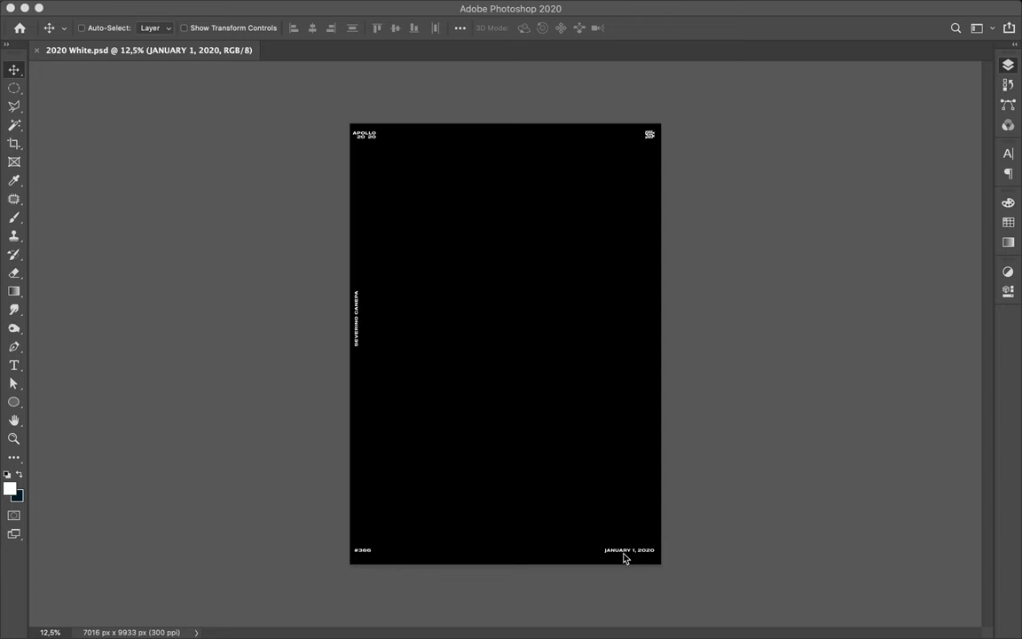
Change the poster's date text from JANUARY 1, 2020 to AUGUST 23, 2020.
click(914, 7)
click(662, 7)
key(F7)
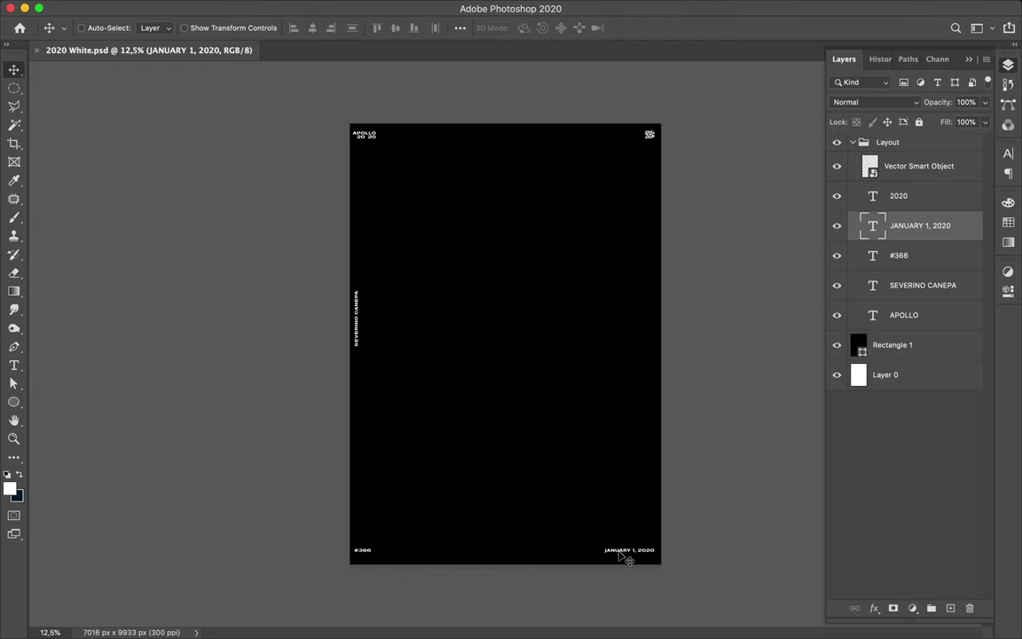
double_click(621, 549)
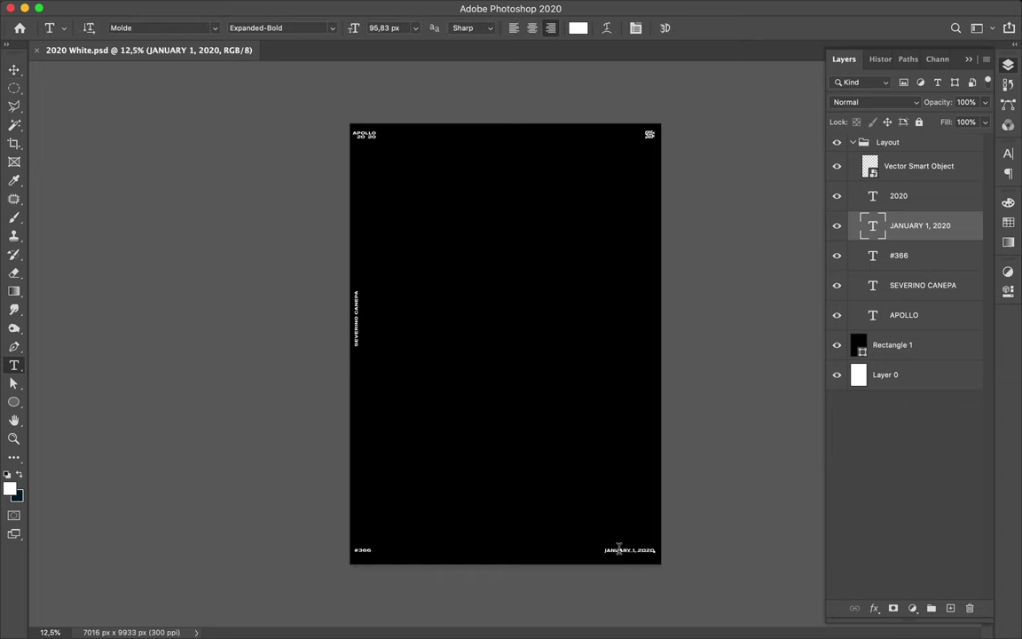
double_click(618, 549)
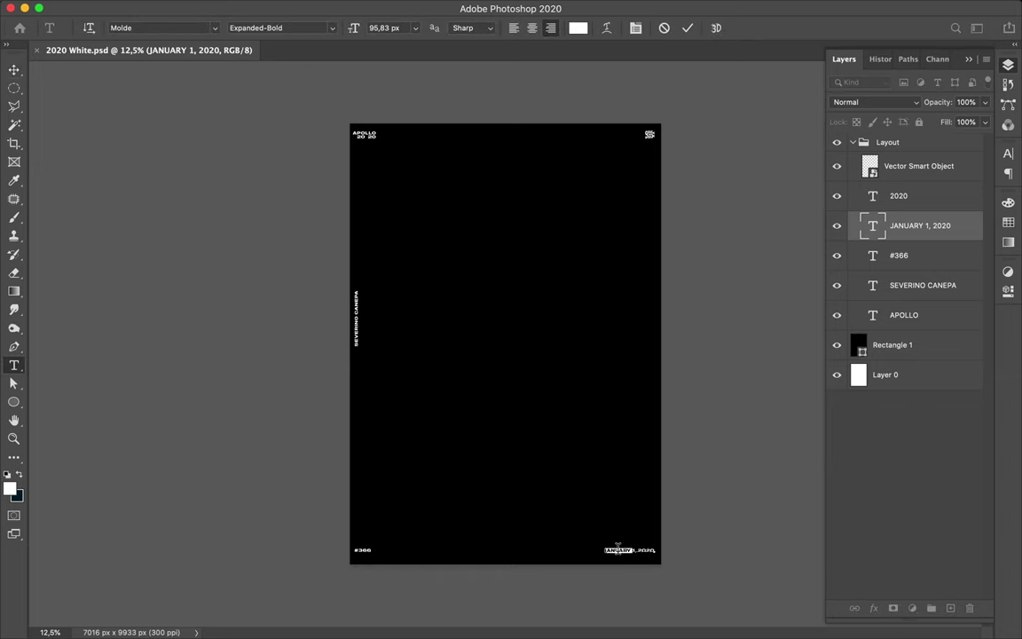
text(JUL)
text(Y)
text(UST)
text( 23)
key(Escape)
Edit the #366 number text to read #601.
click(366, 550)
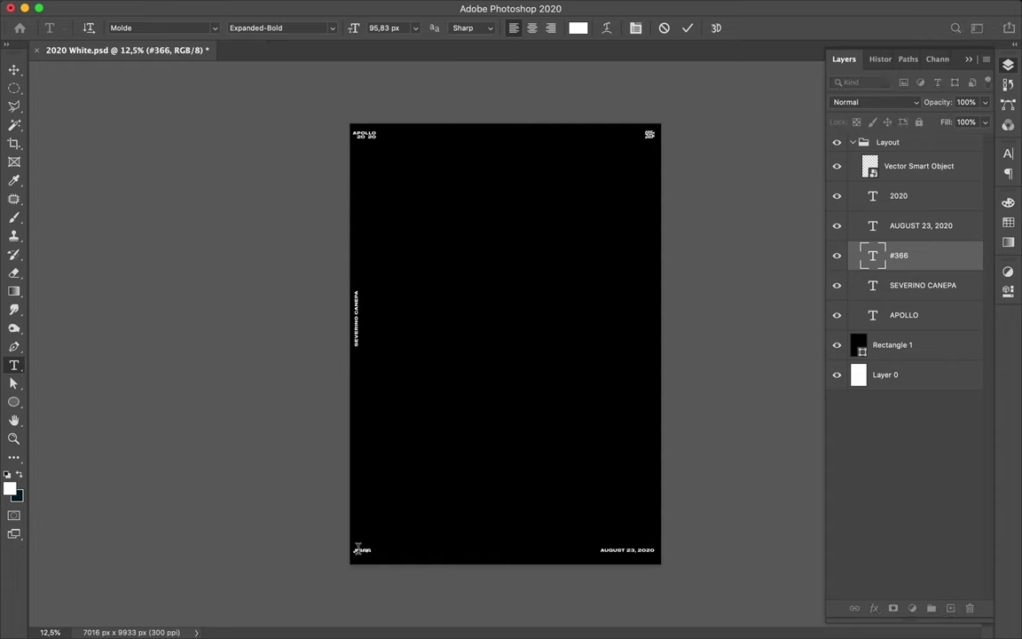
drag(356, 549, 386, 550)
text(3)
text(ERO)
Commit the #601 edit and delete the stacked 20 20 text layer.
key(ctrl+Return)
key(v)
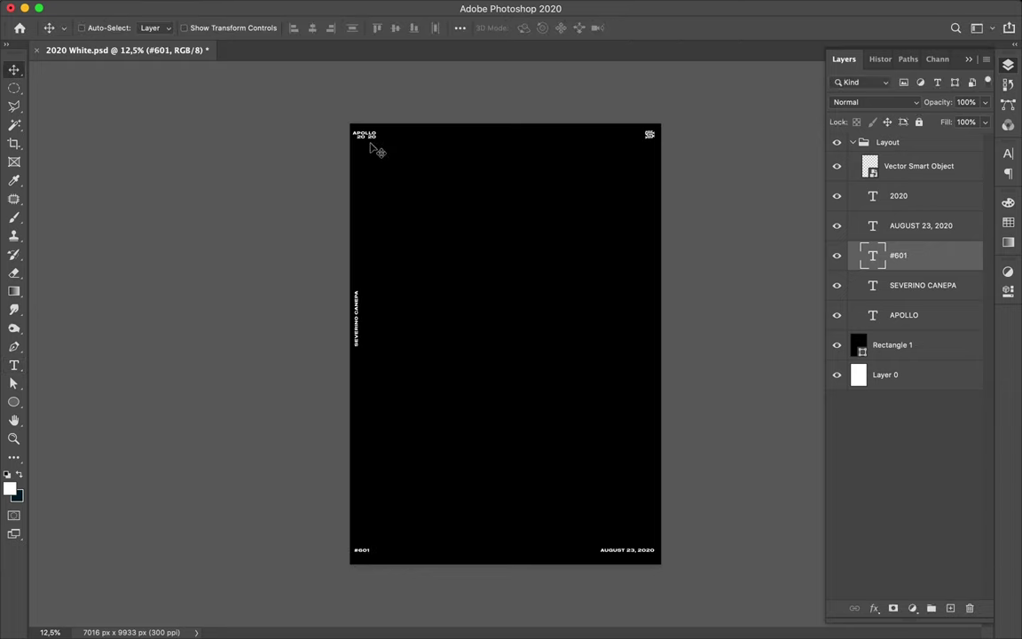
click(371, 144)
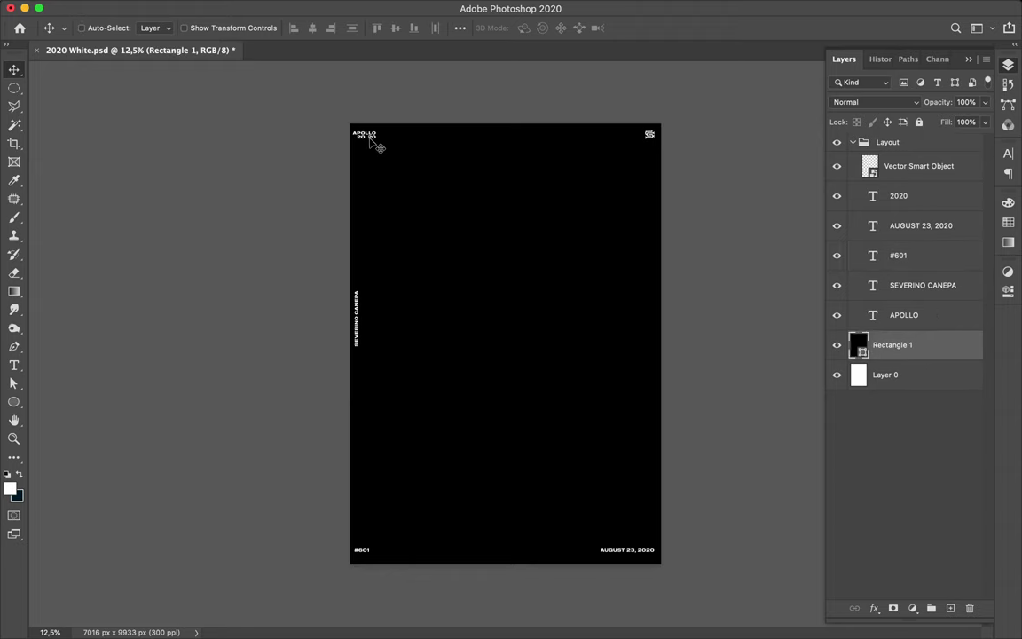
click(377, 145)
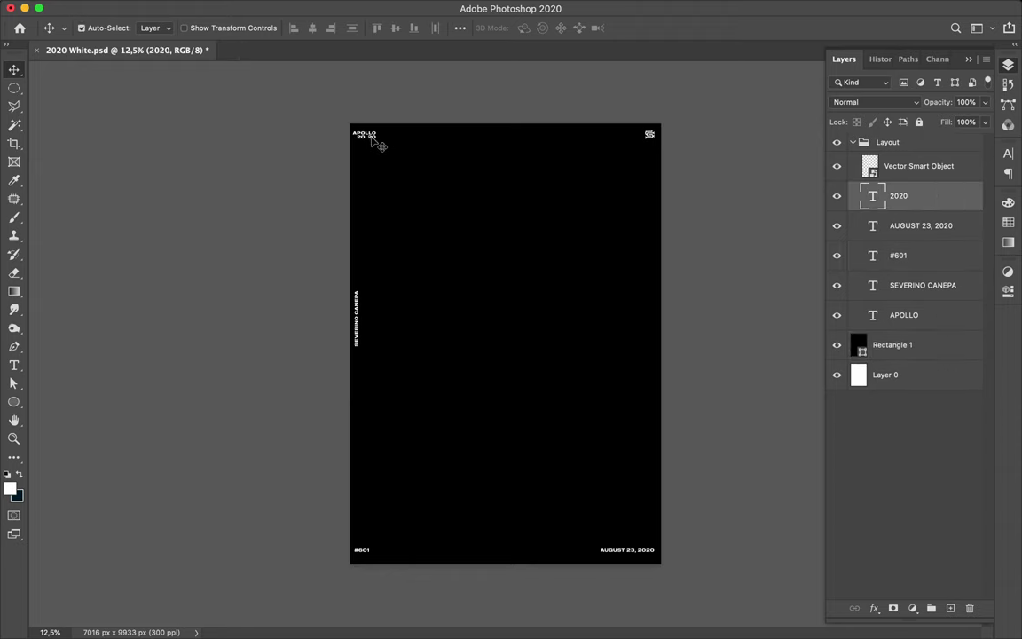
key(Delete)
Extend the APOLLO heading to read APOLLO 2020 and save 2020 White.psd.
key(t)
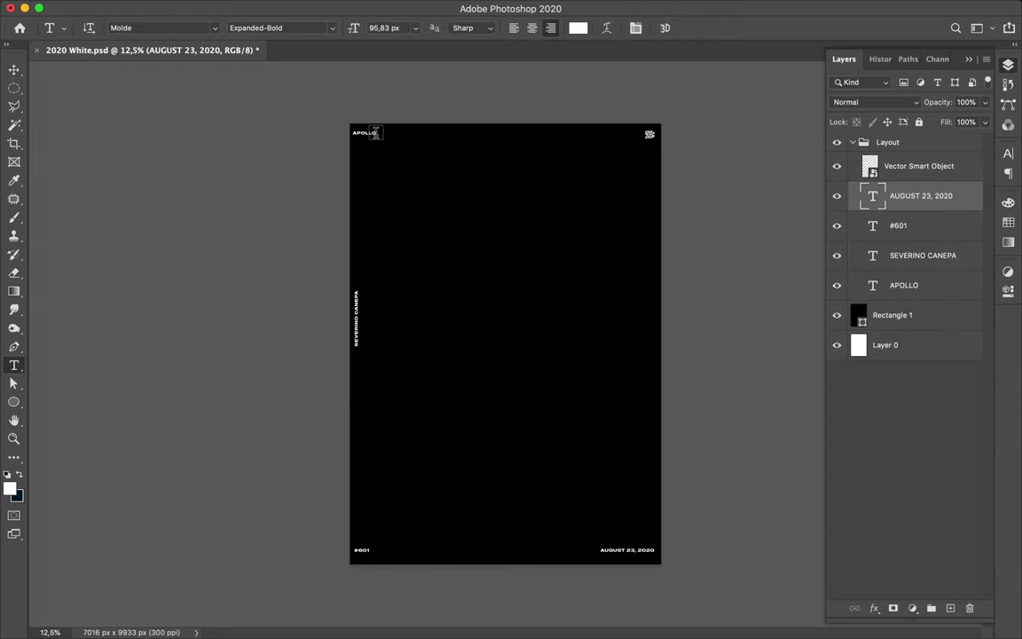
click(429, 135)
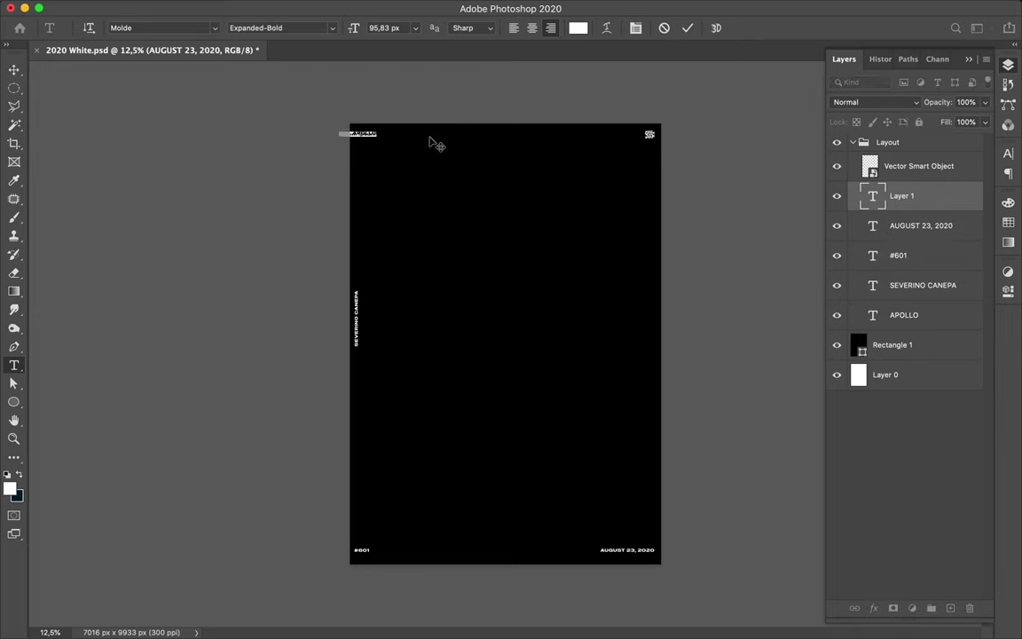
click(410, 134)
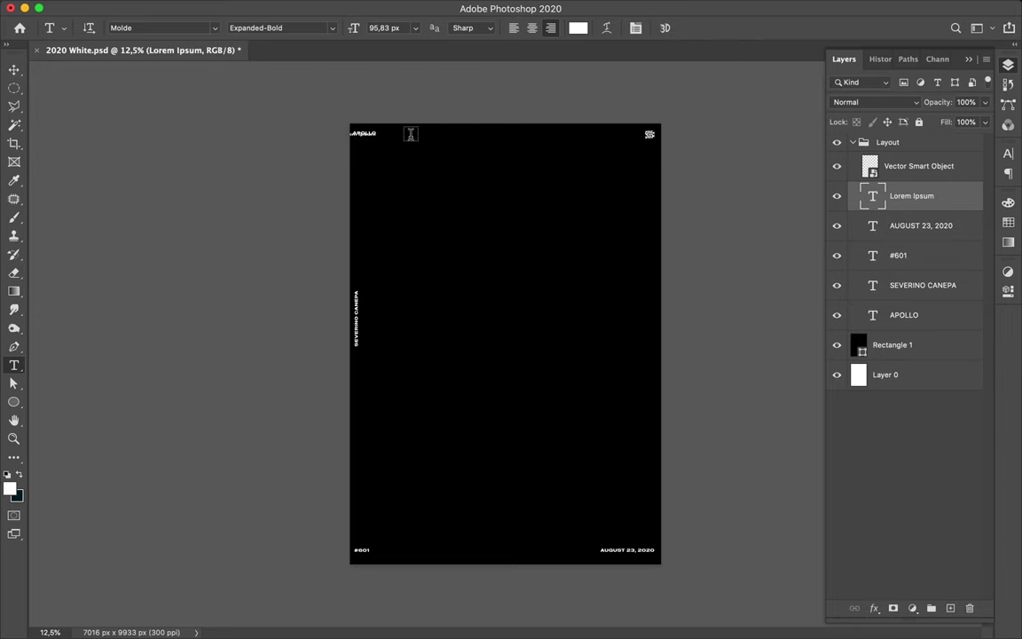
key(ctrl+z)
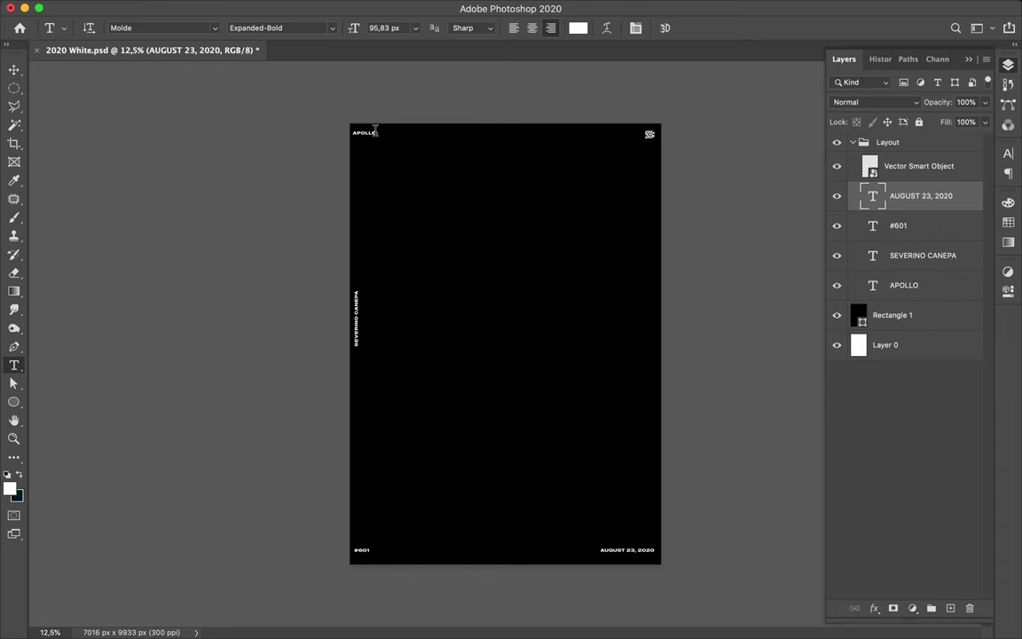
click(375, 131)
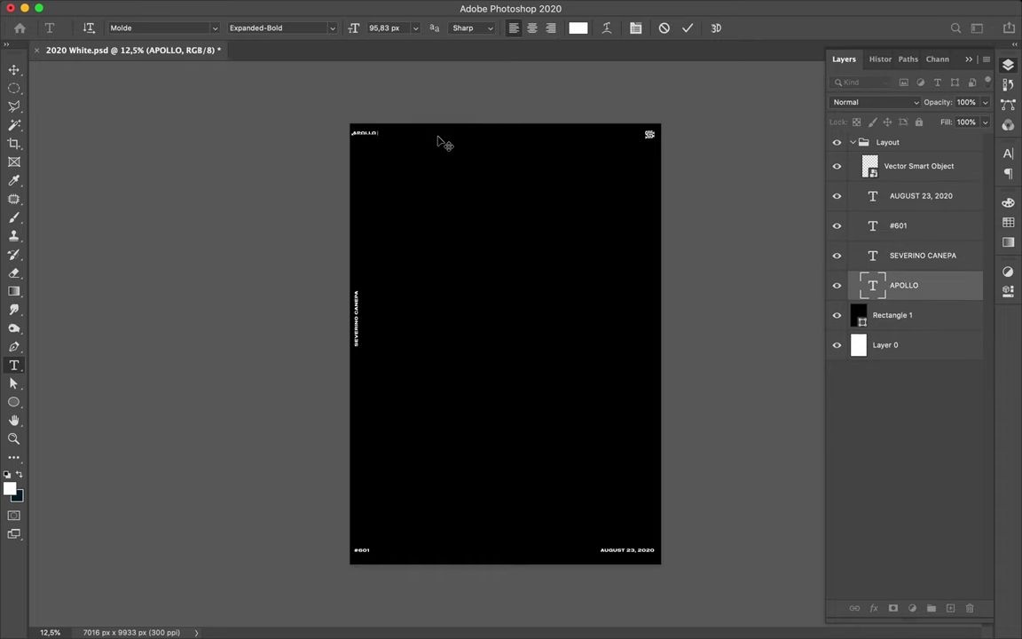
text( 2020)
key(Escape)
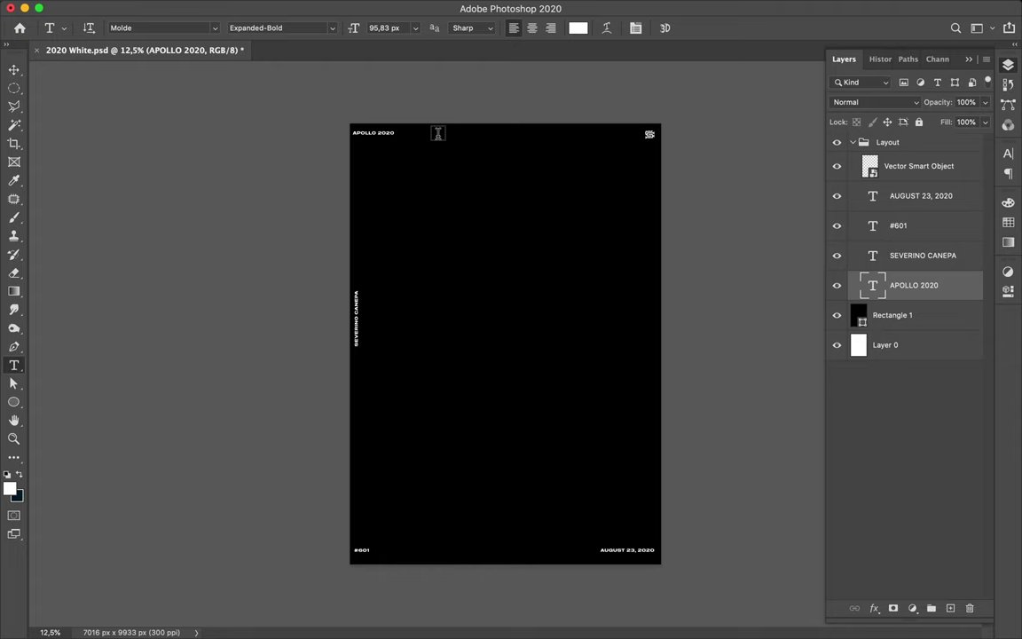
key(ctrl+s)
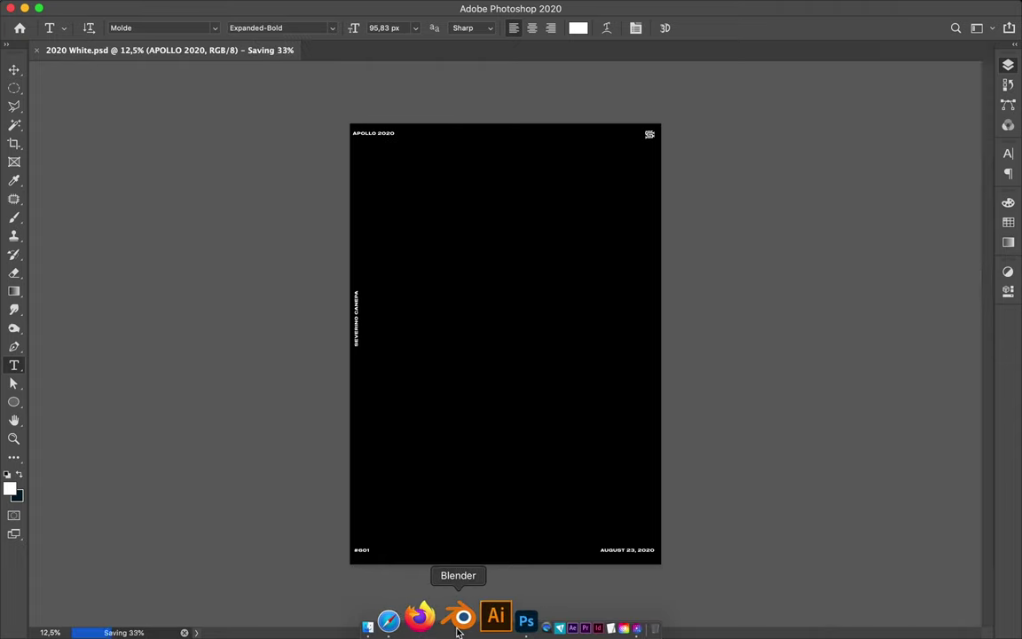
In Brain.blend, select the main brain mesh plus cerebro_HPoly4, cerebro_HPoly006 and cerebro_HPoly1.
click(459, 630)
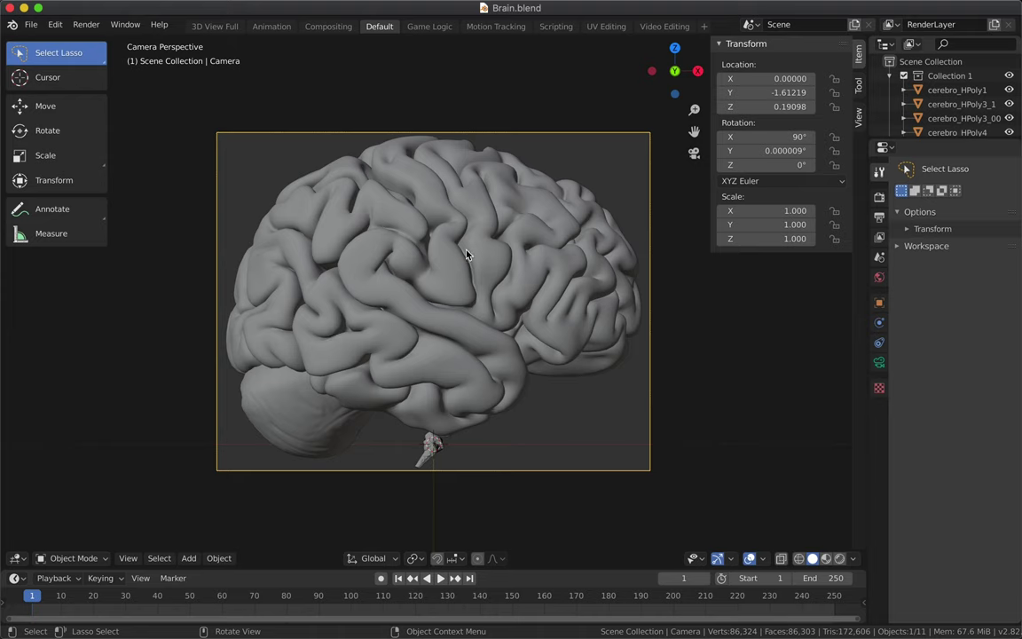
click(463, 359)
scroll(321, 418, left, 5)
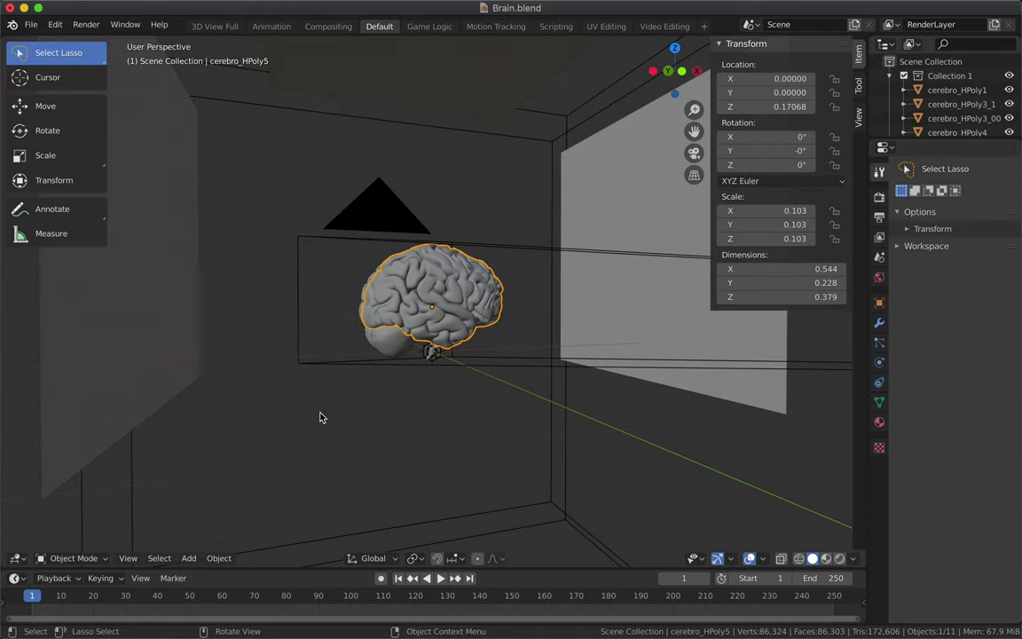
scroll(321, 418, left, 3)
scroll(321, 418, left, 3)
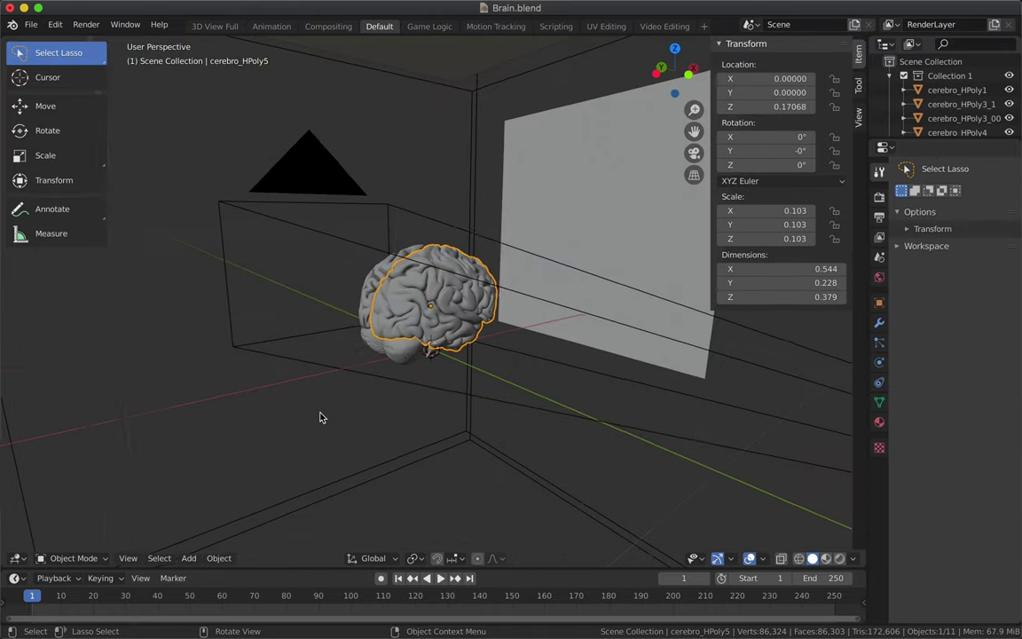
shift+click(364, 313)
shift+click(391, 355)
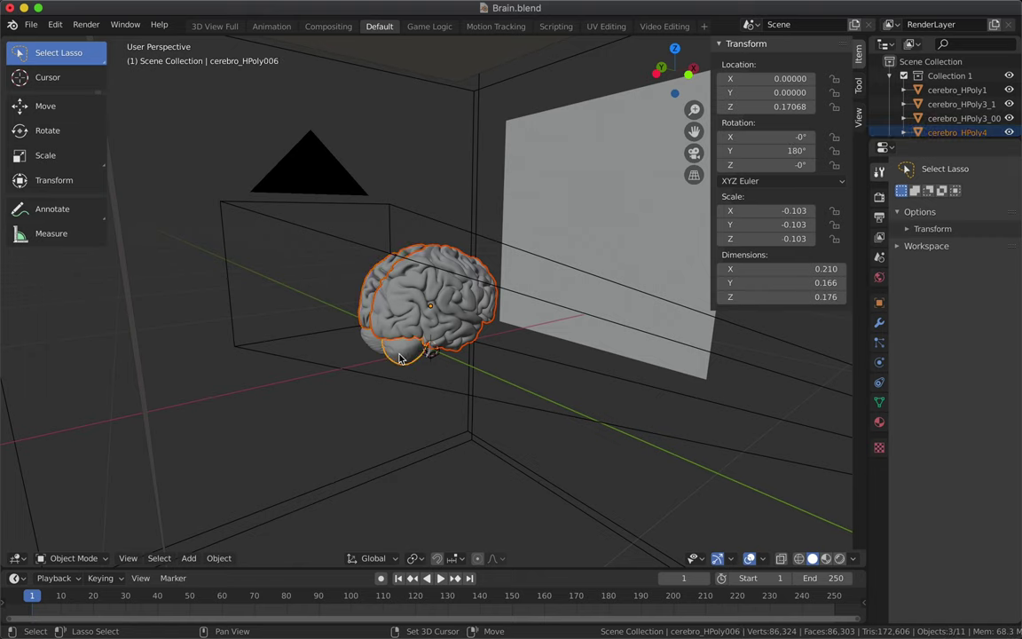
shift+click(355, 315)
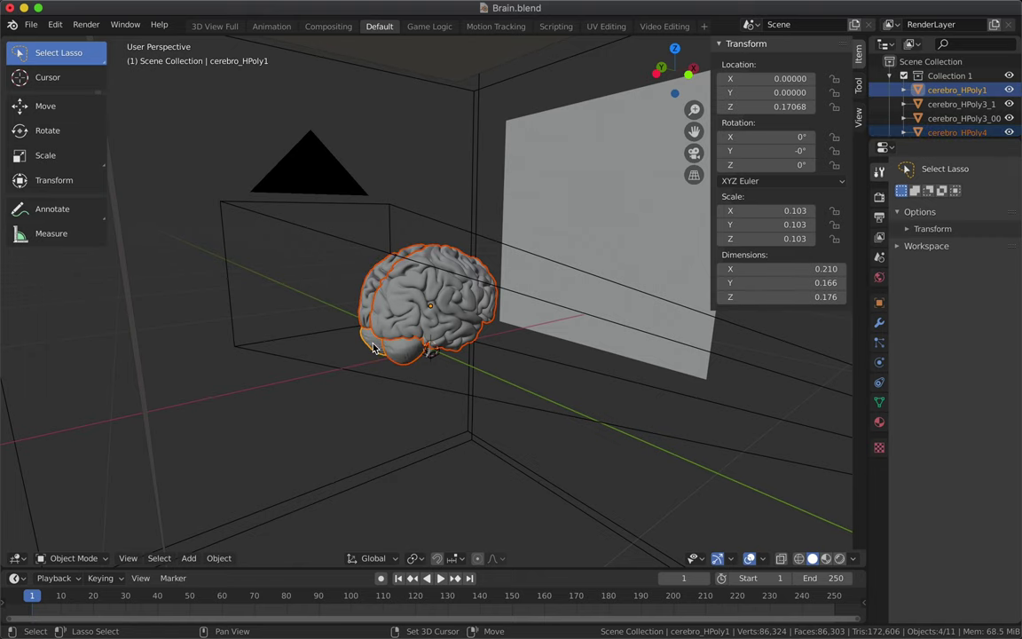
scroll(519, 329, left, 3)
scroll(519, 330, down, 2)
scroll(519, 329, down, 3)
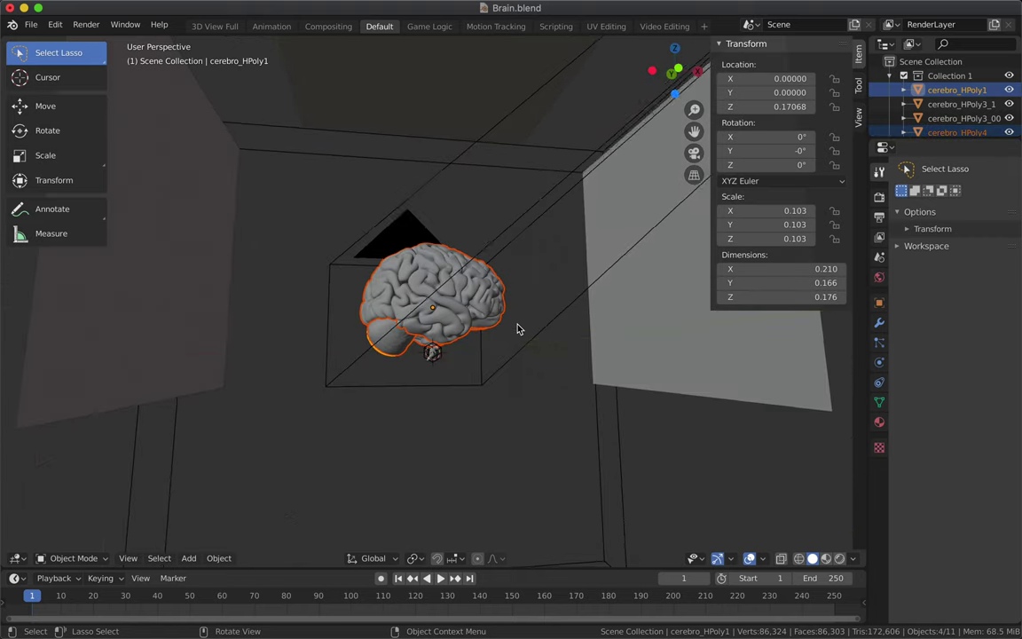
scroll(519, 330, down, 2)
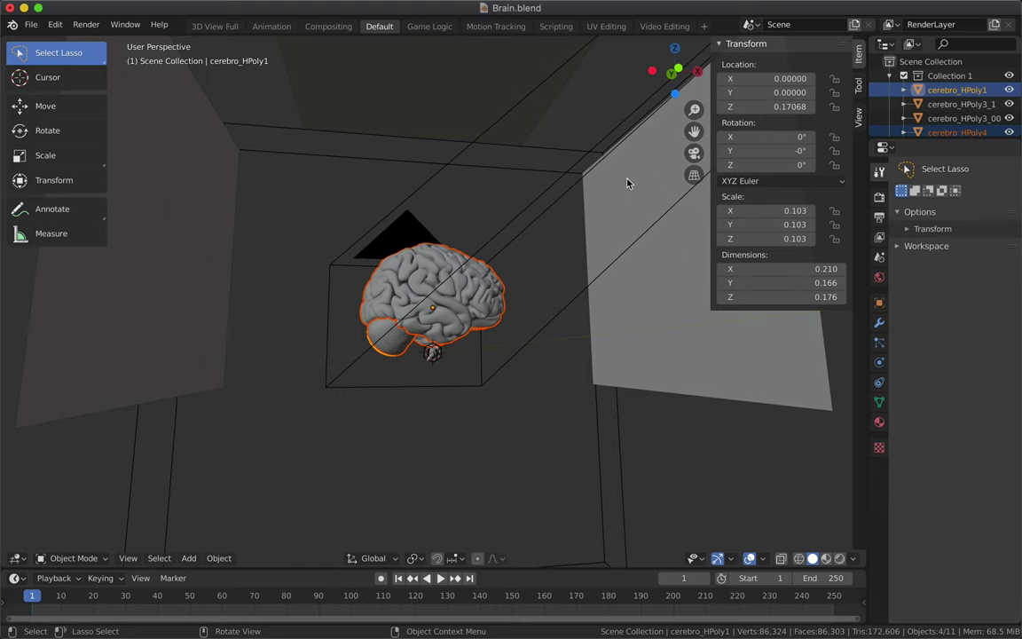
Set the brain material's Surface colour to a neutral grey with Value 0.650.
click(879, 423)
click(1008, 340)
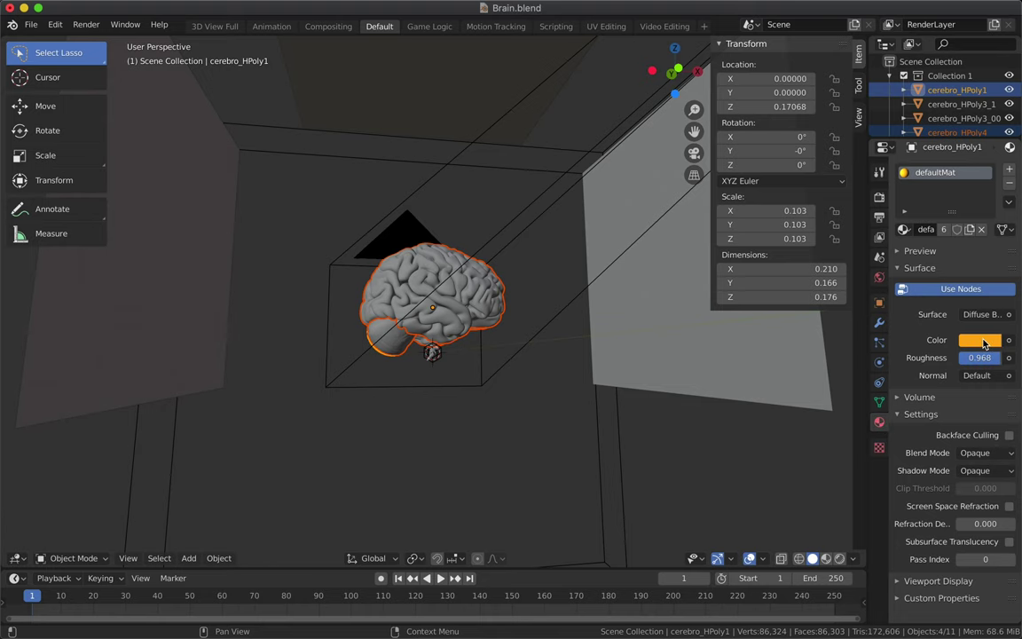
click(981, 341)
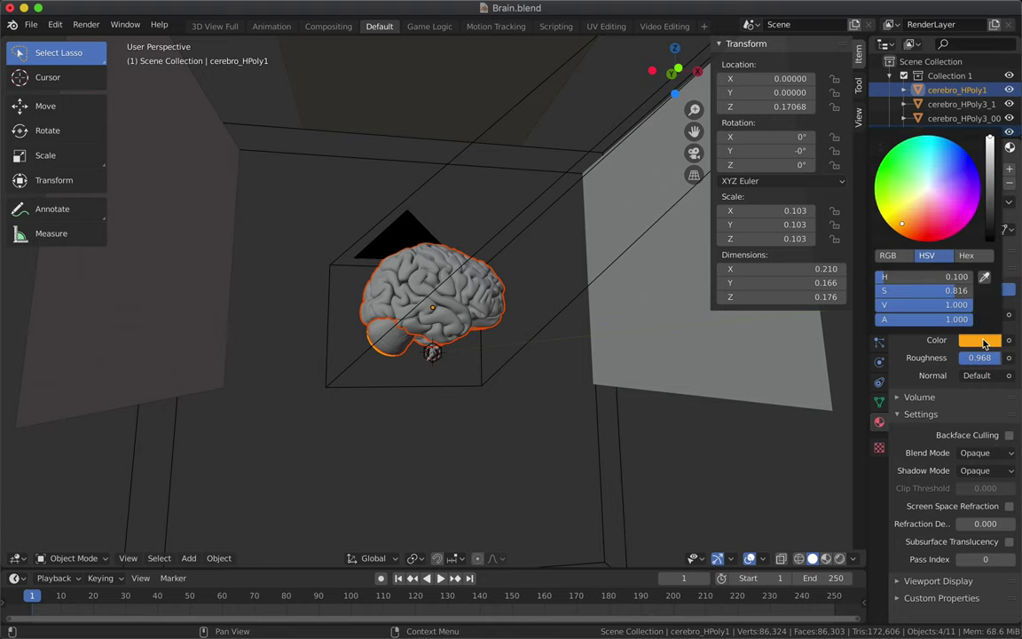
click(928, 189)
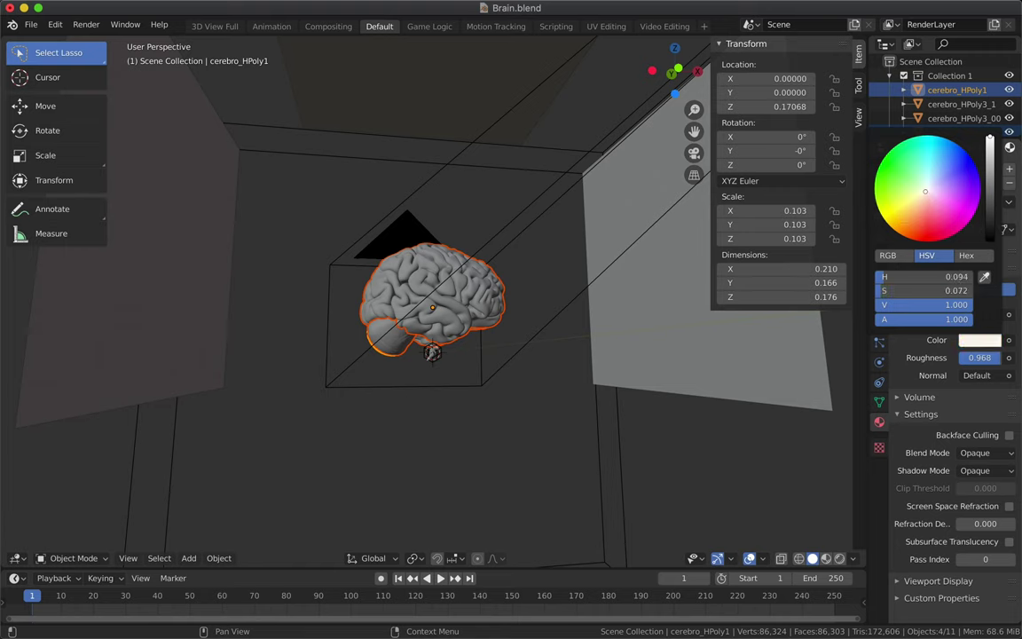
click(990, 172)
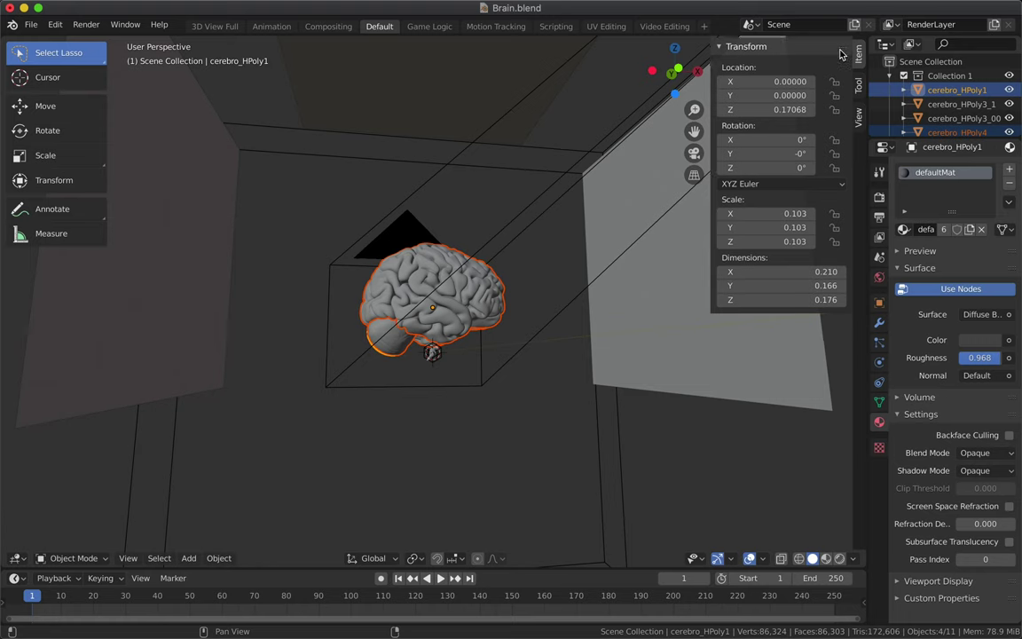
mouse_move(845, 52)
mouse_down()
mouse_move(841, 78)
mouse_move(842, 51)
mouse_up()
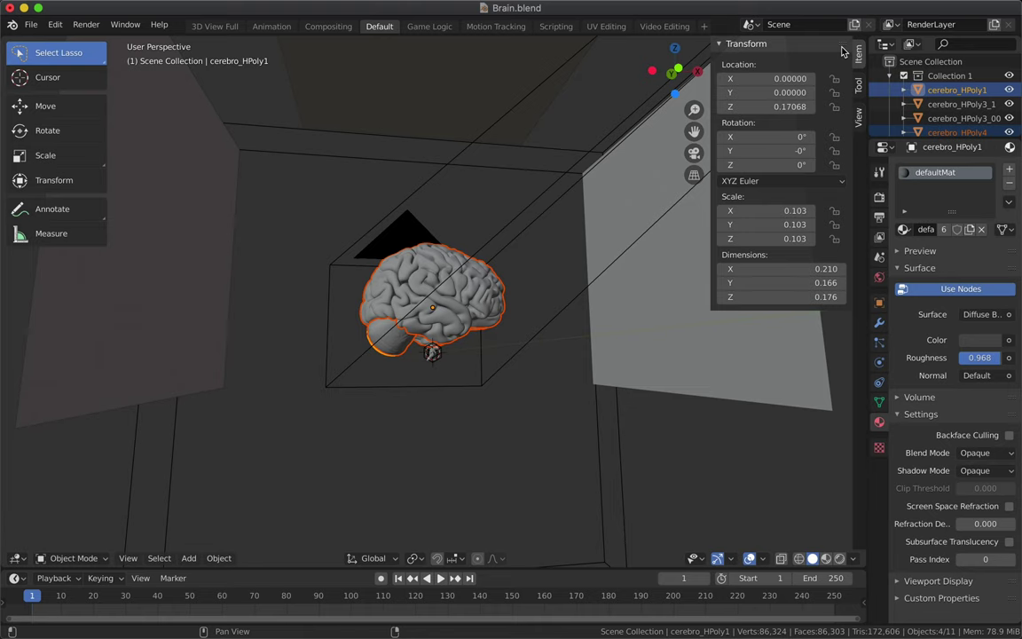
Check the interaction mode and View menus, and preview the viewport in Rendered shading.
click(100, 557)
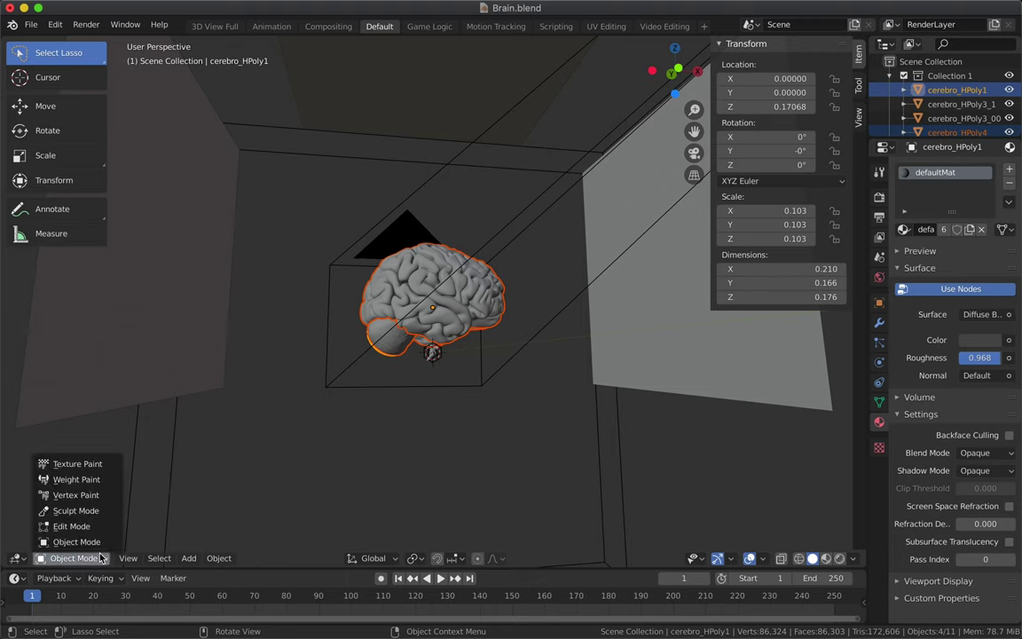
click(14, 557)
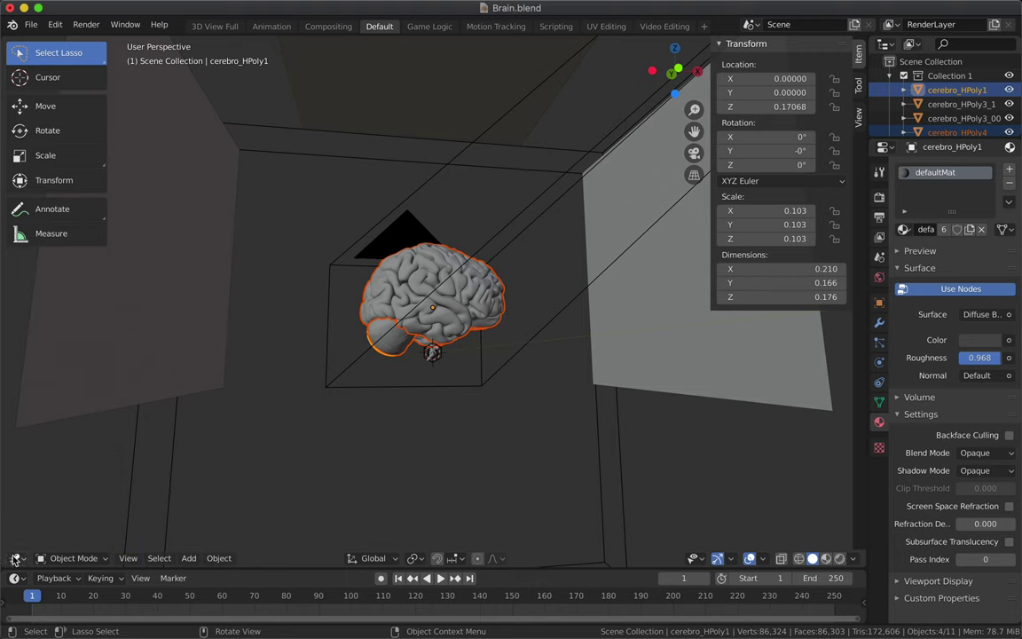
click(127, 558)
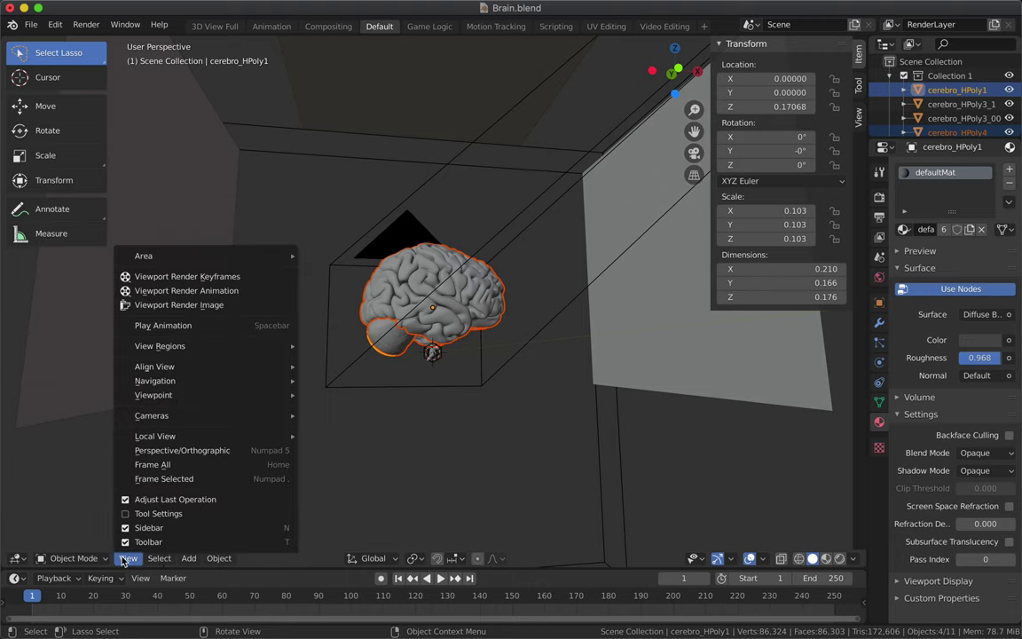
click(124, 559)
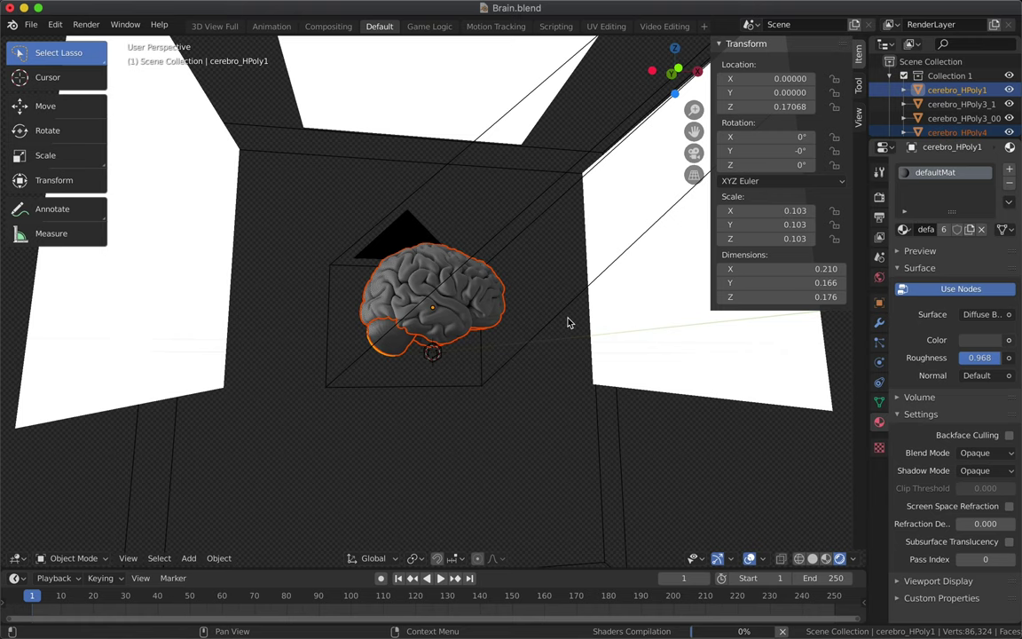
scroll(569, 323, up, 5)
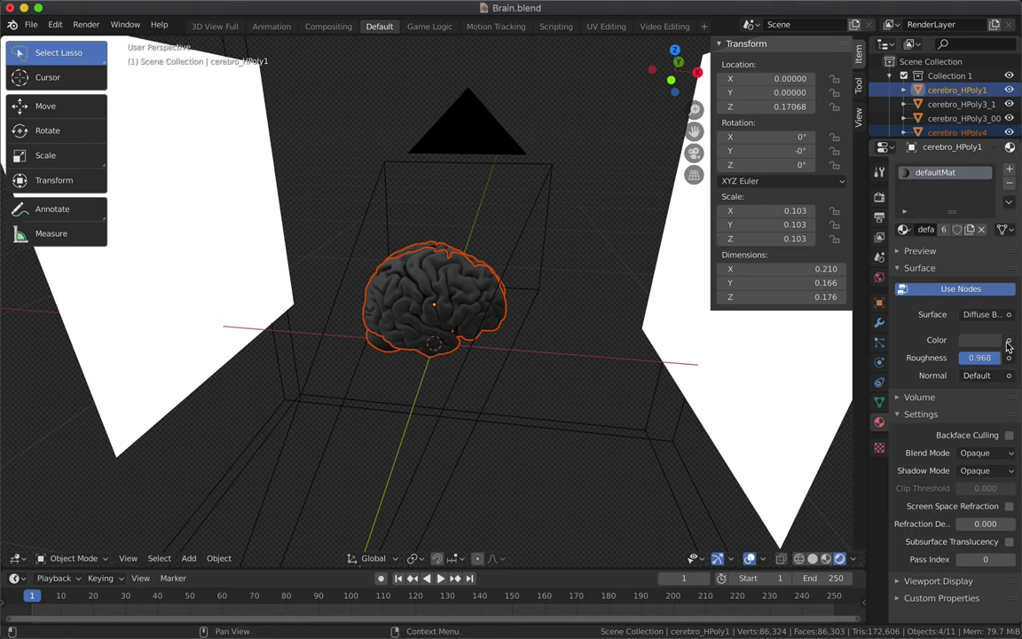
Lower the brain material colour's Value to about 0.08, nearly black.
click(1008, 341)
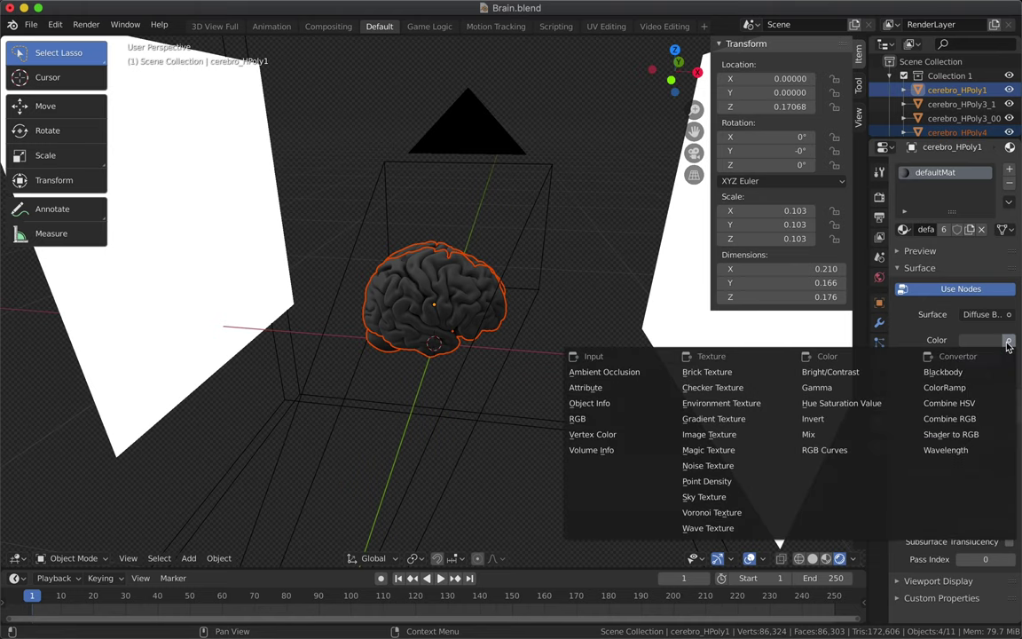
click(982, 342)
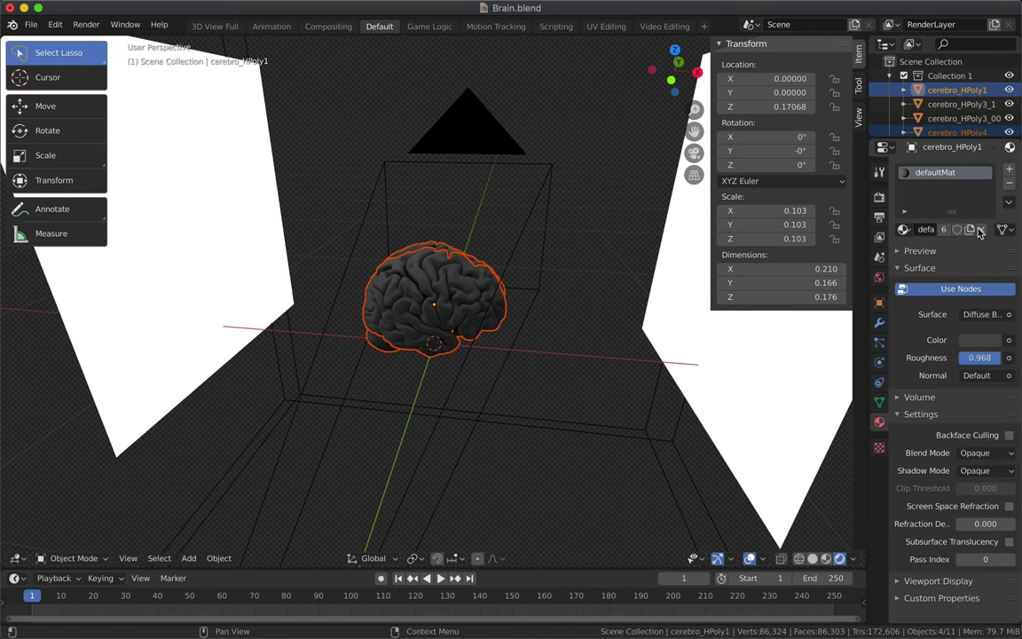
click(976, 340)
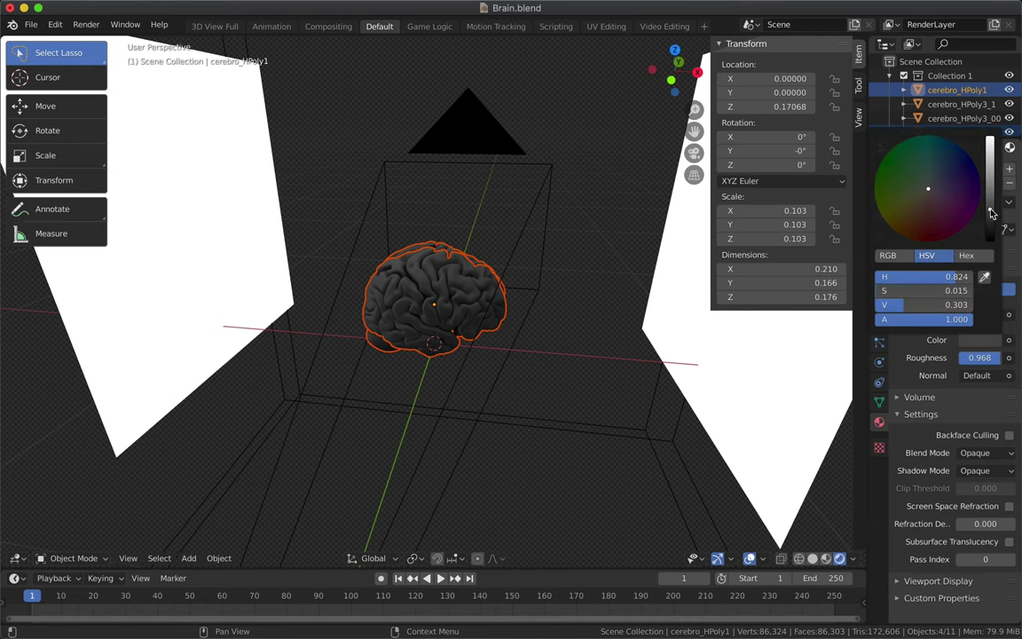
drag(992, 213, 990, 228)
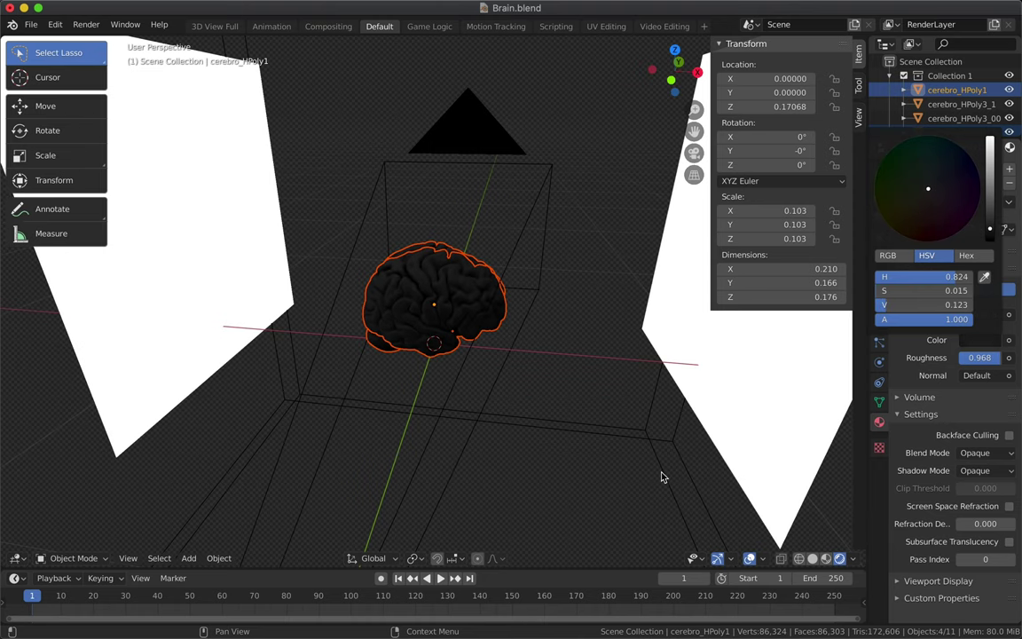
scroll(661, 478, up, 3)
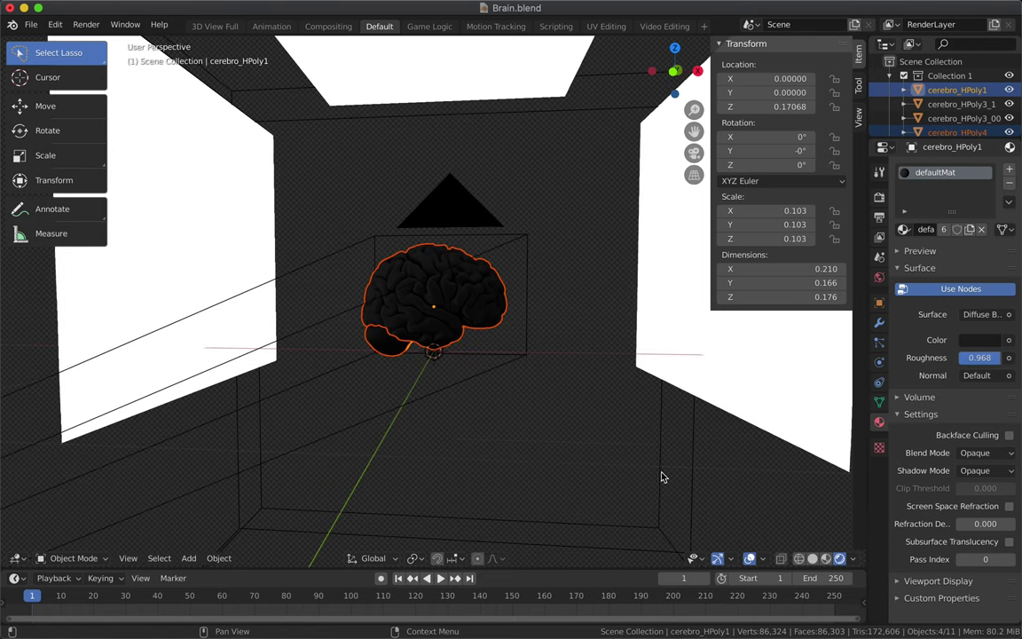
scroll(459, 391, left, 3)
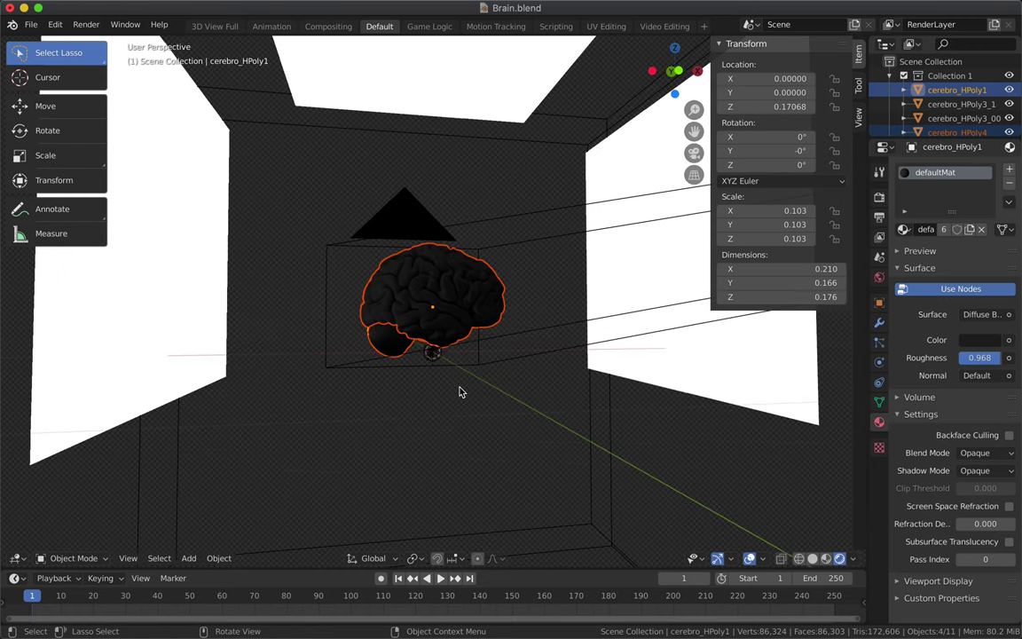
scroll(460, 391, down, 2)
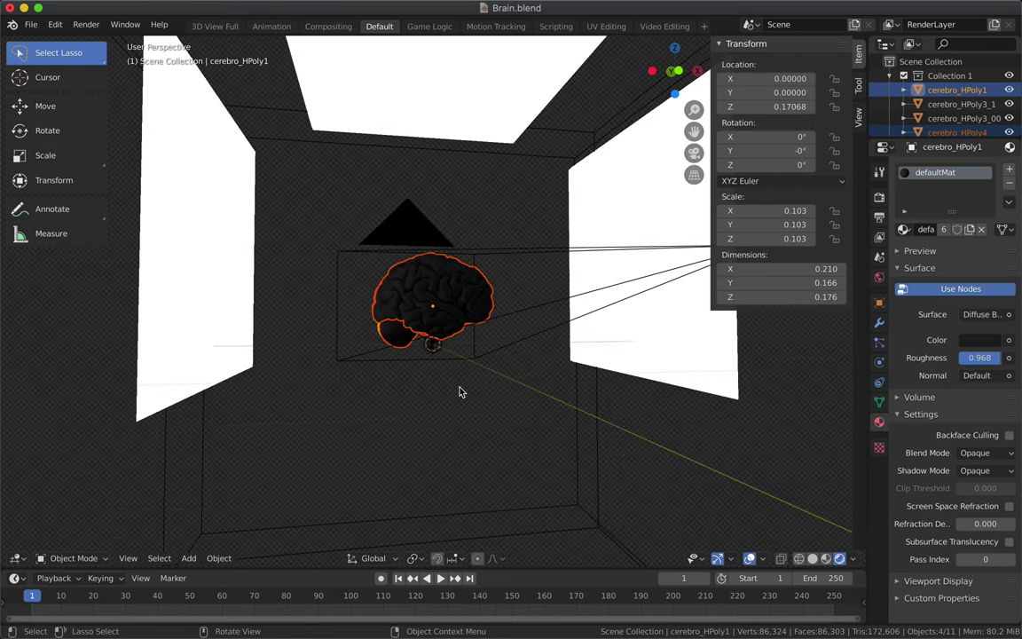
scroll(460, 391, down, 1)
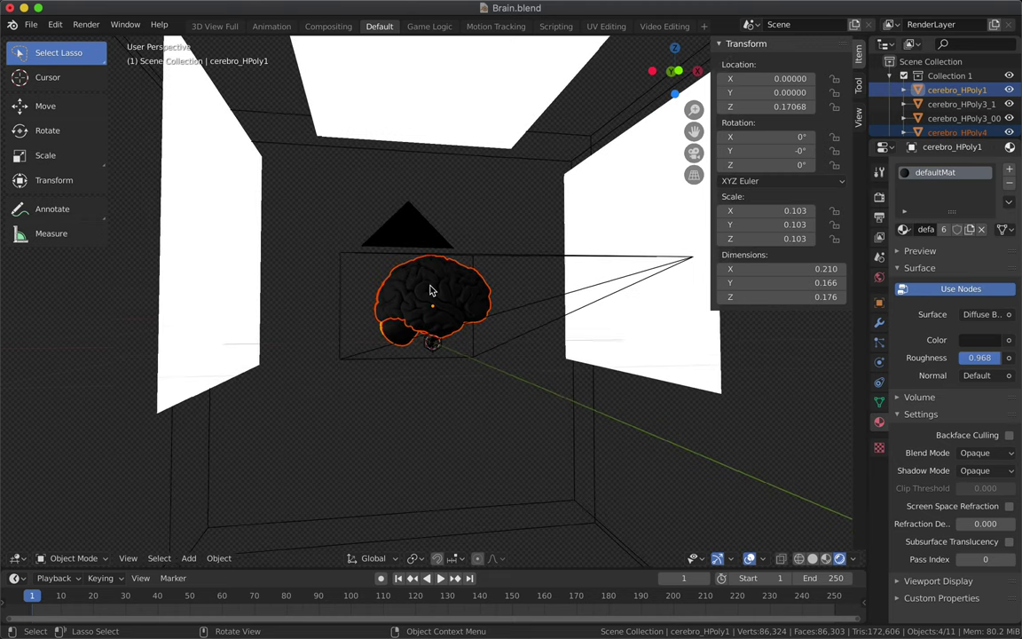
scroll(442, 286, up, 2)
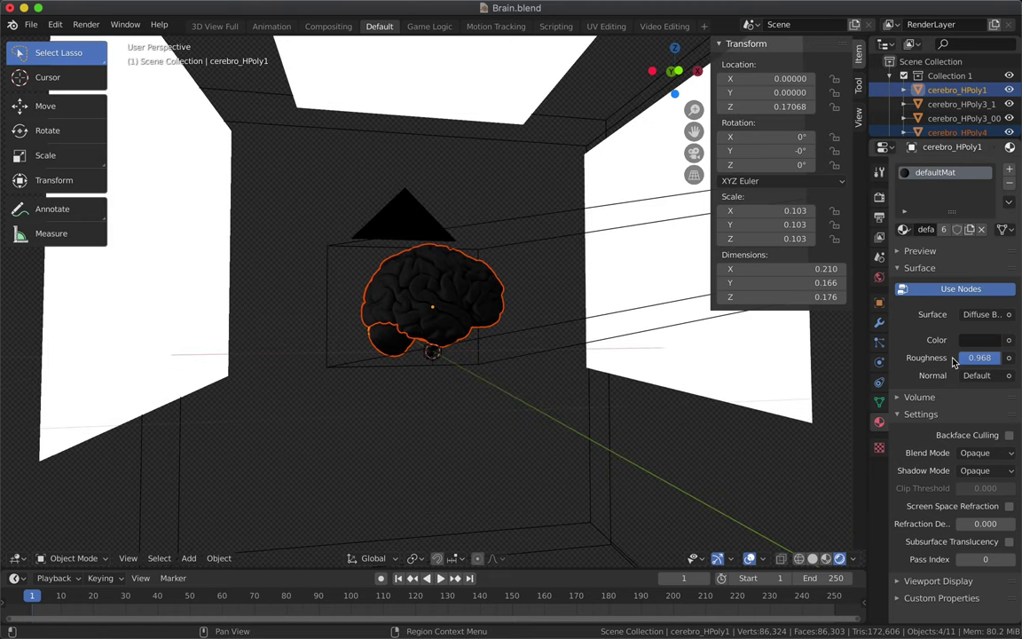
click(997, 318)
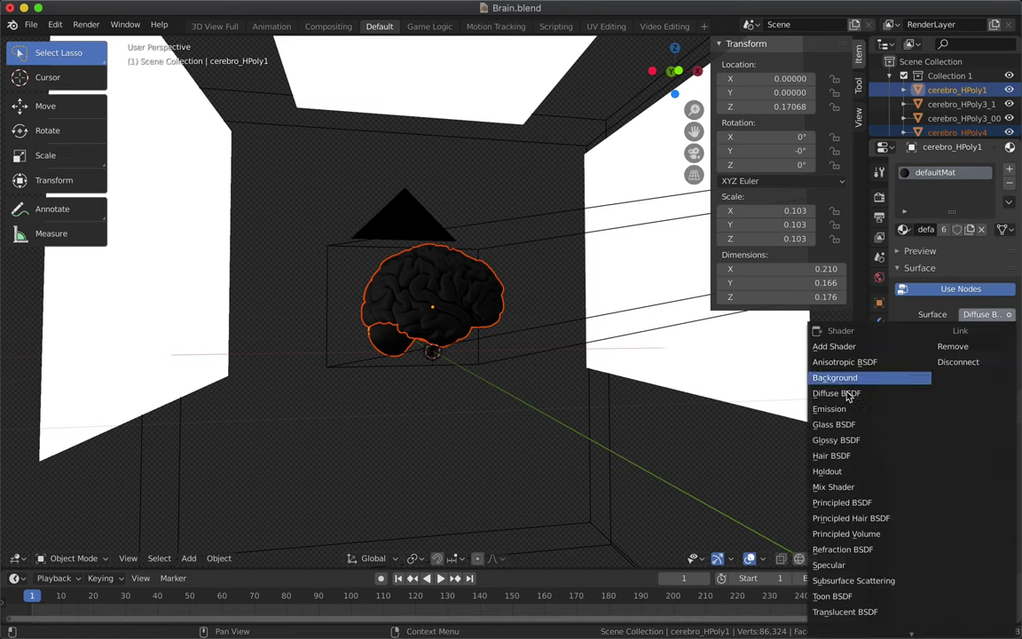
Set the brain surface shader to Glossy BSDF and review its colour and Volume panel.
click(843, 440)
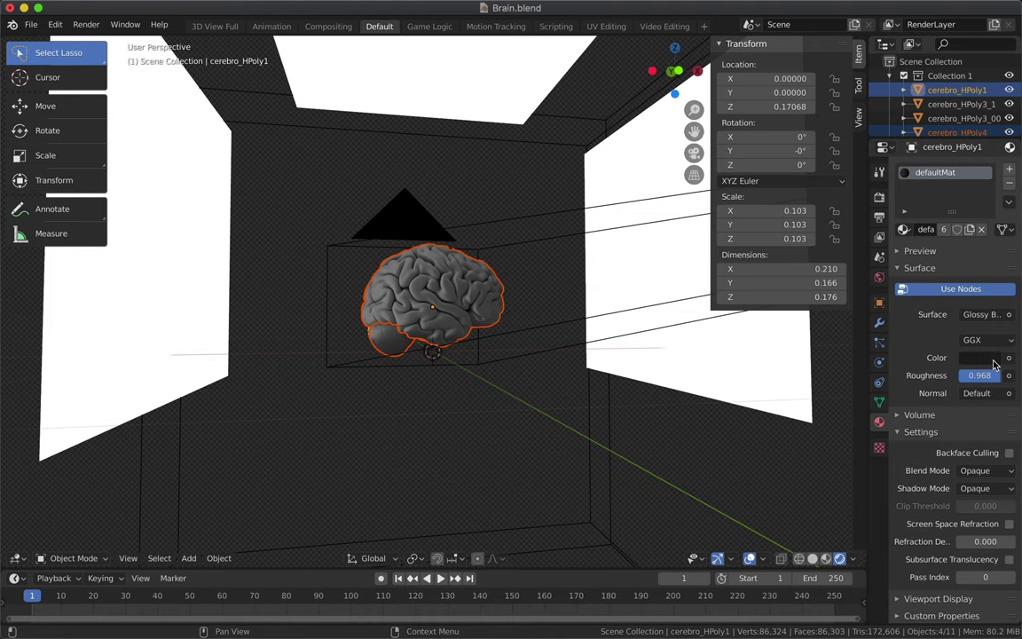
click(992, 358)
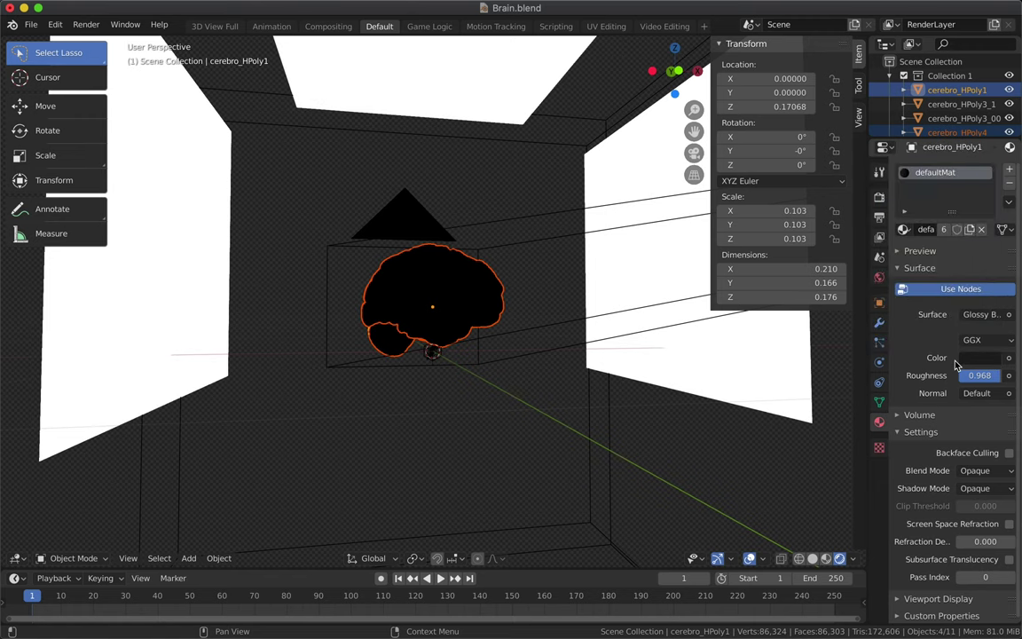
scroll(474, 319, down, 5)
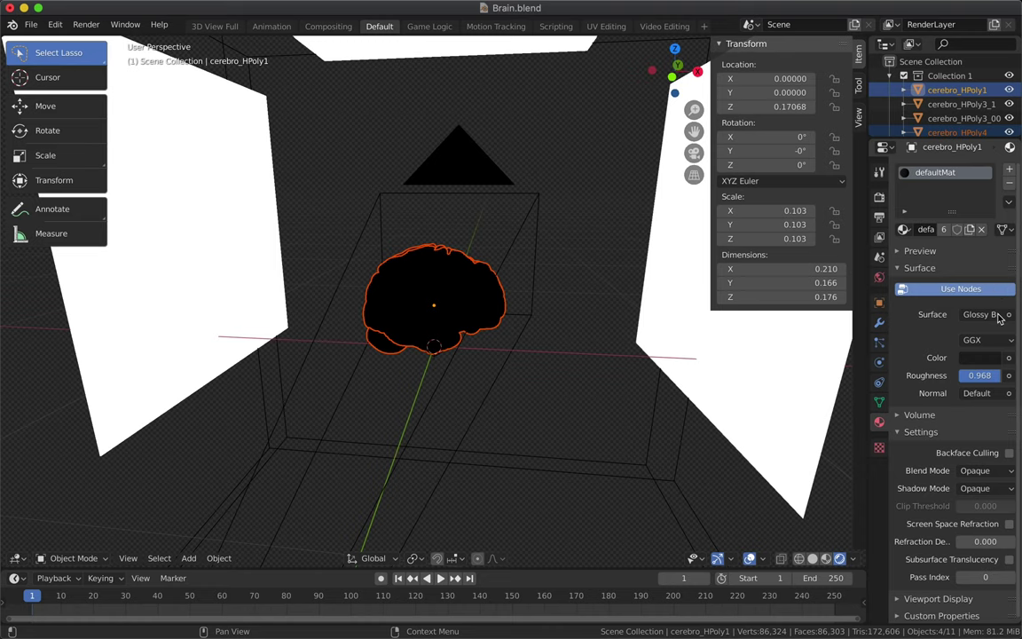
click(938, 419)
scroll(933, 415, down, 1)
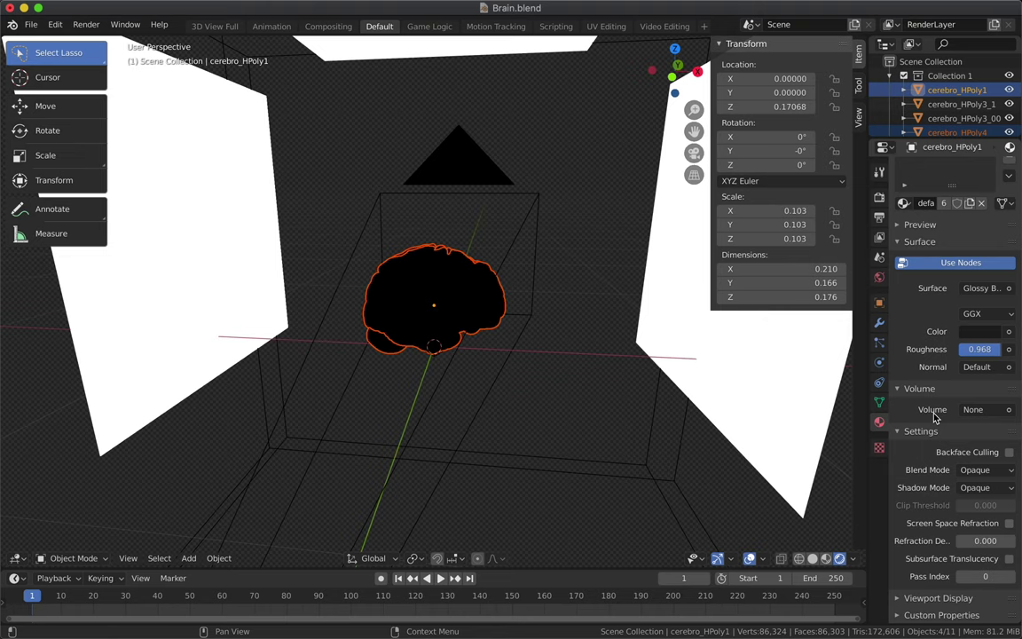
scroll(935, 417, up, 1)
Disable Use Nodes and drag the base colour's Value down to about 0.14.
click(946, 291)
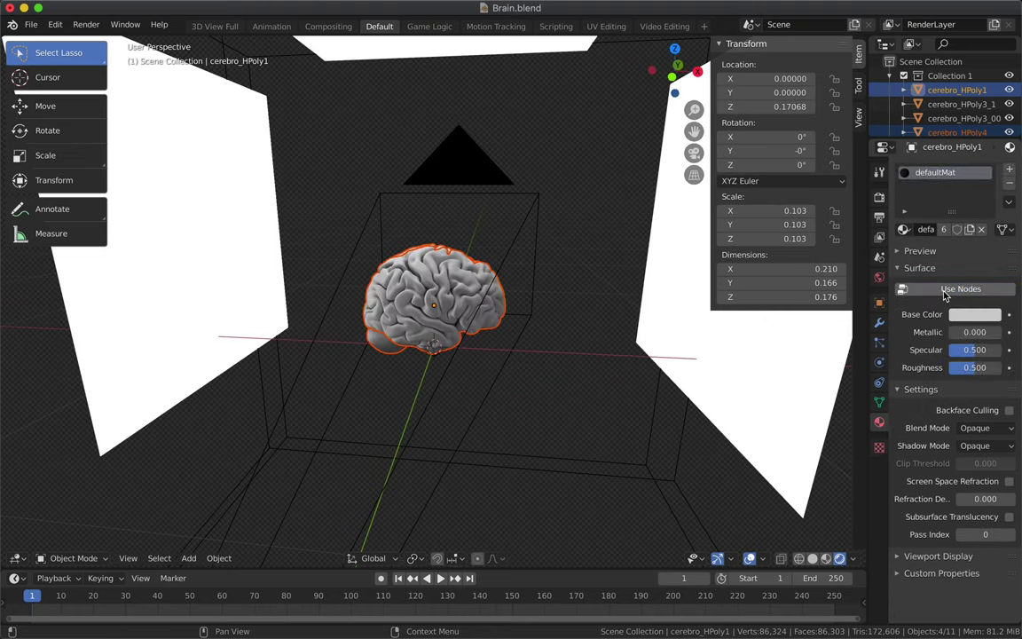
click(981, 318)
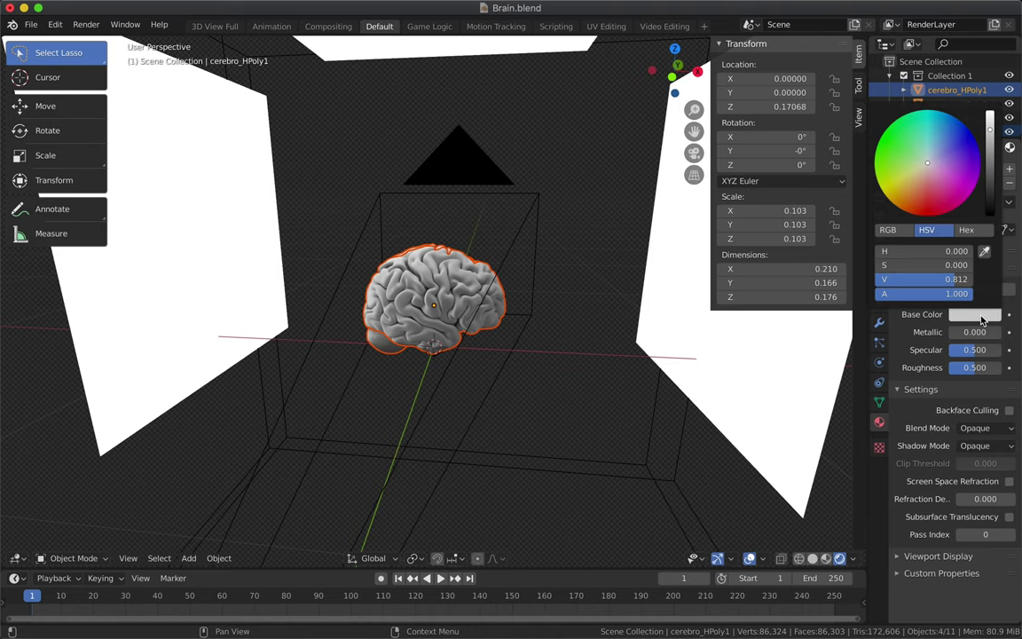
drag(927, 279, 888, 279)
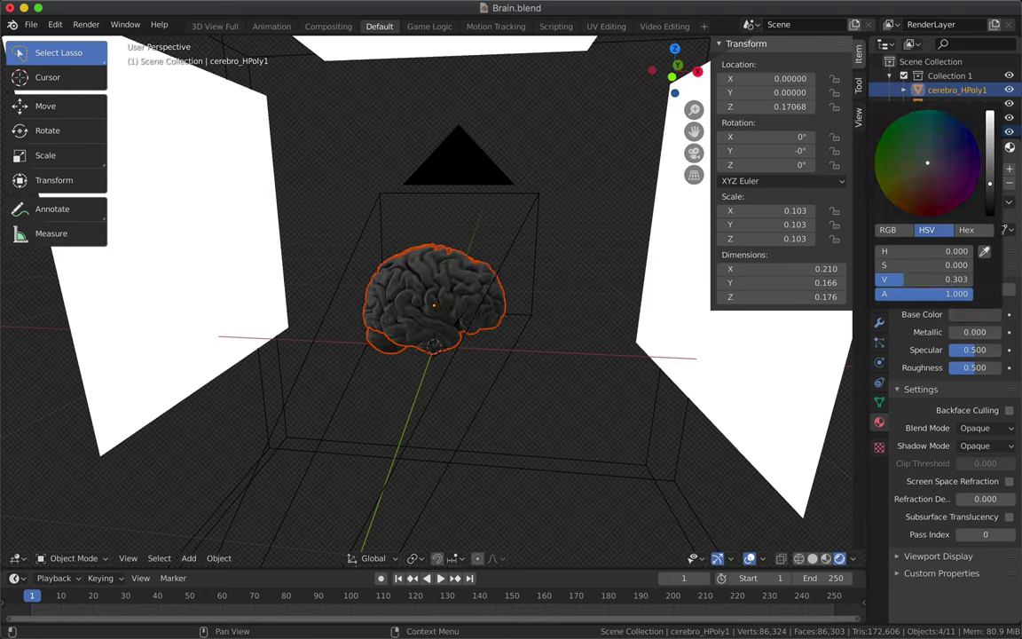
drag(905, 278, 877, 279)
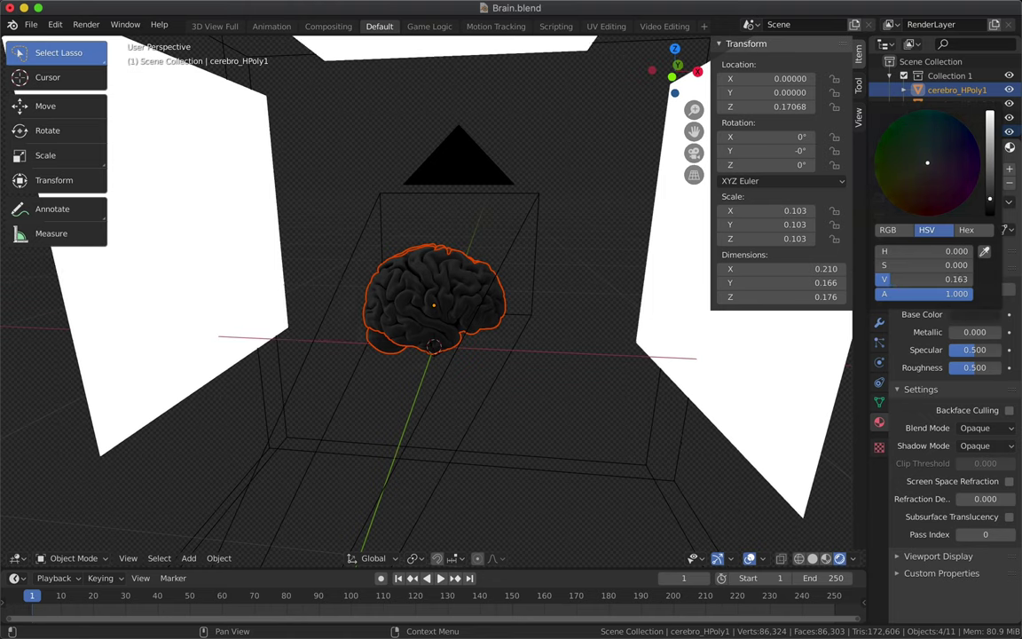
drag(990, 198, 992, 205)
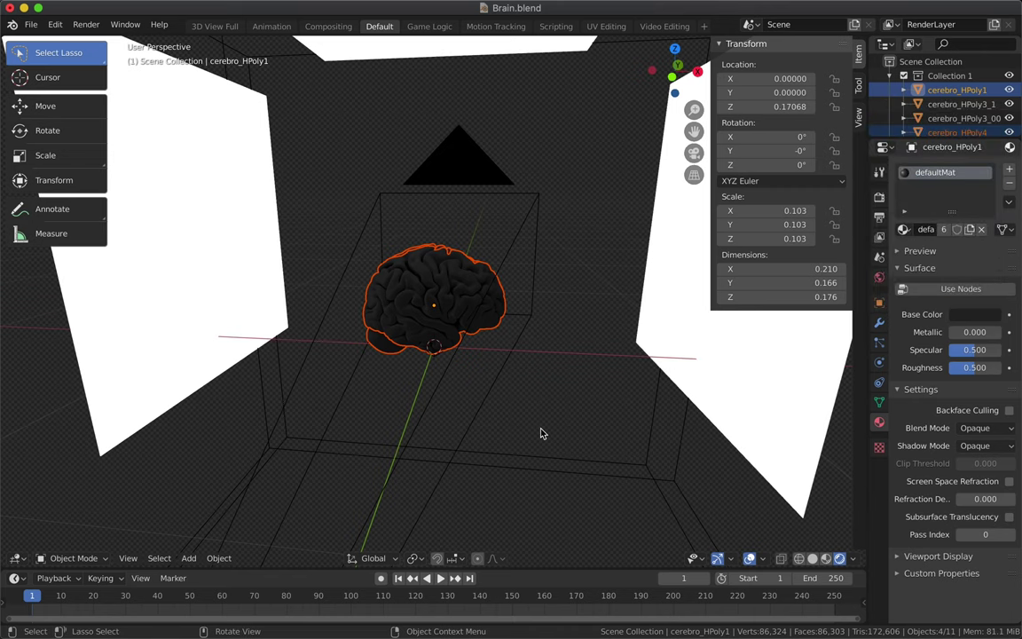
Raise the brain material's Metallic from 0 through 0.250 up to 1.000.
scroll(543, 433, right, 3)
double_click(949, 333)
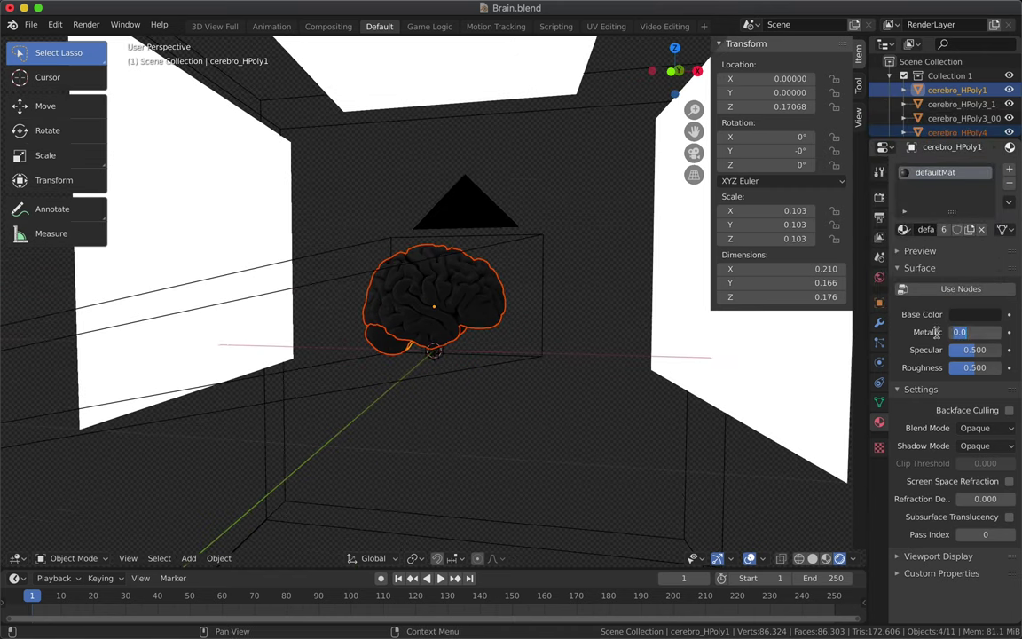
key(Return)
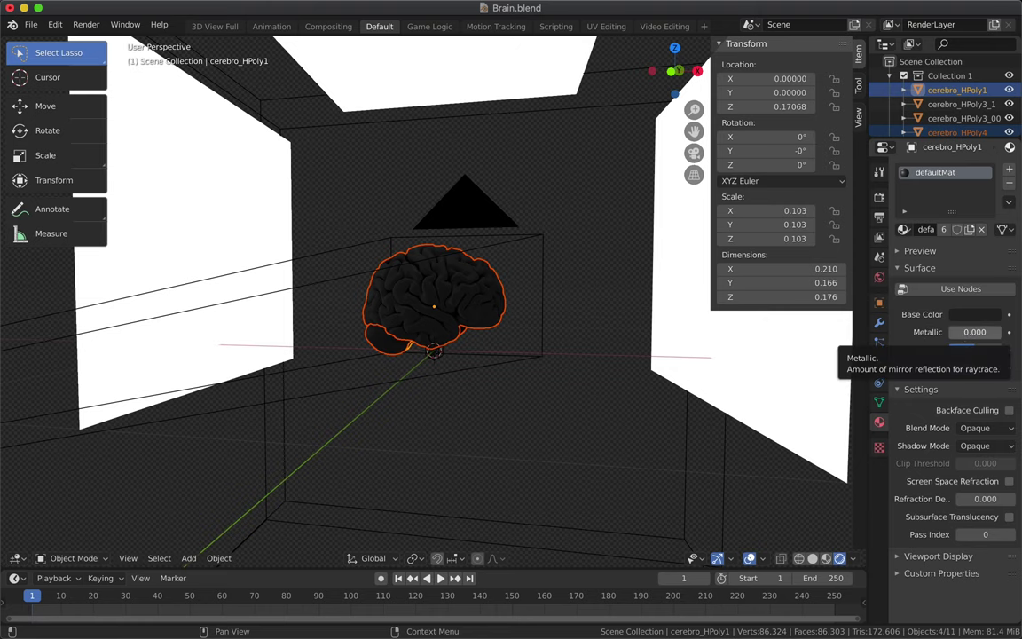
drag(957, 334, 961, 336)
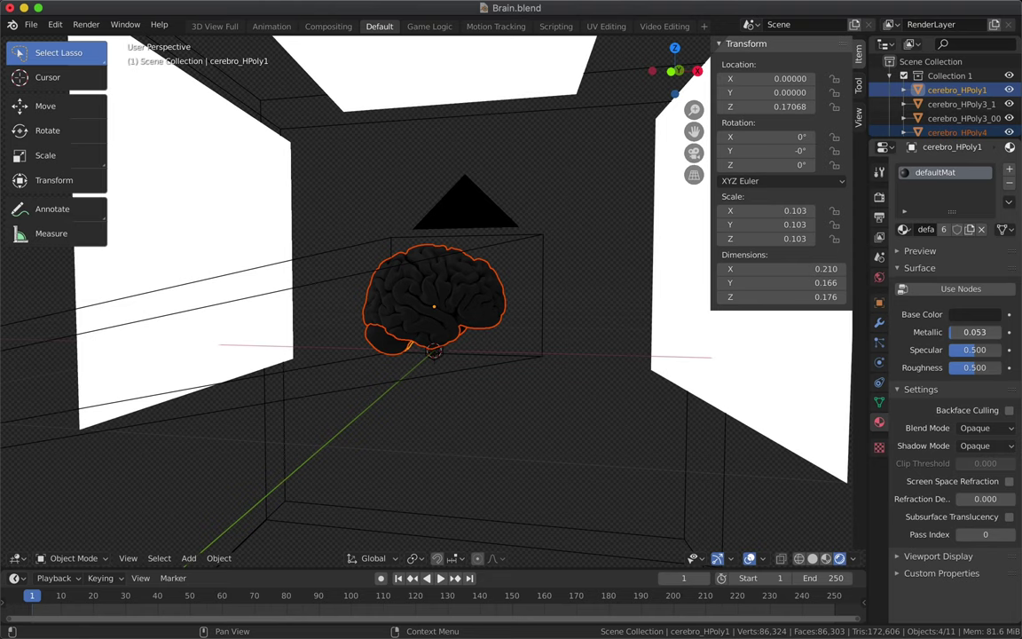
drag(961, 334, 986, 333)
scroll(398, 283, right, 5)
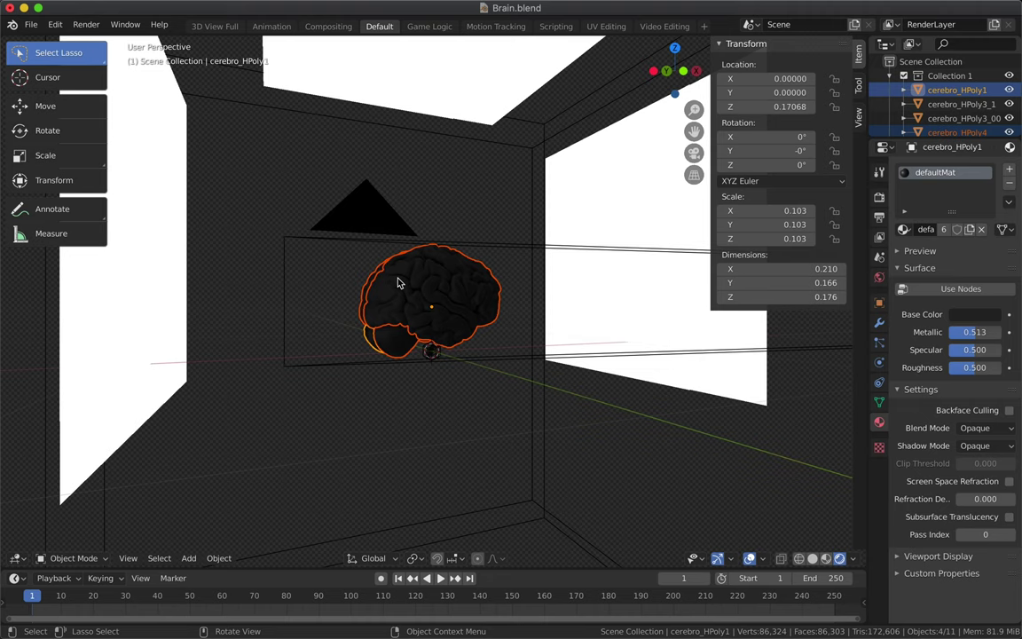
scroll(397, 283, right, 5)
scroll(397, 283, up, 5)
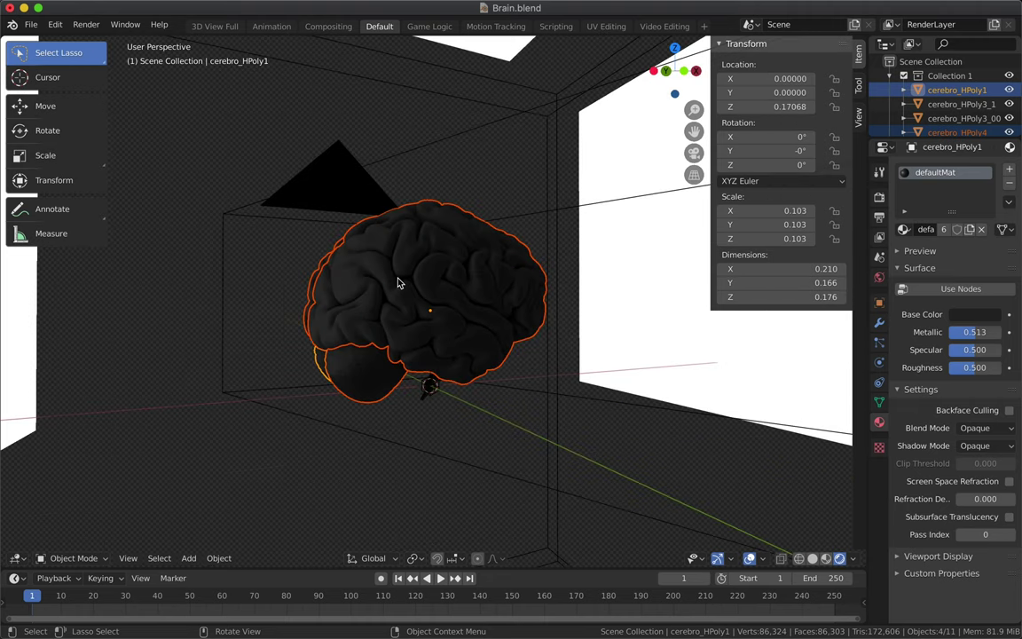
scroll(418, 283, up, 5)
scroll(419, 282, down, 5)
scroll(419, 282, up, 3)
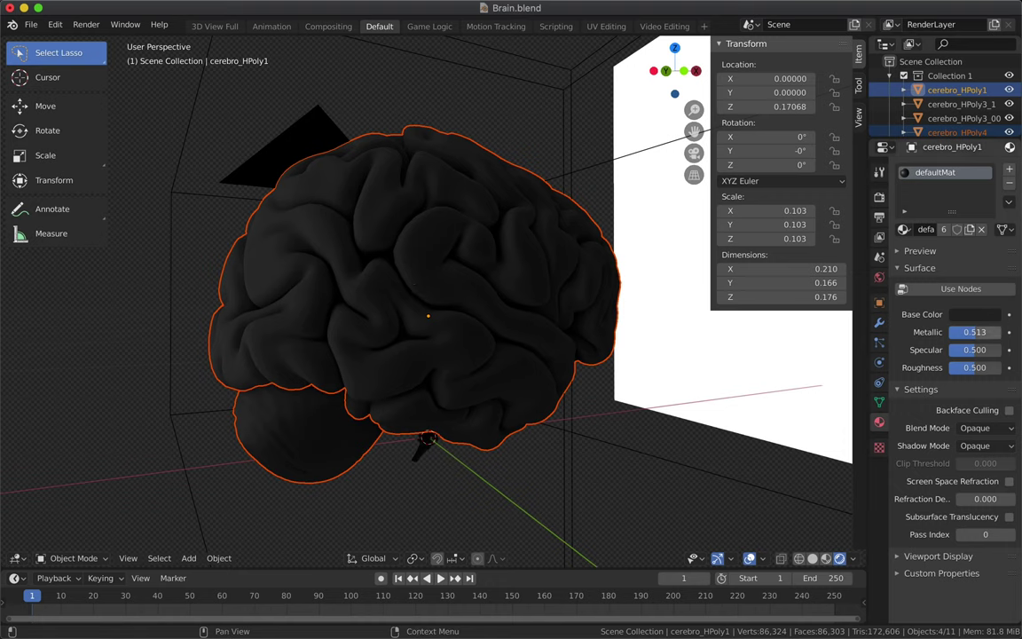
drag(974, 332, 1002, 332)
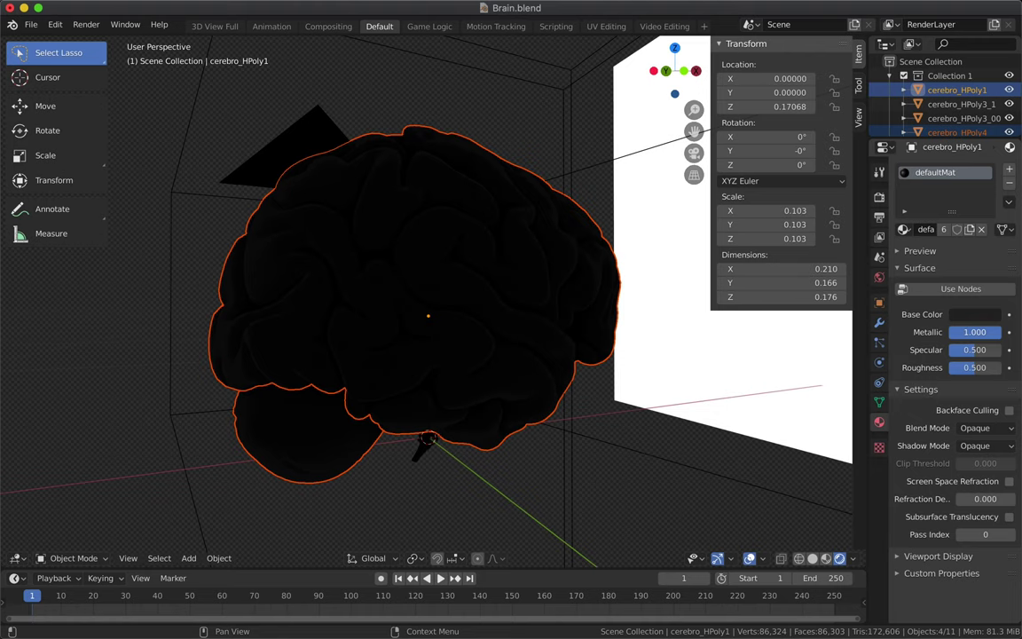
Enter 0.500 as the brain material's Metallic value.
click(996, 332)
text(0)
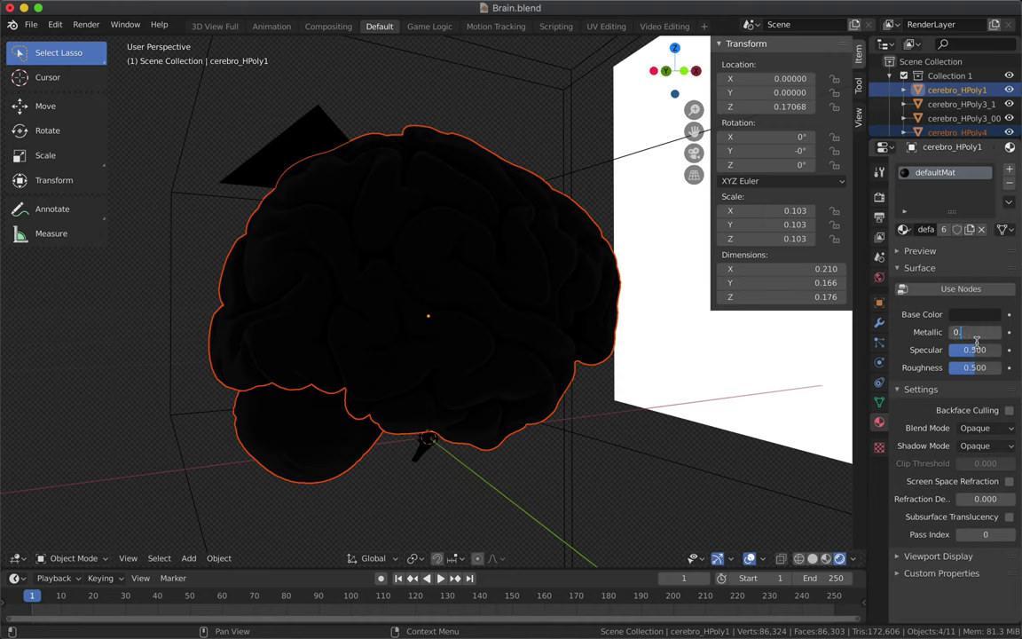
text(.500)
key(Return)
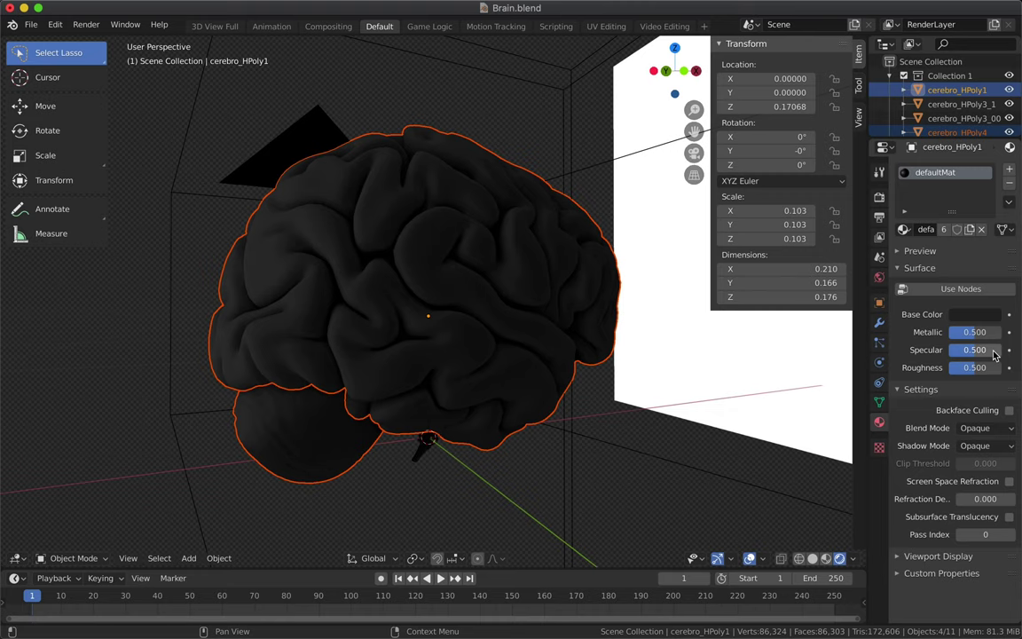
scroll(529, 343, left, 5)
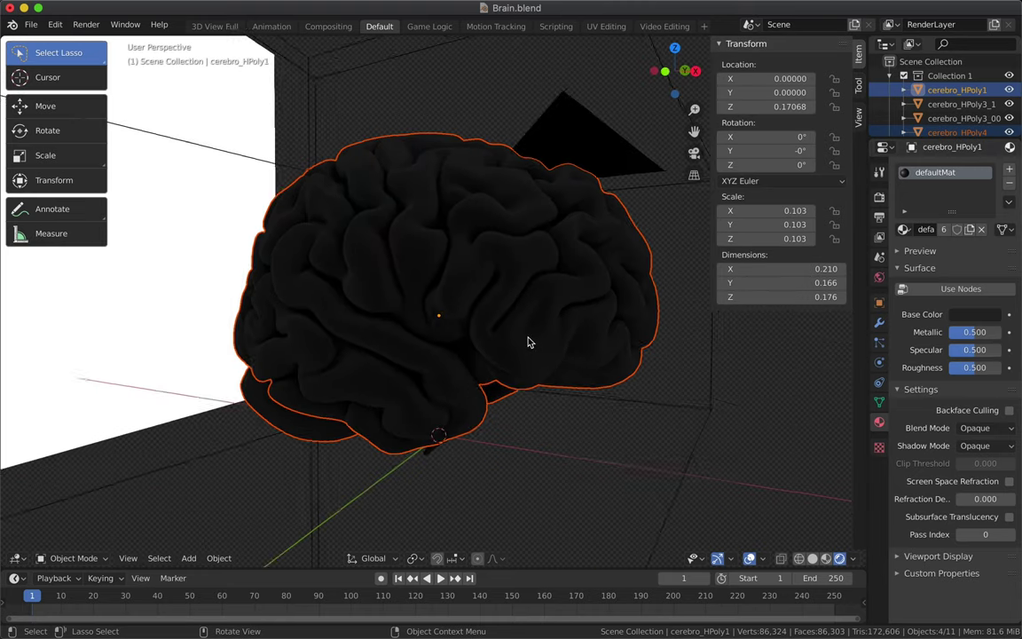
scroll(529, 343, left, 3)
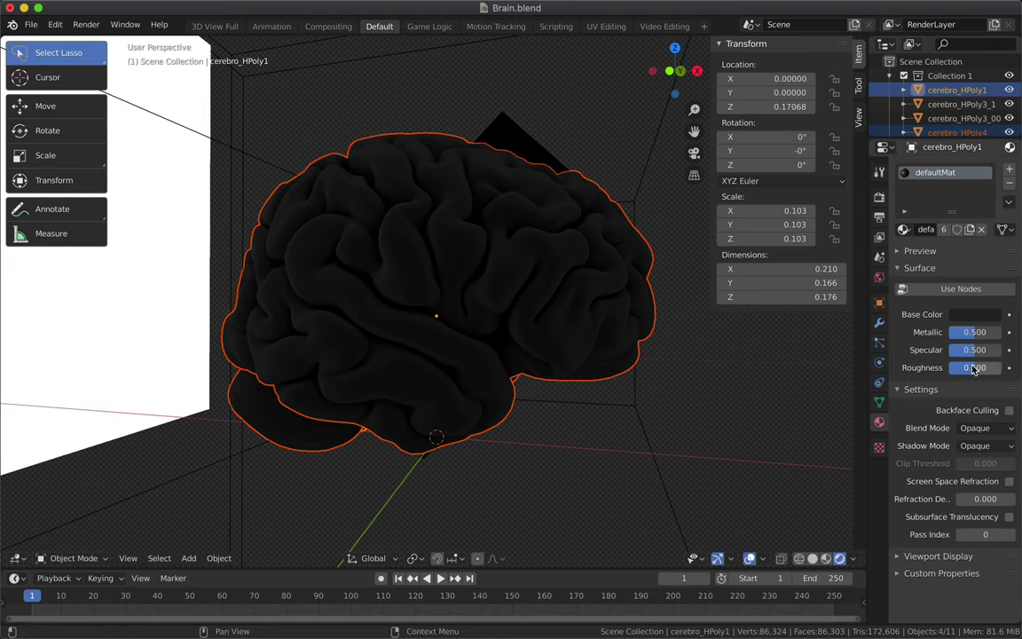
Drop Roughness to 0 and Specular to 0.487, then zoom out to frame the brain.
drag(974, 368, 914, 368)
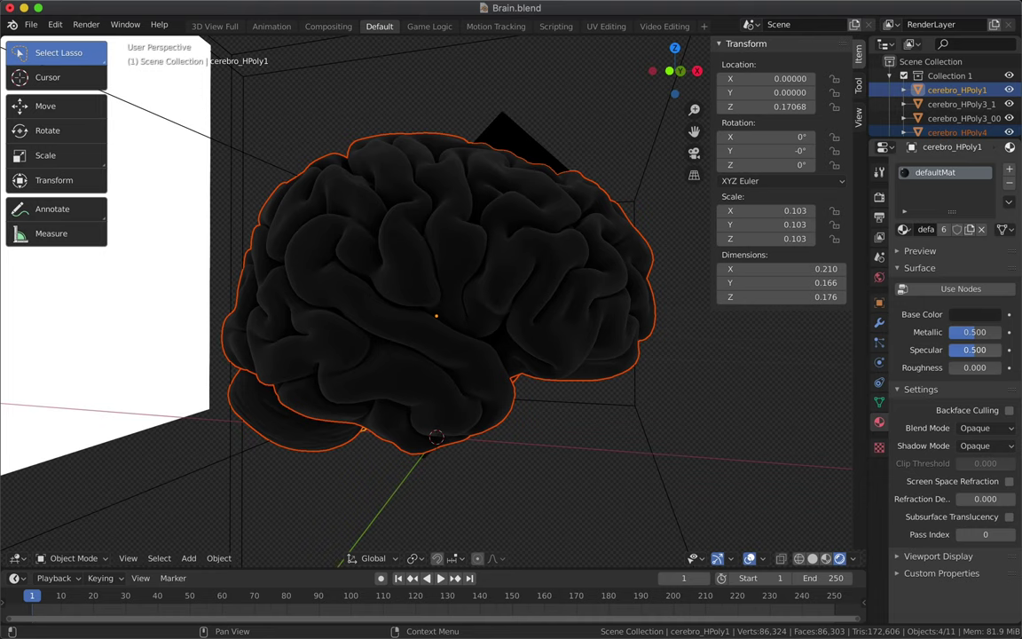
drag(980, 351, 977, 353)
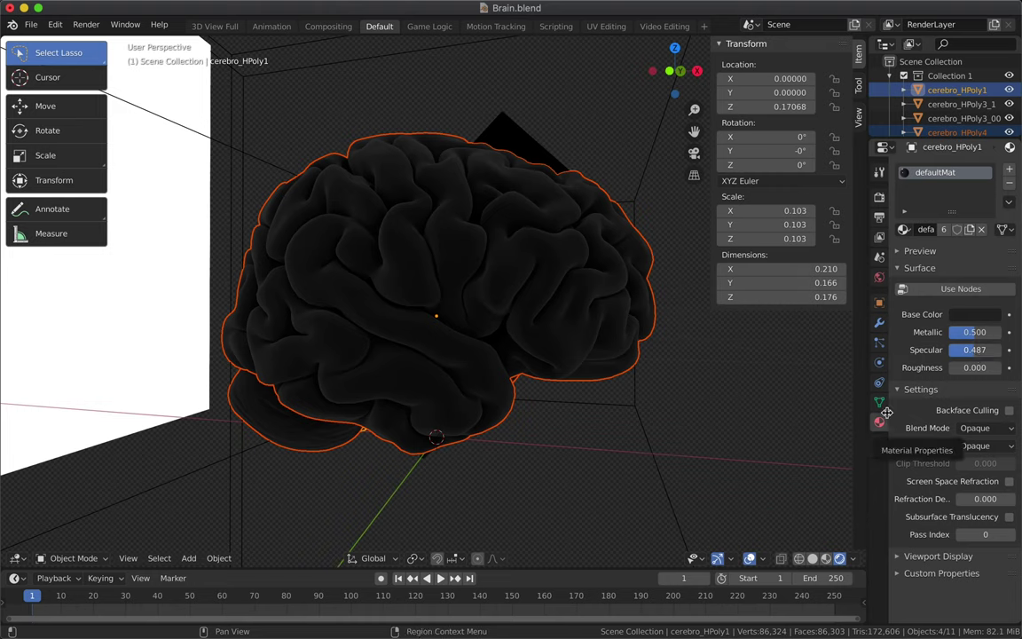
scroll(577, 152, left, 5)
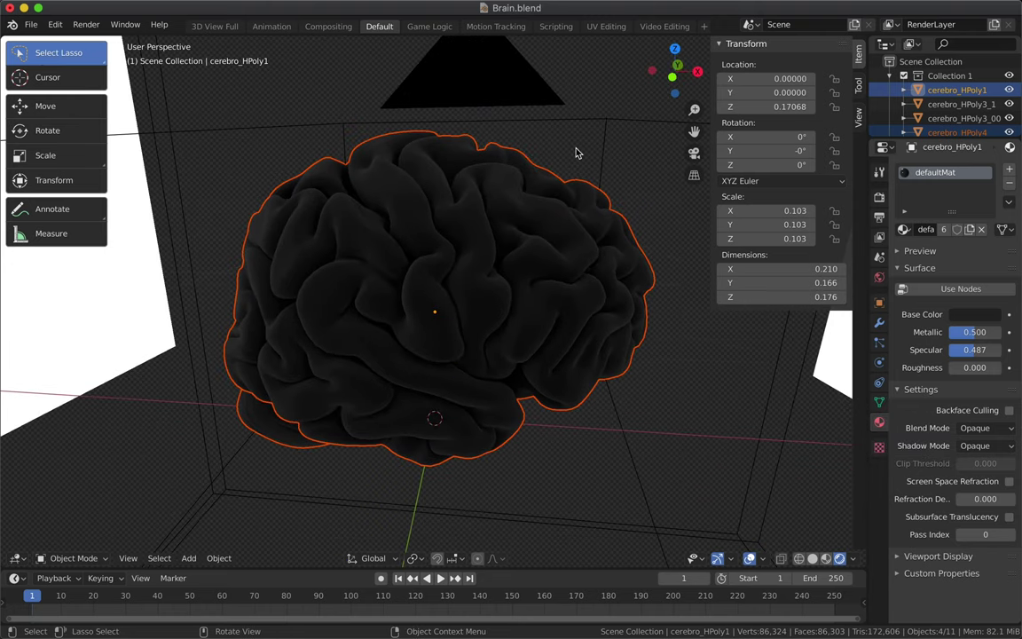
scroll(575, 152, down, 3)
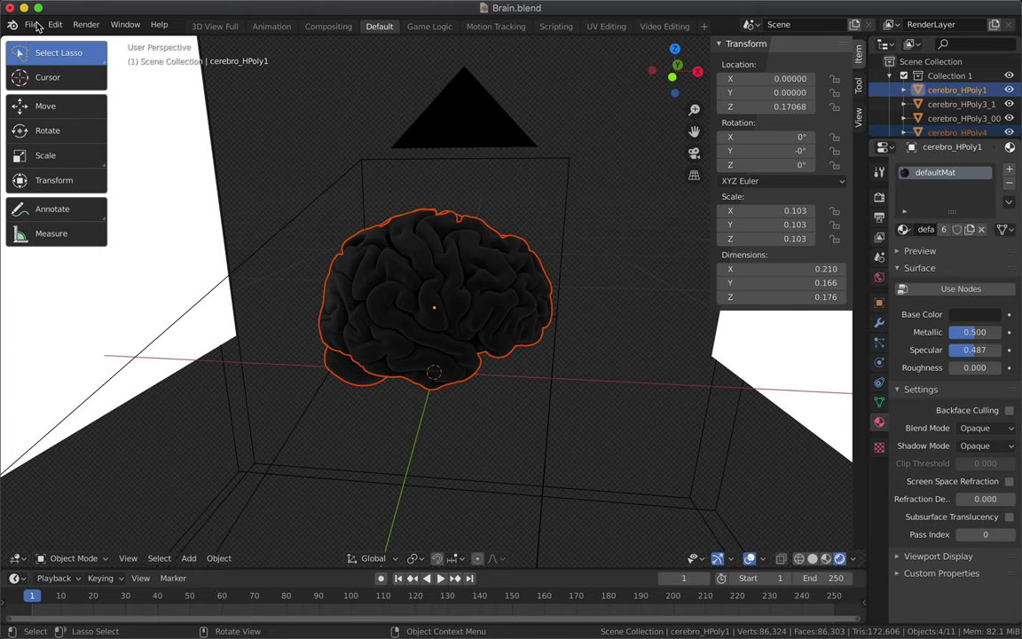
Save the scene under a new name by prefixing 'Black-' to Brain.blend, giving Black-Brain.blend.
click(31, 24)
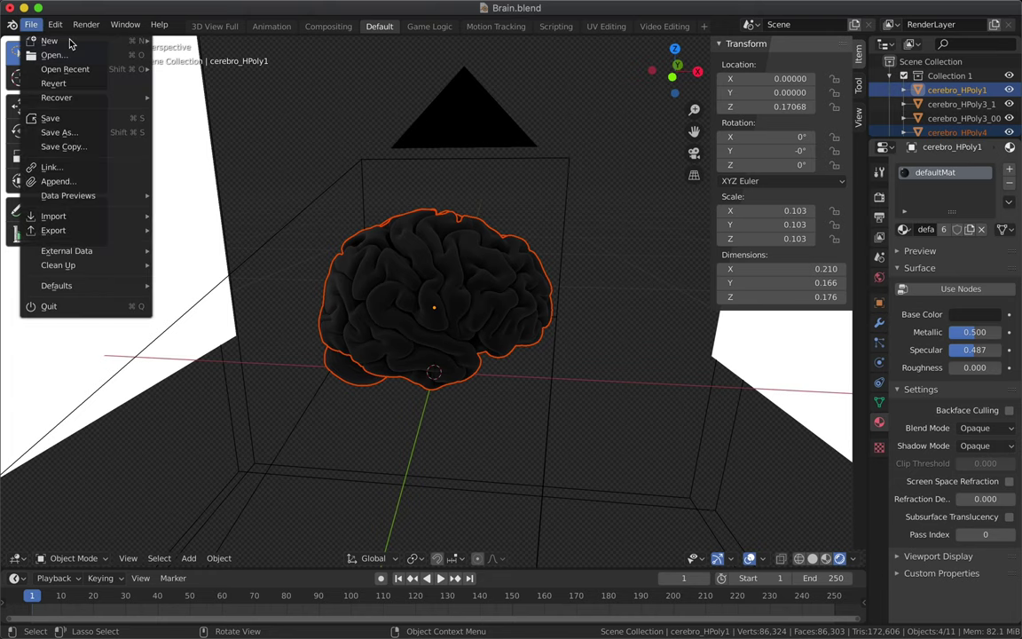
click(90, 138)
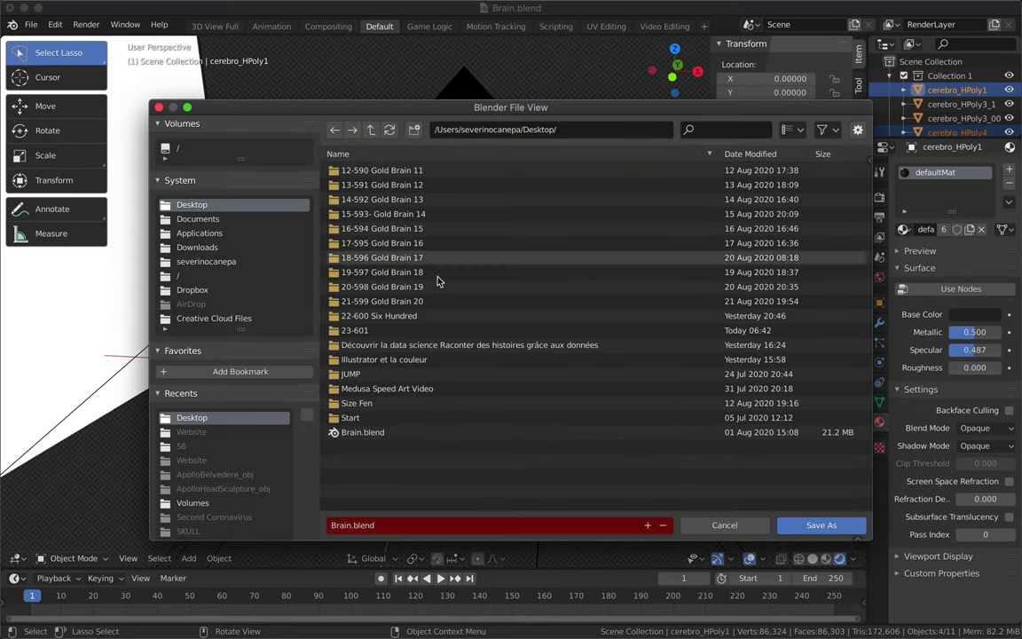
mouse_move(231, 417)
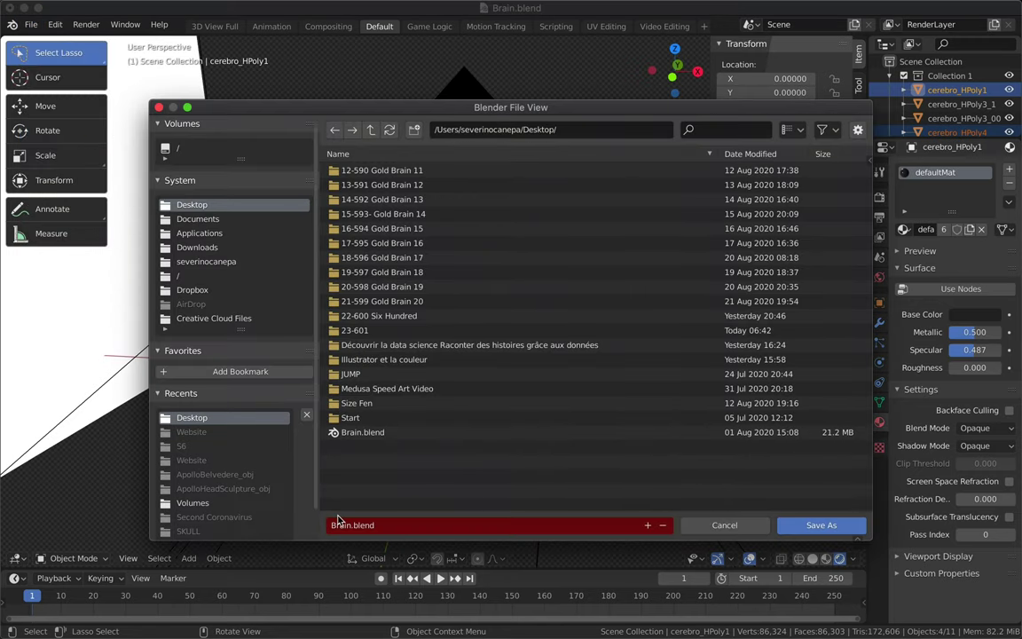
click(338, 524)
key(Home)
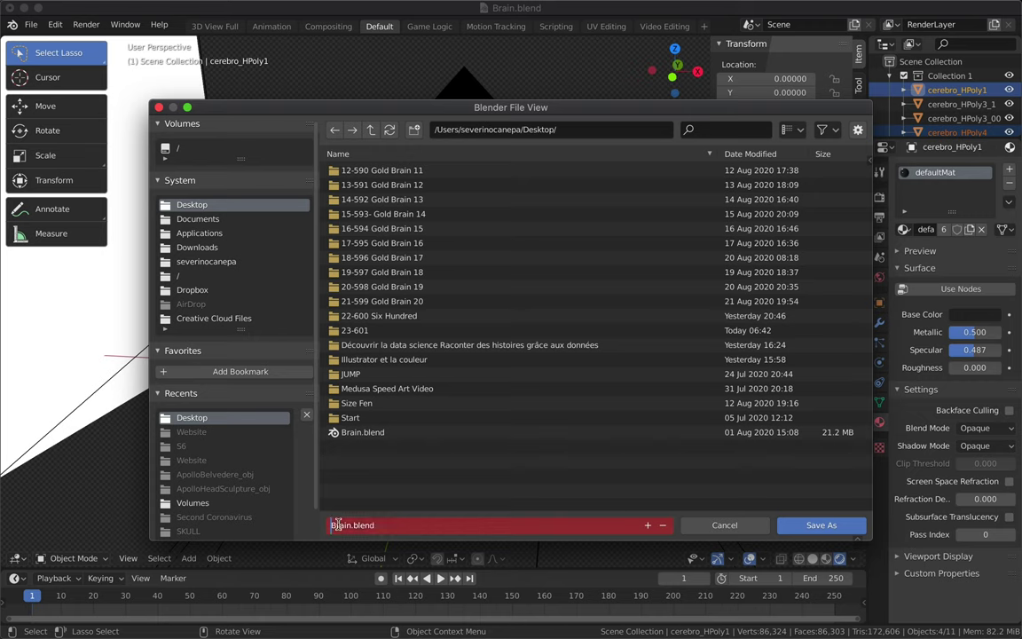
text(Black)
text(-)
click(793, 527)
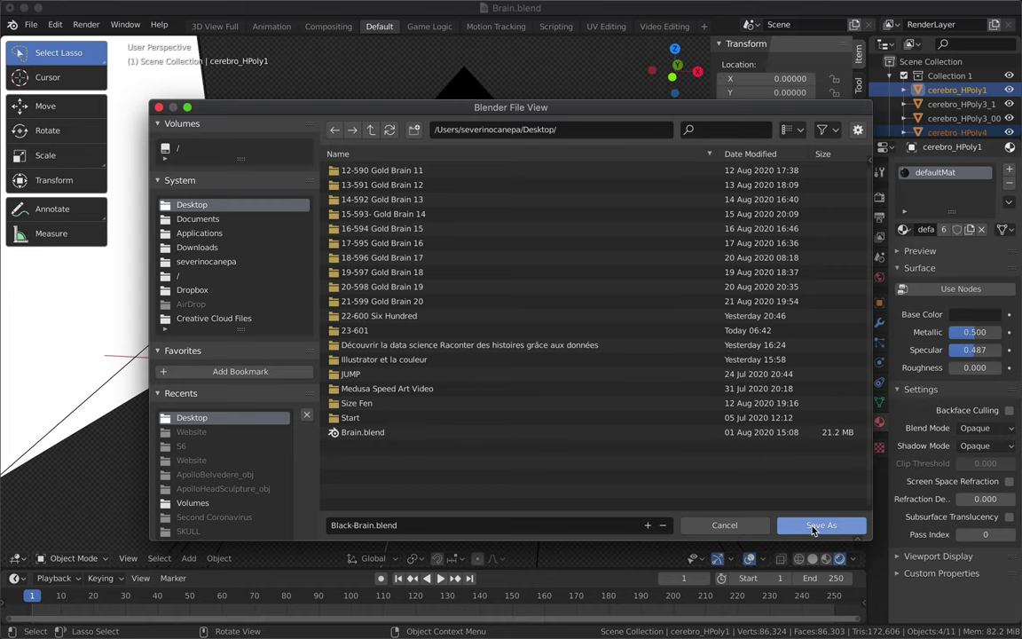
click(813, 527)
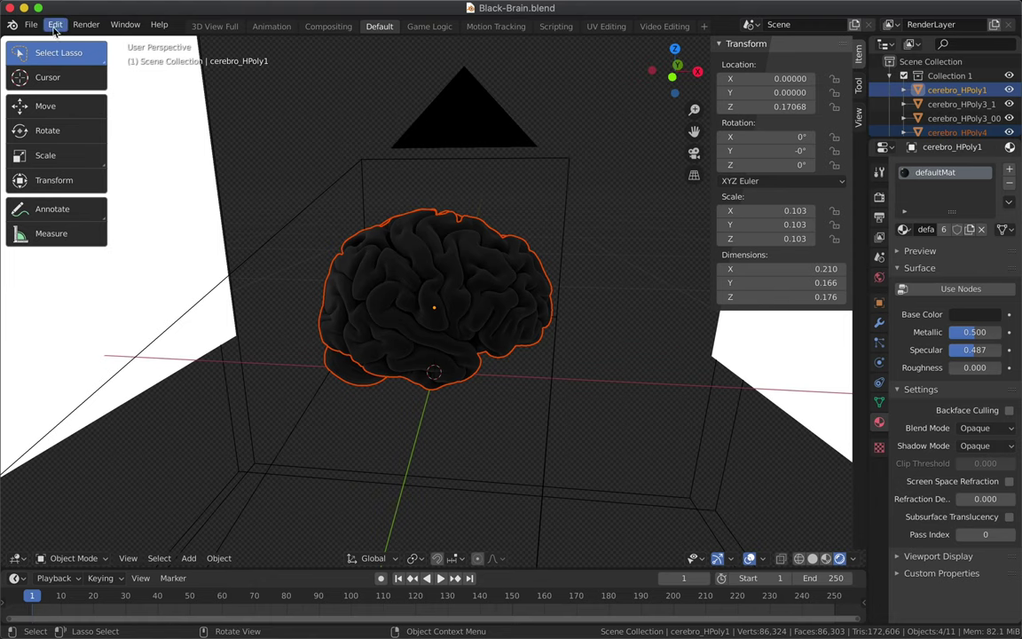
Render an image of the dark glossy brain scene with Render Image.
click(88, 26)
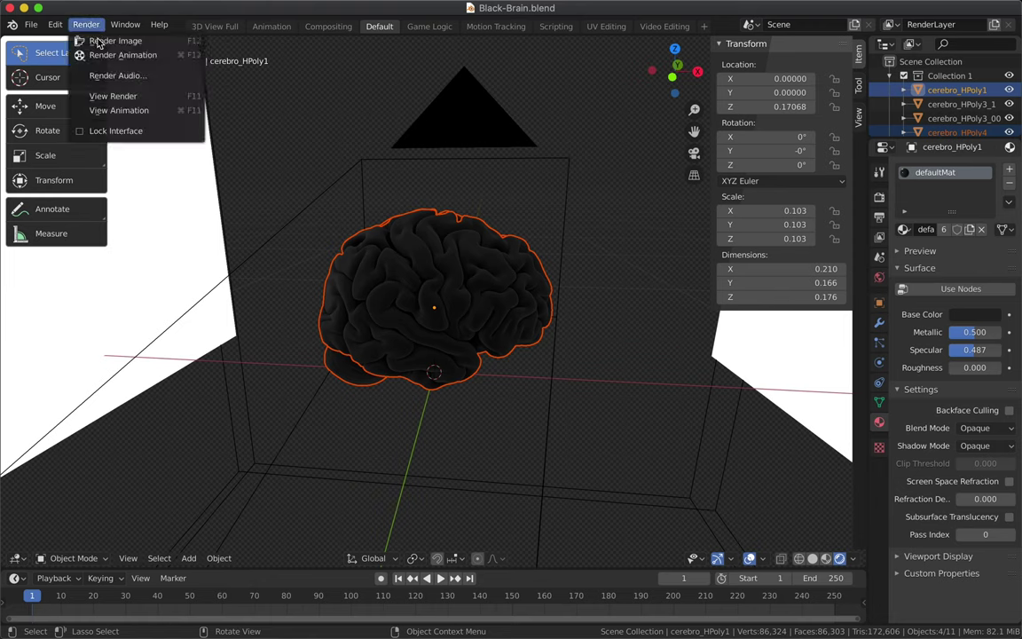
click(99, 42)
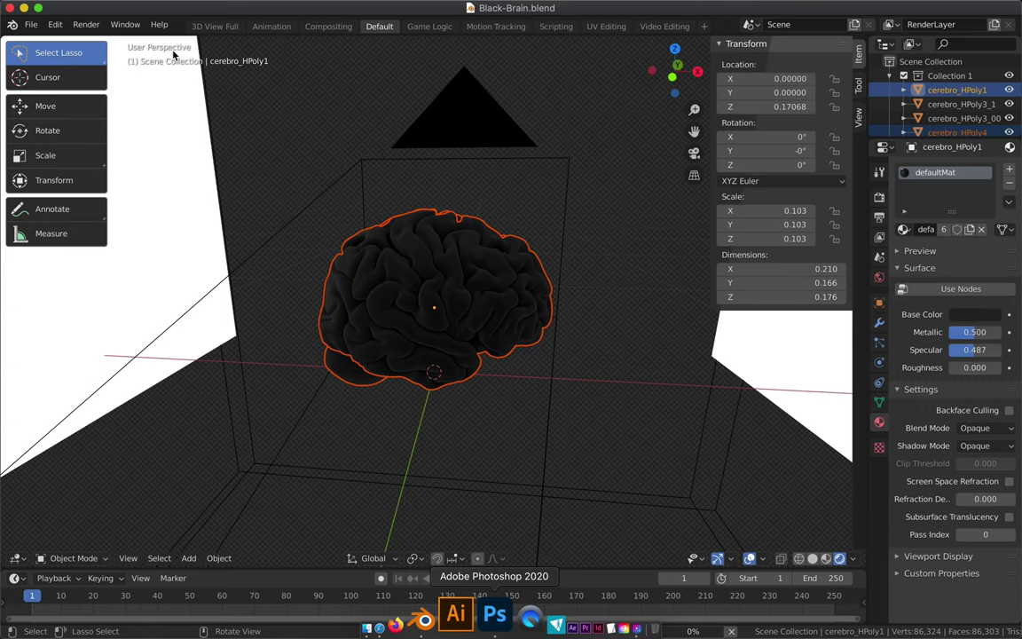
click(446, 621)
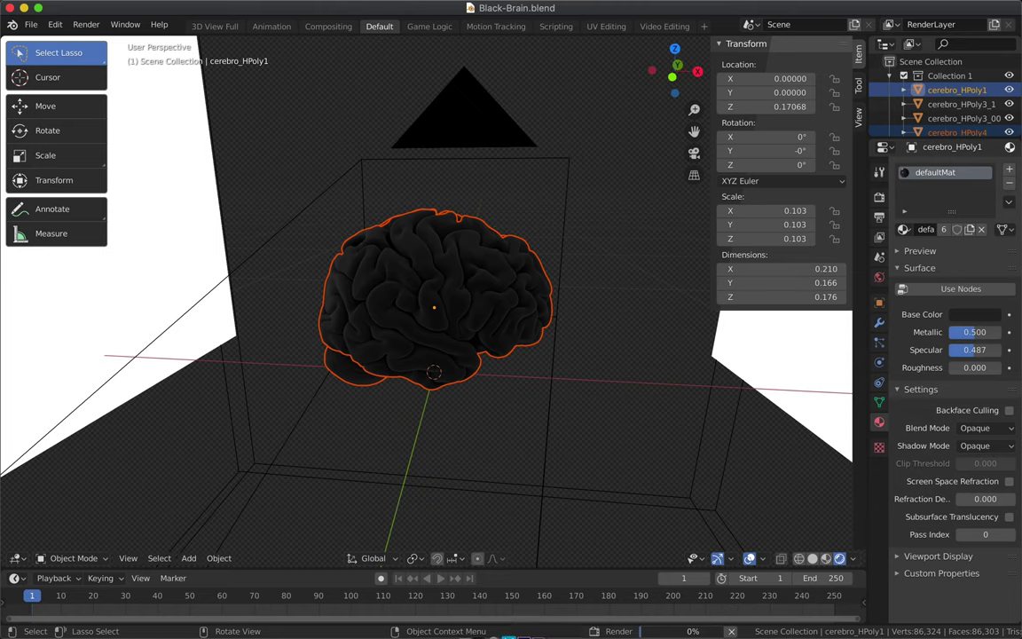
mouse_move(514, 615)
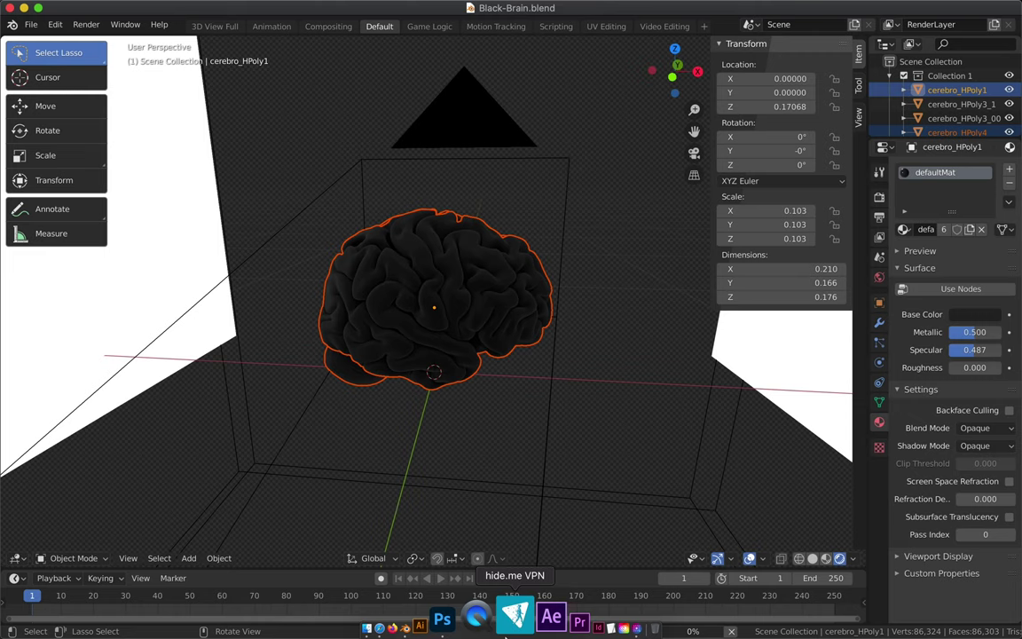
Switch from Blender to the 2020 White.psd poster in Photoshop.
click(484, 627)
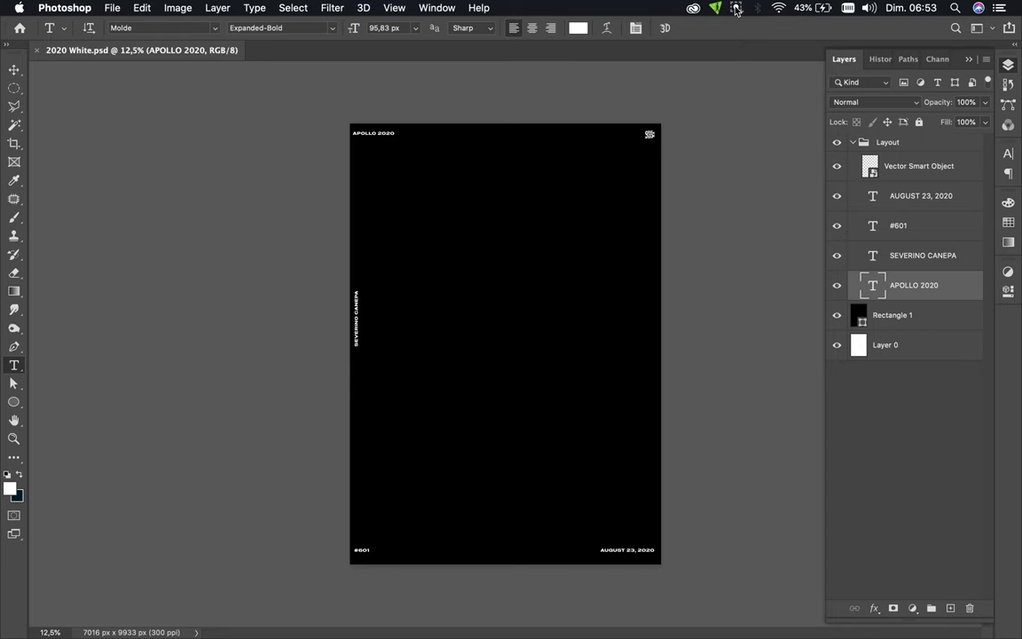
Paste the Black-Brain.png render into 2020 White.psd as Layer 1.
click(736, 8)
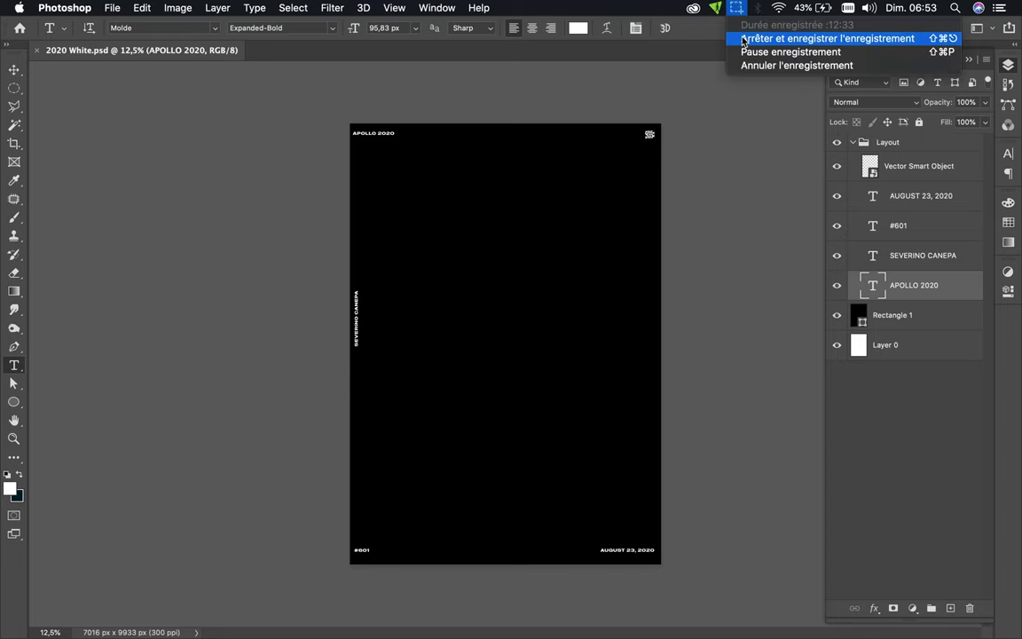
click(744, 42)
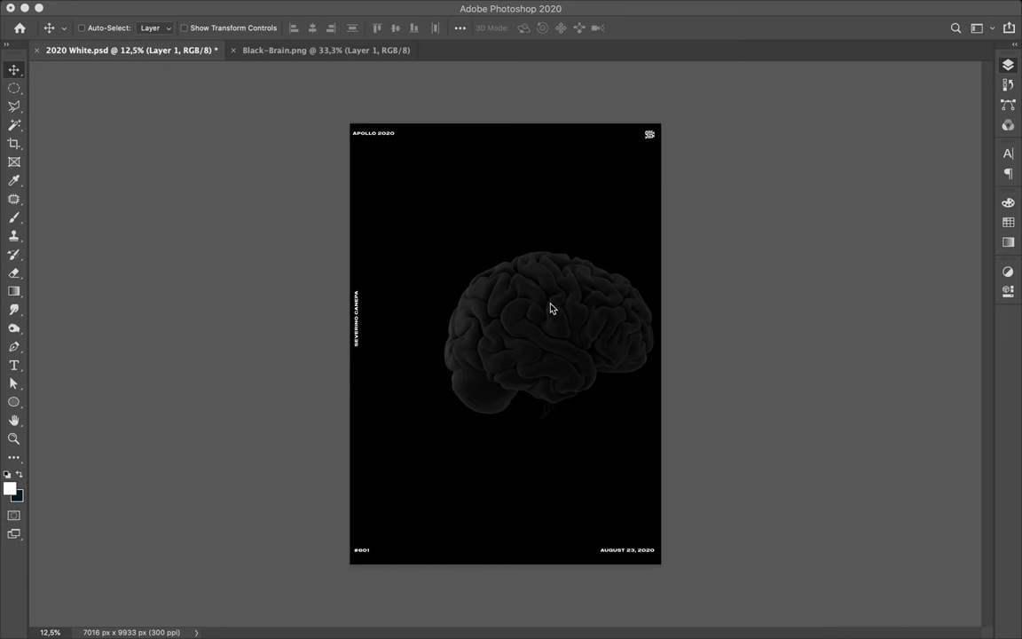
Nudge the brain left and move Layer 1 out of Layout, directly above Rectangle 1.
key(F7)
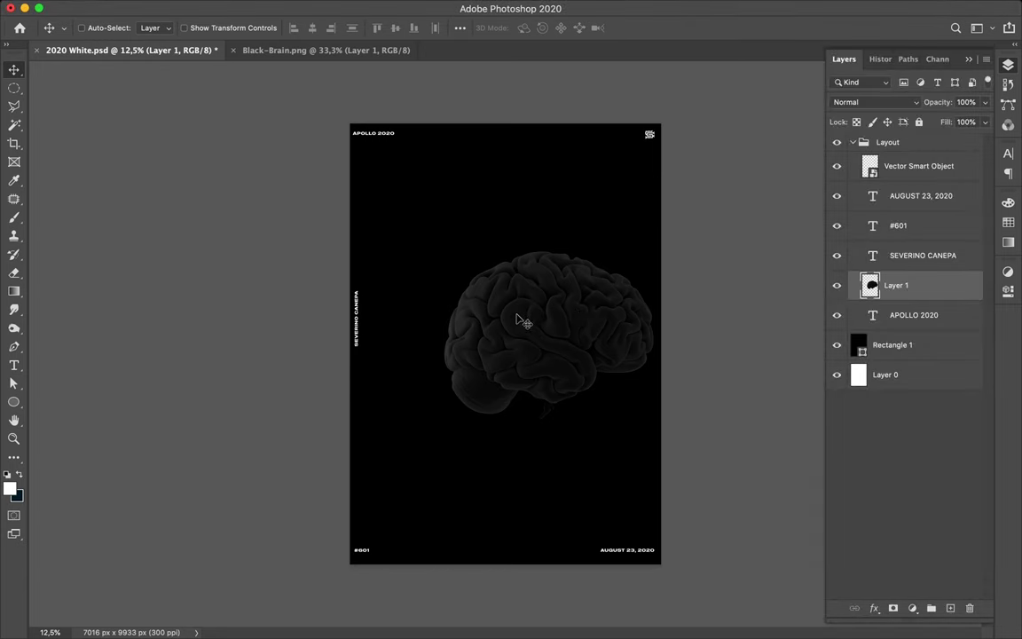
mouse_move(578, 314)
mouse_down()
mouse_move(527, 314)
mouse_move(535, 298)
mouse_up()
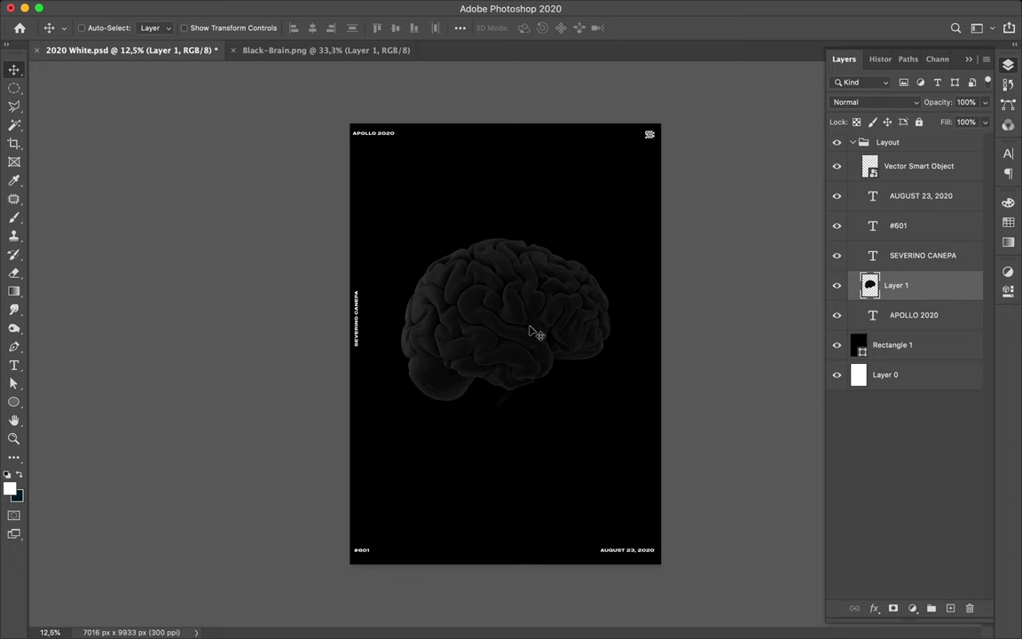
scroll(548, 285, up, 2)
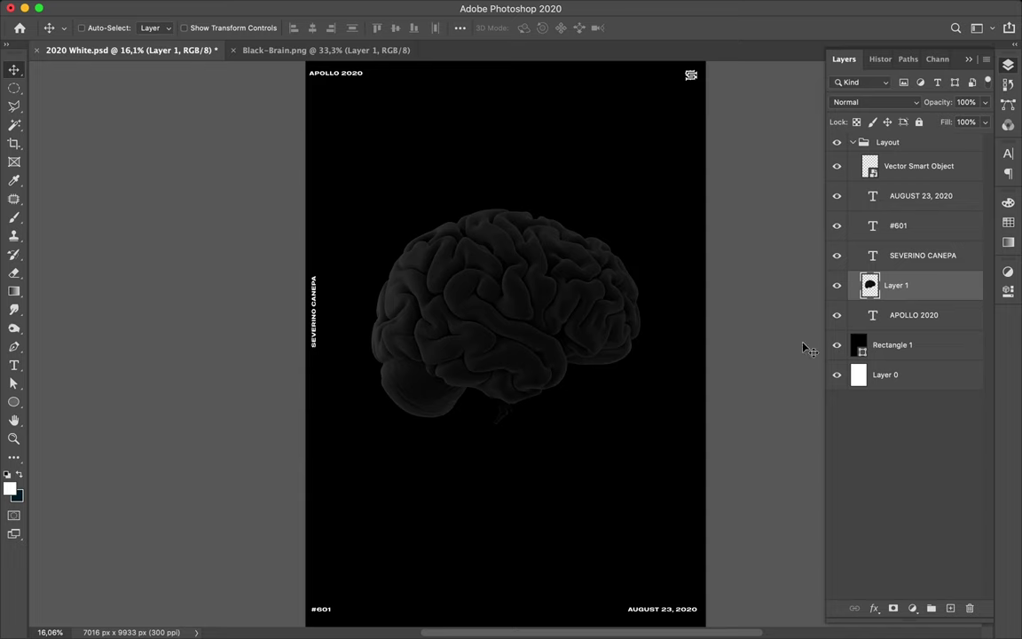
drag(914, 285, 918, 346)
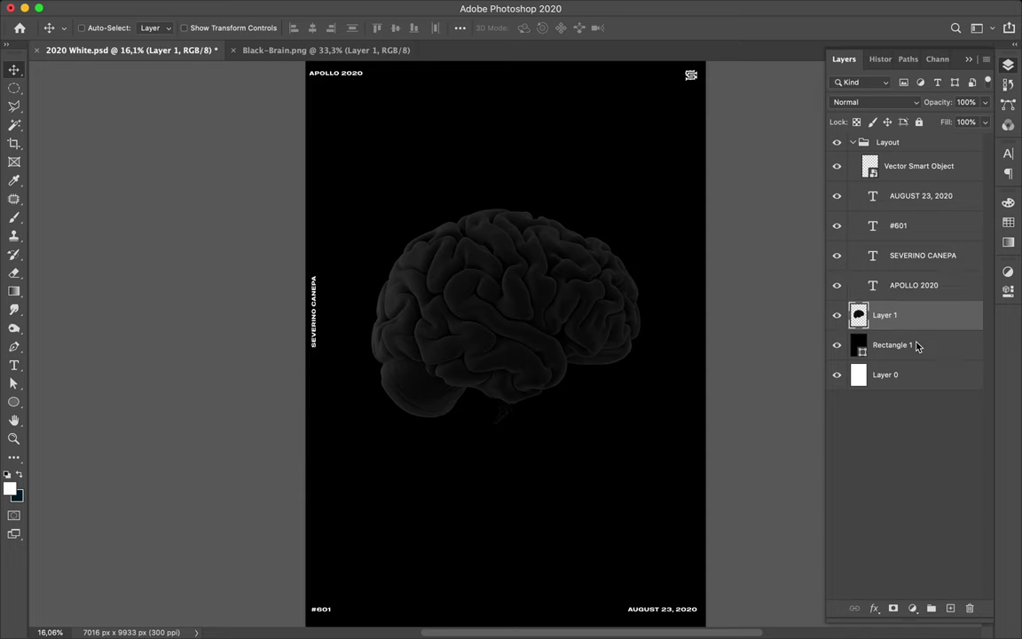
click(853, 144)
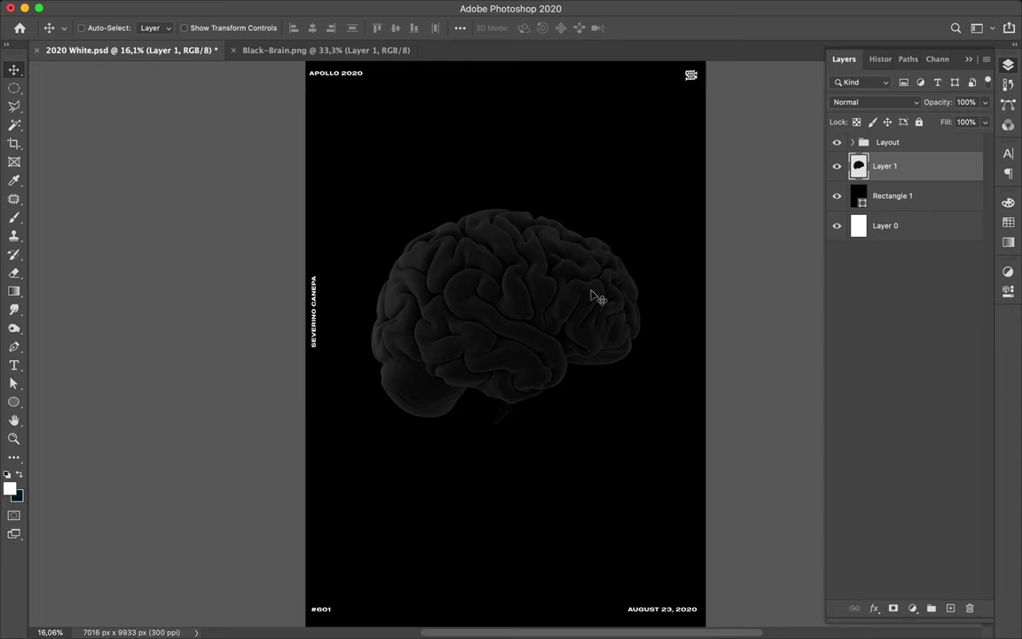
Polygonal-lasso the brain's lower-right half along a diagonal from its lower-left corner.
key(l)
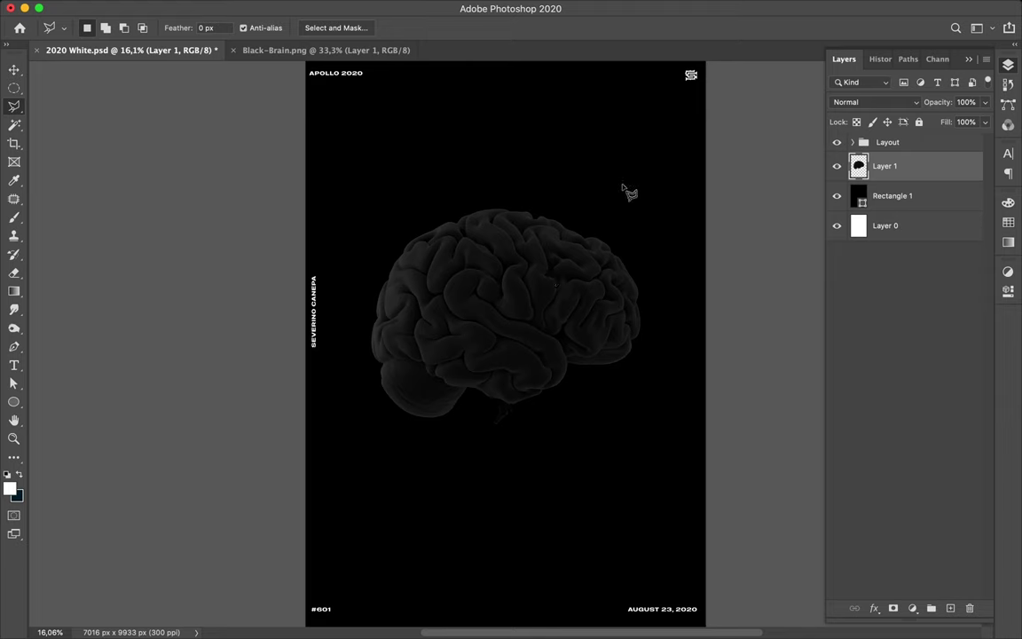
click(390, 428)
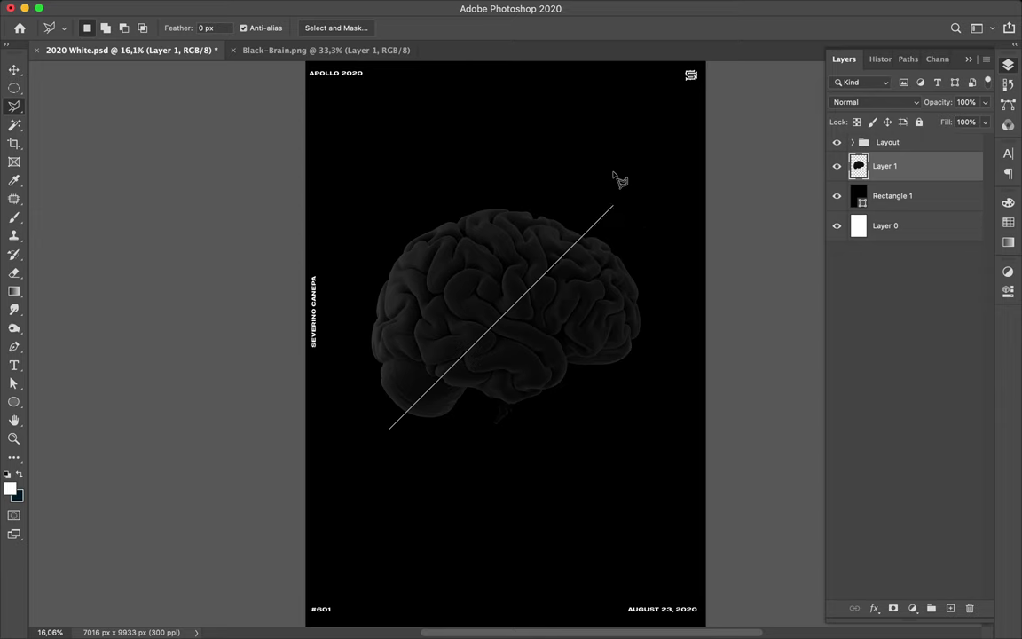
key(Escape)
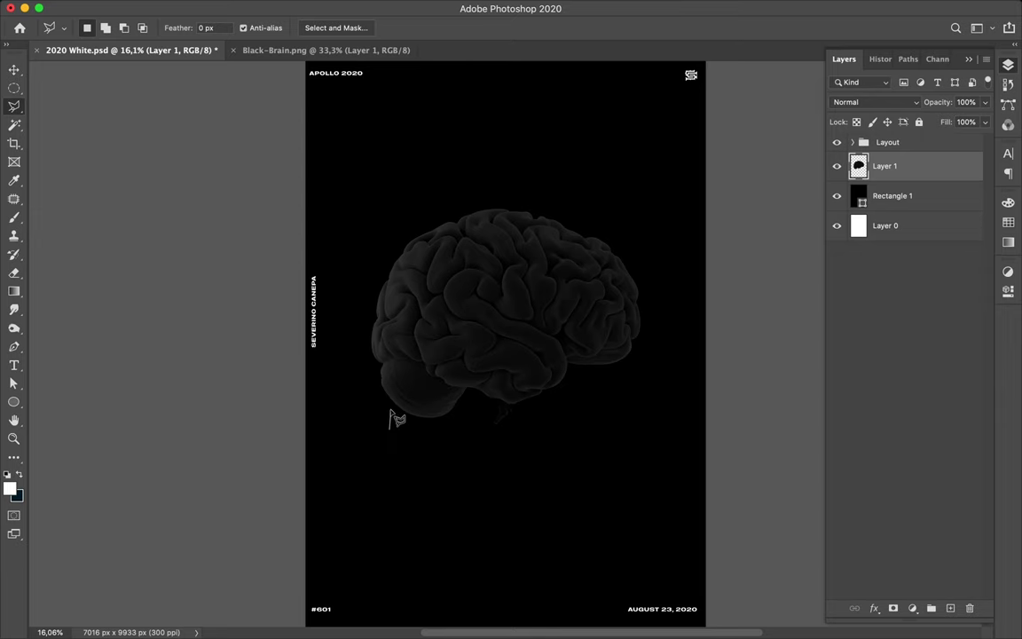
click(390, 413)
key(Escape)
click(390, 414)
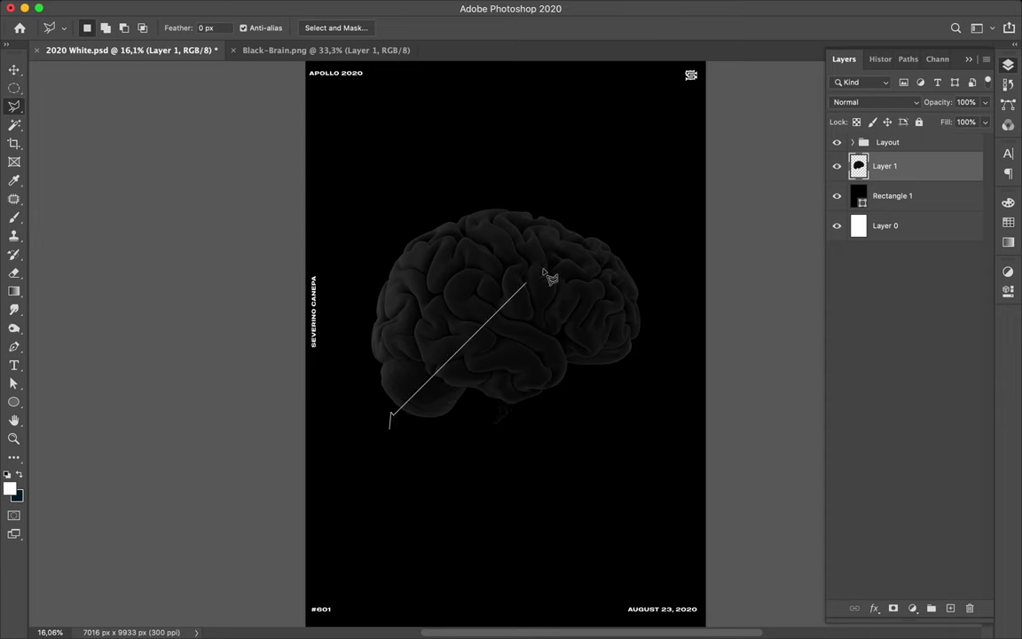
click(604, 205)
click(674, 238)
click(677, 377)
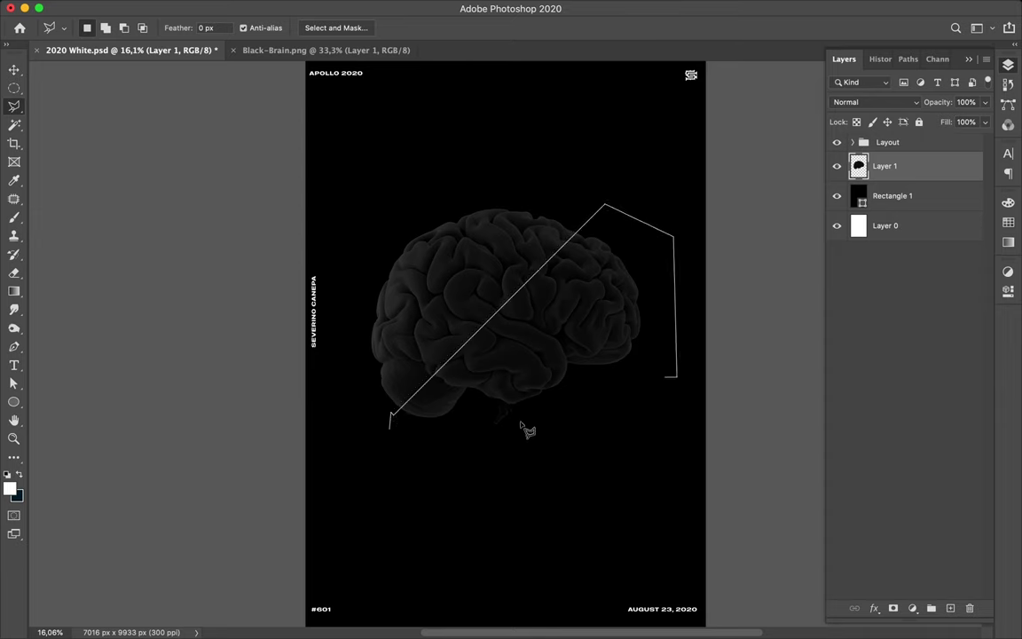
click(449, 444)
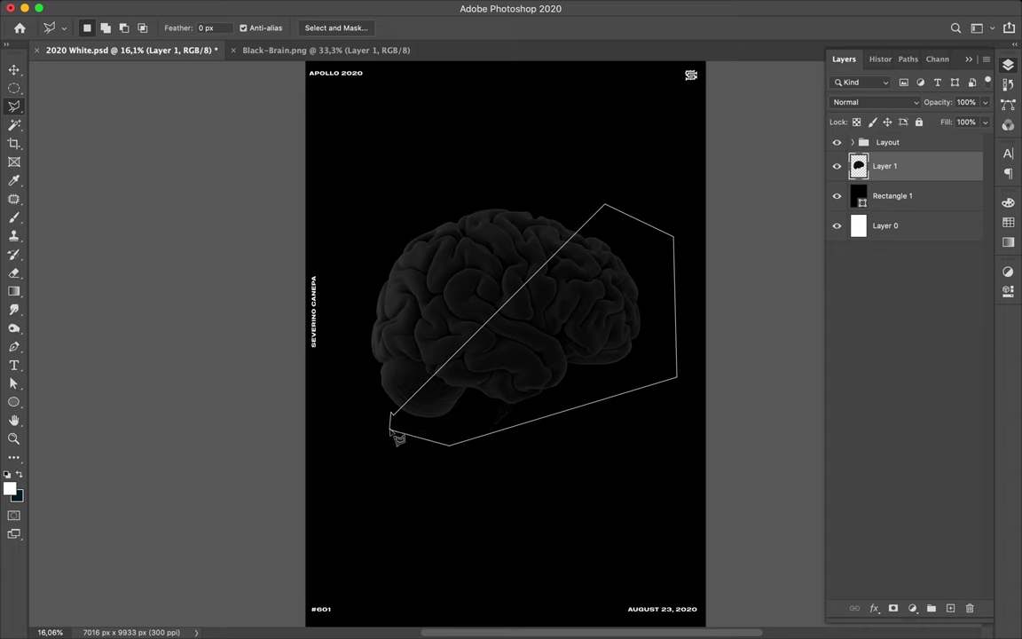
click(390, 415)
Restore the diagonal selection and duplicate Layer 1.
key(ctrl+d)
key(ctrl+z)
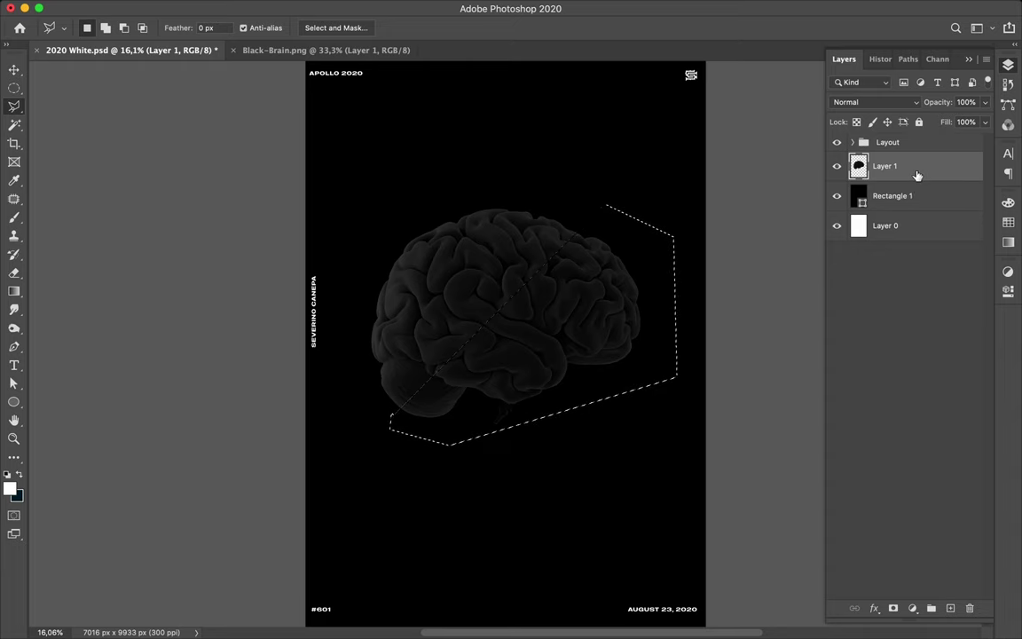
drag(918, 174, 914, 156)
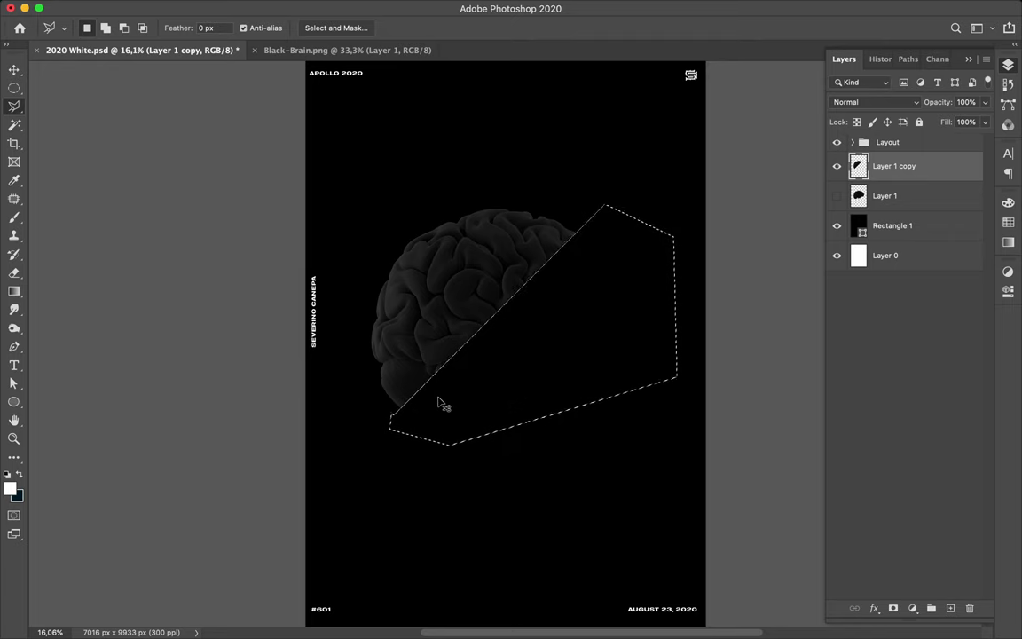
Move the lower-right brain piece onto its own Layer 2 and shift it along the cut.
key(ctrl+d)
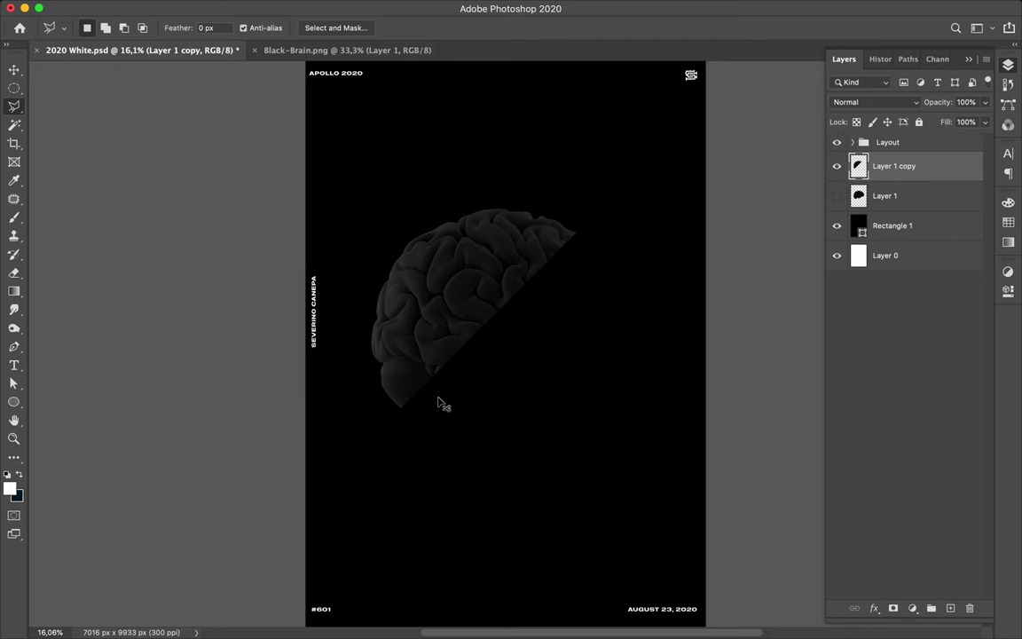
key(ctrl+shift+alt+n)
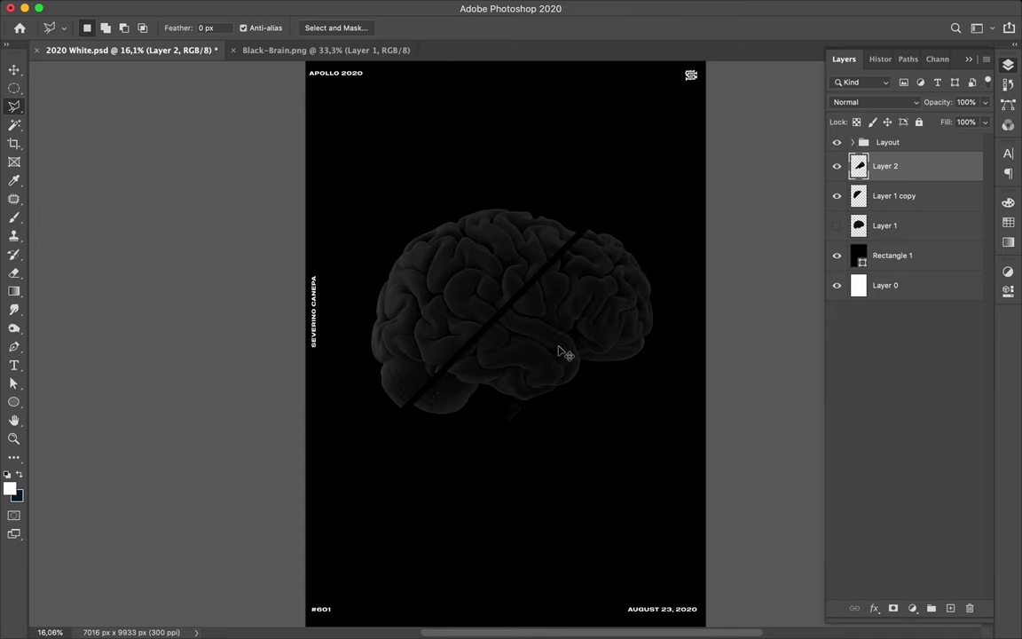
key(v)
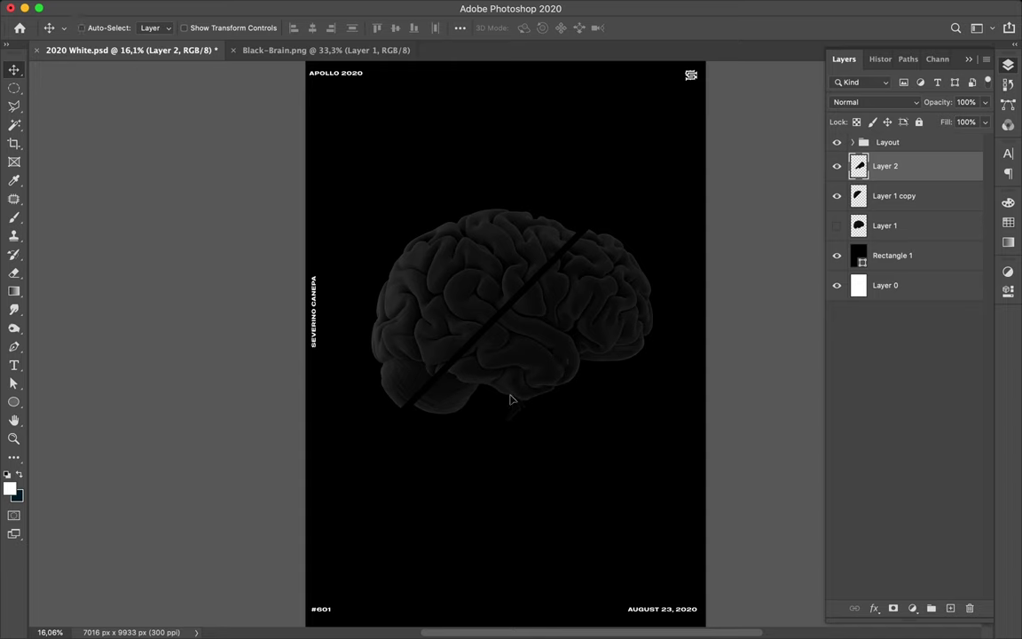
mouse_move(554, 354)
mouse_down()
mouse_move(503, 409)
mouse_move(482, 359)
mouse_move(513, 280)
mouse_move(488, 289)
mouse_up()
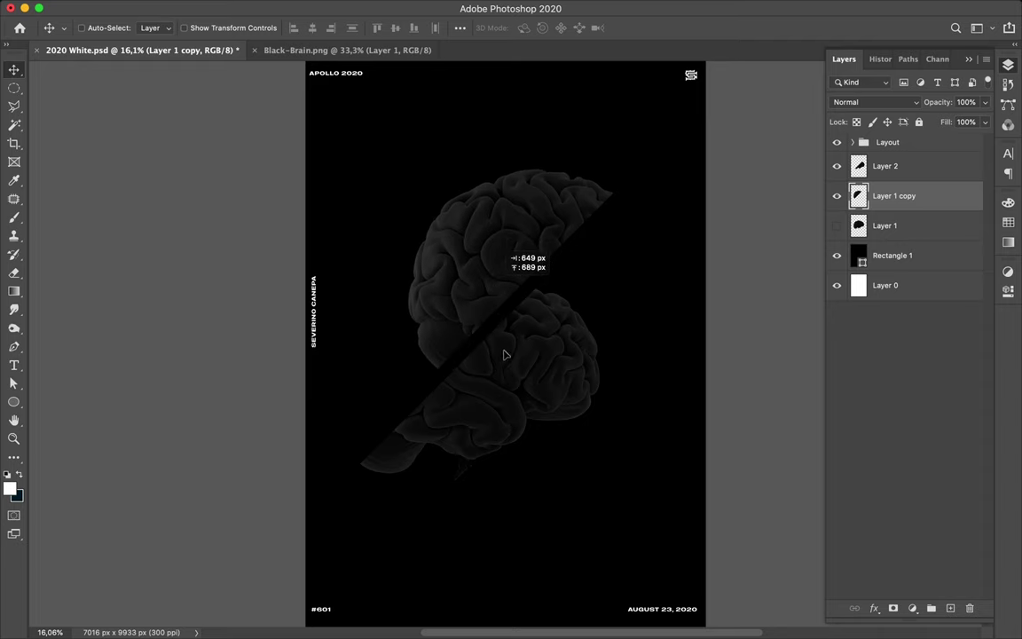
drag(530, 350, 530, 369)
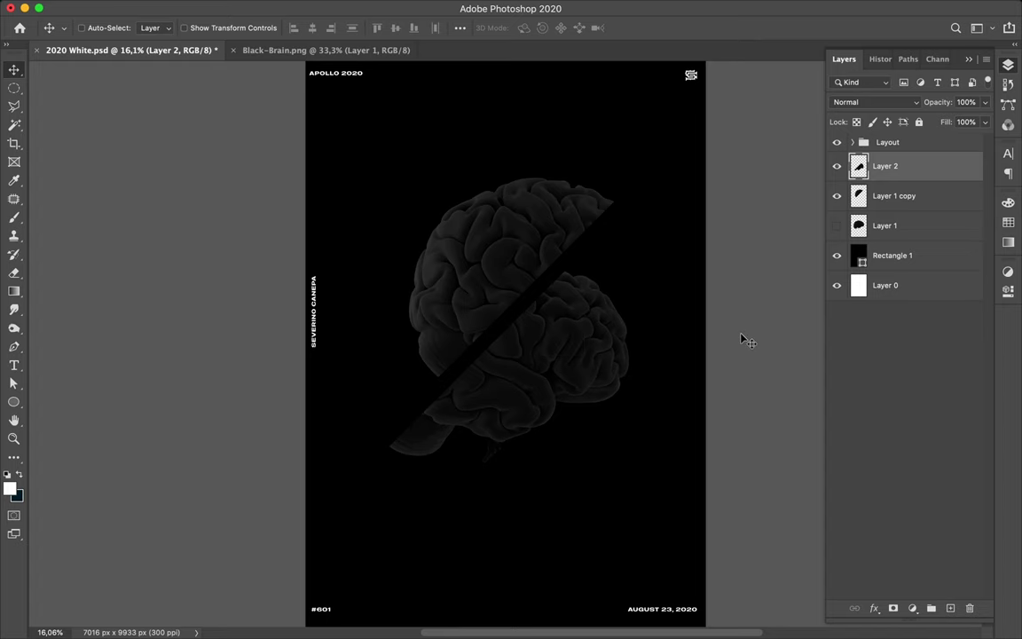
Move the upper brain half down-left to set the diagonal gap between halves.
scroll(745, 340, up, 3)
scroll(746, 340, down, 3)
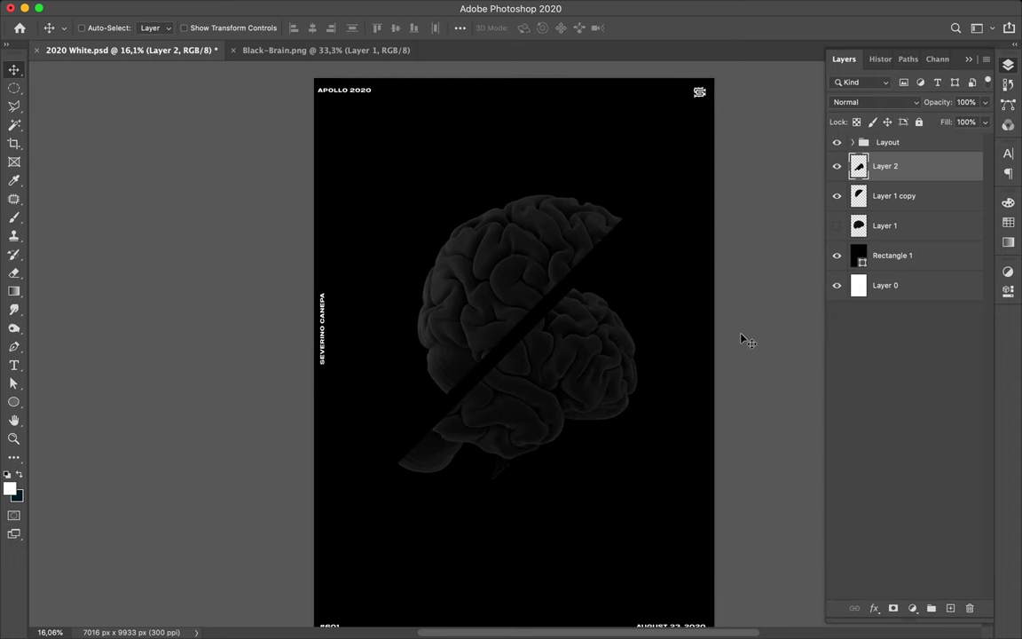
drag(550, 279, 529, 304)
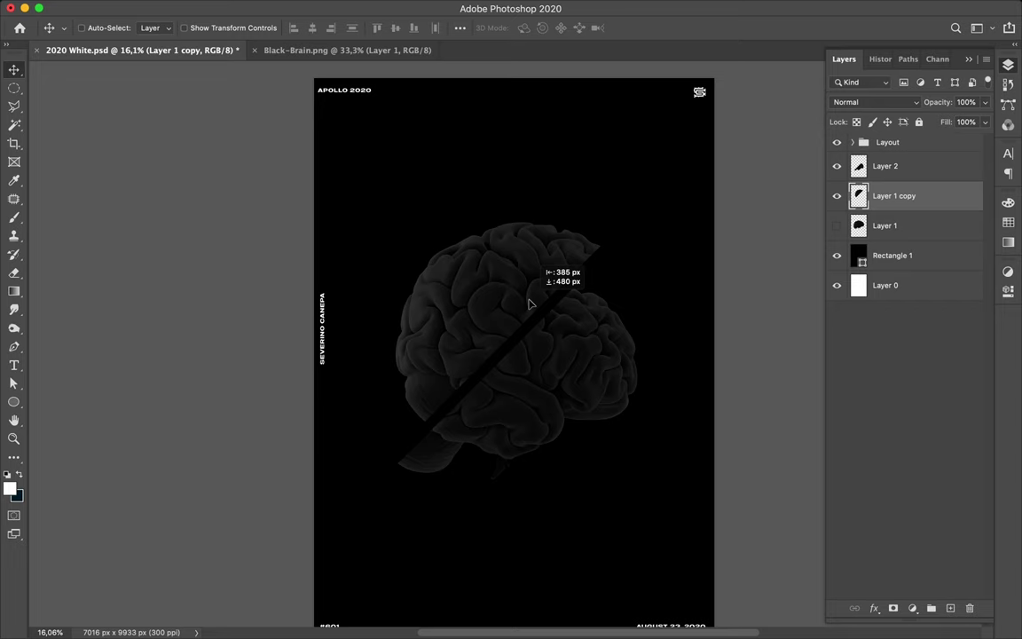
drag(528, 304, 530, 309)
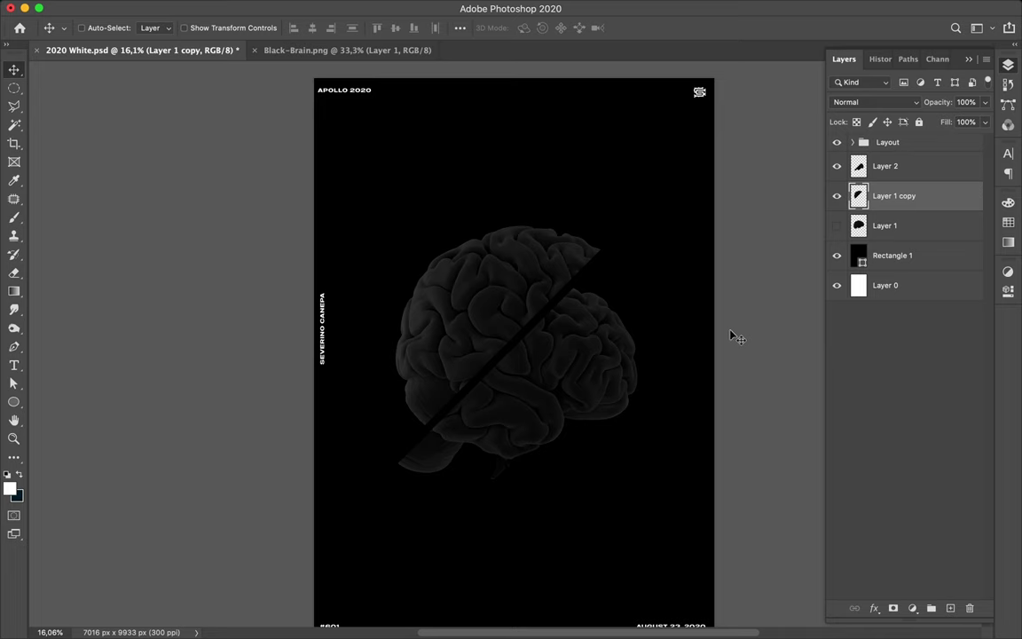
Draw a thin white rectangle outline (Rectangle 2) over the brain.
key(F2)
key(u)
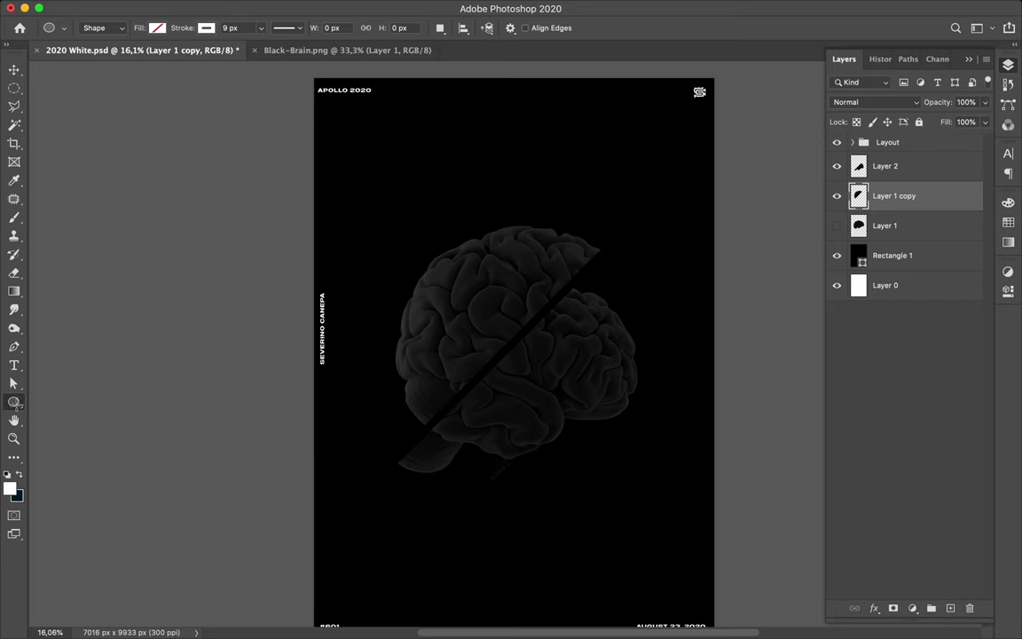
click(16, 402)
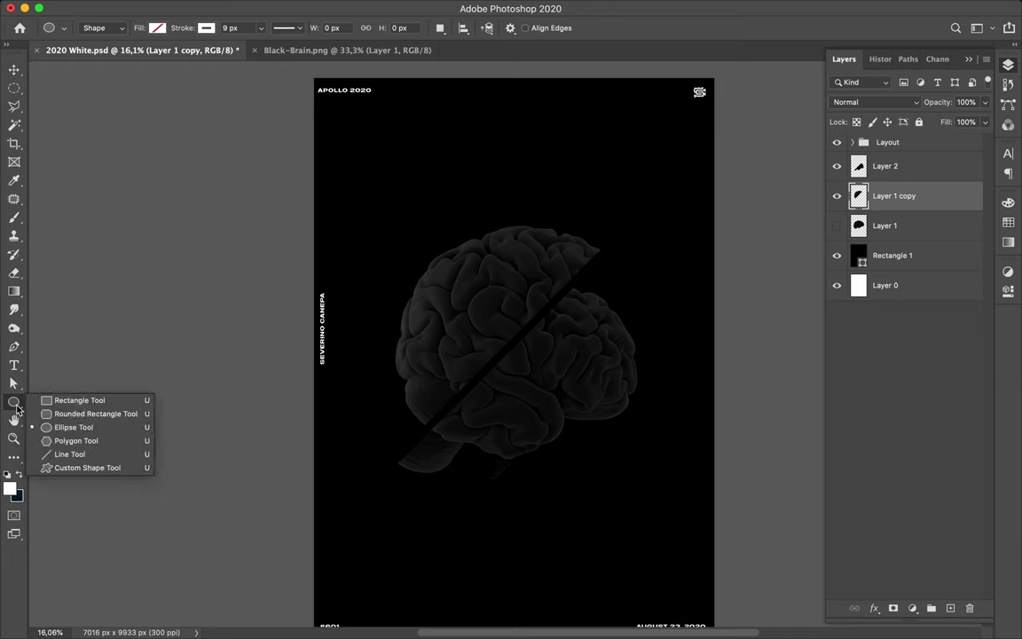
click(69, 400)
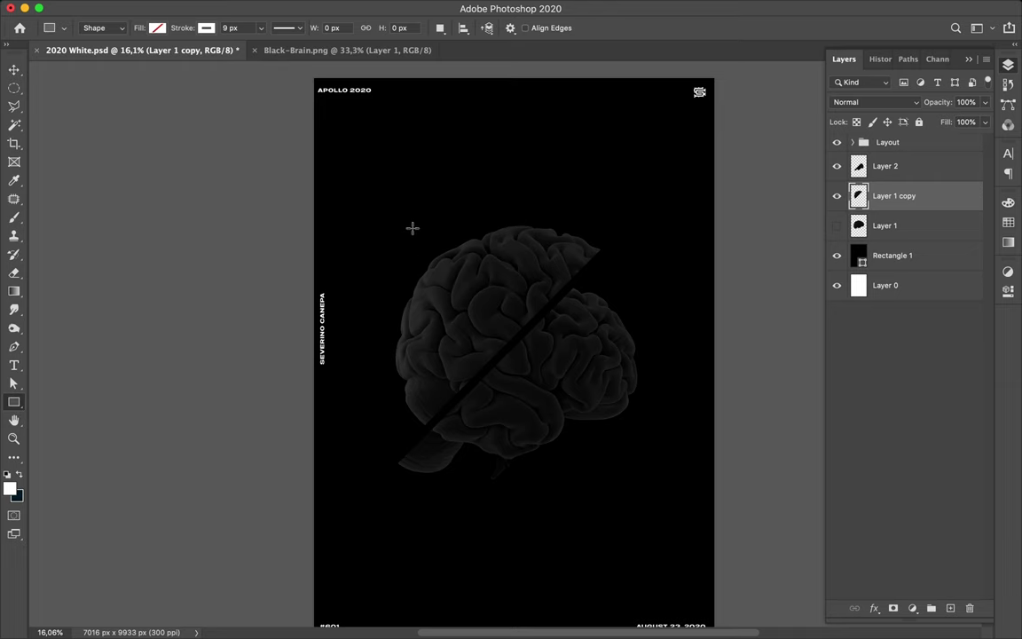
drag(422, 227, 613, 476)
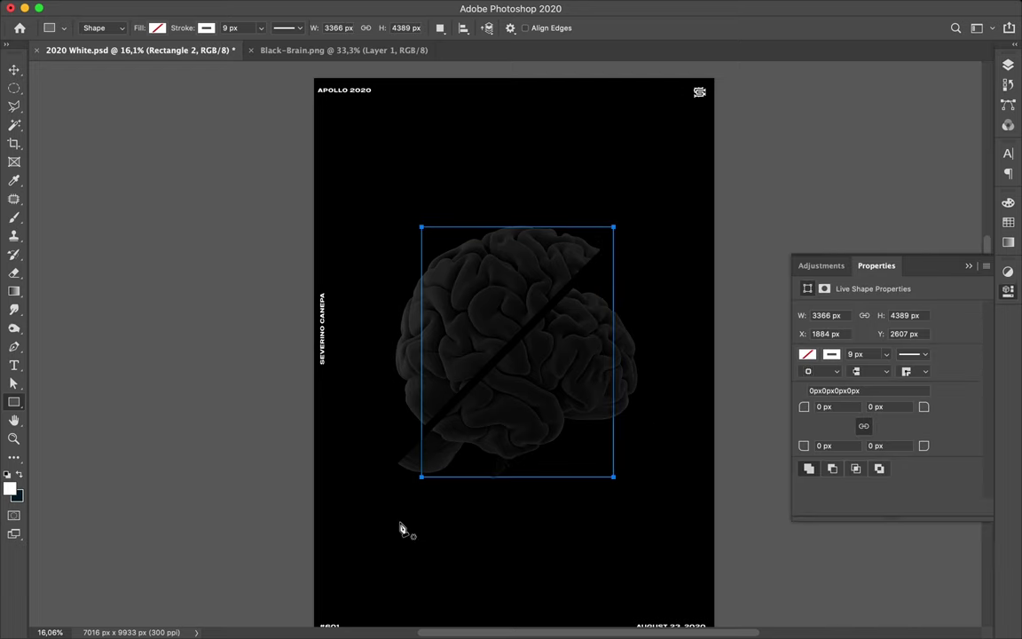
Draw a white diagonal line (Shape 1) with the Pen tool across the brain.
key(p)
click(372, 479)
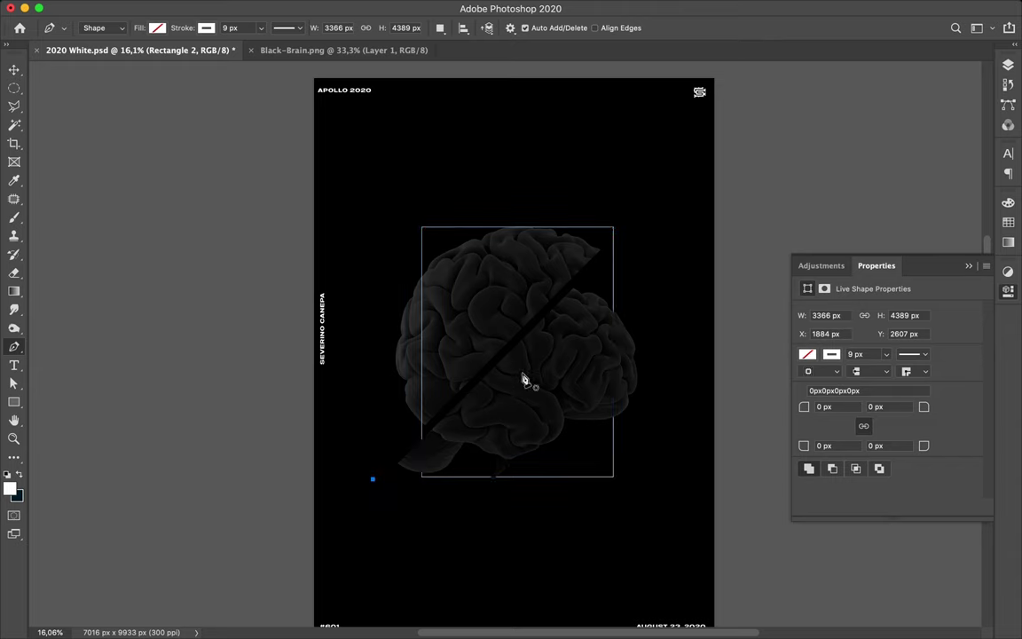
click(622, 232)
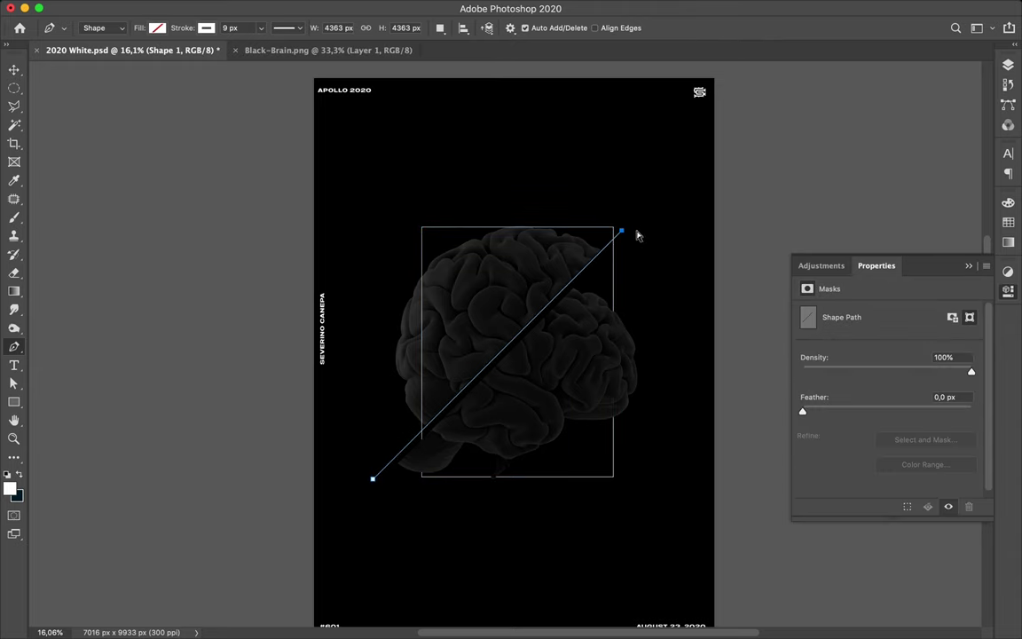
key(v)
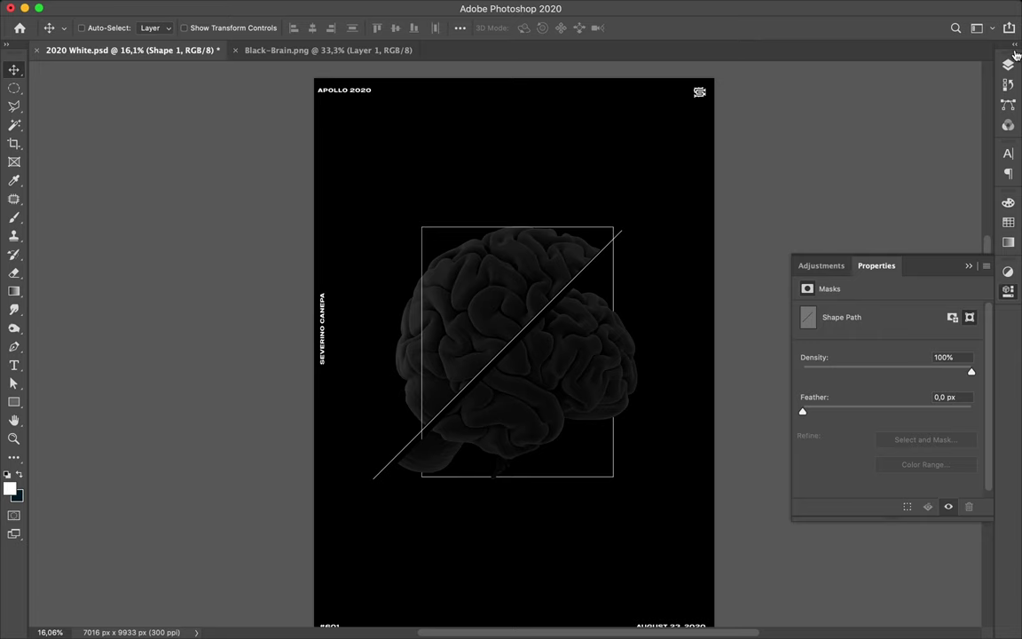
click(1010, 64)
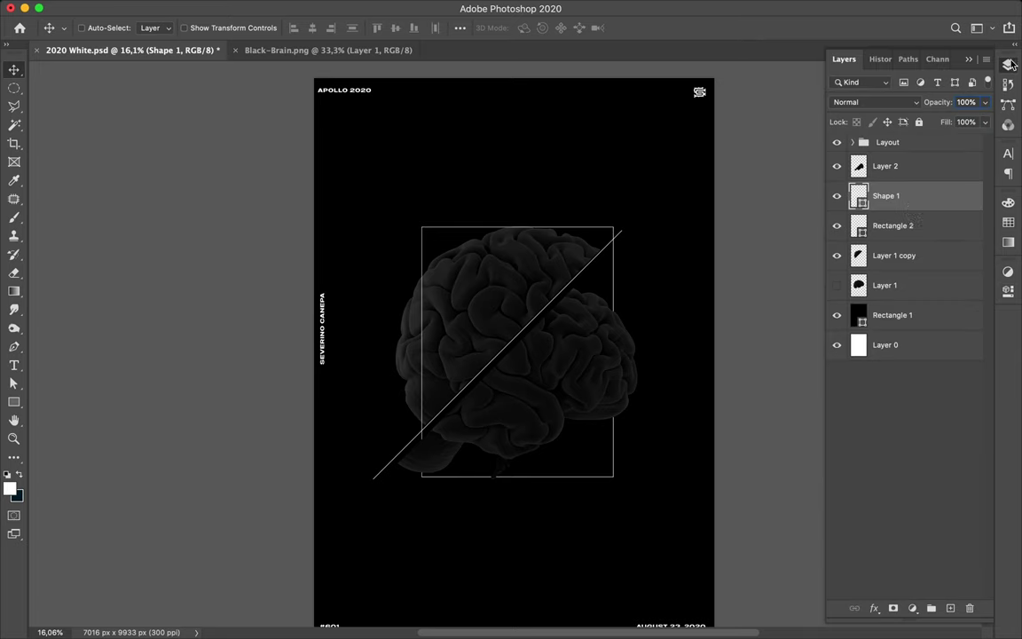
Remove Rectangle 2's stroke and give it the pink-to-mint gradient fill preset.
click(891, 227)
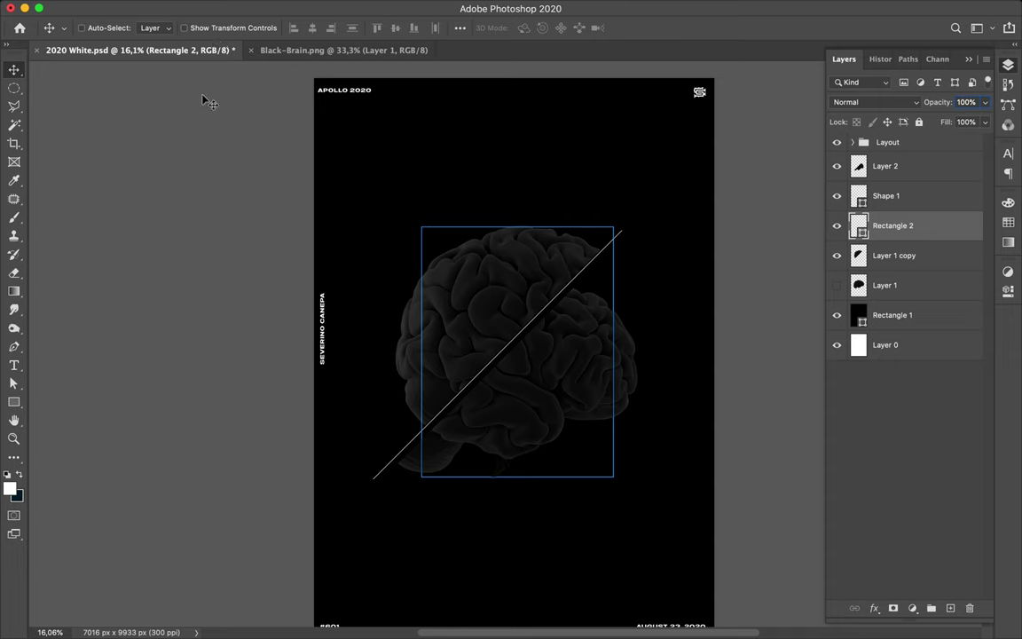
key(a)
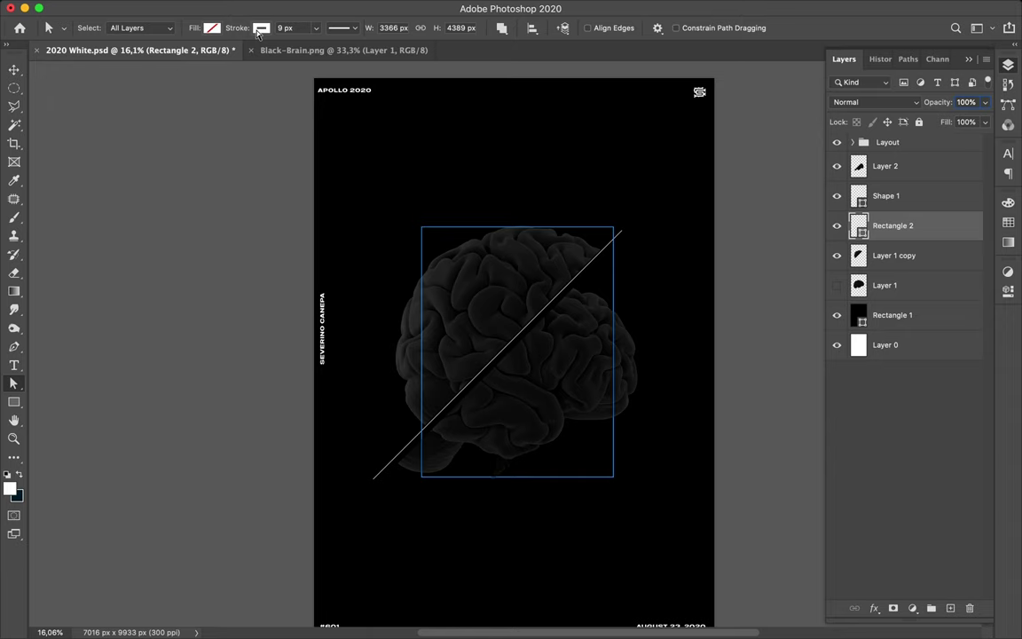
mouse_move(463, 614)
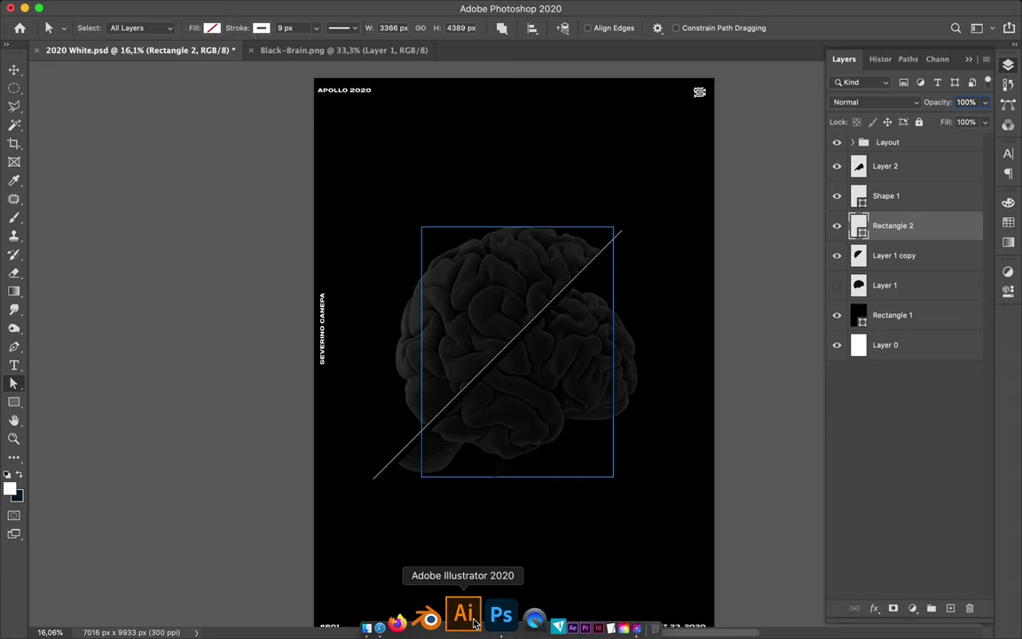
click(211, 28)
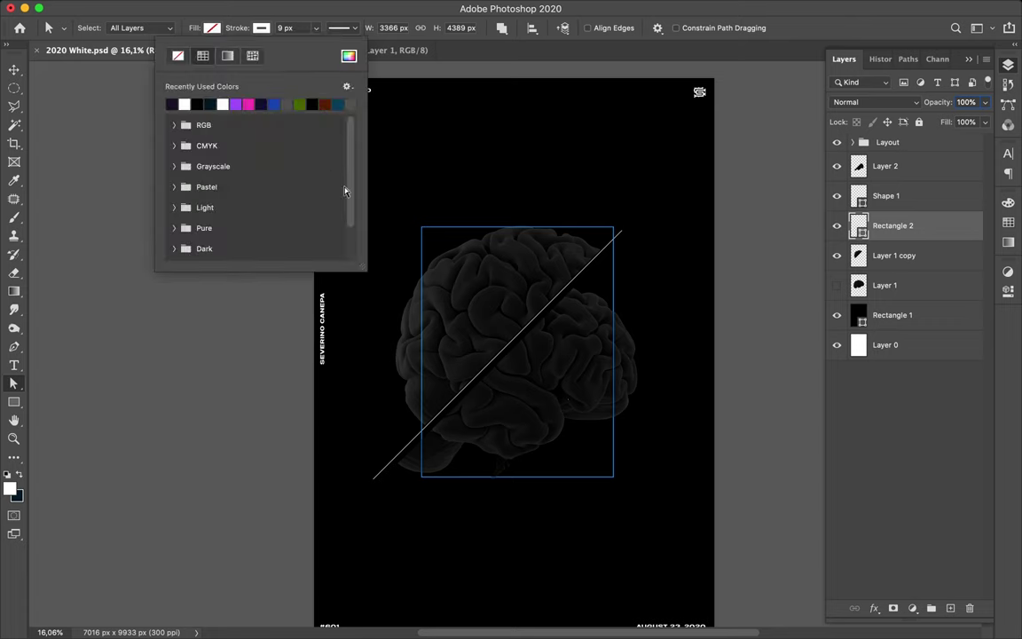
click(177, 54)
click(213, 29)
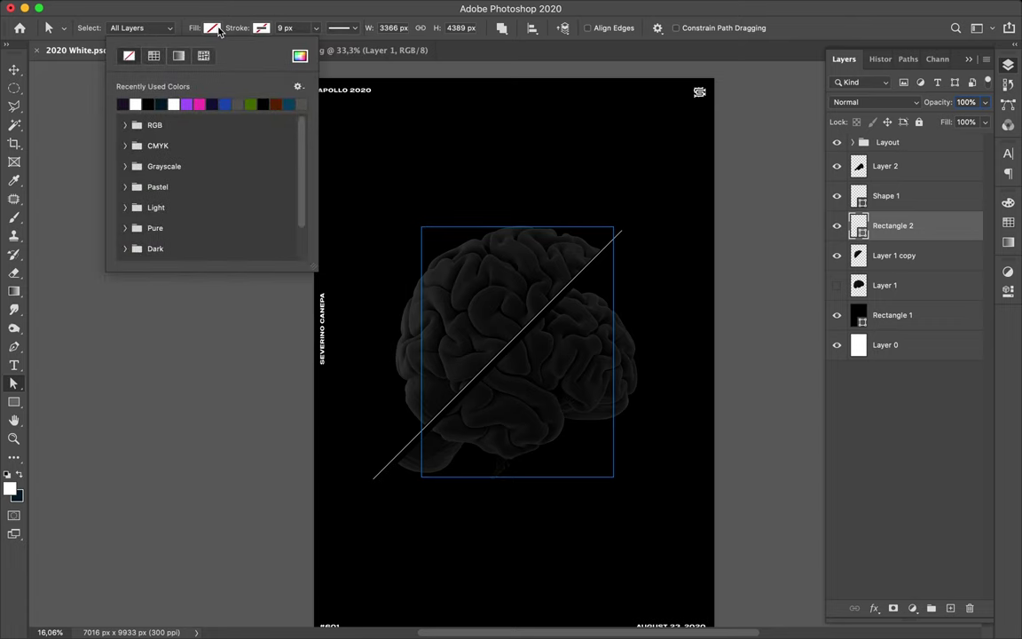
click(179, 56)
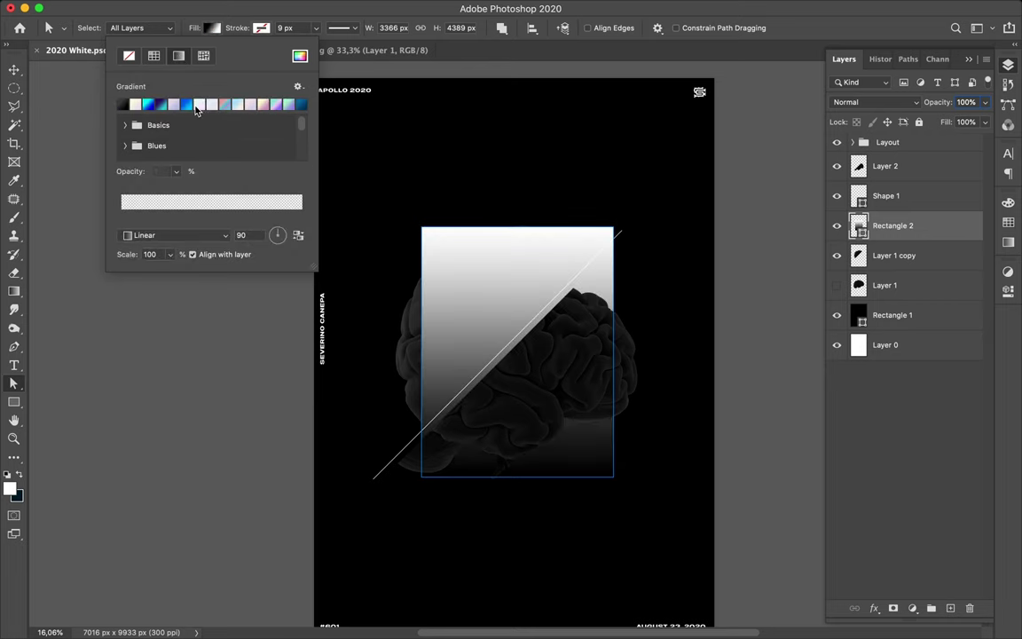
click(194, 105)
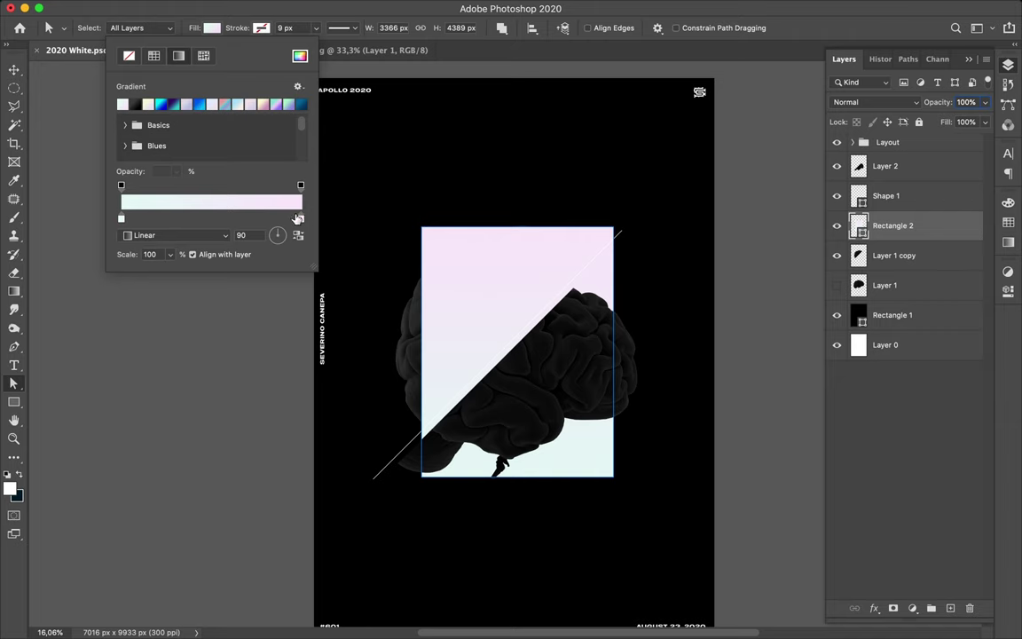
Set the gradient stops to magenta #c54dc5 on the right and teal #3cd2bf on the left.
click(301, 218)
double_click(301, 219)
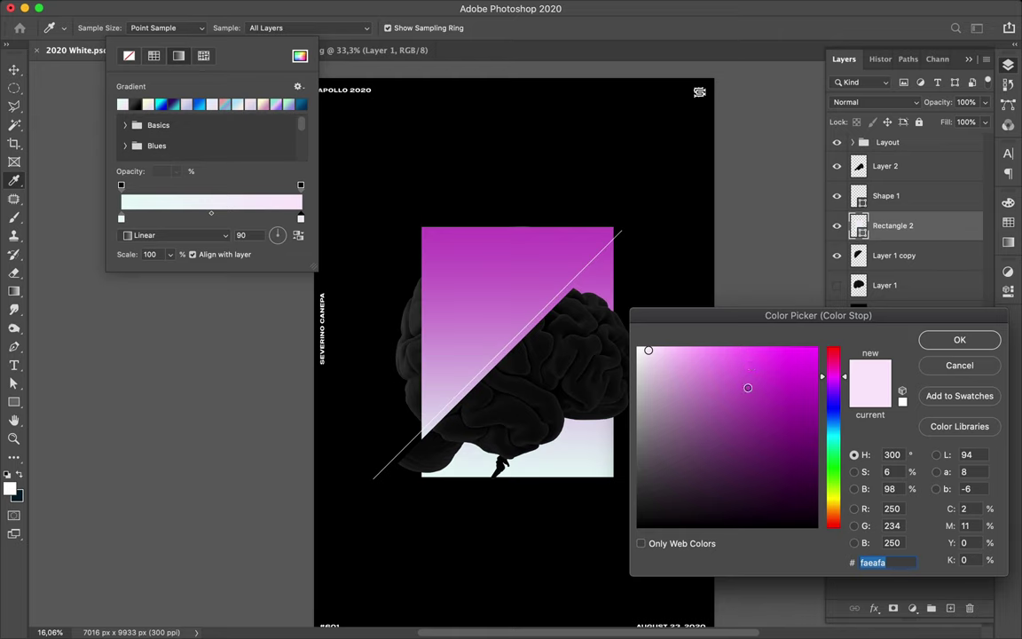
click(748, 388)
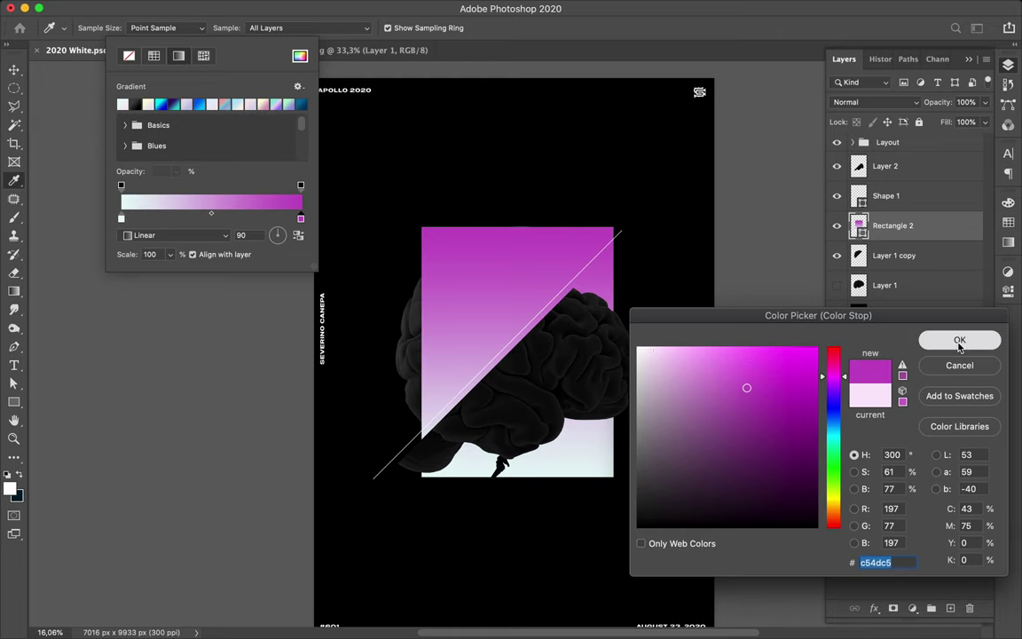
click(959, 342)
click(123, 219)
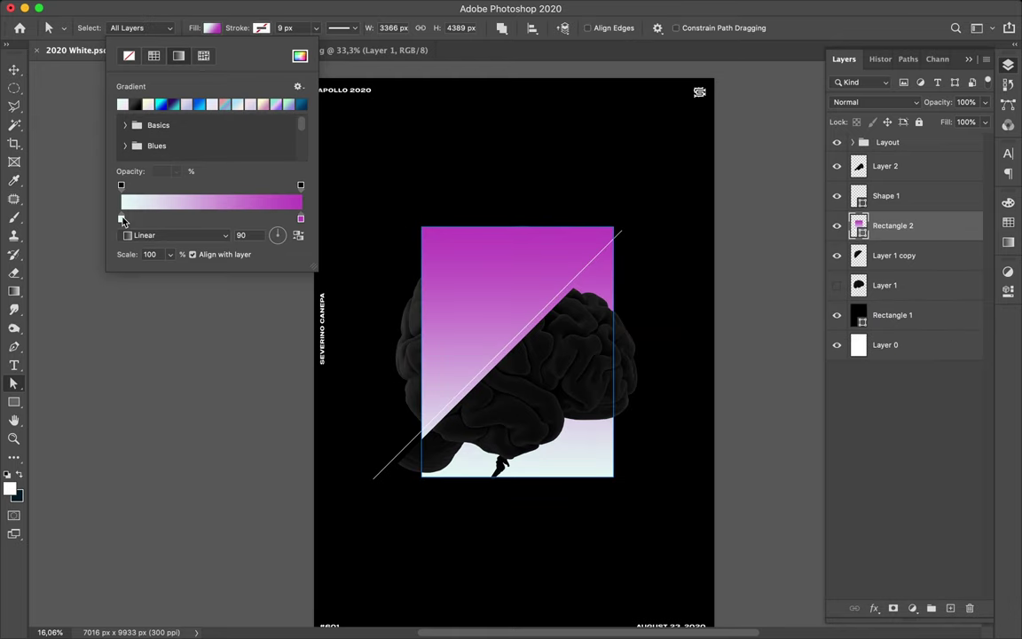
double_click(122, 219)
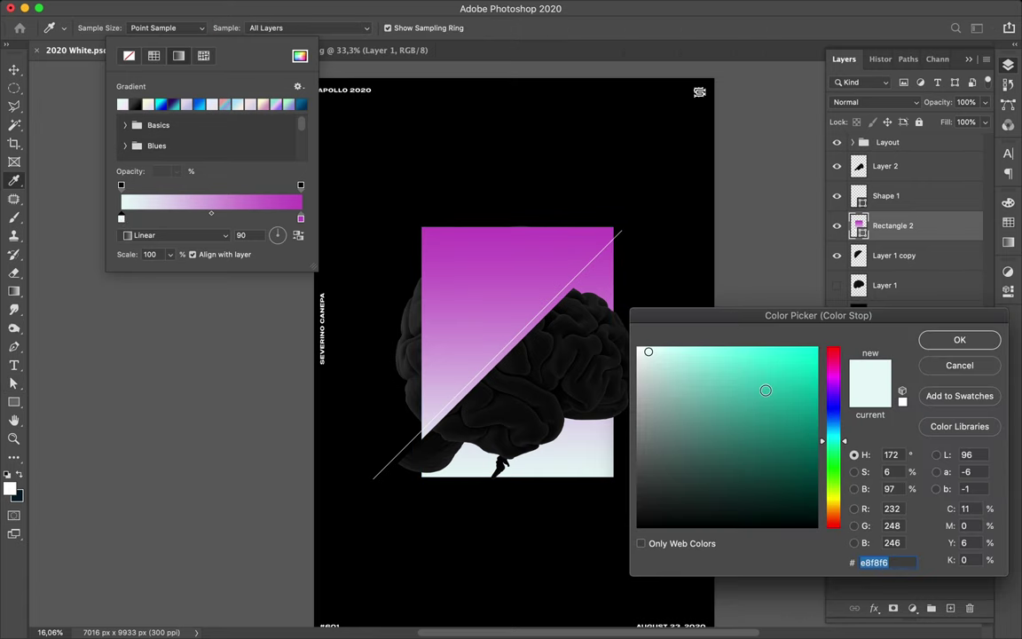
click(766, 379)
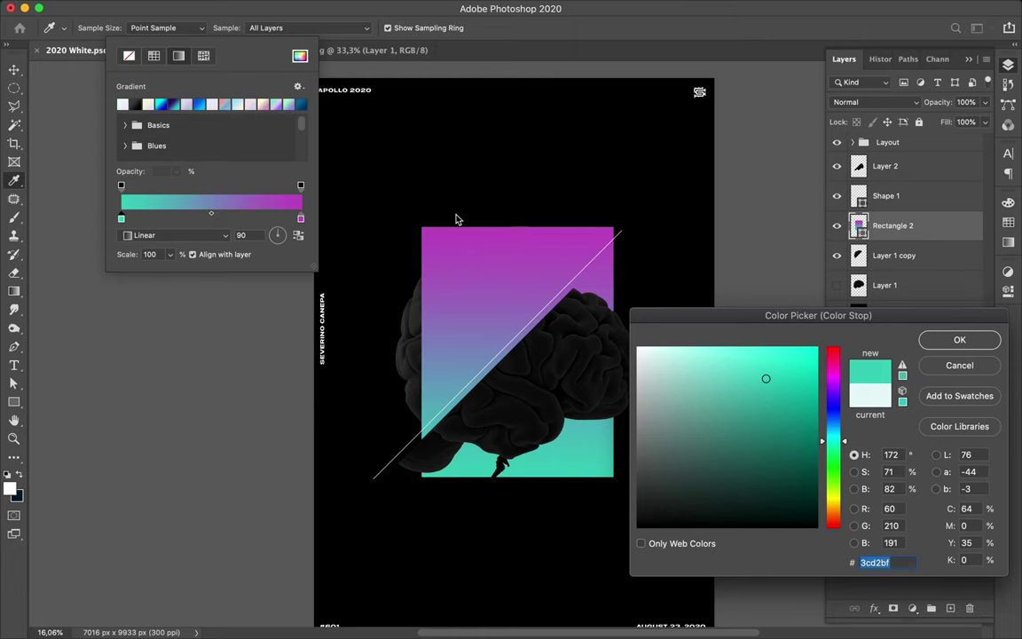
key(Return)
Close the fill settings and move Rectangle 2 beneath the brain layers.
key(a)
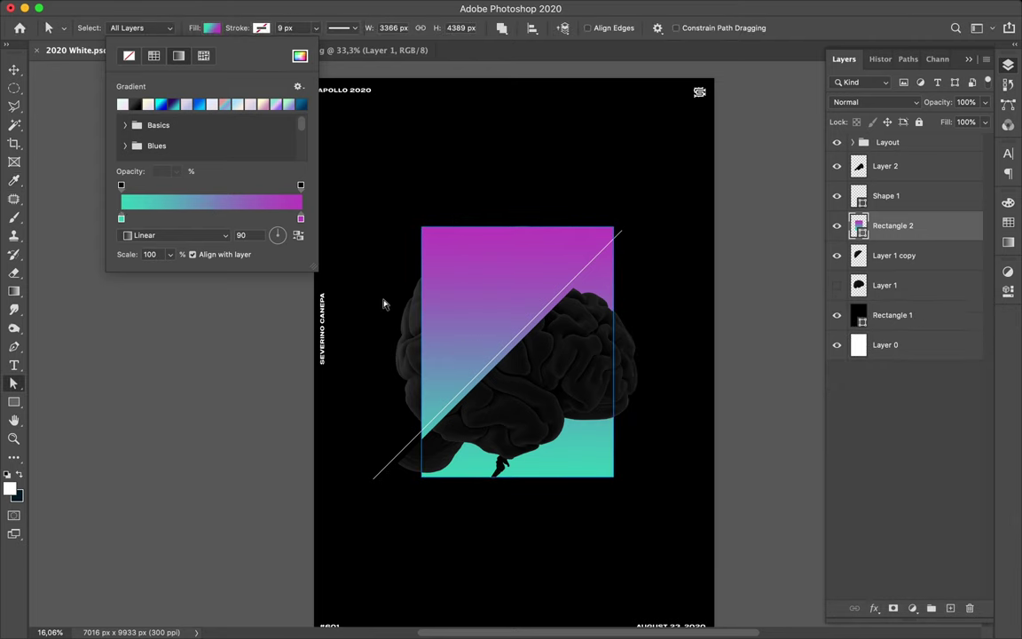
click(909, 228)
drag(908, 229, 911, 307)
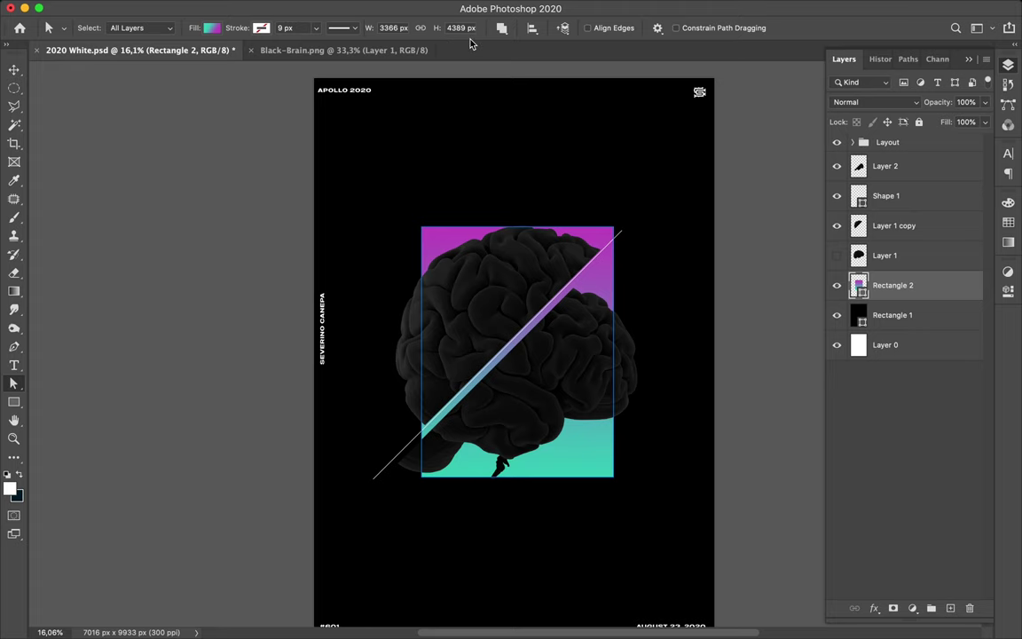
Centre the gradient rectangle horizontally and vertically on the canvas.
key(v)
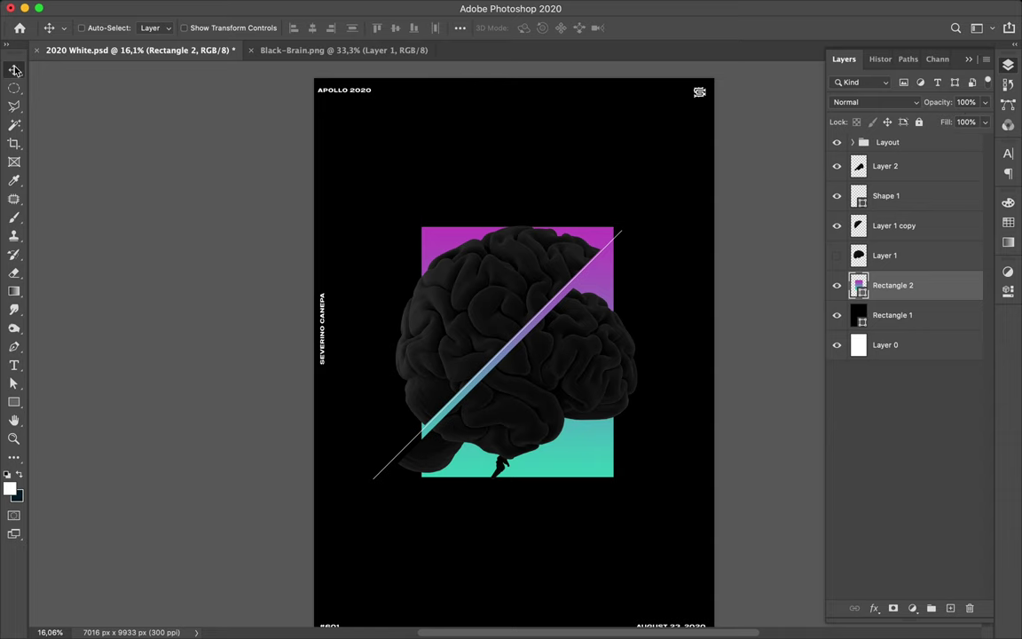
click(461, 29)
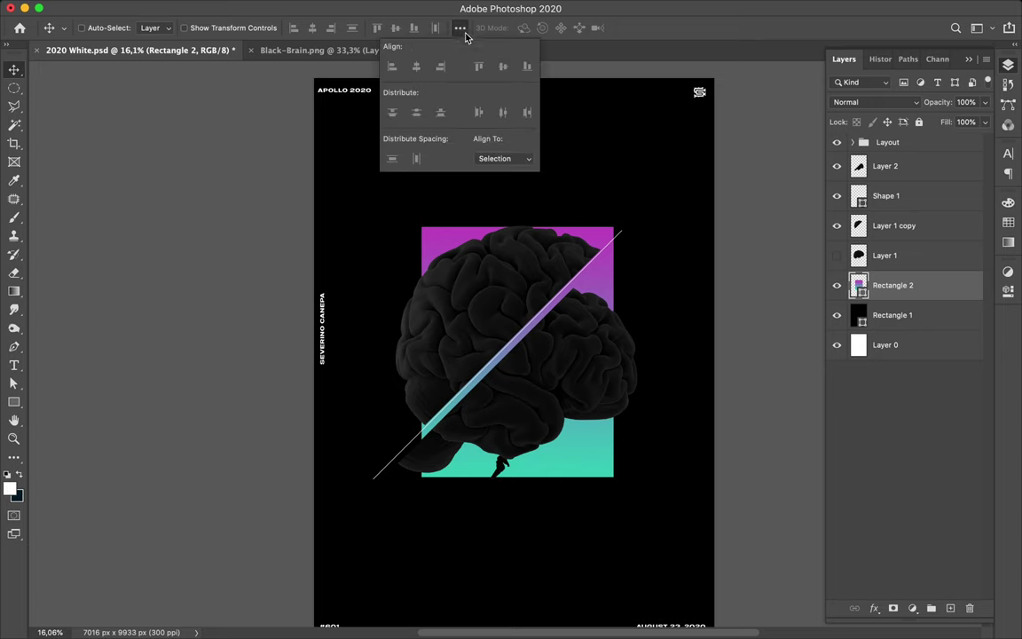
click(520, 159)
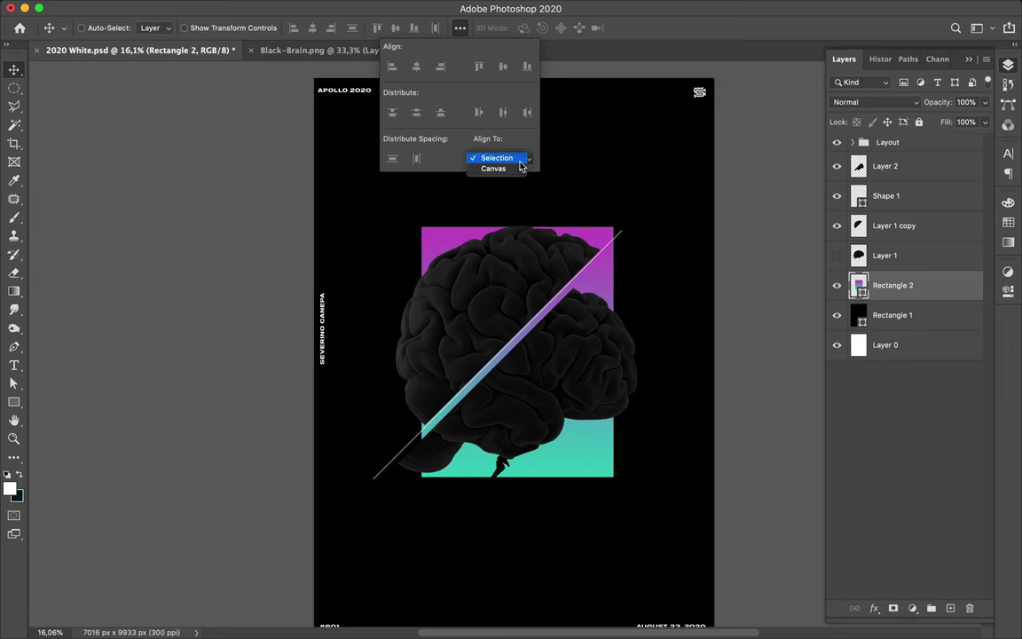
click(518, 169)
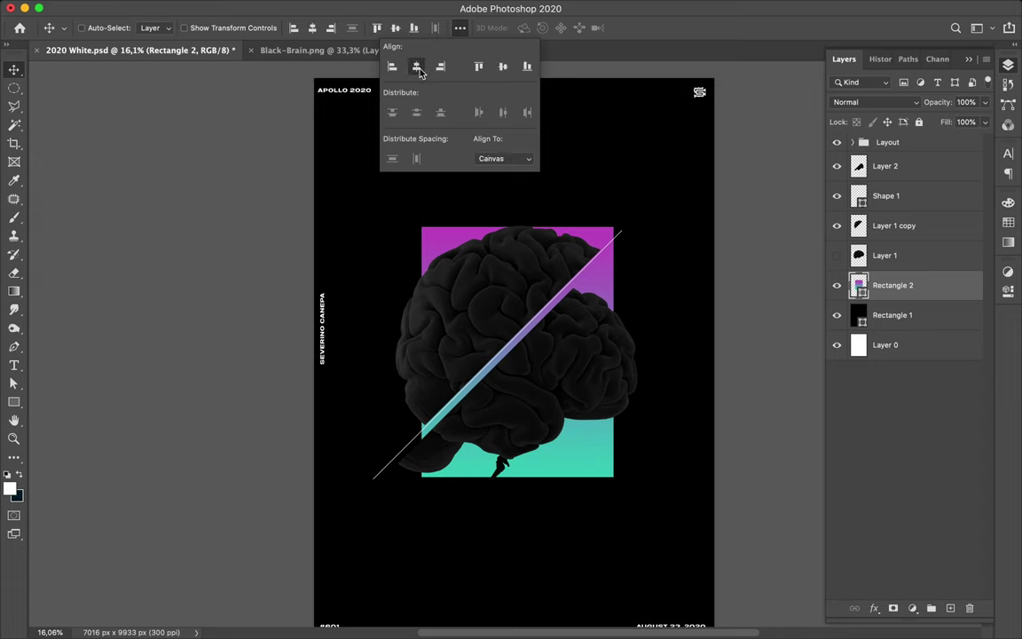
click(420, 71)
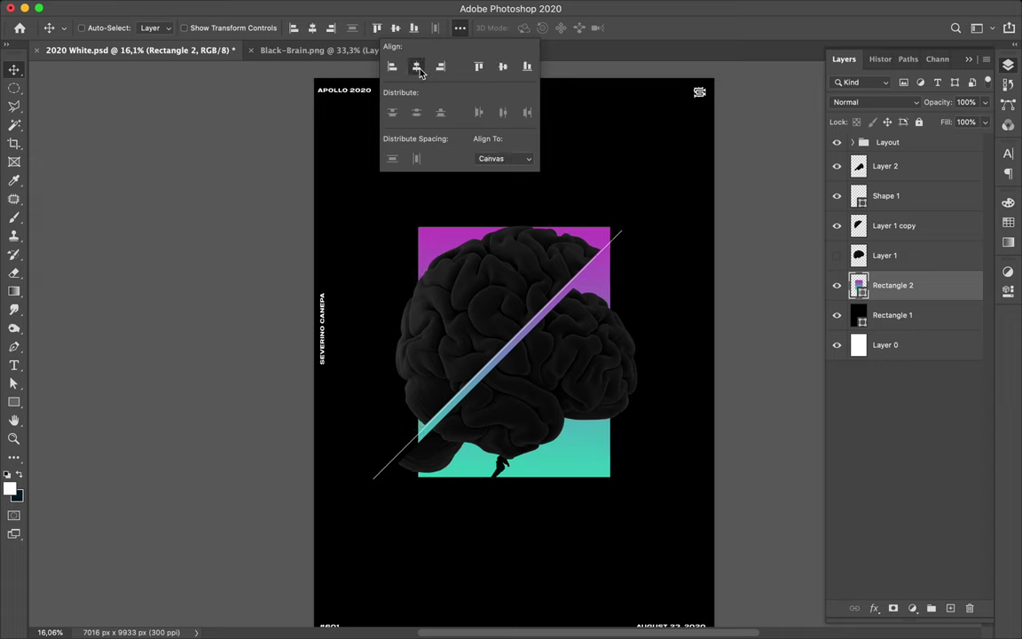
click(504, 68)
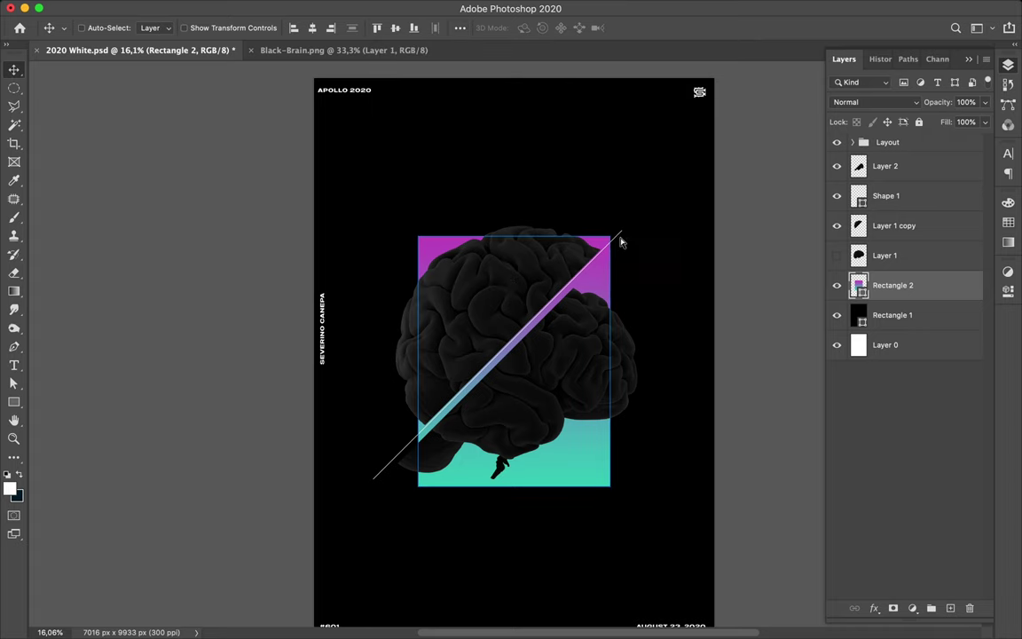
Drag the diagonal line's top anchor up-right to lengthen Shape 1.
key(a)
click(621, 233)
drag(622, 233, 653, 212)
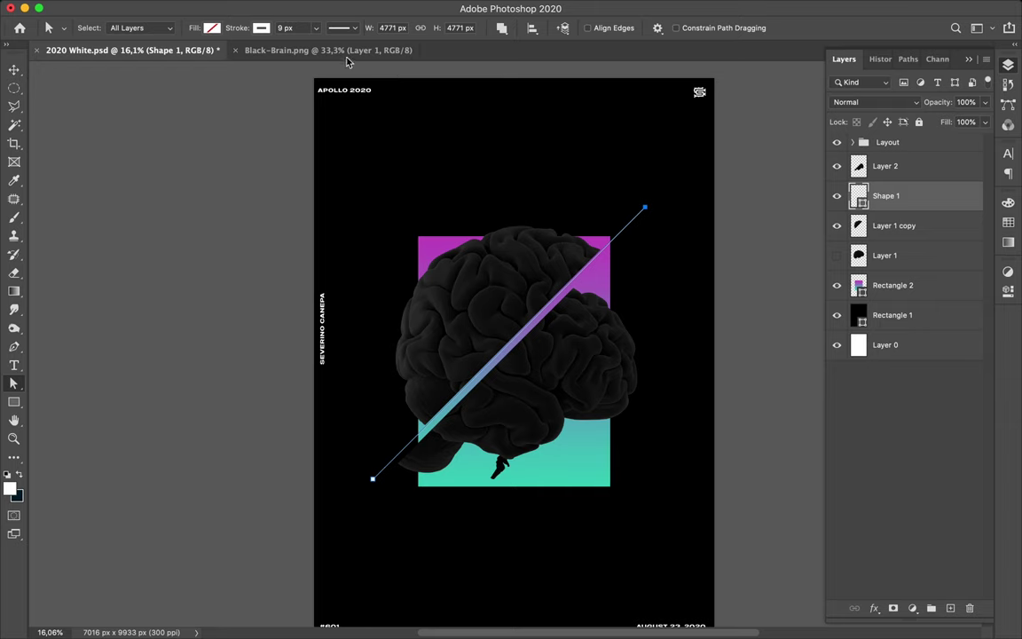
Hide the path outline and nudge the diagonal line down and right.
key(v)
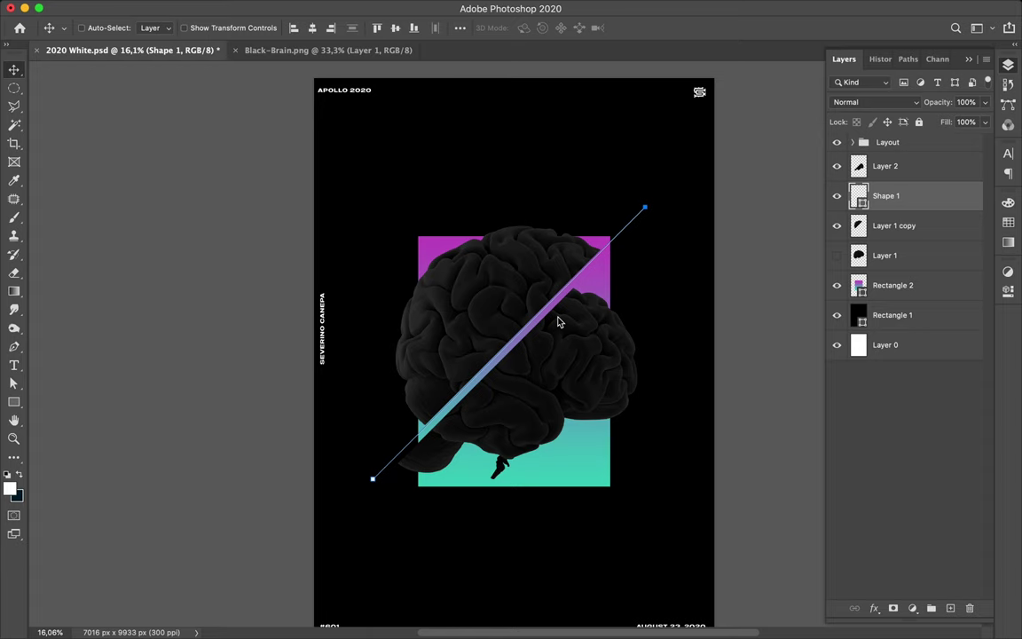
key(ctrl+h)
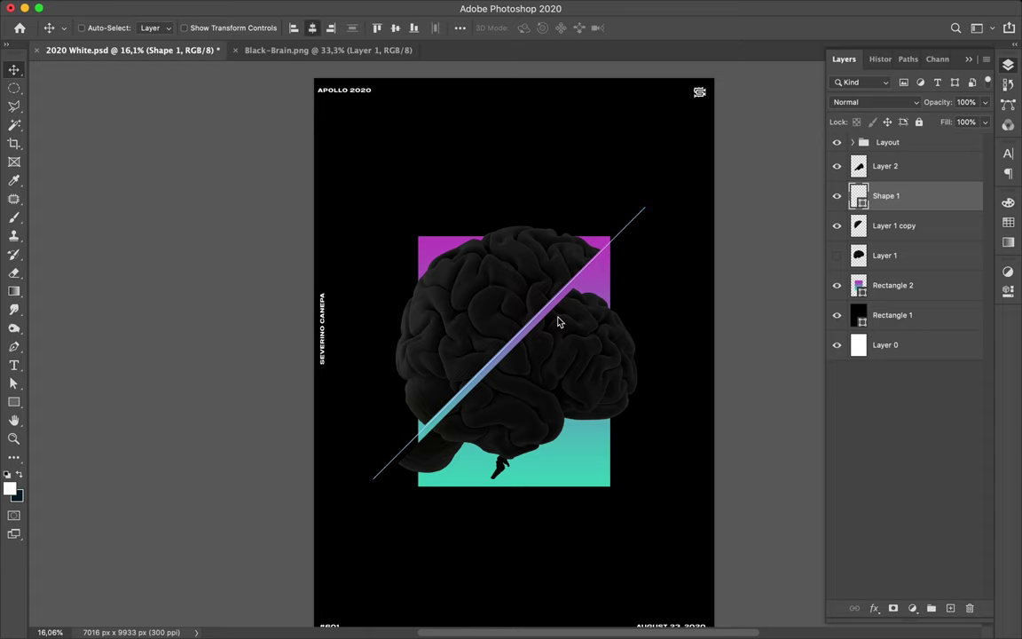
key(shift+Right)
key(shift+Right)
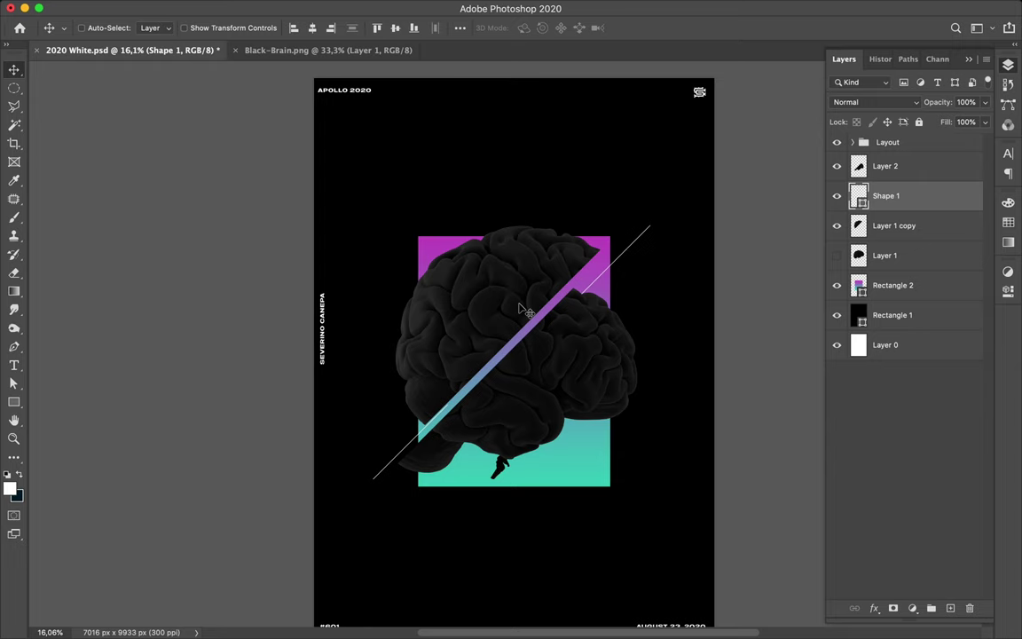
key(shift+Down)
key(shift+Down)
Move both brain halves down-right, then add a new empty layer above Layer 1.
key(ctrl)
mouse_move(559, 363)
mouse_down()
mouse_move(572, 384)
mouse_move(580, 356)
mouse_move(559, 366)
mouse_move(569, 371)
mouse_up()
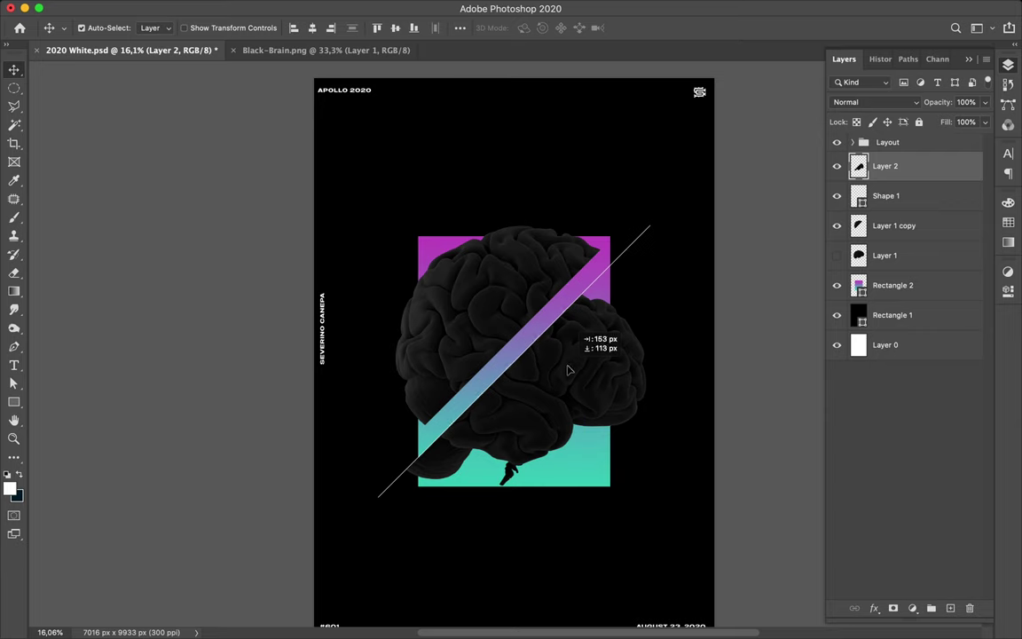
click(513, 315)
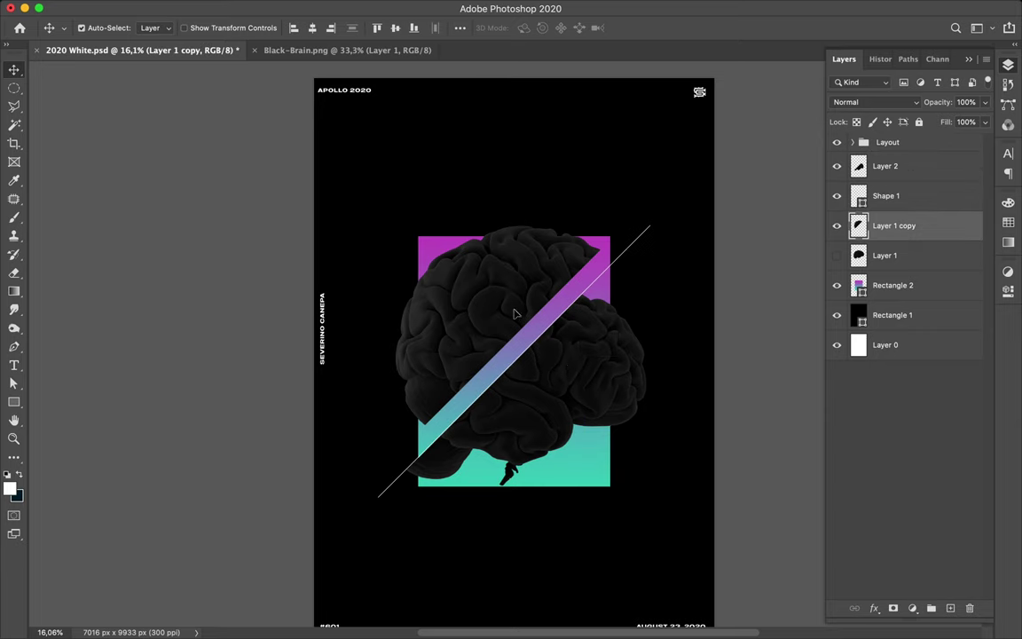
drag(520, 315, 520, 306)
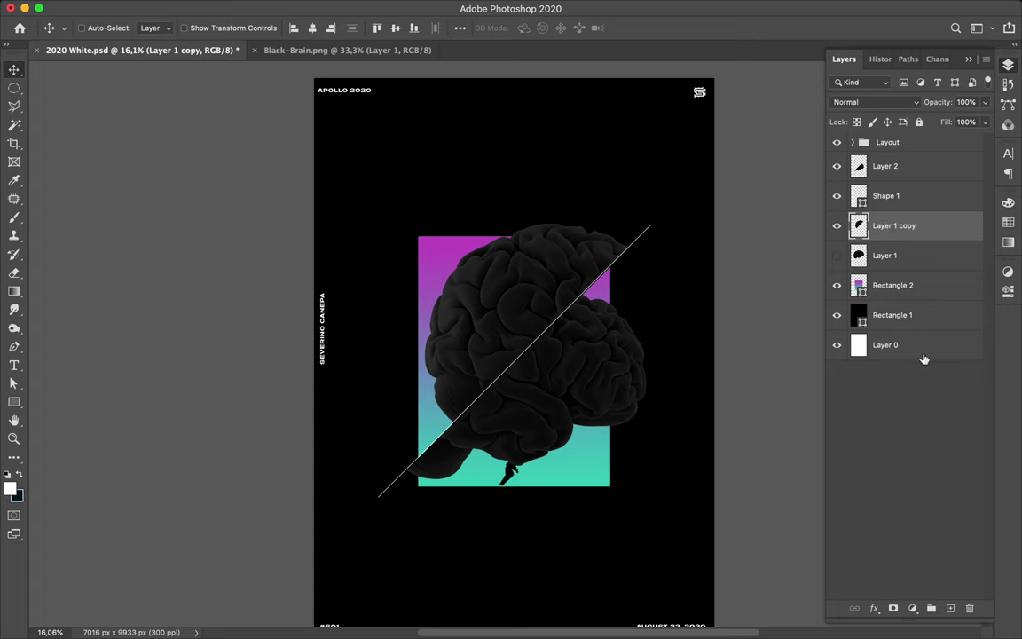
click(917, 266)
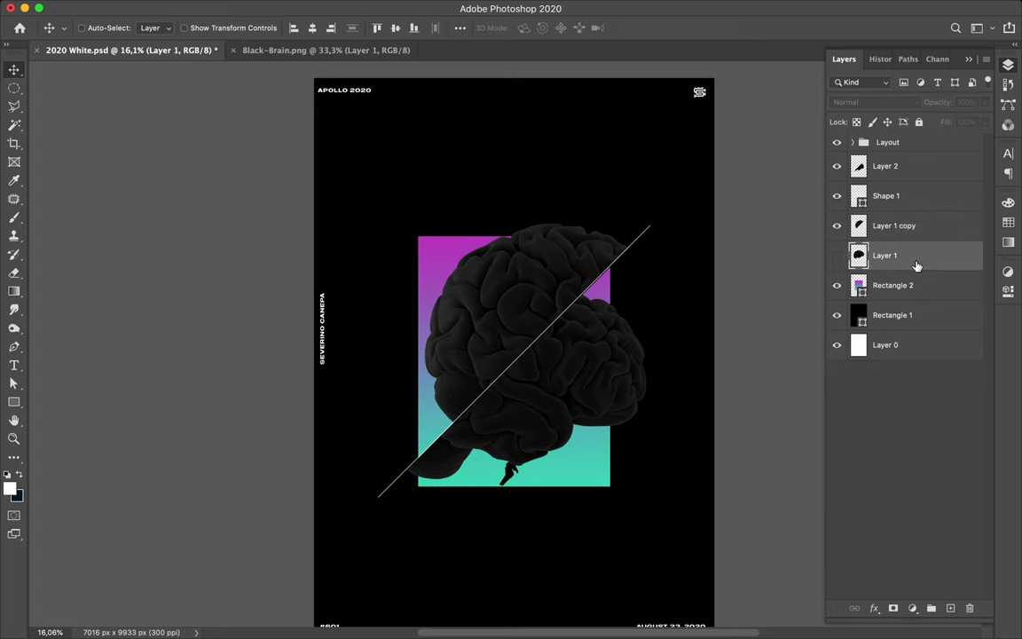
click(951, 609)
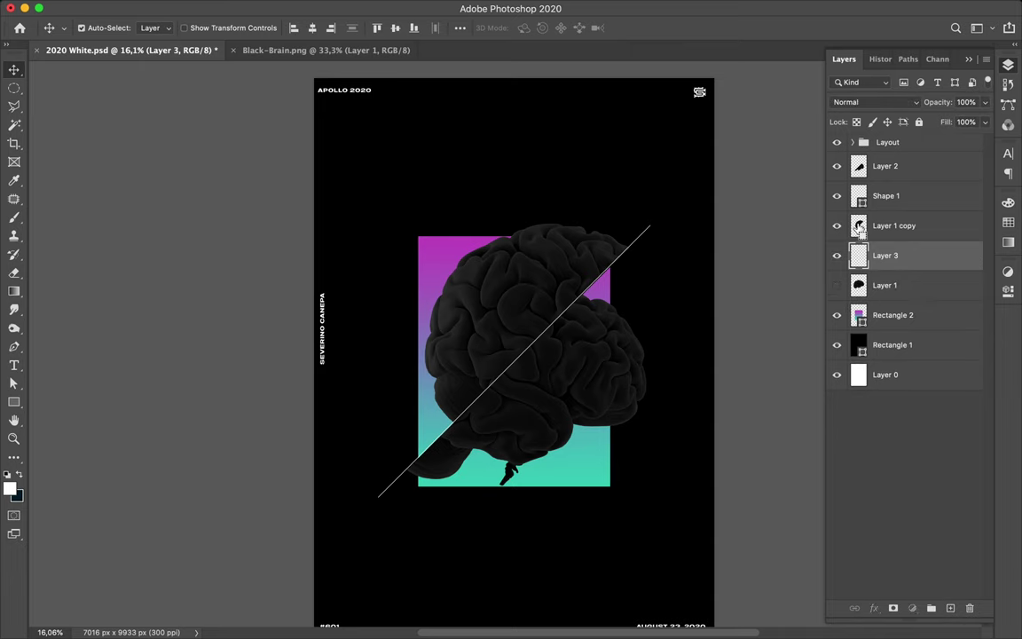
Load the Layer 1 copy brain outline as a selection, then take the Brush with colours swapped.
ctrl+click(859, 227)
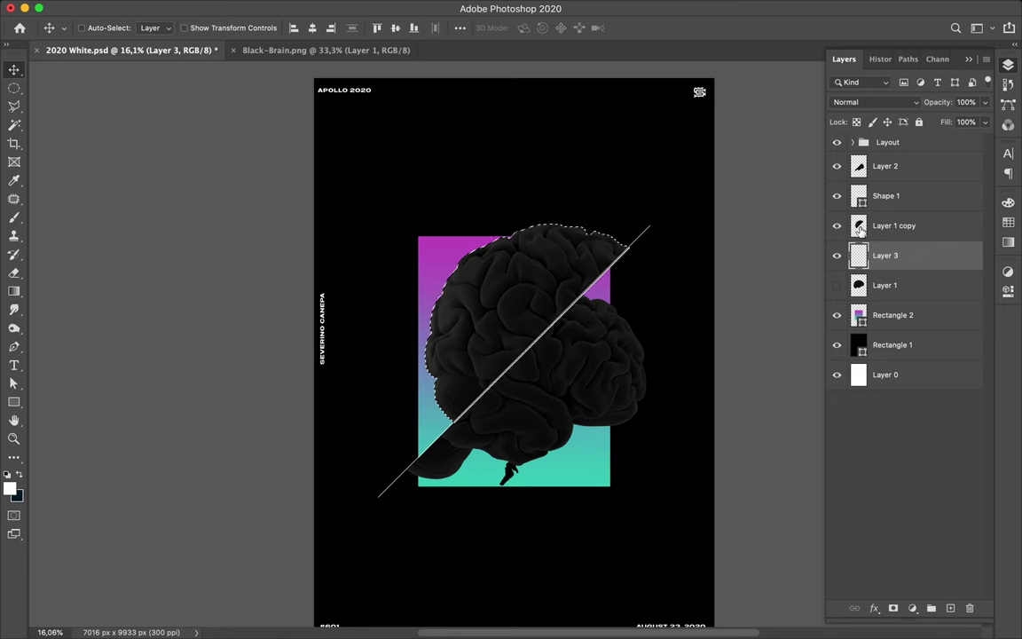
key(super)
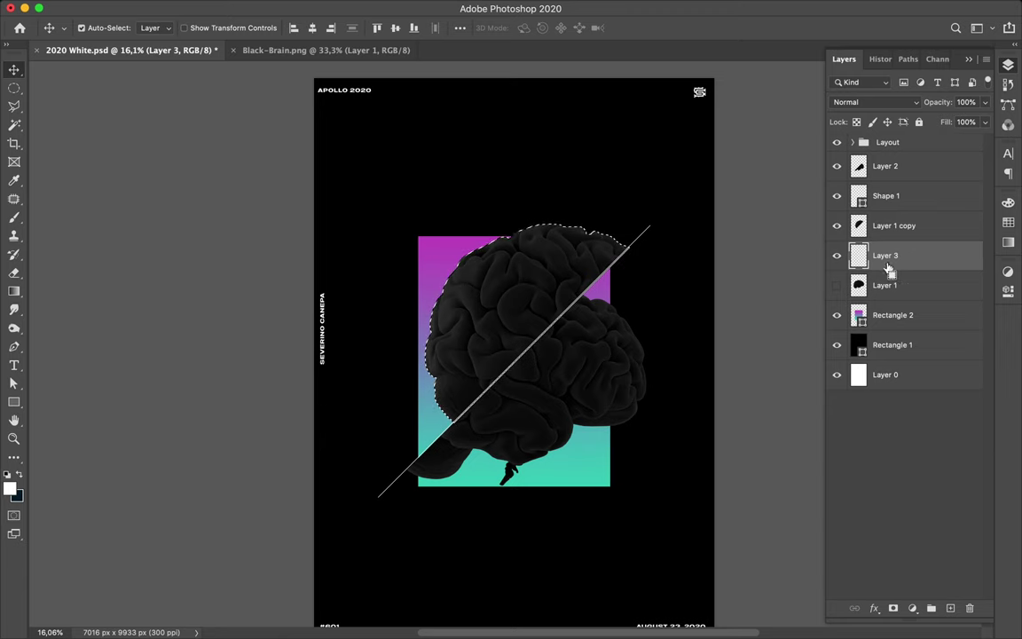
mouse_move(887, 267)
mouse_down()
mouse_move(757, 254)
mouse_move(508, 321)
mouse_move(19, 500)
mouse_up()
mouse_move(19, 500)
mouse_down()
mouse_move(576, 317)
mouse_move(610, 258)
mouse_up()
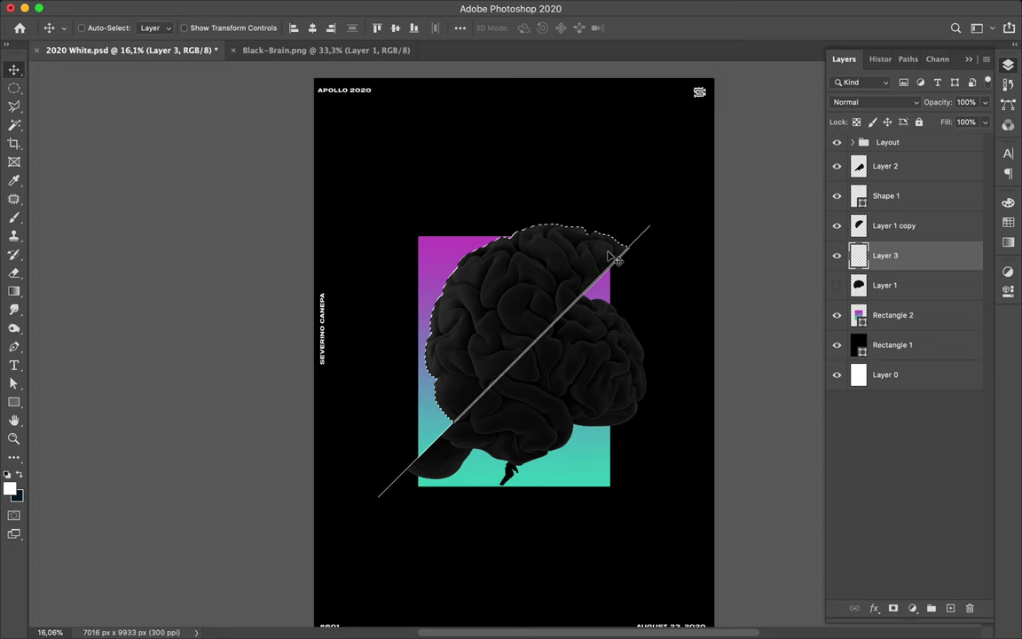
key(b)
key(x)
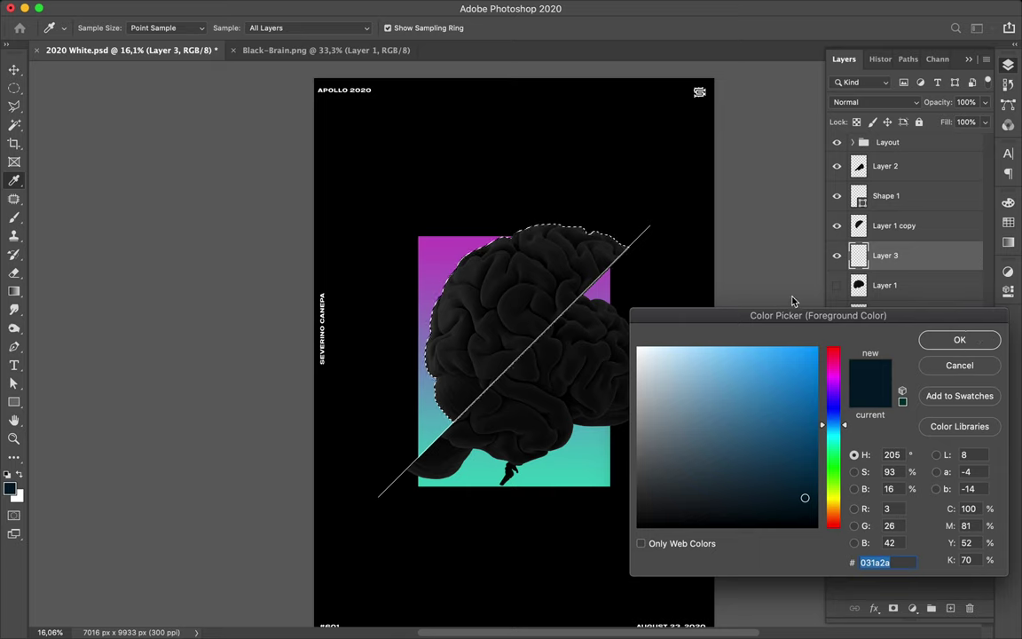
Set the foreground colour to pure black 000000 in the Color Picker.
text(b)
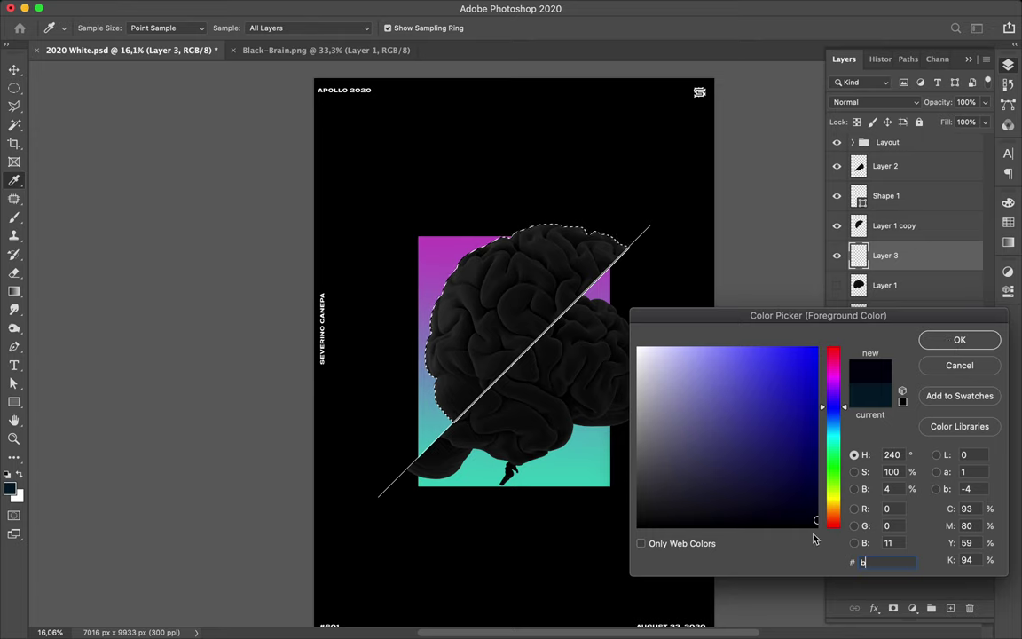
key(Return)
key(b)
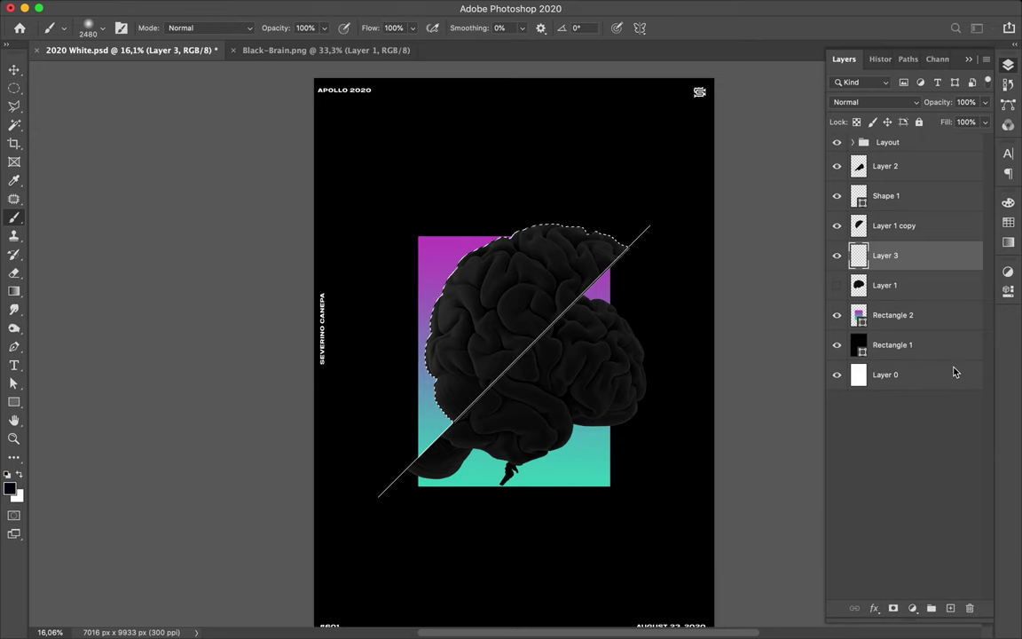
click(11, 488)
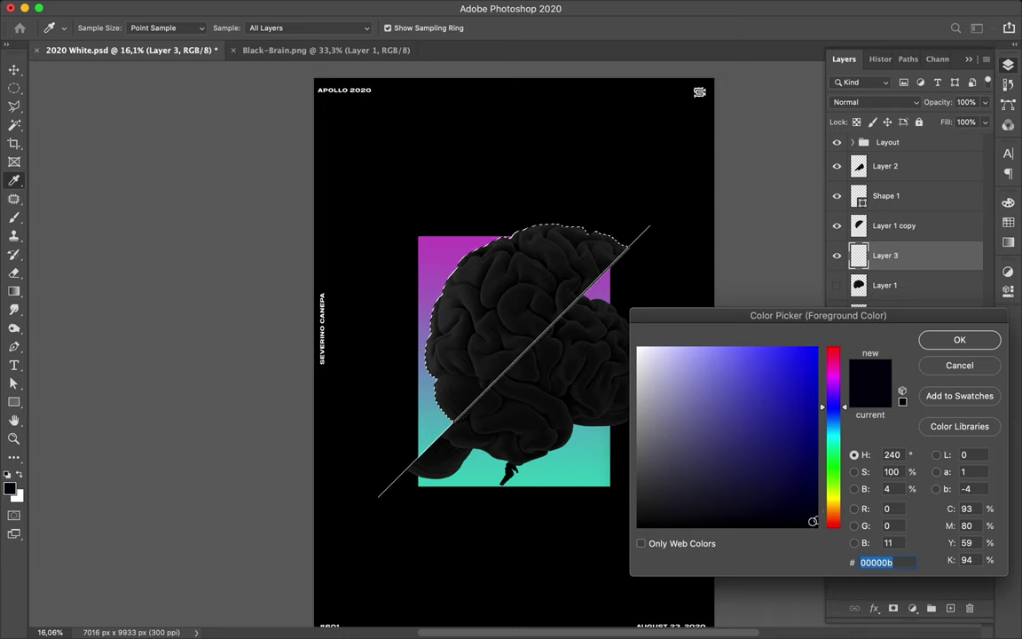
drag(816, 517, 826, 531)
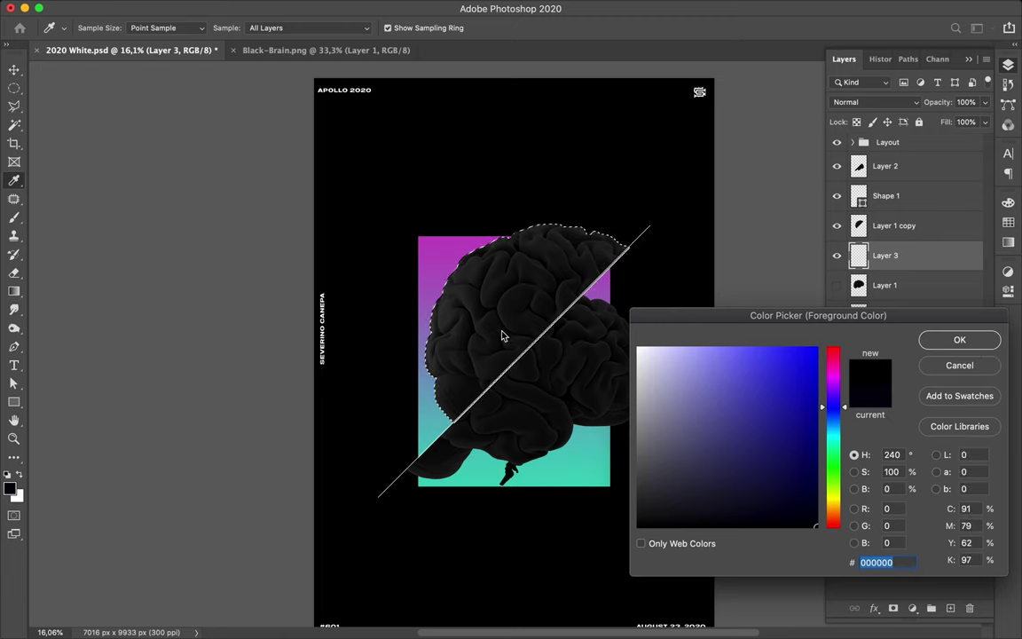
click(942, 356)
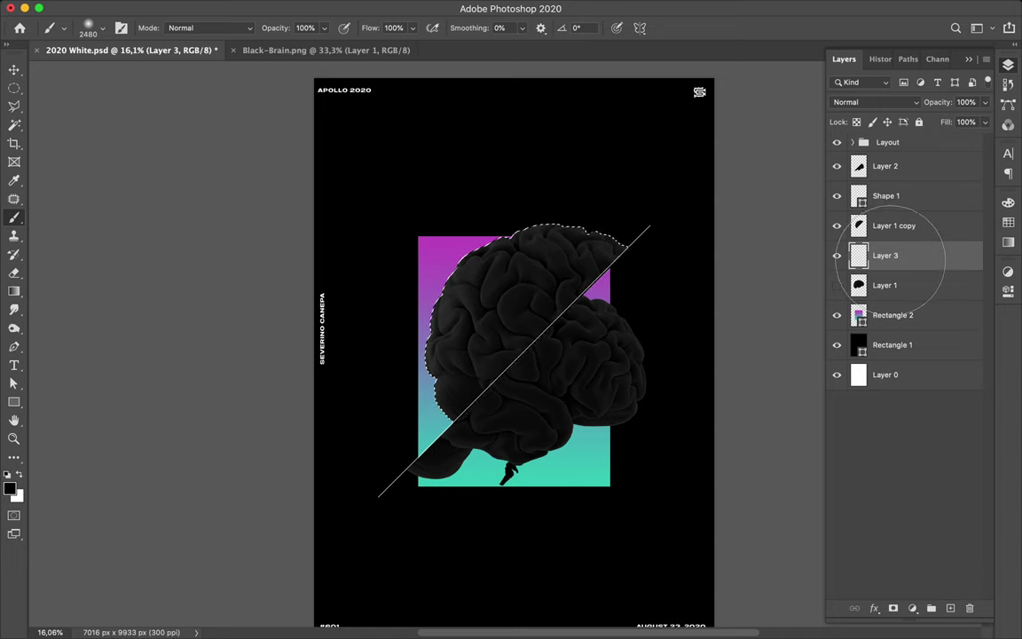
Hide Layer 1.
click(837, 285)
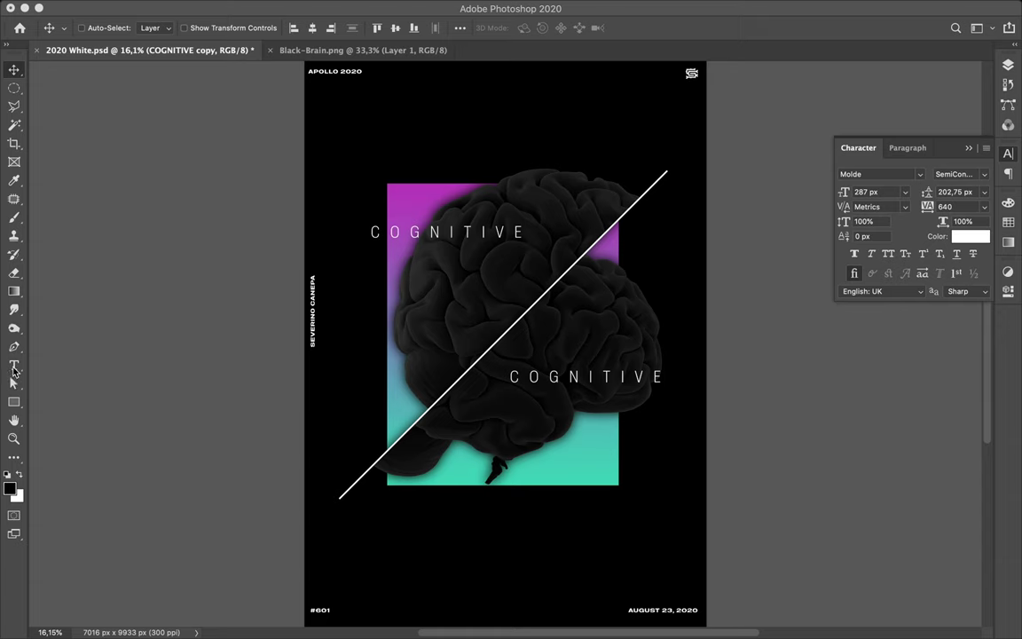
Replace the lower COGNITIVE copy's text with RESSOURCES and commit the edit.
click(13, 368)
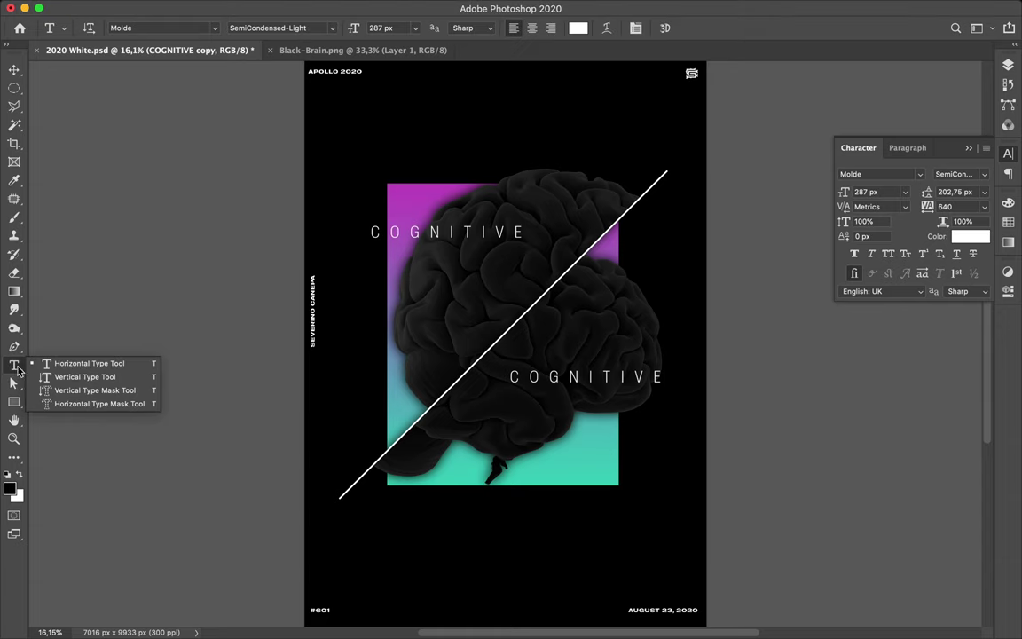
click(543, 375)
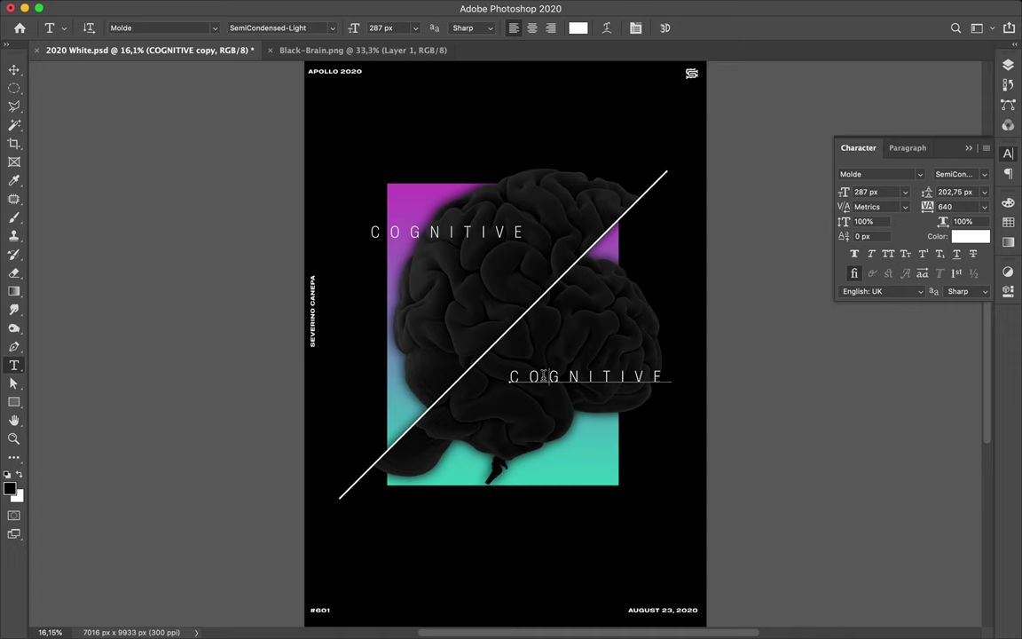
click(543, 376)
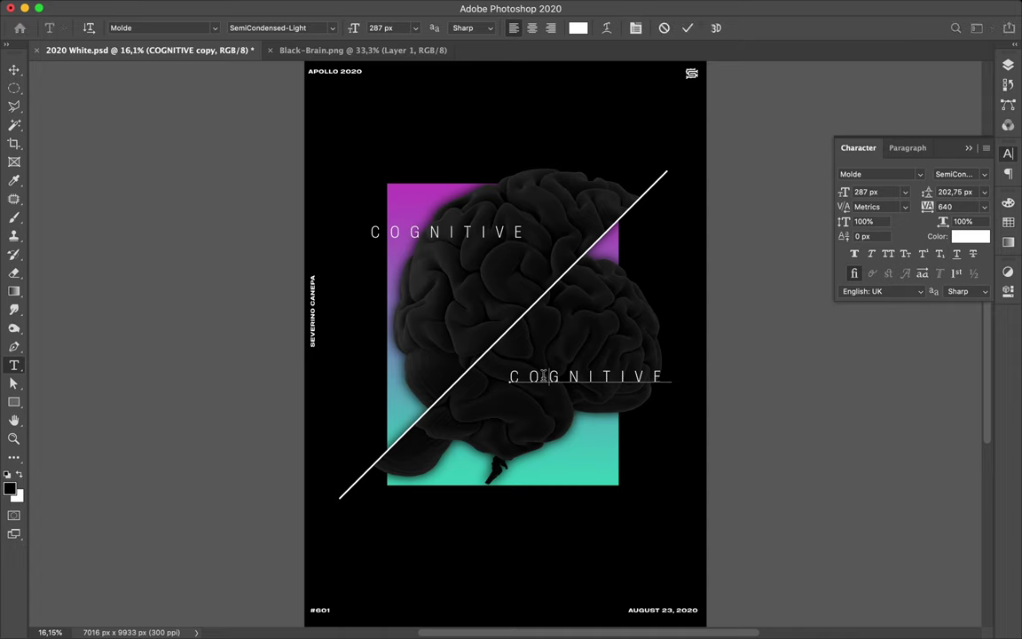
double_click(543, 376)
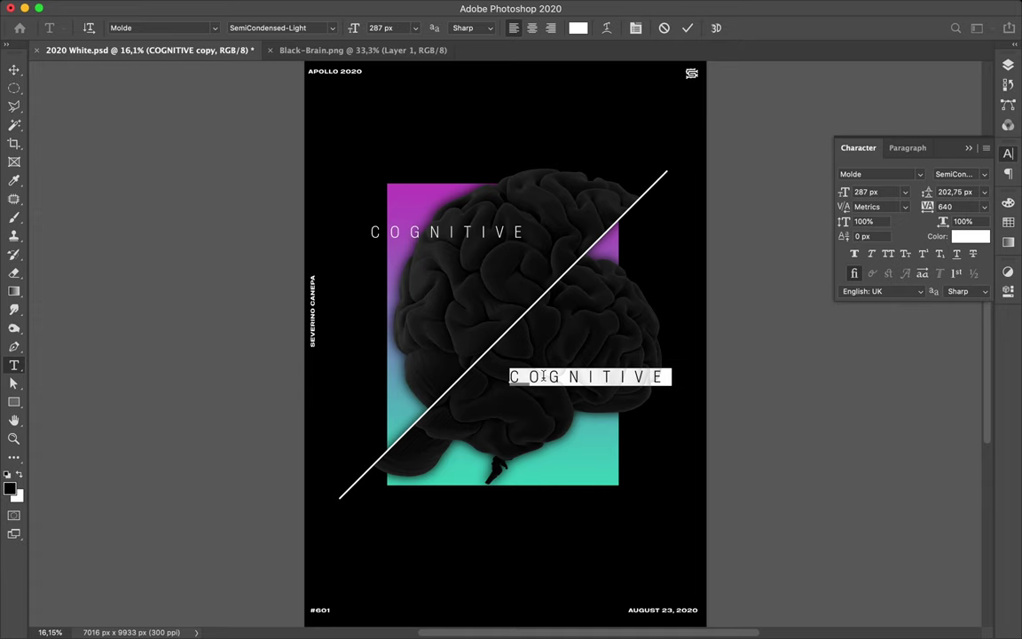
click(543, 376)
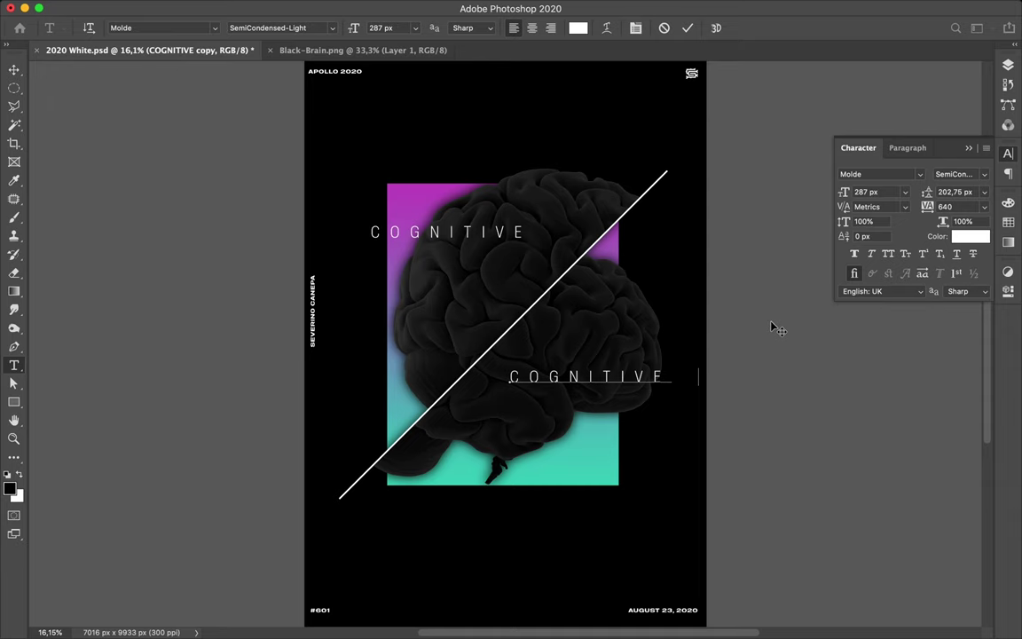
text(RESSOURCES)
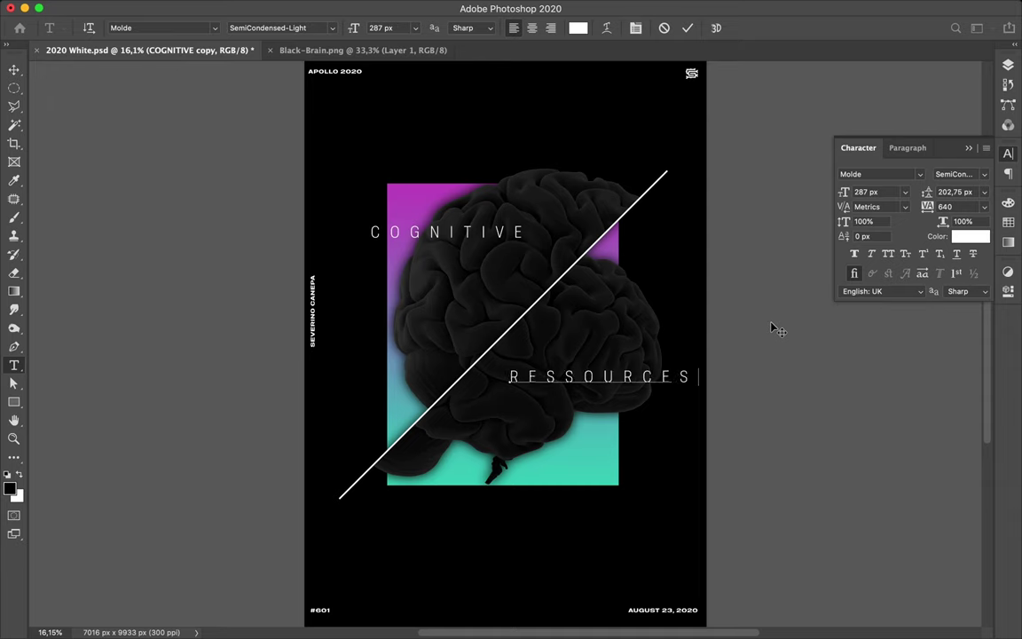
key(Escape)
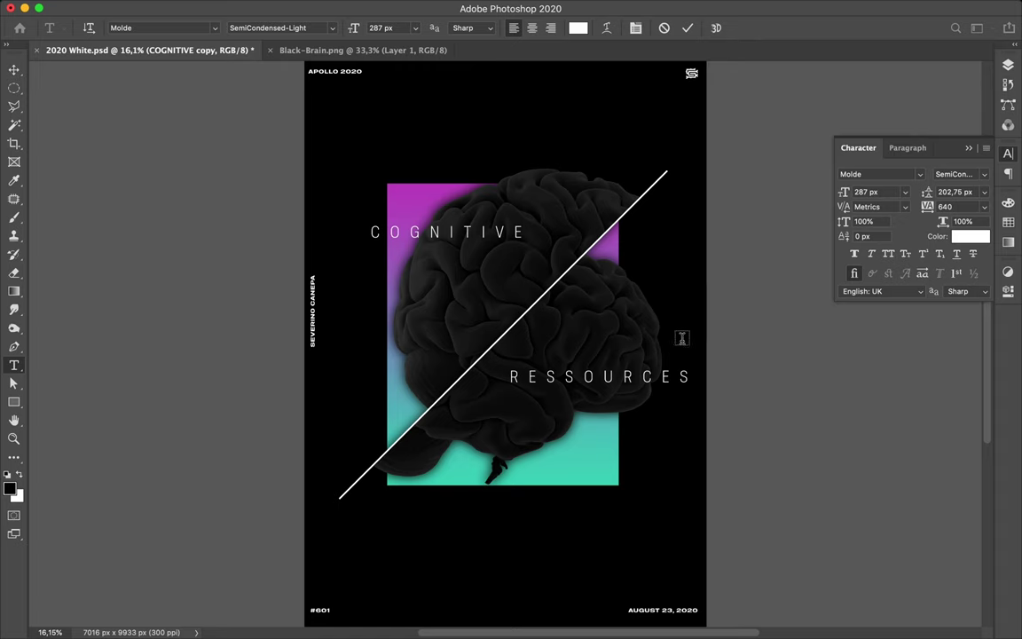
click(681, 343)
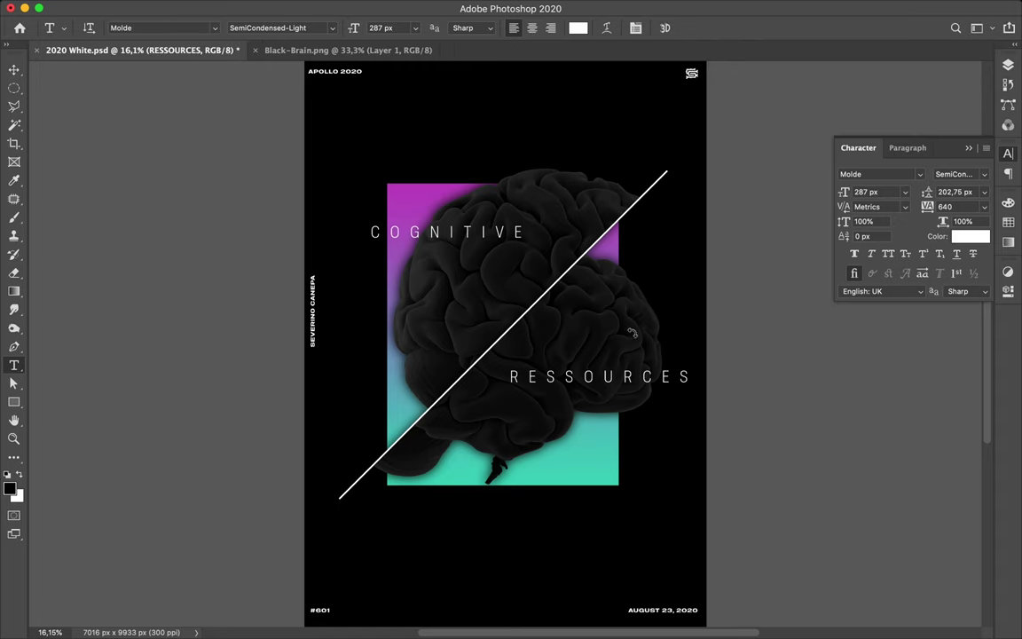
Rotate the RESSOURCES text 180° so it reads upside down.
key(ctrl+t)
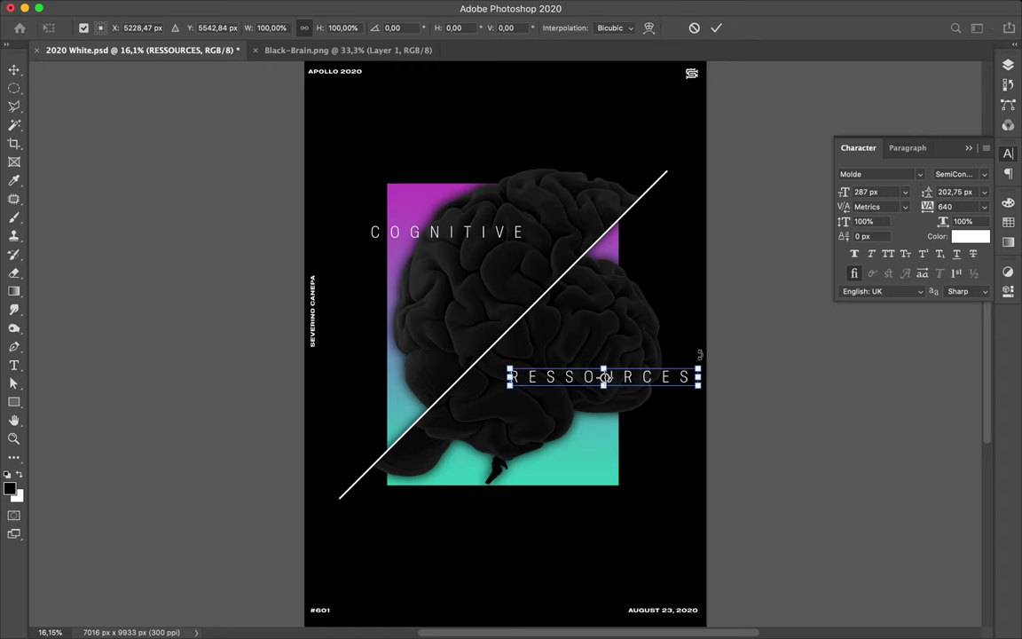
drag(414, 311, 398, 417)
text(-100)
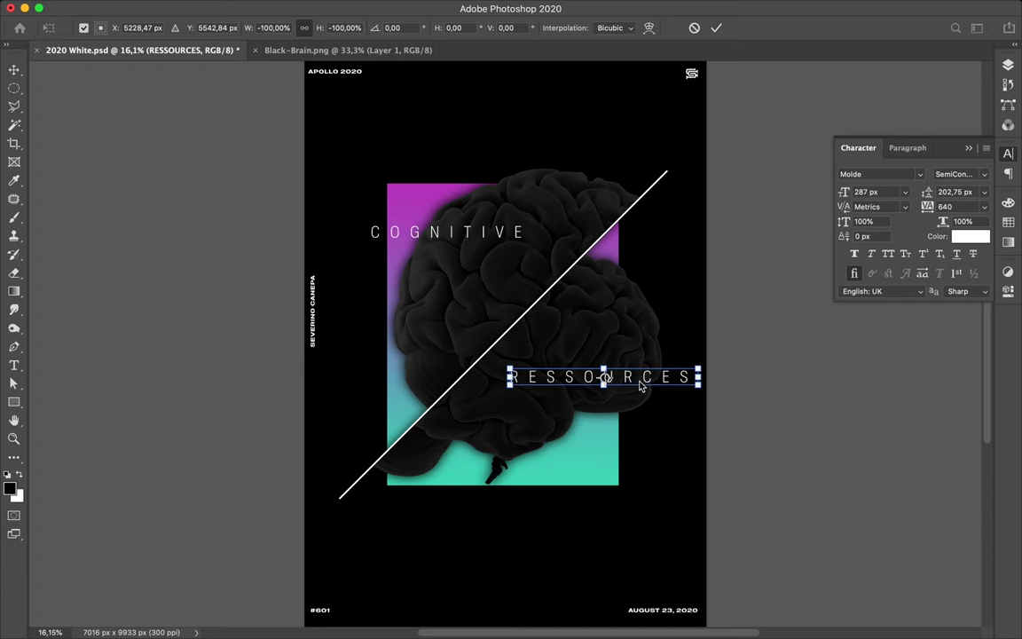
key(Return)
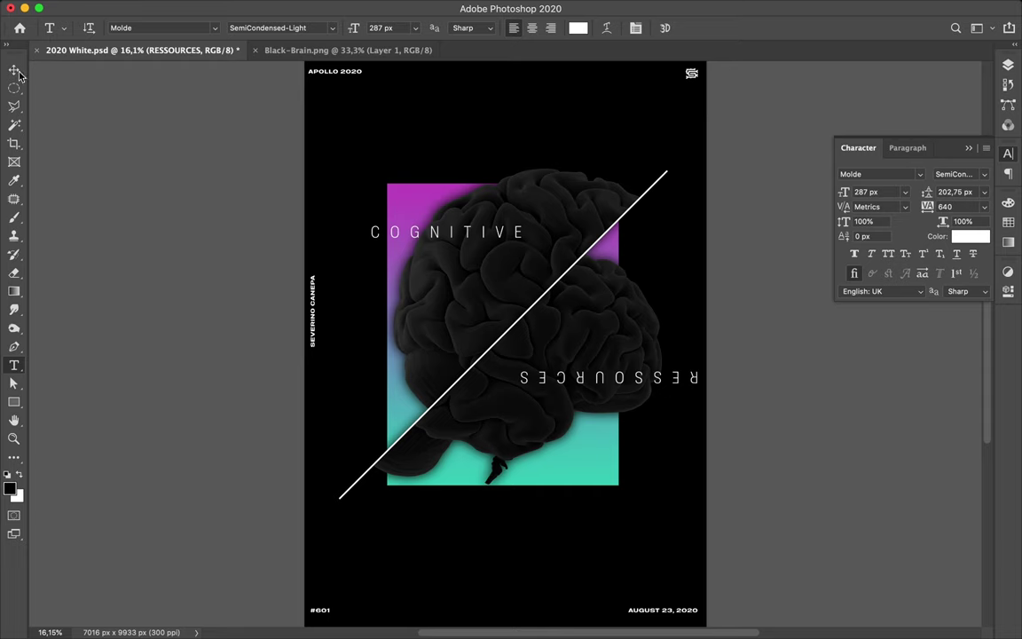
Move RESSOURCES down and slightly left into the teal area below the line.
key(v)
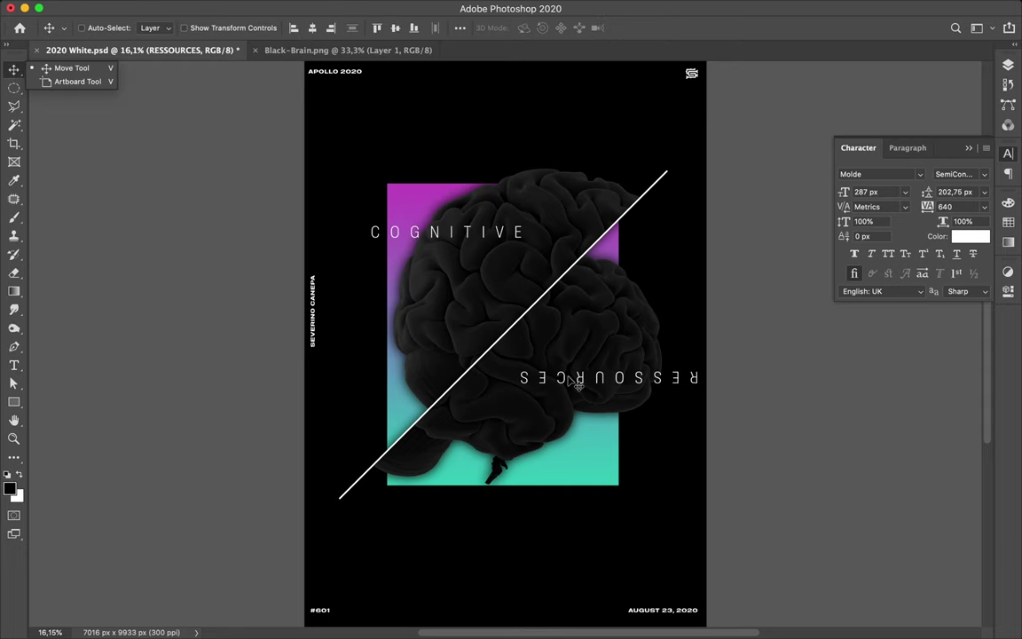
mouse_move(517, 346)
mouse_down()
mouse_move(552, 397)
mouse_move(511, 441)
mouse_up()
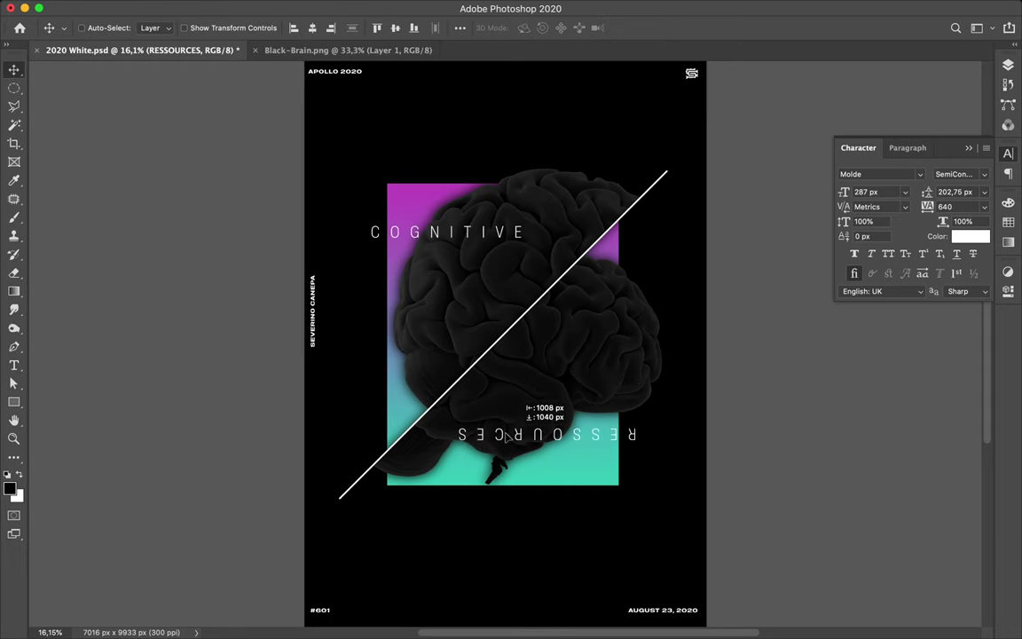
drag(511, 441, 507, 432)
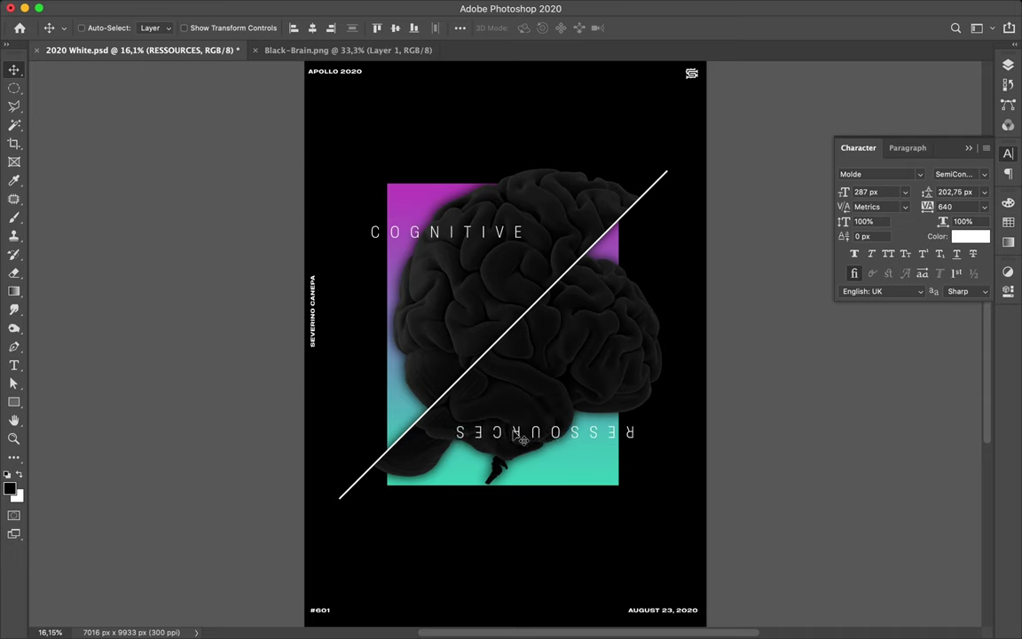
key(shift+Down)
key(shift+Left)
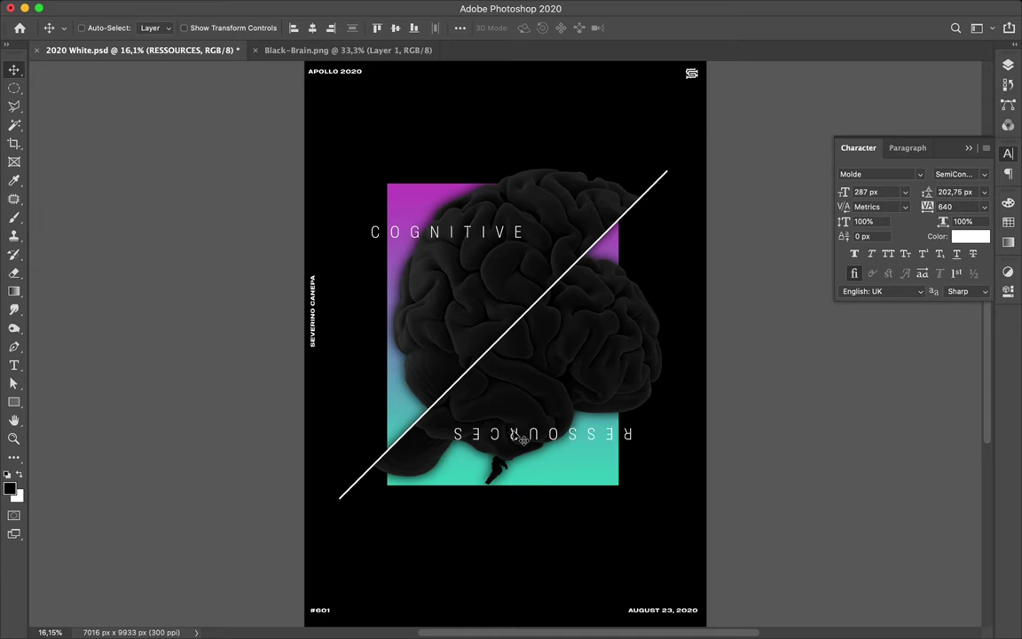
key(shift+Left)
key(ctrl)
Duplicate Rectangle 2, rasterize and hide that copy, then duplicate it again as visible Rectangle 2 copy 2.
ctrl+click(401, 206)
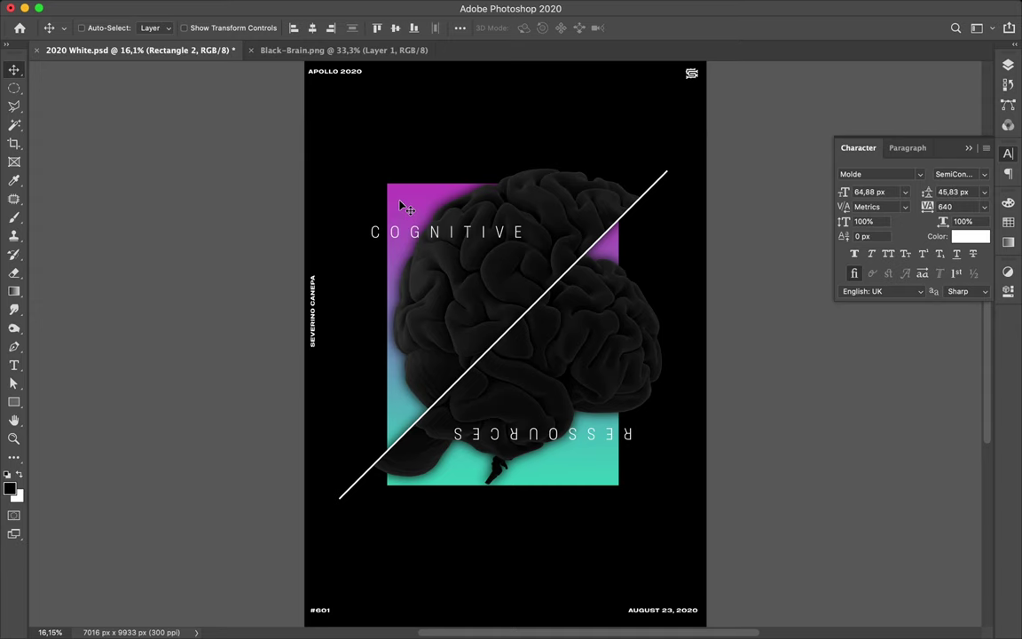
click(1009, 67)
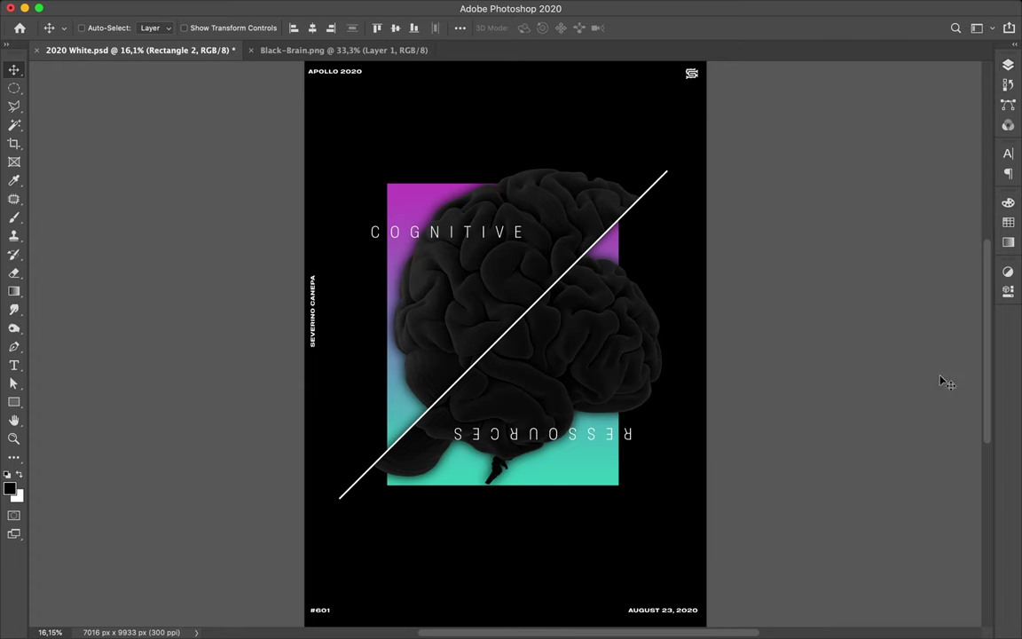
click(1008, 68)
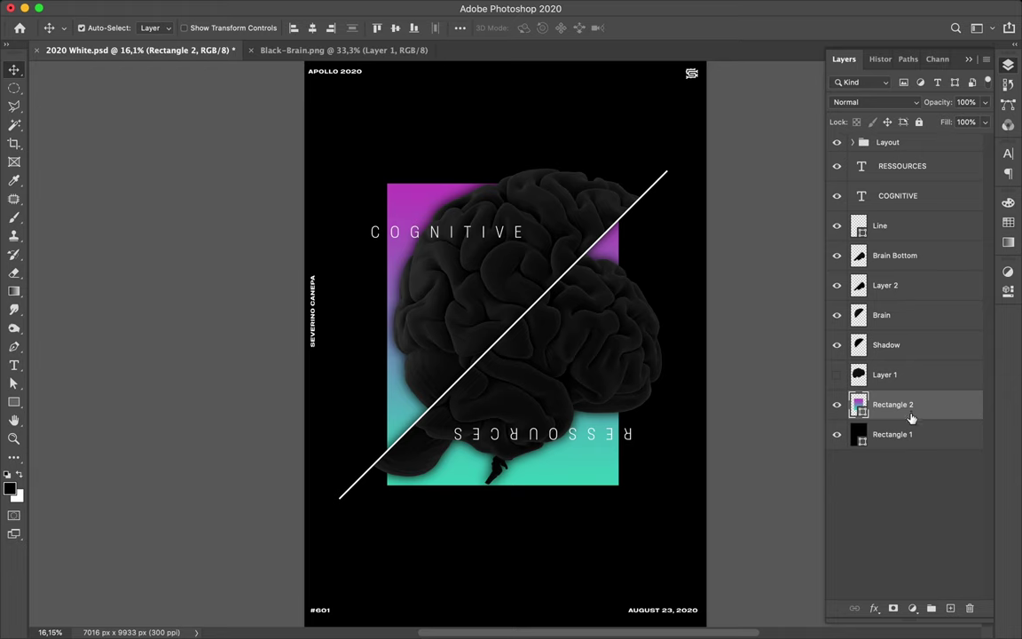
mouse_move(912, 409)
mouse_down()
mouse_move(910, 420)
mouse_move(903, 410)
mouse_move(919, 399)
mouse_move(943, 410)
mouse_up()
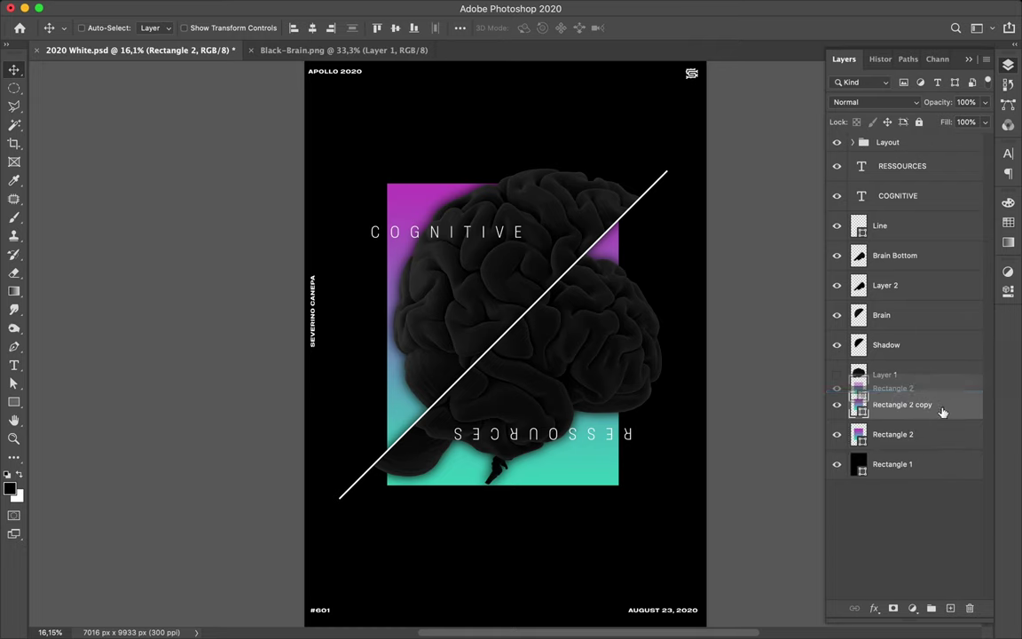
right_click(943, 411)
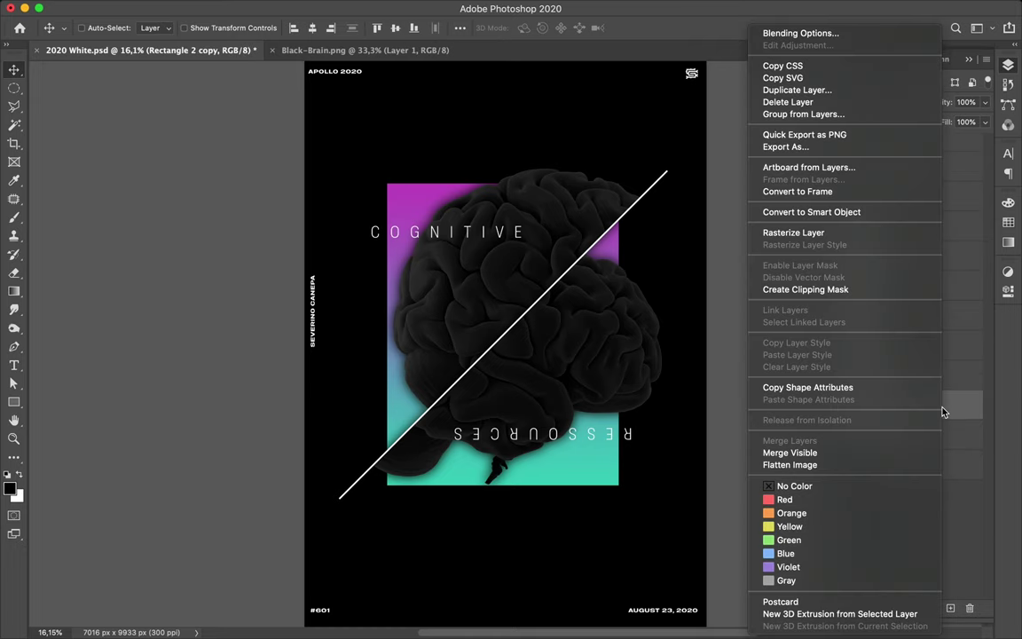
click(792, 232)
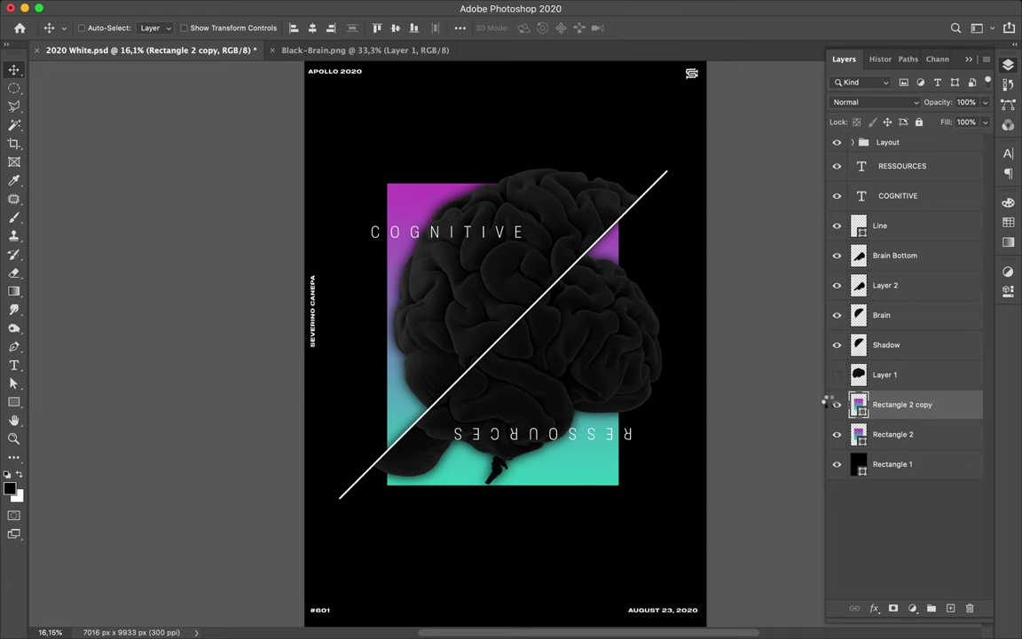
click(836, 404)
mouse_move(955, 408)
mouse_down()
mouse_move(952, 396)
mouse_move(967, 401)
mouse_up()
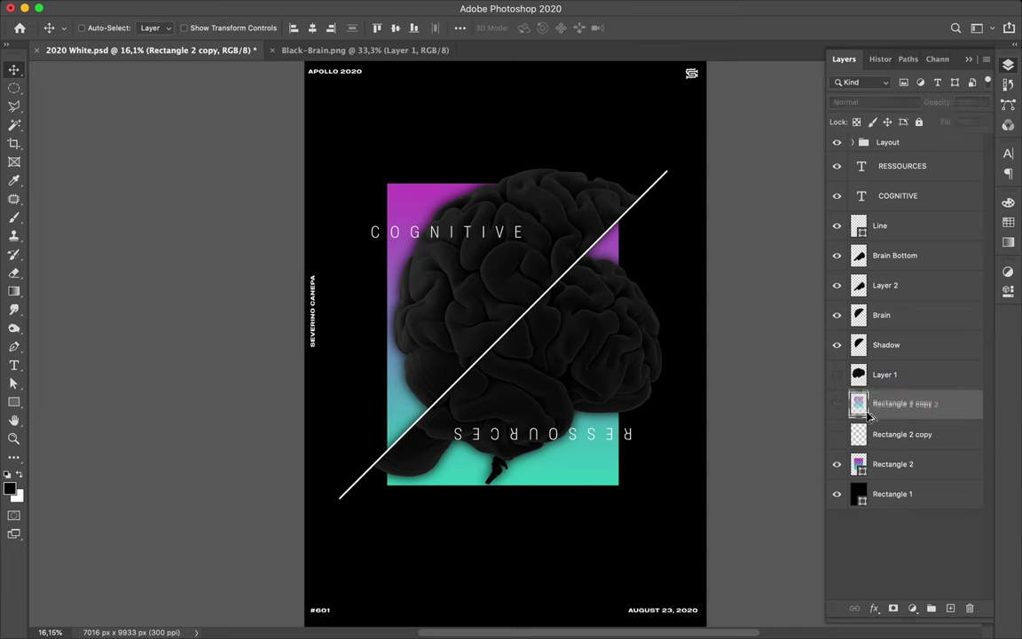
click(837, 405)
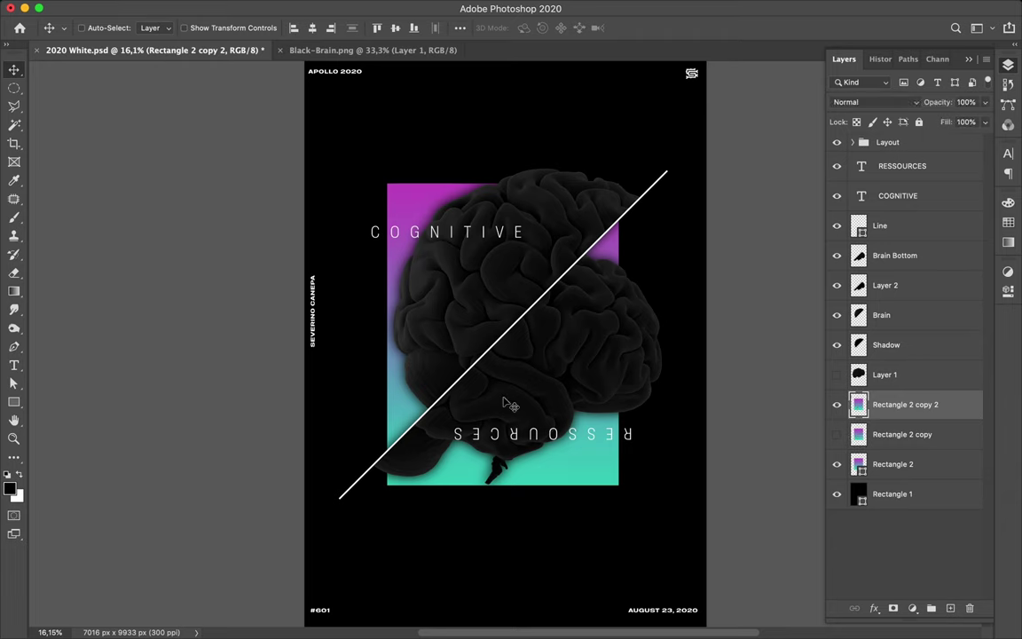
Trace a polygonal lasso outline over the gradient rectangle and copy that piece to a new layer.
key(l)
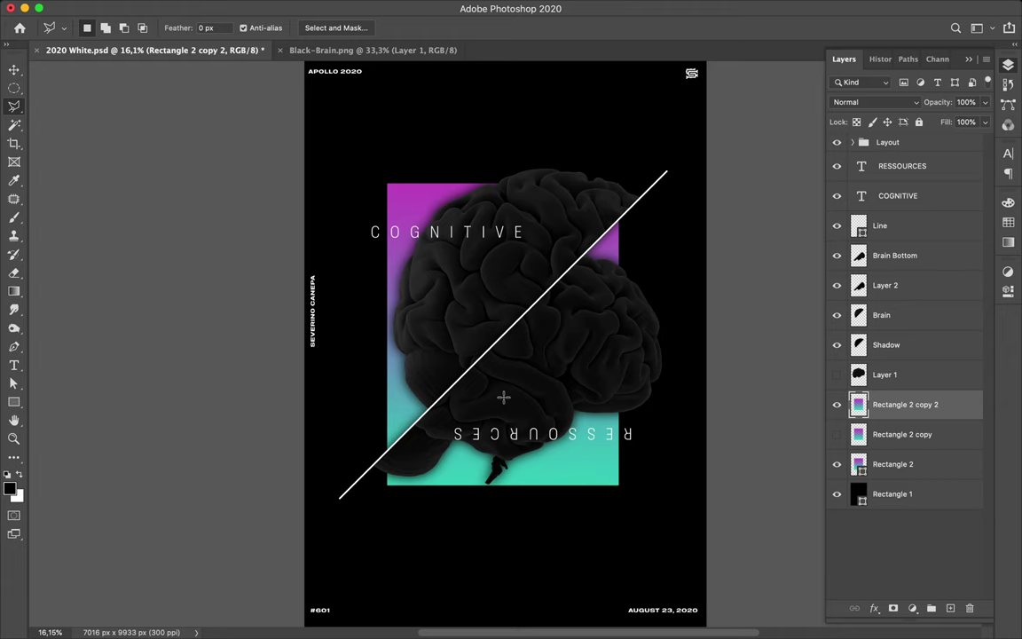
click(576, 484)
click(525, 404)
click(476, 338)
click(516, 262)
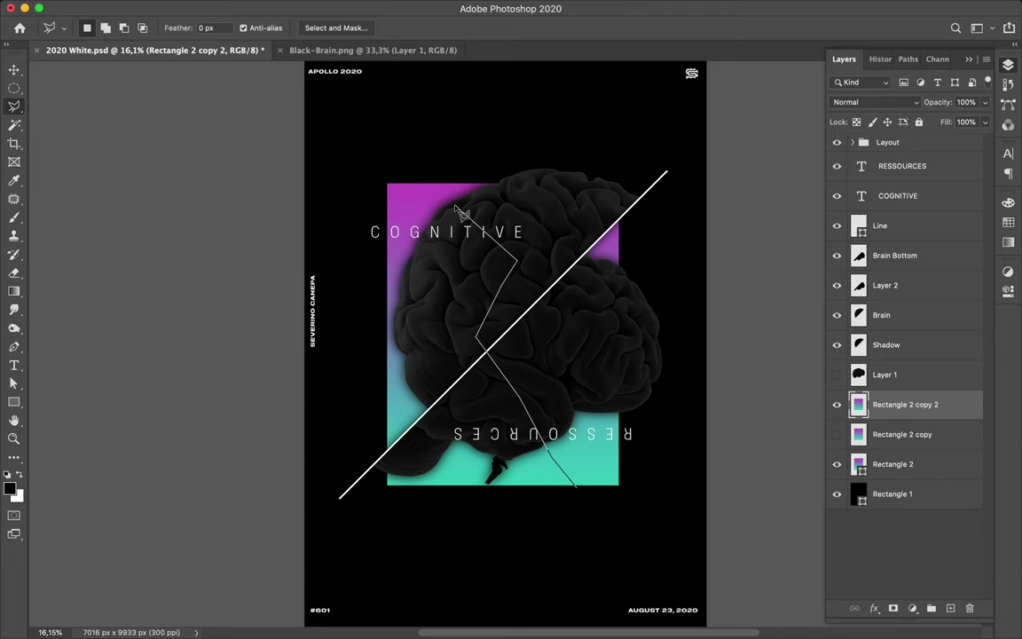
click(455, 204)
click(496, 156)
click(663, 142)
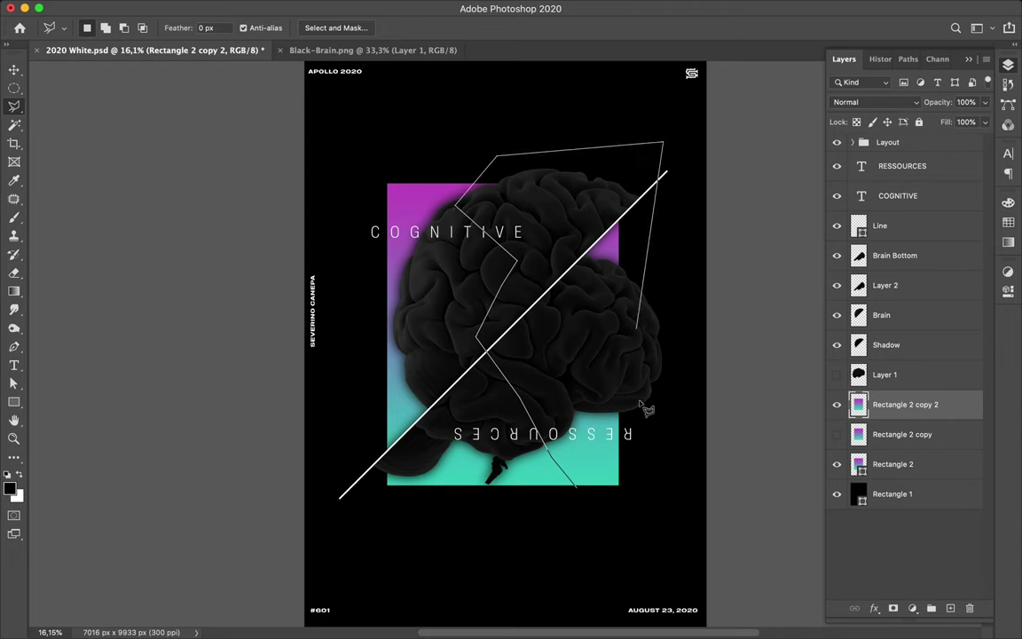
click(650, 484)
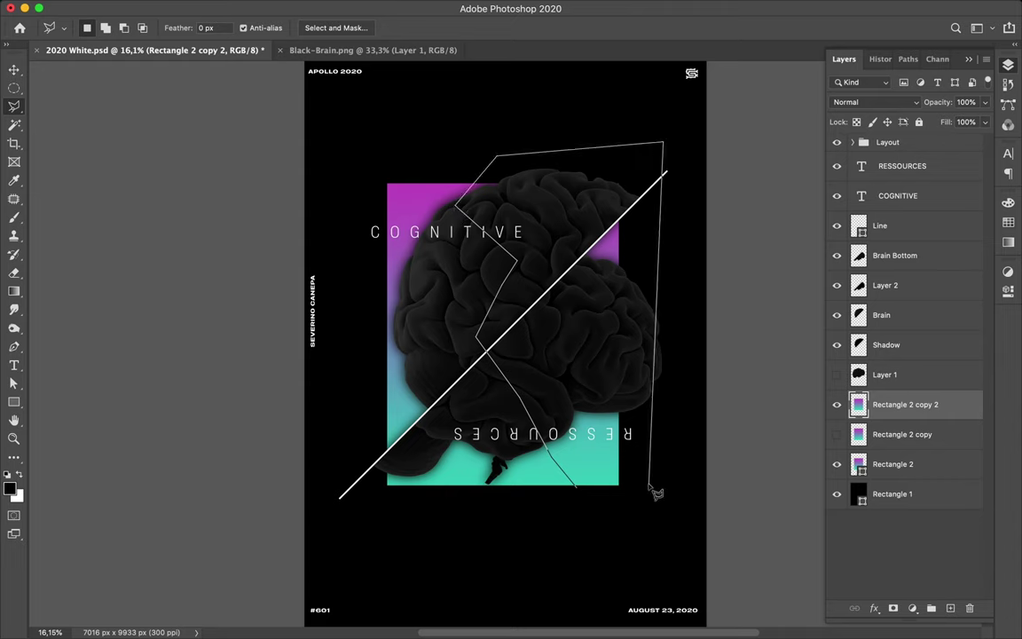
key(Escape)
click(577, 488)
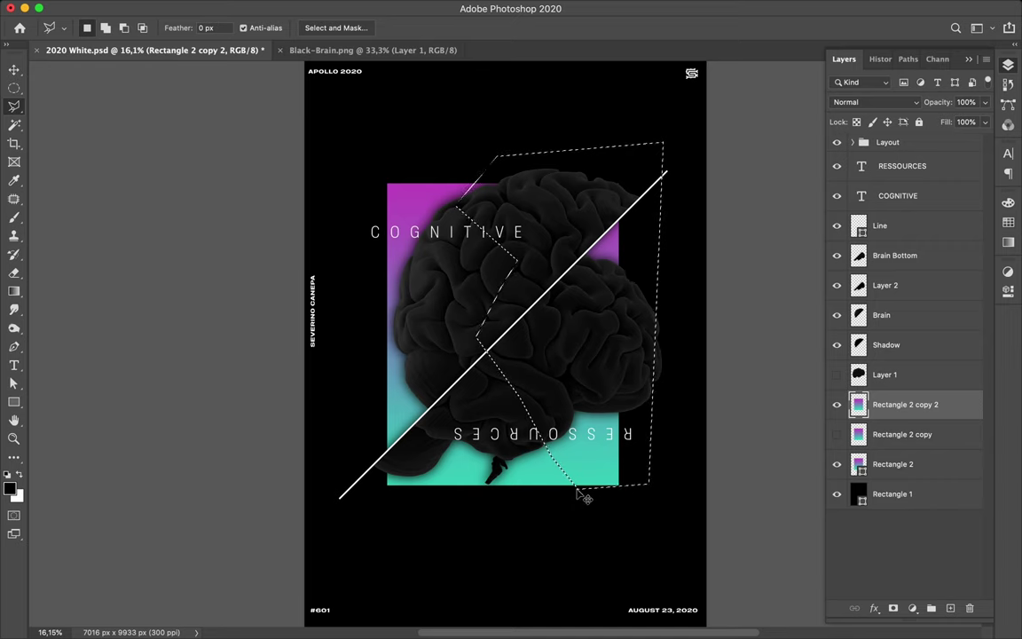
key(ctrl+d)
key(ctrl+j)
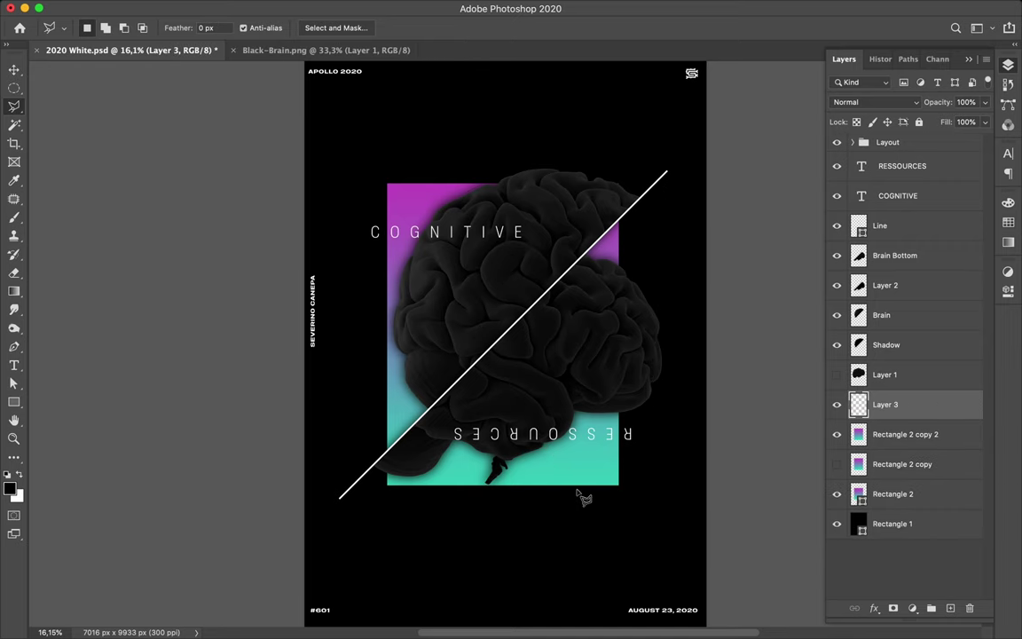
Shift the Layer 3 slice up-right, move it above Line, and rotate it upside down.
key(v)
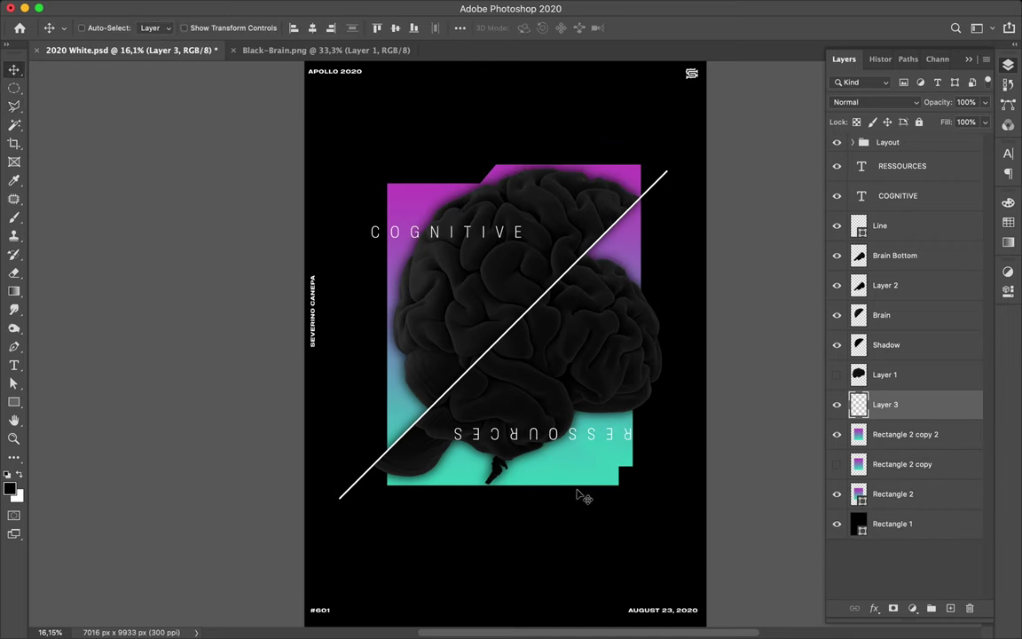
drag(615, 270, 704, 224)
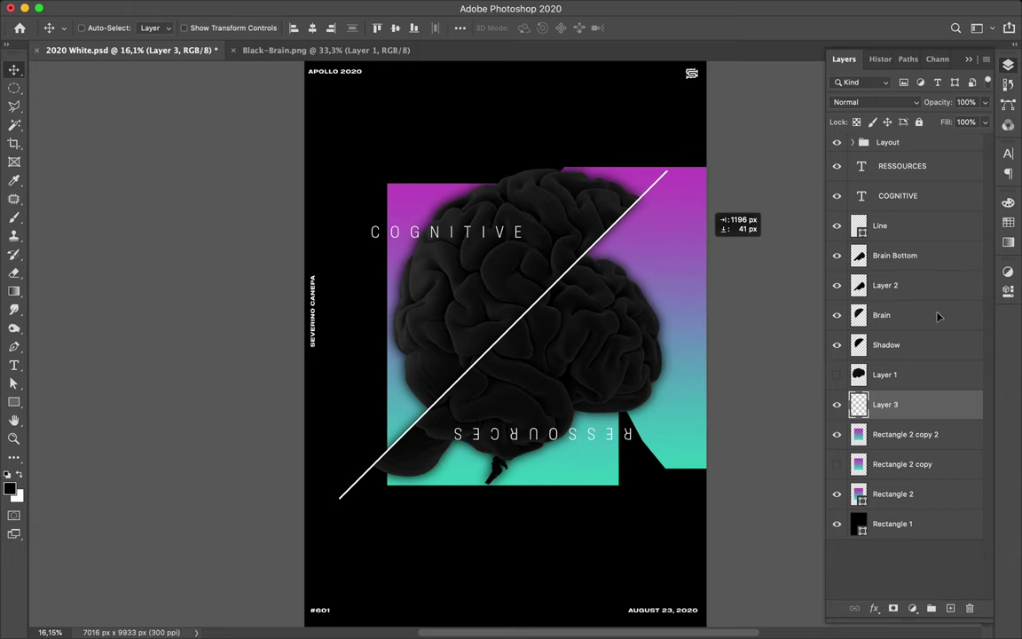
drag(935, 414, 925, 216)
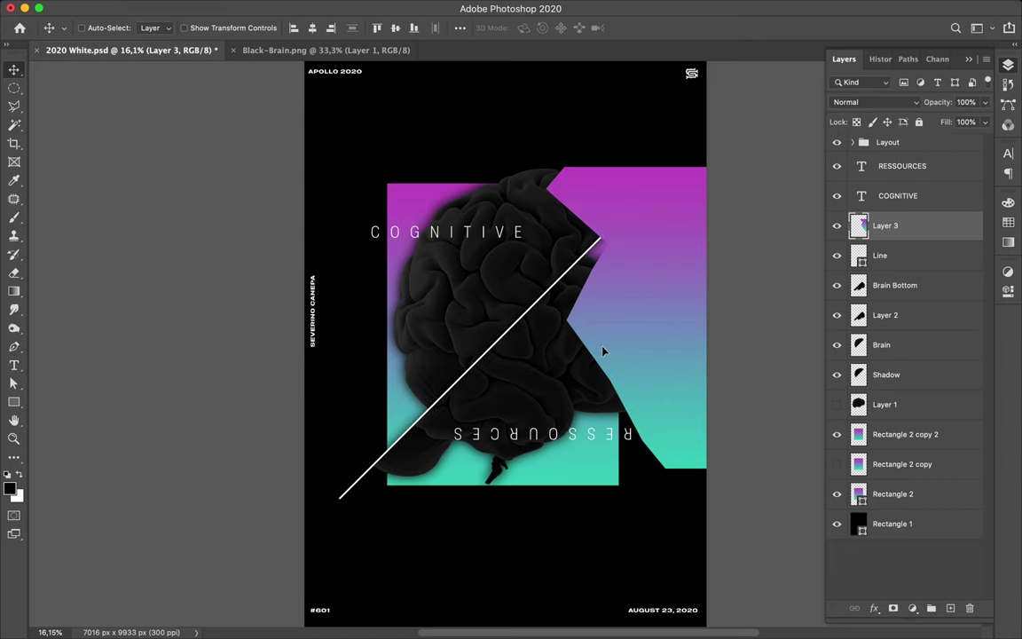
drag(602, 353, 601, 358)
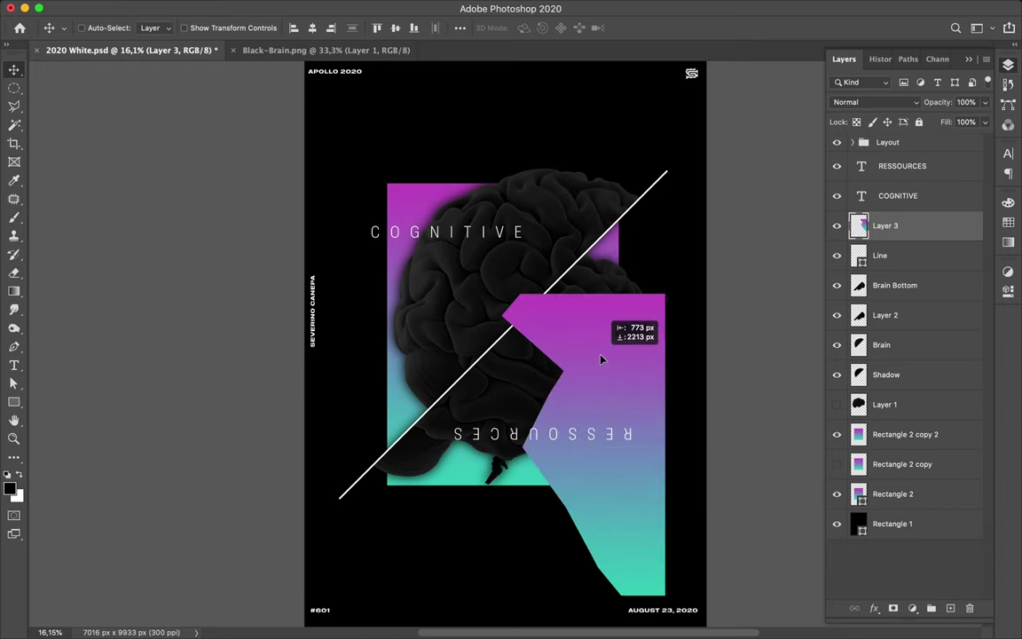
key(ctrl+t)
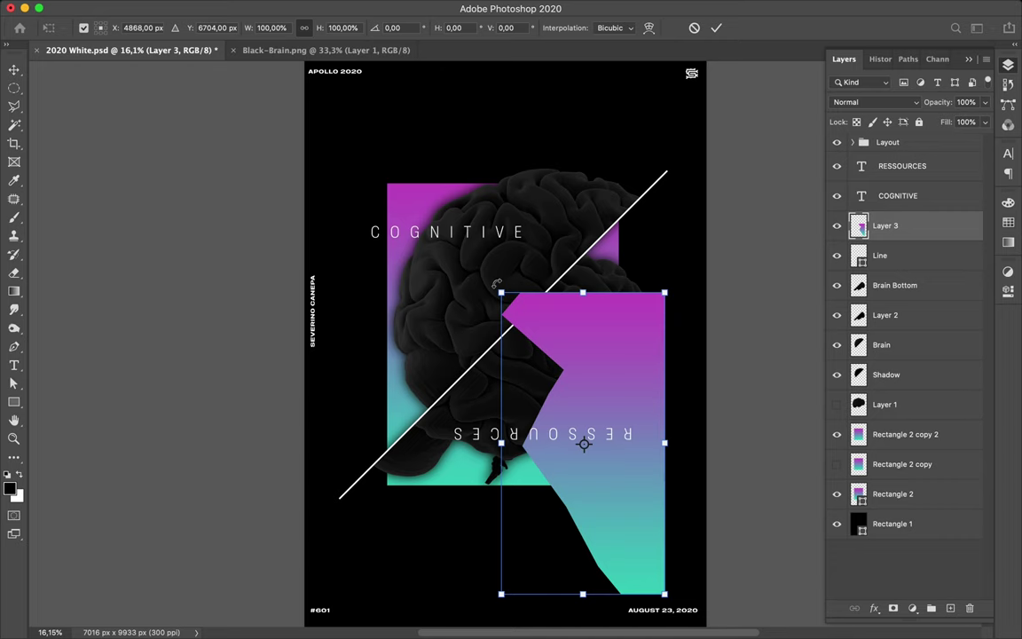
mouse_move(718, 319)
mouse_down()
mouse_move(689, 506)
mouse_move(594, 579)
mouse_move(634, 556)
mouse_up()
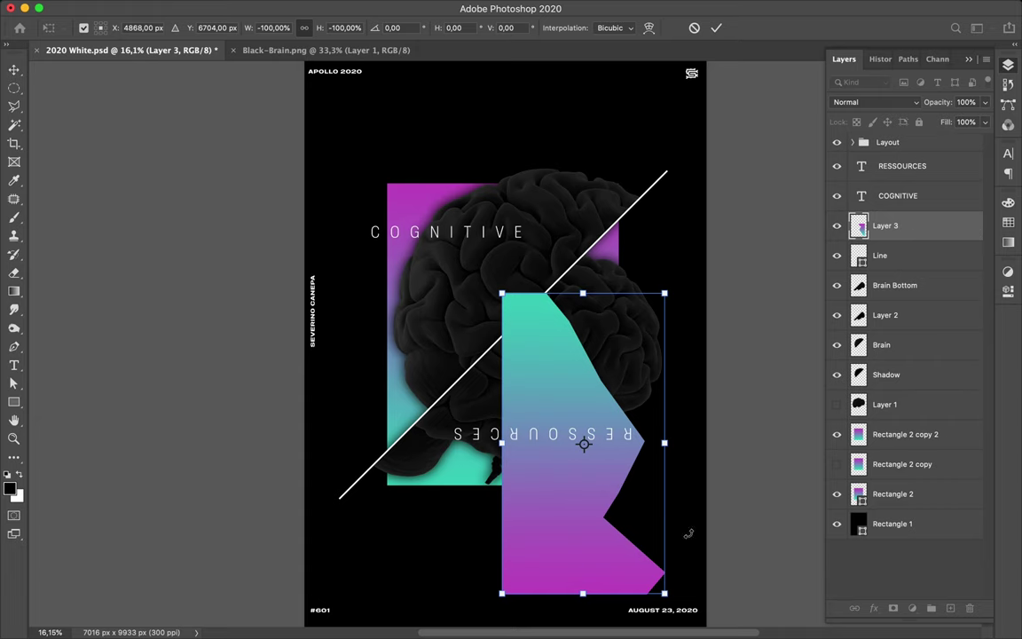
key(Return)
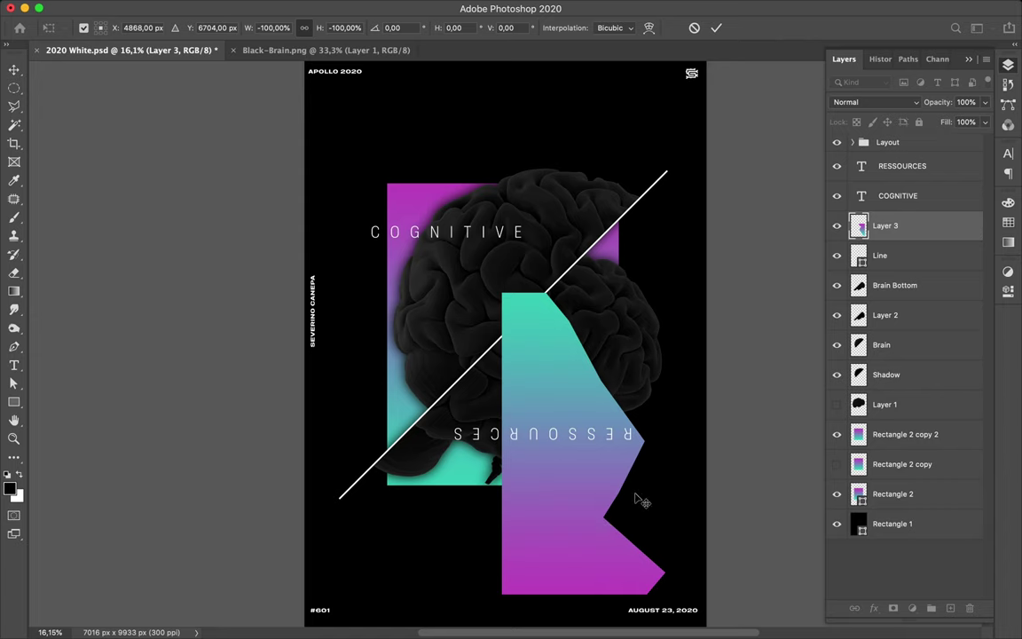
Duplicate and shrink the slice to half size, then undo and delete Layer 3.
mouse_move(635, 495)
mouse_down()
mouse_move(646, 484)
mouse_move(626, 476)
mouse_up()
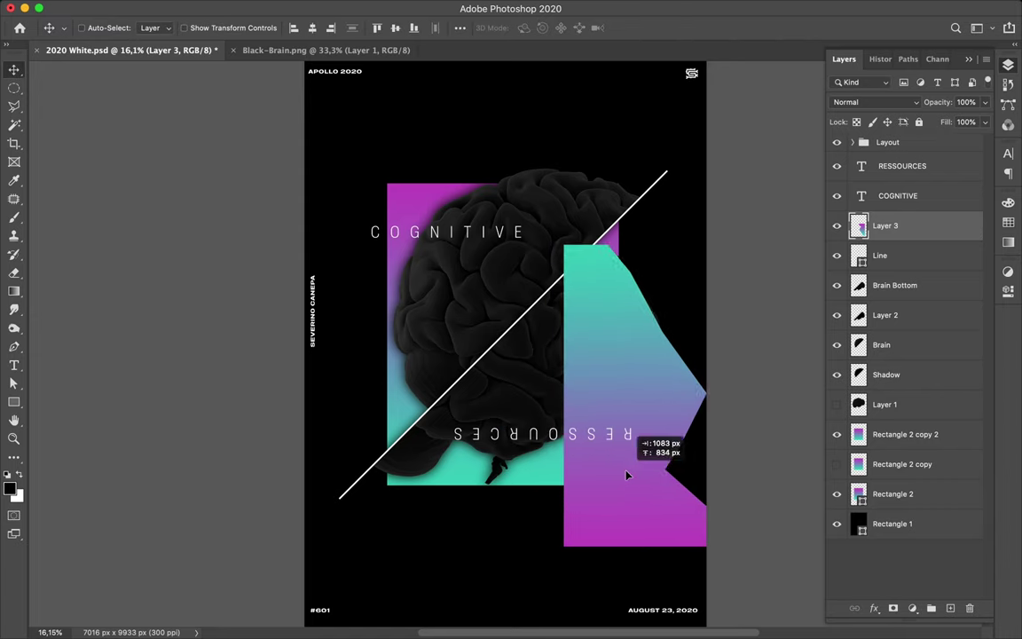
drag(626, 475, 616, 462)
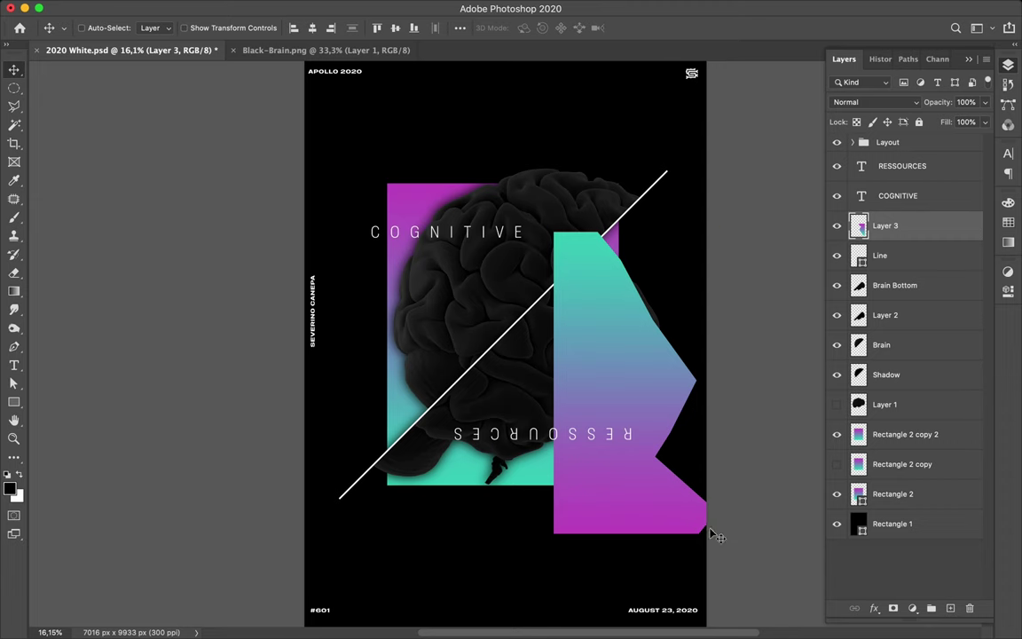
key(ctrl+t)
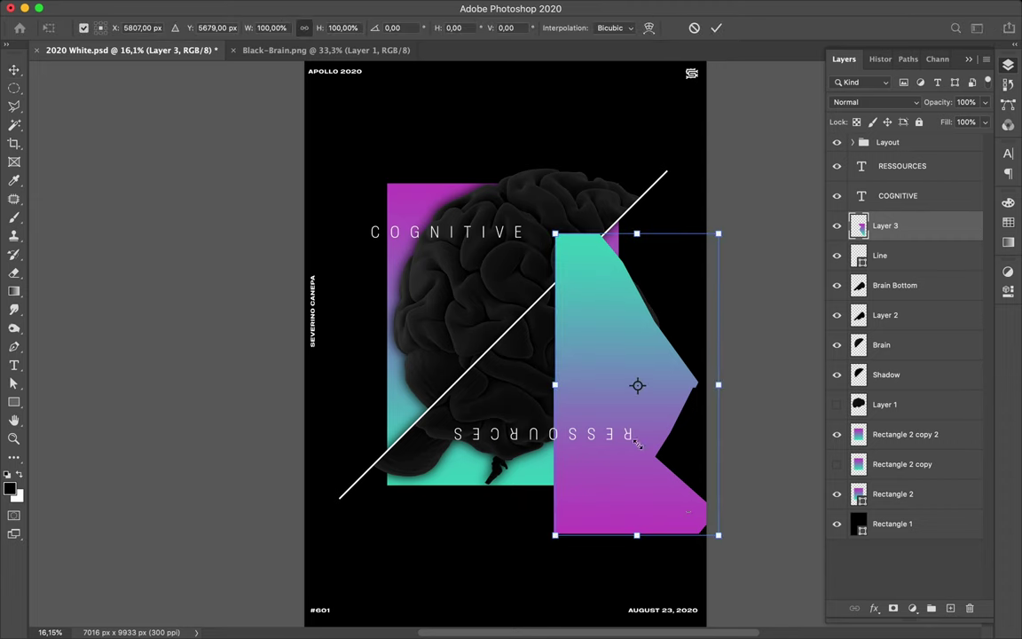
mouse_move(638, 444)
mouse_down()
mouse_move(610, 432)
mouse_move(590, 398)
mouse_up()
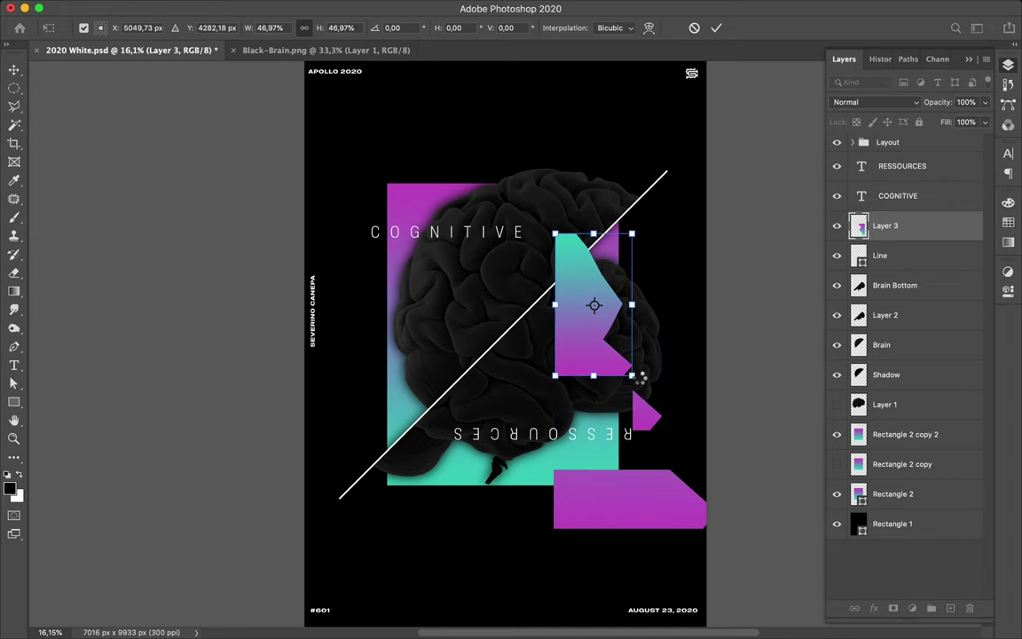
key(Return)
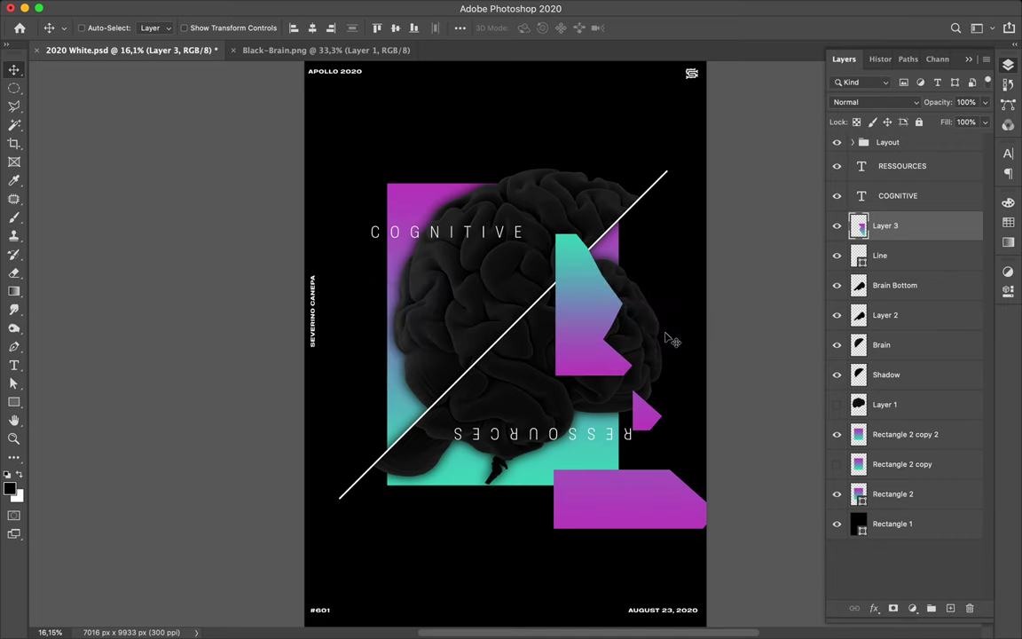
key(ctrl+z)
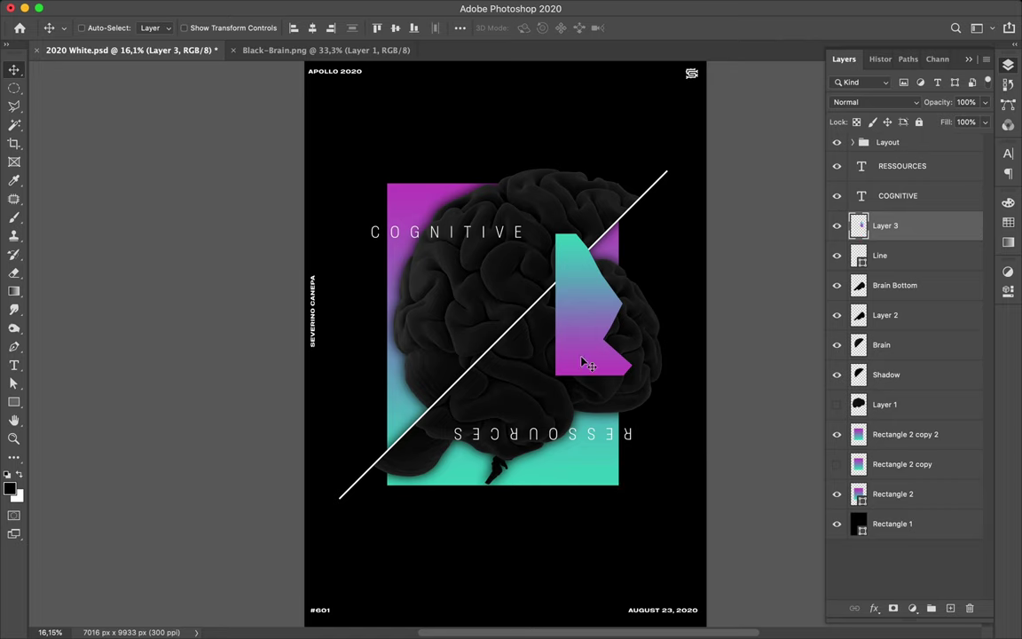
key(Delete)
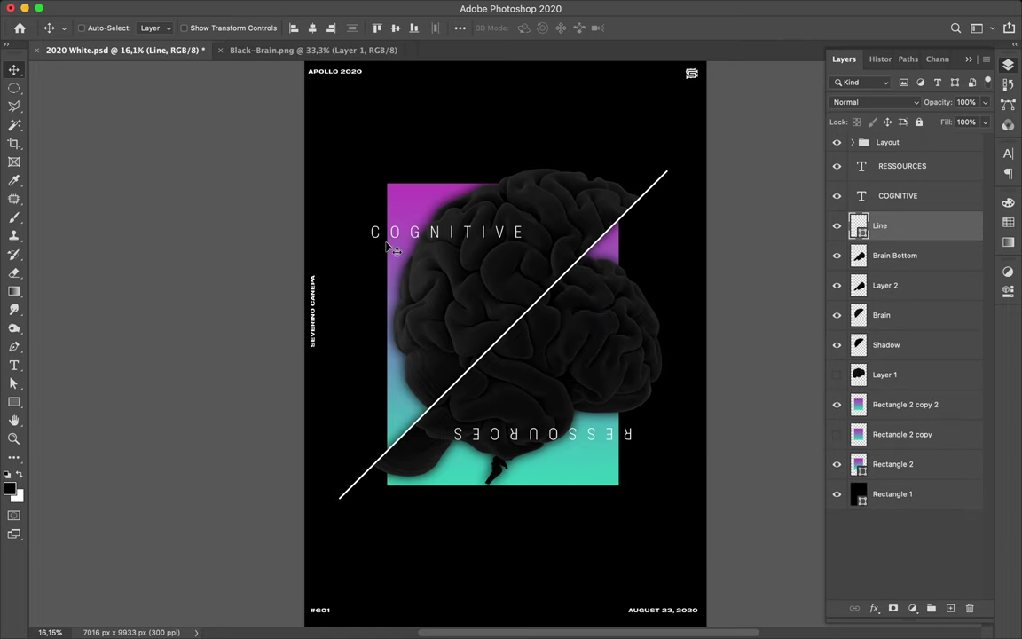
Select the Brain and Shadow layers and duplicate them below Rectangle 2 copy 2.
key(ctrl)
click(447, 204)
shift+click(360, 229)
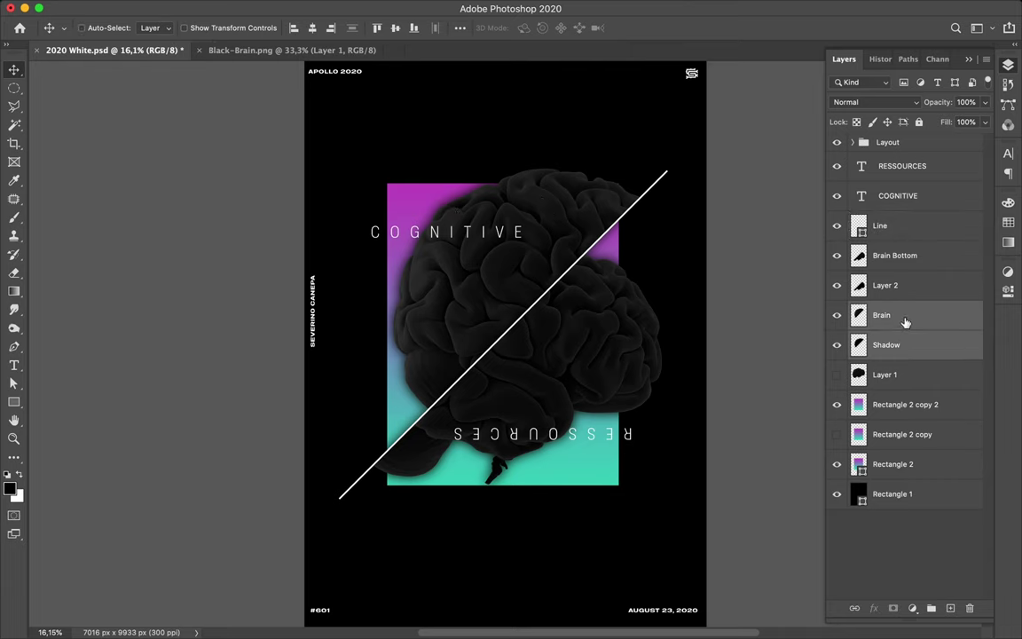
drag(905, 324, 924, 439)
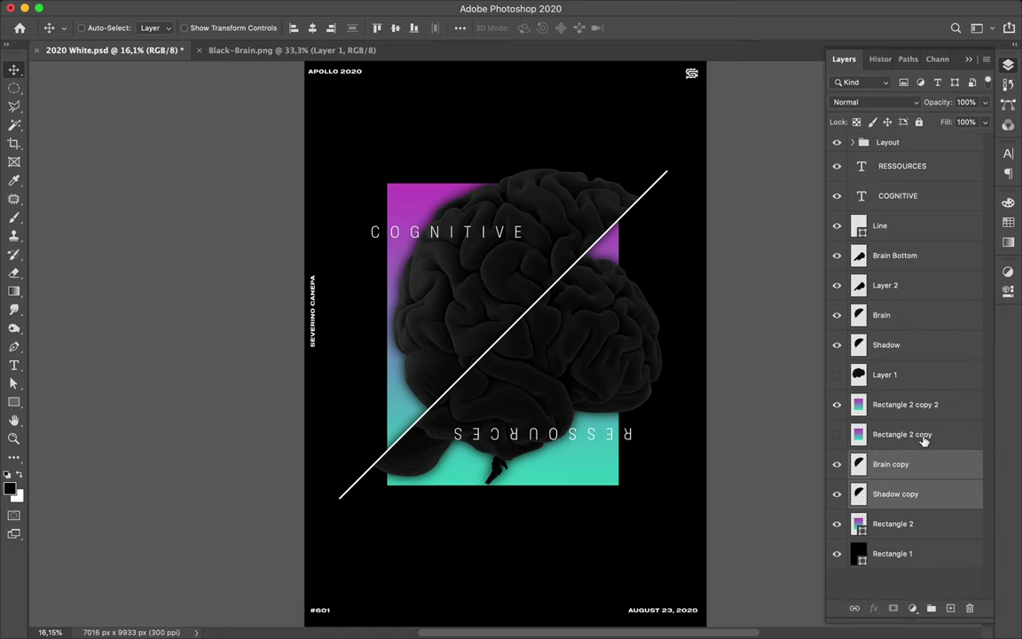
Rotate the Brain and Shadow copies by -45°.
key(ctrl+t)
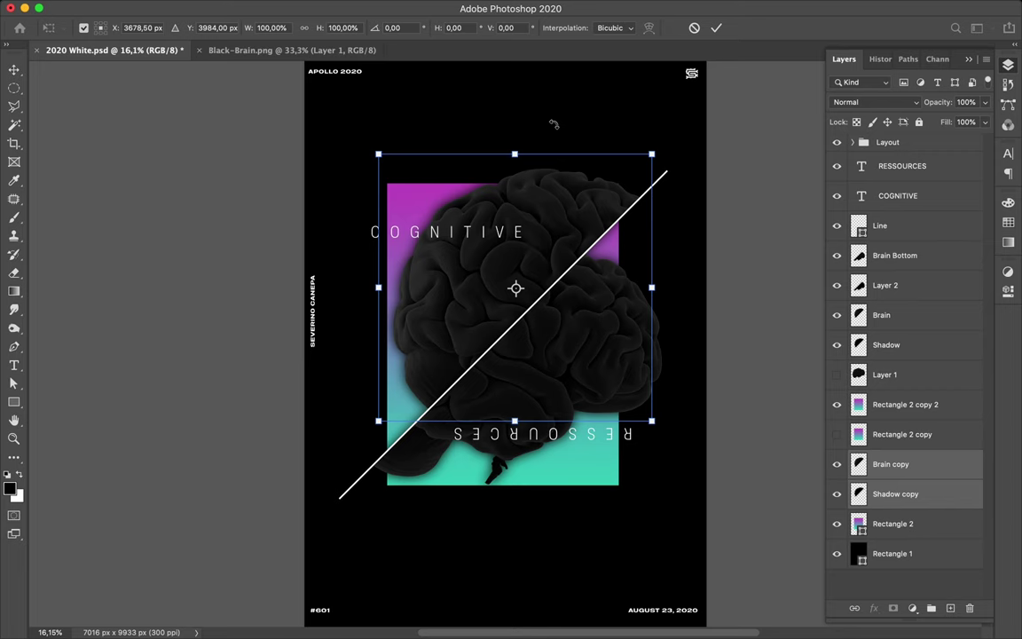
drag(552, 126, 495, 138)
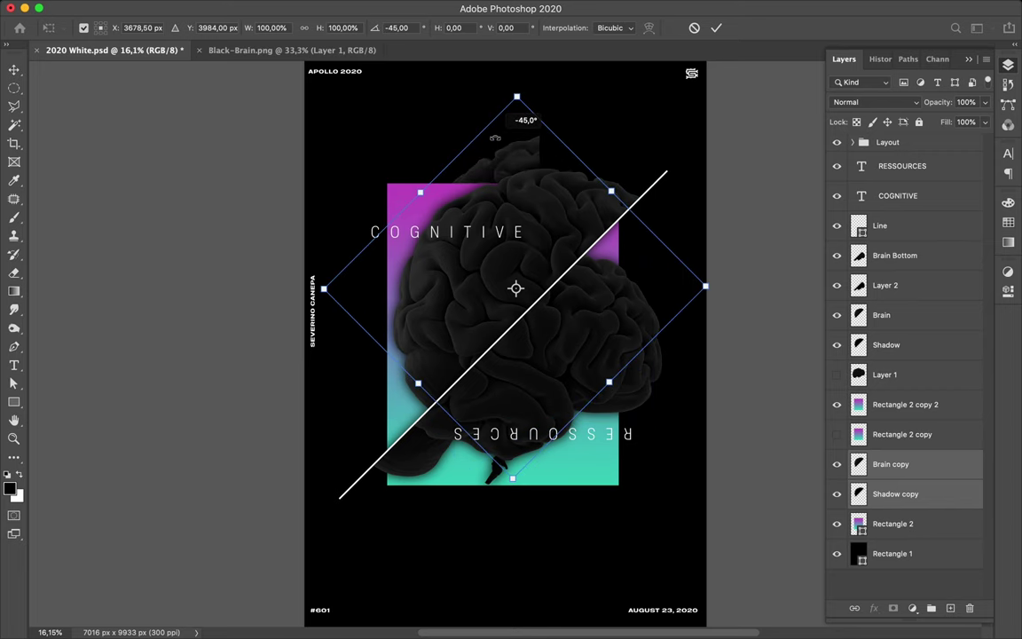
drag(495, 137, 495, 137)
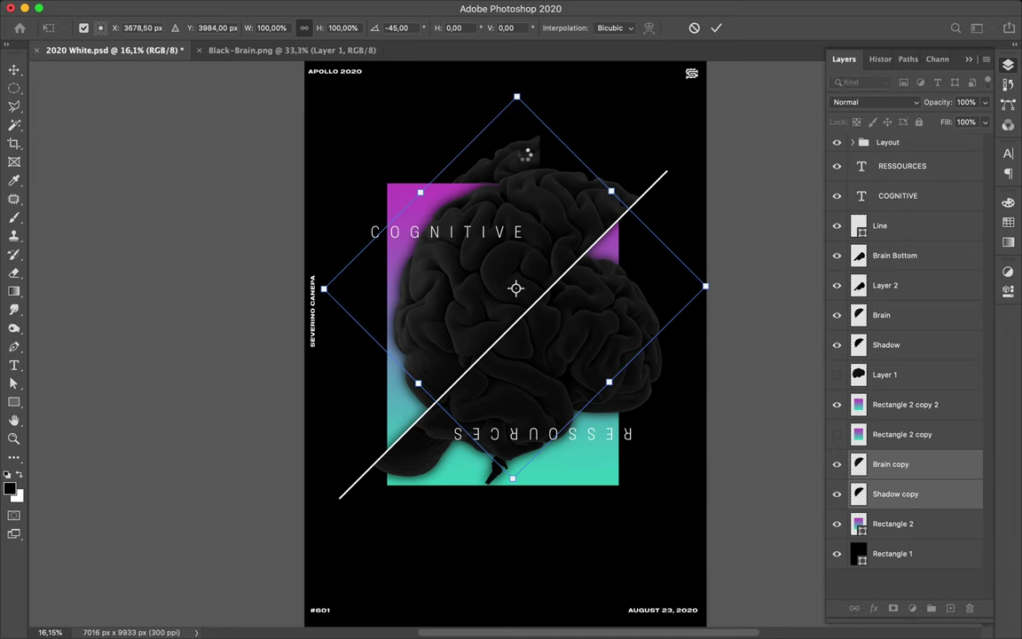
key(Return)
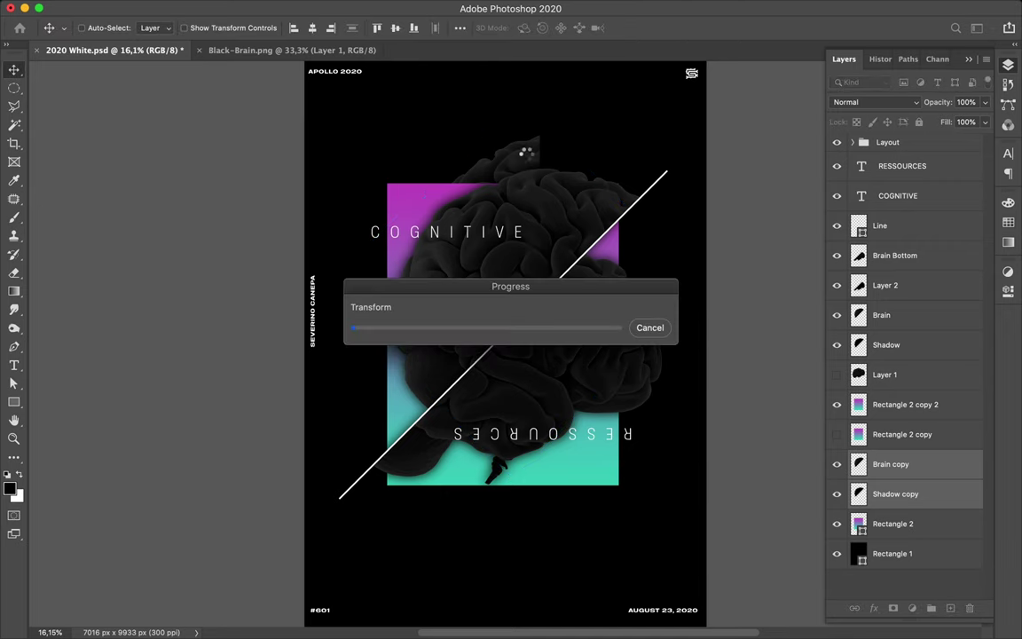
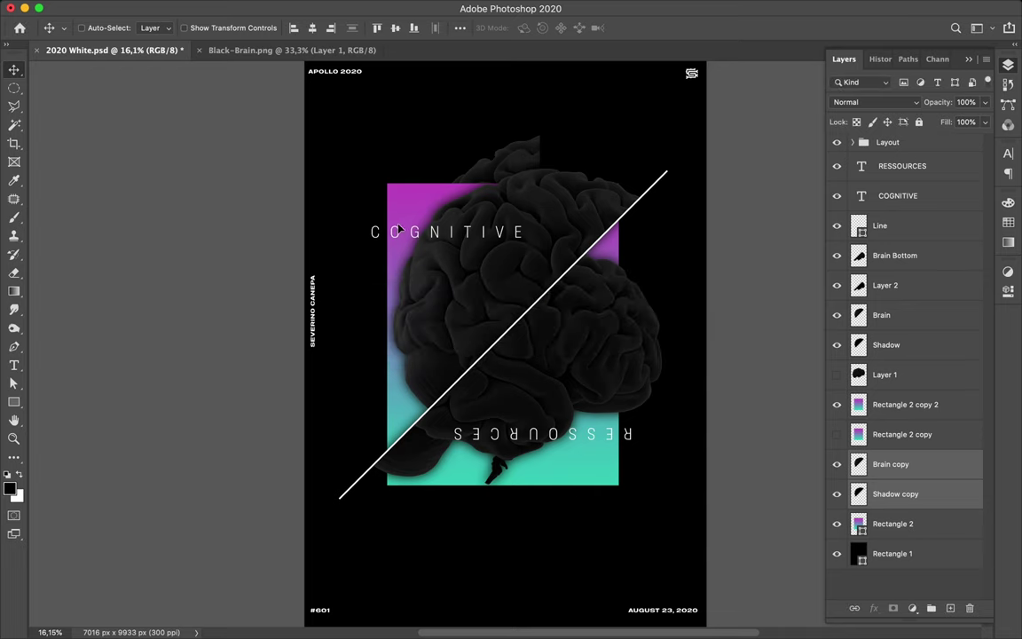
Move Brain copy and Shadow copy left, scale them to about 75%, and tuck them behind the main brain.
drag(398, 229, 415, 222)
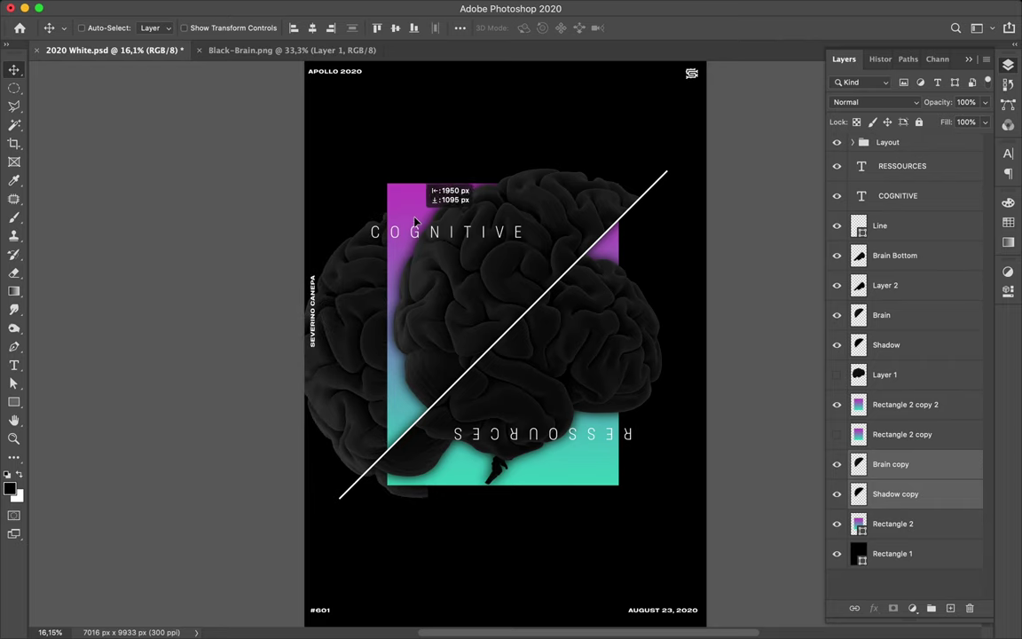
drag(415, 222, 404, 296)
key(ctrl+t)
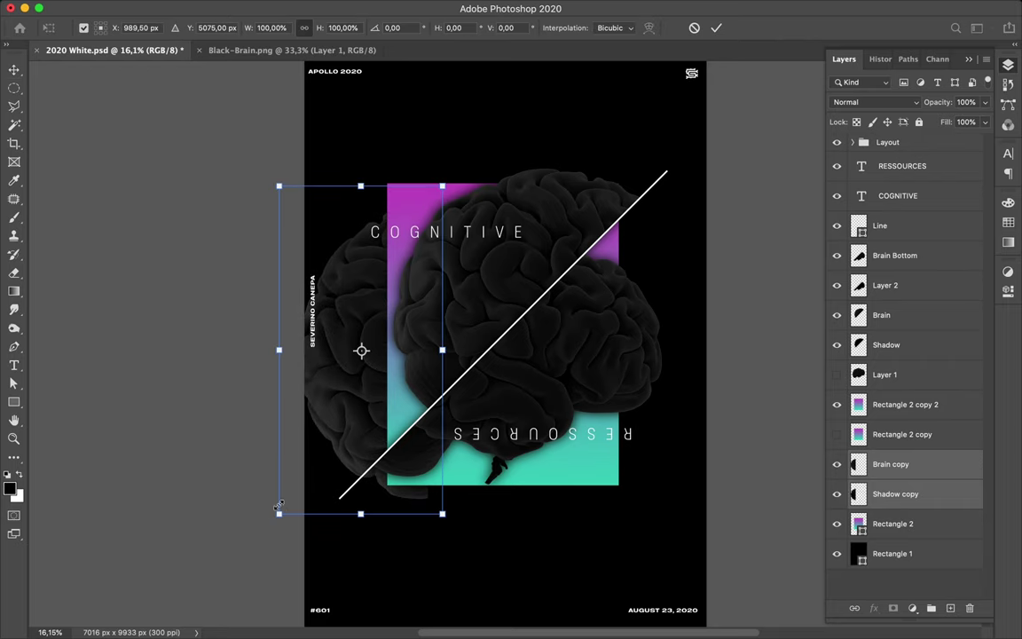
drag(278, 513, 328, 435)
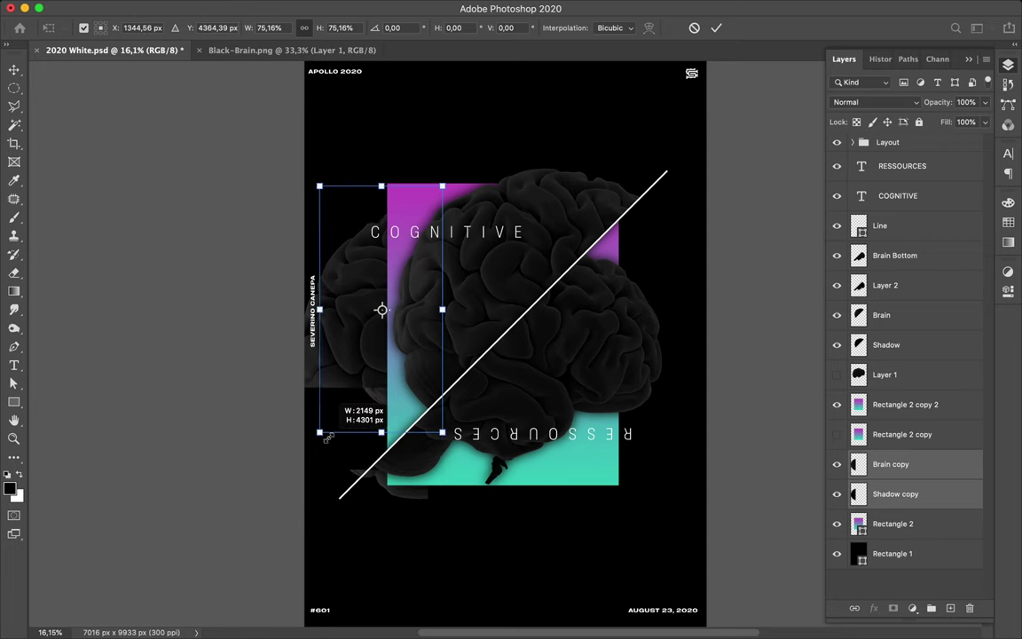
drag(327, 435, 326, 437)
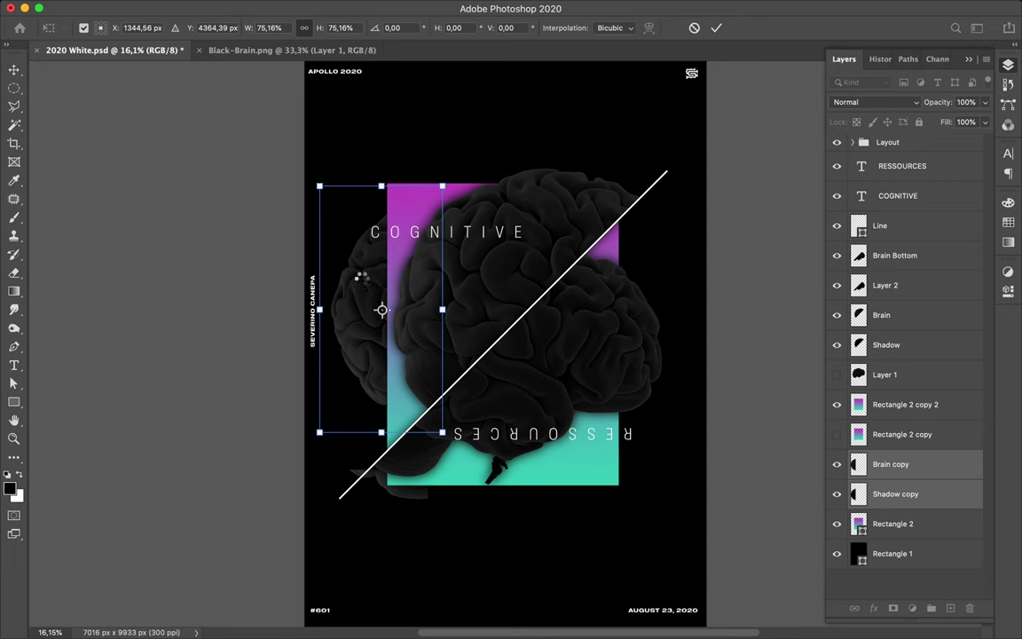
key(Return)
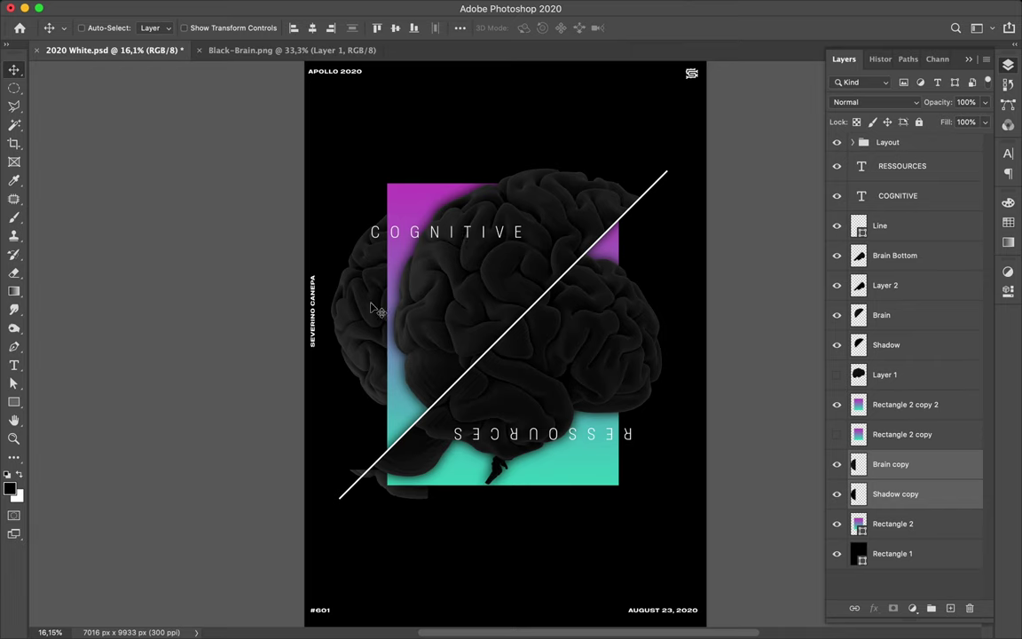
drag(371, 304, 377, 316)
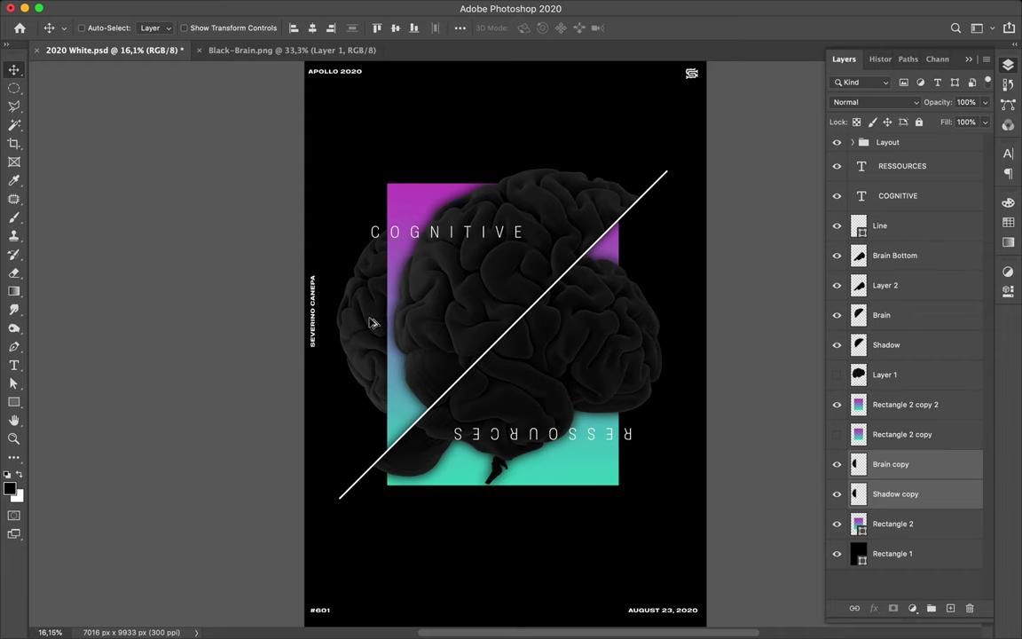
Duplicate the smaller brain pair to the right, flip it horizontally, and nudge it slightly down.
mouse_move(512, 288)
mouse_down()
mouse_move(536, 287)
mouse_move(535, 316)
mouse_up()
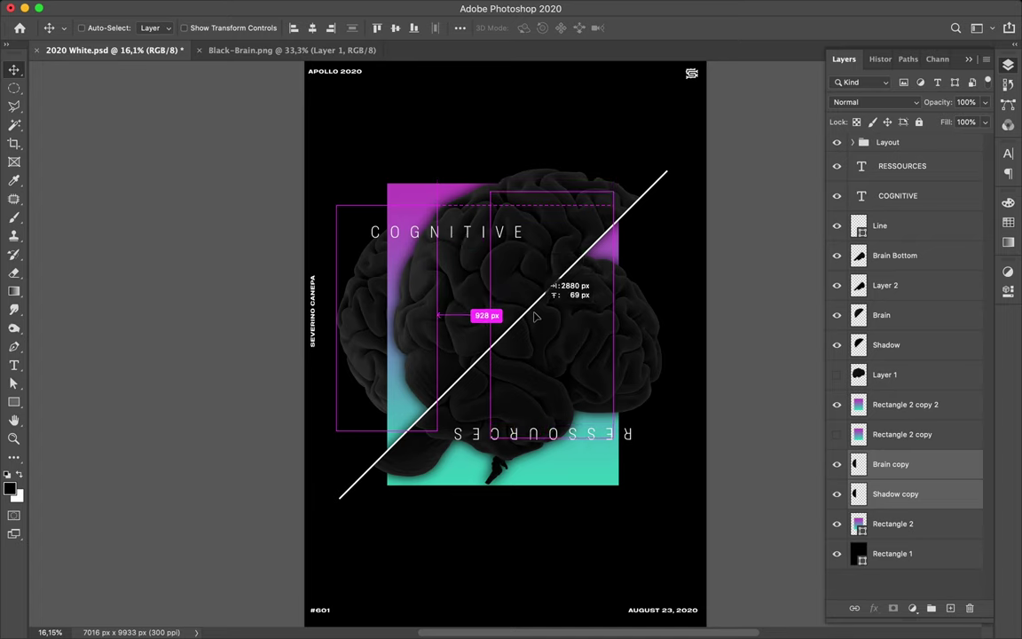
drag(535, 316, 535, 316)
key(ctrl+t)
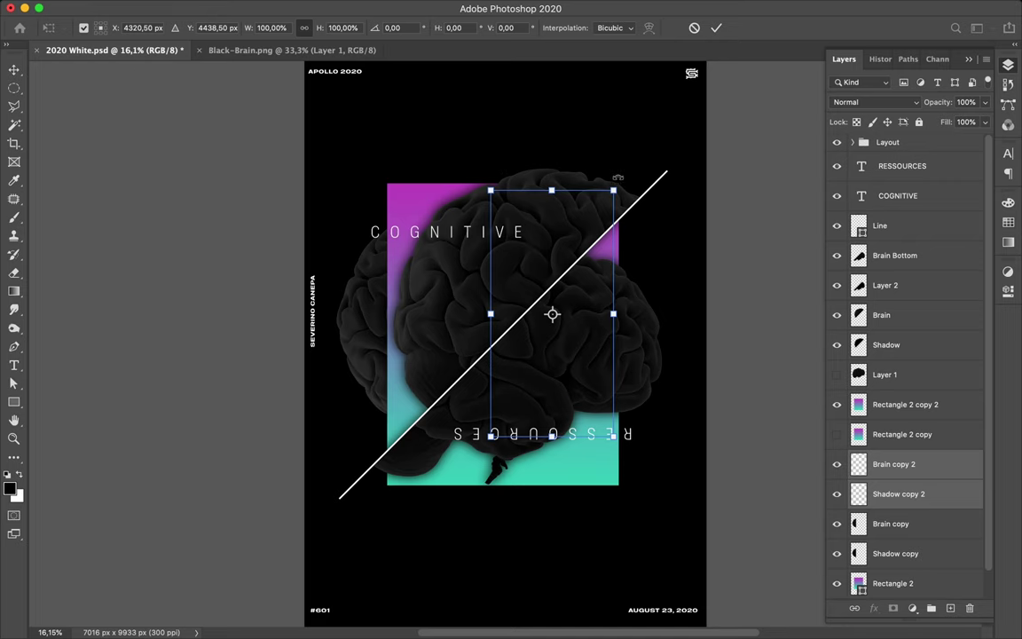
mouse_move(556, 160)
mouse_down()
mouse_move(629, 406)
mouse_move(557, 459)
mouse_move(603, 446)
mouse_up()
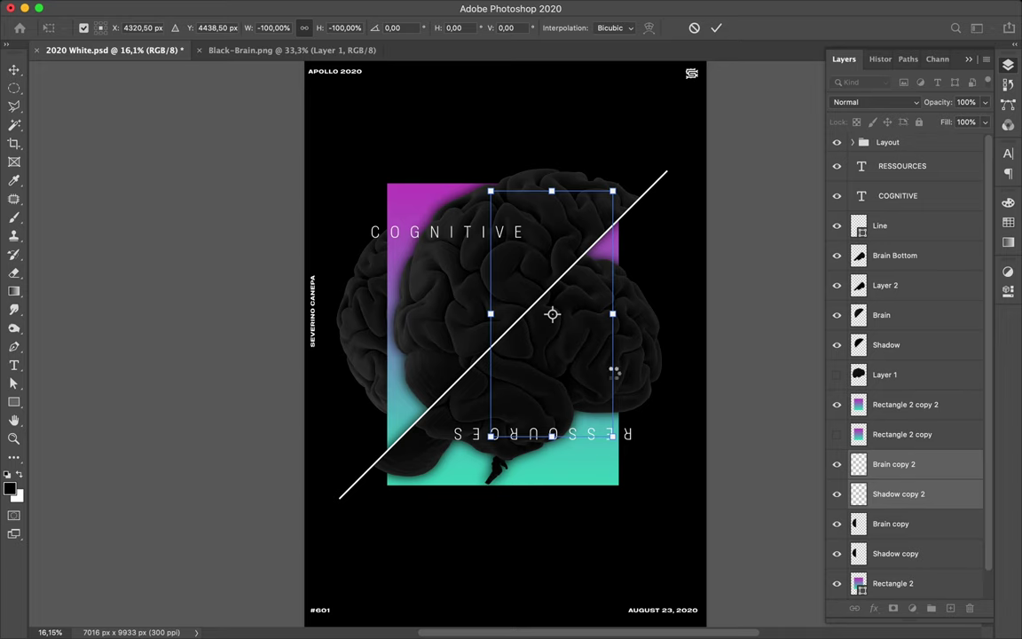
key(Return)
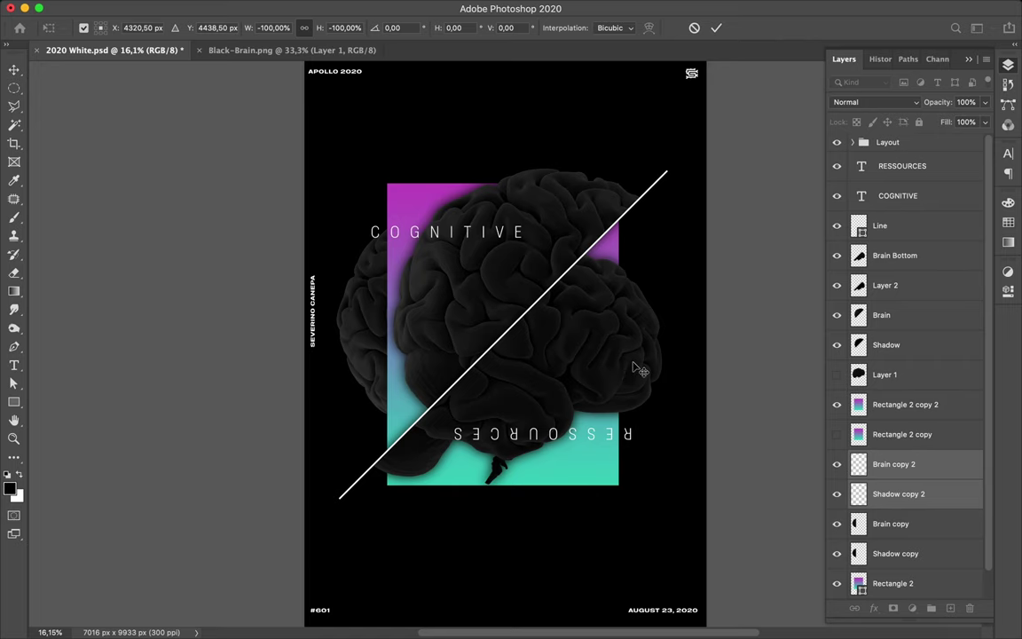
key(Return)
drag(634, 365, 645, 380)
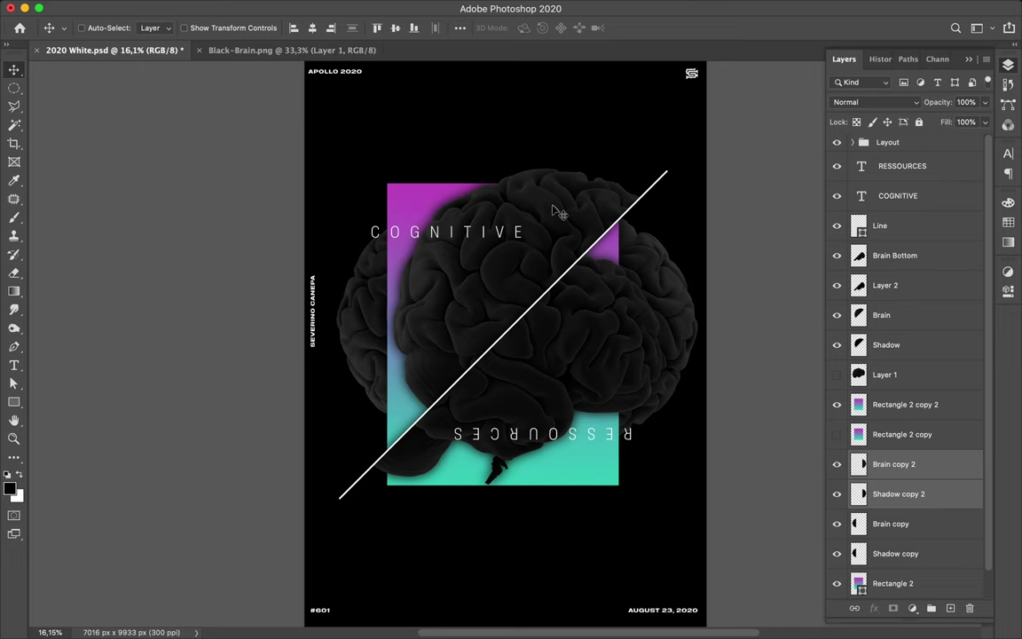
key(ctrl)
Copy a small magenta circle from the gradient rectangle onto its own layer at the top left.
ctrl+click(426, 201)
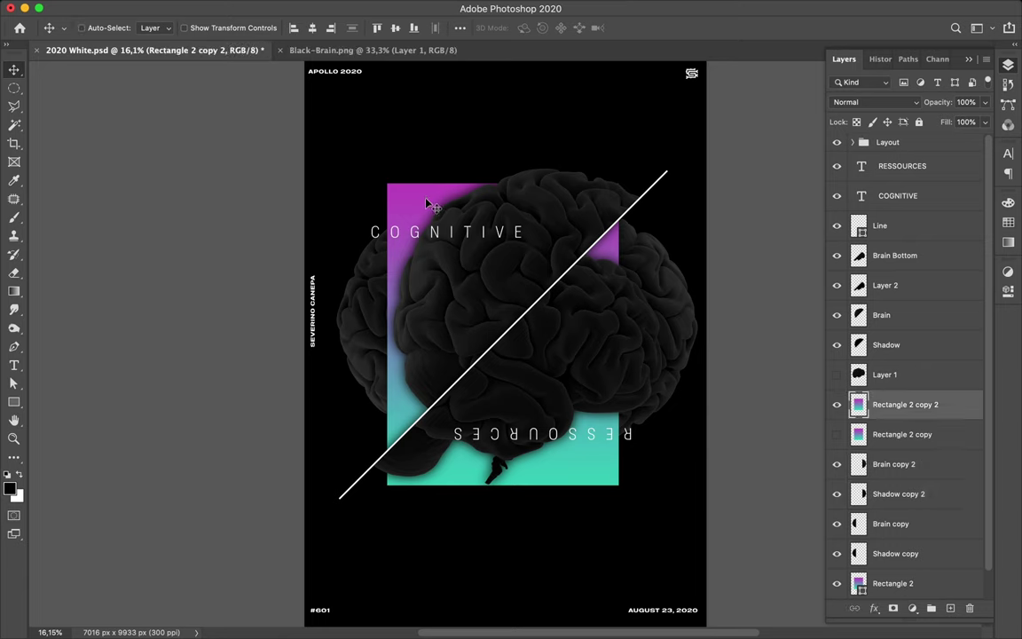
click(13, 89)
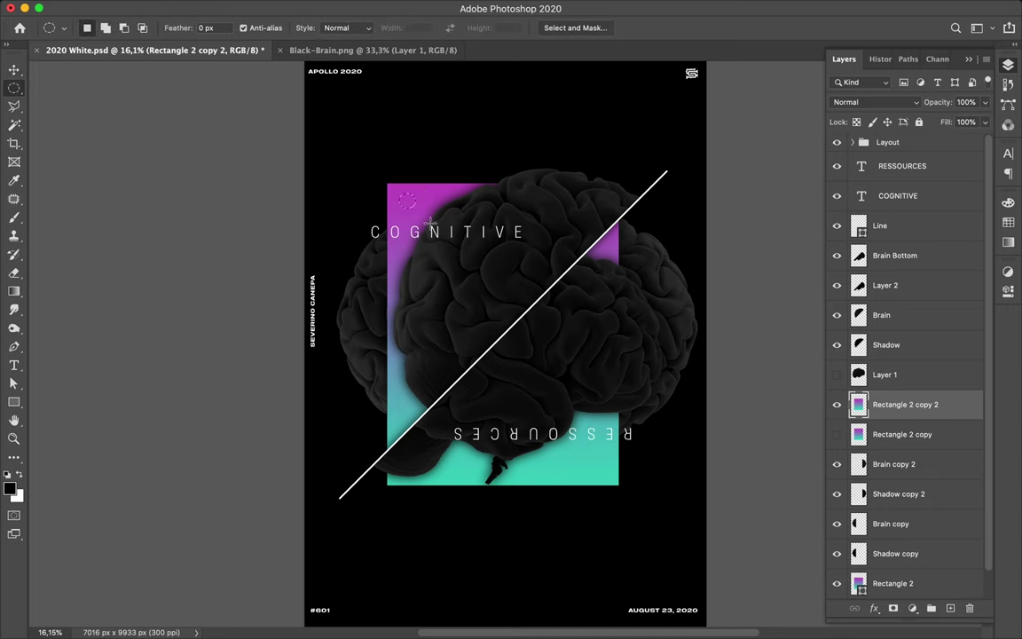
mouse_move(393, 187)
mouse_down()
mouse_move(433, 222)
mouse_move(424, 218)
mouse_up()
key(ctrl+shift+alt+n)
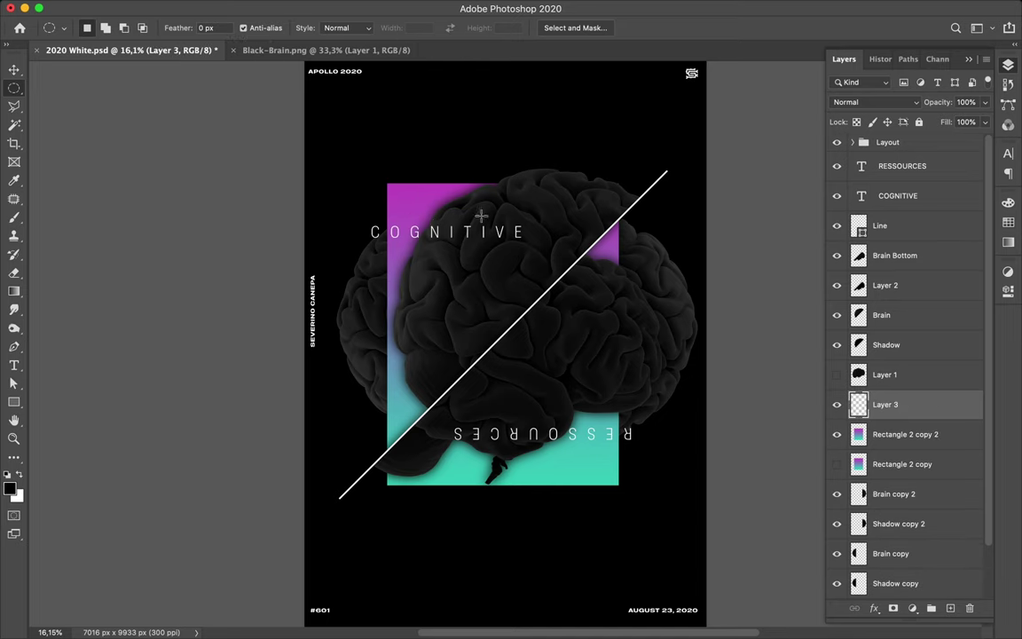
key(v)
drag(391, 172, 363, 120)
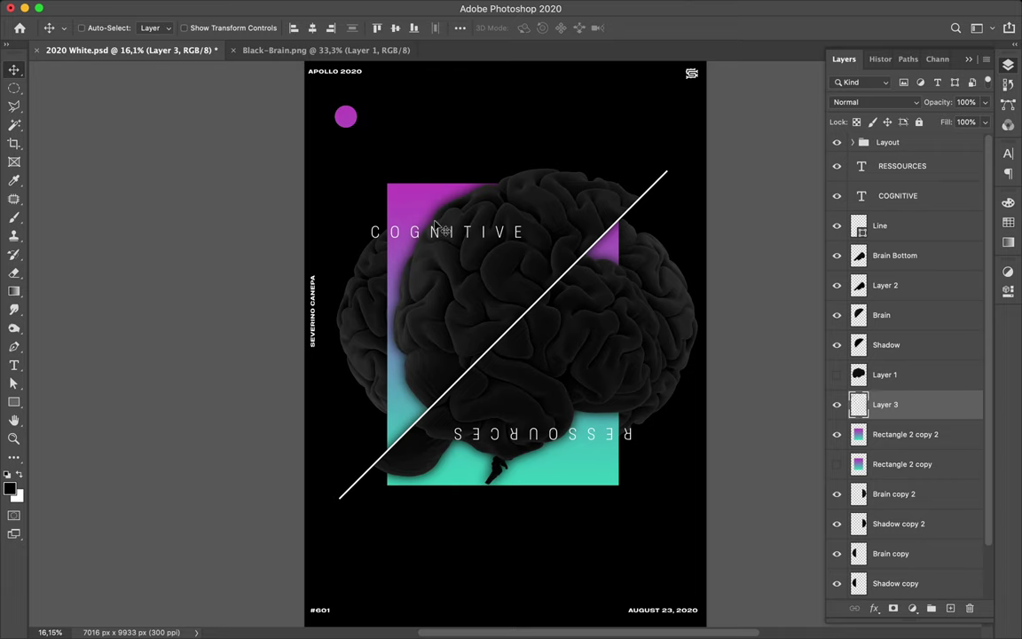
Copy a teal circle from the gradient onto new Layer 4 near the bottom right.
key(m)
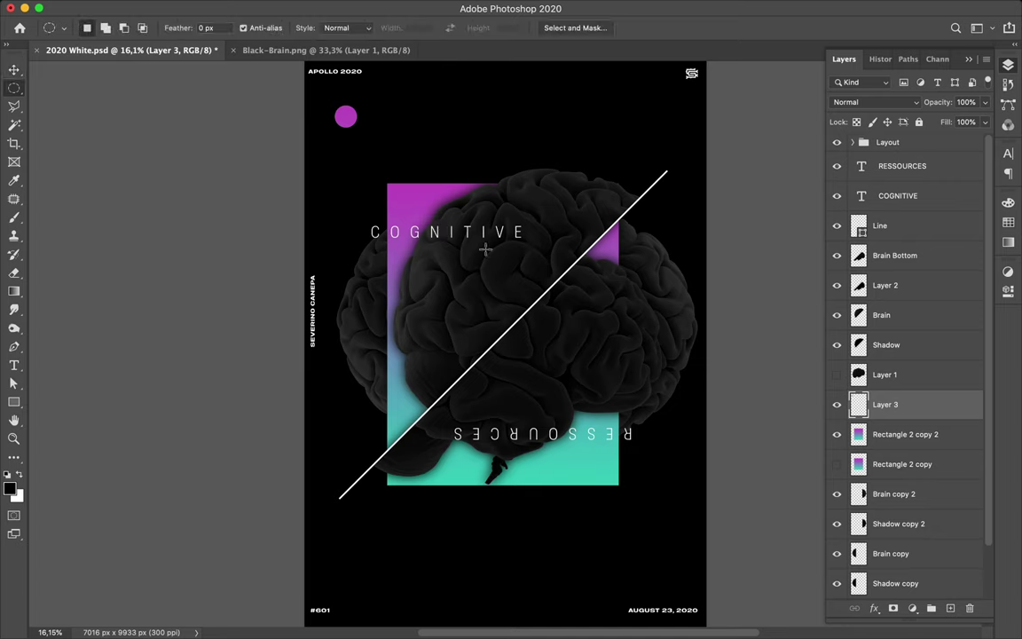
drag(564, 449, 583, 468)
ctrl+click(427, 470)
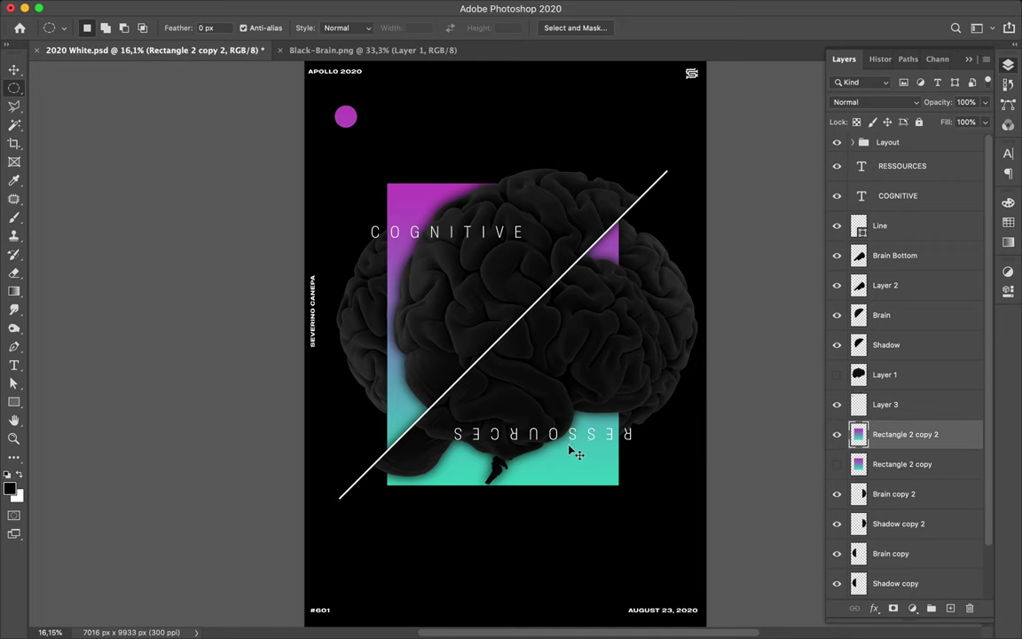
key(ctrl+shift+alt+n)
key(v)
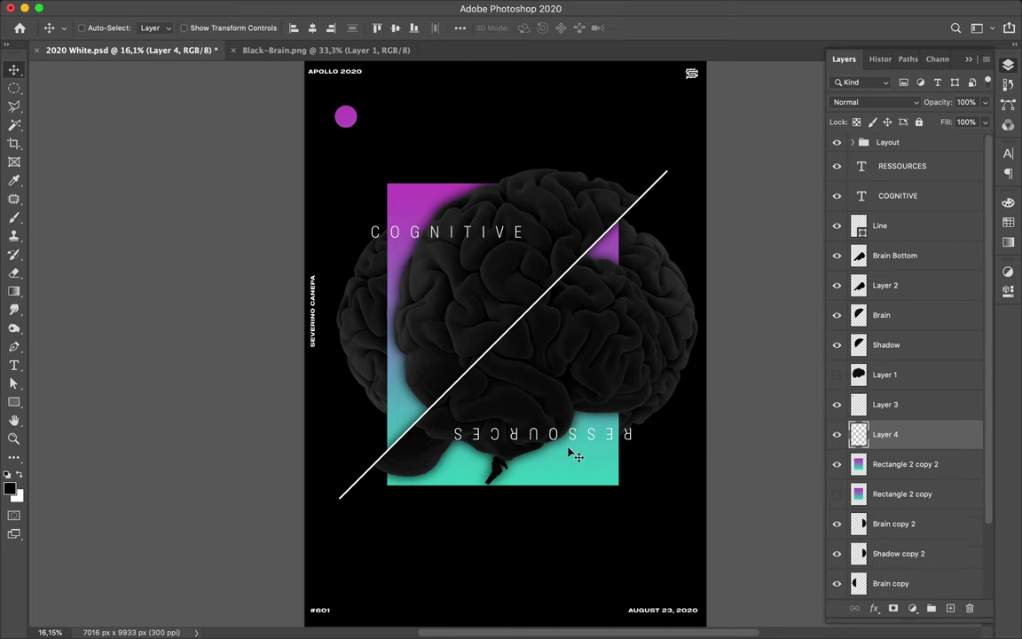
drag(606, 519, 632, 556)
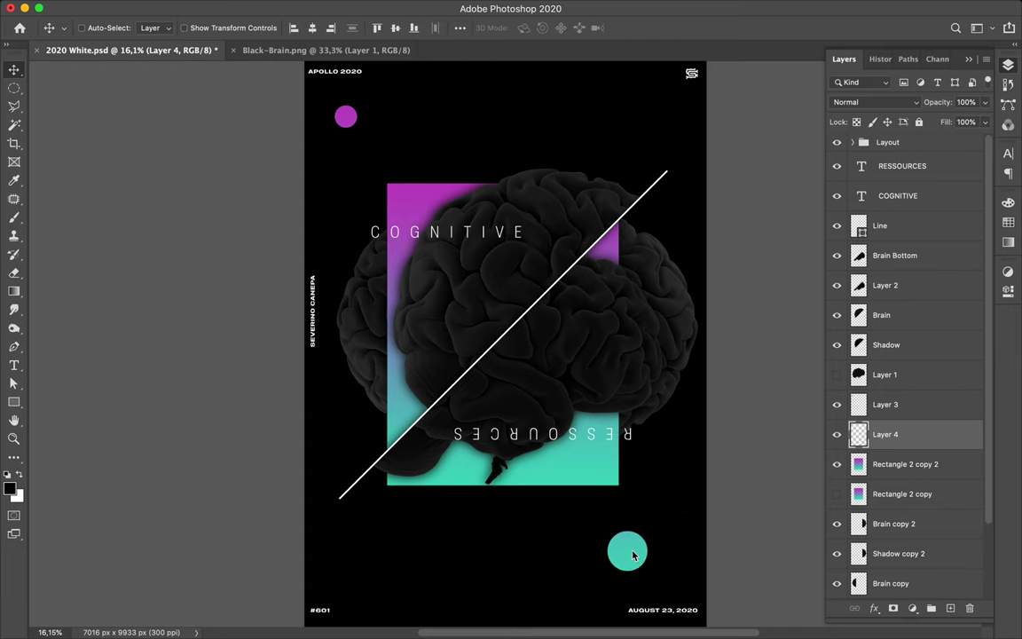
key(ctrl)
ctrl+click(404, 200)
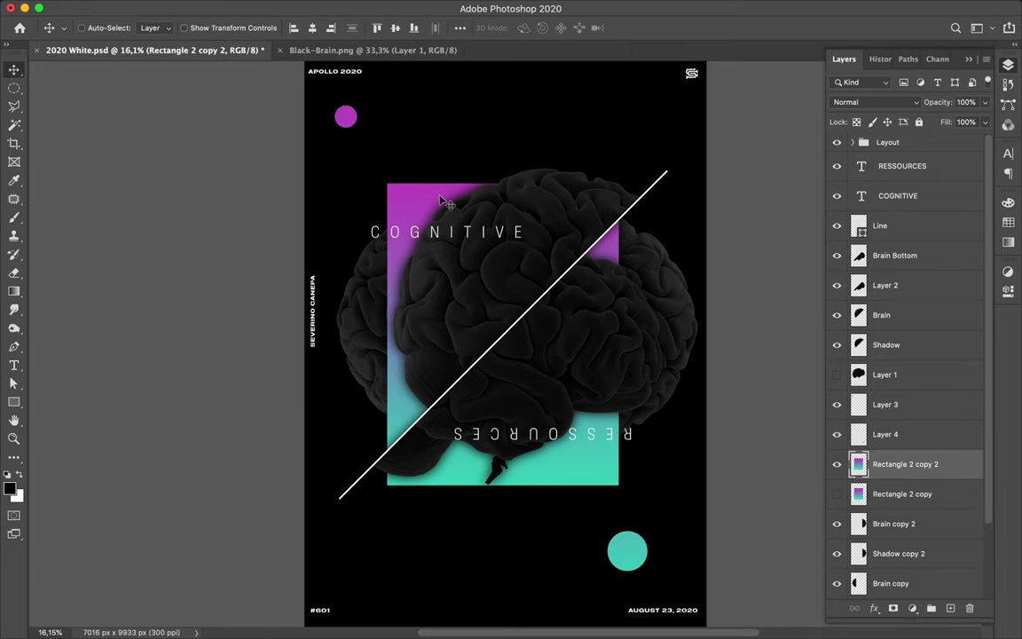
Duplicate Rectangle 2 copy 2 above the brain, shrink it to a small square, and centre it over the line.
drag(888, 453, 881, 253)
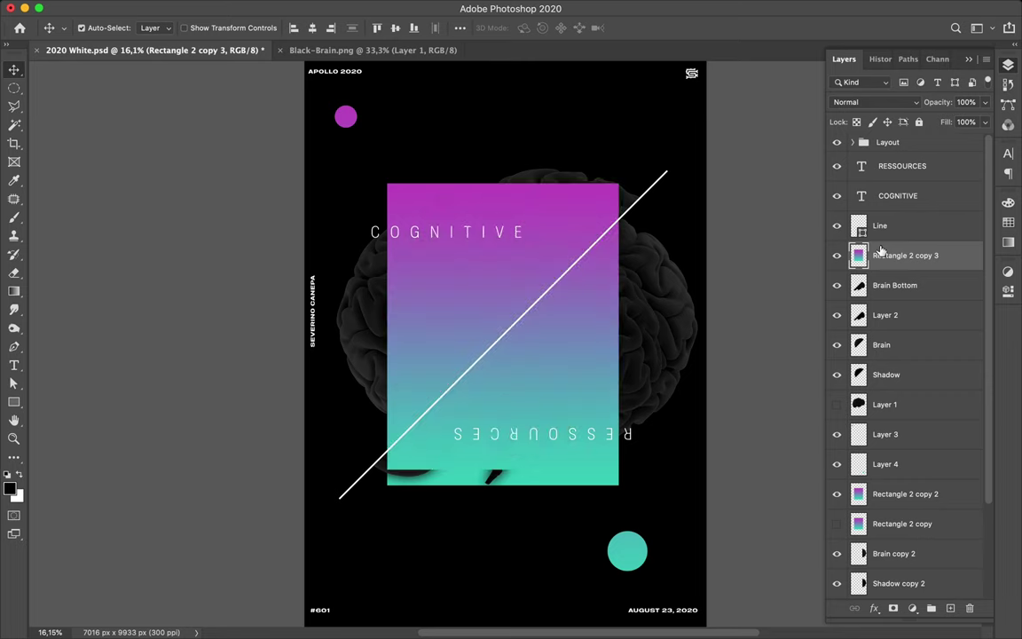
key(ctrl+t)
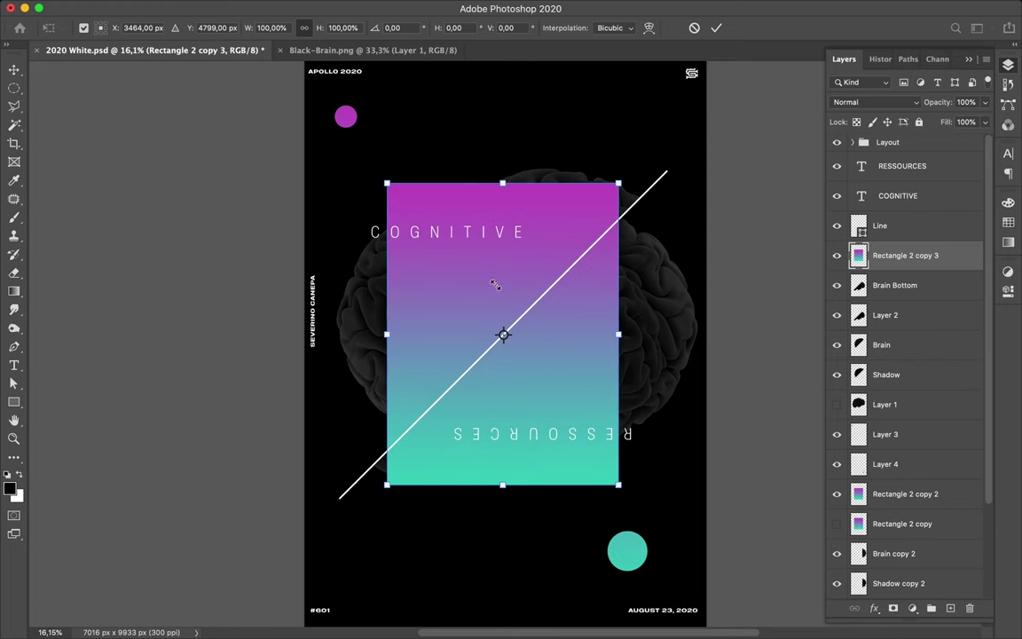
drag(387, 183, 494, 285)
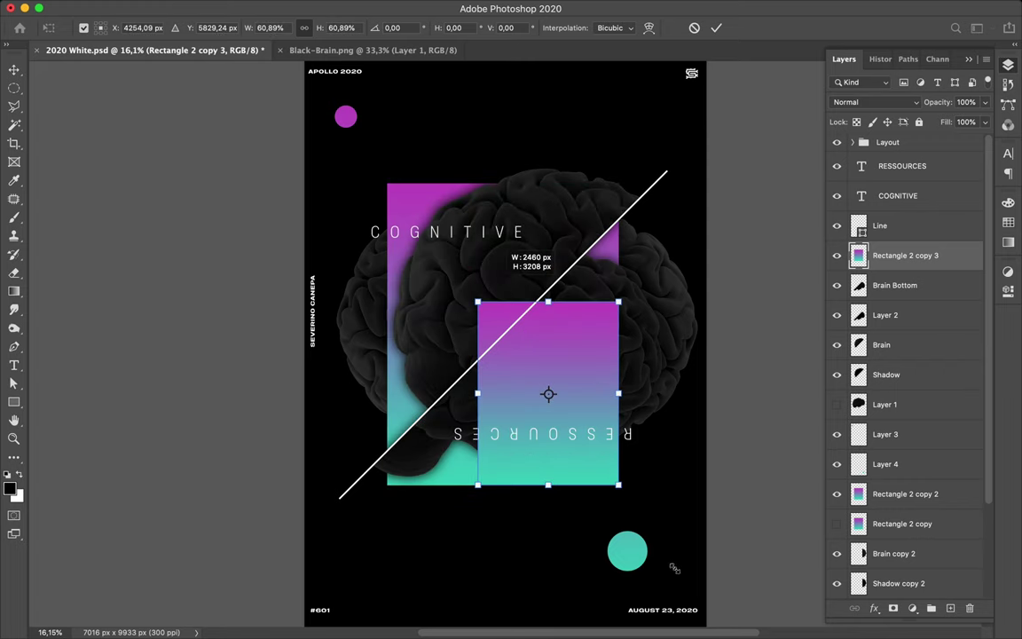
drag(619, 486, 565, 418)
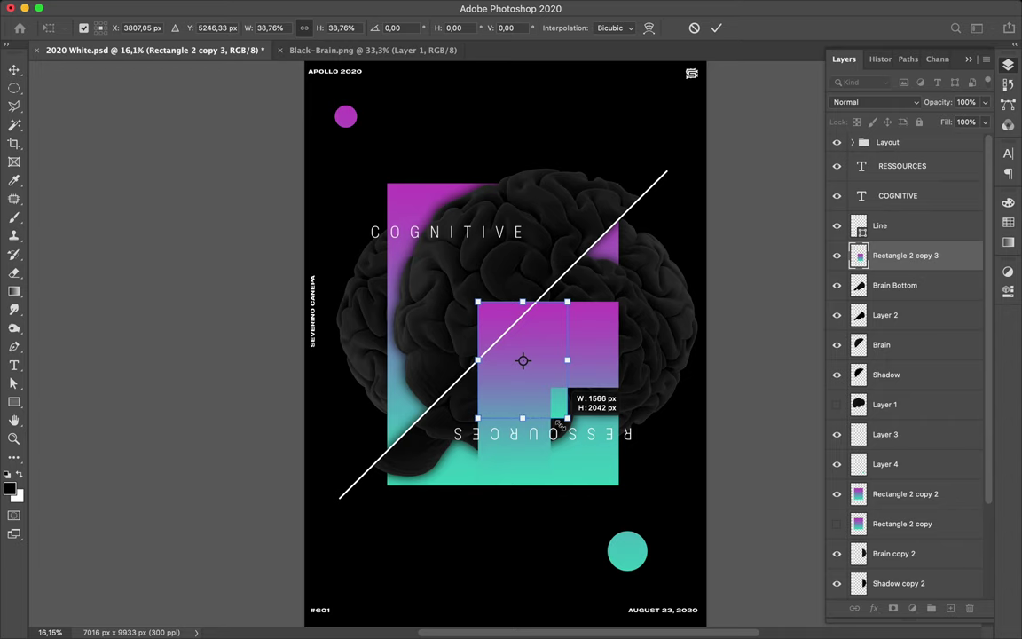
drag(558, 426, 564, 382)
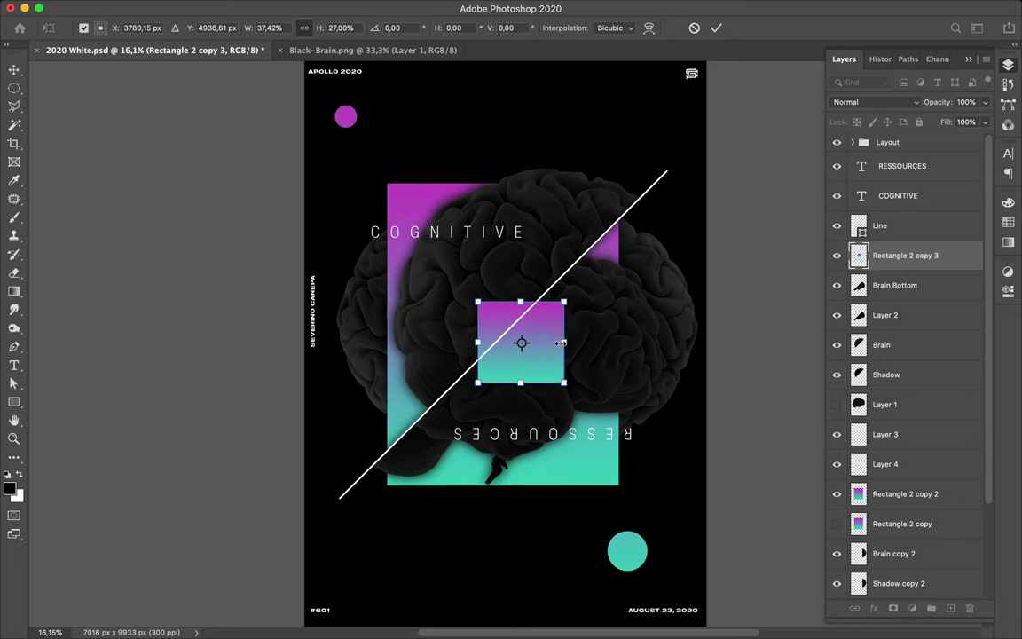
drag(561, 342, 550, 338)
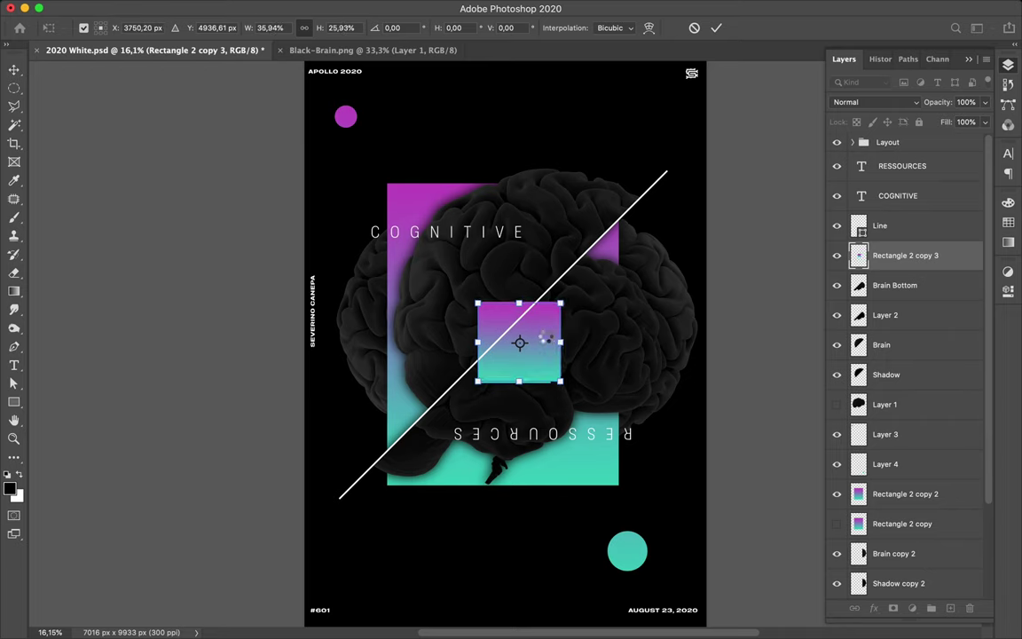
key(Return)
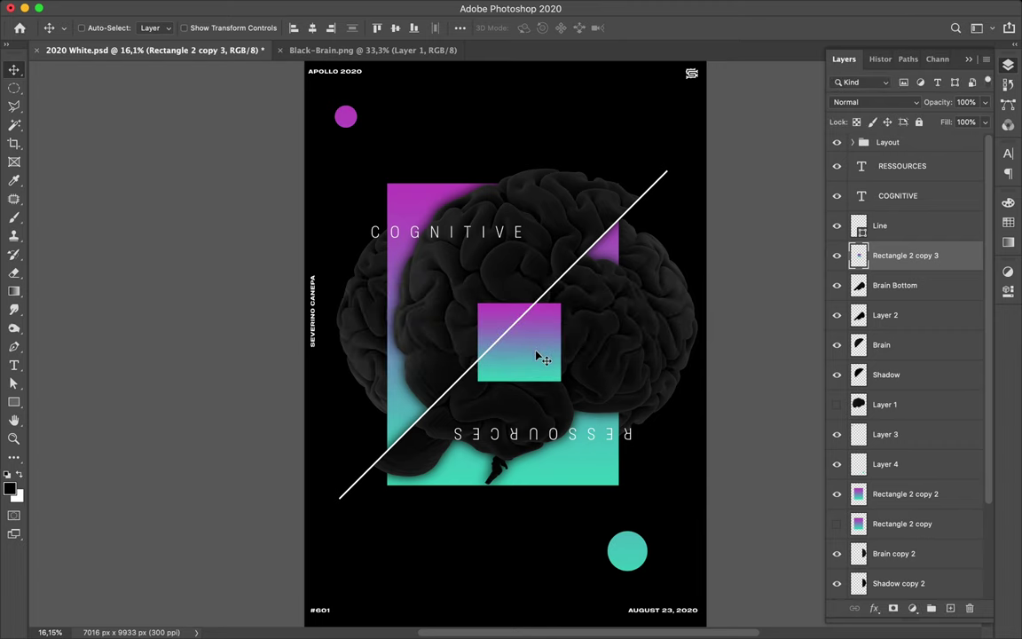
drag(535, 348, 544, 331)
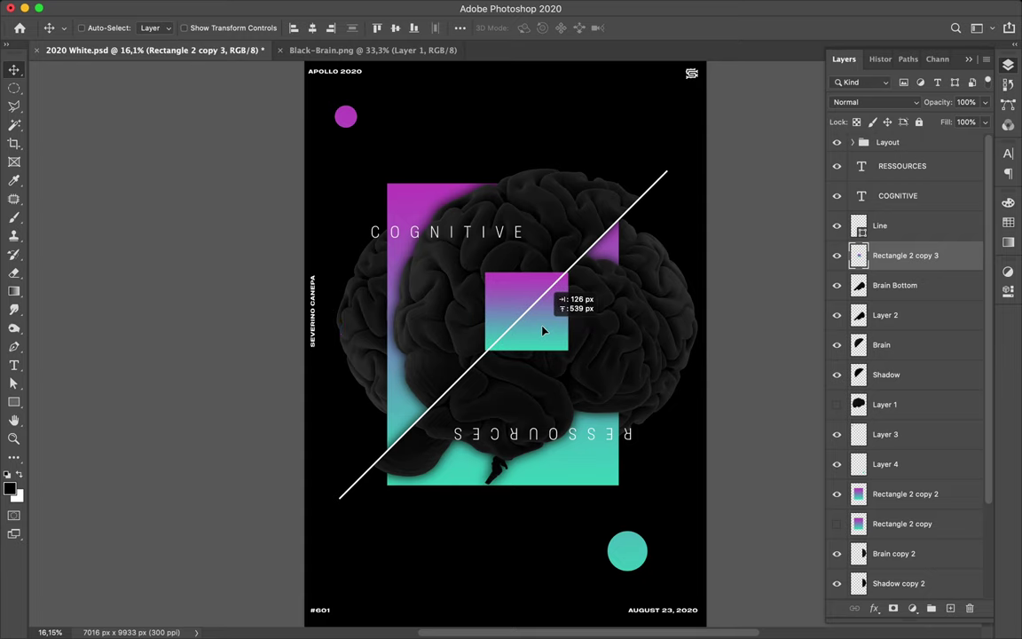
drag(544, 331, 544, 331)
Narrow Rectangle 2 copy 3 to about 94.6% width, roughly 1373 × 1366 px.
scroll(547, 333, up, 1)
scroll(547, 332, up, 1)
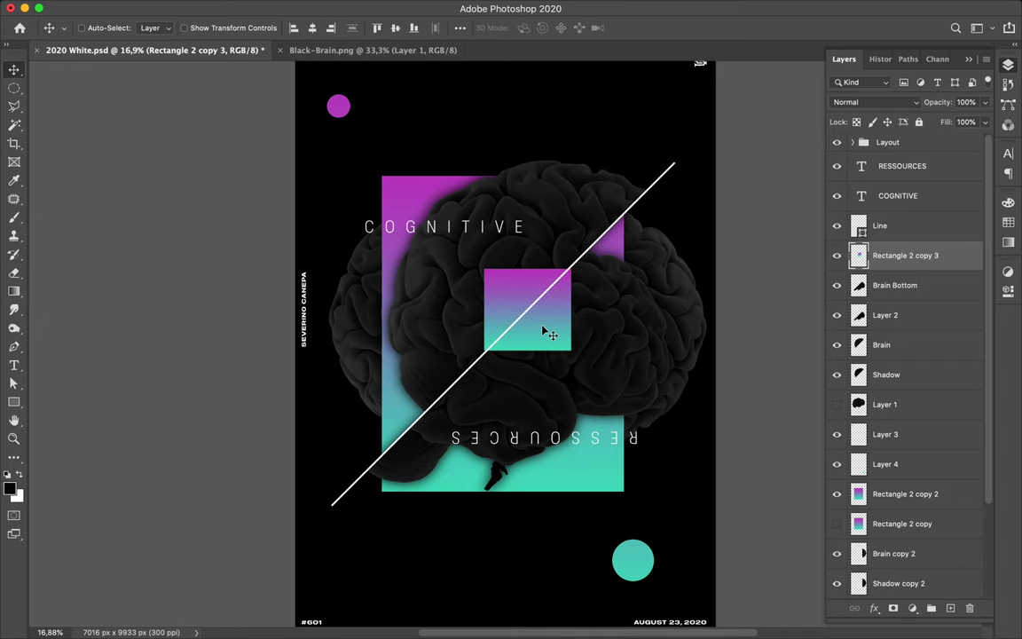
scroll(547, 333, up, 1)
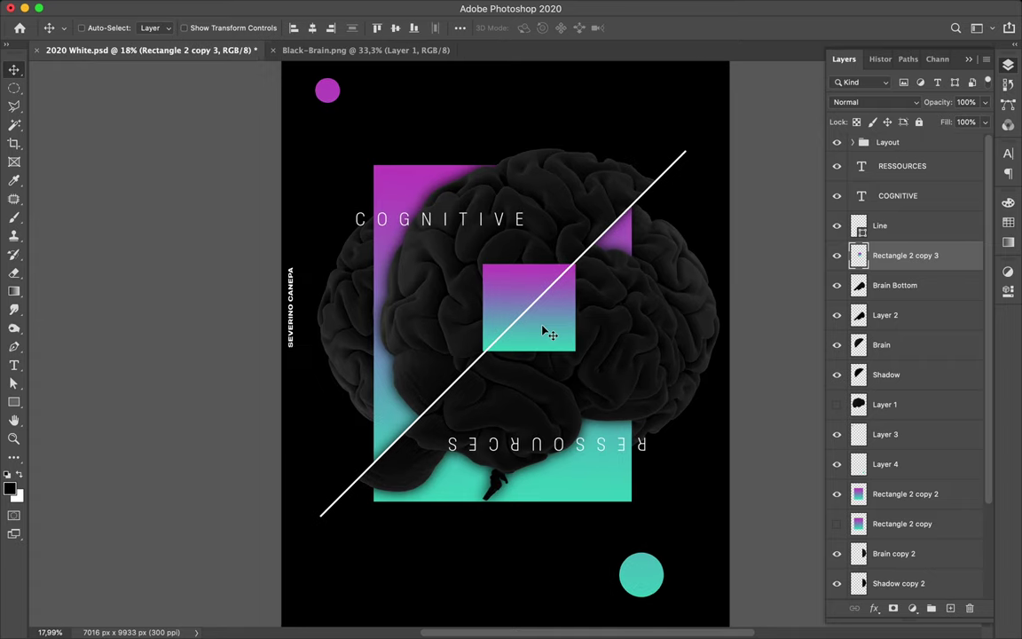
scroll(547, 333, up, 5)
scroll(547, 333, up, 2)
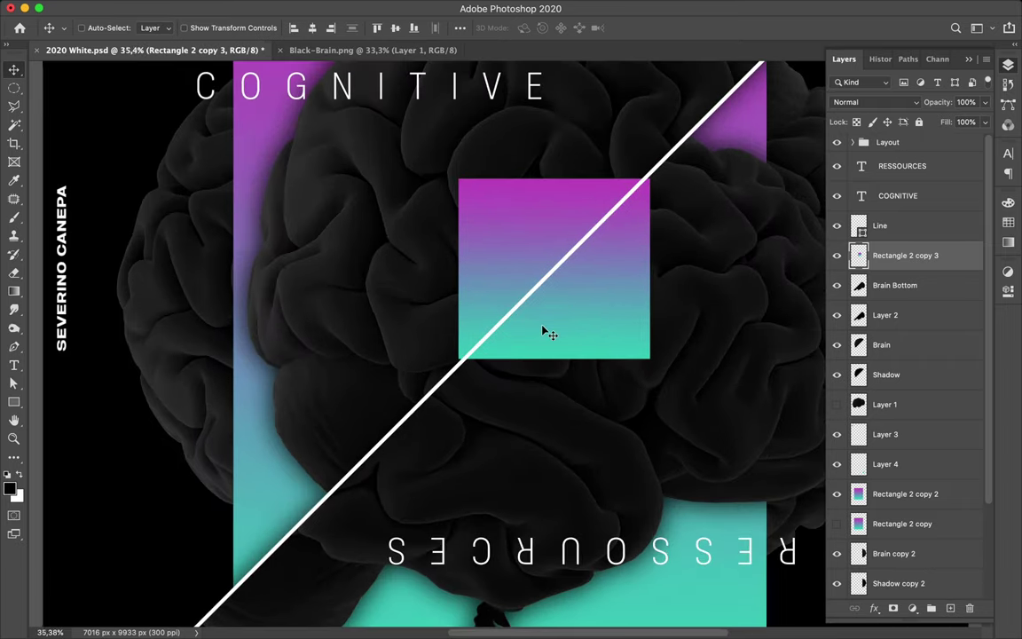
key(ctrl)
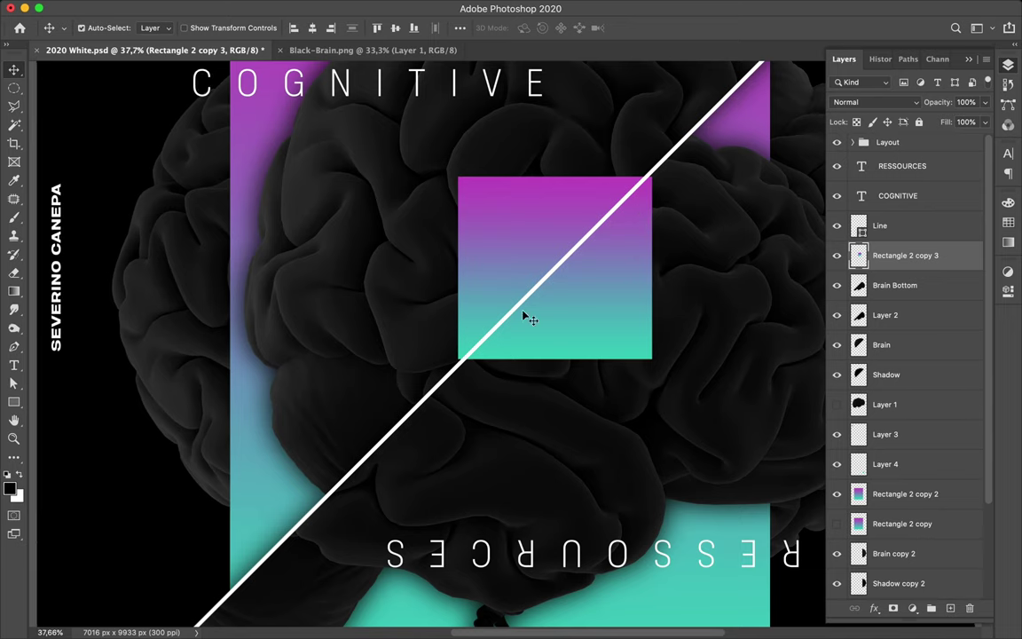
key(ctrl+t)
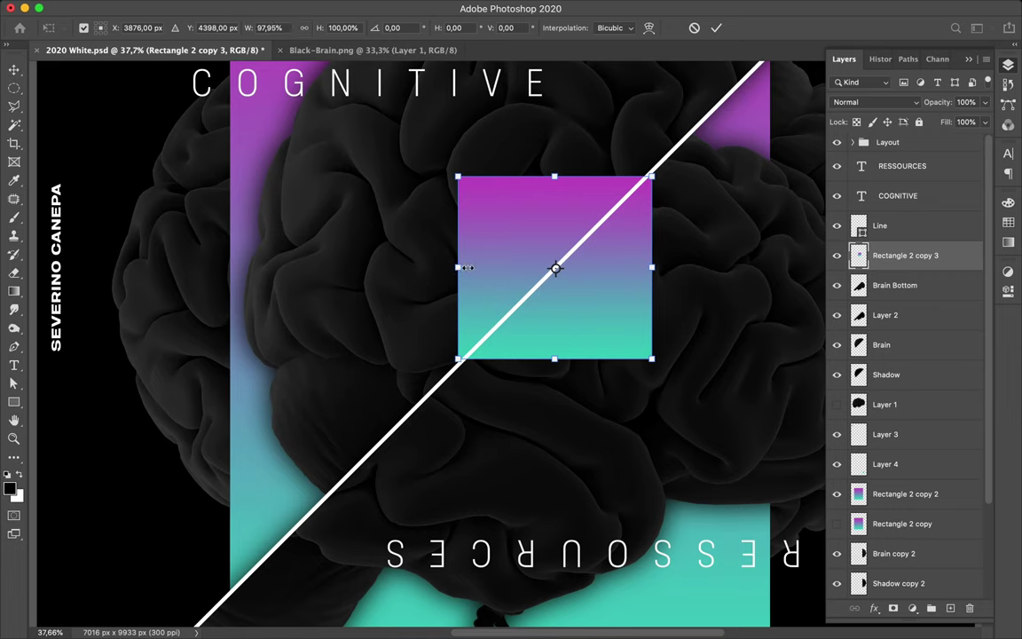
drag(461, 267, 466, 268)
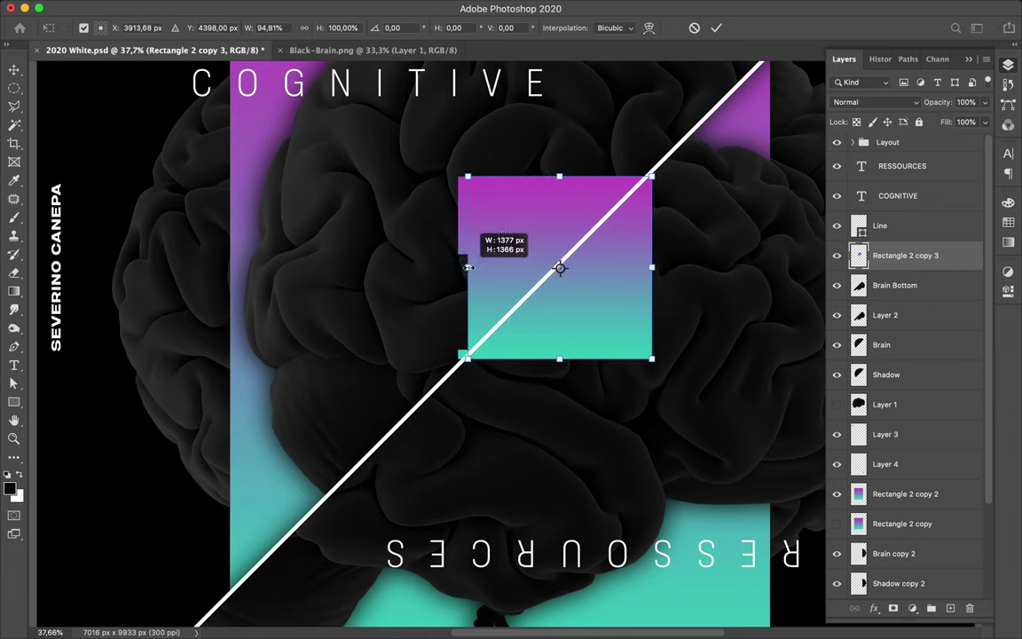
drag(466, 267, 463, 267)
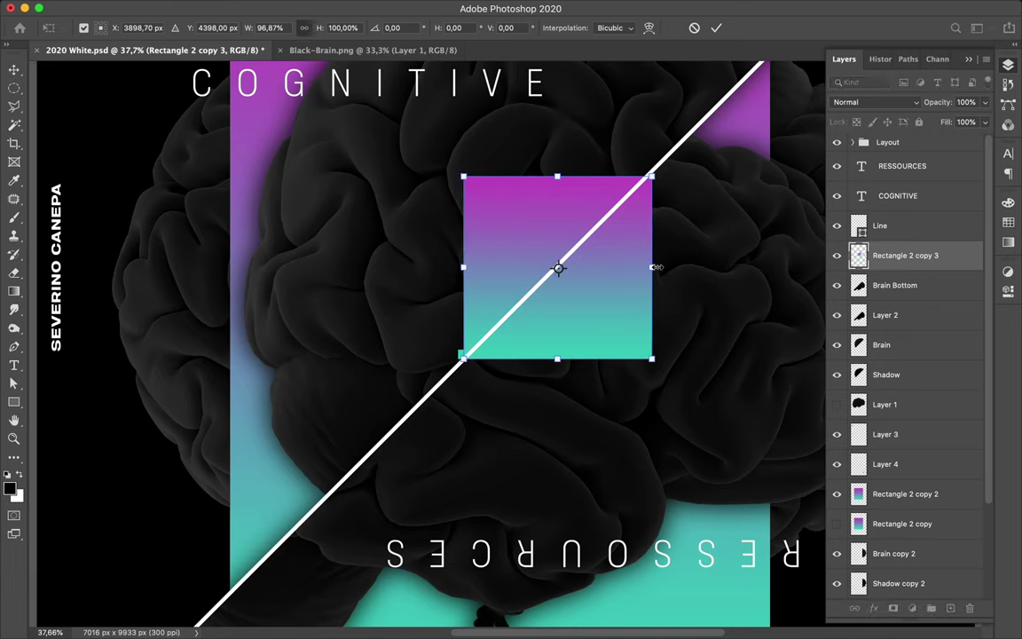
drag(652, 267, 647, 268)
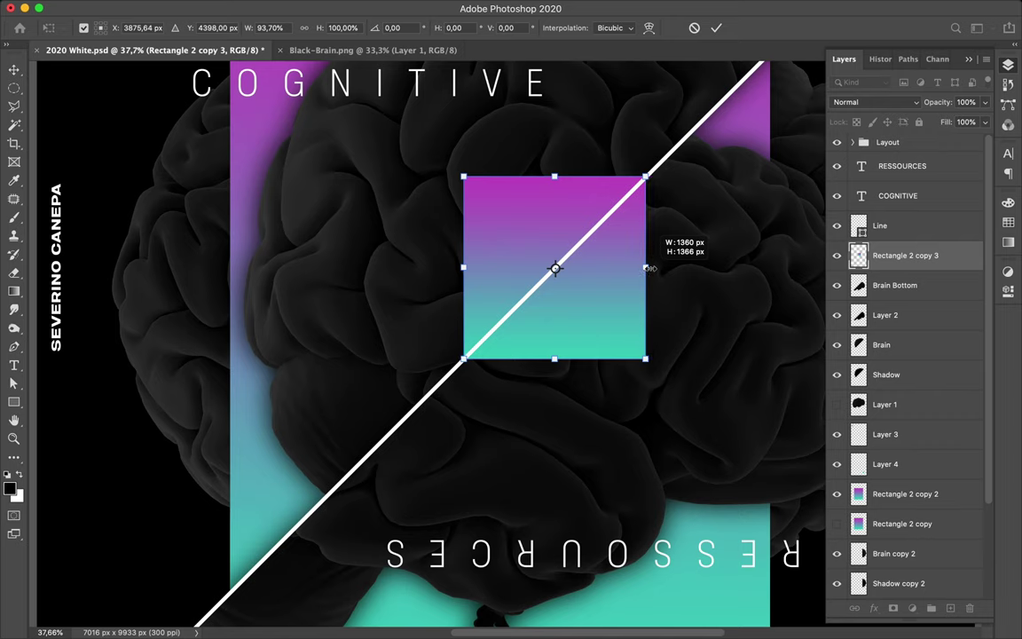
drag(647, 268, 649, 268)
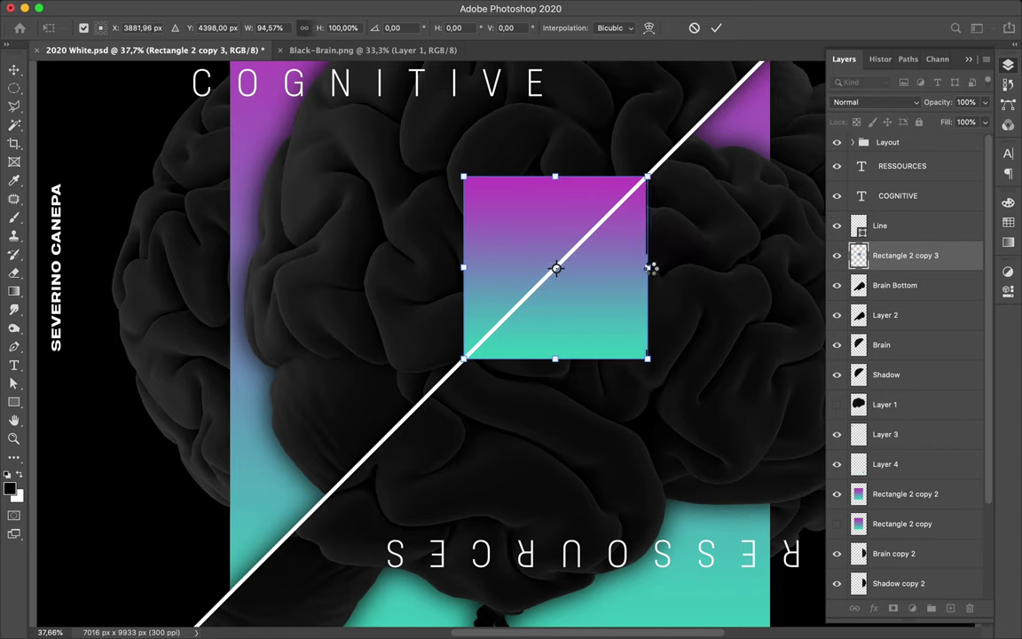
drag(648, 267, 657, 277)
key(Return)
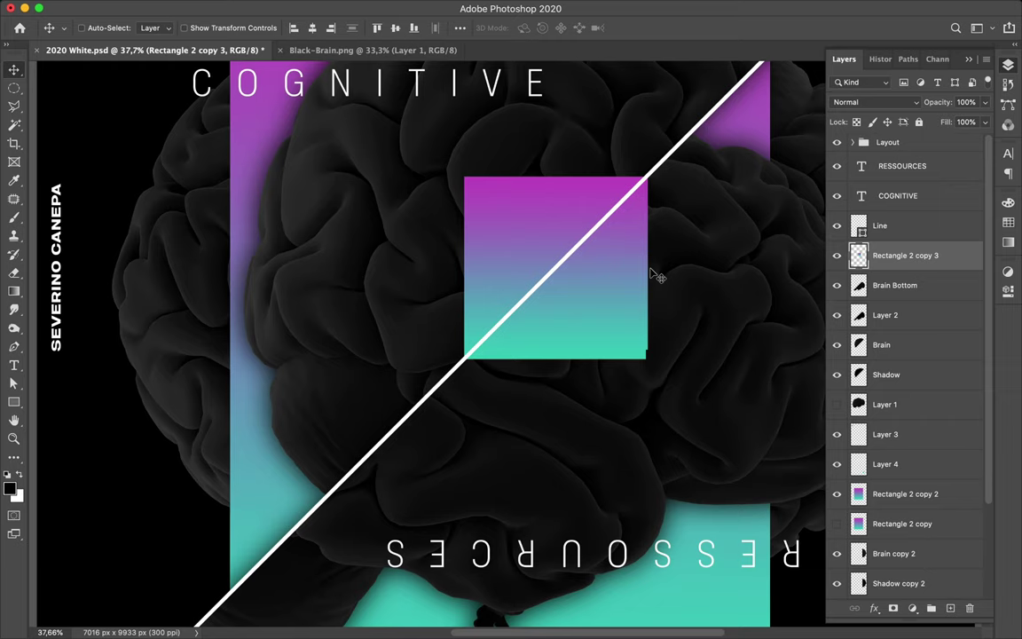
Cut the square's lower-right half along the diagonal onto Layer 5 and reposition it.
click(654, 172)
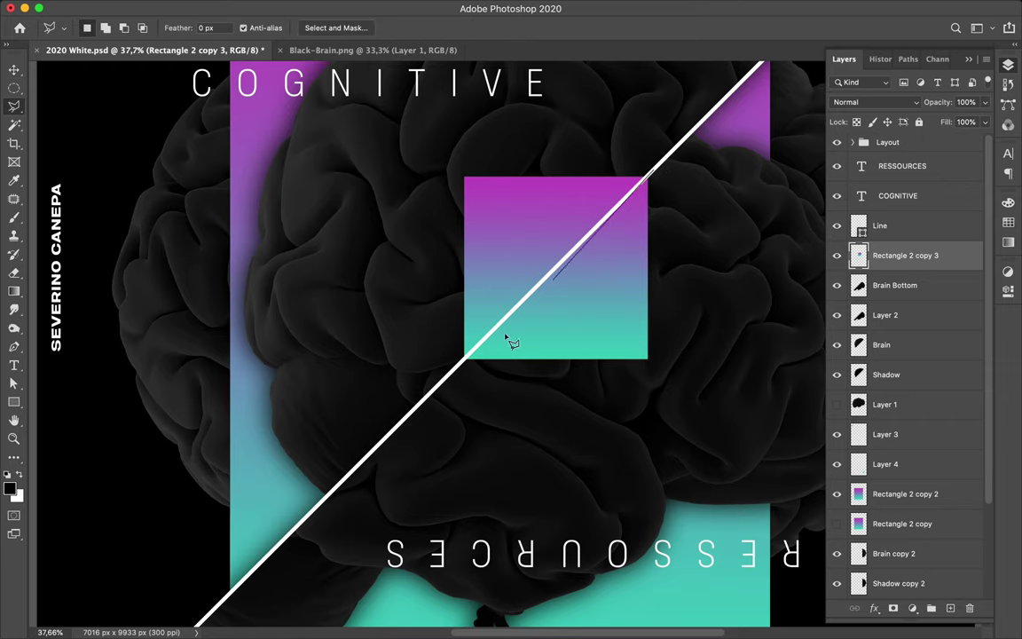
click(448, 375)
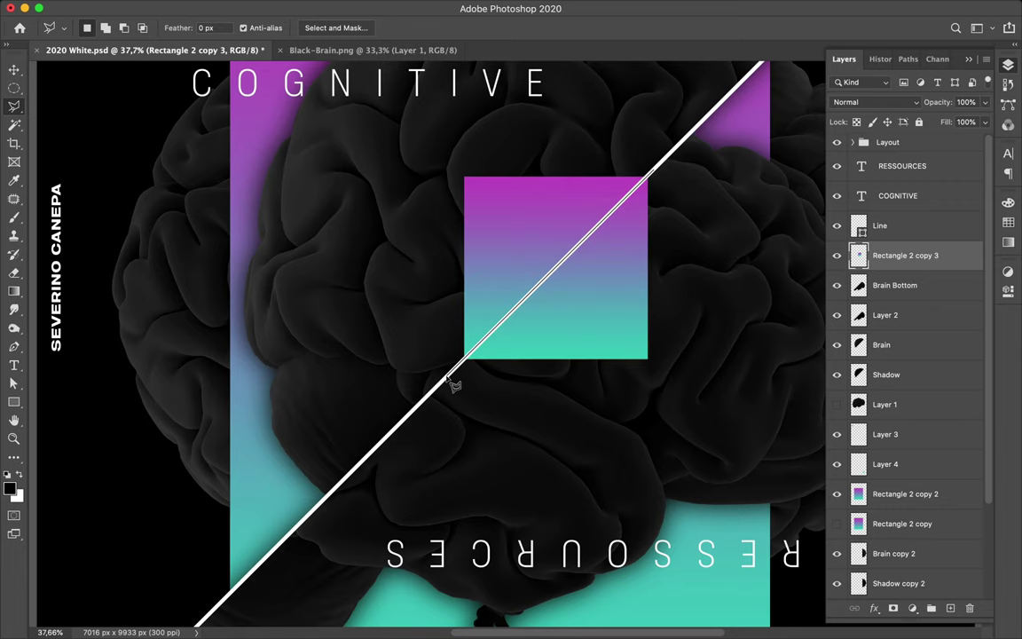
click(676, 376)
click(665, 181)
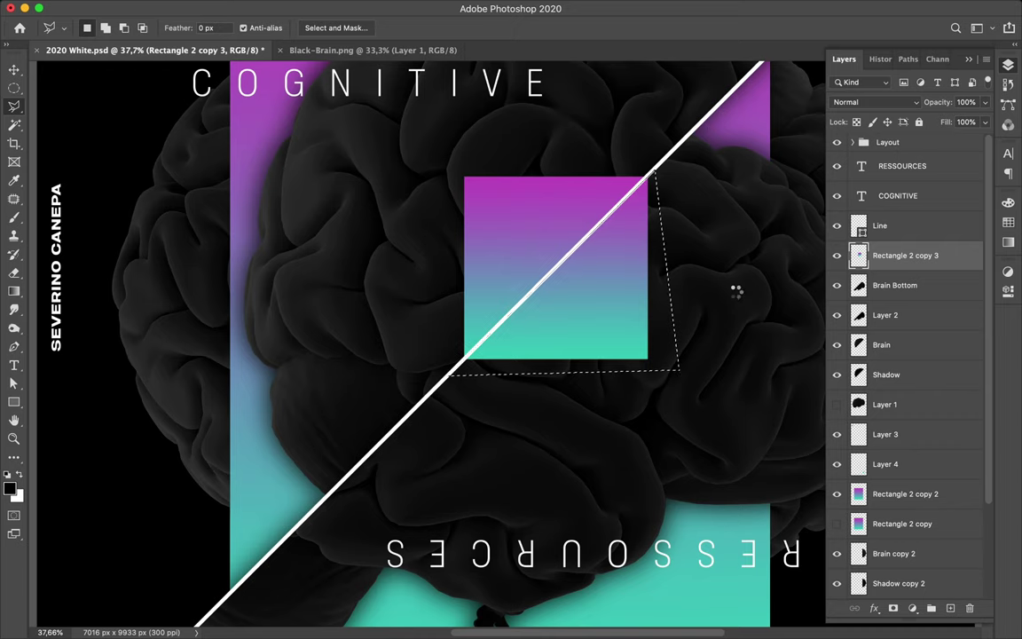
key(Delete)
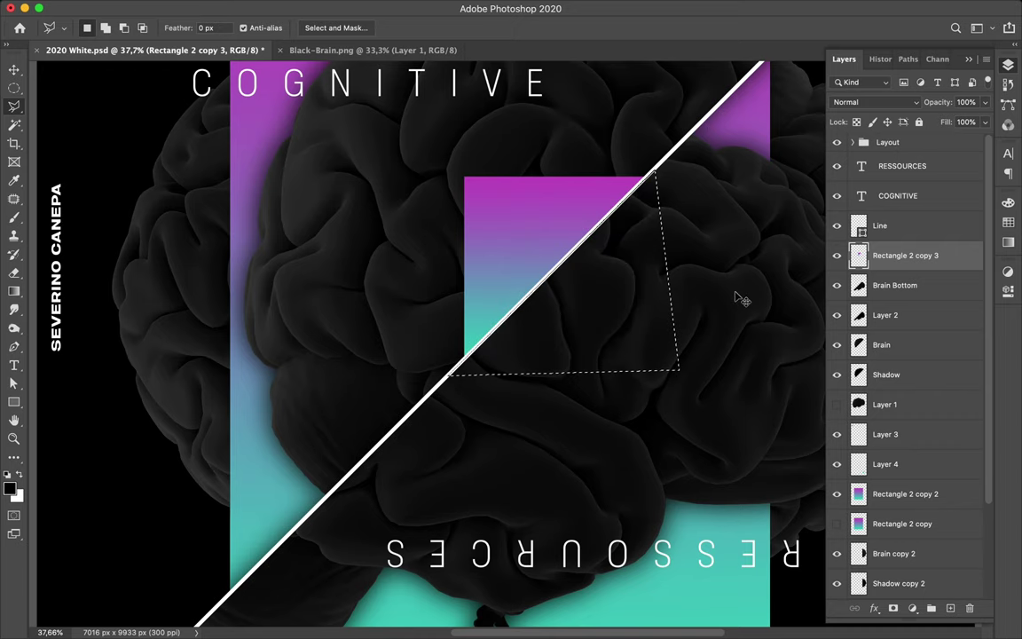
key(ctrl+d)
key(ctrl+v)
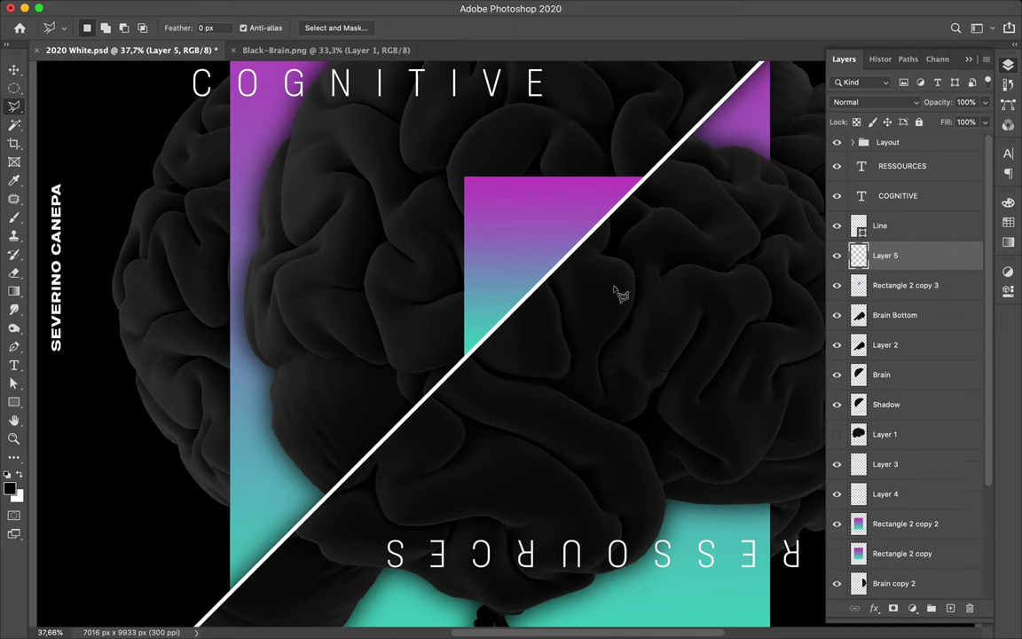
key(v)
drag(621, 295, 627, 291)
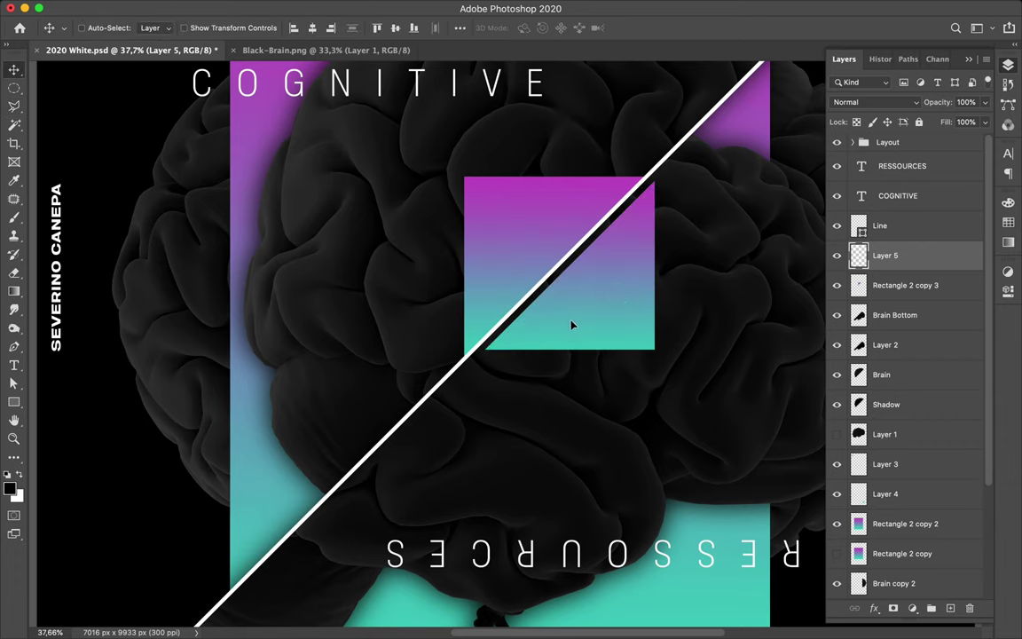
Shift the lower half on Layer 5 down and left along the diagonal.
key(shift+Down)
key(shift+Down)
key(shift+Down)
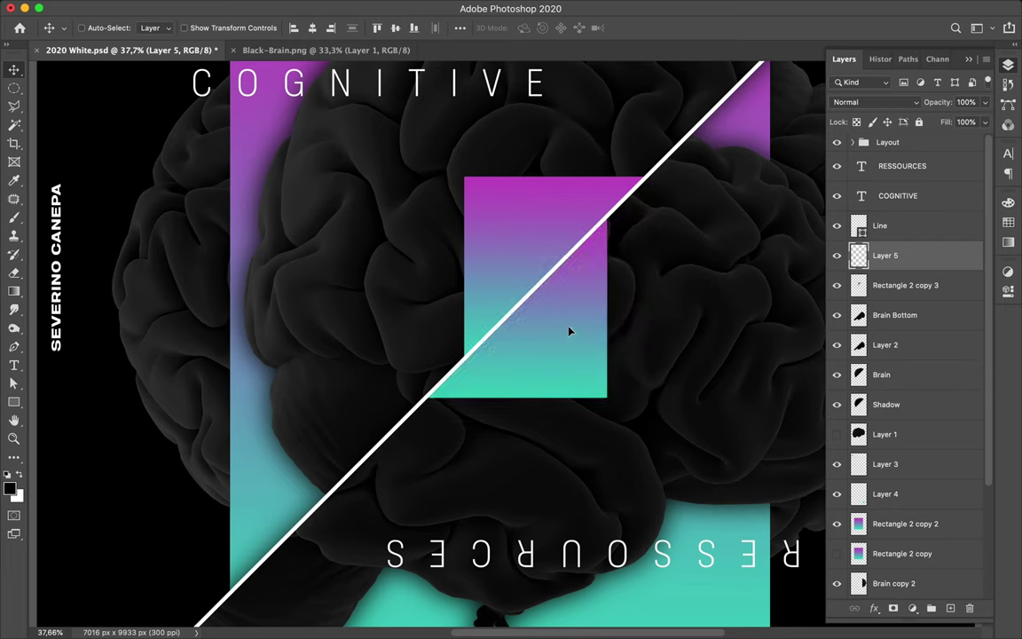
key(shift+Left)
key(shift+Left)
key(shift+Left)
key(shift+Down)
key(shift+Left)
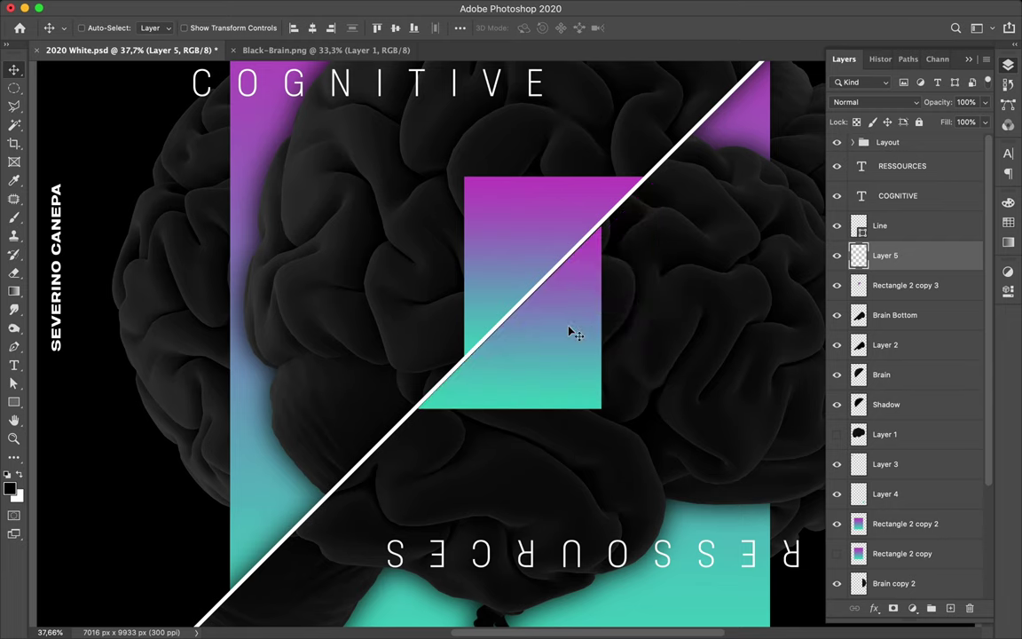
Shift the upper half on Rectangle 2 copy 3 up and right.
ctrl+click(520, 258)
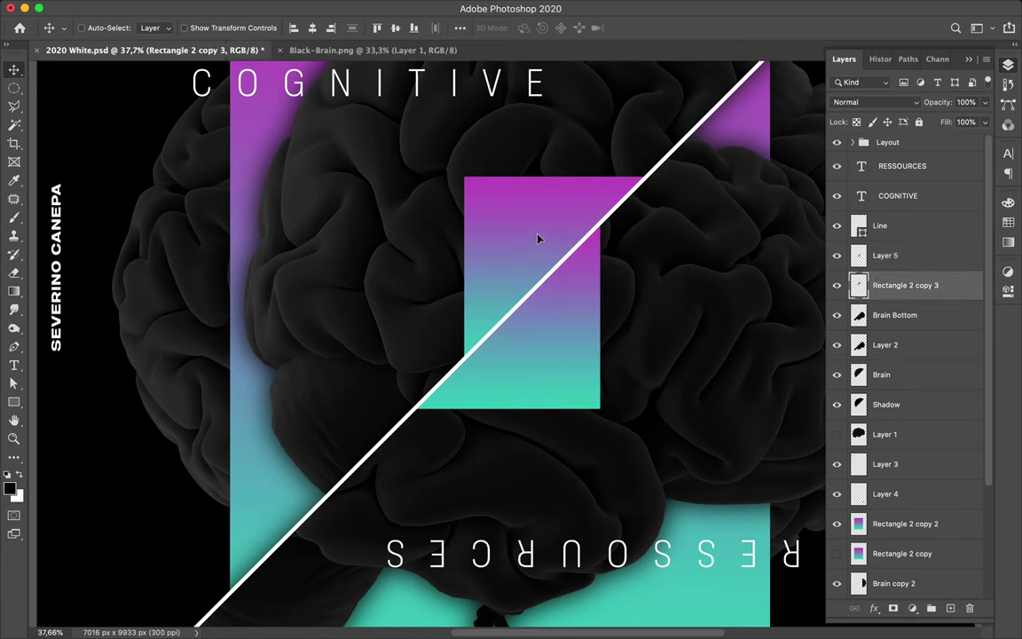
key(shift+Up)
key(shift+Right)
key(shift+Up)
key(shift+Right)
key(shift+Up)
key(shift+Right)
key(shift+Up)
key(shift+Right)
key(shift+Up)
key(shift+Right)
key(shift+Up)
key(shift+Right)
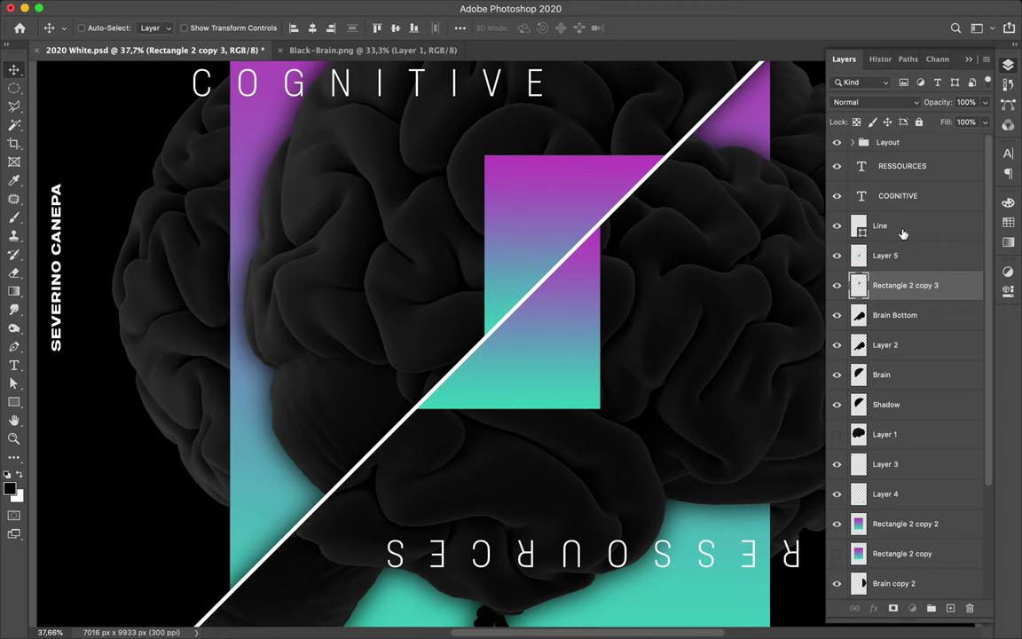
click(934, 229)
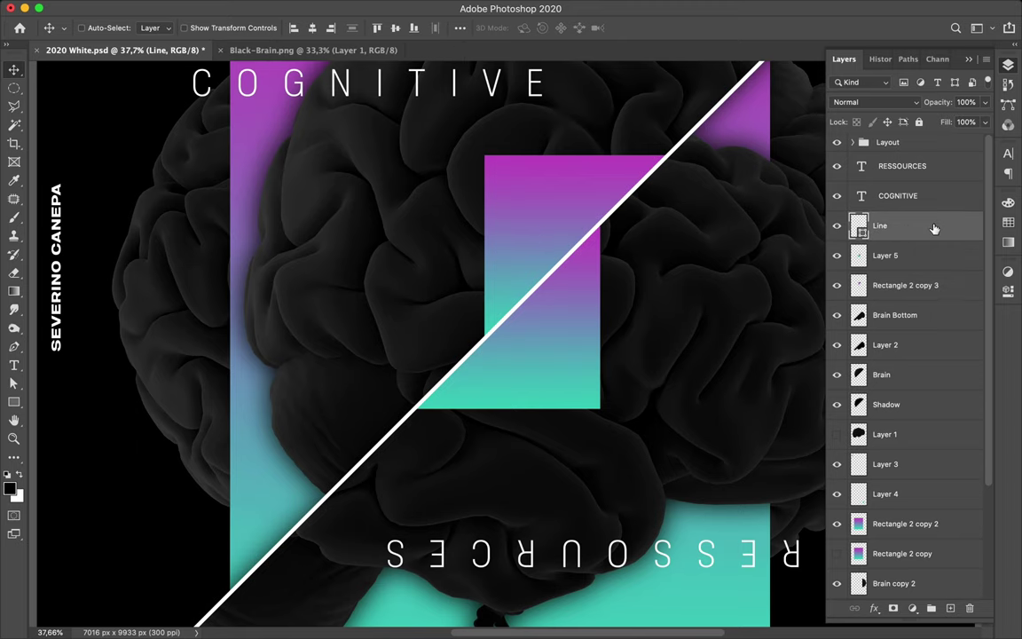
Rasterize the diagonal Line layer and fit the poster in the window.
right_click(934, 229)
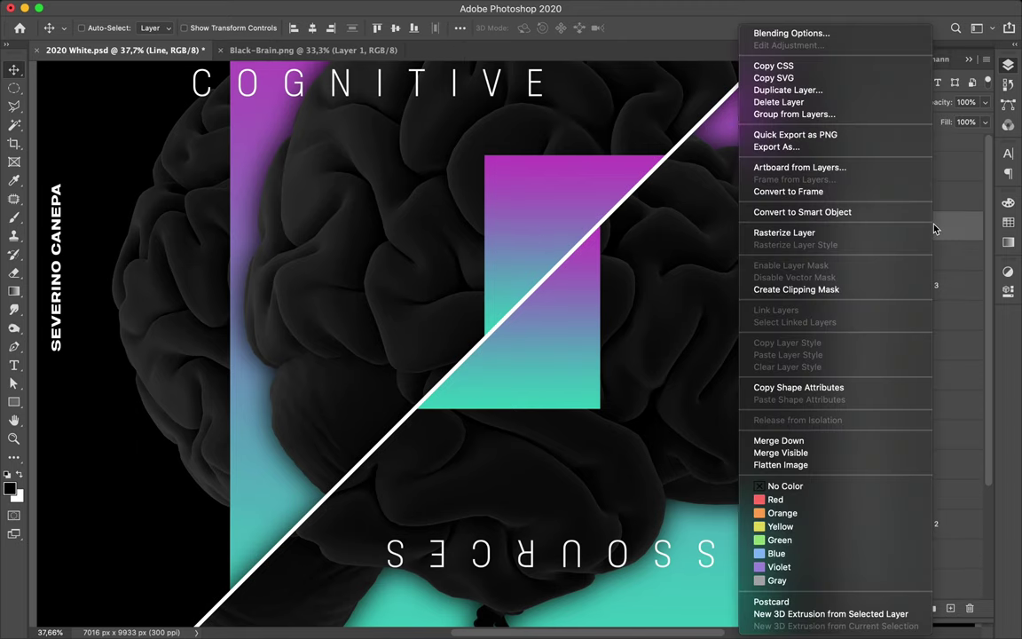
click(818, 235)
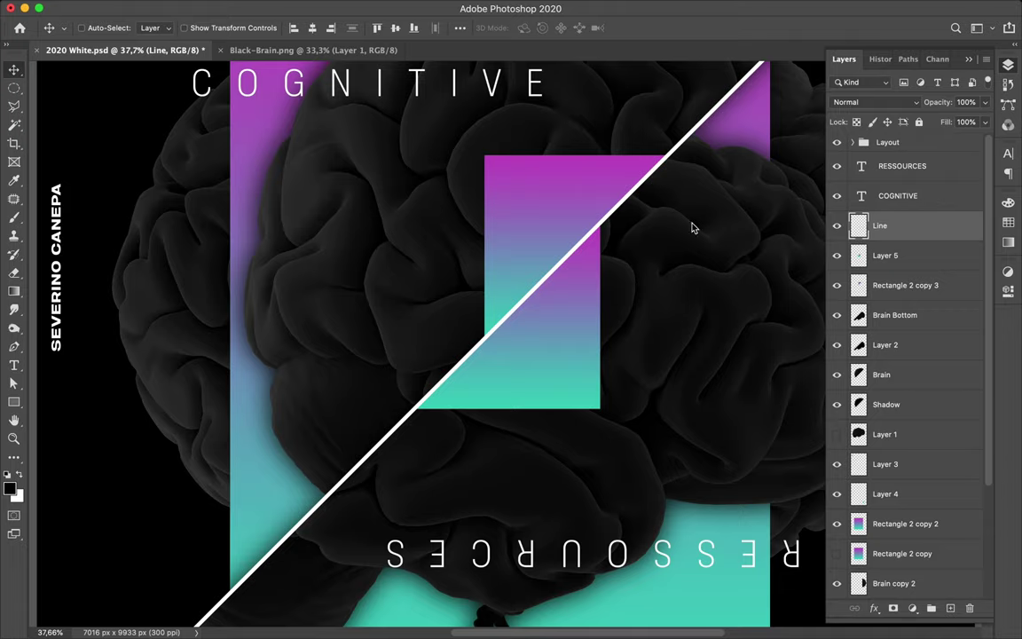
key(ctrl+0)
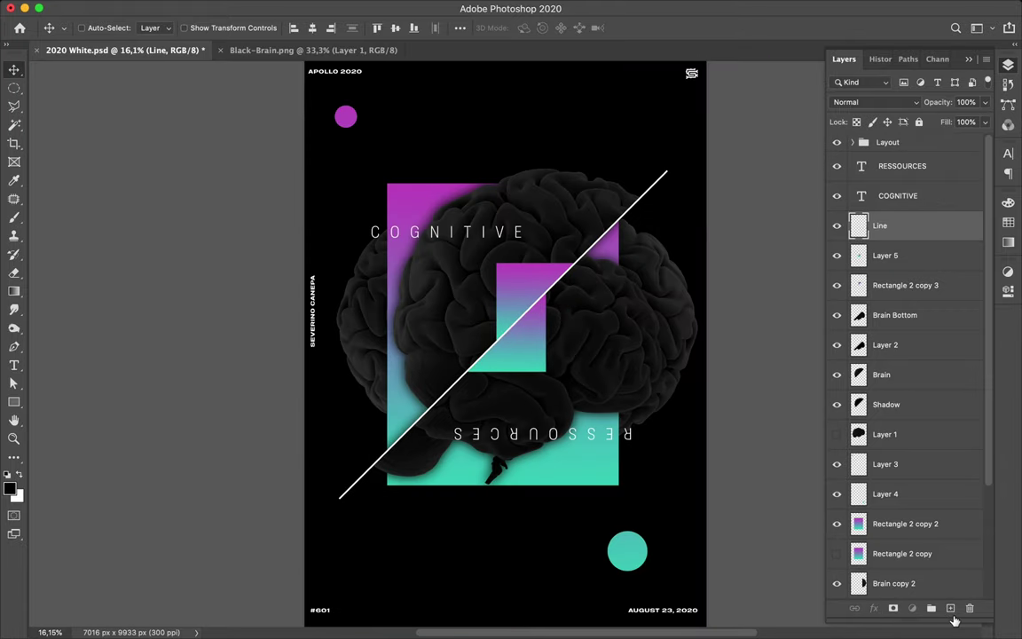
Add an empty Layer 6 above Layer 5 and load the diagonal line's selection.
click(885, 256)
key(ctrl+shift+alt+n)
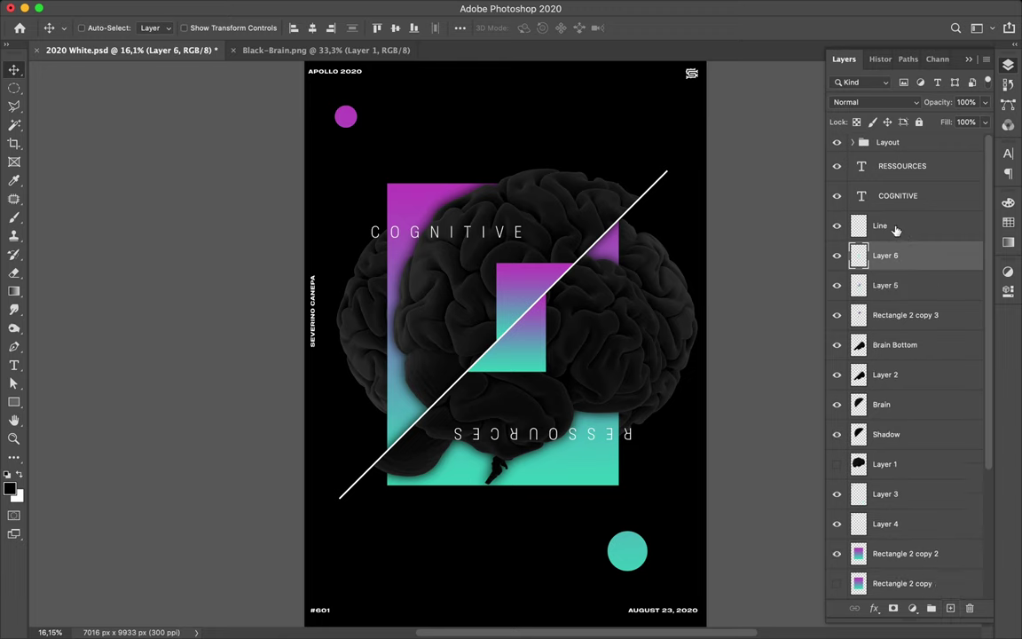
key(ctrl)
ctrl+click(859, 227)
key(b)
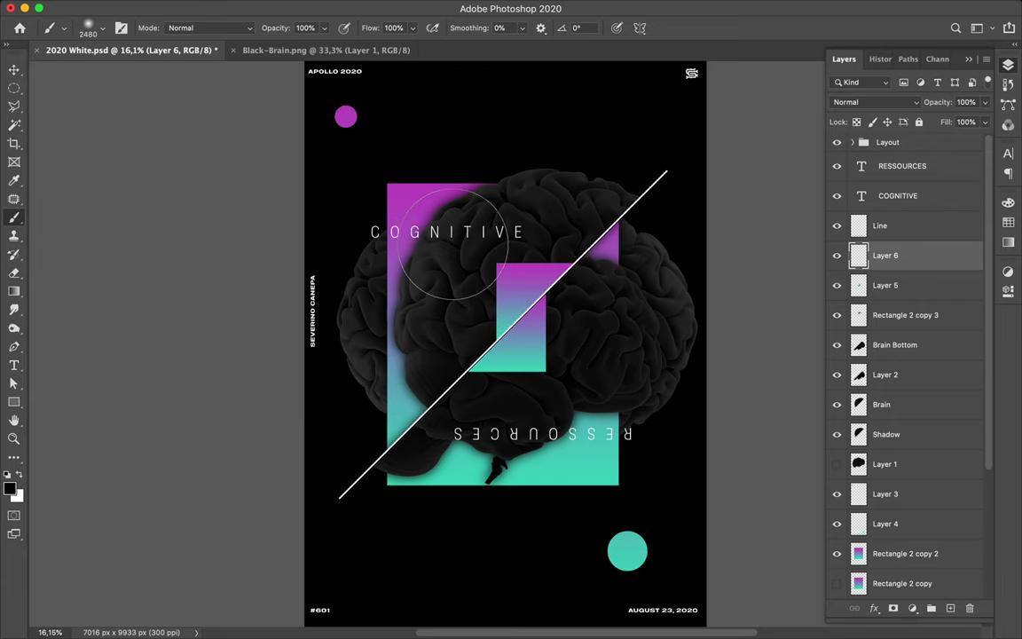
key(m)
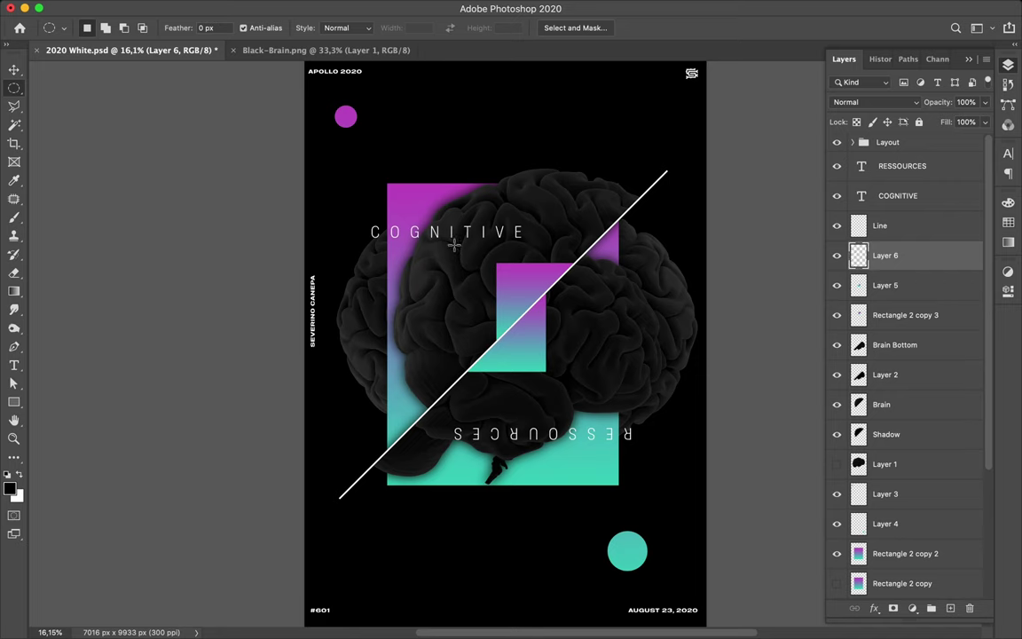
key(v)
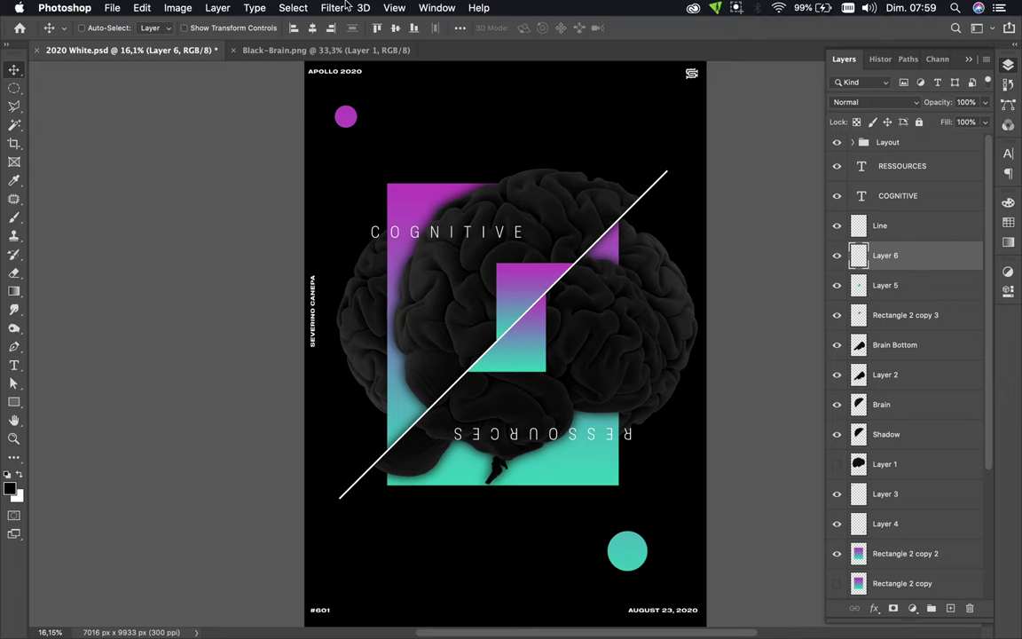
Apply a Gaussian Blur with radius 50,1 pixels to Layer 6.
mouse_move(342, 7)
click(340, 9)
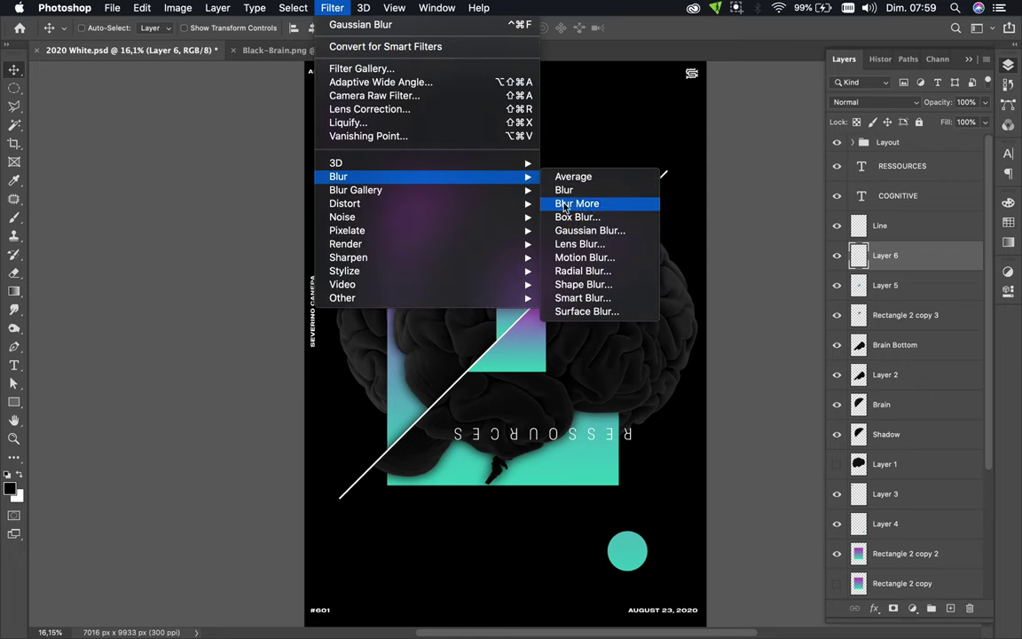
mouse_move(338, 177)
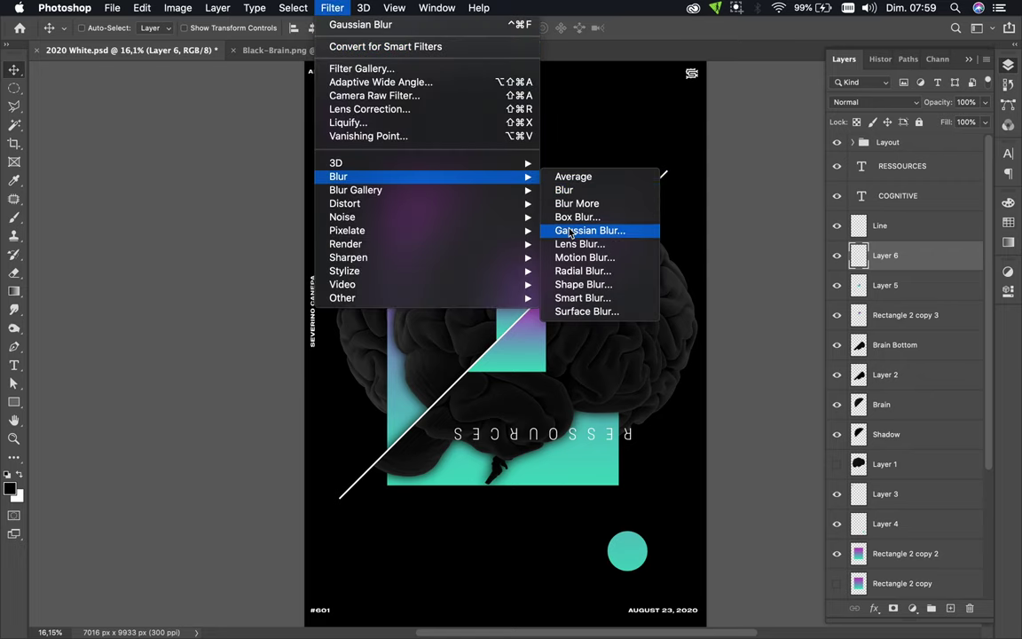
click(571, 231)
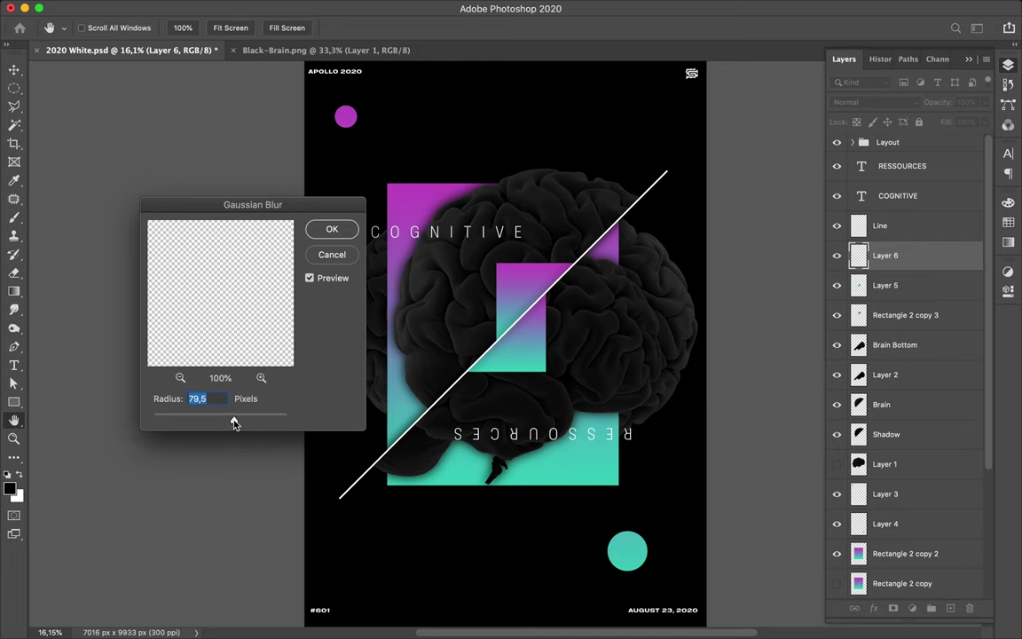
drag(234, 422, 227, 423)
click(336, 233)
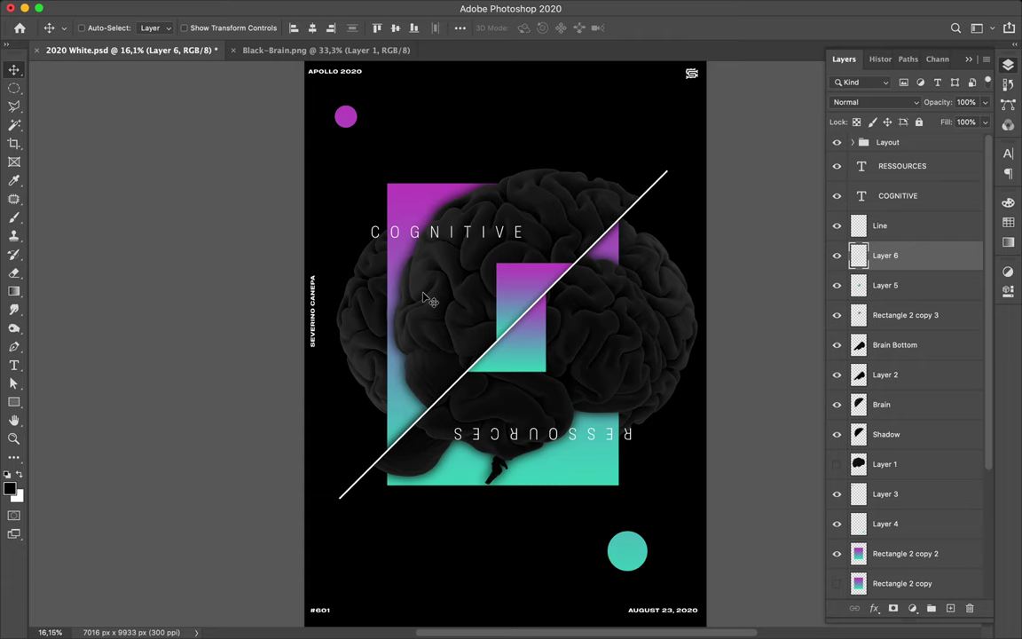
Enable Auto-Select, save the poster PSD, and stop the screen recording.
key(super)
key(super+s)
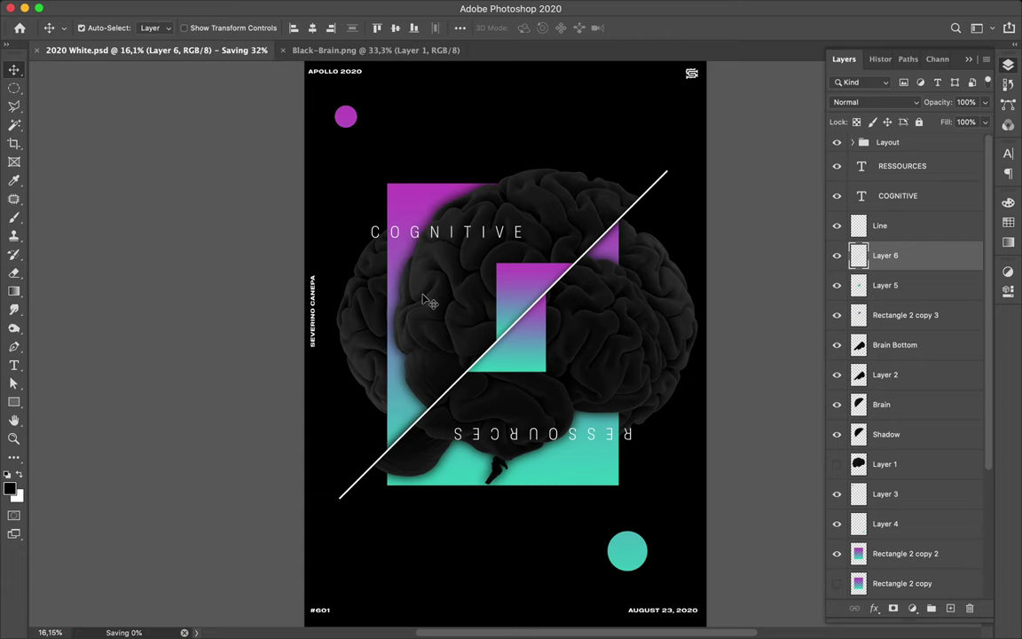
key(F2)
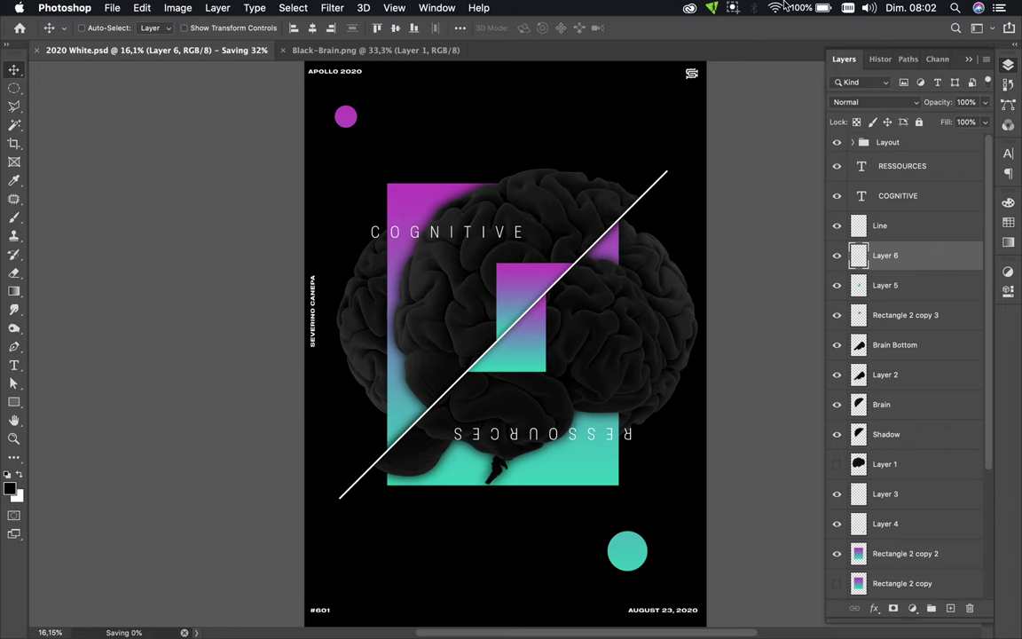
click(733, 8)
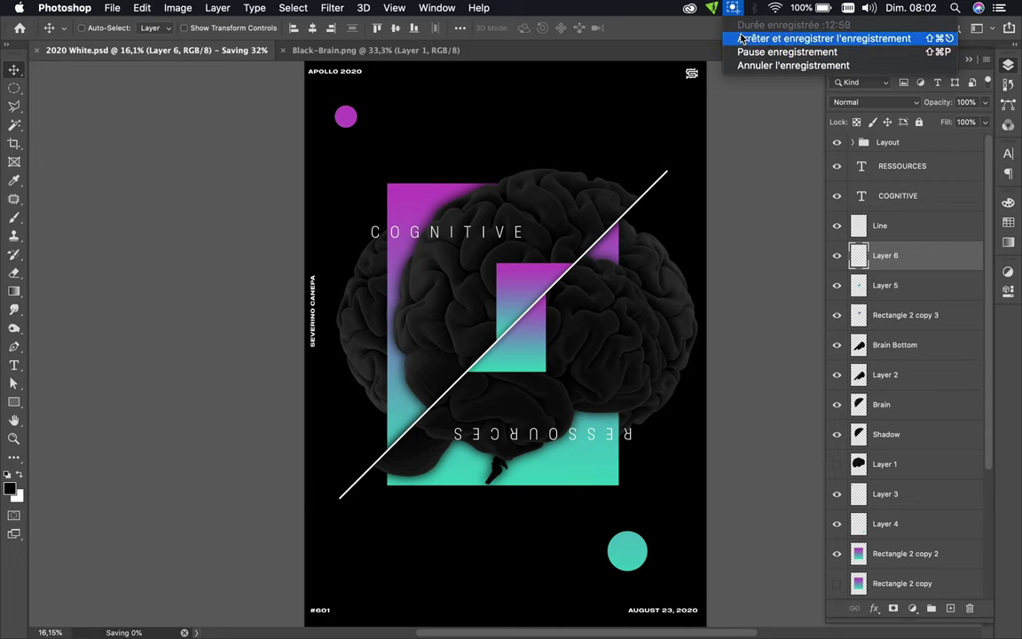
click(750, 38)
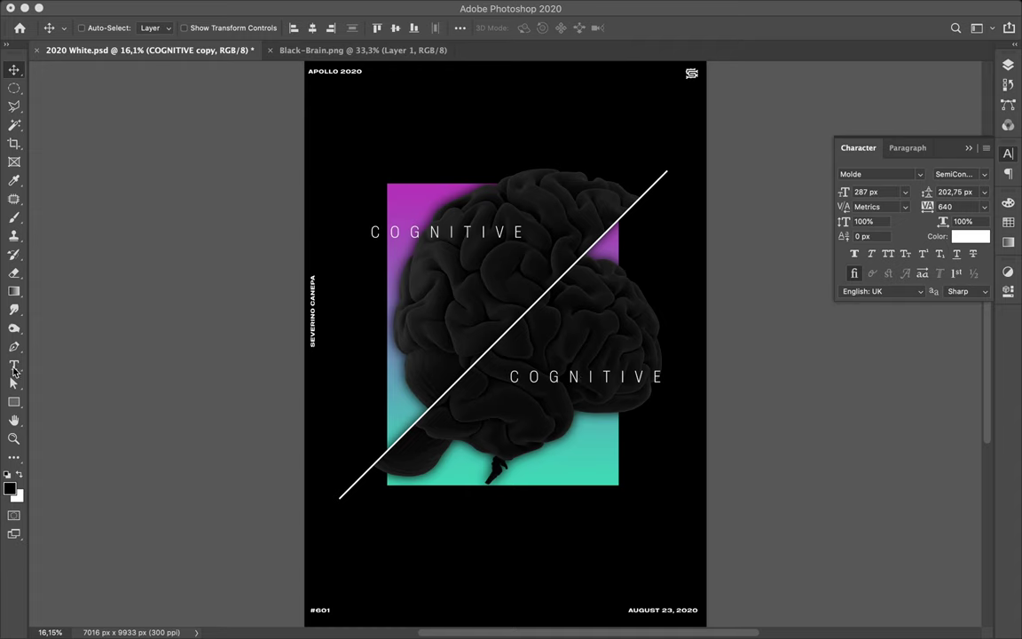
Replace the second COGNITIVE text below the diagonal with RESSOURCES.
click(13, 366)
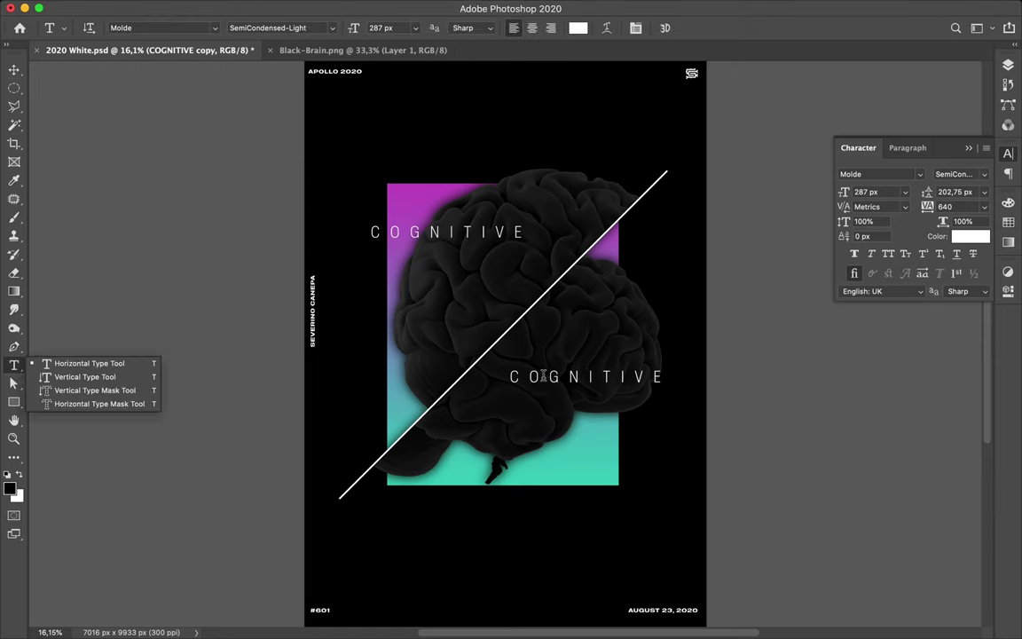
click(543, 376)
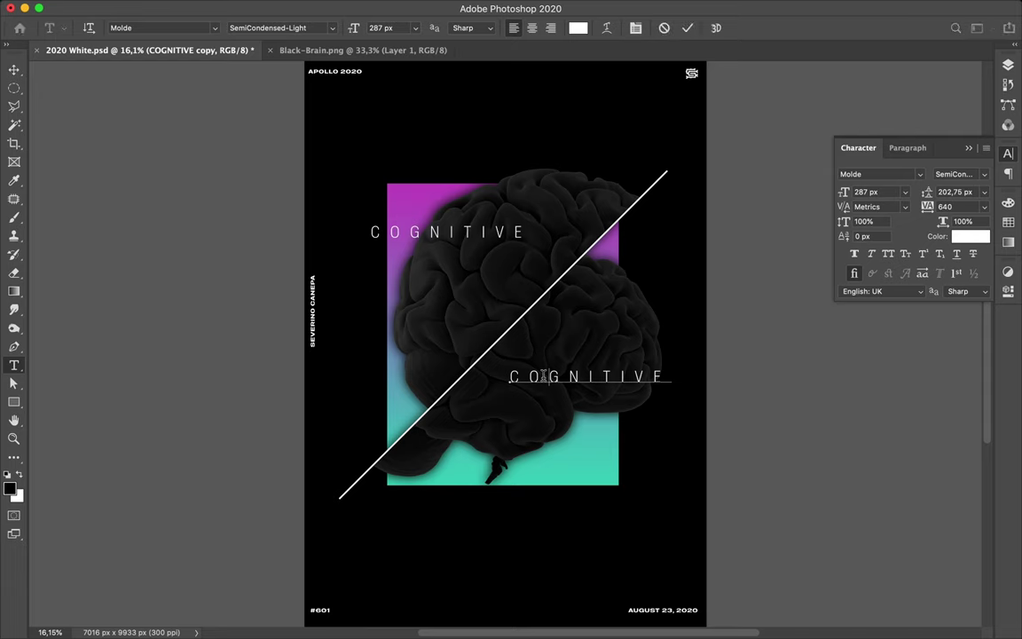
double_click(543, 376)
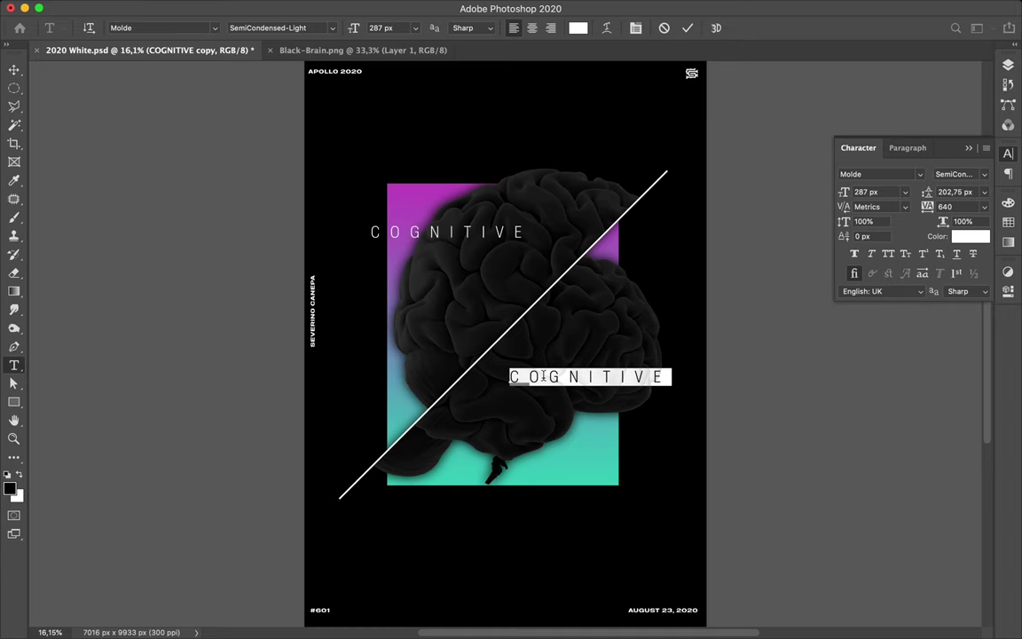
click(543, 376)
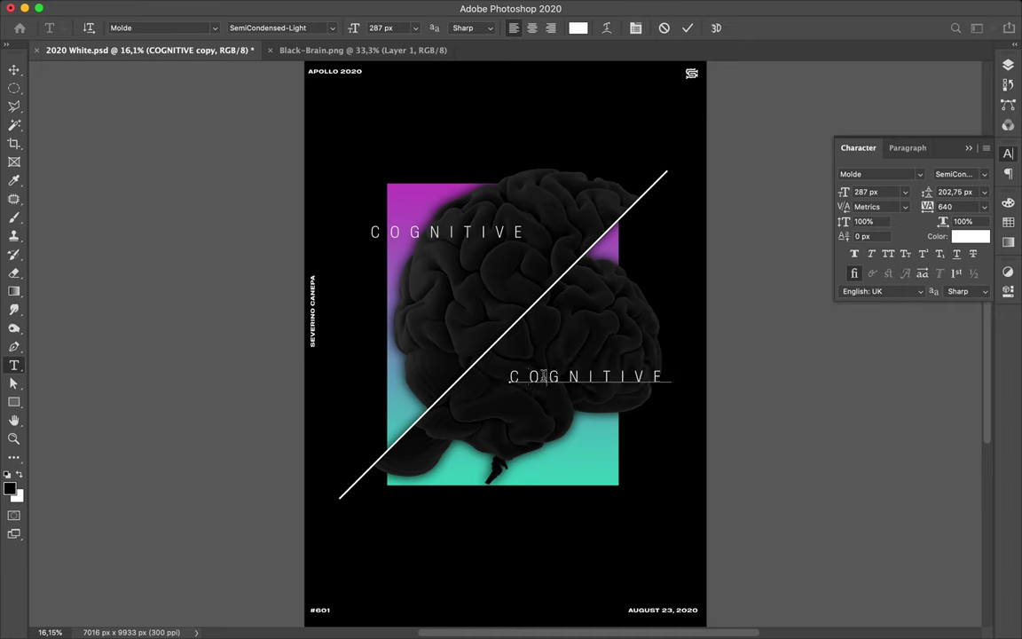
key(Right)
key(Right)
key(Right)
key(Right)
key(Right)
key(Right)
key(Right)
key(ctrl+a)
text(RESSOURCES)
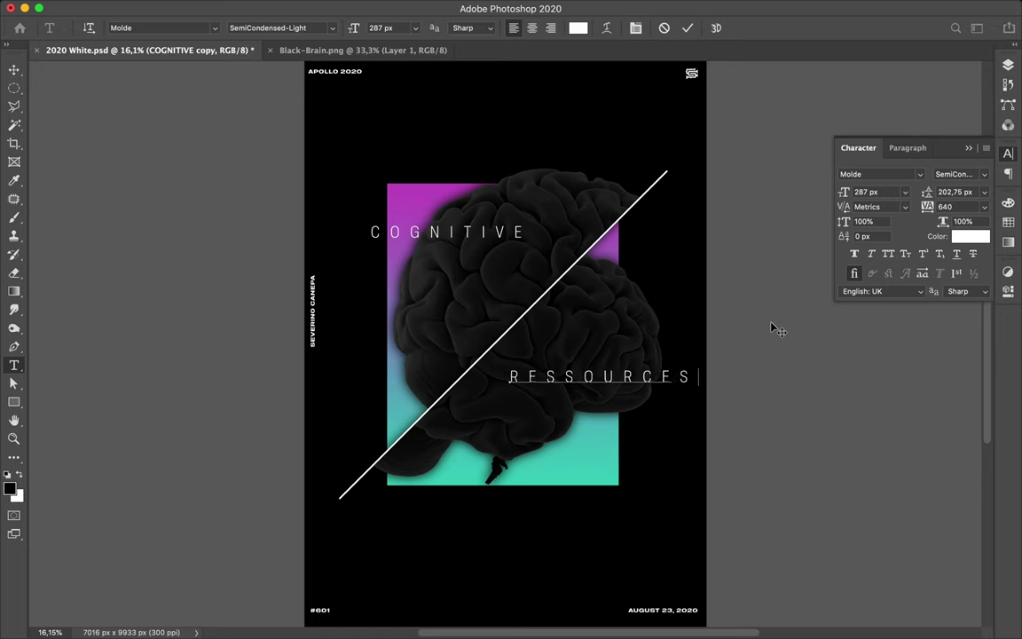
key(Escape)
key(Escape)
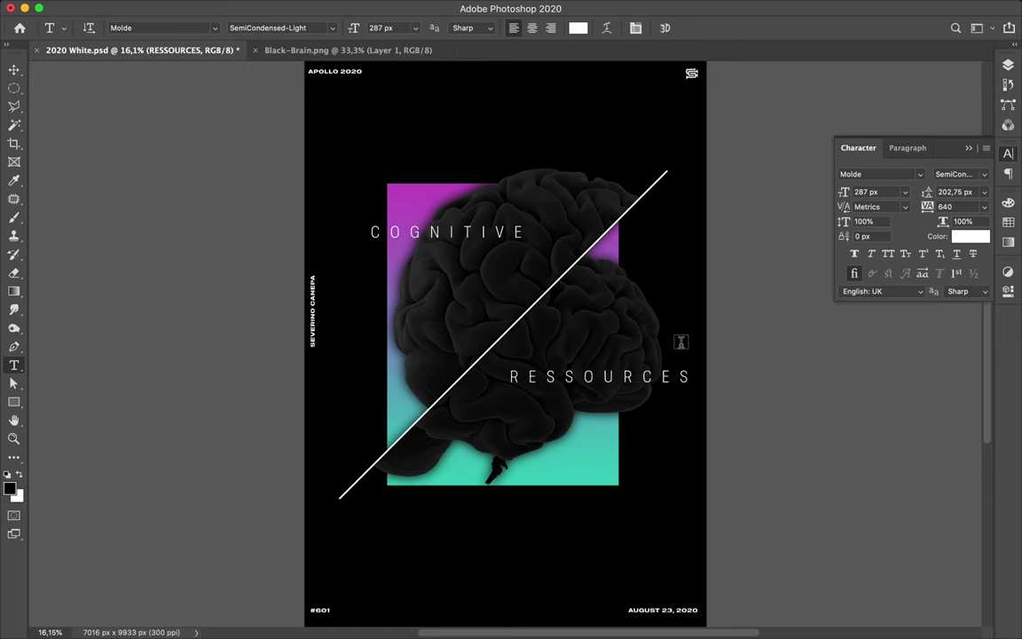
Rotate the RESSOURCES text 180° (W and H -100%) so it reads upside down.
key(ctrl+t)
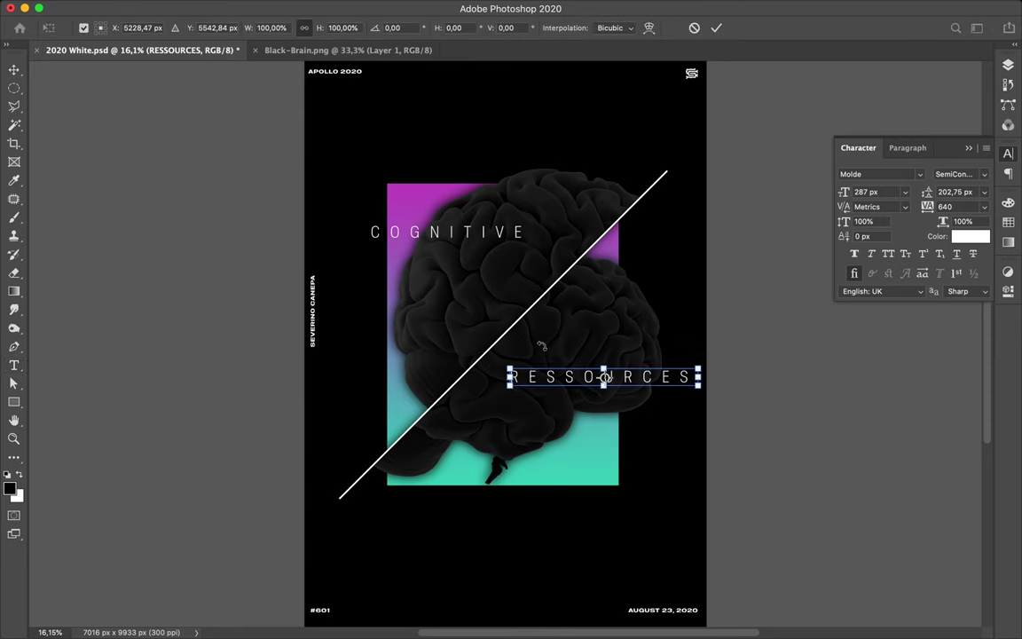
mouse_move(487, 311)
mouse_down()
mouse_move(391, 316)
mouse_move(419, 360)
mouse_move(386, 428)
mouse_up()
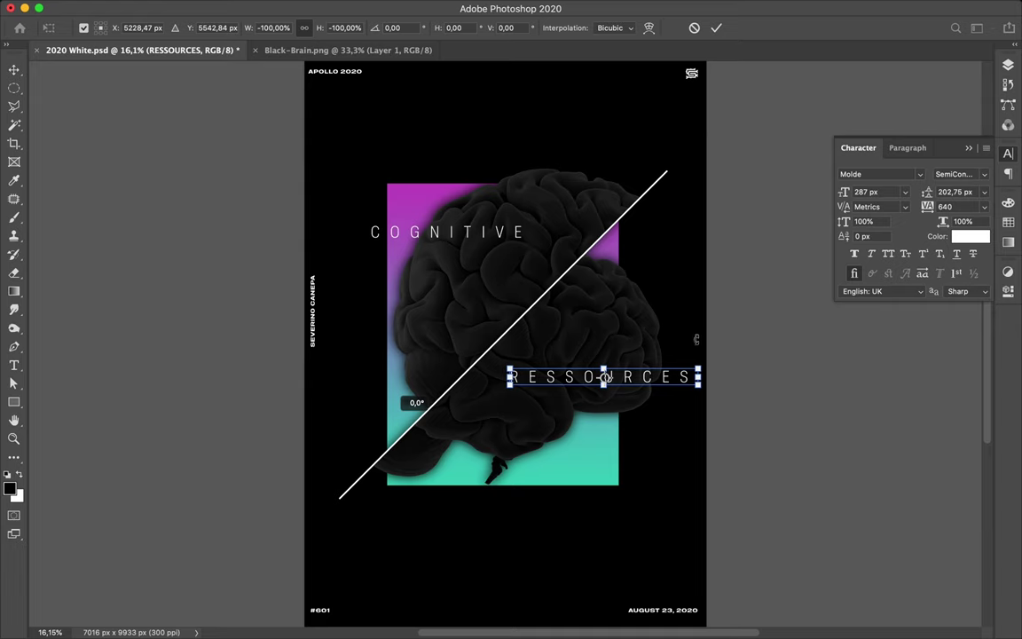
click(633, 373)
key(Return)
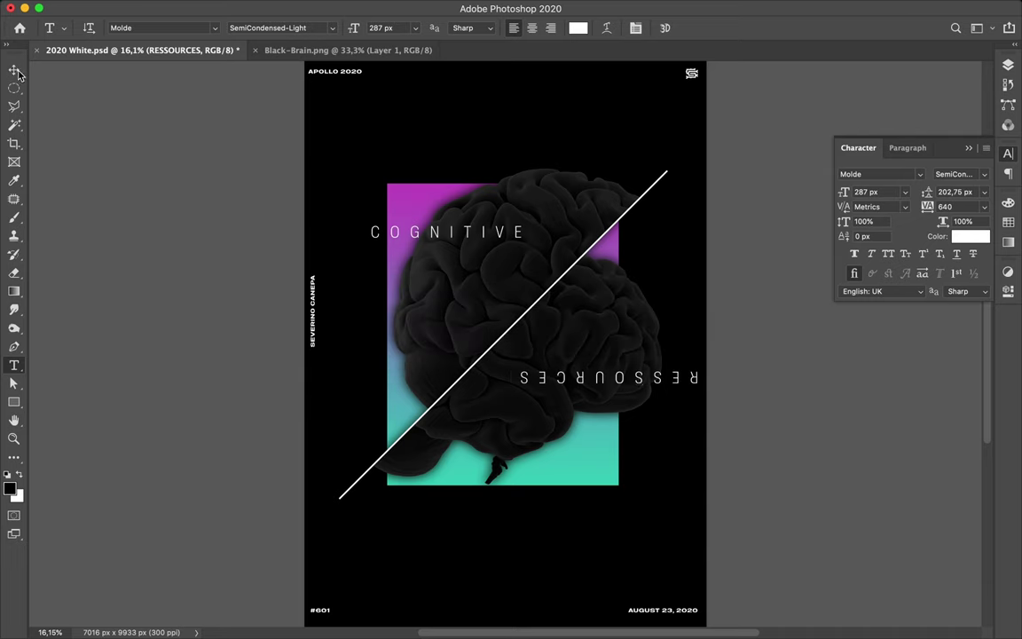
Move the upside-down RESSOURCES to the bottom of the teal area, nudging it down and left.
key(v)
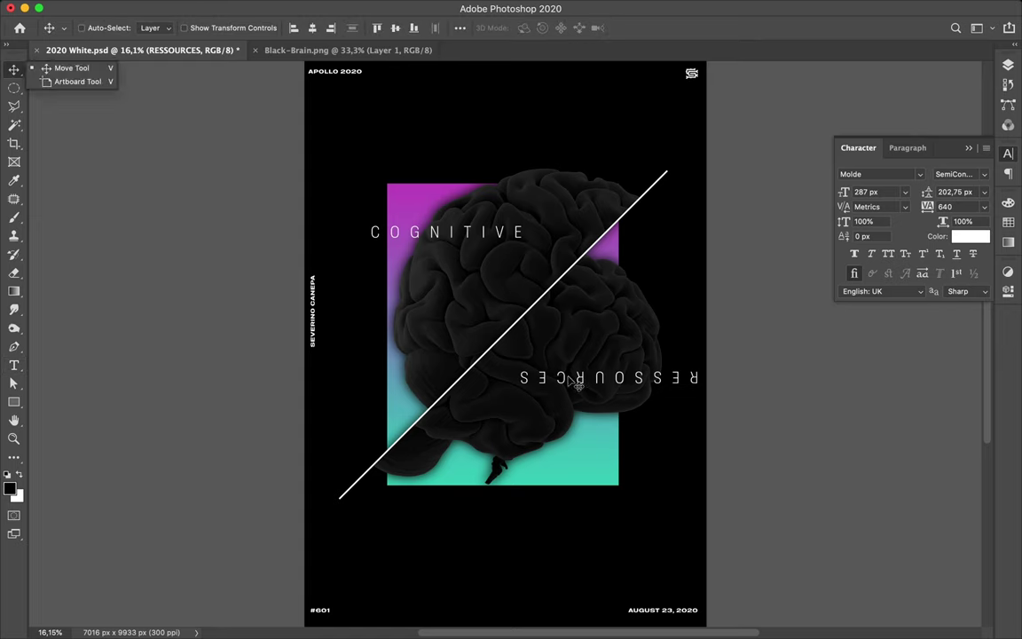
drag(575, 381, 505, 433)
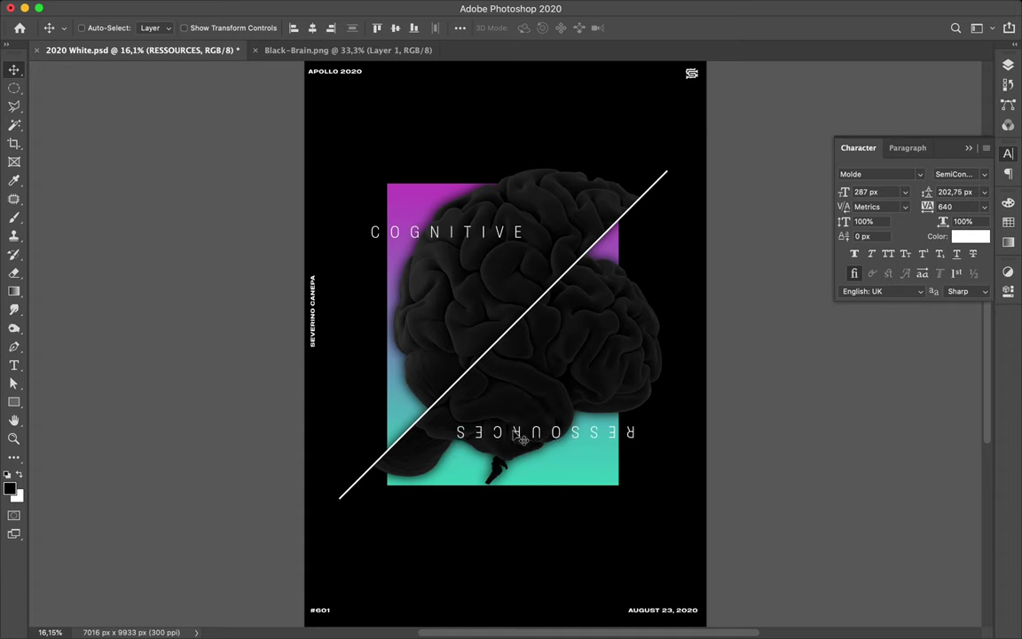
key(Down)
key(Down)
key(Down)
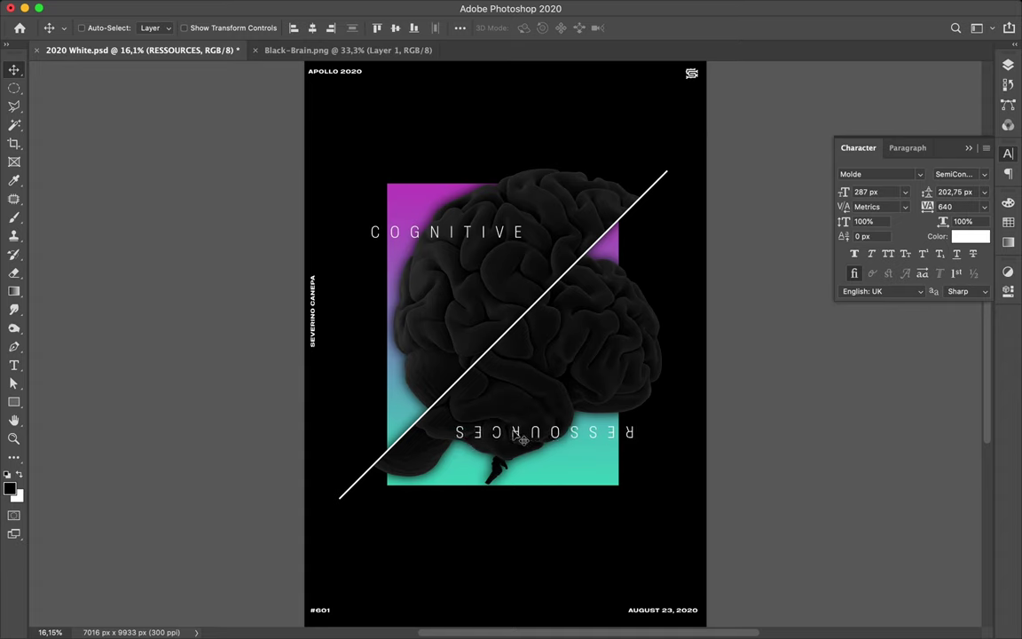
key(Down)
key(Down)
key(Down)
key(Down)
key(Down)
key(Down)
key(Left)
key(Left)
key(Left)
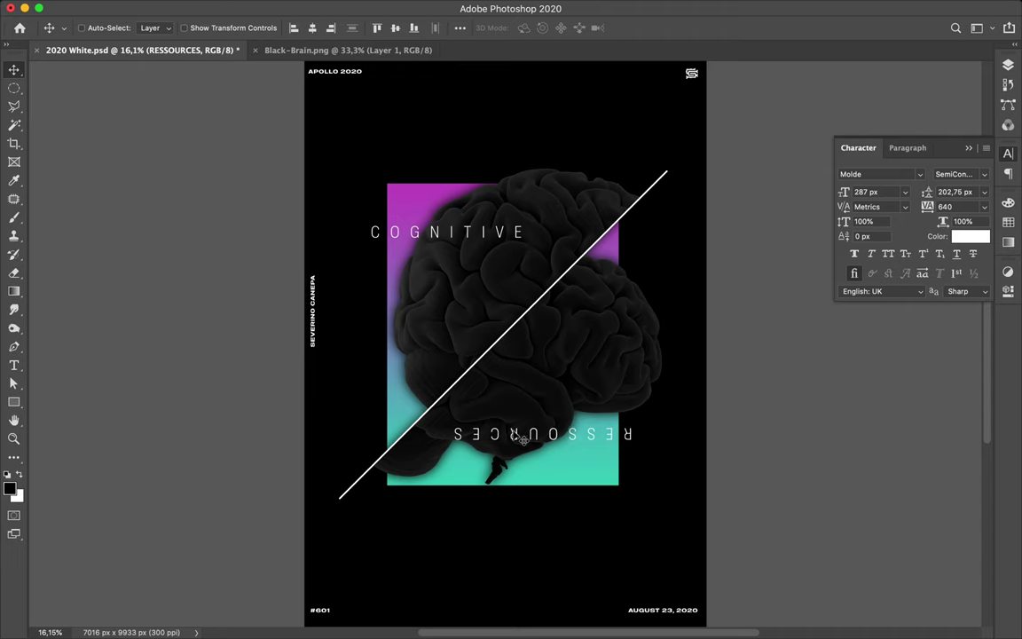
key(Left)
key(Left)
key(Left)
key(Left)
key(Left)
key(Left)
Select the gradient rectangle layer from the canvas and collapse the Character panel.
key(ctrl)
ctrl+click(400, 205)
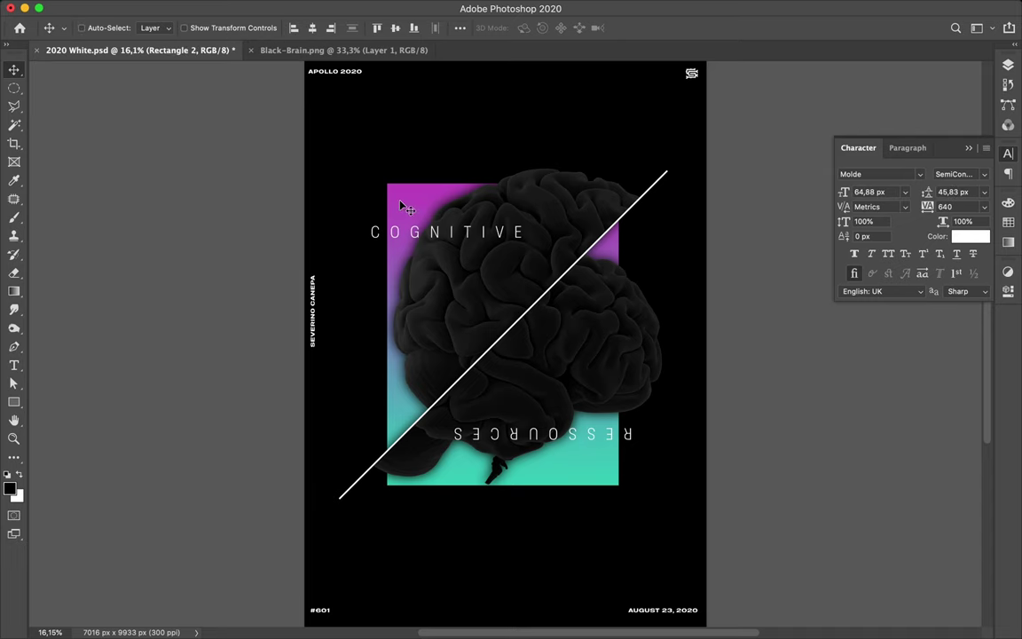
click(1009, 67)
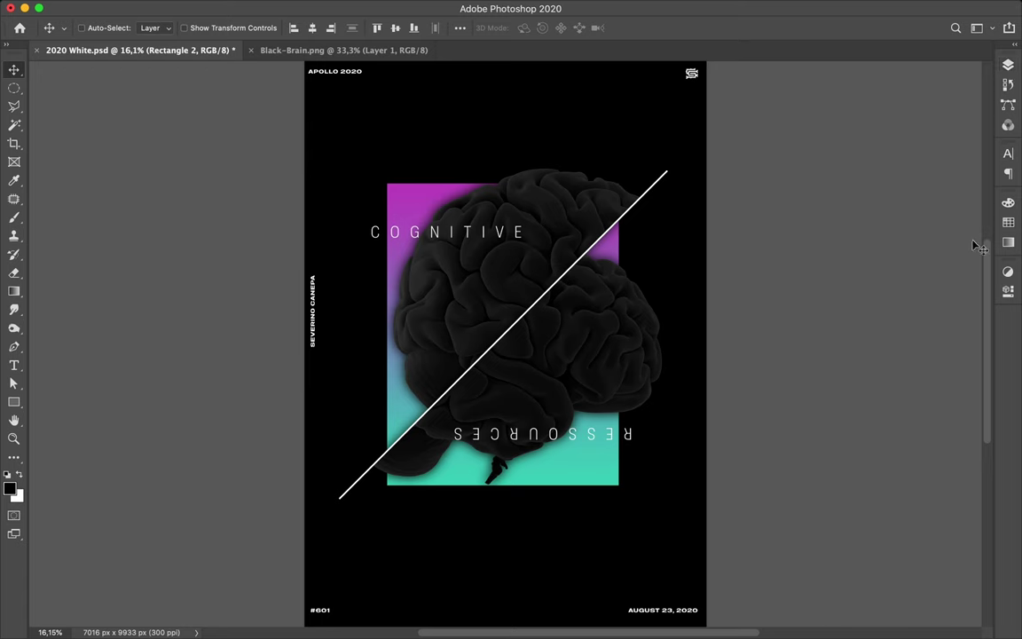
Duplicate the Rectangle 2 layer as Rectangle 2 copy.
click(1008, 68)
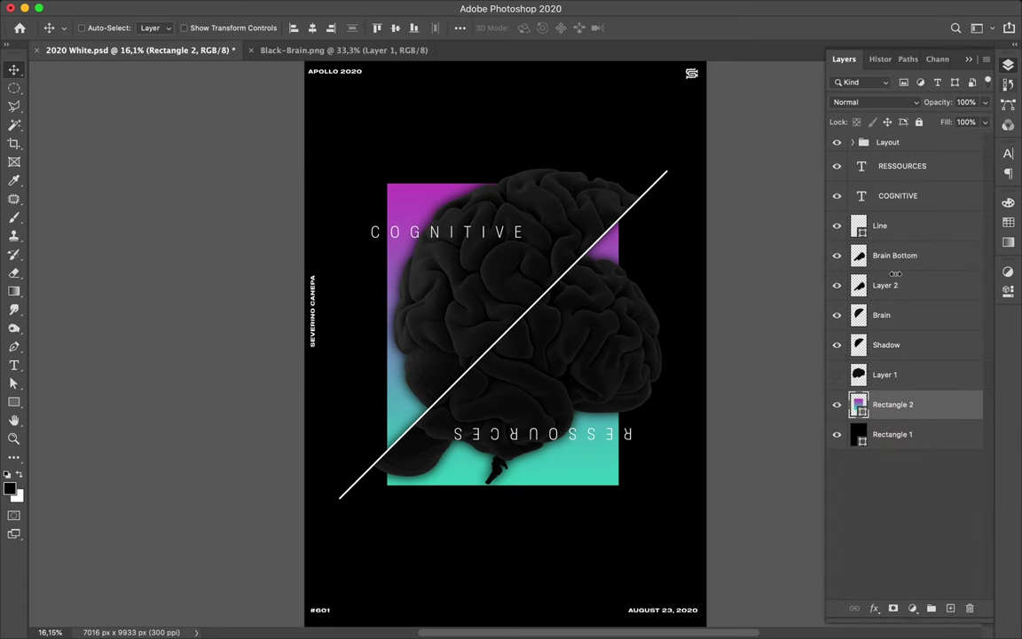
drag(910, 410, 909, 421)
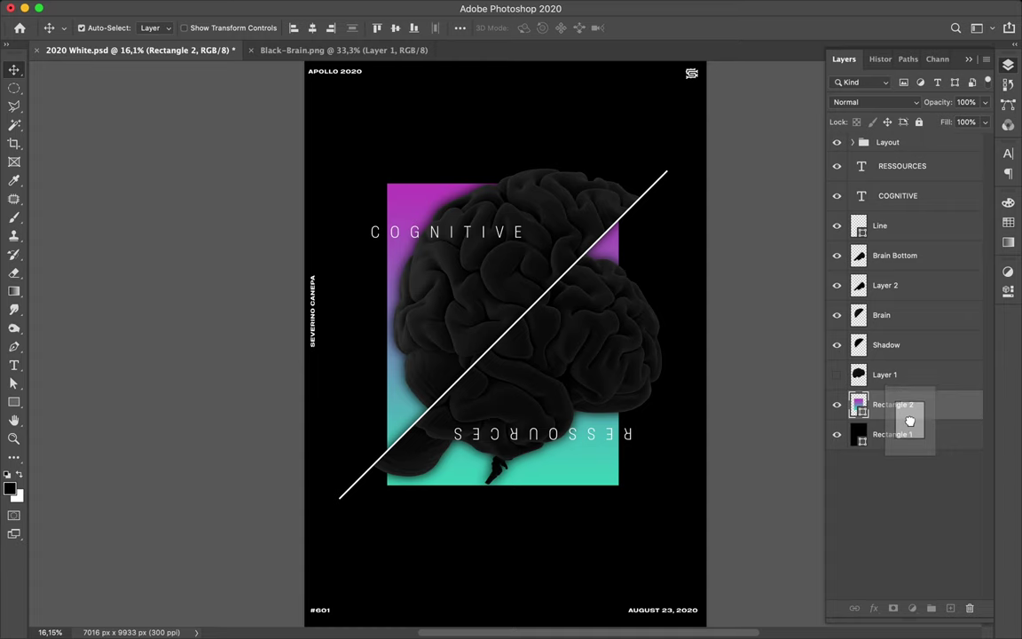
drag(910, 422, 910, 434)
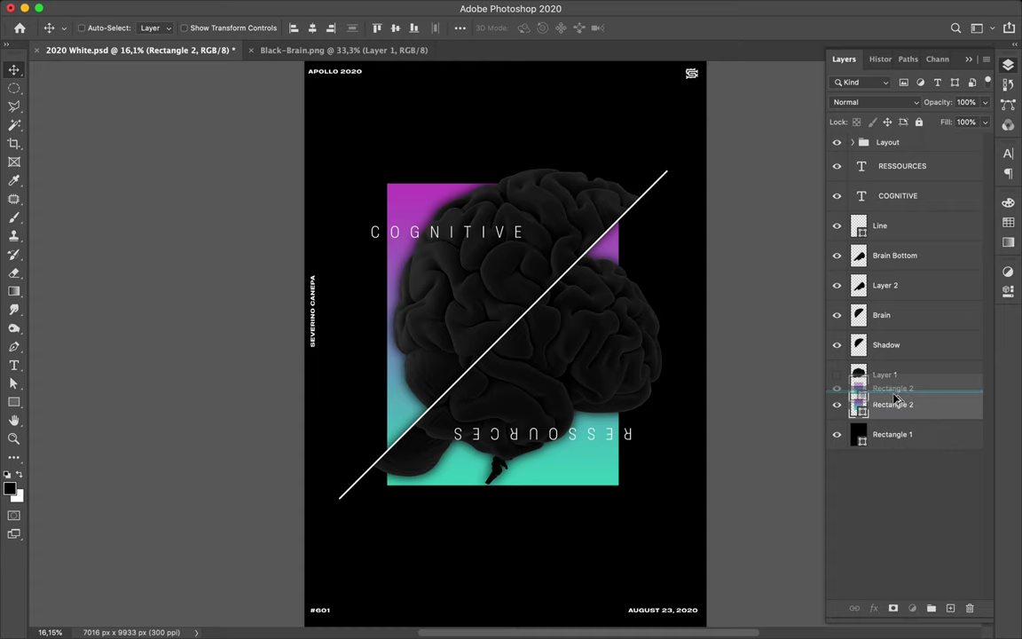
drag(897, 403, 909, 404)
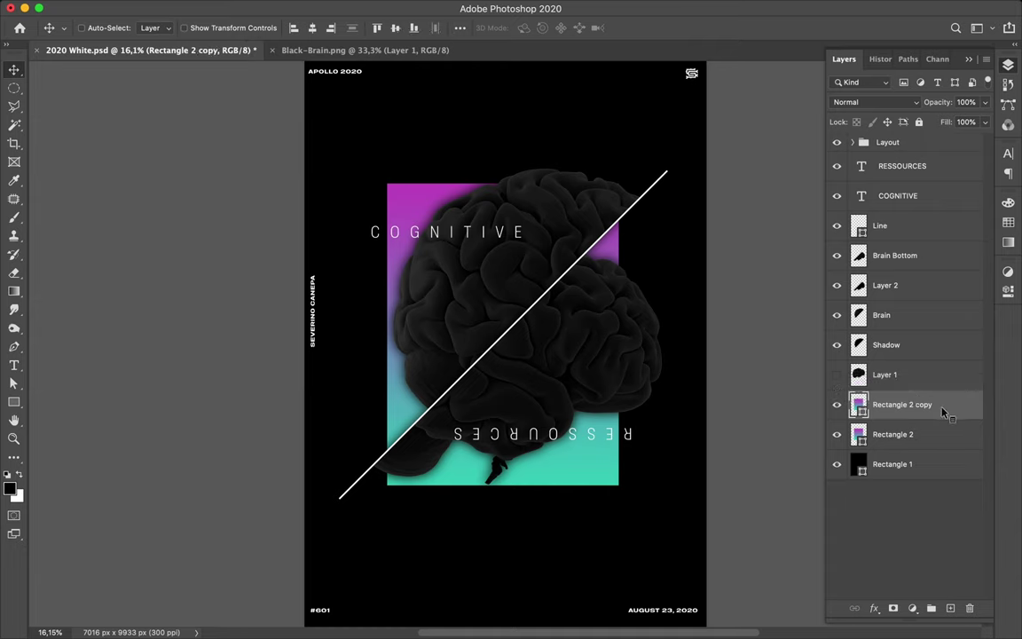
Rasterize and hide Rectangle 2 copy, then add a visible Rectangle 2 copy 2.
right_click(941, 409)
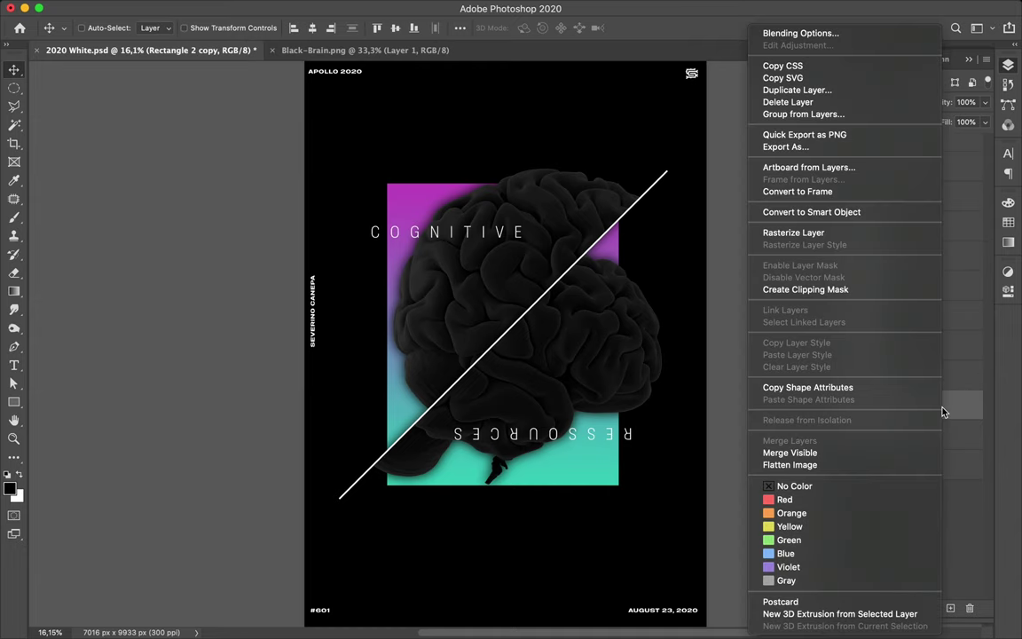
click(792, 232)
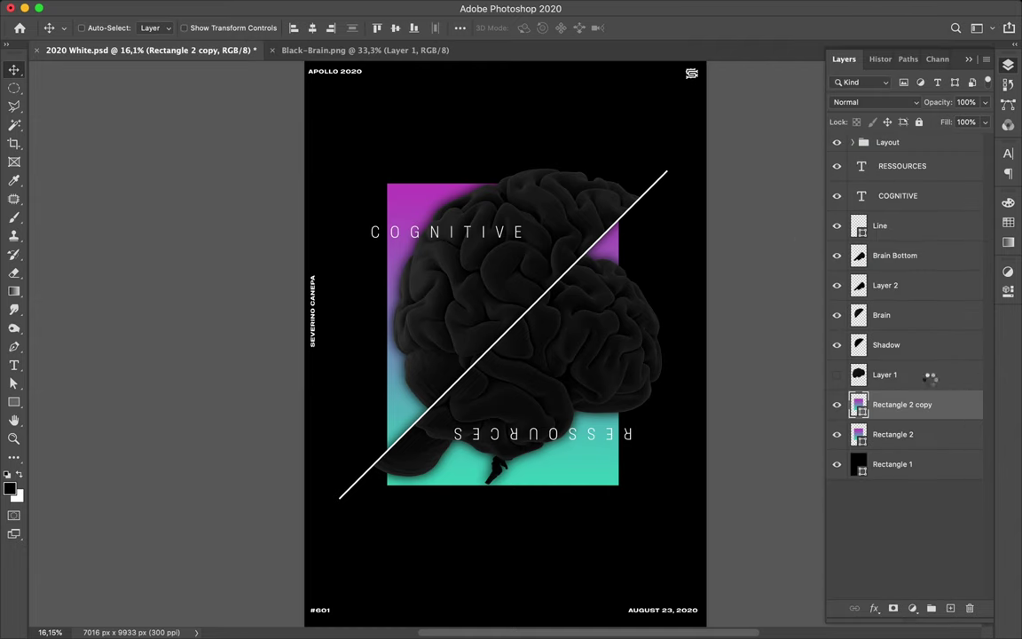
click(837, 405)
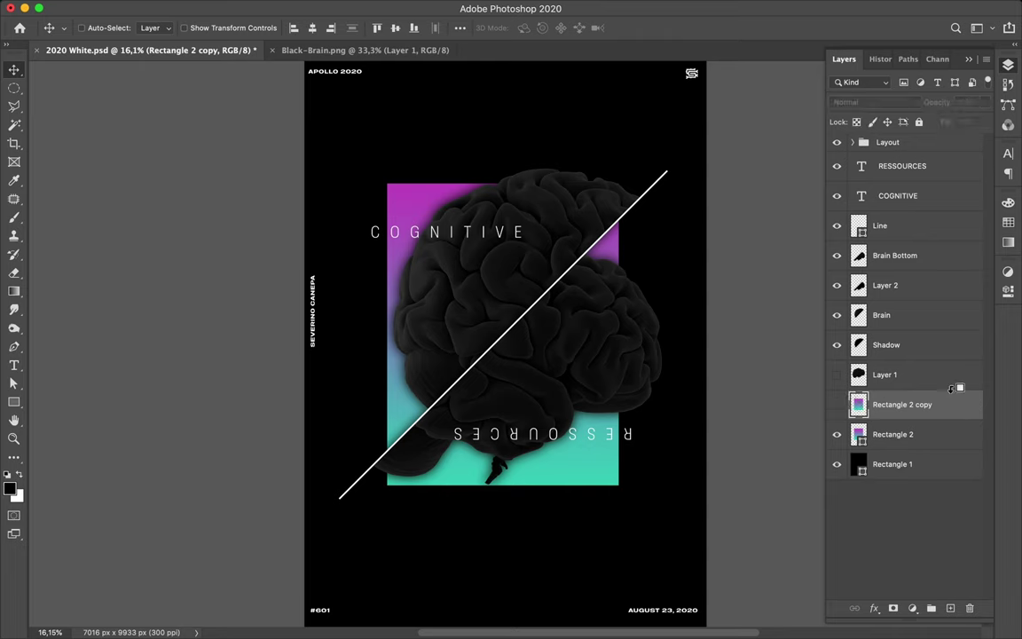
drag(953, 403, 923, 404)
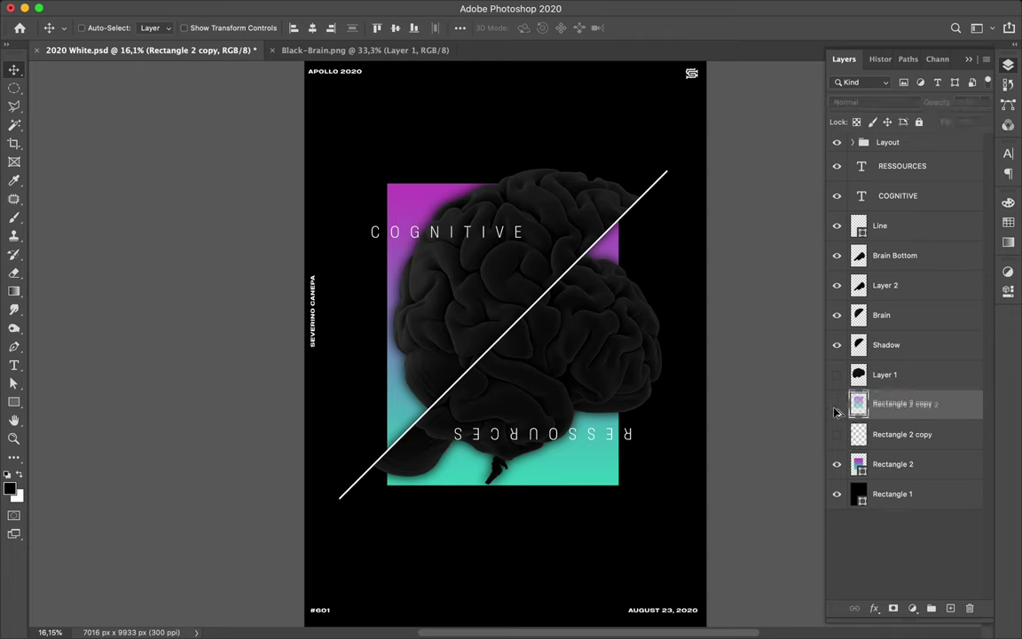
click(837, 404)
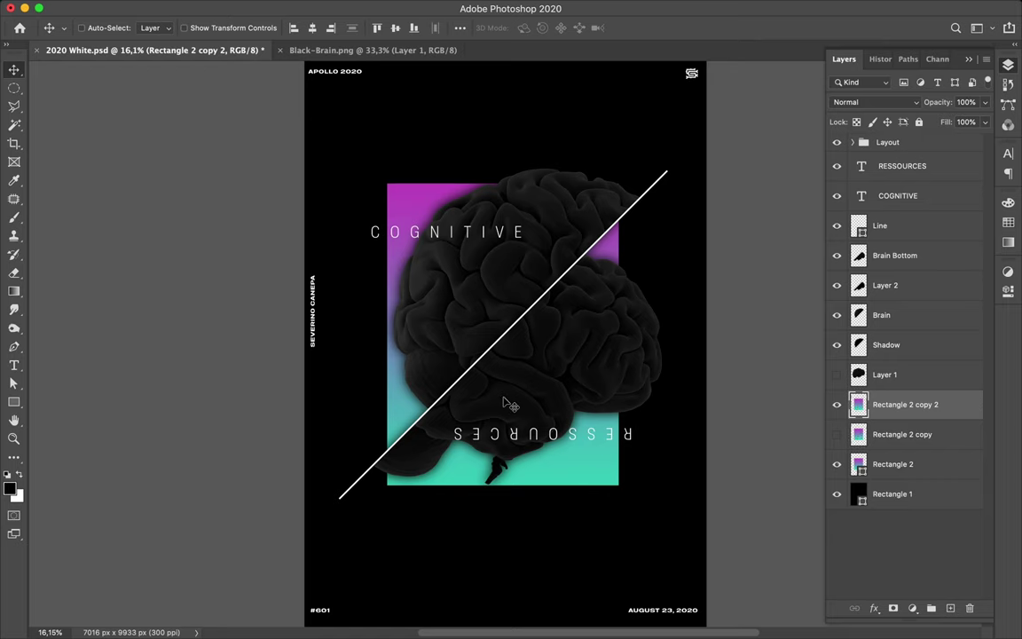
Outline a polygonal area over the gradient rectangle and copy it onto new Layer 3.
key(l)
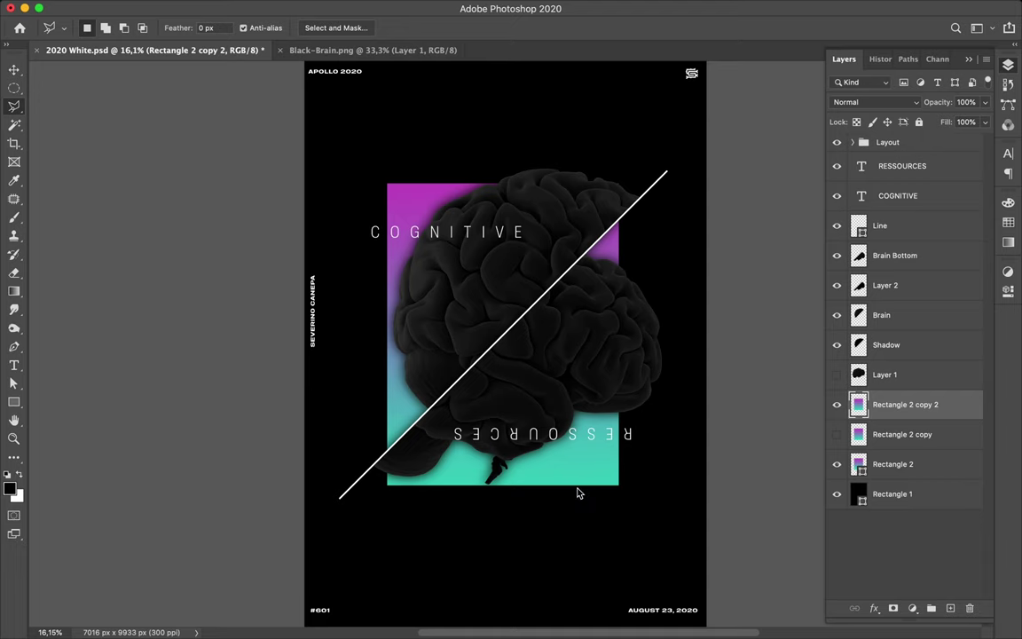
click(575, 485)
click(486, 353)
click(516, 262)
click(455, 206)
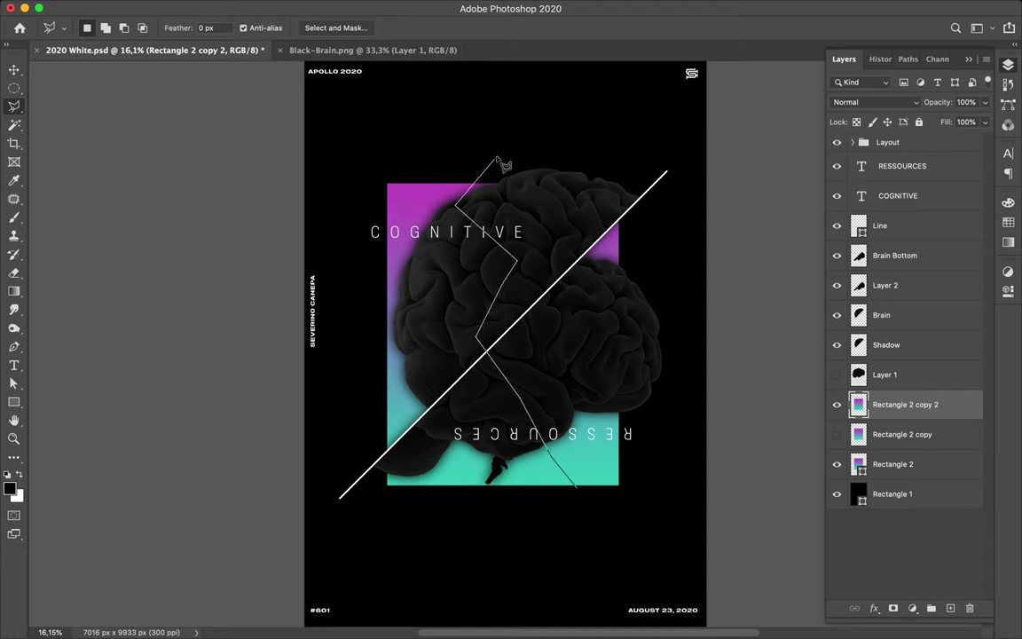
click(497, 156)
click(663, 142)
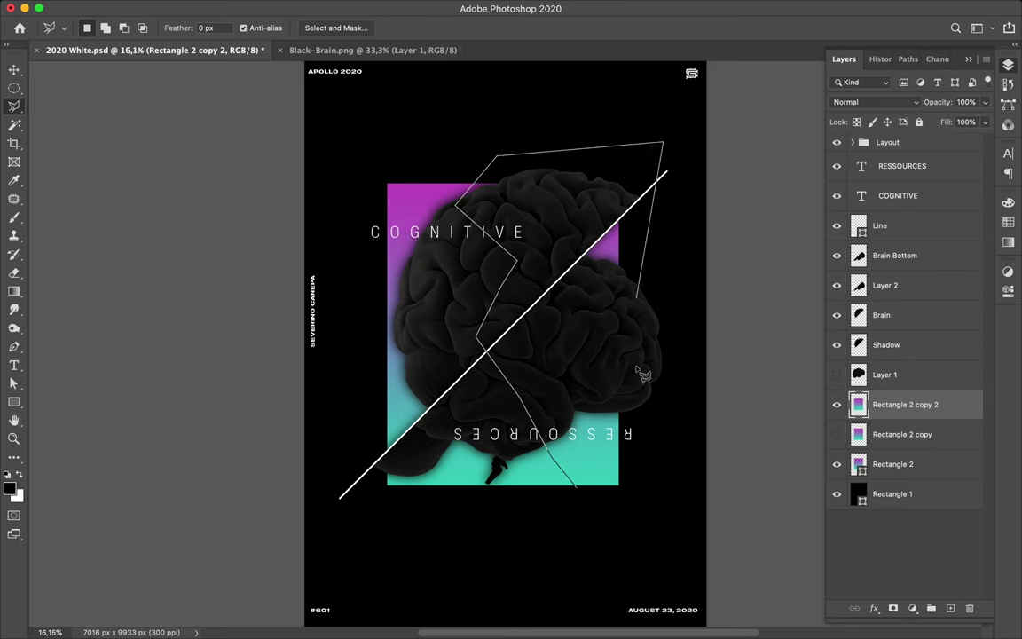
click(651, 485)
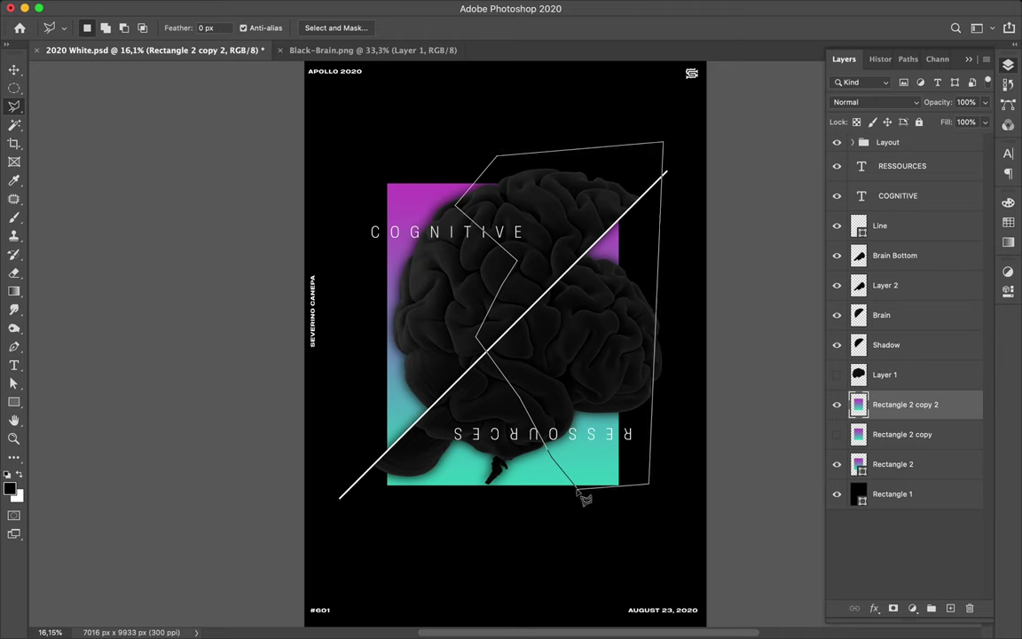
click(577, 489)
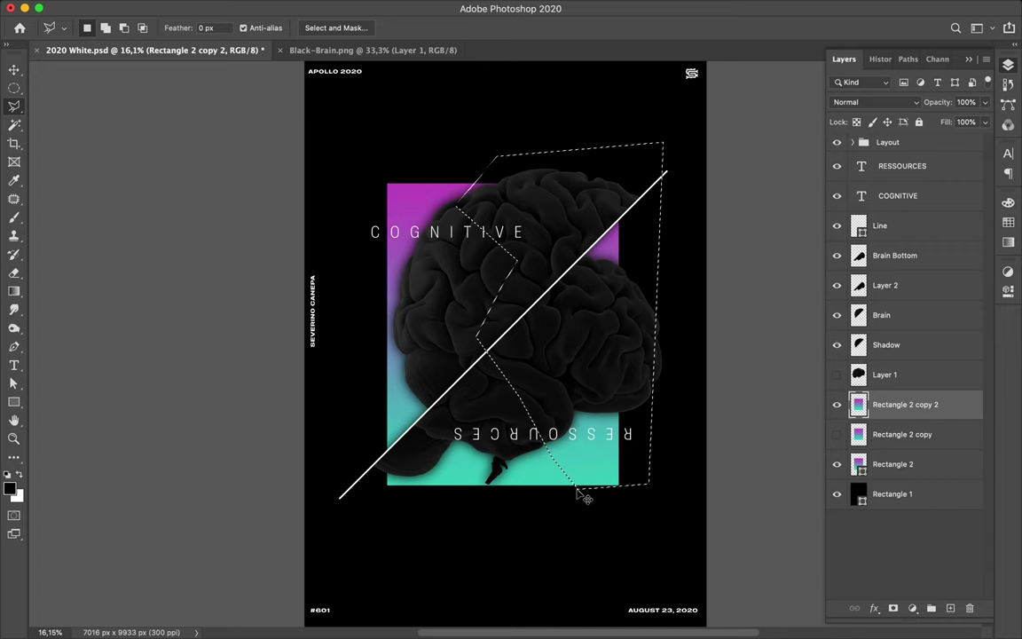
key(ctrl+j)
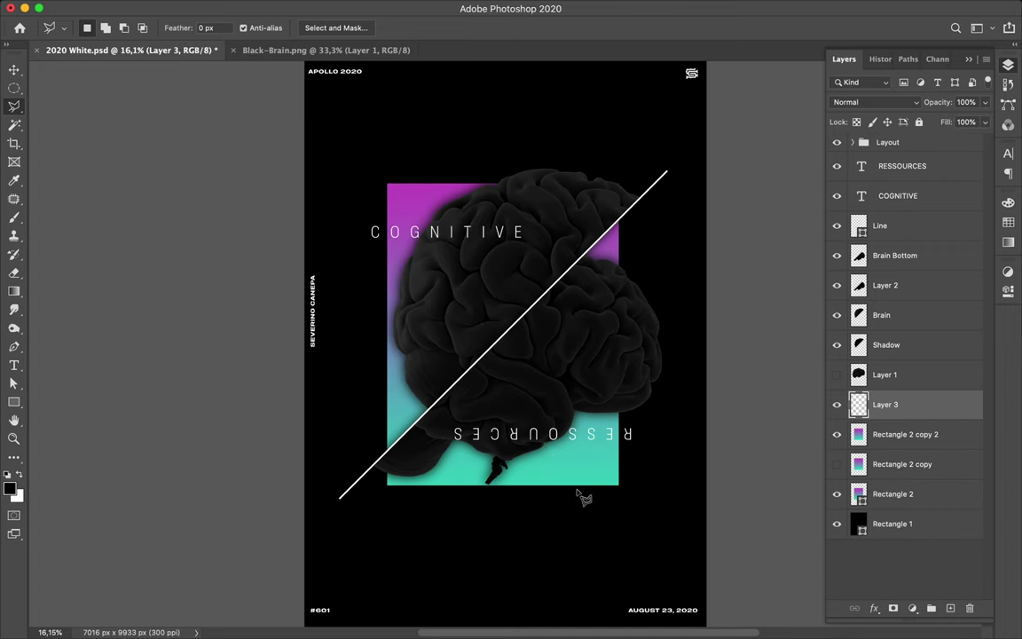
Move Layer 3 above the Line layer and shift the gradient piece over the poster's lower right.
drag(584, 499, 606, 479)
key(v)
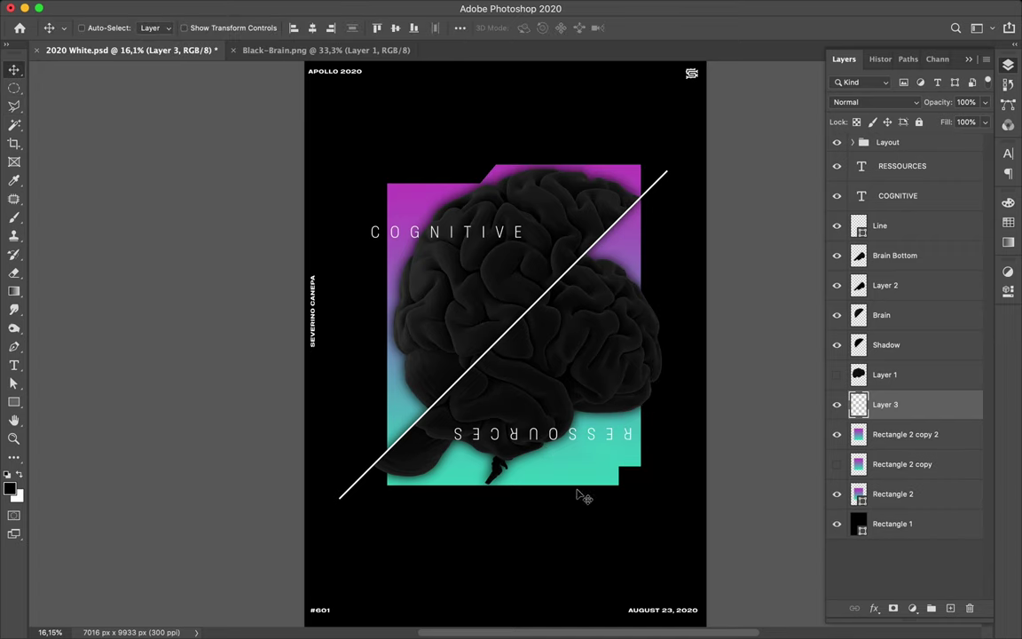
drag(637, 251, 704, 252)
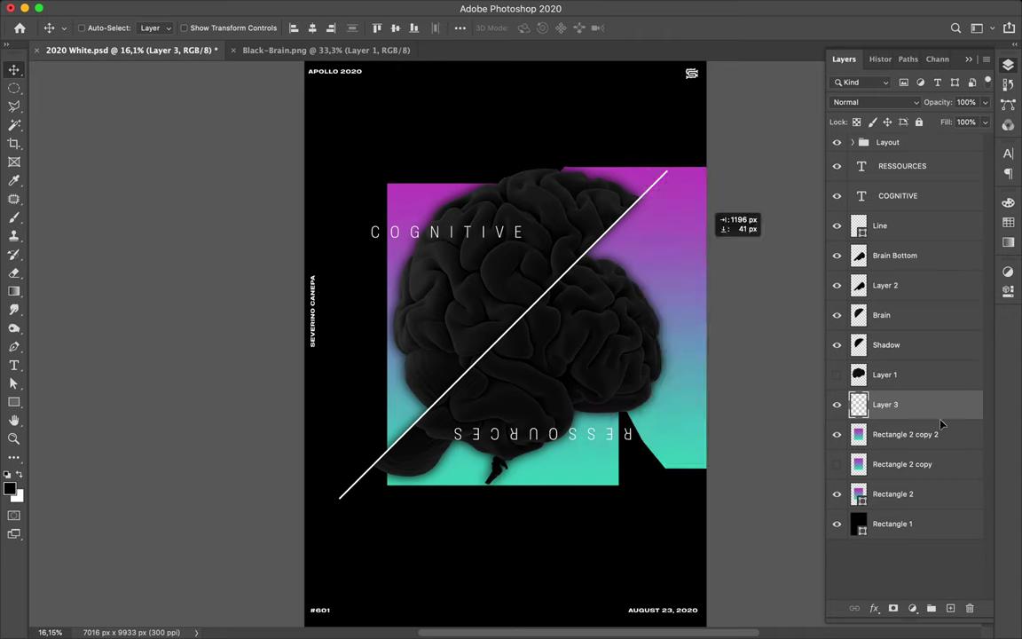
drag(927, 266, 925, 215)
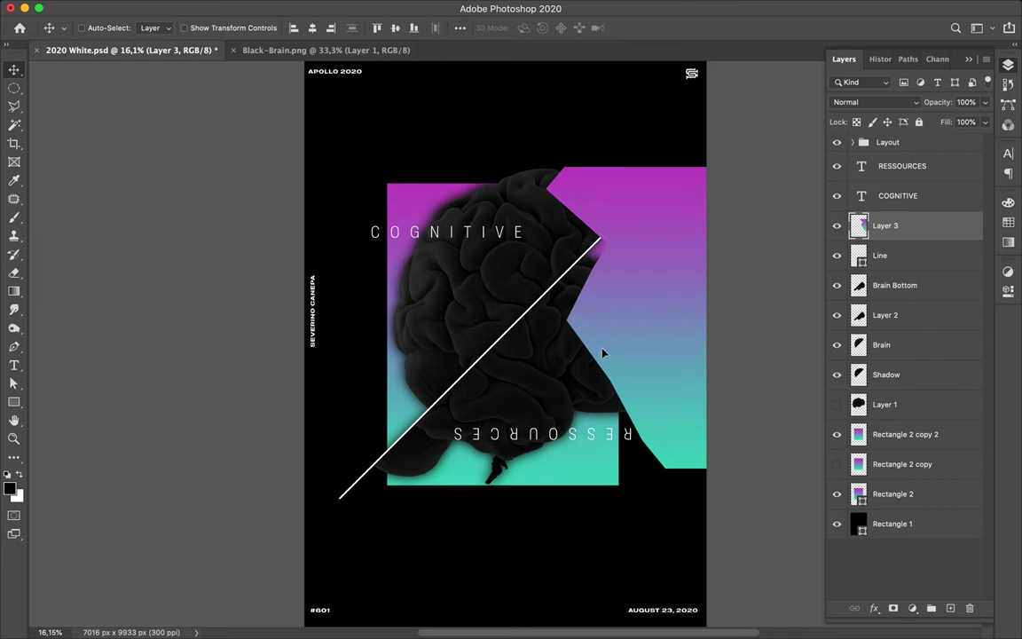
drag(603, 353, 601, 358)
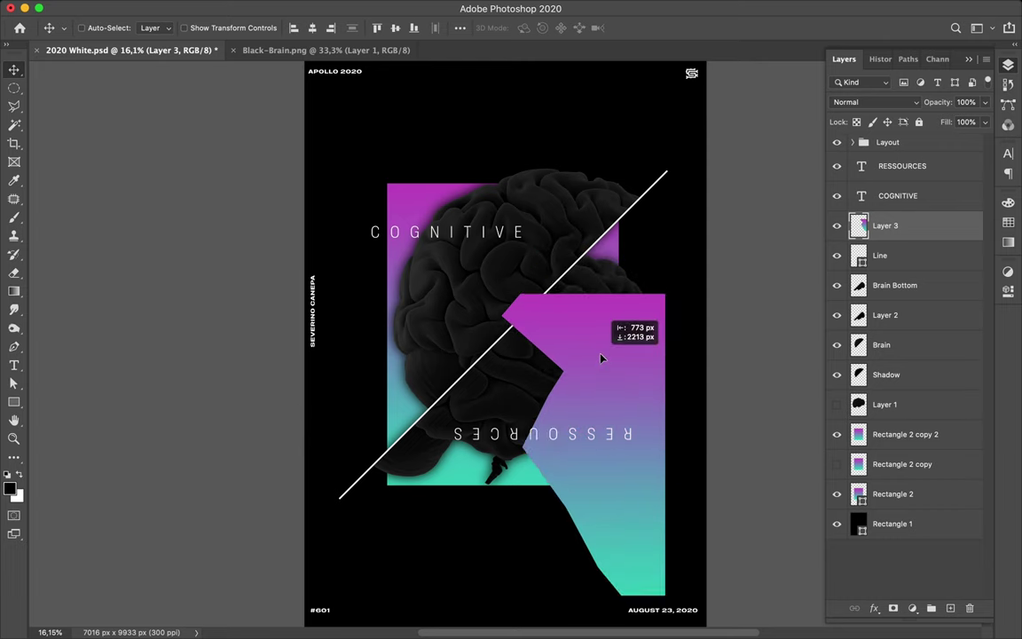
key(ctrl+t)
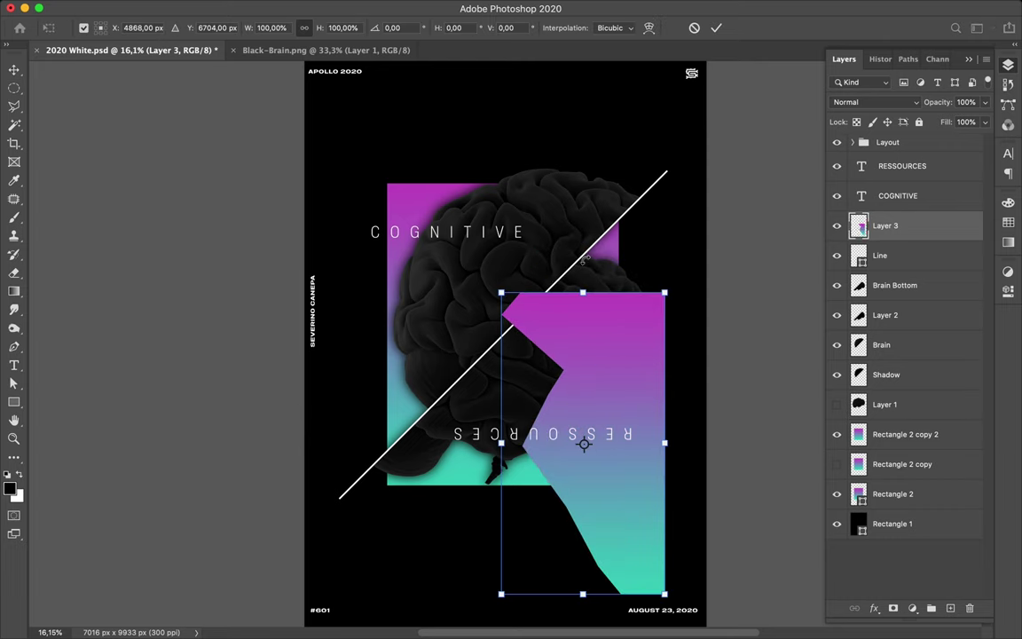
Rotate the gradient piece 180° and shift it up and to the right.
mouse_move(583, 258)
mouse_down()
mouse_move(702, 493)
mouse_move(593, 578)
mouse_up()
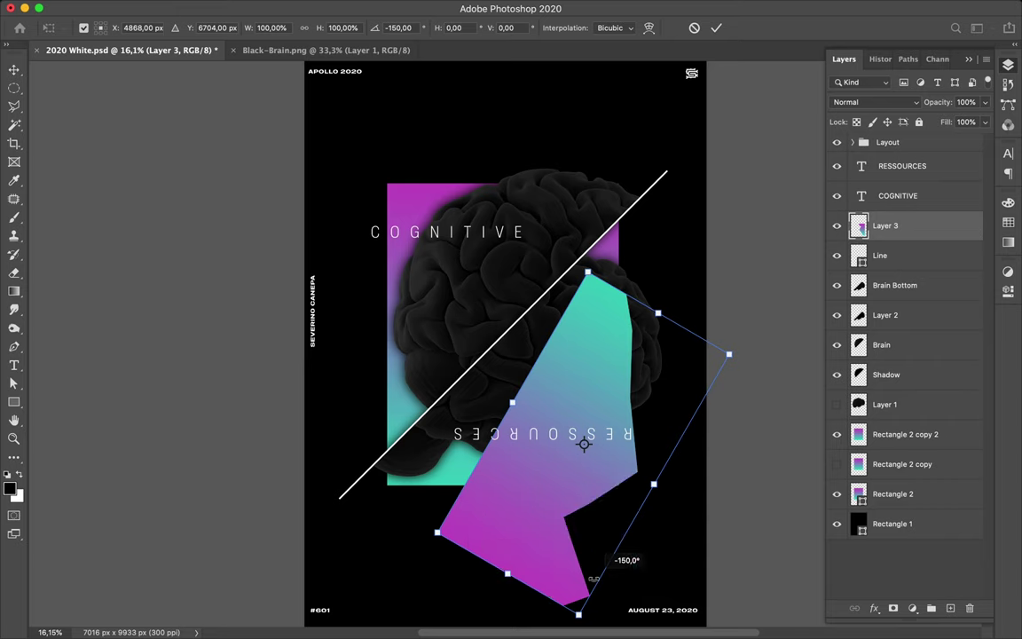
drag(593, 578, 632, 556)
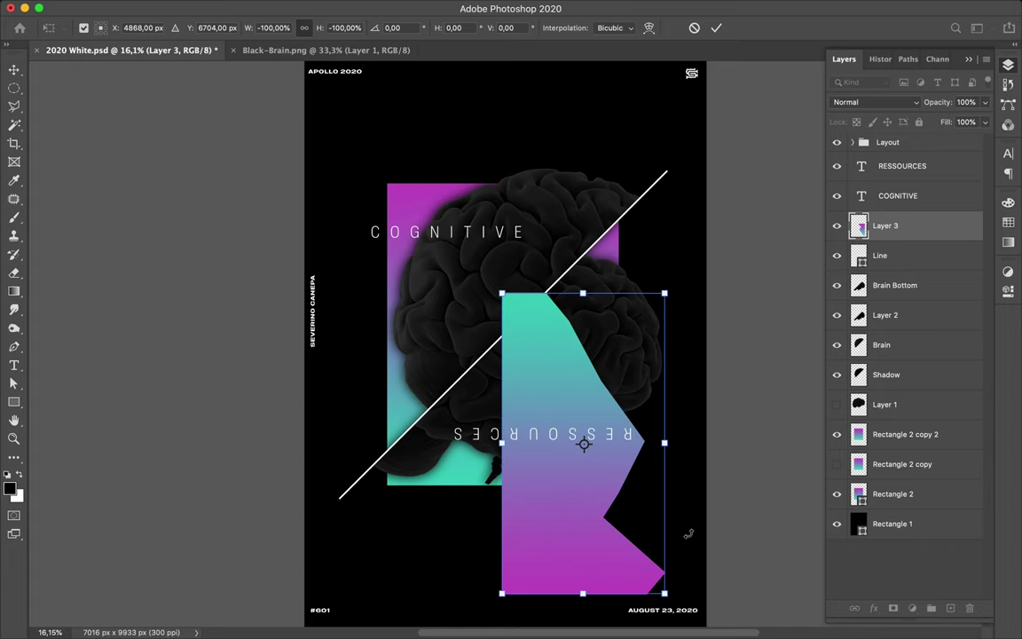
key(ctrl+h)
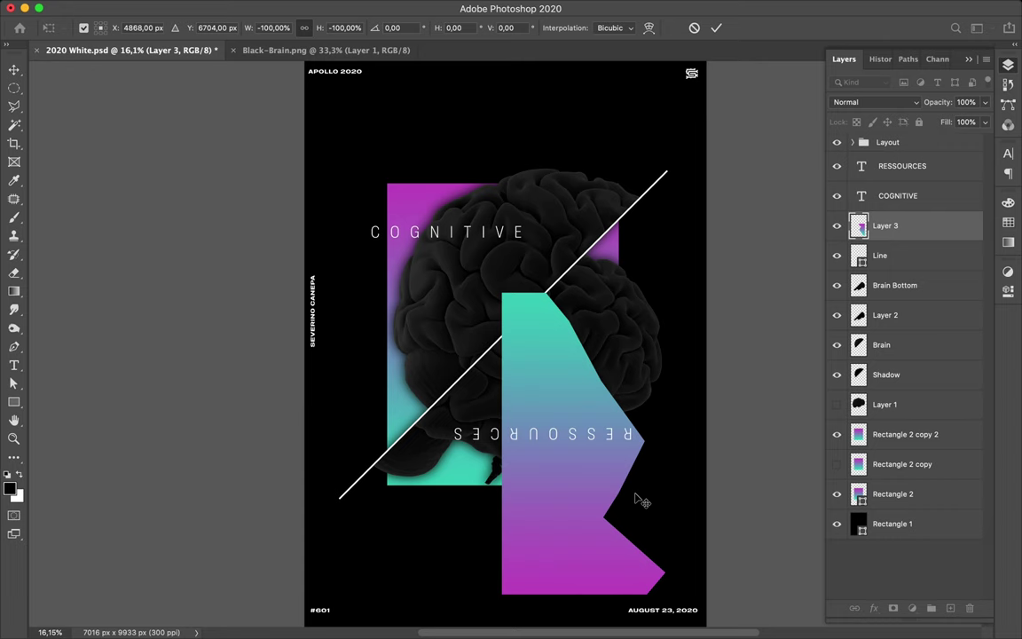
key(Return)
mouse_move(636, 497)
mouse_down()
mouse_move(644, 488)
mouse_move(627, 474)
mouse_up()
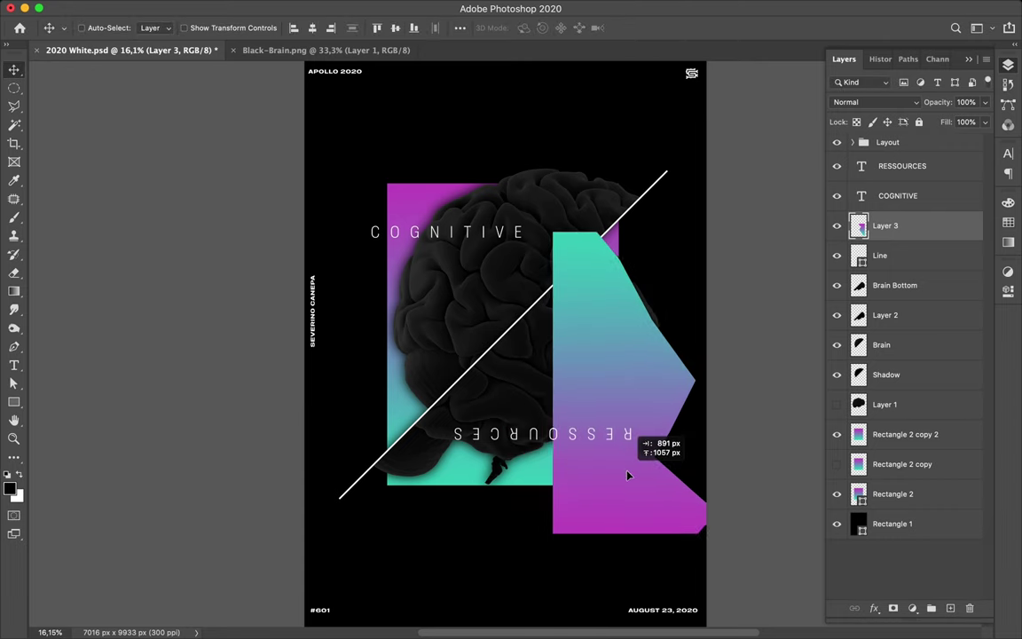
Scale the gradient piece down to about 47% toward its top-left.
key(ctrl+t)
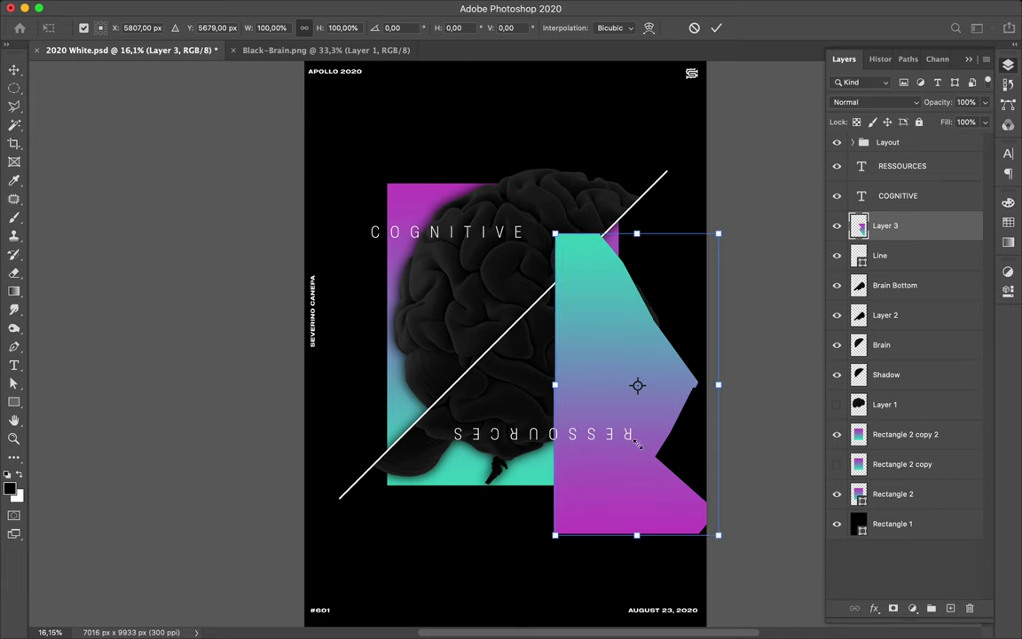
drag(638, 444, 590, 398)
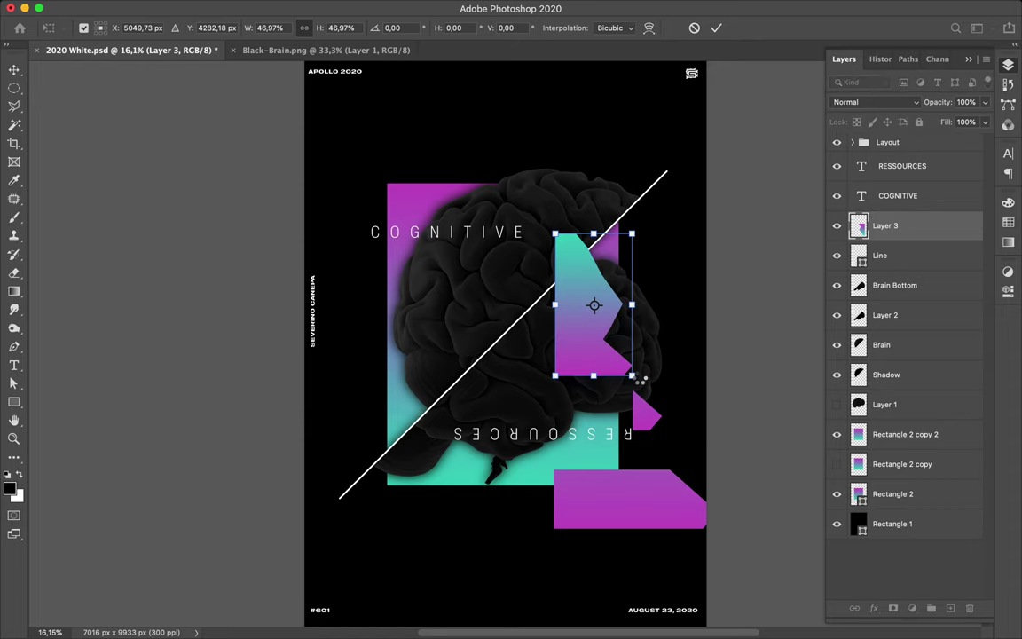
key(Return)
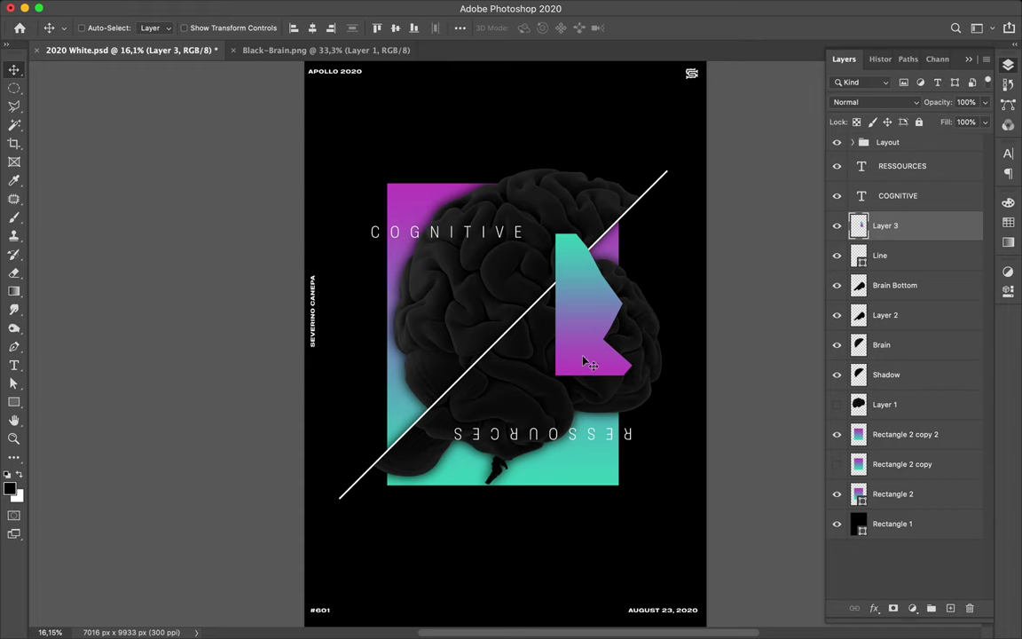
Delete Layer 3 and duplicate Brain and Shadow to sit just above Rectangle 2.
key(Delete)
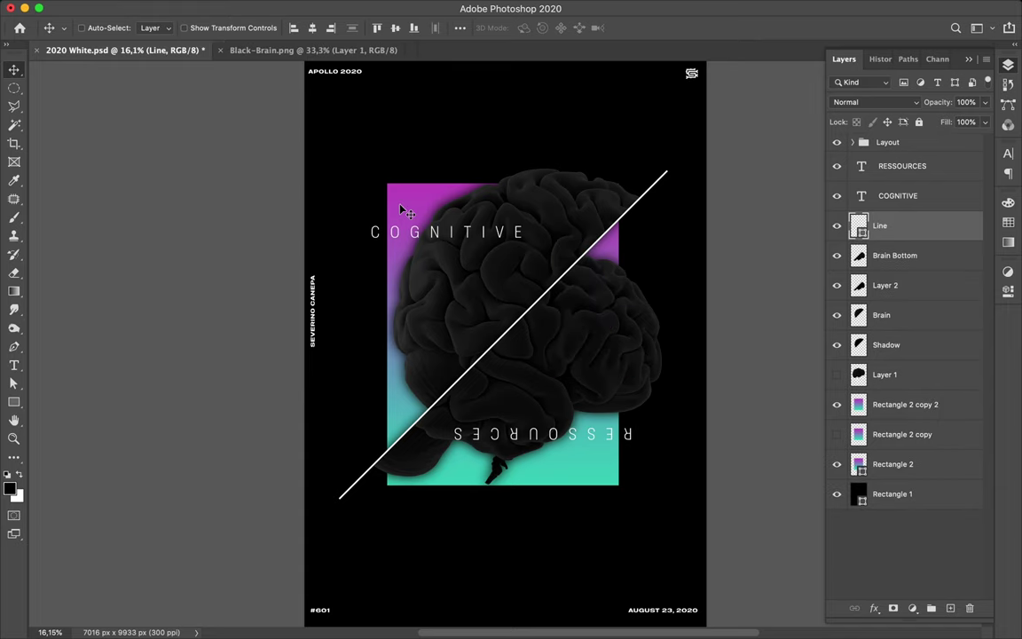
key(super)
click(446, 205)
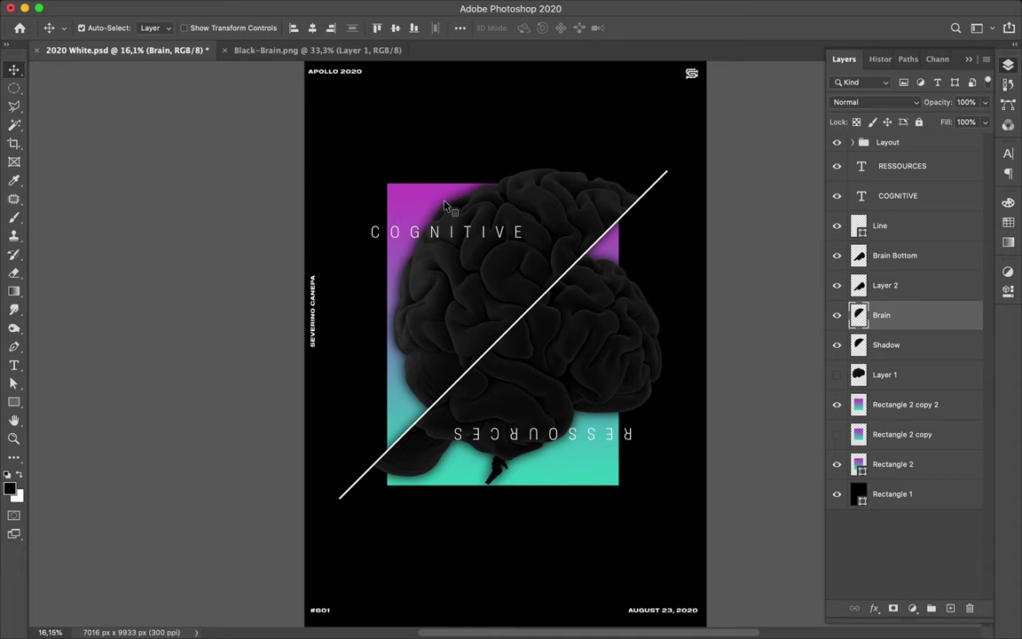
shift+click(446, 204)
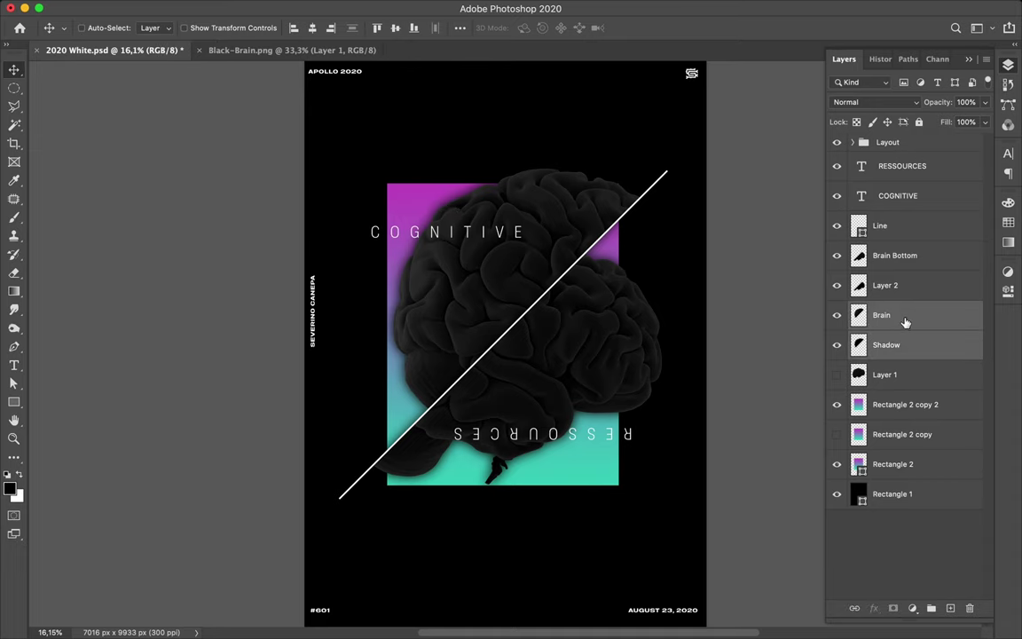
drag(906, 323, 925, 441)
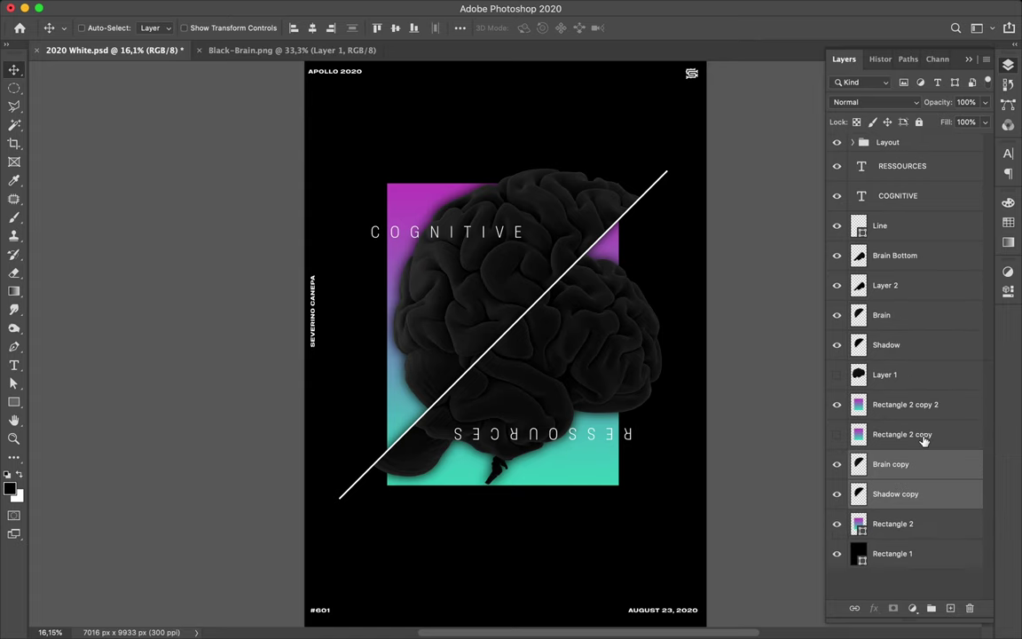
Rotate the Brain copy and Shadow copy layers by -45°.
key(ctrl+t)
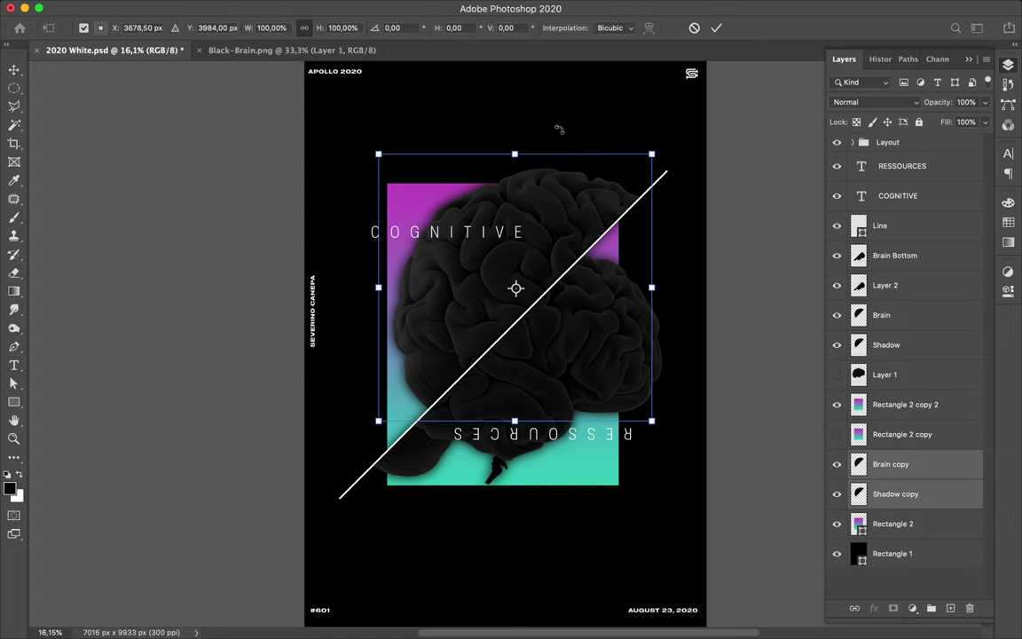
mouse_move(497, 113)
mouse_down()
mouse_move(539, 126)
mouse_move(494, 140)
mouse_up()
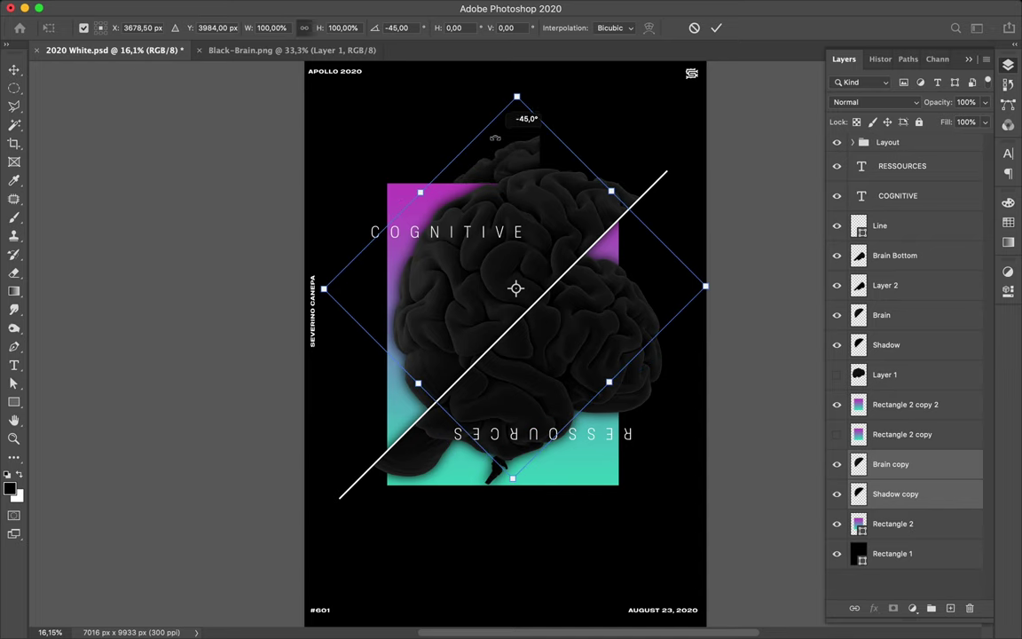
drag(496, 137, 495, 138)
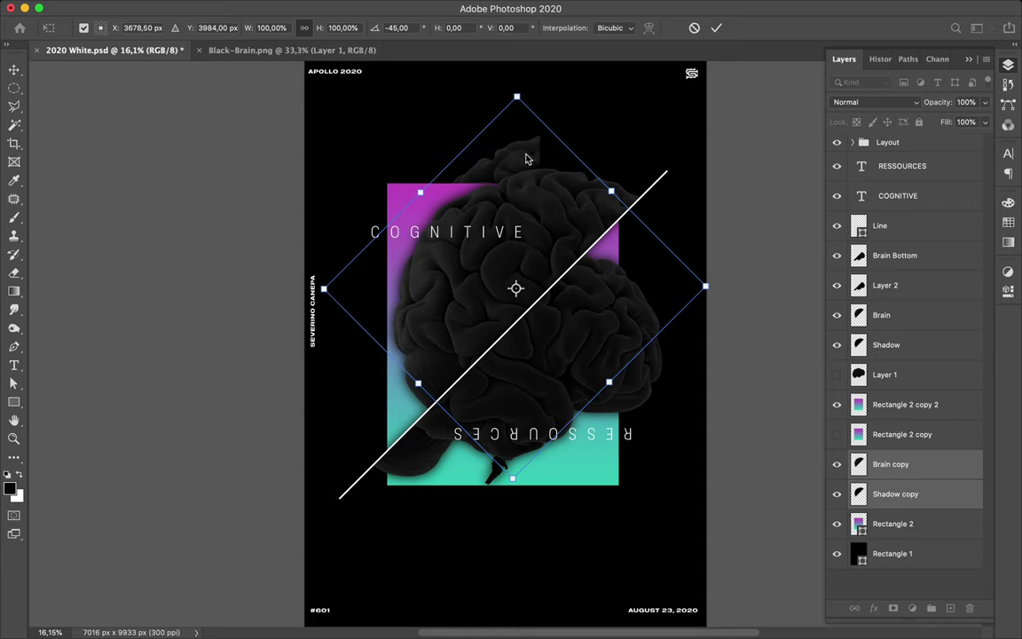
key(Return)
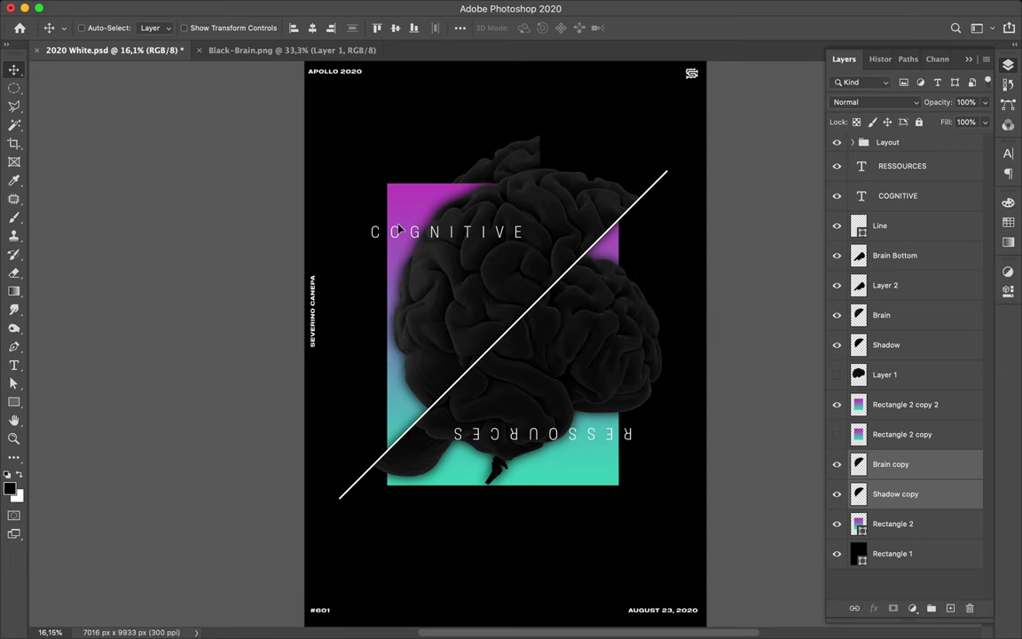
mouse_move(360, 206)
mouse_down()
mouse_move(398, 231)
mouse_move(416, 221)
mouse_up()
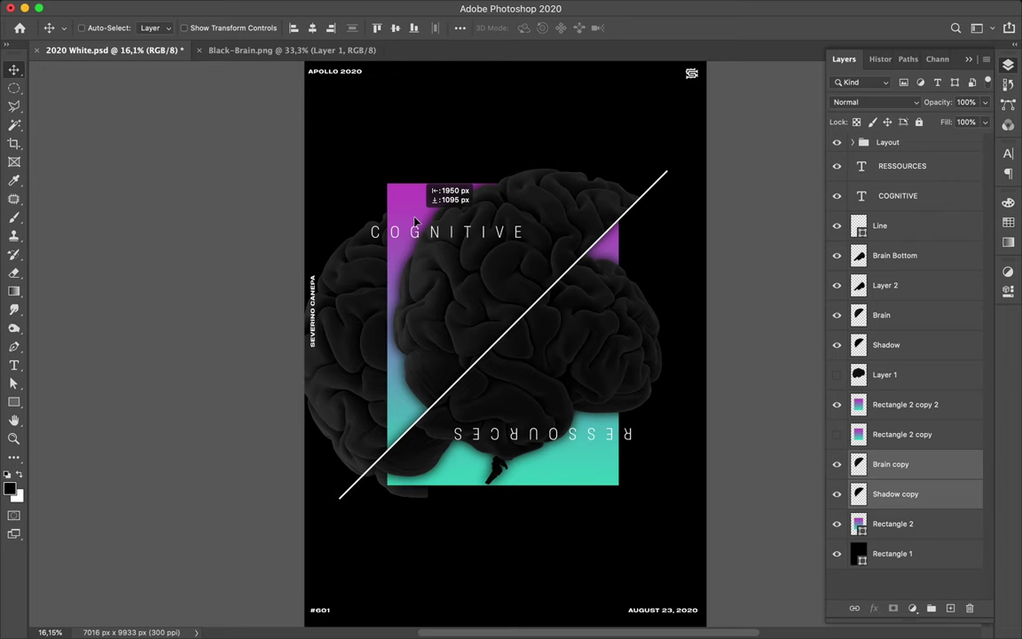
drag(417, 221, 415, 222)
key(ctrl+t)
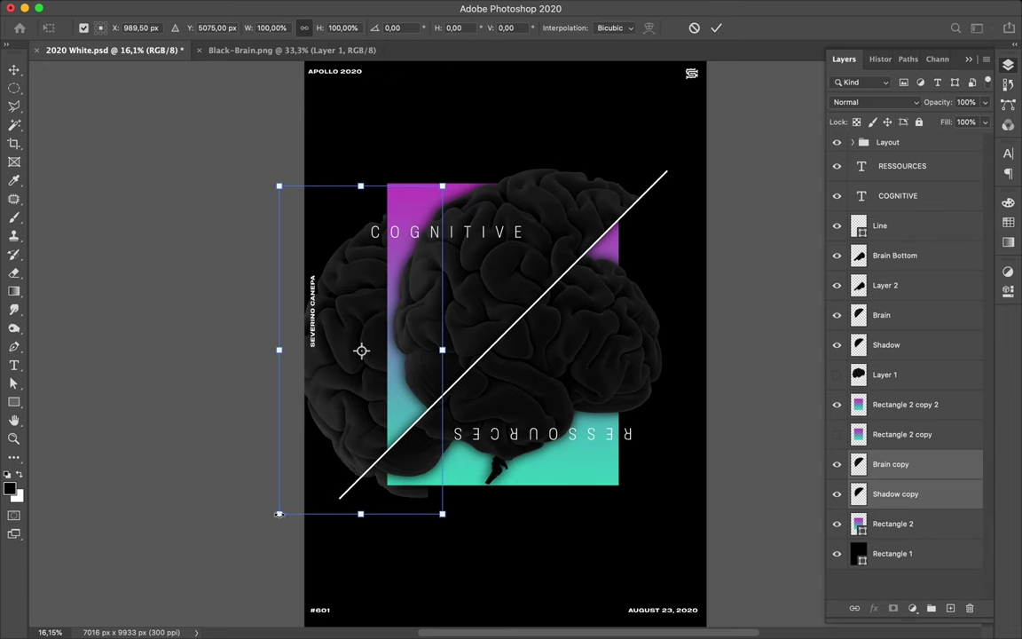
drag(278, 512, 329, 434)
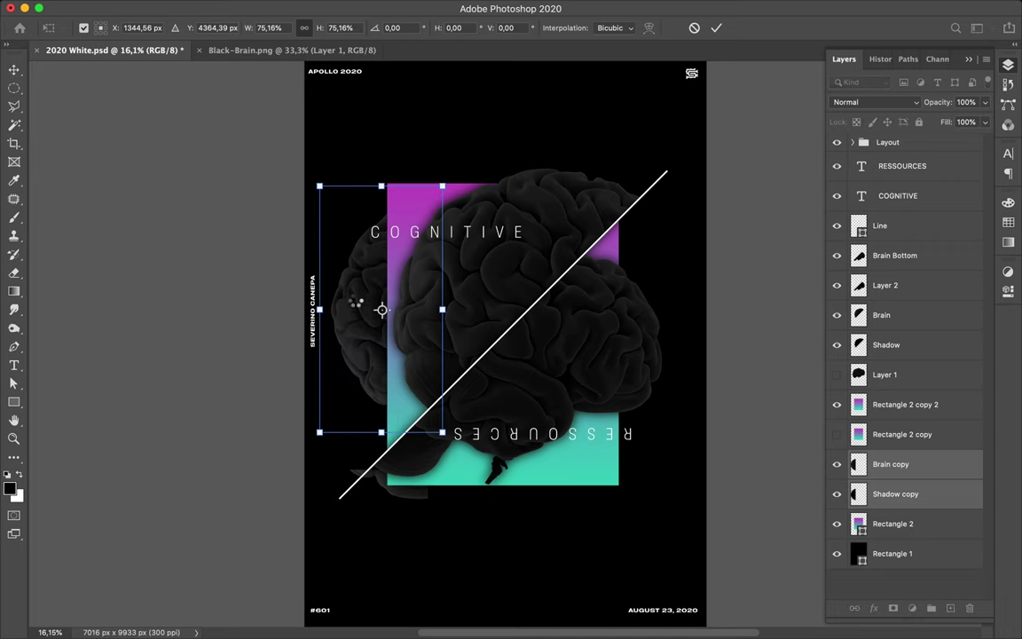
key(Return)
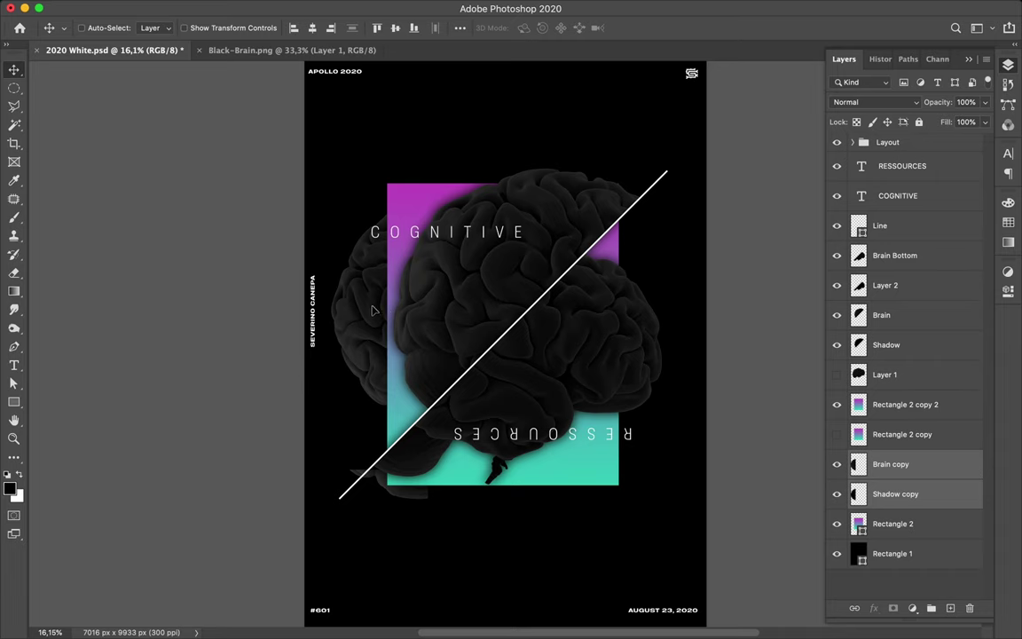
key(ctrl)
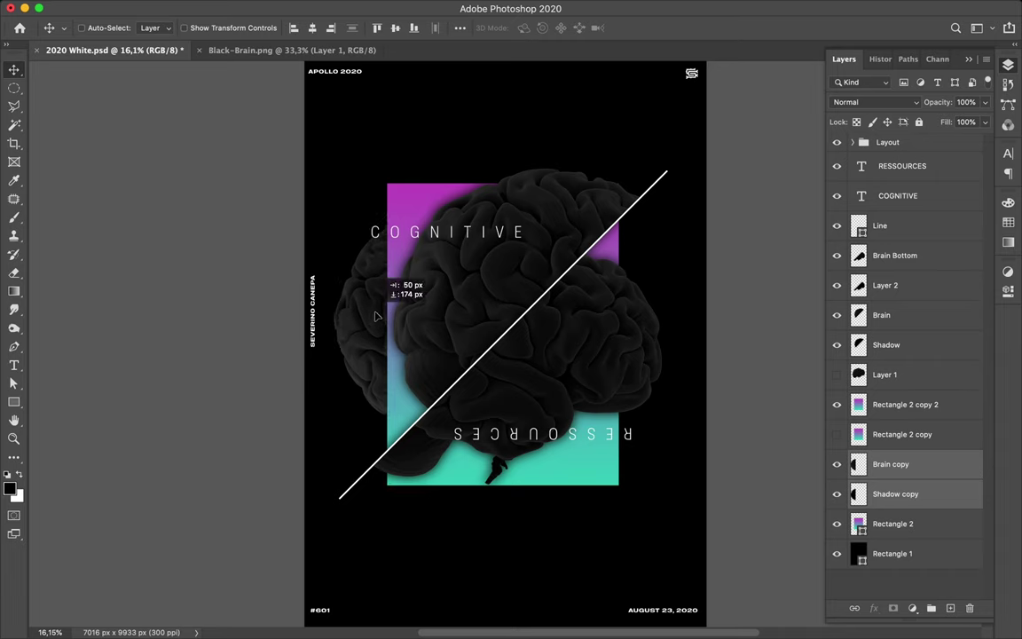
key(shift+Right)
key(shift+Right)
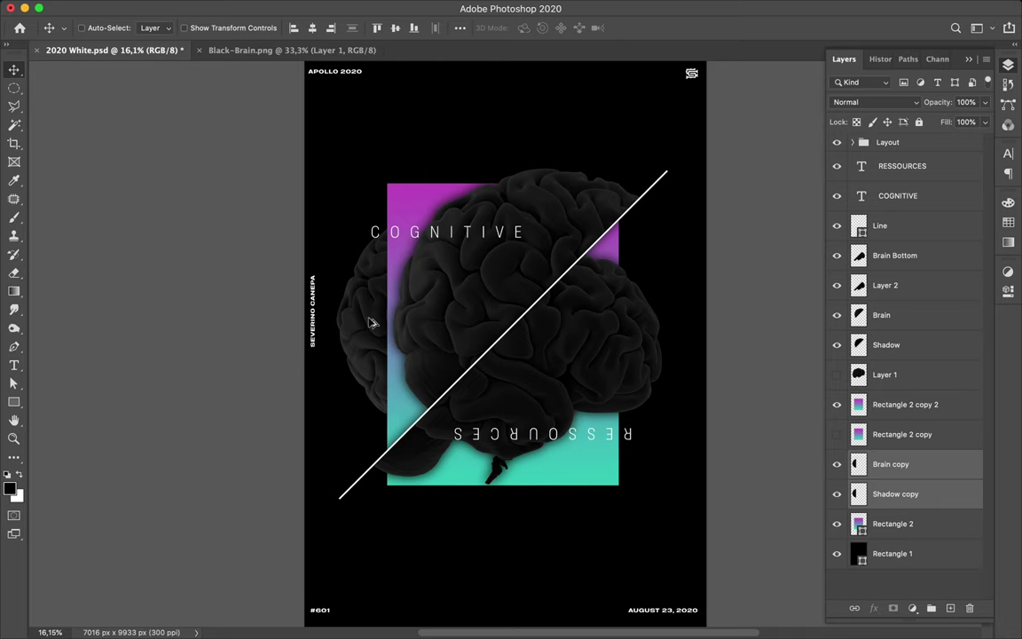
key(super)
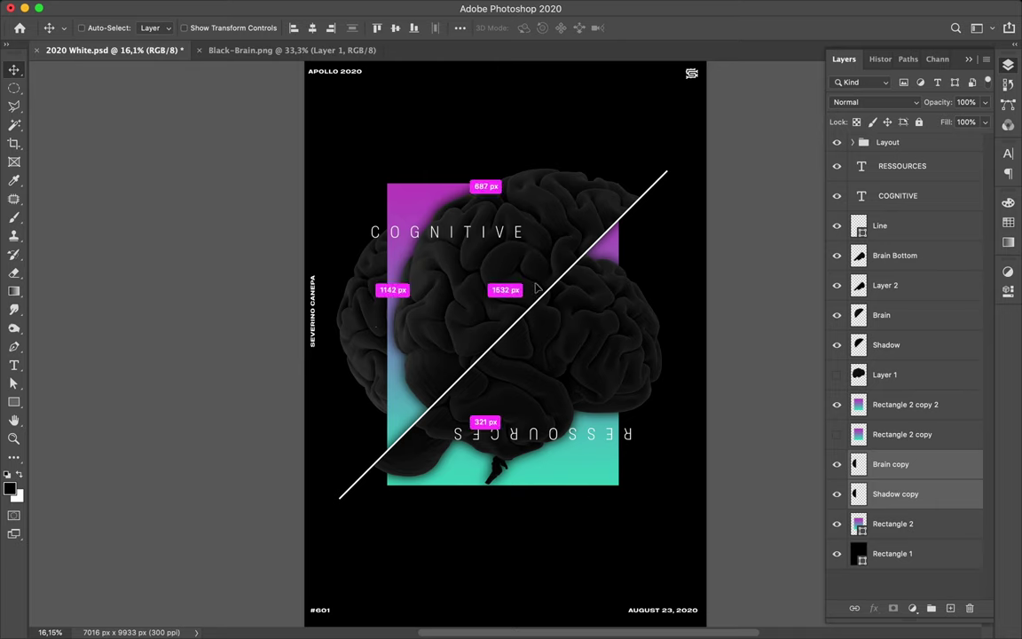
Duplicate Brain copy and Shadow copy and flip the new copies 180°.
drag(536, 289, 535, 317)
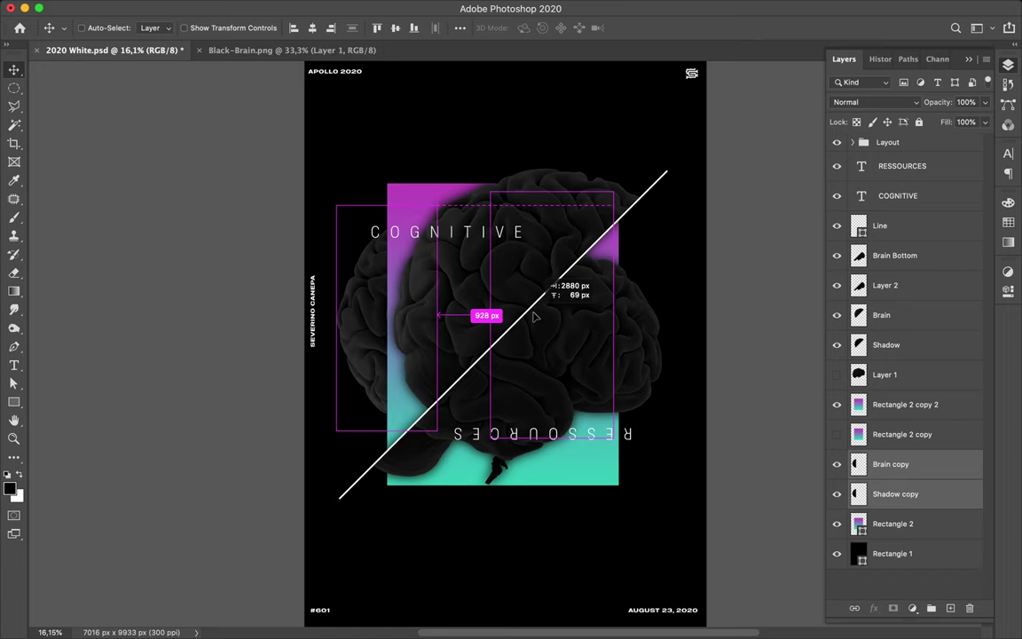
drag(535, 317, 535, 317)
key(super+t)
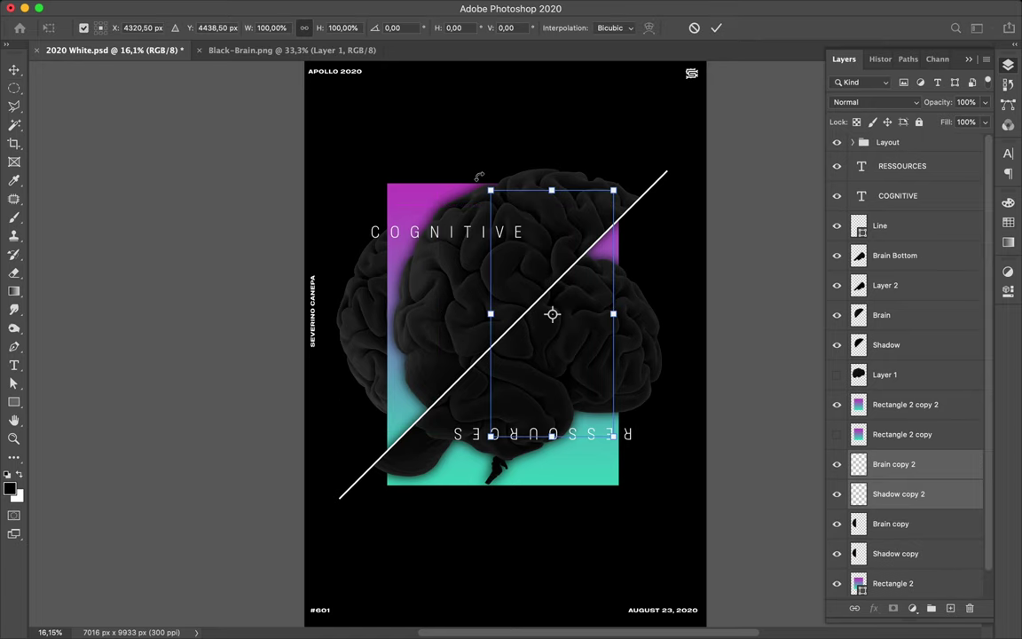
drag(526, 146, 598, 218)
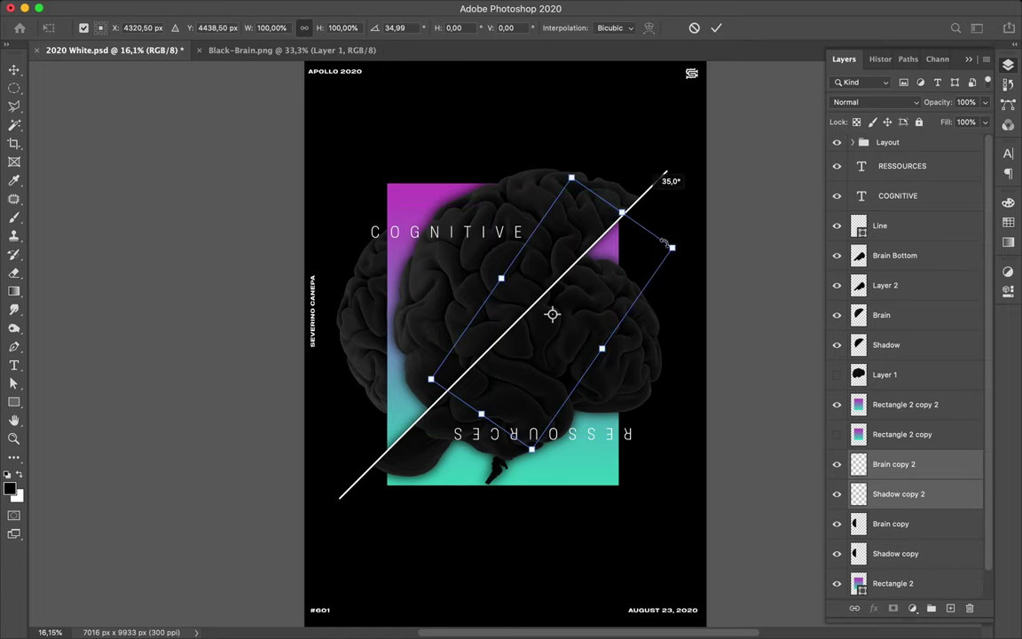
mouse_move(577, 453)
mouse_down()
mouse_move(559, 458)
mouse_move(577, 456)
mouse_up()
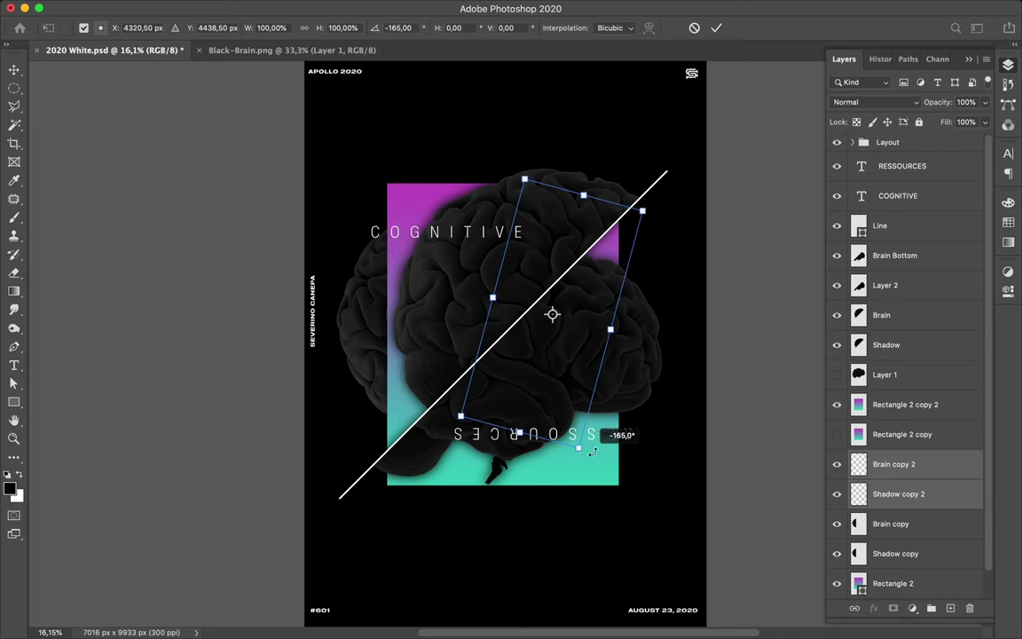
drag(600, 447, 601, 447)
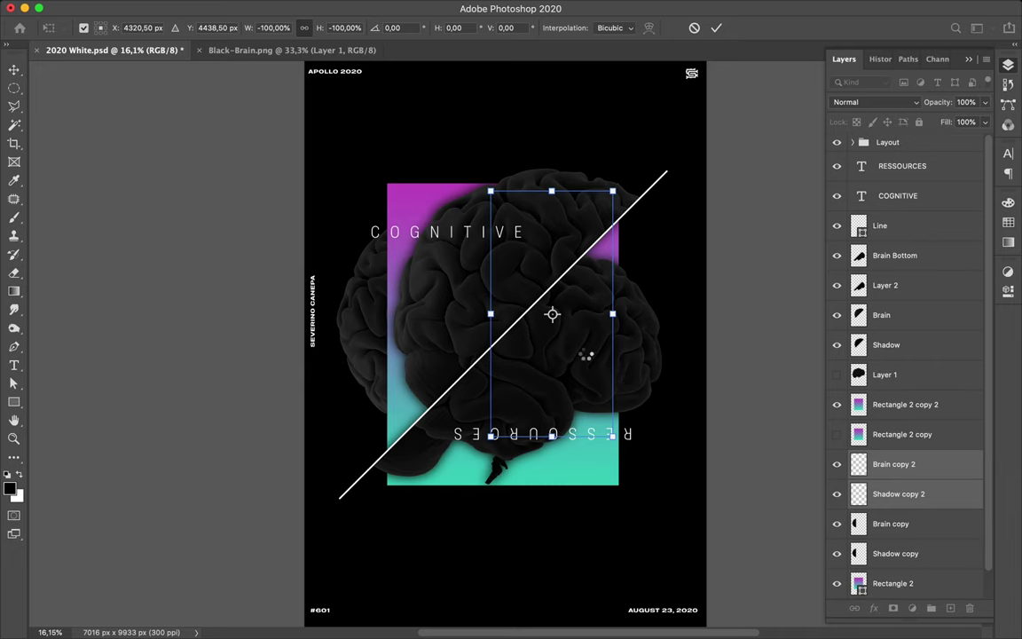
key(Return)
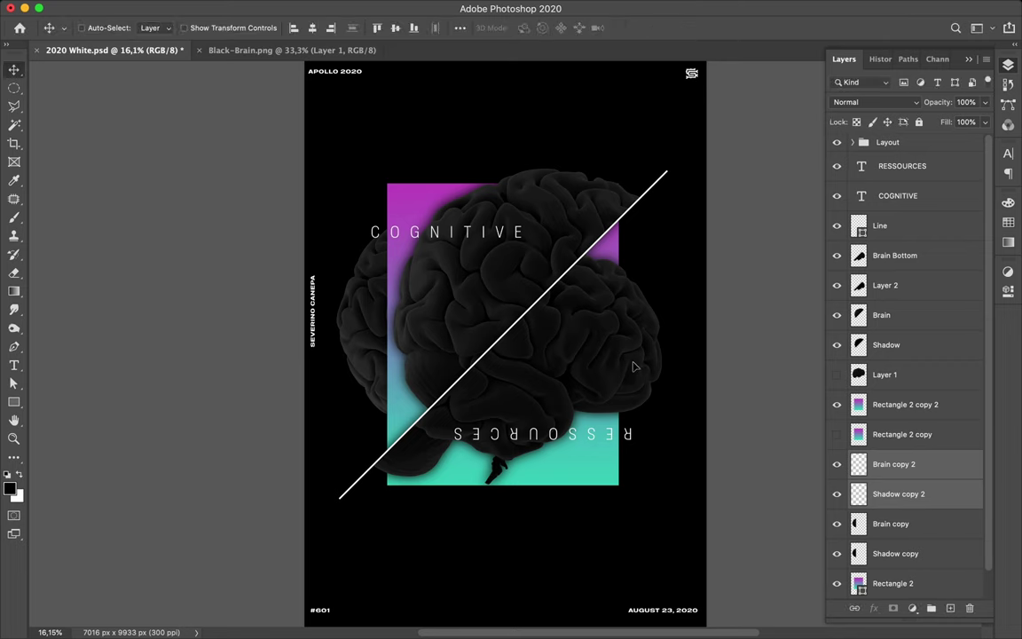
Shift the flipped brain copies right and slightly down behind the main brain.
drag(633, 366, 634, 366)
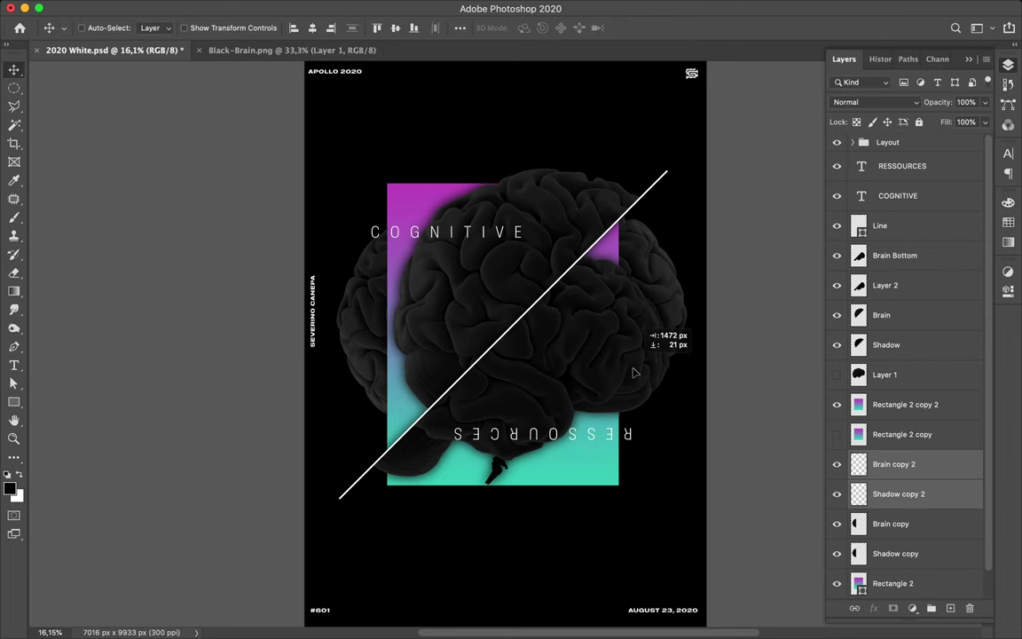
drag(633, 373, 646, 380)
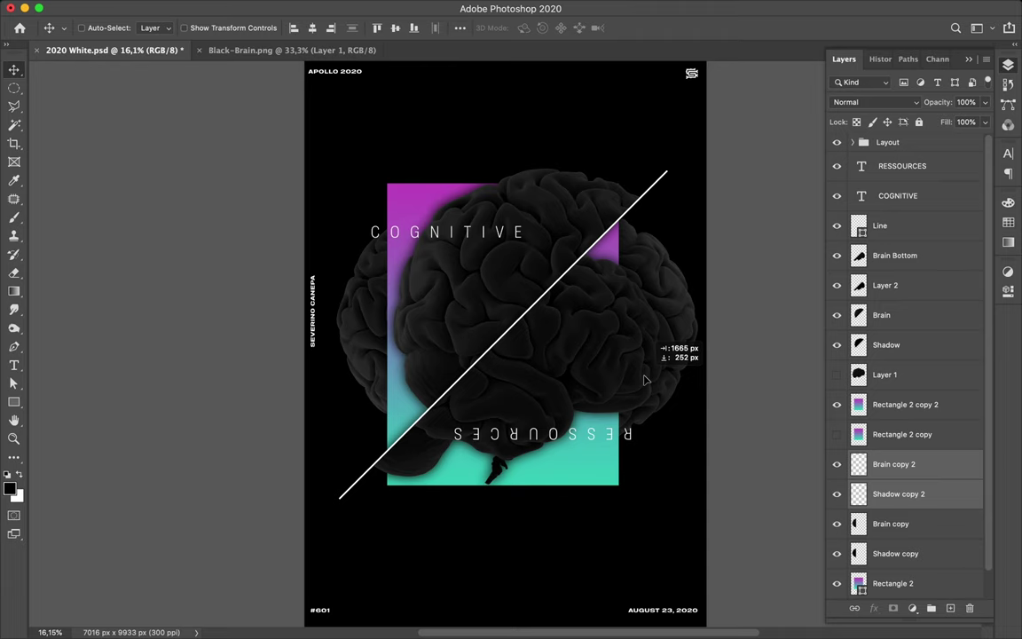
drag(646, 380, 646, 380)
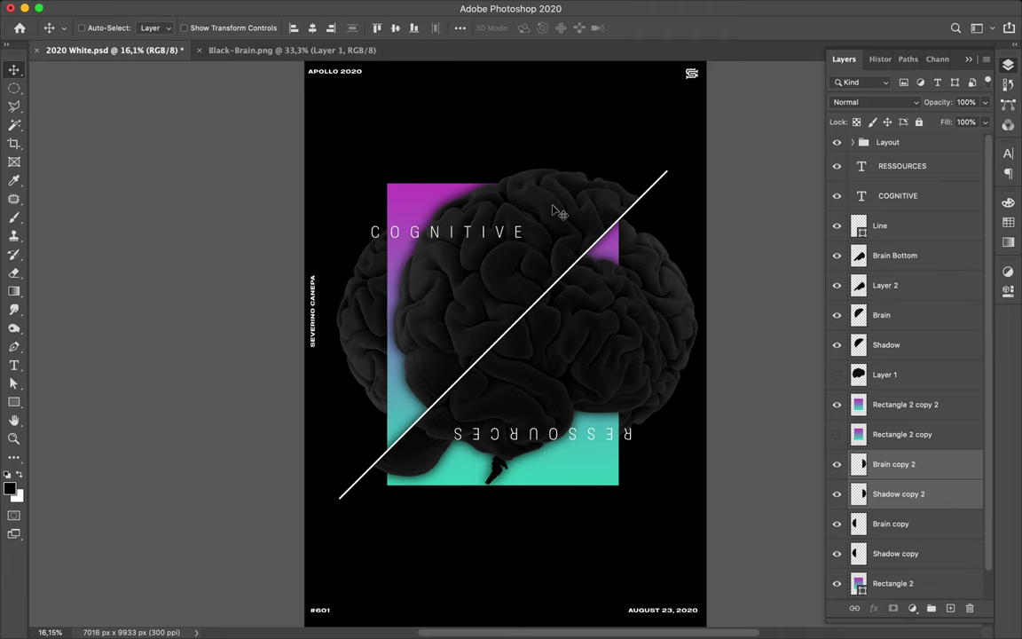
Select Rectangle 2 copy 2 on the canvas and marquee a small circle on its magenta top.
key(super)
click(426, 201)
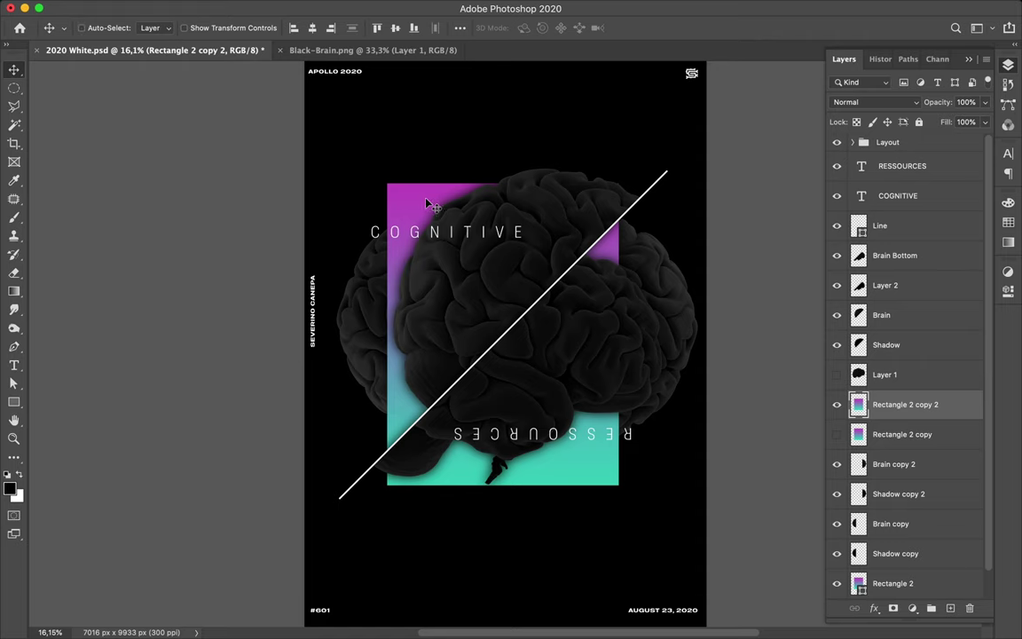
click(13, 86)
mouse_move(396, 187)
mouse_down()
mouse_move(434, 222)
mouse_move(421, 215)
mouse_up()
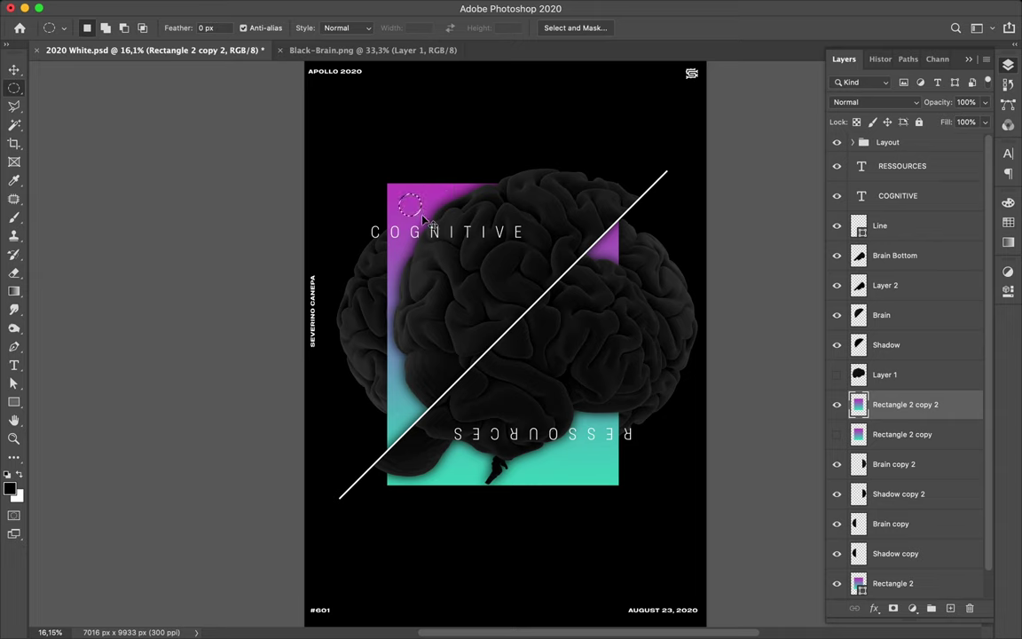
Copy the magenta circle to its own layer and move it to the poster's top-left.
key(ctrl+shift+alt+n)
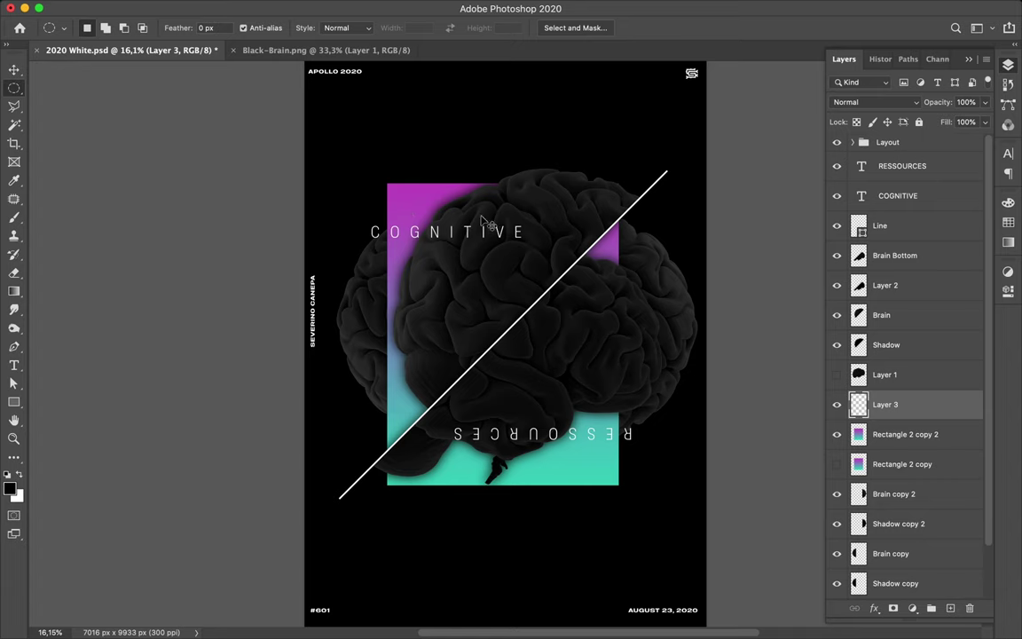
key(v)
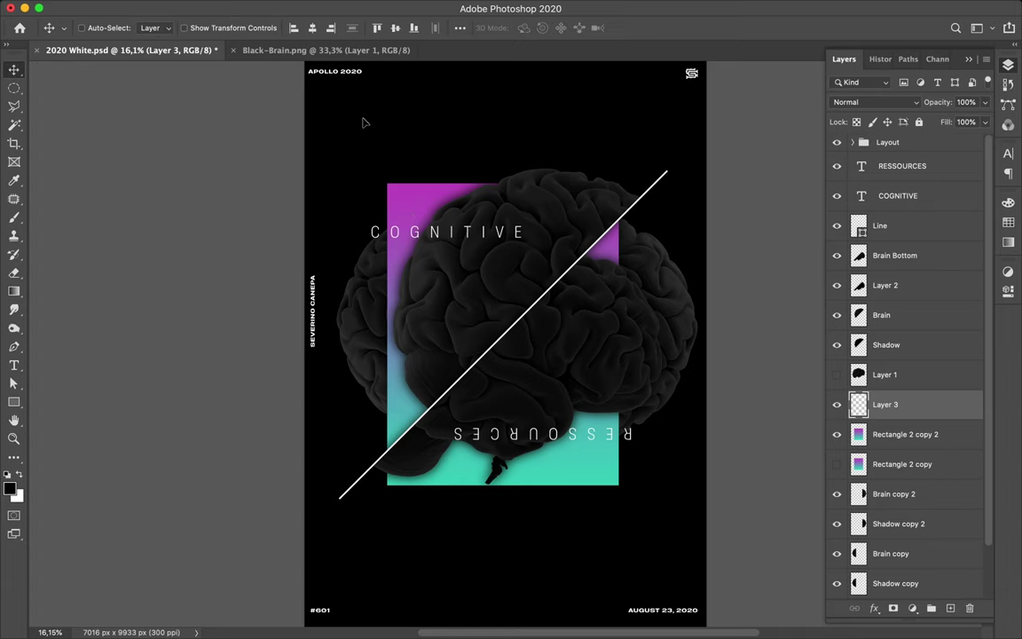
drag(330, 111, 362, 121)
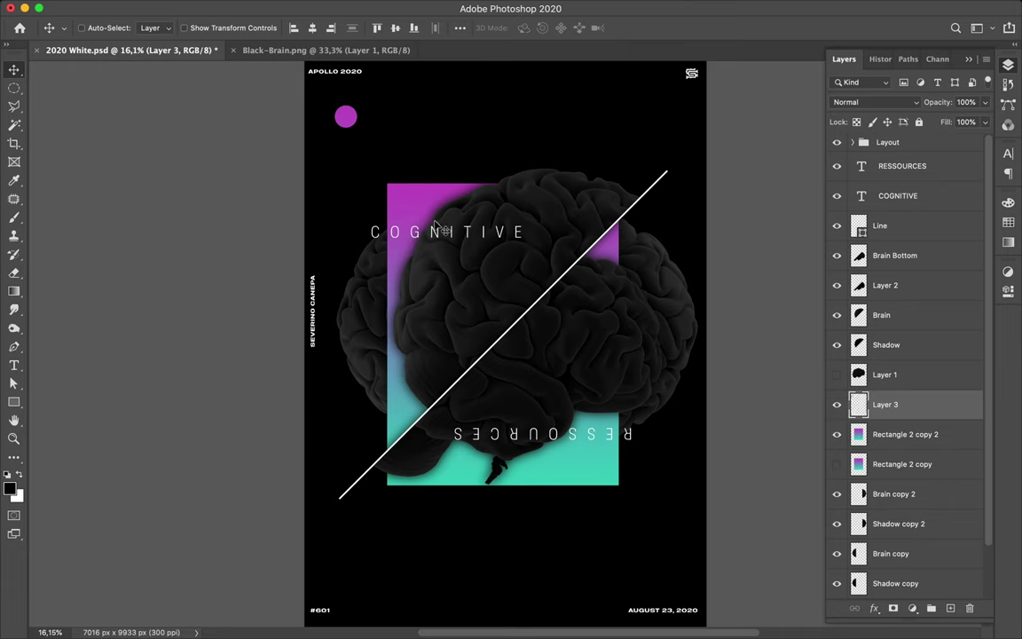
Copy a teal circle from the gradient rectangle onto Layer 4 and move it bottom-right.
key(m)
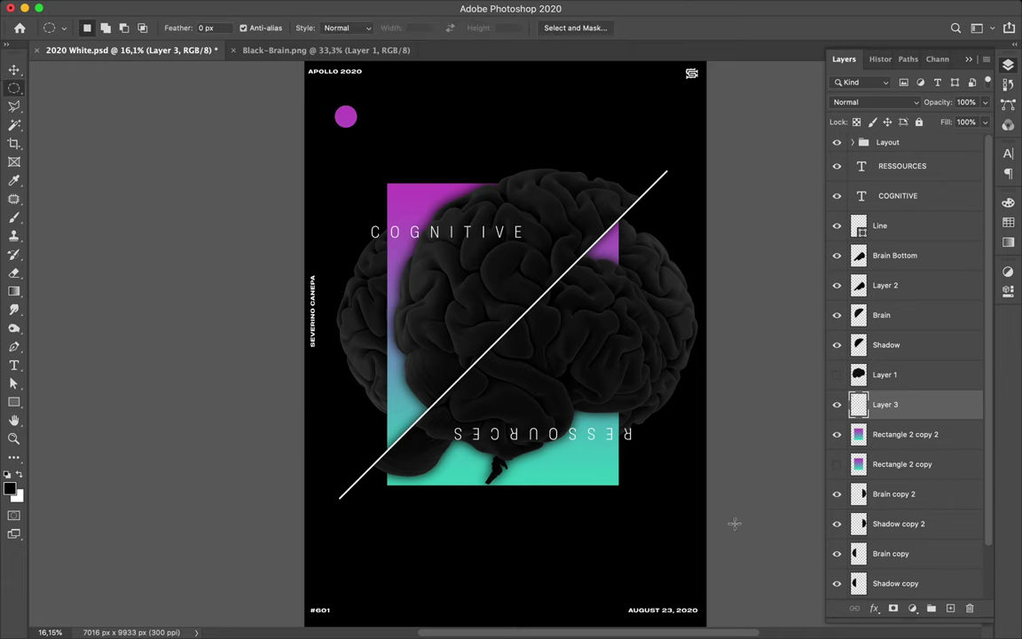
drag(576, 463, 585, 470)
key(alt+bracketleft)
key(ctrl+d)
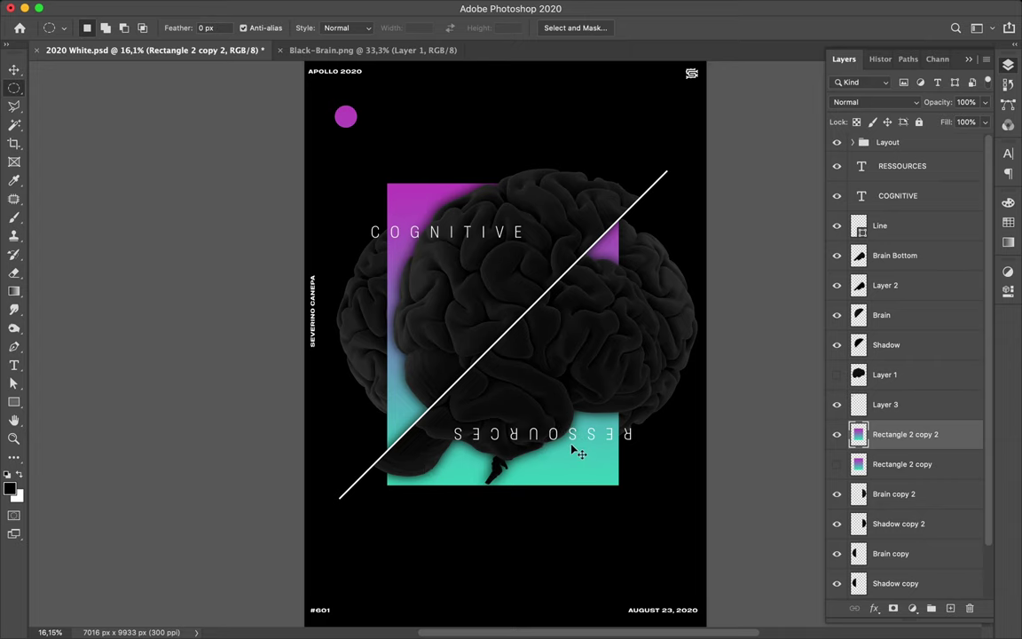
key(ctrl+j)
key(v)
drag(570, 452, 632, 555)
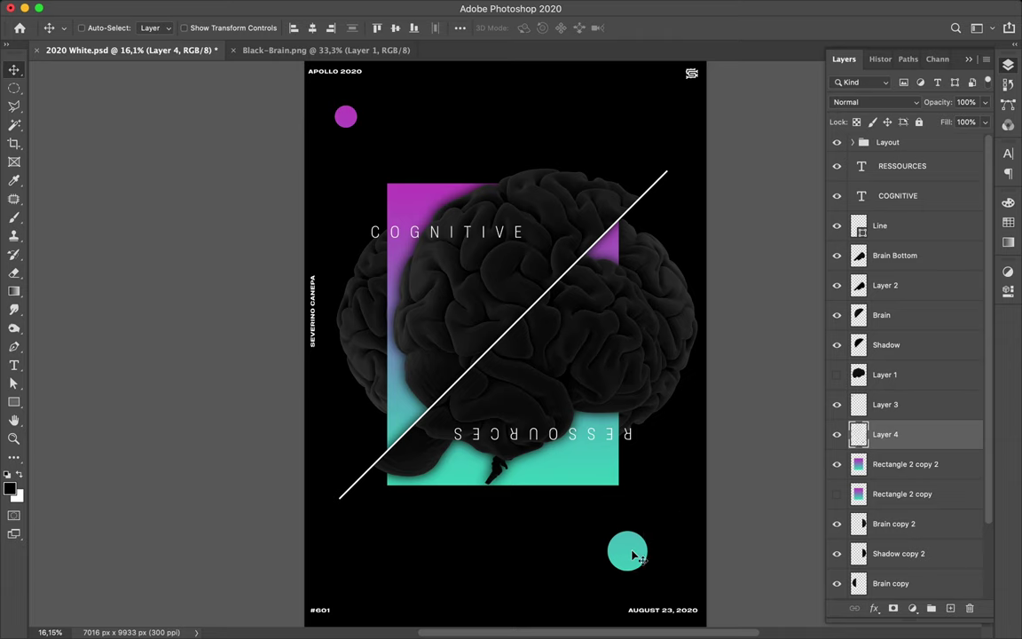
key(super)
super+click(403, 199)
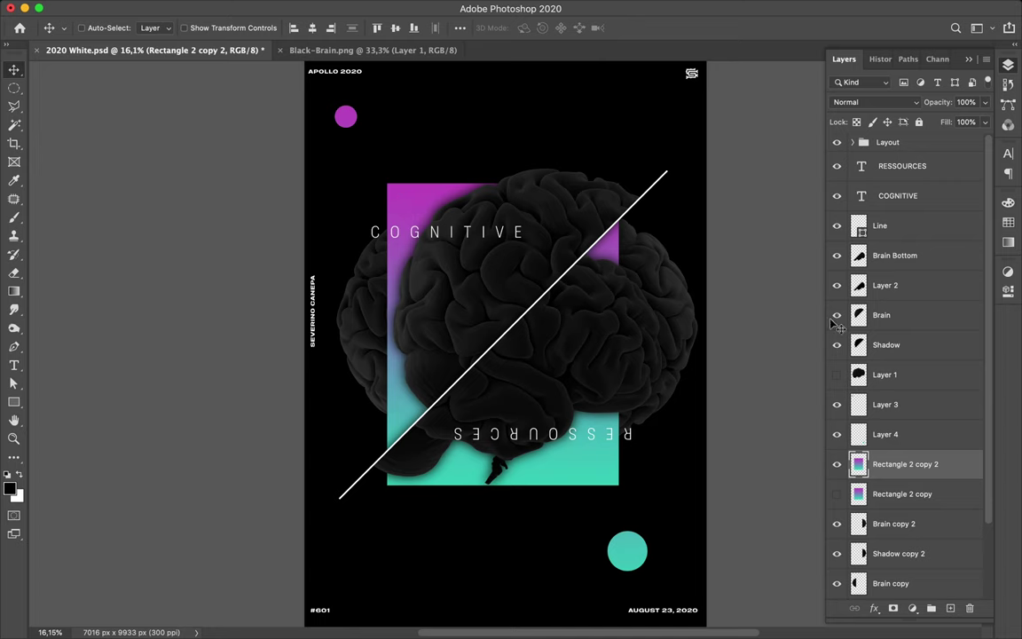
Duplicate the gradient rectangle above the brain, shrink it to a small square, and place it on the diagonal line.
drag(881, 461, 881, 253)
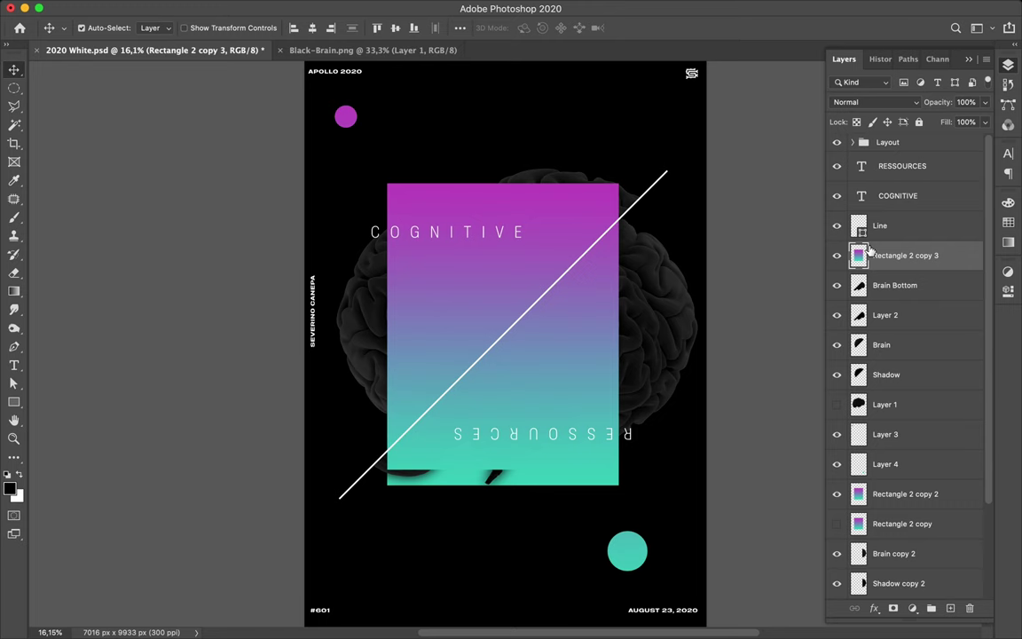
key(ctrl+t)
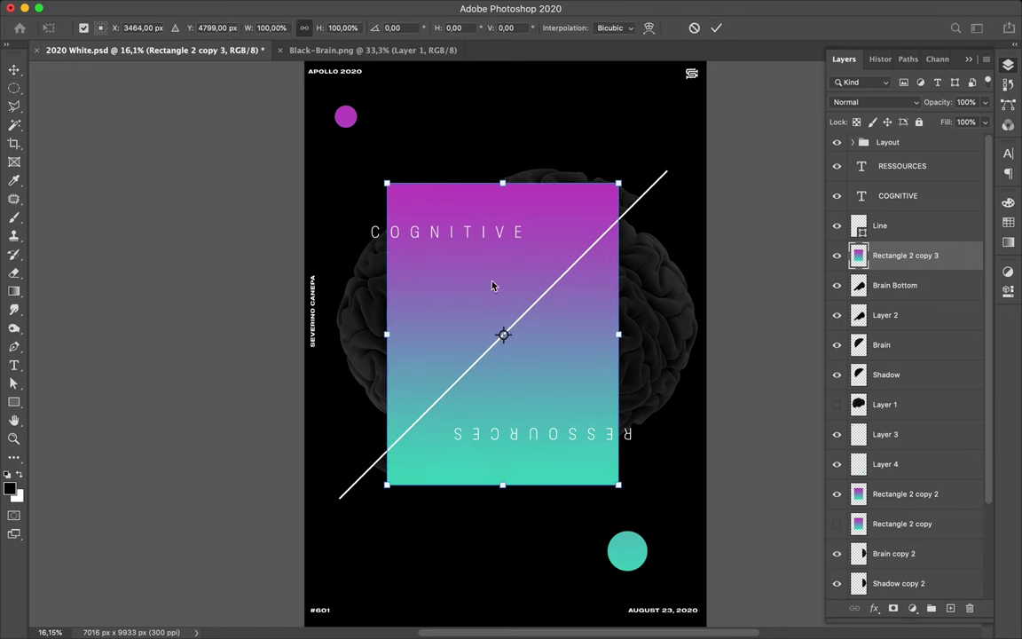
drag(497, 290, 494, 284)
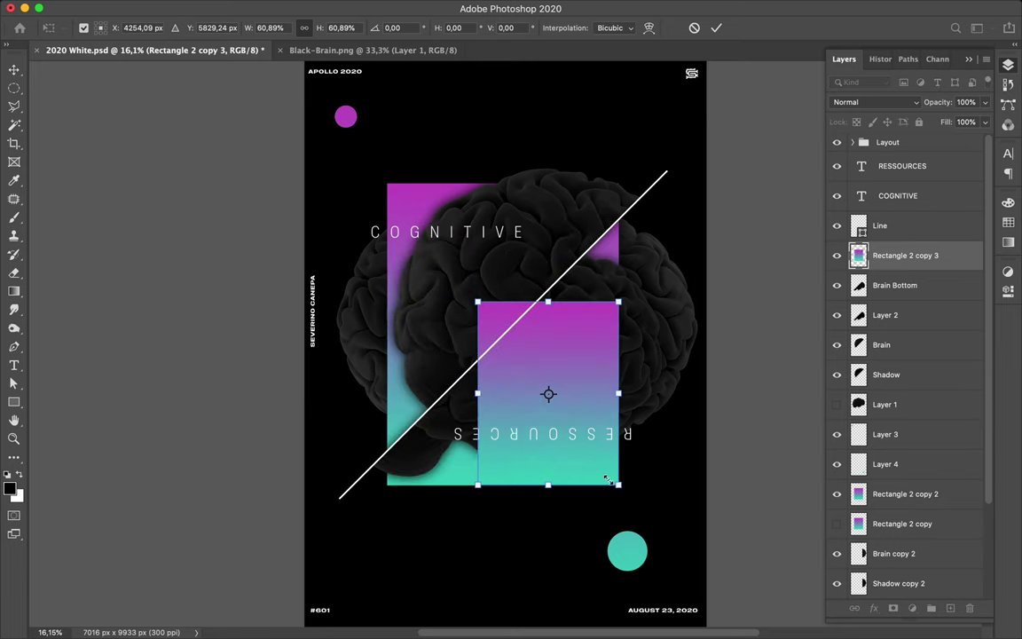
drag(619, 486, 559, 424)
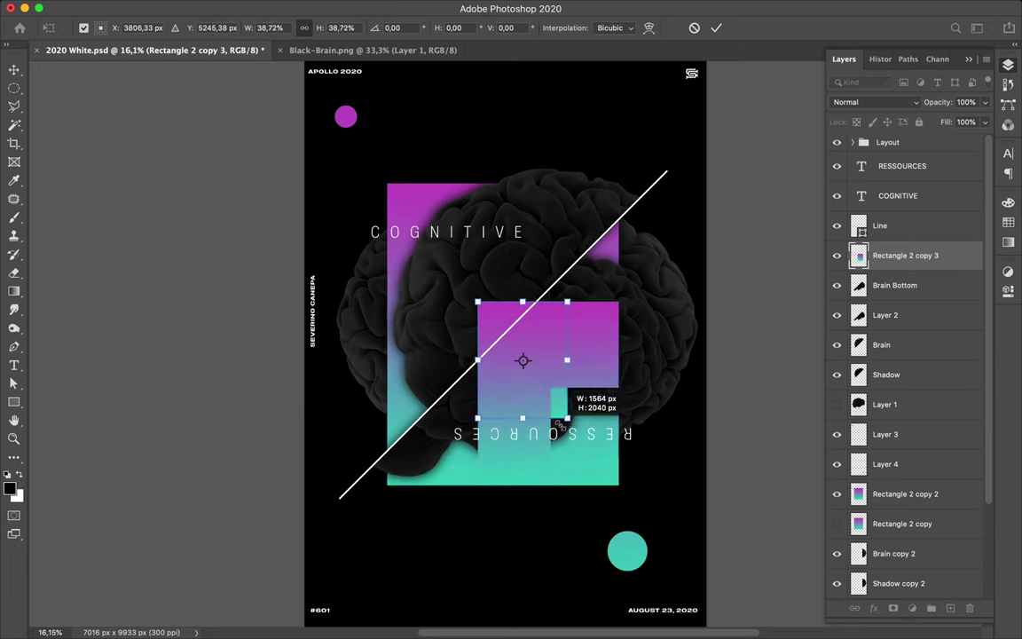
drag(559, 424, 560, 343)
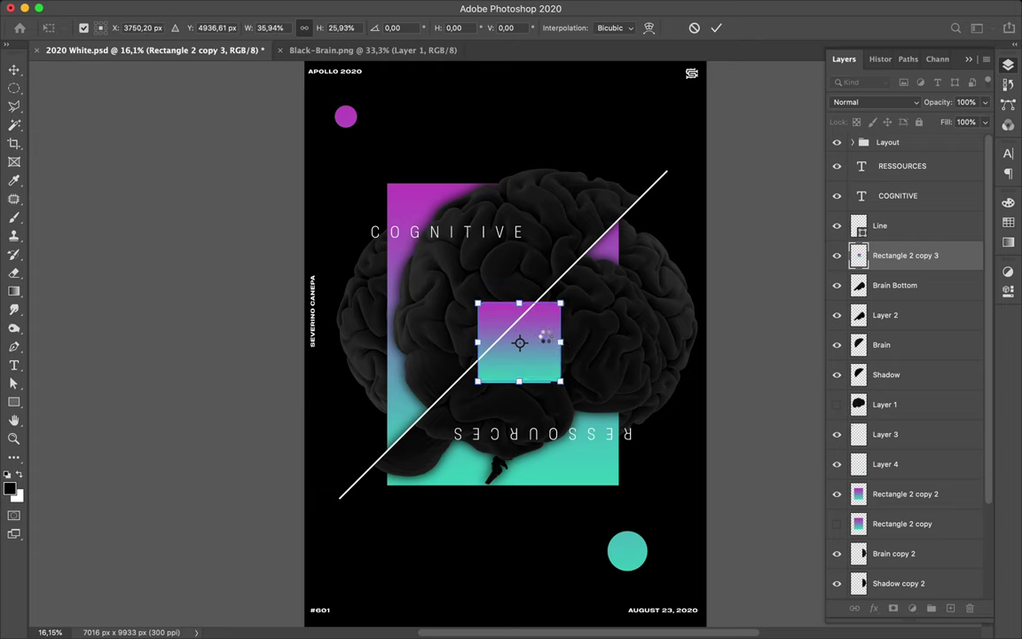
key(Return)
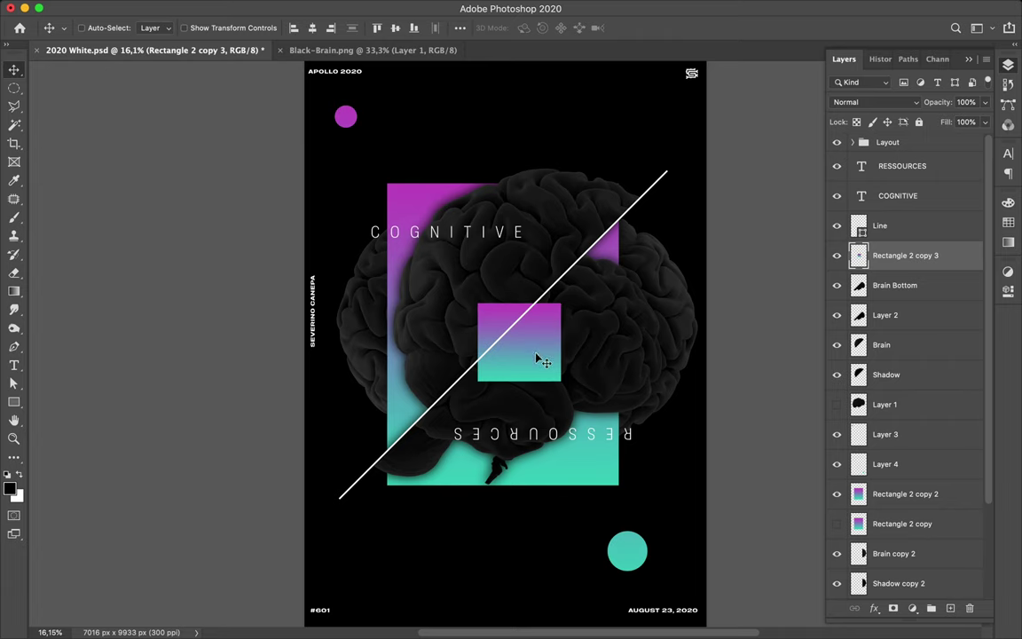
mouse_move(539, 335)
mouse_down()
mouse_move(542, 308)
mouse_move(543, 330)
mouse_up()
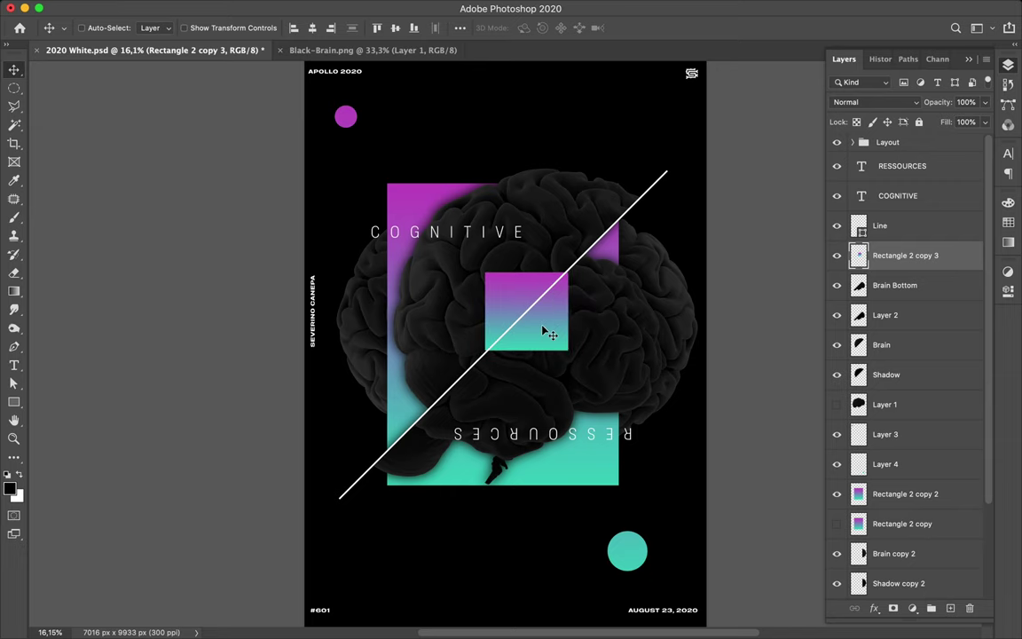
Narrow Rectangle 2 copy 3 slightly from both sides to about 1373 × 1366 px.
scroll(545, 331, up, 1)
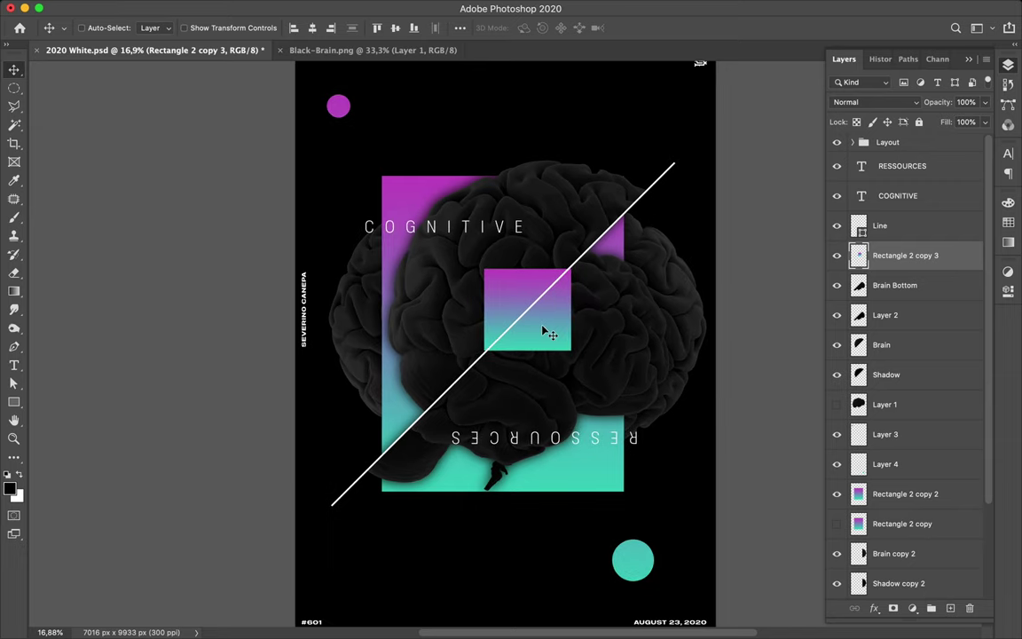
scroll(543, 330, up, 2)
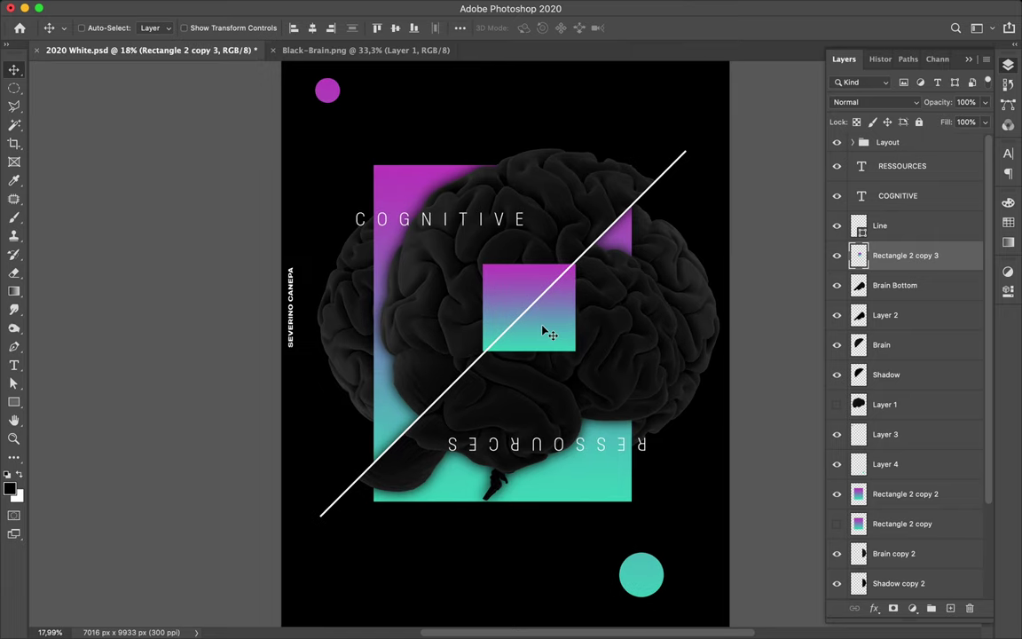
scroll(543, 331, up, 2)
scroll(543, 331, up, 5)
scroll(543, 331, up, 5)
scroll(543, 331, up, 3)
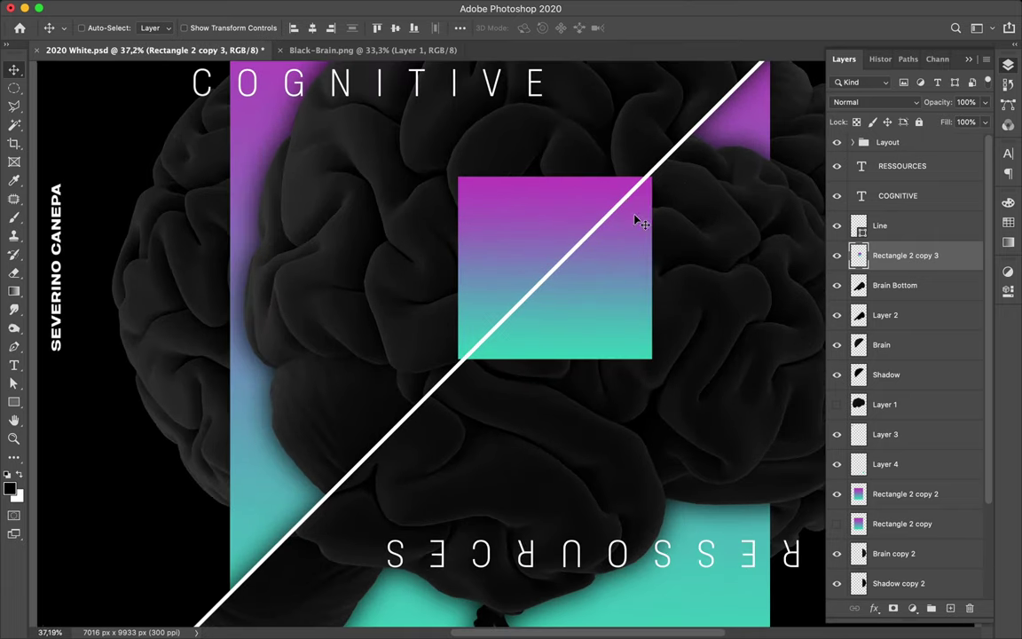
key(super)
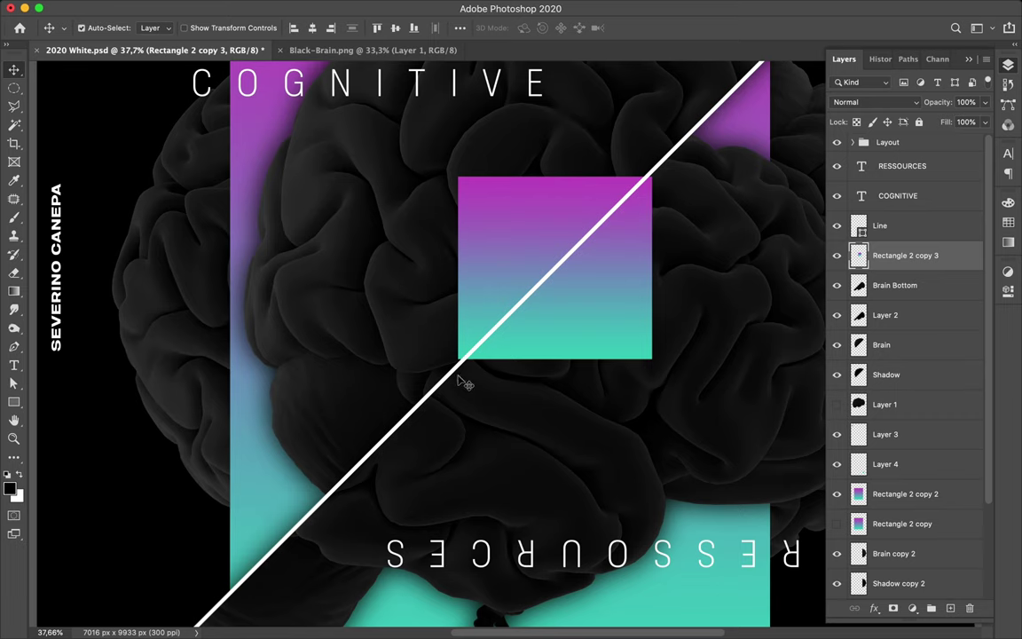
key(super+t)
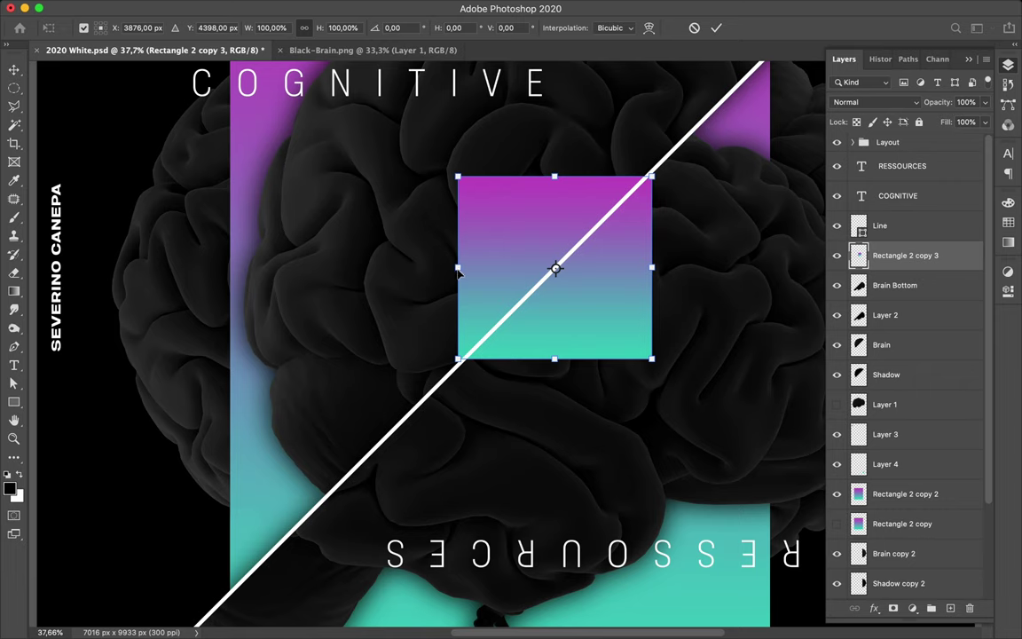
drag(465, 267, 462, 267)
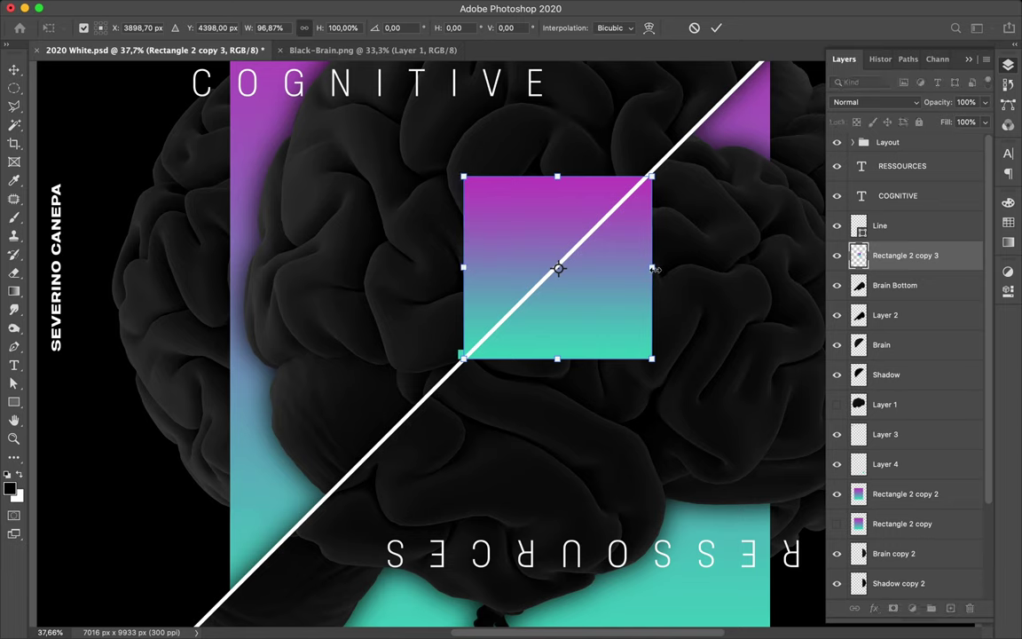
drag(652, 268, 650, 268)
key(Return)
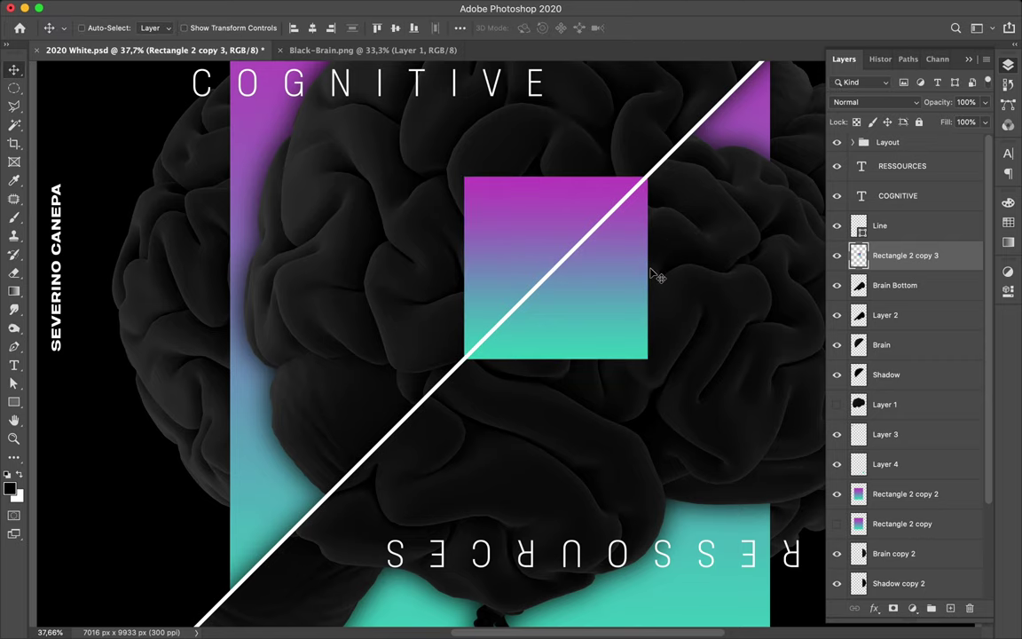
Cut the square's part right of the diagonal with the Polygonal Lasso and paste it as Layer 5.
key(l)
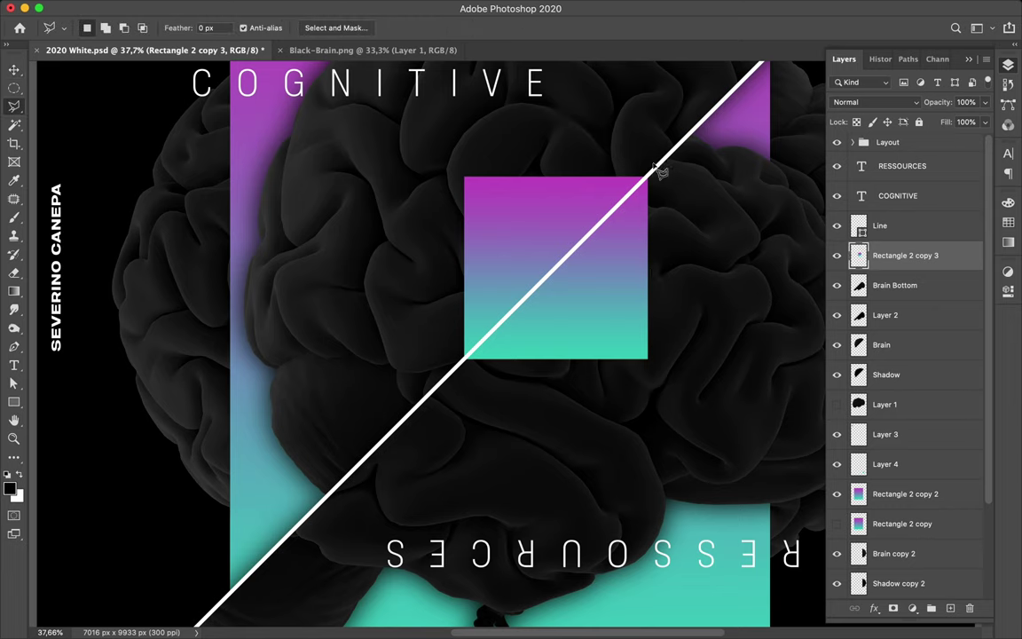
click(654, 173)
click(448, 374)
click(679, 368)
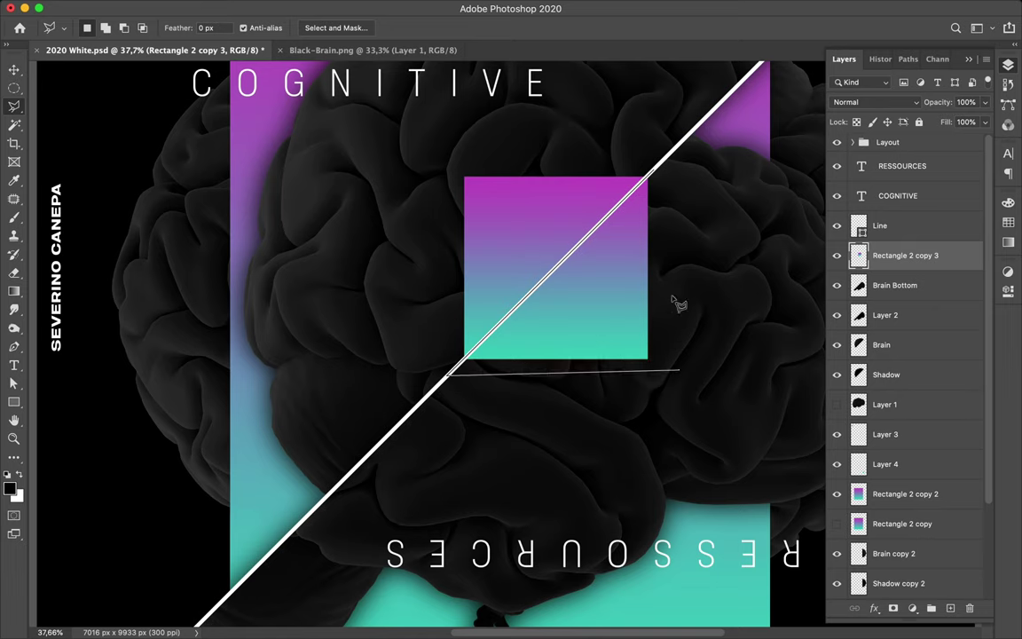
click(657, 177)
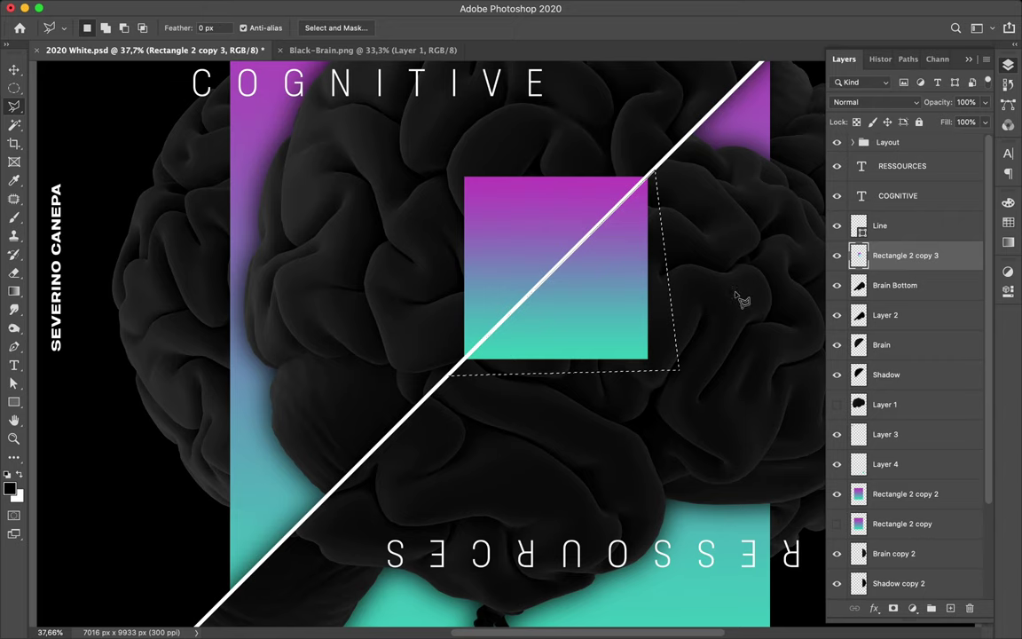
key(Delete)
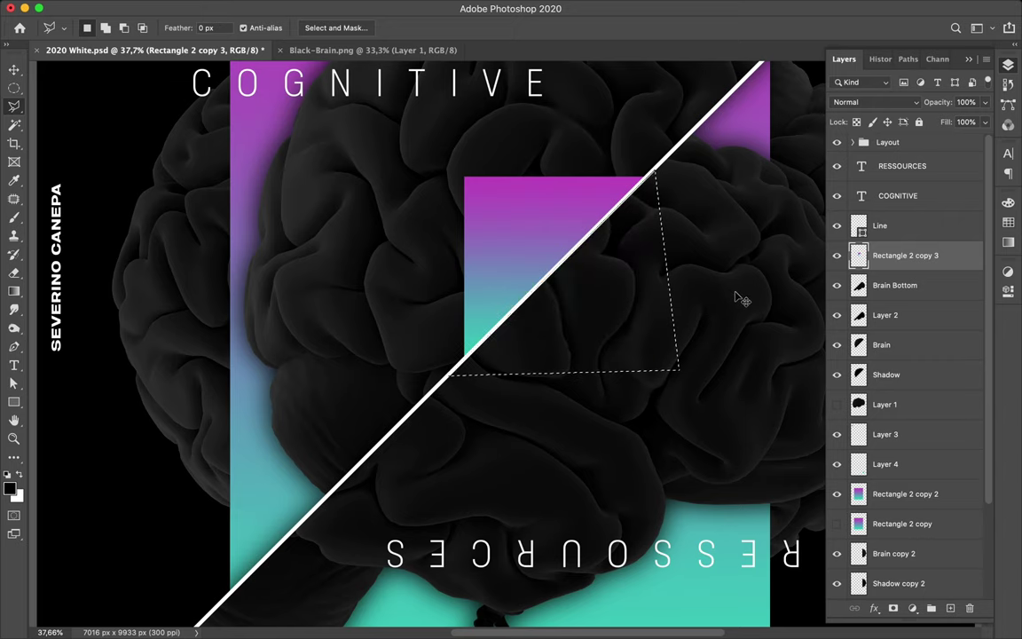
key(ctrl+d)
key(ctrl+v)
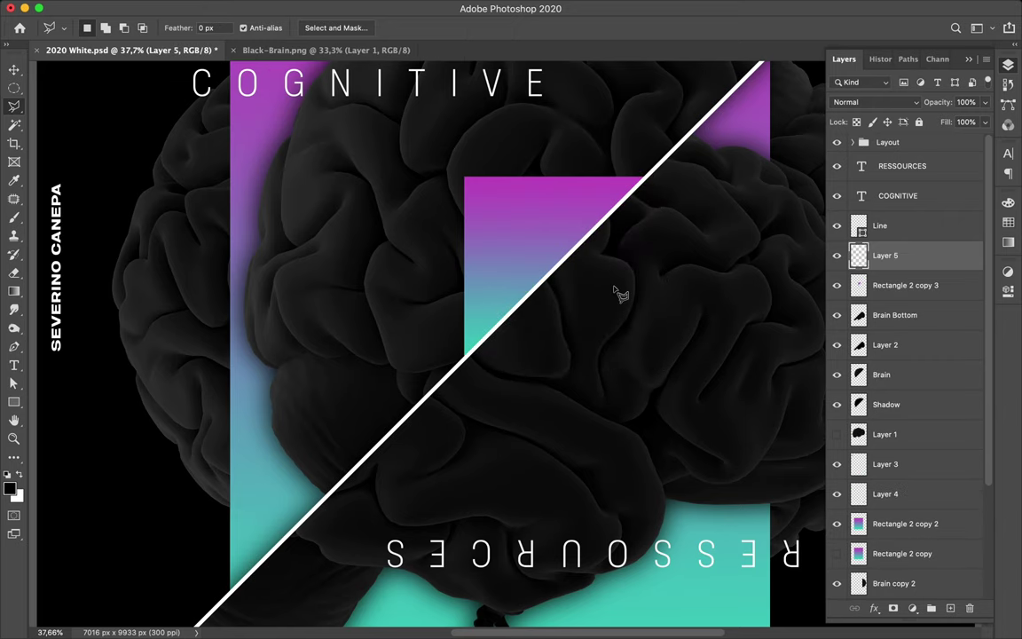
Offset the two halves along the diagonal, nudging Rectangle 2 copy 3 up and right.
key(v)
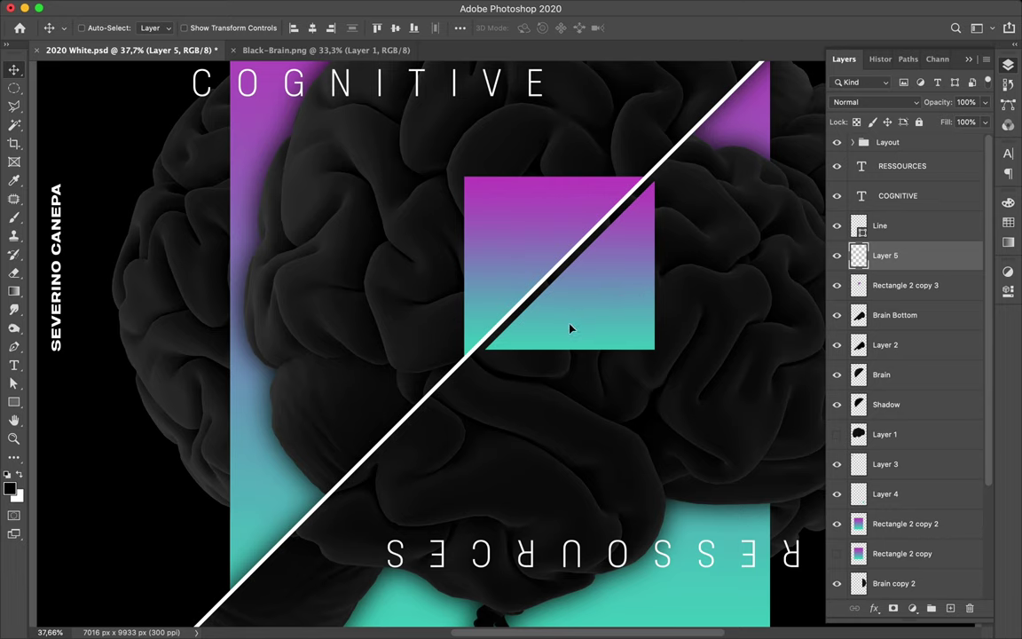
drag(569, 331, 570, 331)
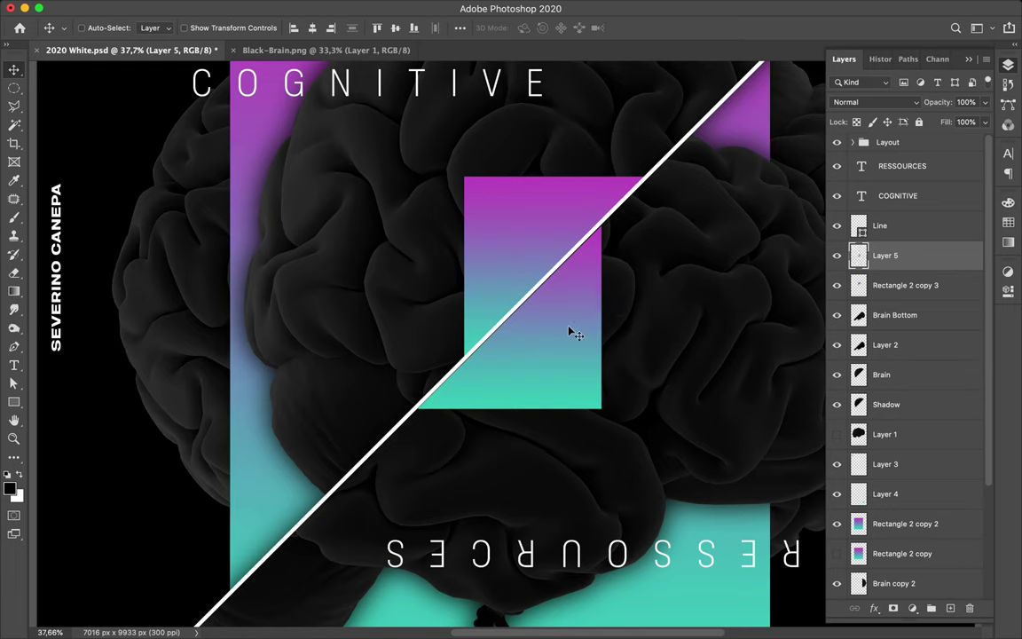
super+click(519, 258)
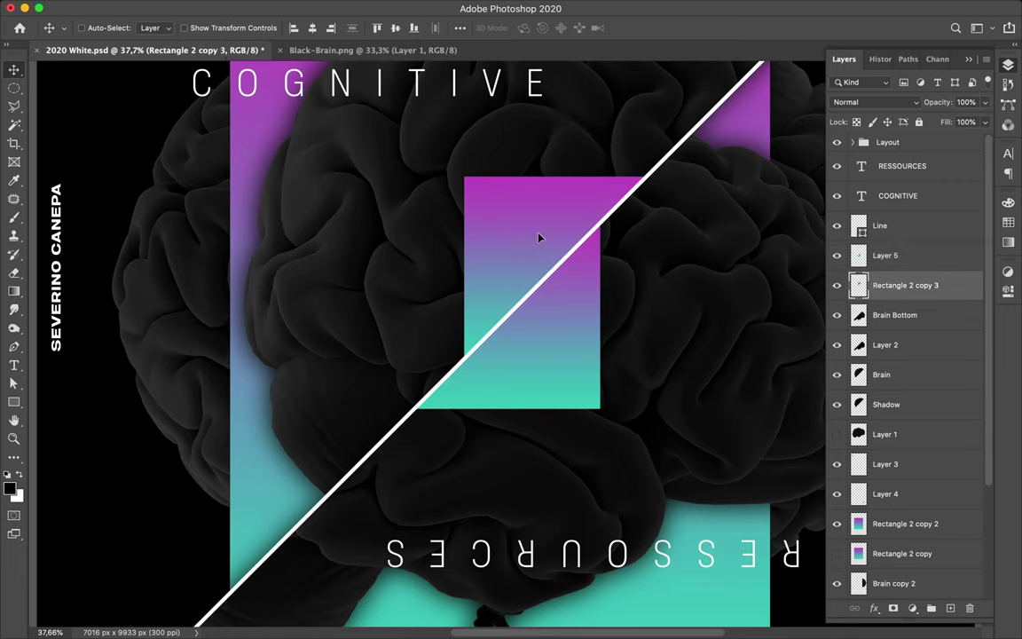
key(shift+Right)
key(shift+Right)
key(shift+Up)
key(shift+Up)
key(shift+Right)
key(shift+Right)
key(shift+Right)
key(shift+Up)
key(shift+Up)
key(shift+Up)
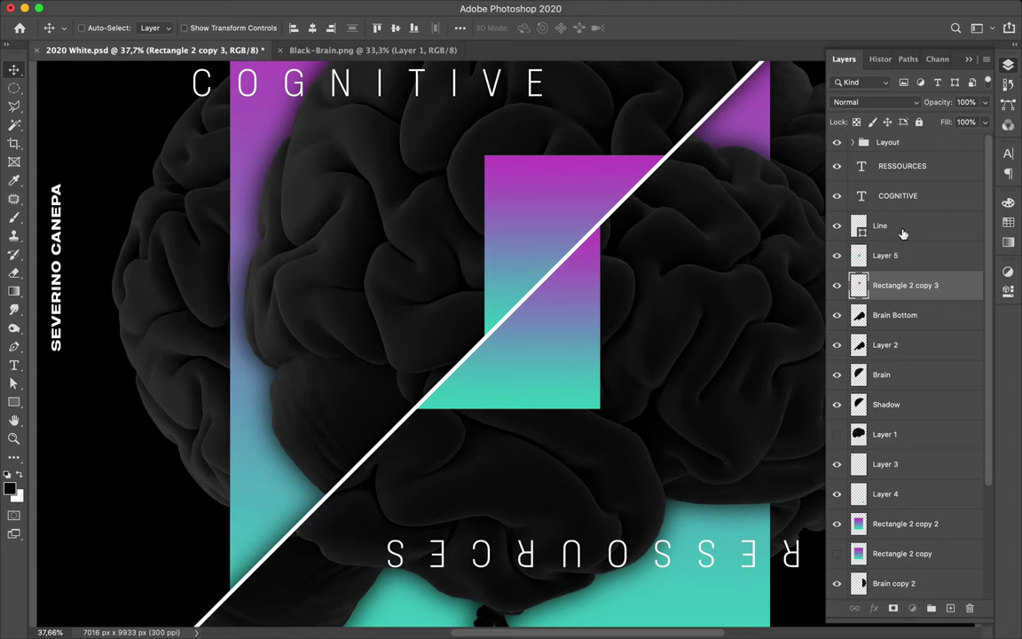
click(932, 229)
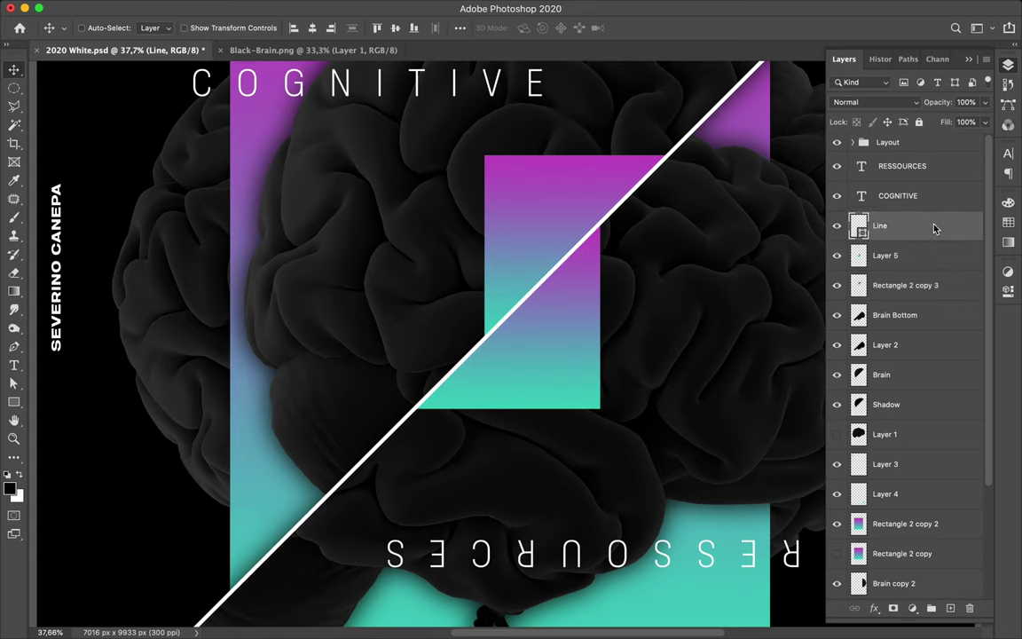
Rasterize the Line layer and fit the whole poster on screen.
right_click(934, 229)
click(820, 235)
key(ctrl+minus)
key(ctrl+0)
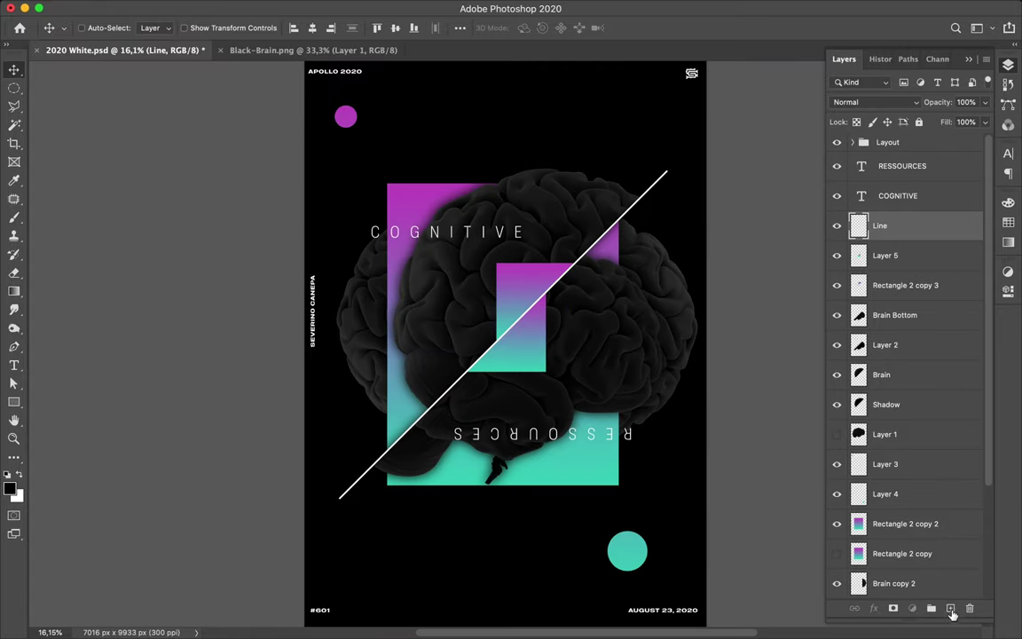
Add empty Layer 6 and load the diagonal line's shape as a selection.
click(950, 609)
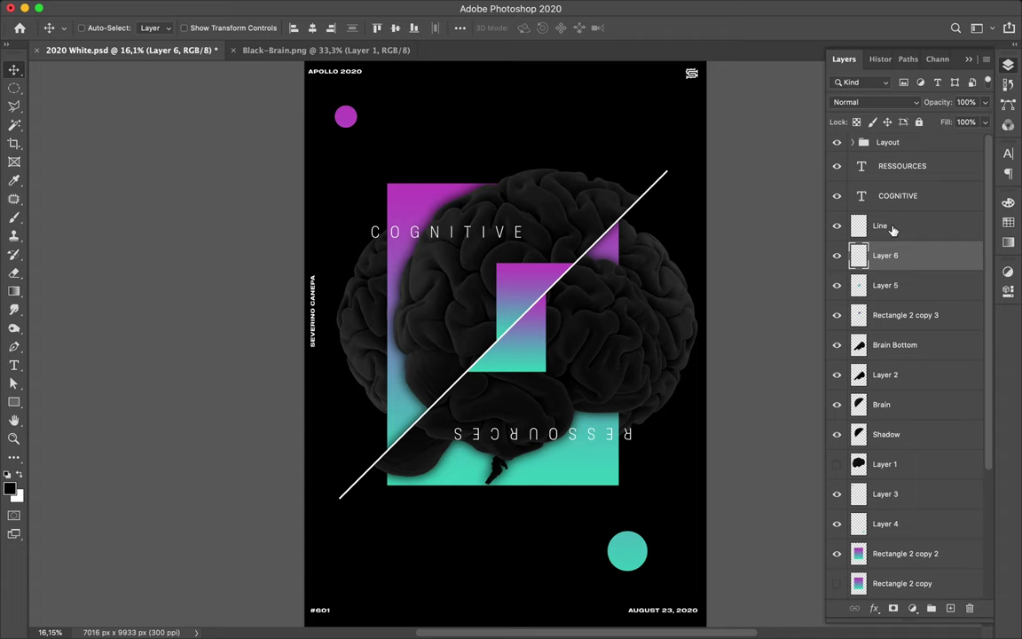
ctrl+click(858, 225)
key(b)
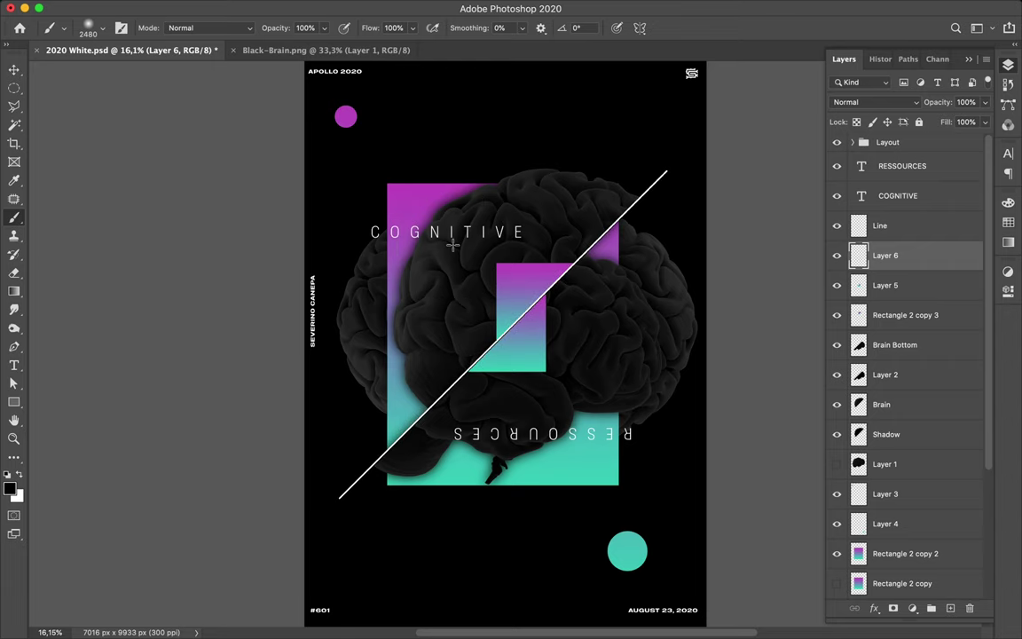
key(m)
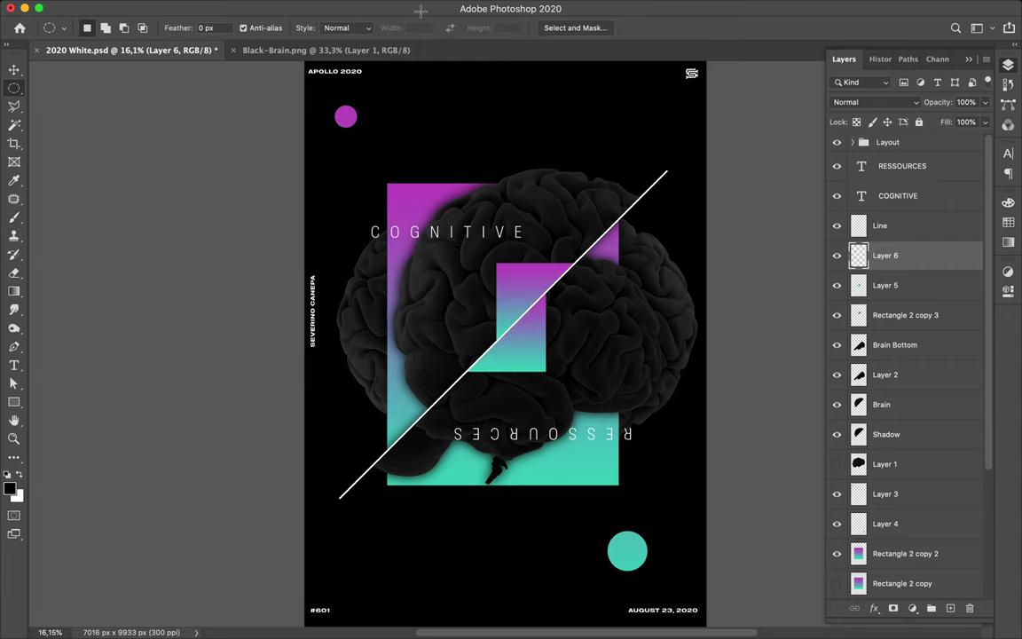
key(v)
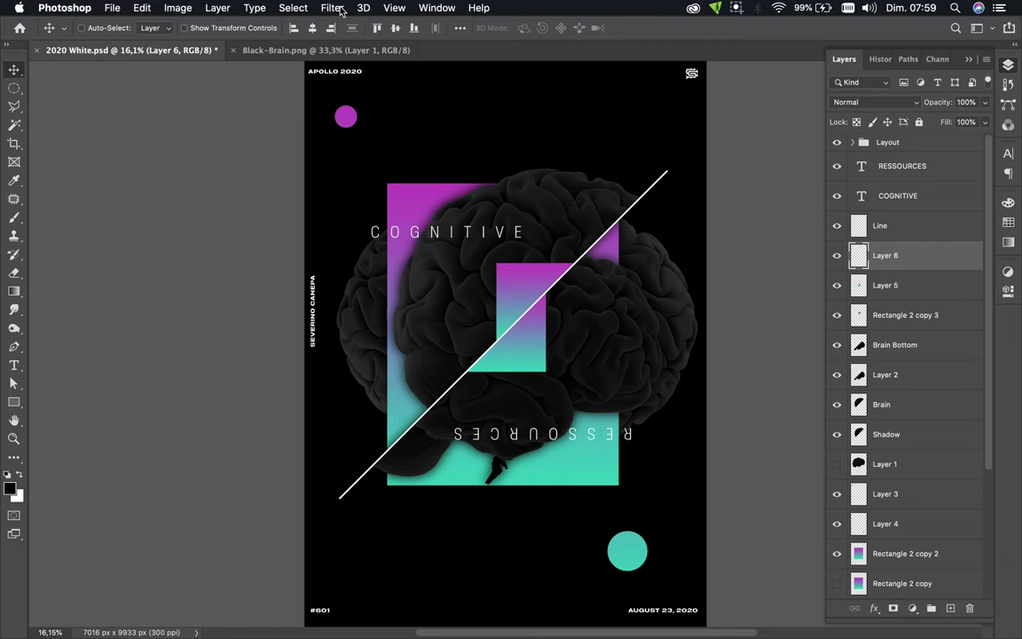
Open Gaussian Blur for Layer 6 and lower the radius to about 50,1 pixels.
click(341, 9)
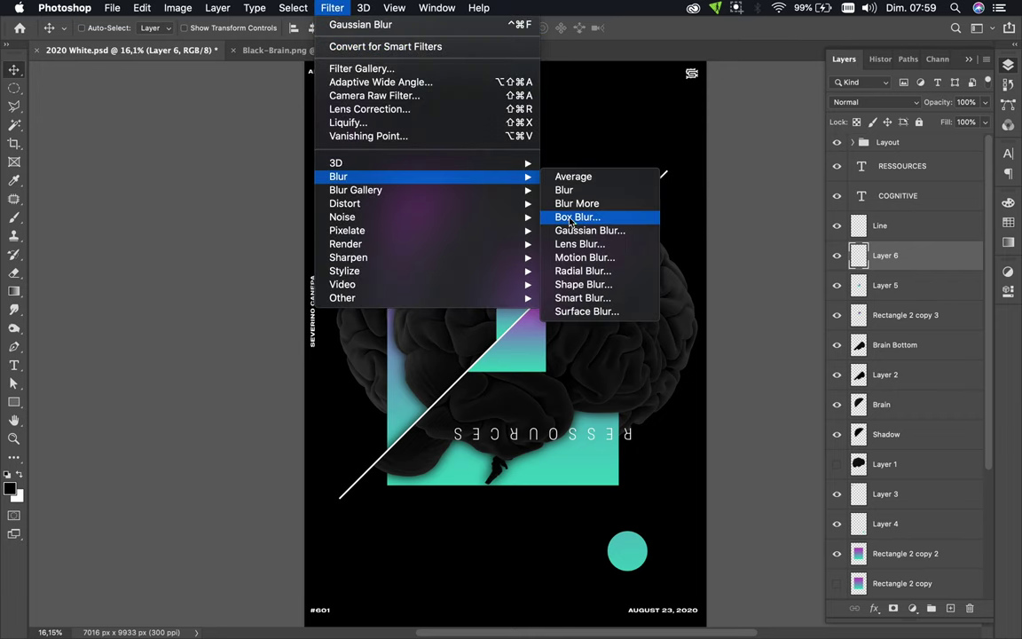
mouse_move(338, 177)
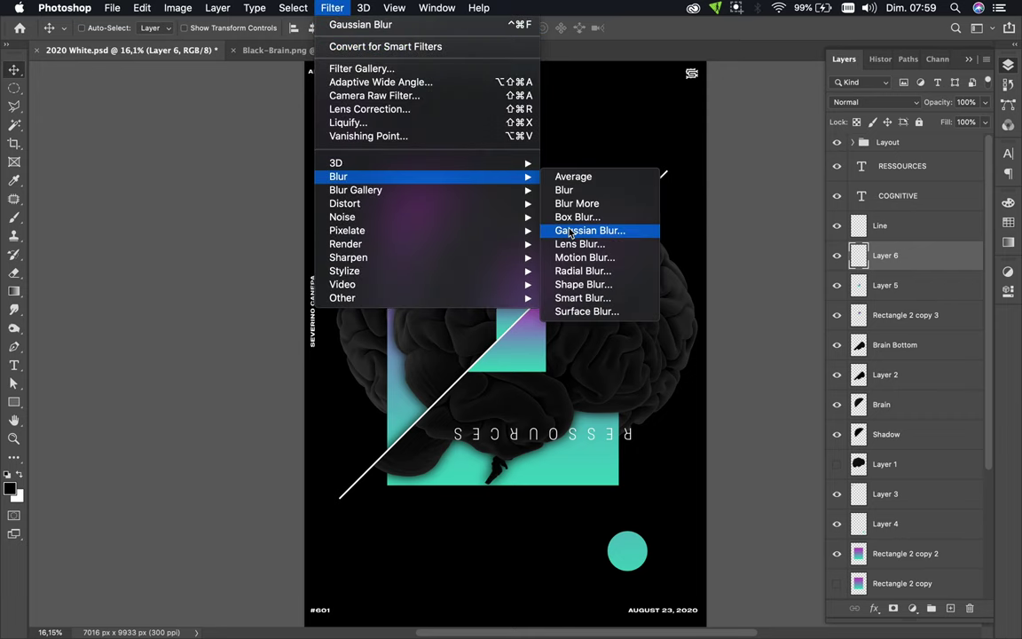
click(571, 232)
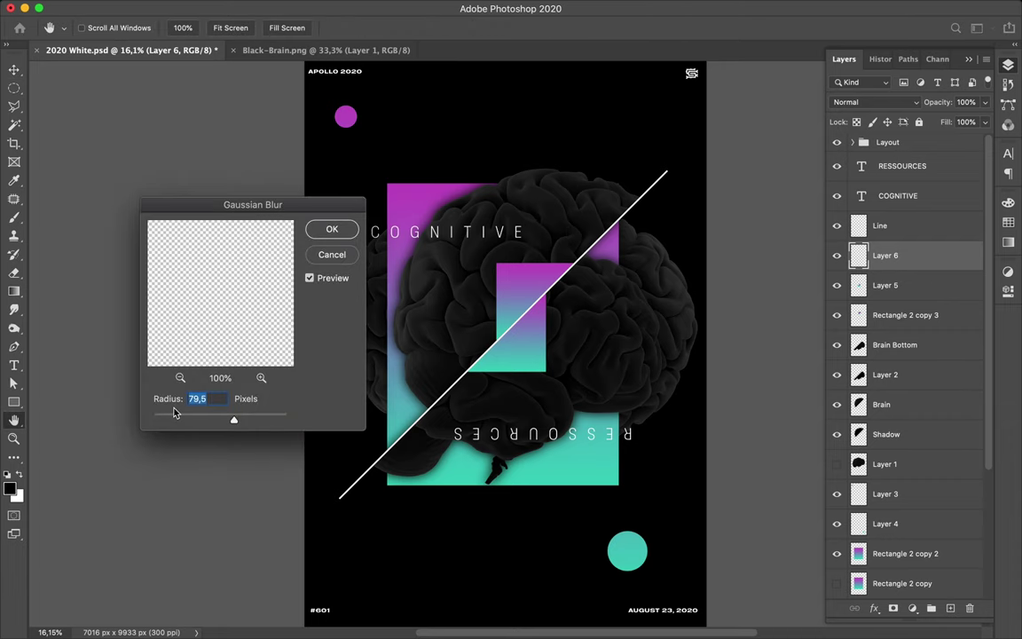
click(234, 422)
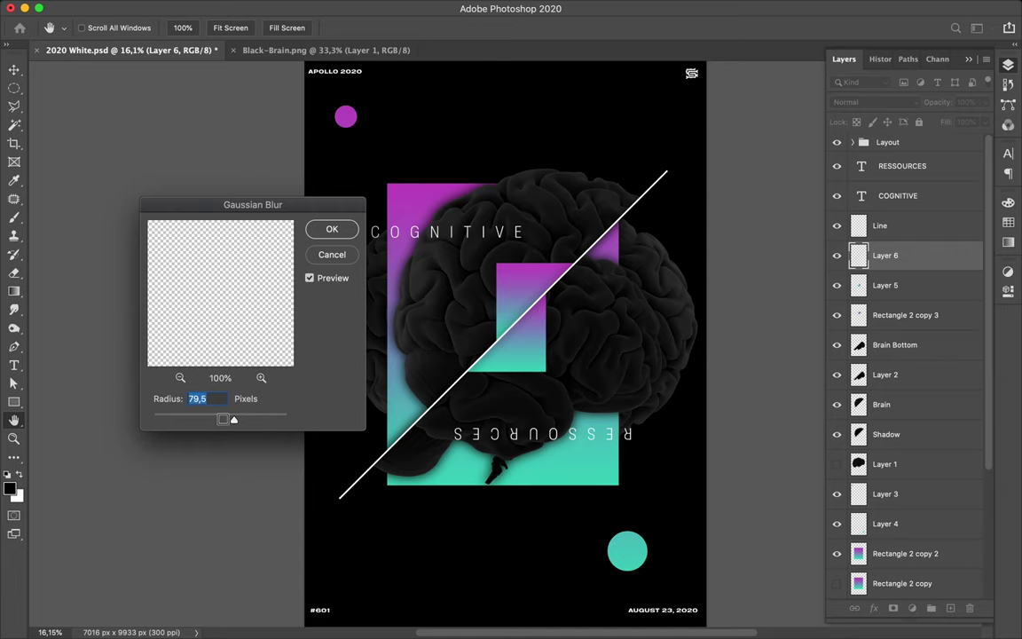
drag(235, 421, 228, 421)
drag(228, 424, 226, 421)
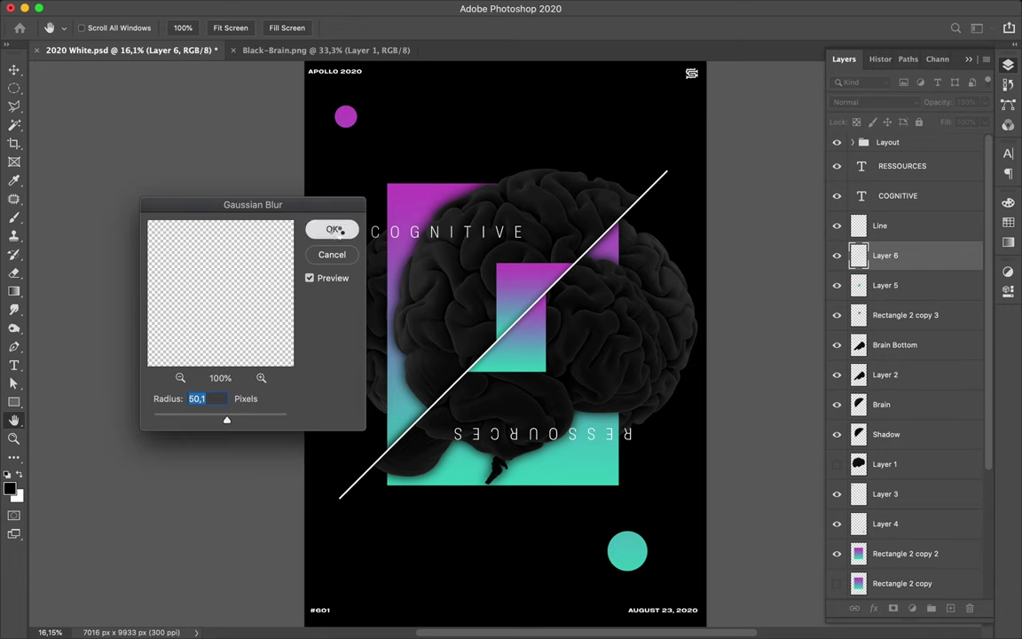
Confirm the 50,1-pixel Gaussian Blur on Layer 6.
click(336, 232)
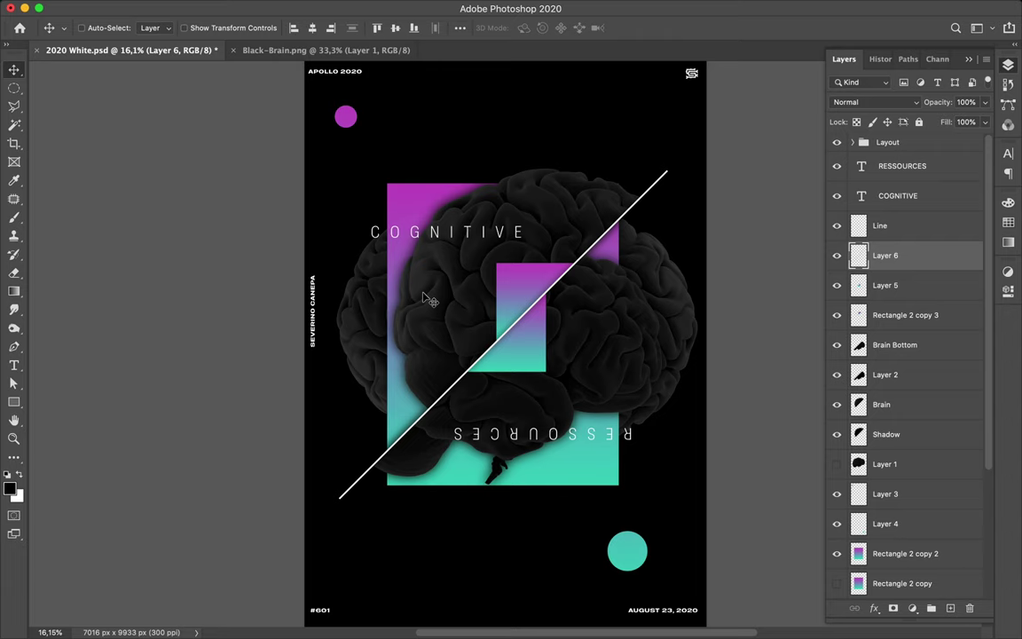
Save 2020 White.psd and stop the screen recording from the menu bar.
key(super)
key(super+s)
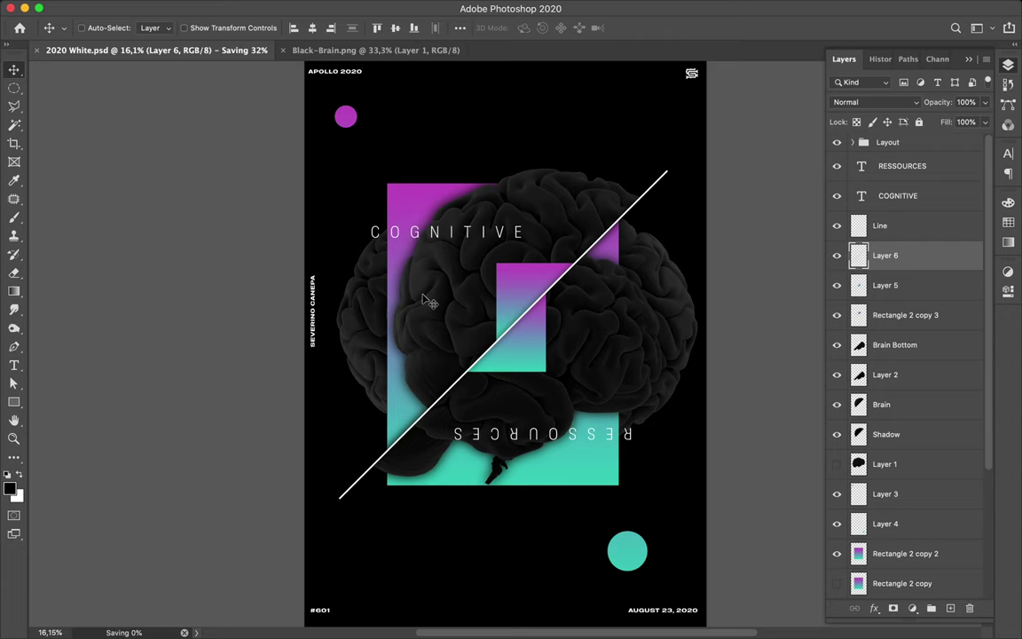
key(XF86MonBrightnessUp)
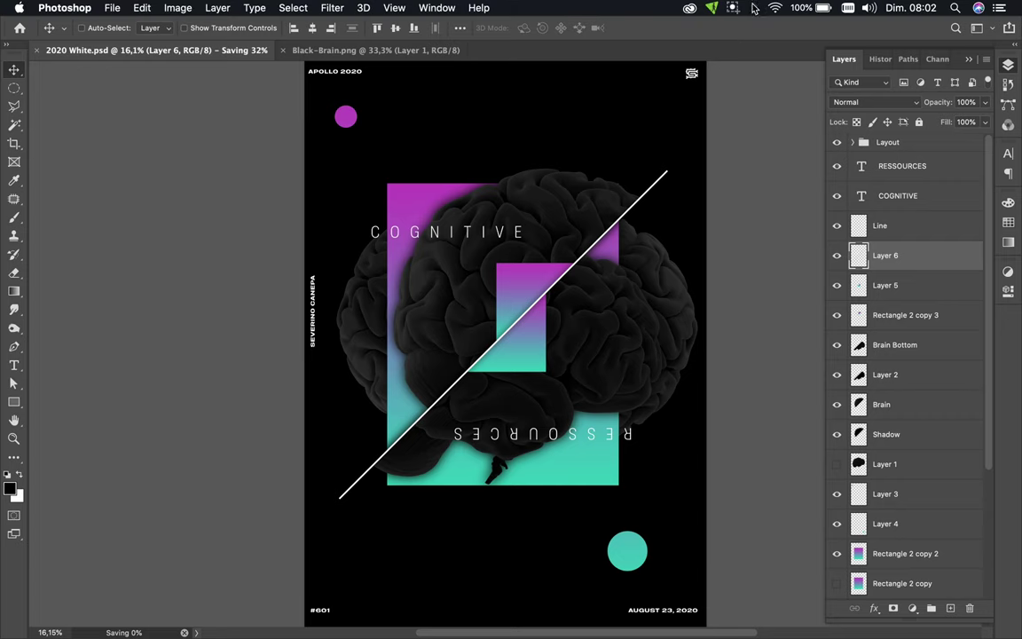
click(735, 8)
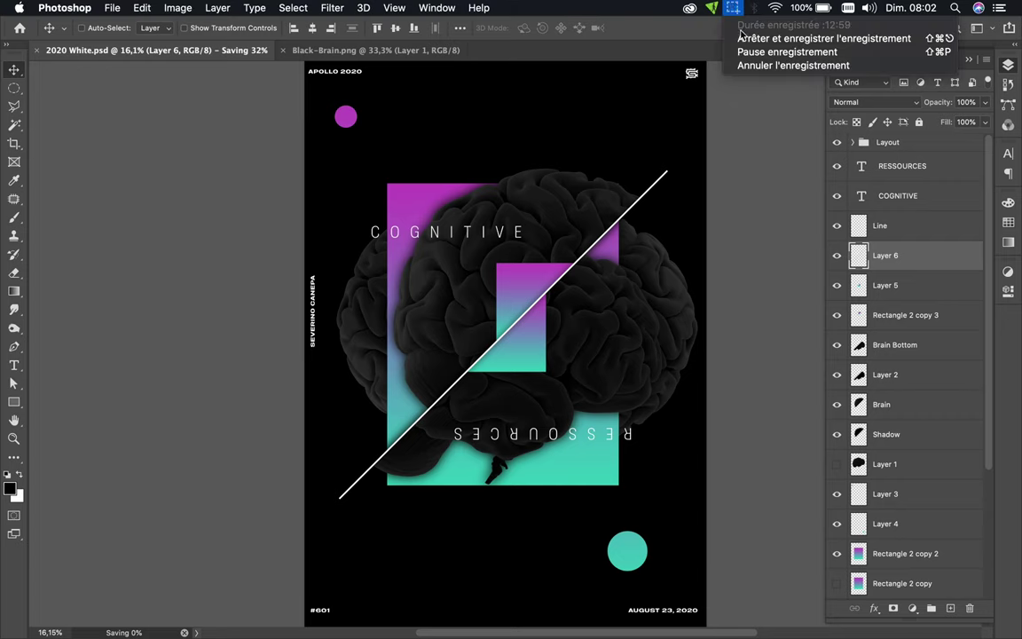
click(738, 38)
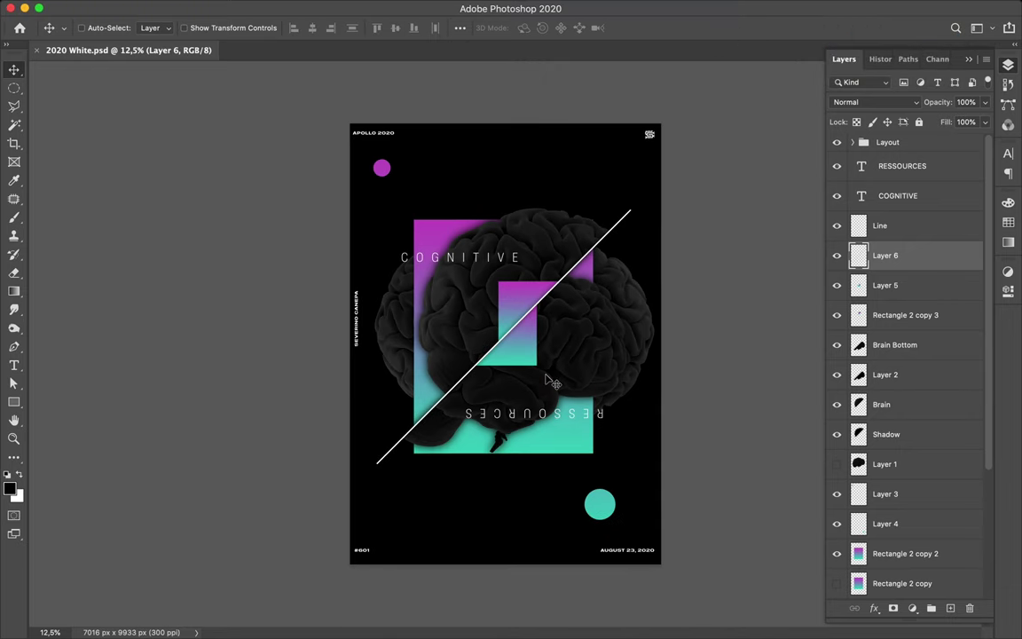
scroll(549, 359, up, 2)
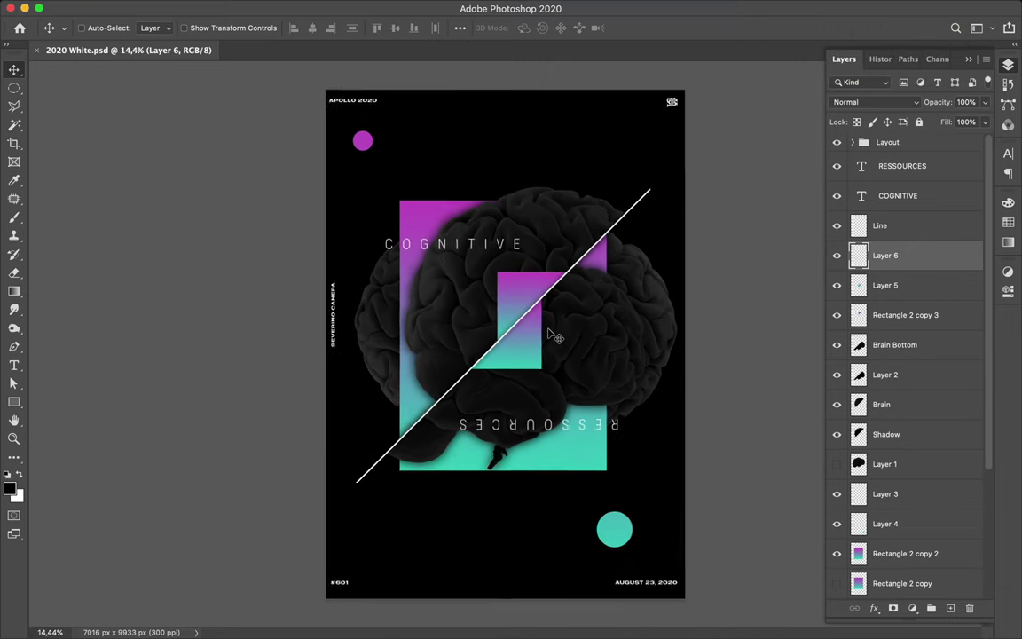
Duplicate Layer 5, rotate it -45° into a triangle, and tuck it below Shadow at the brain's right.
key(alt+bracketleft)
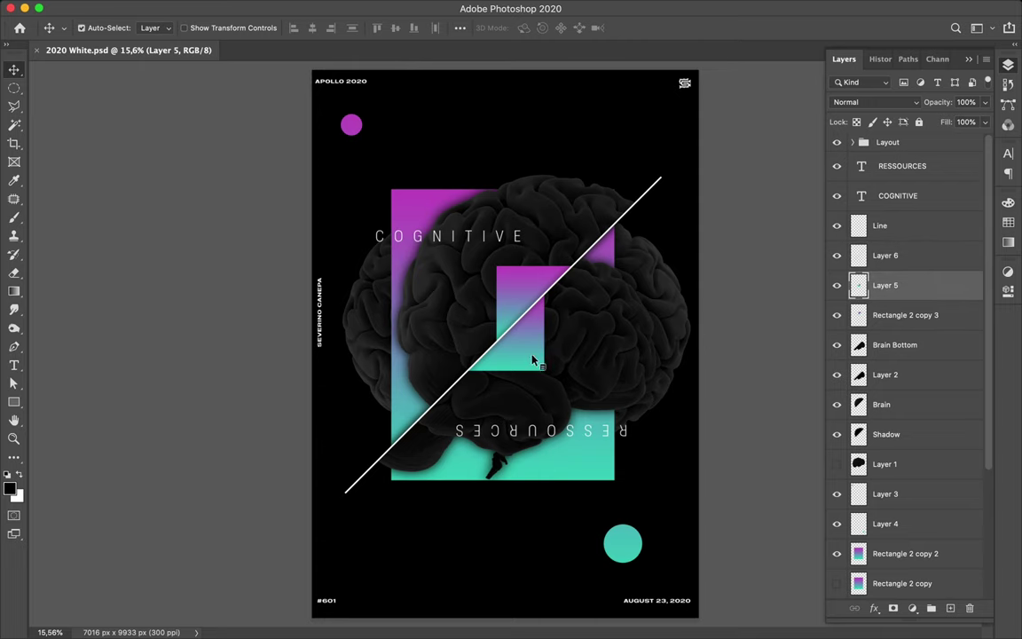
drag(534, 359, 654, 347)
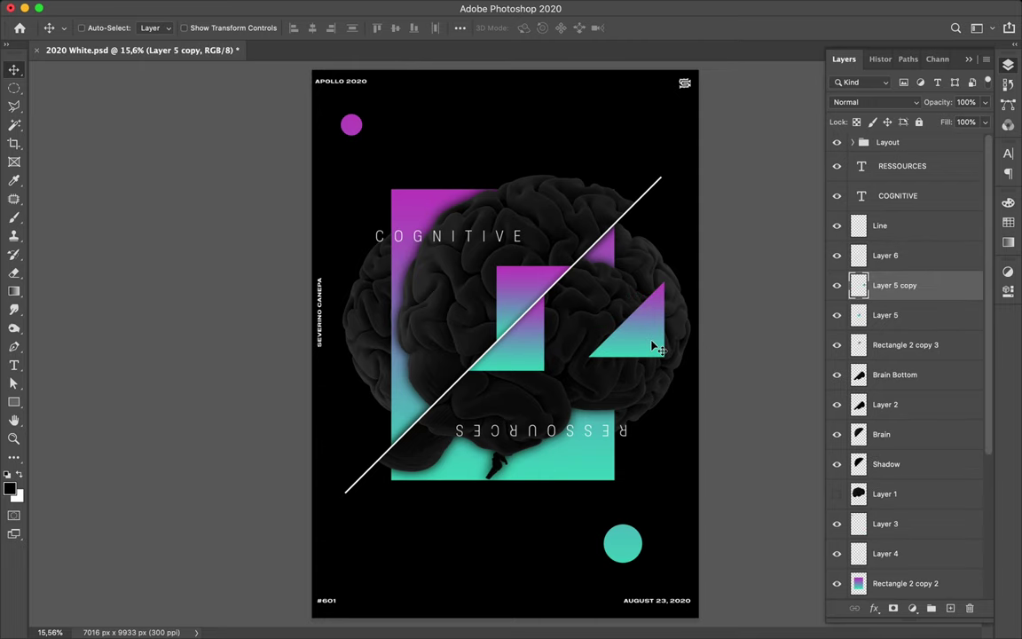
key(ctrl+t)
mouse_move(674, 253)
mouse_down()
mouse_move(609, 263)
mouse_move(623, 260)
mouse_up()
drag(650, 316, 659, 335)
key(Return)
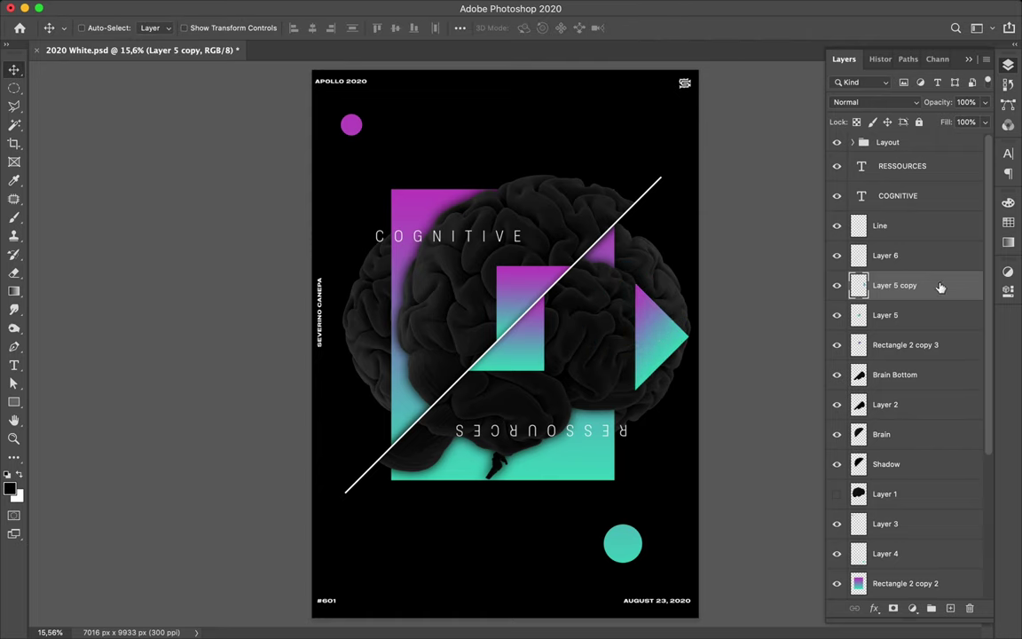
drag(938, 285, 935, 477)
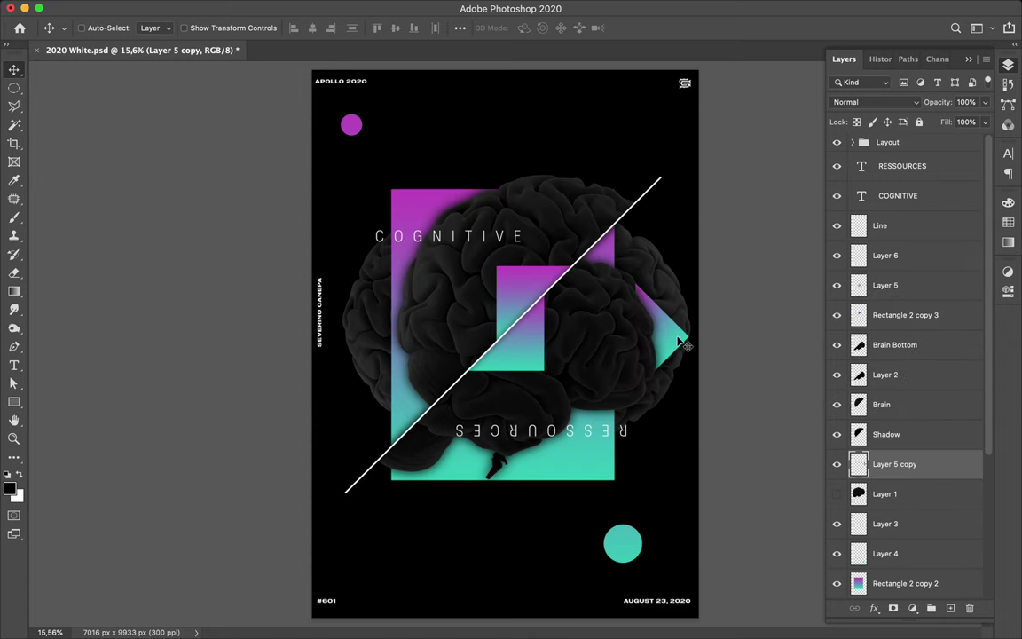
drag(687, 346, 682, 349)
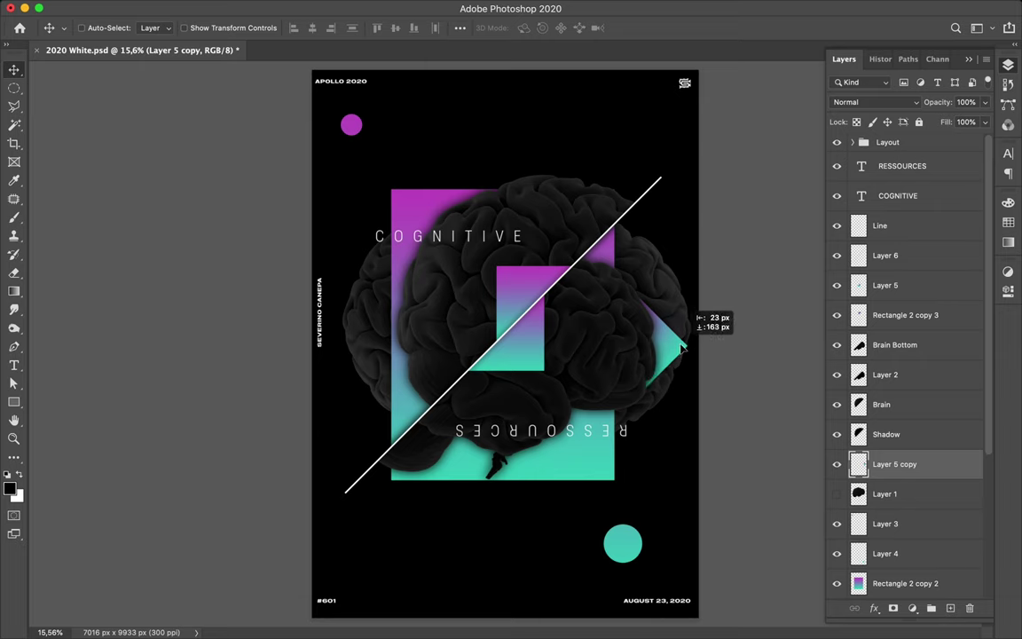
drag(681, 348, 685, 347)
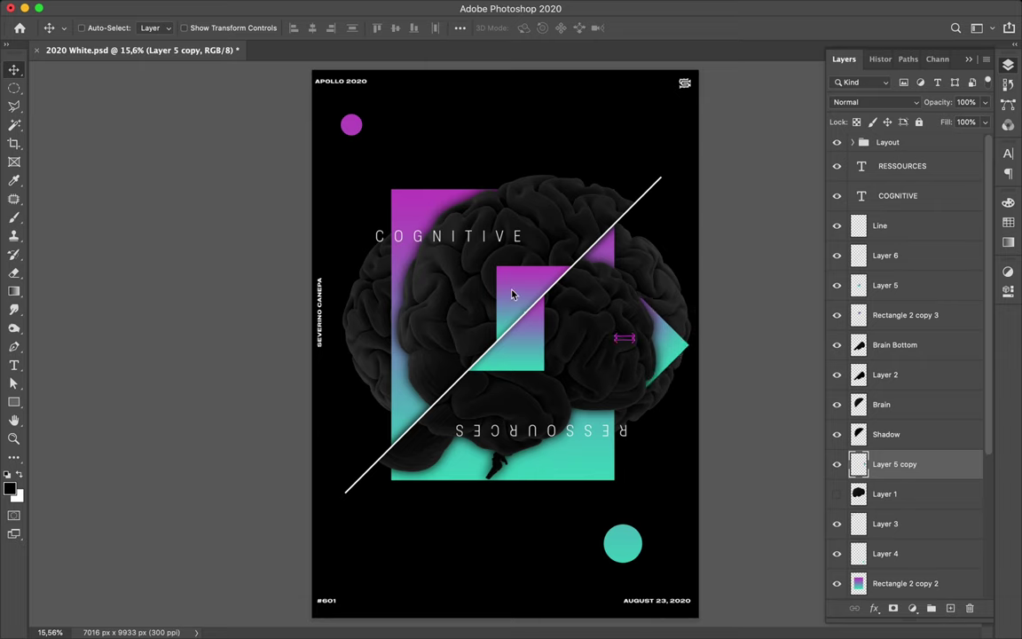
Duplicate Rectangle 2 copy 3 and drop the copy left of the brain.
ctrl+click(513, 293)
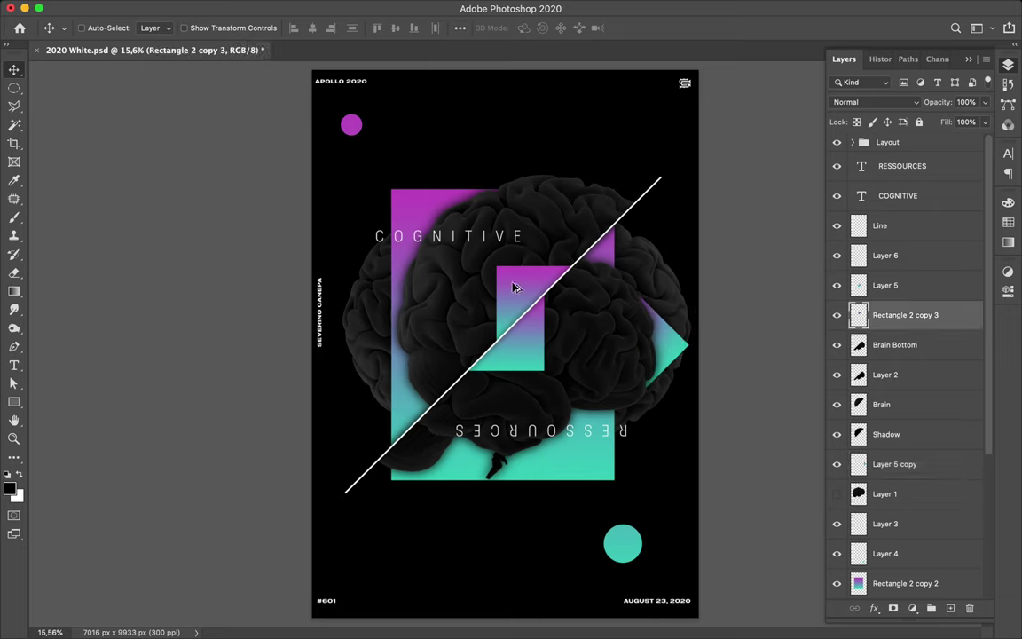
mouse_move(513, 287)
mouse_down()
mouse_move(456, 235)
mouse_move(360, 307)
mouse_up()
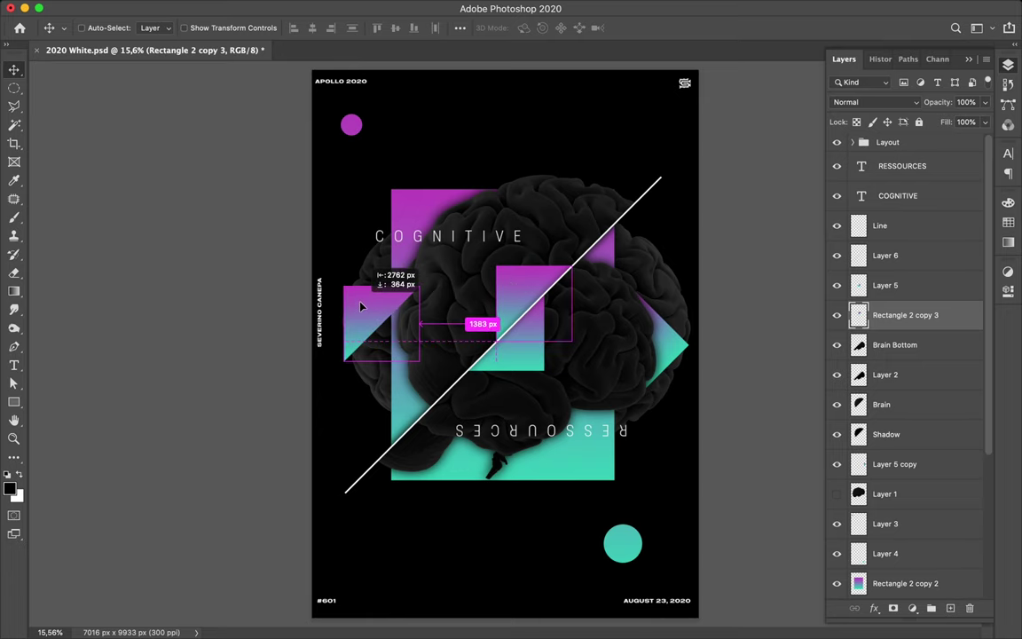
drag(360, 307, 360, 307)
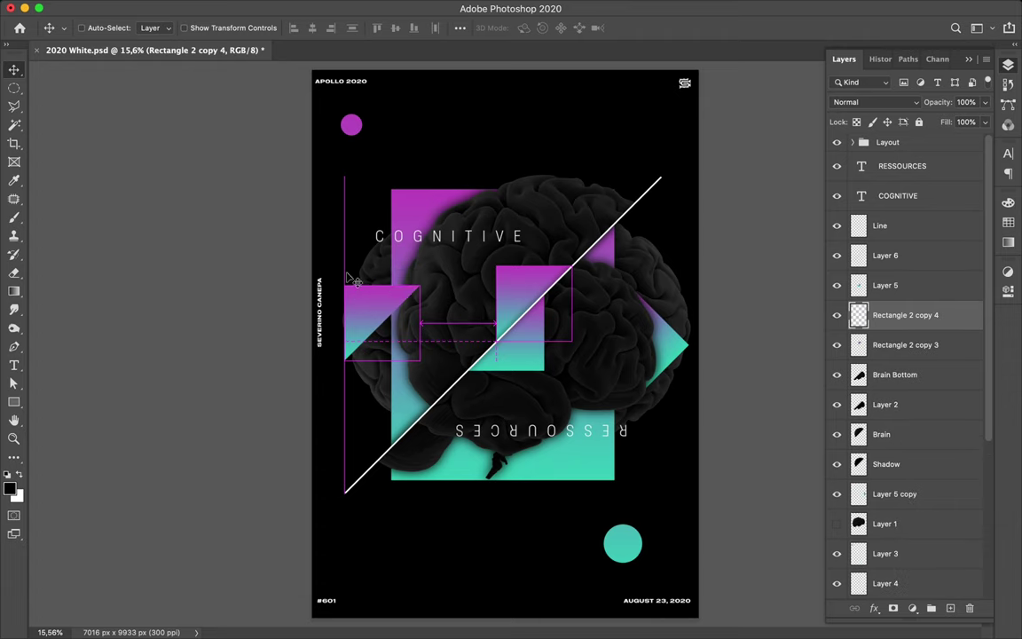
Rotate the copy to -45° so the triangle points left.
key(ctrl+t)
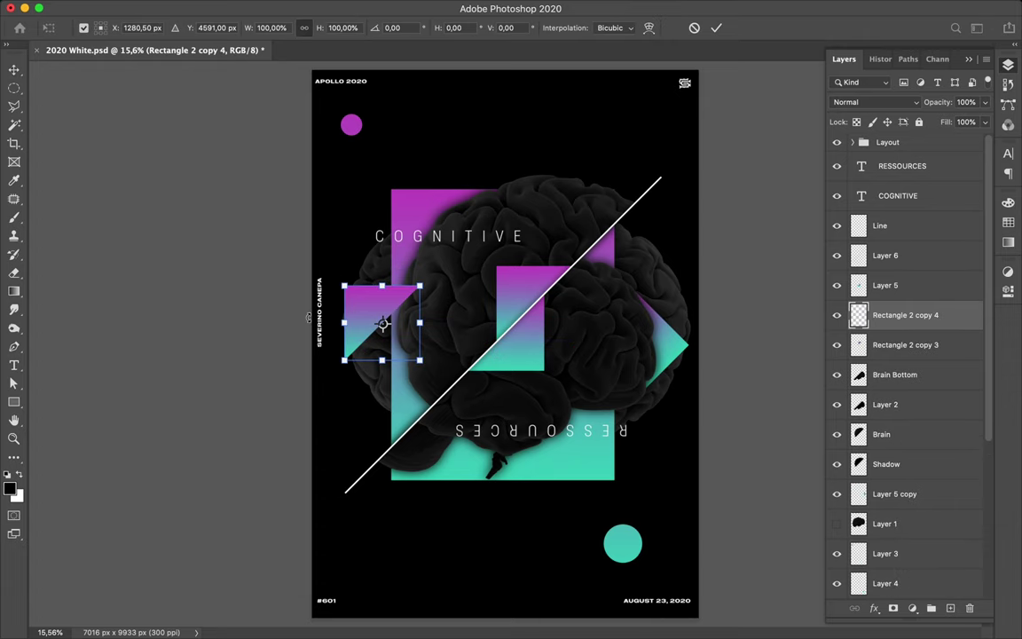
mouse_move(339, 268)
mouse_down()
mouse_move(308, 340)
mouse_move(327, 303)
mouse_up()
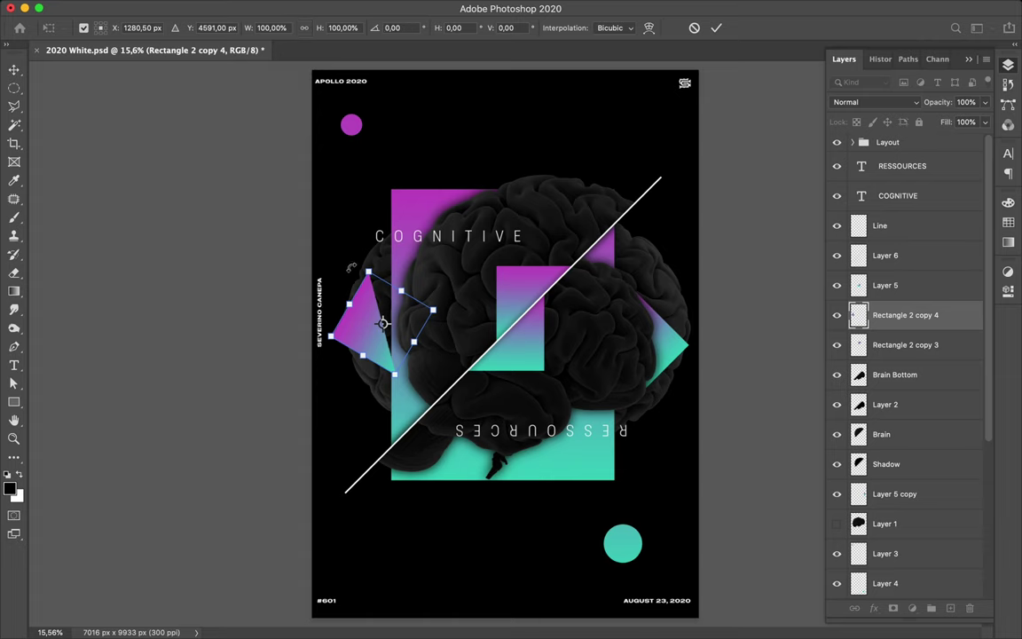
drag(338, 276, 326, 324)
drag(330, 306, 331, 309)
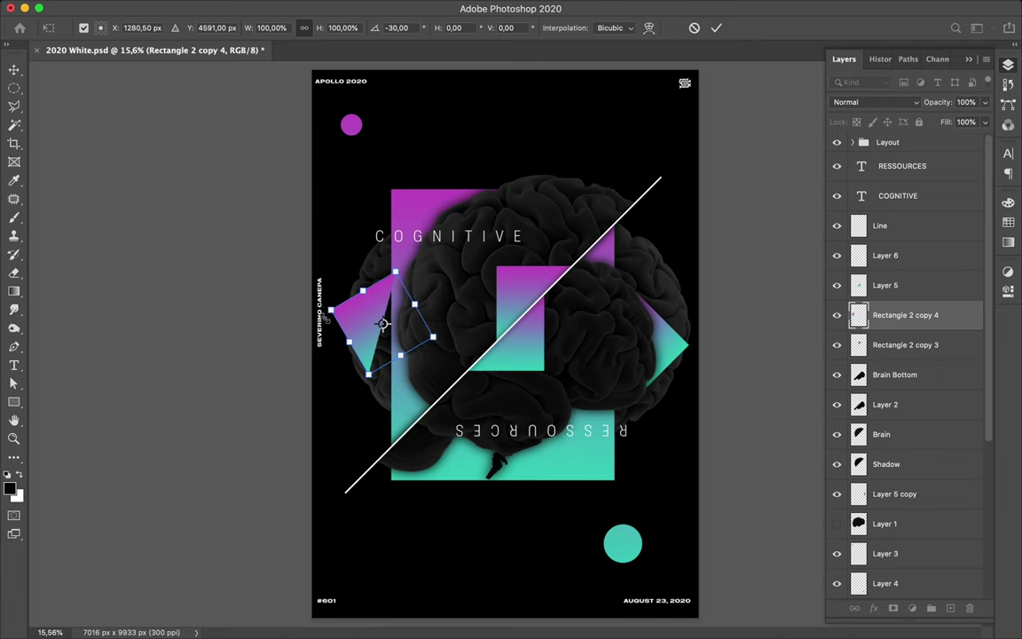
drag(331, 306, 327, 323)
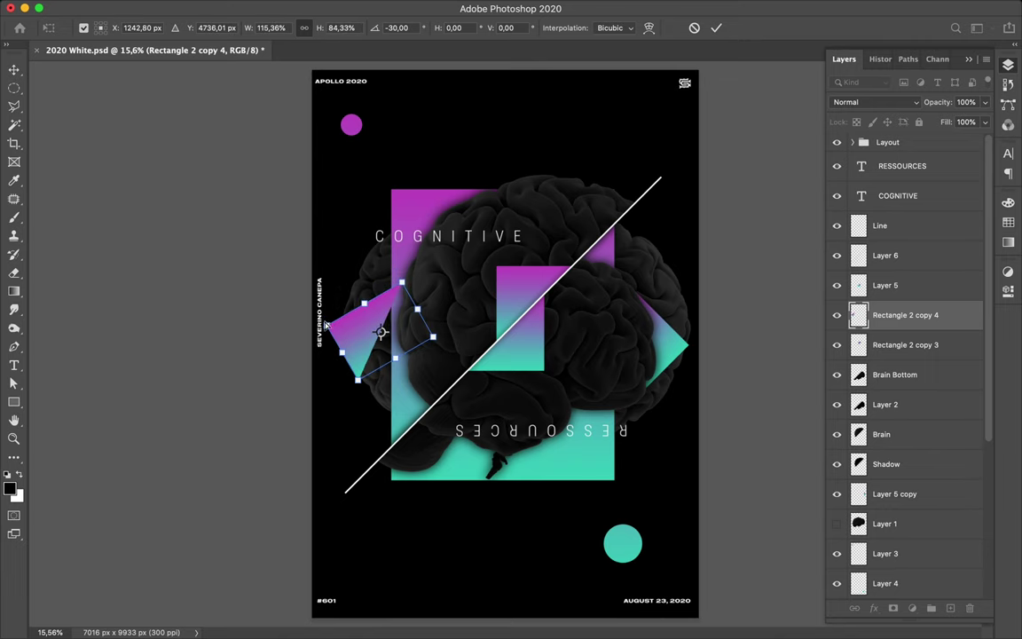
key(ctrl+z)
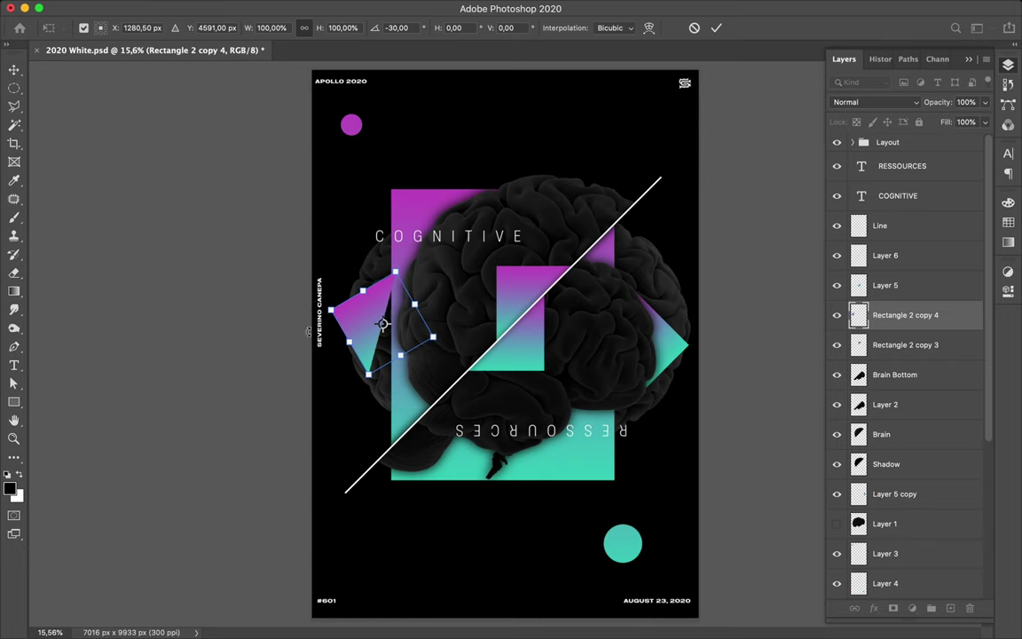
drag(309, 330, 310, 341)
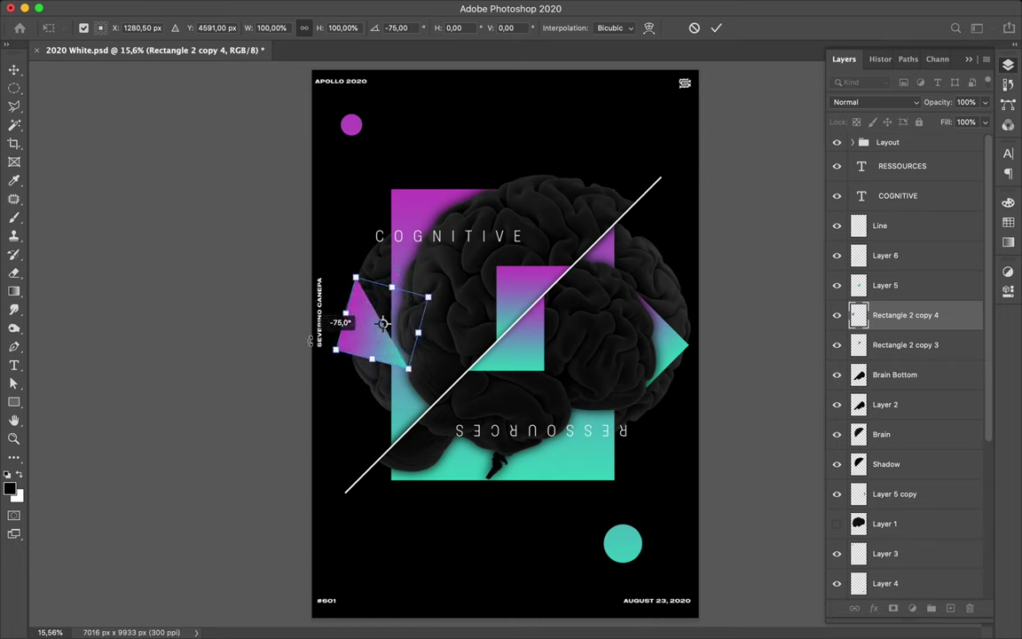
key(Return)
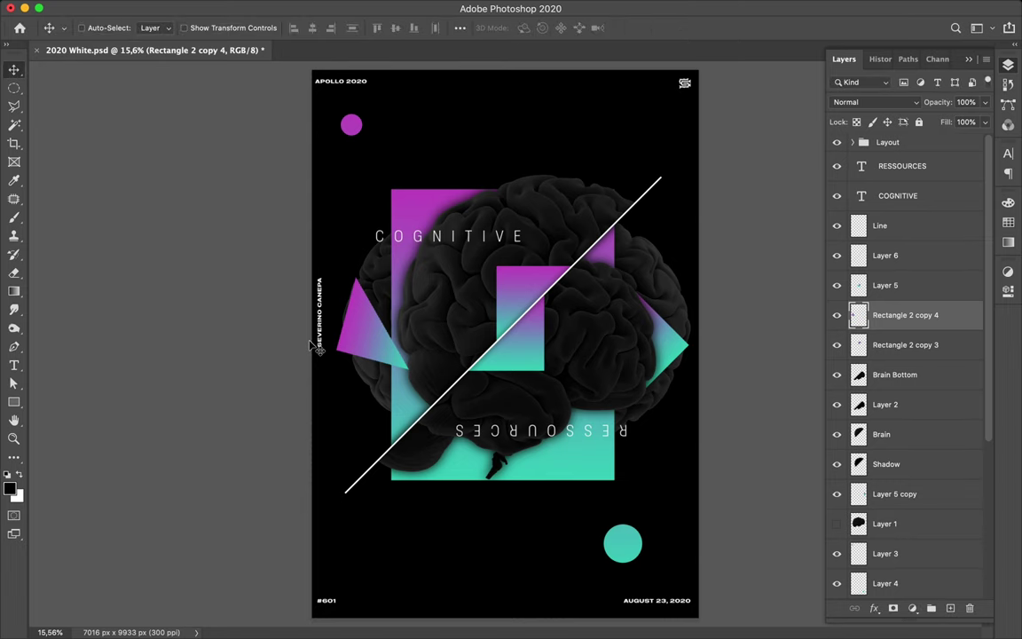
key(ctrl+z)
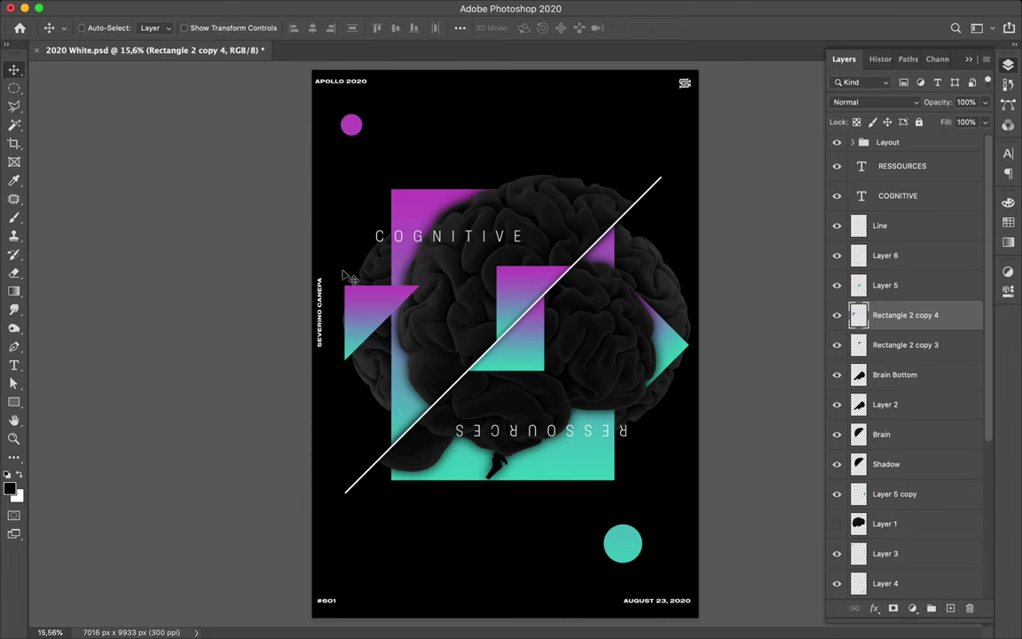
key(ctrl+t)
drag(309, 313, 311, 318)
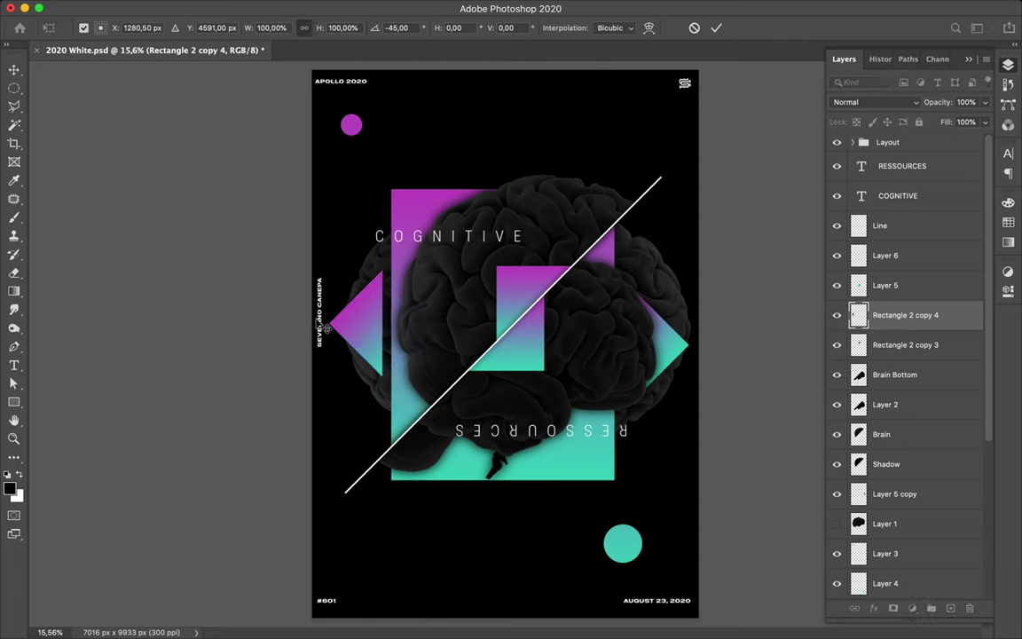
drag(380, 292, 381, 293)
key(Return)
Scale the left triangle down to about 77%.
key(ctrl+t)
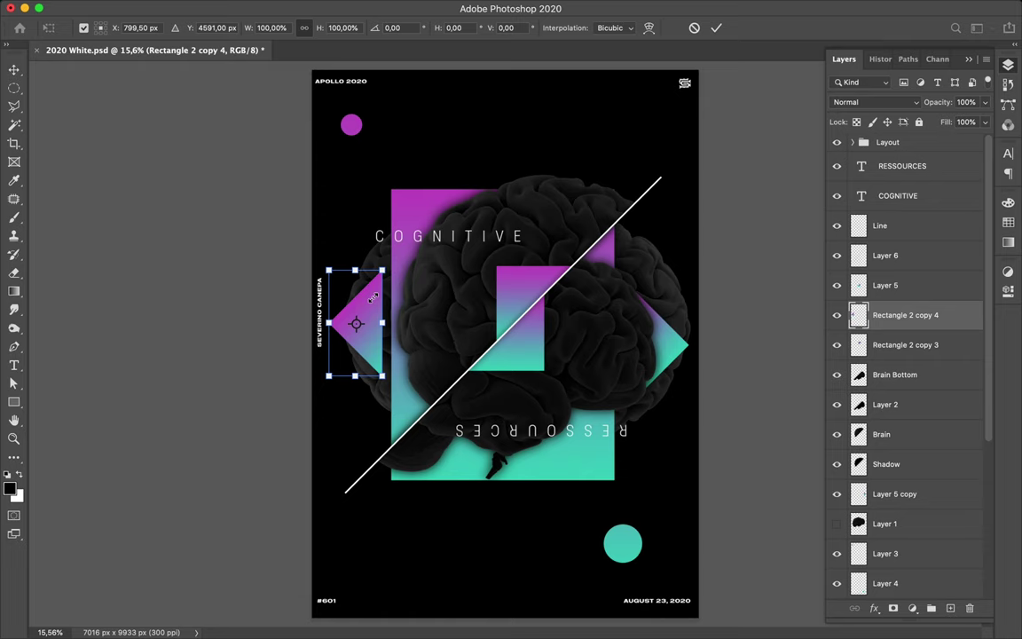
drag(383, 269, 369, 294)
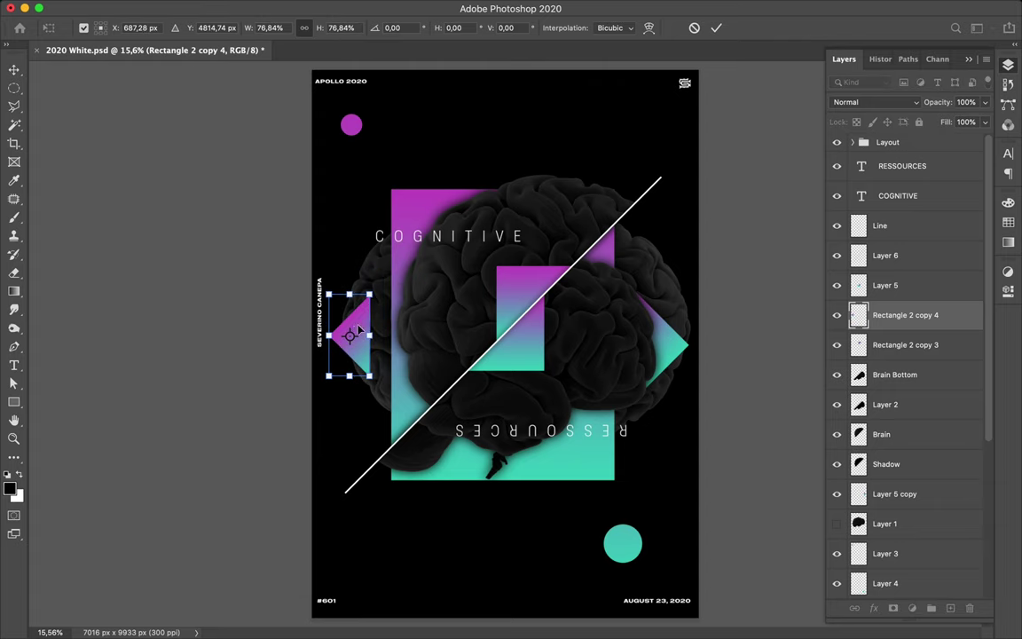
key(Return)
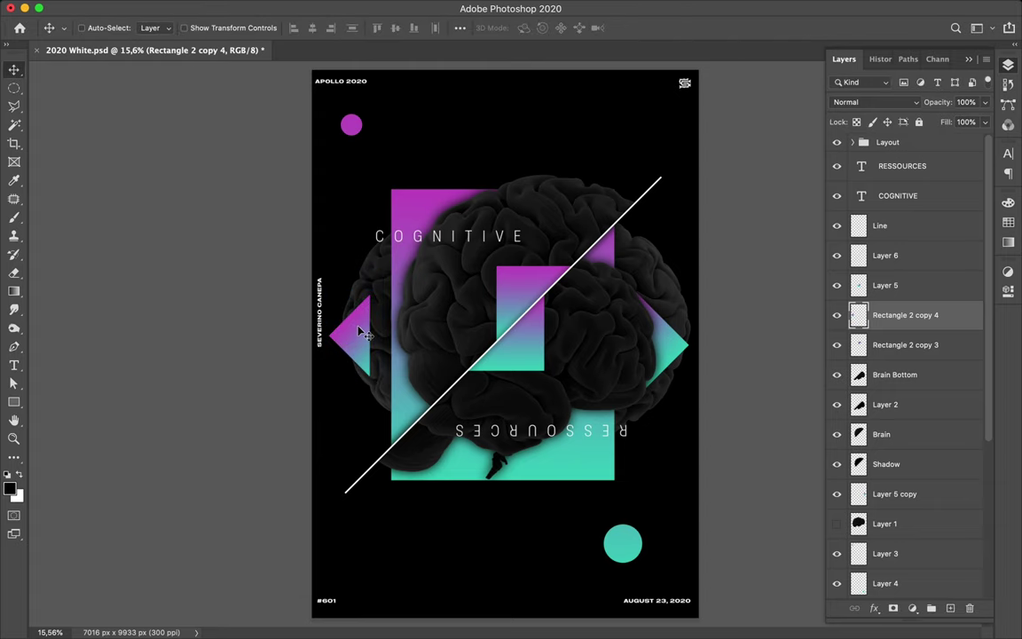
Move the left triangle's layer down to just above Rectangle 2.
drag(365, 325, 356, 323)
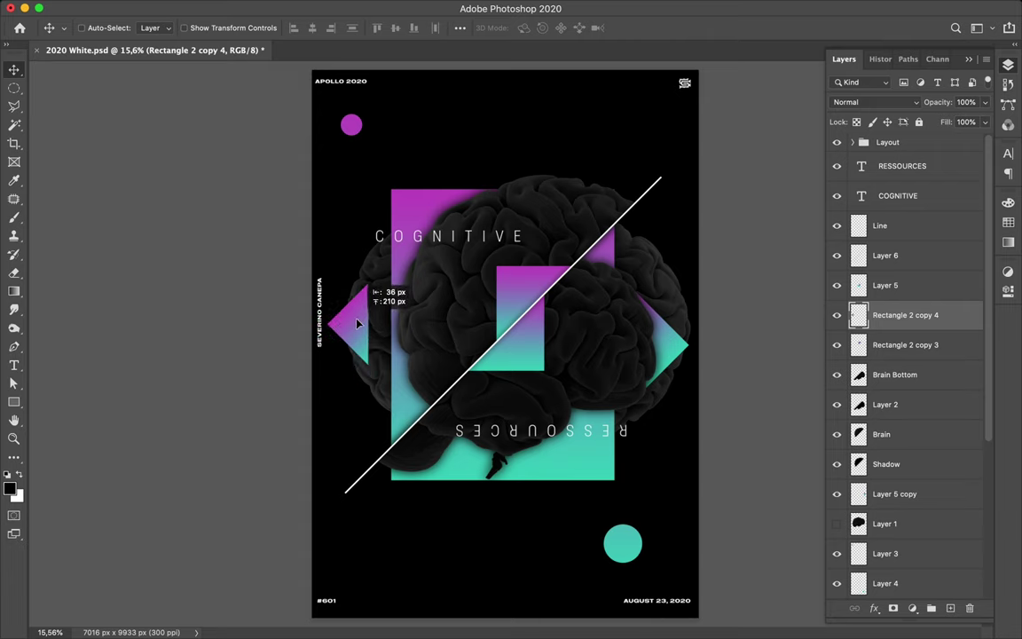
drag(926, 316, 923, 480)
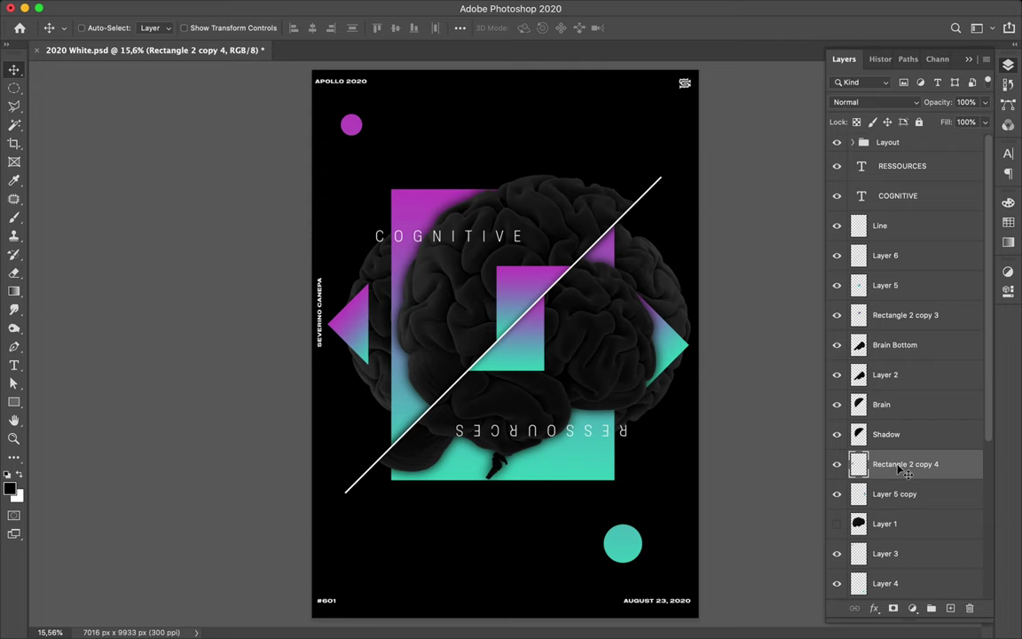
scroll(899, 470, down, 5)
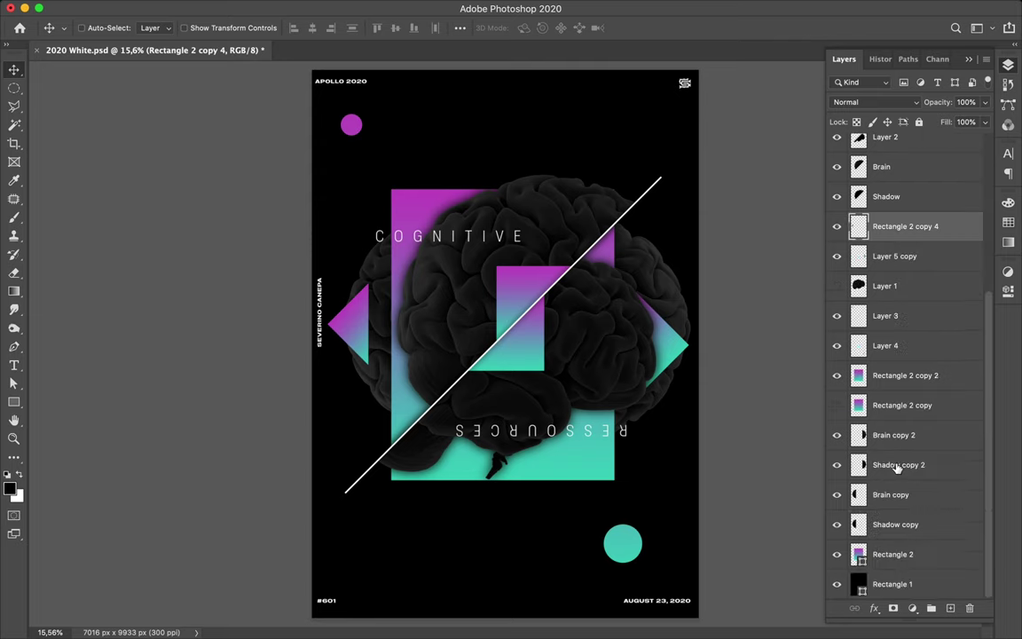
drag(883, 235, 908, 540)
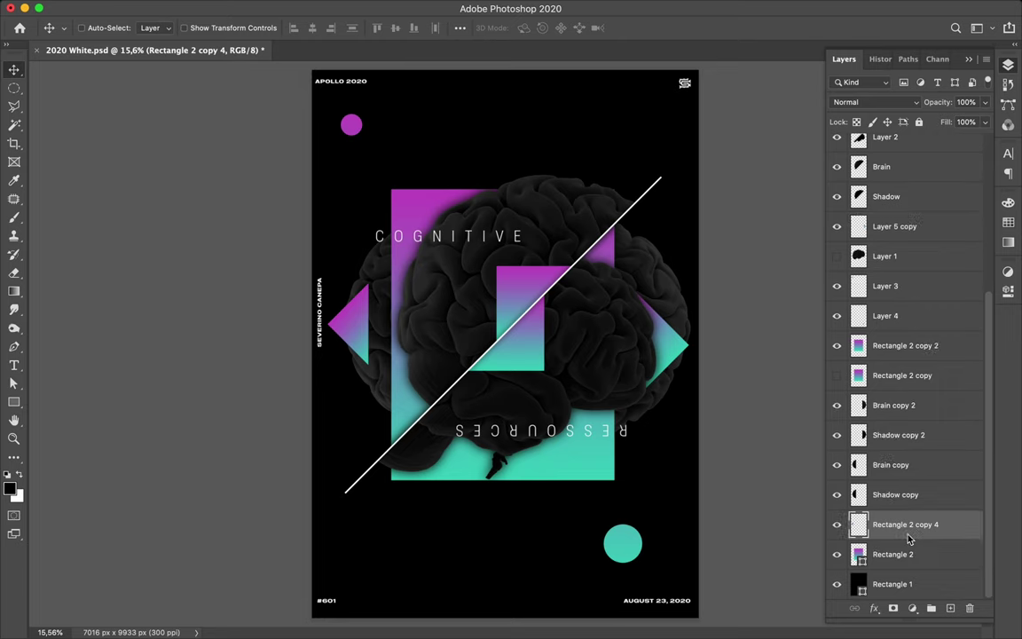
Scale the right Layer 5 copy triangle to about 74% and nudge it outward.
ctrl+click(680, 352)
key(ctrl+t)
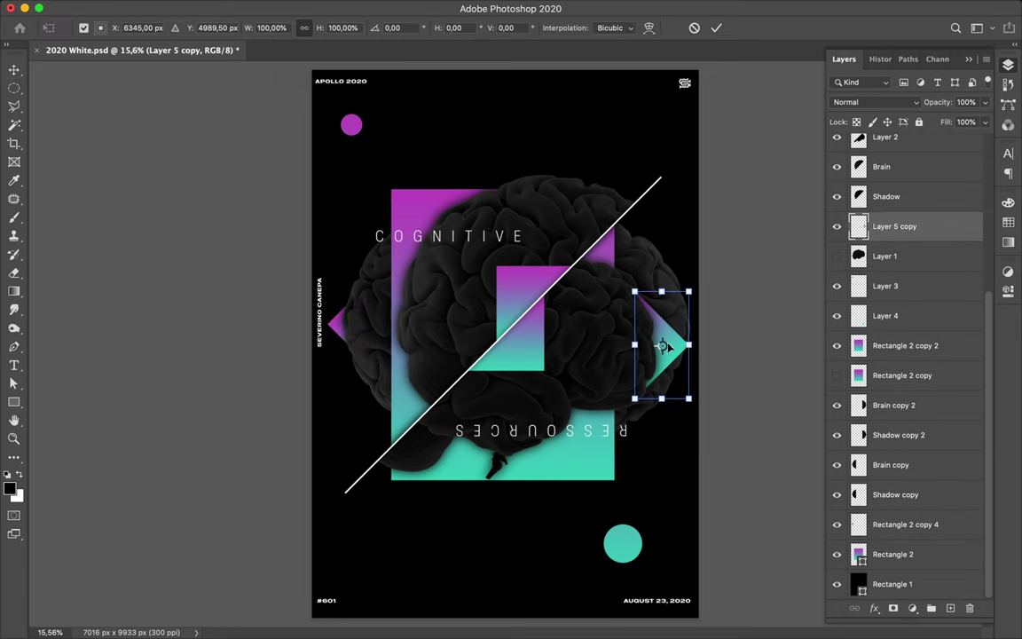
drag(689, 345, 675, 345)
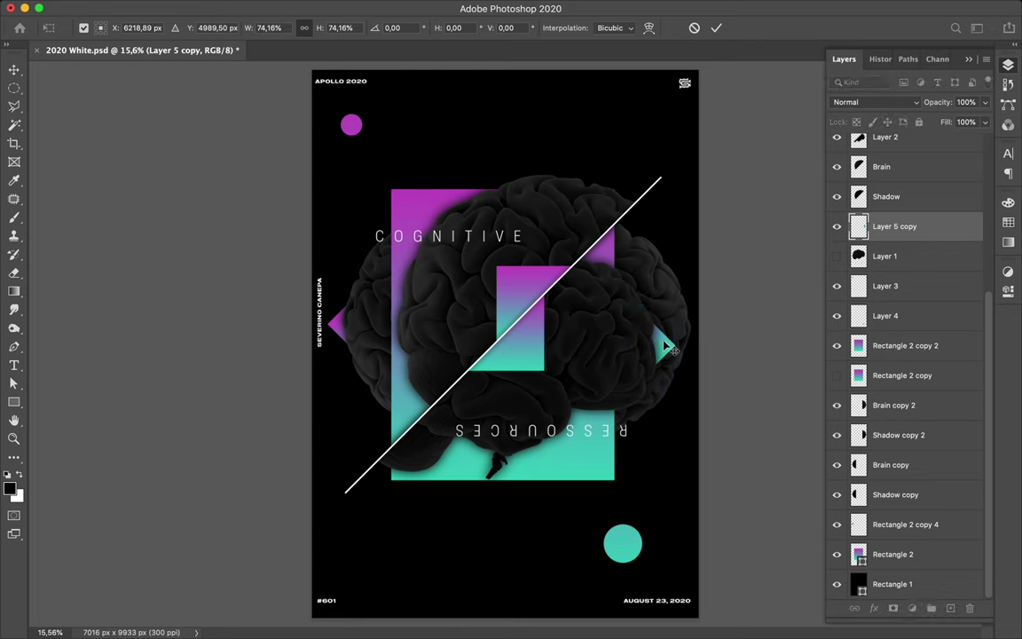
key(Return)
click(670, 346)
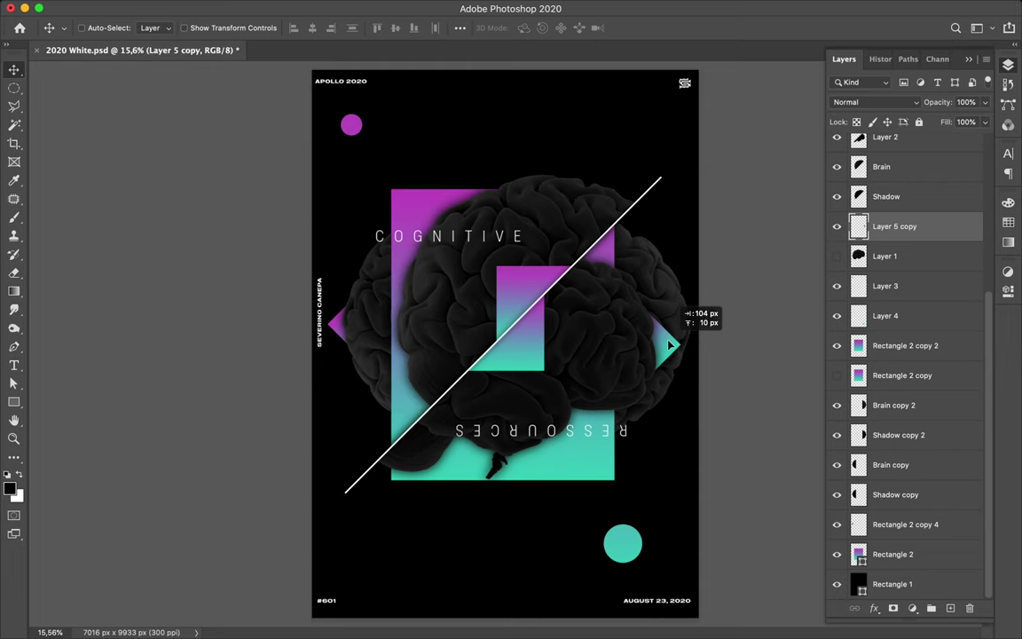
drag(670, 346, 670, 346)
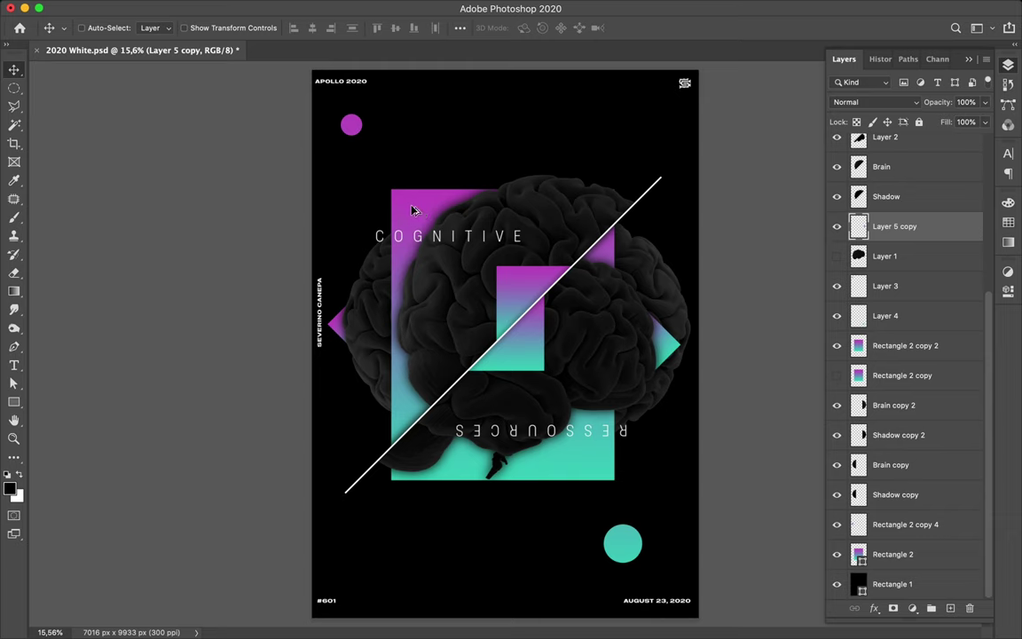
Marquee-select a thin strip along the left edge of Rectangle 2 copy 2.
ctrl+click(412, 211)
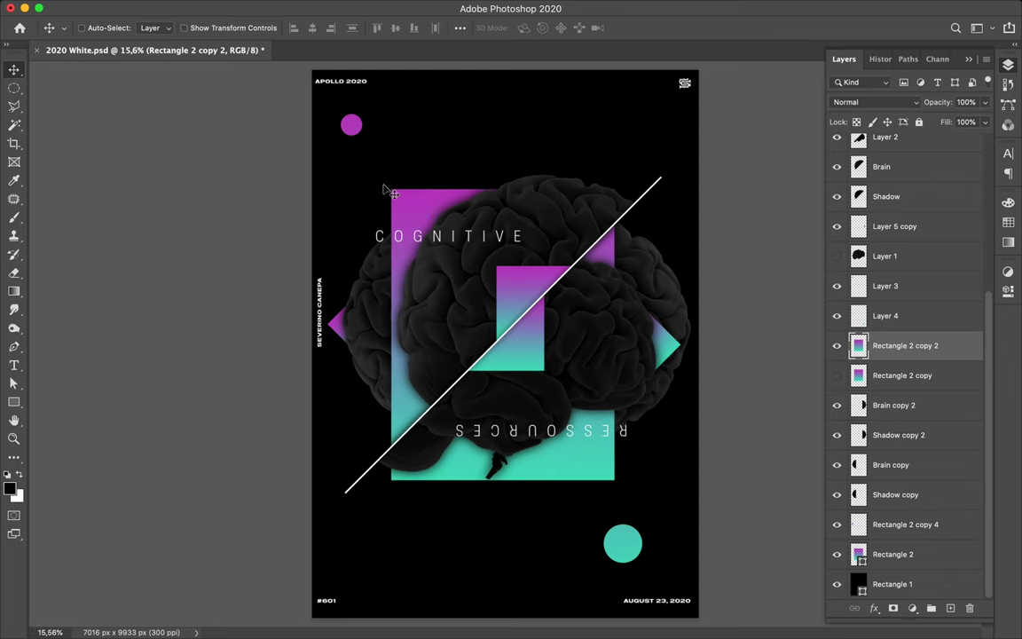
key(m)
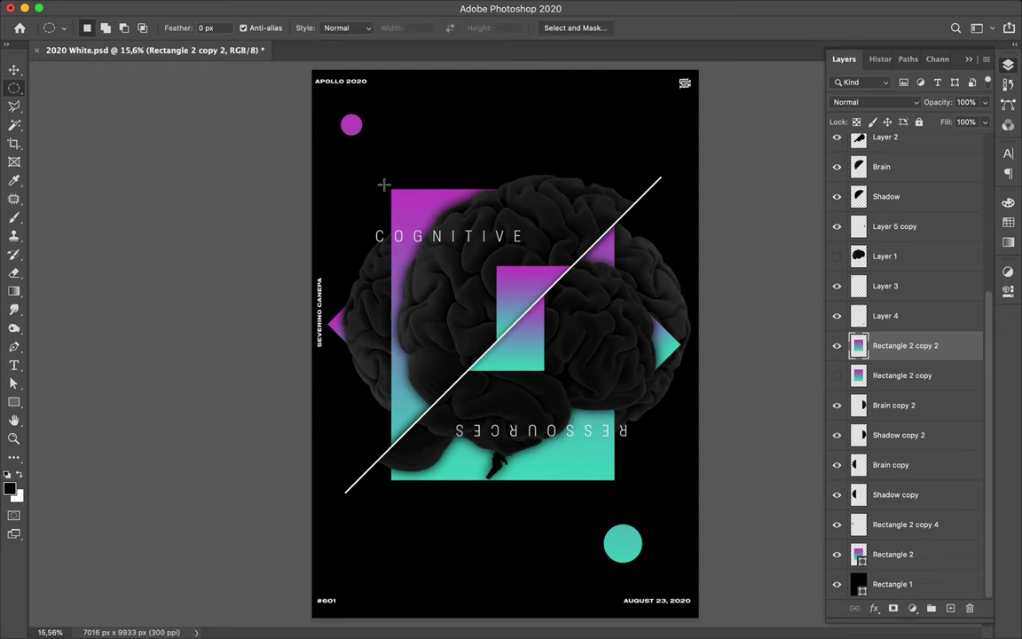
drag(384, 185, 391, 496)
key(ctrl+d)
right_click(20, 91)
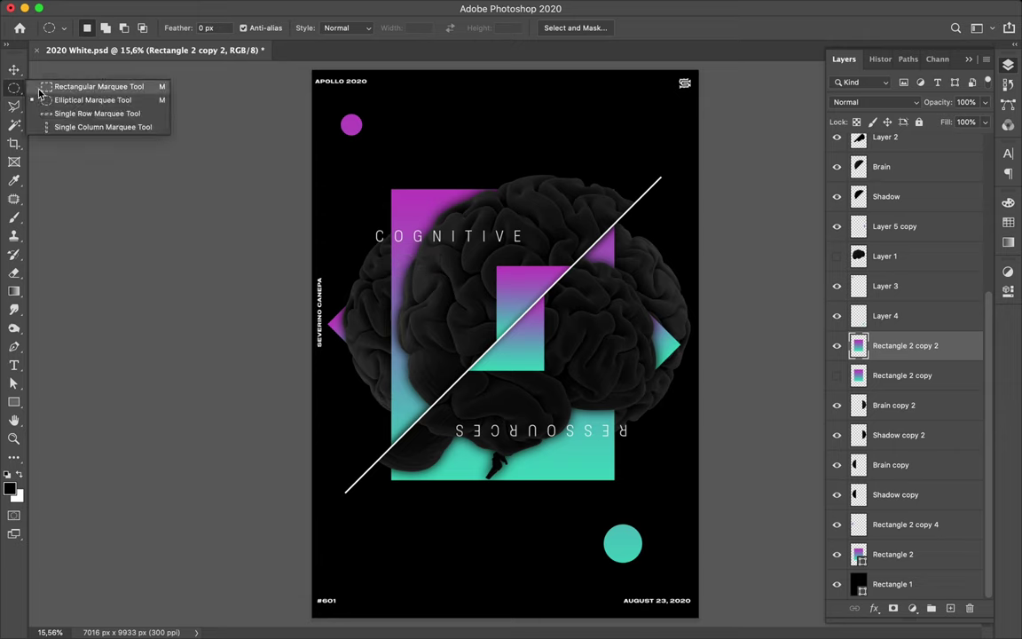
click(80, 81)
drag(386, 183, 393, 490)
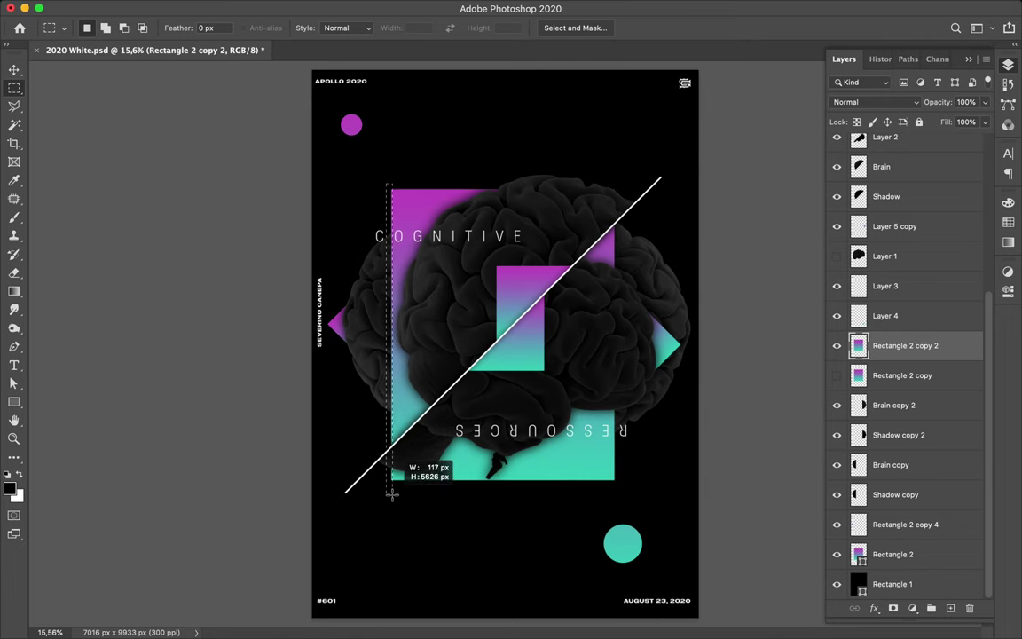
drag(393, 491, 392, 495)
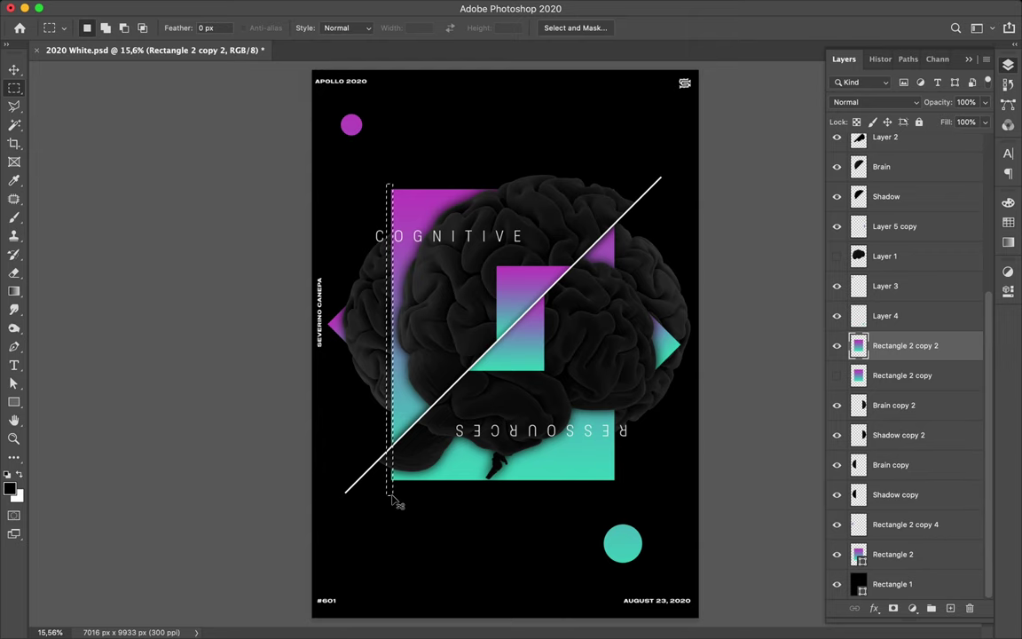
Copy the strip to Layer 7, move it down, and place it in Group 1.
key(ctrl+j)
key(v)
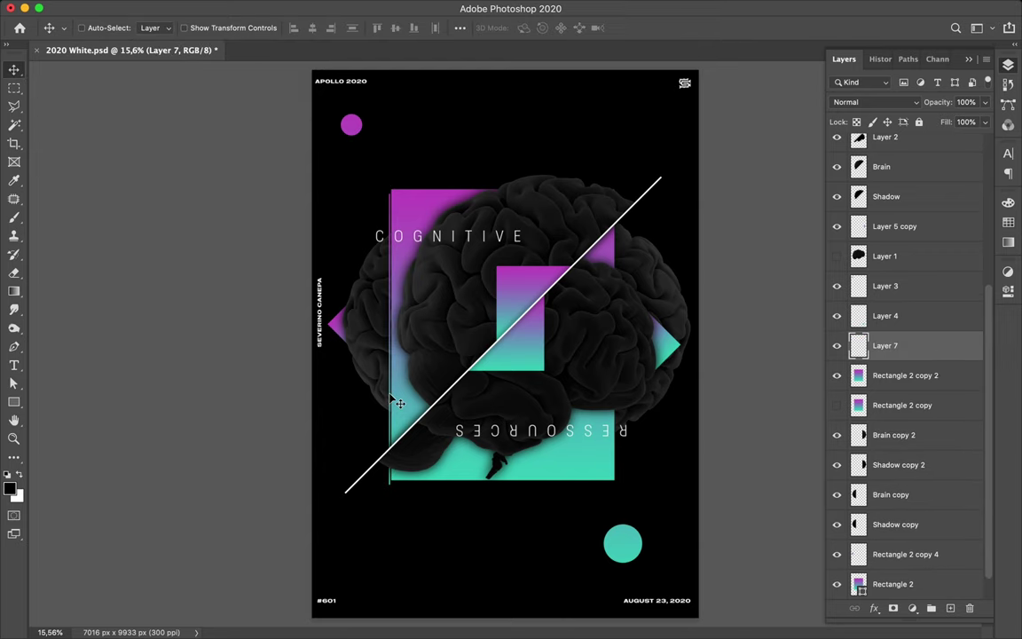
drag(391, 406, 391, 532)
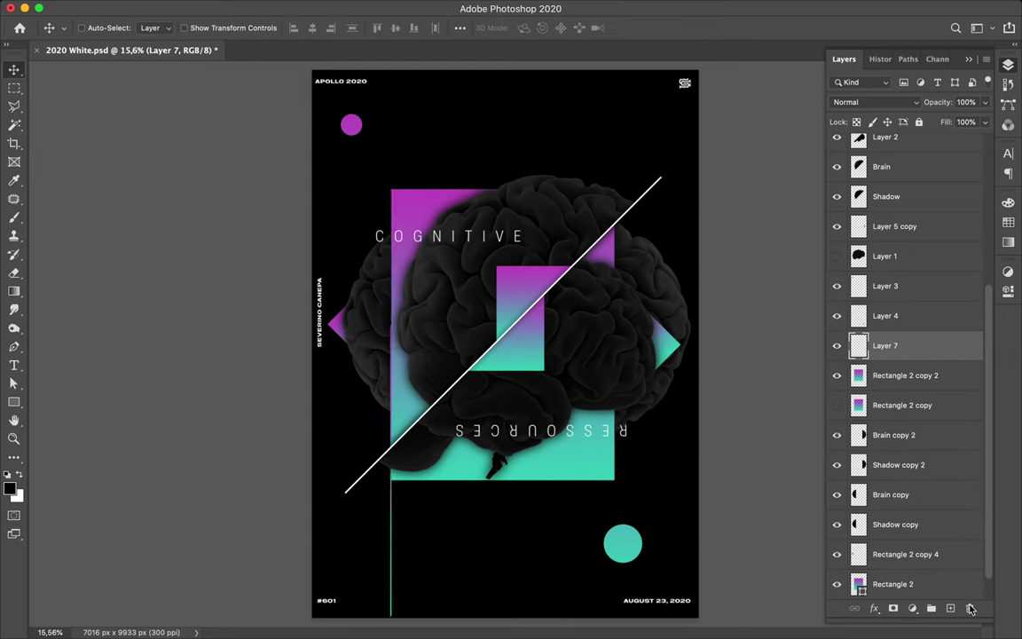
key(ctrl+g)
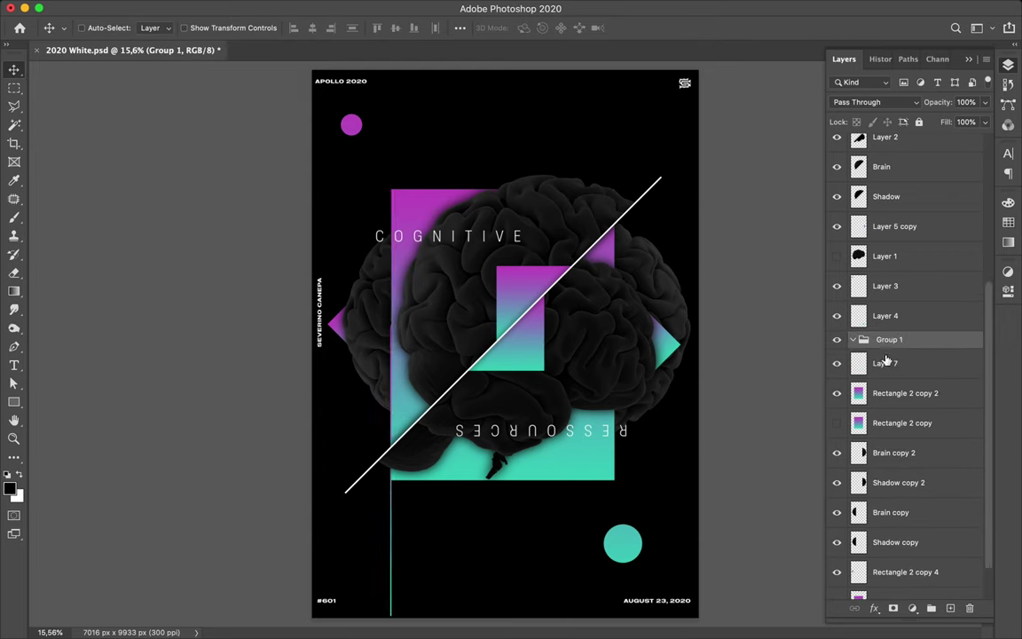
drag(888, 342, 889, 382)
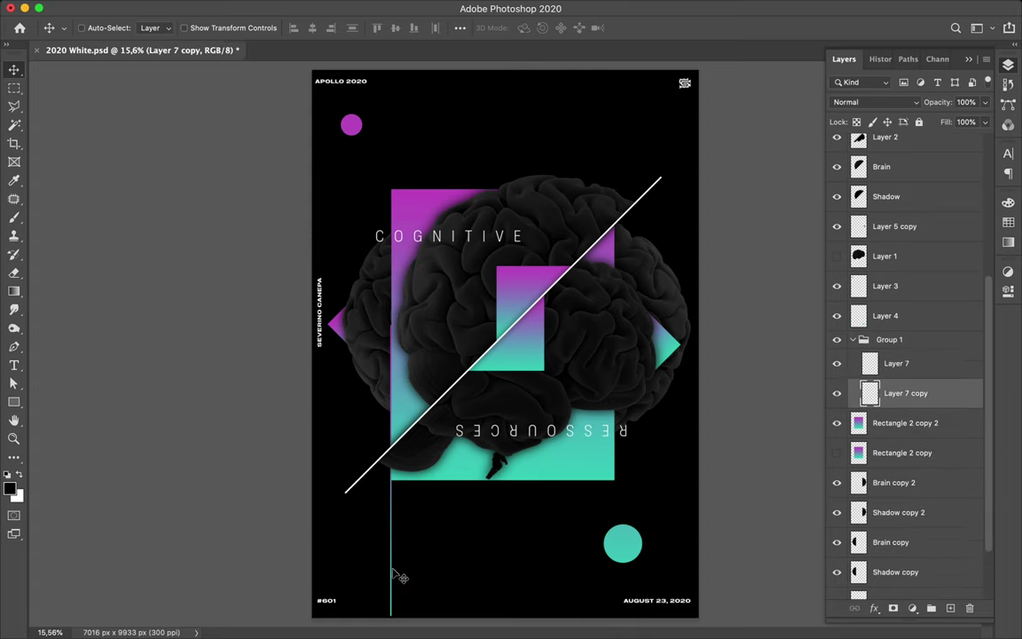
Duplicate the line layers repeatedly, shifting each set of copies to the right.
drag(397, 573, 397, 572)
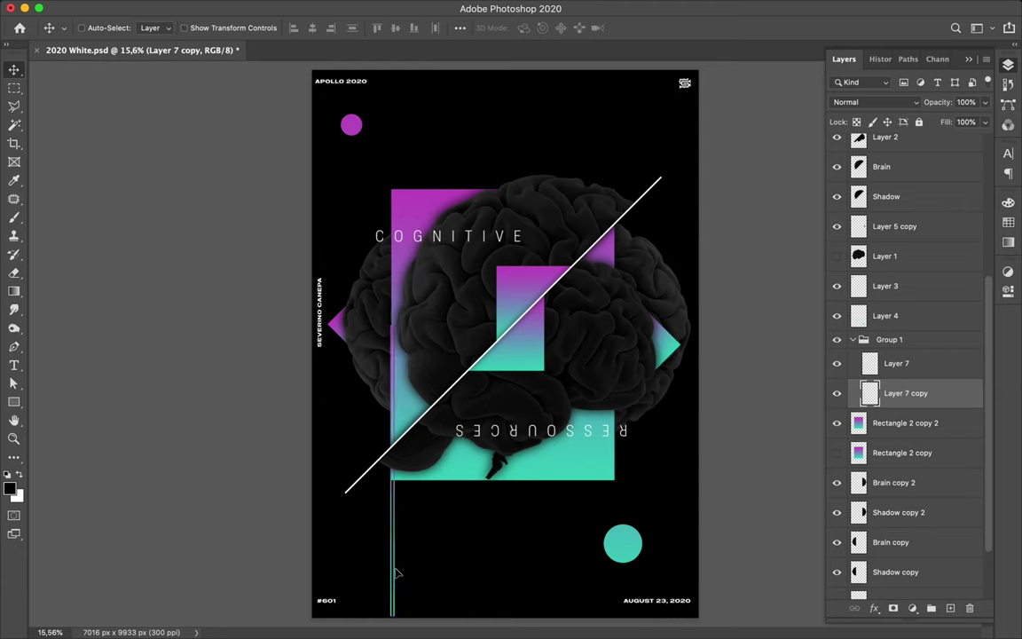
shift+click(911, 371)
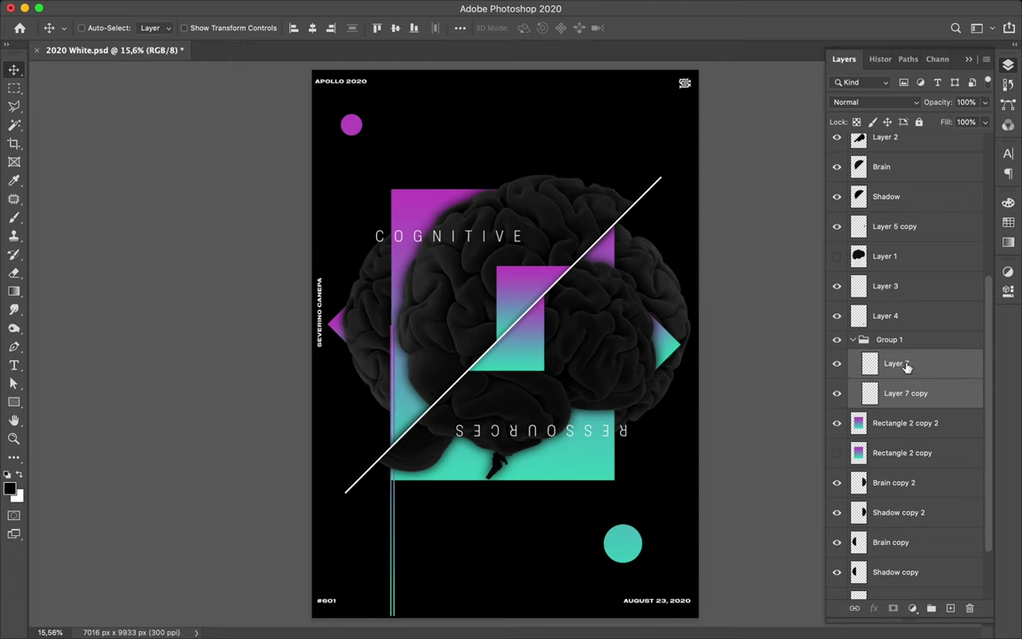
drag(906, 363, 906, 355)
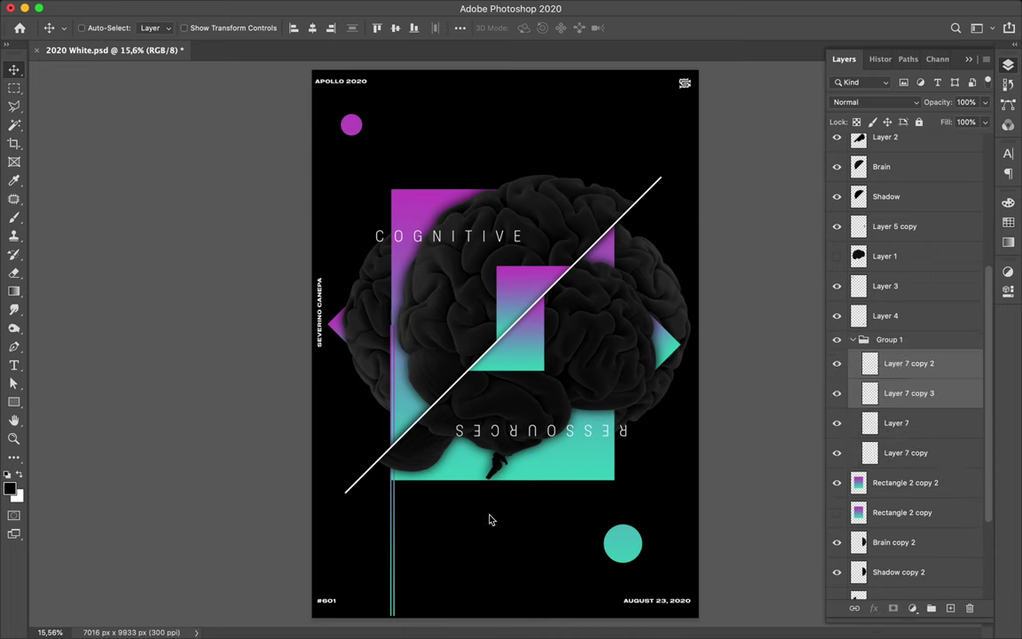
drag(401, 550, 402, 551)
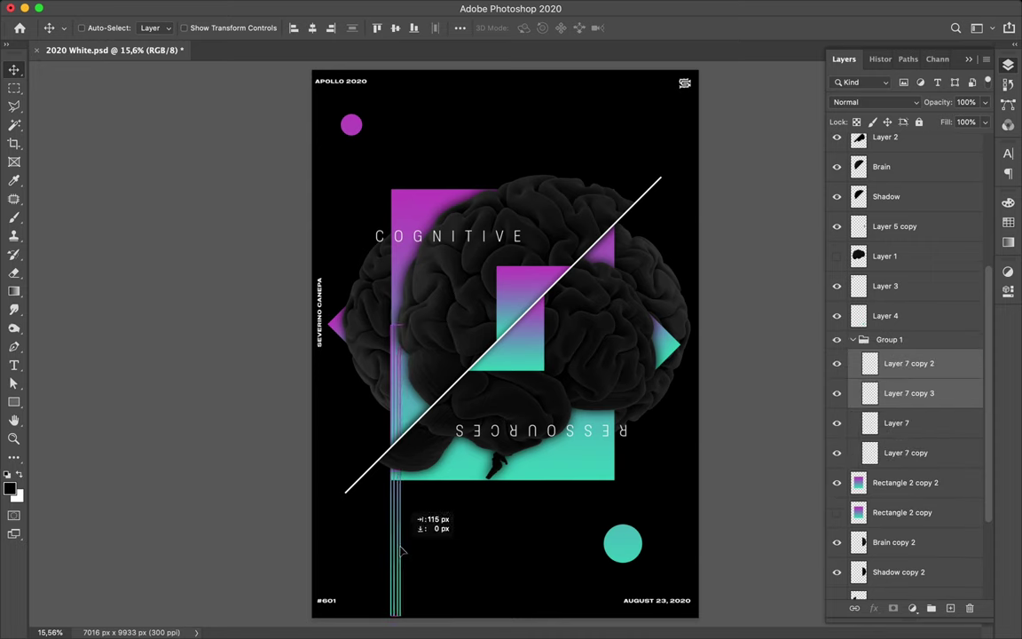
drag(417, 548, 418, 547)
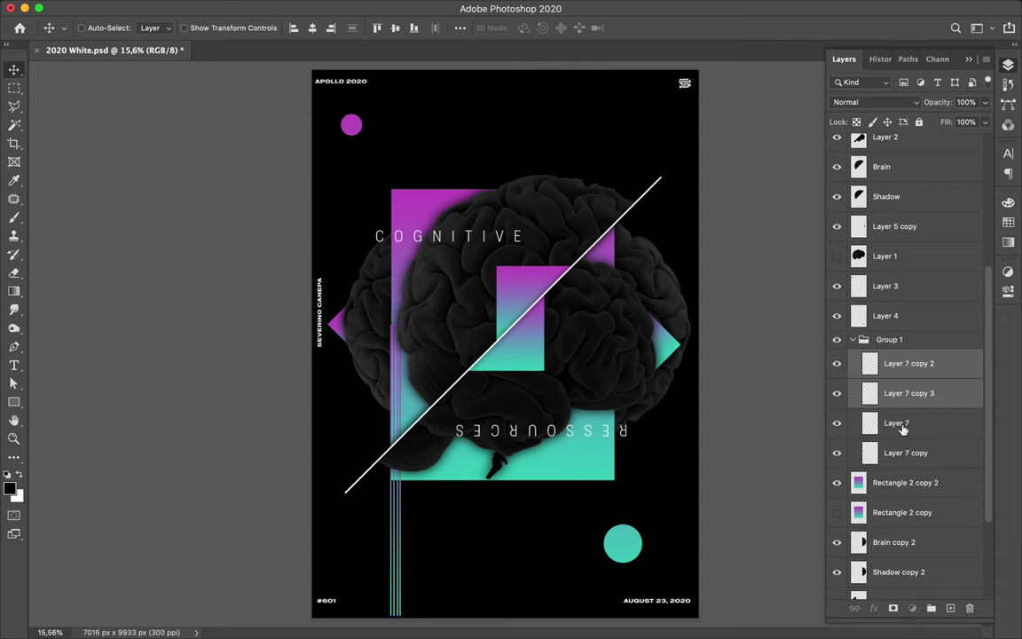
key(alt+bracketleft)
key(alt+bracketleft)
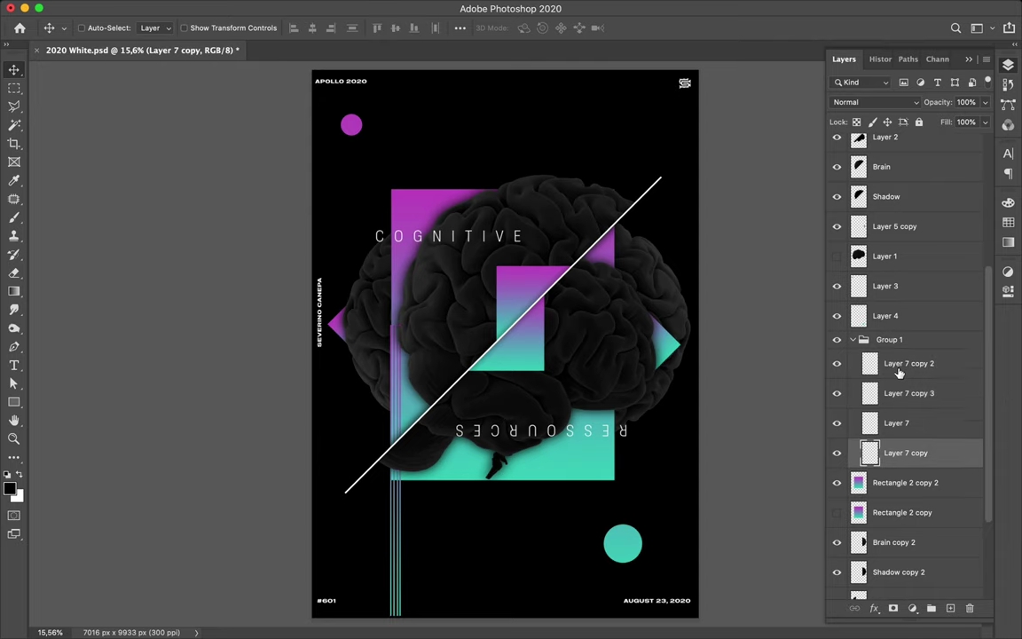
shift+click(900, 372)
drag(901, 373, 897, 355)
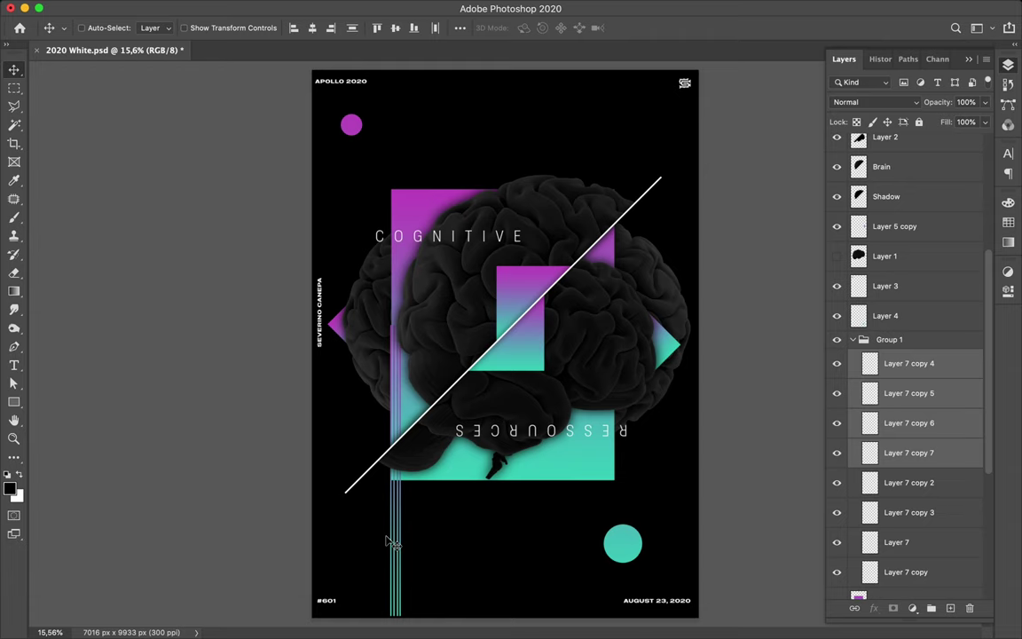
drag(398, 544, 402, 540)
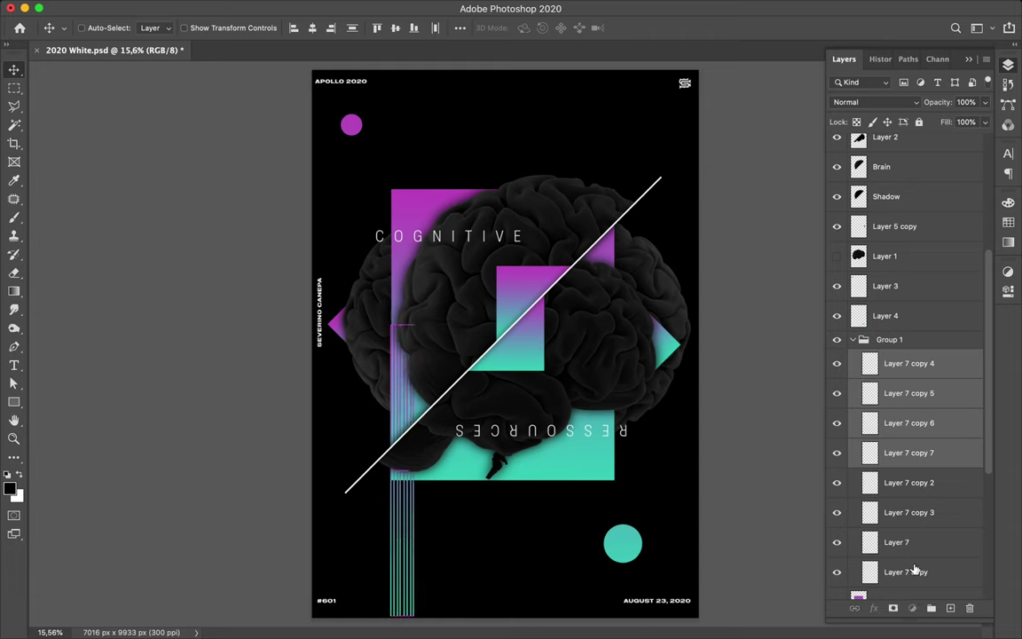
Duplicate all line layers again and move the copies right to widen the block.
click(916, 573)
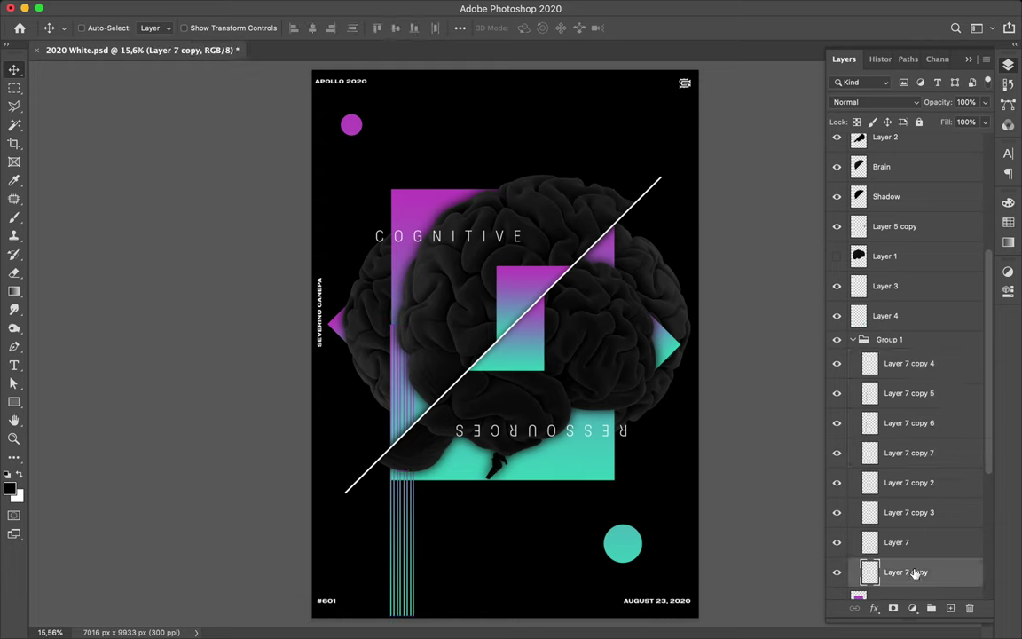
shift+click(904, 380)
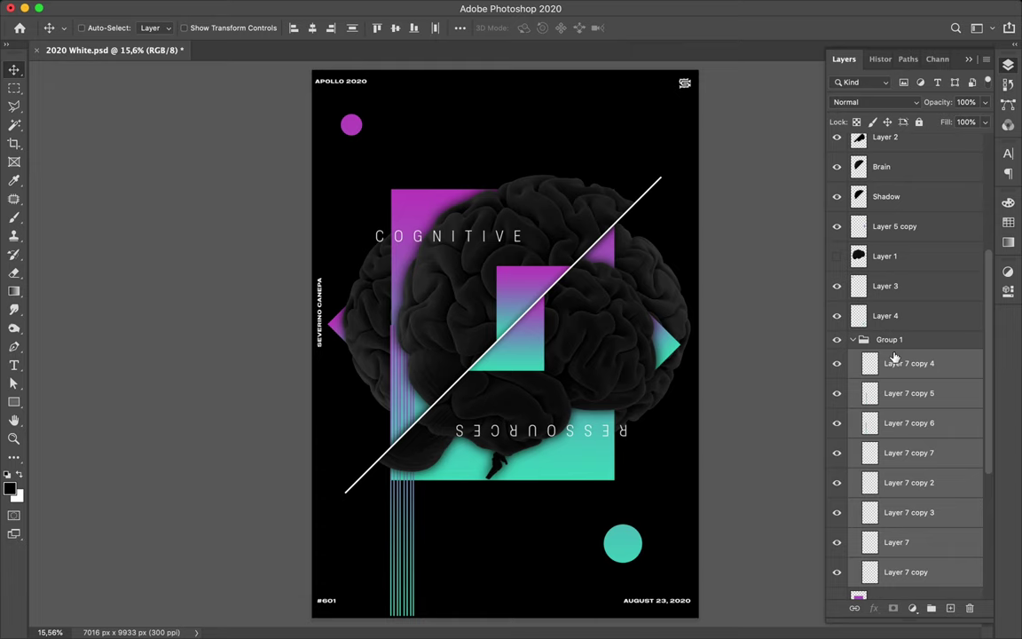
drag(894, 355, 894, 358)
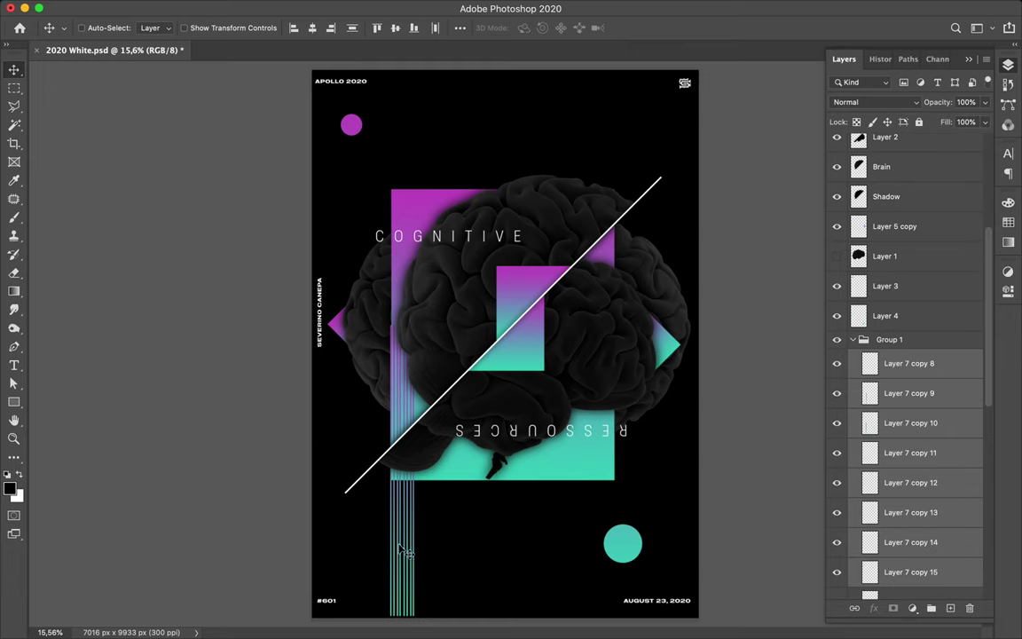
drag(402, 552, 425, 551)
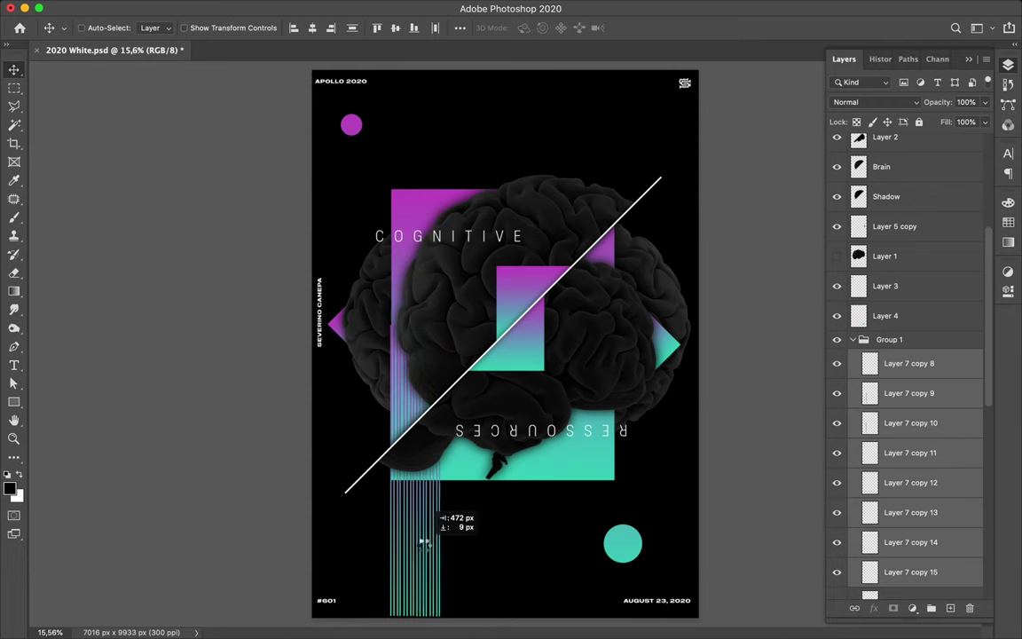
drag(425, 551, 426, 552)
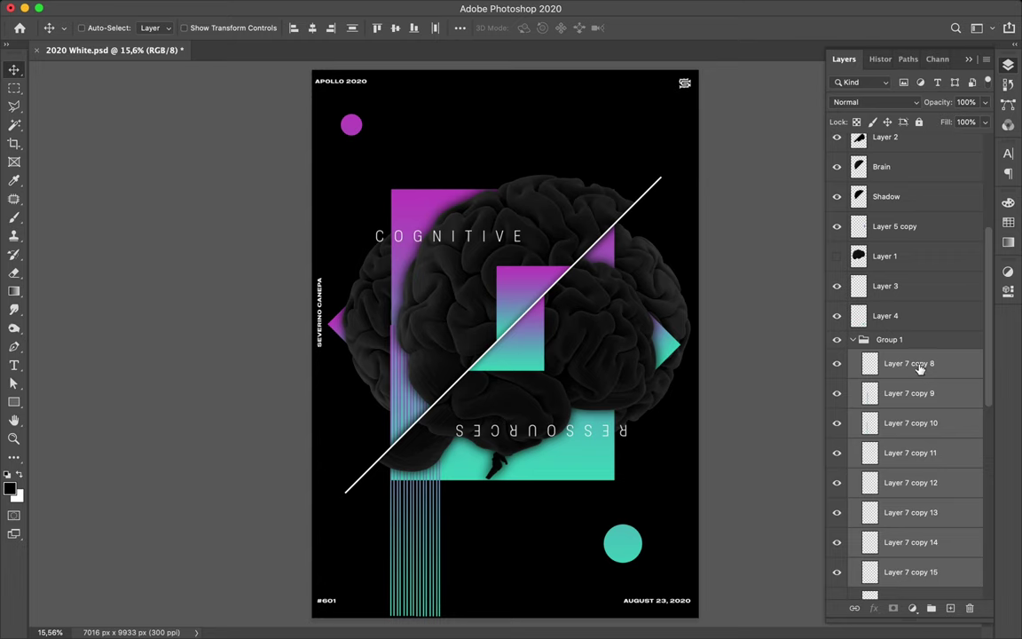
drag(923, 373, 920, 355)
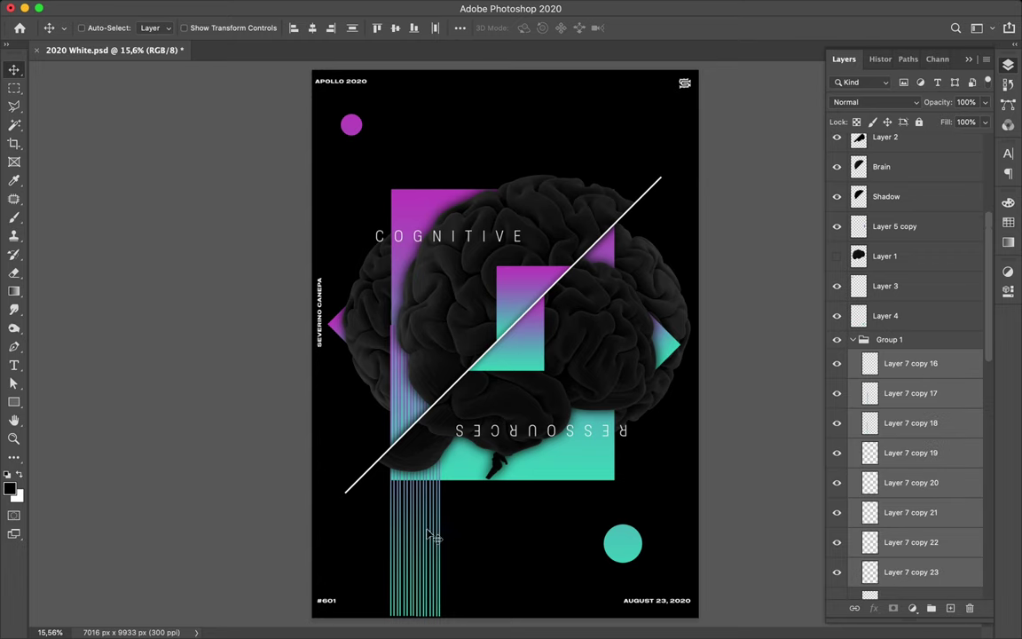
drag(453, 533, 453, 533)
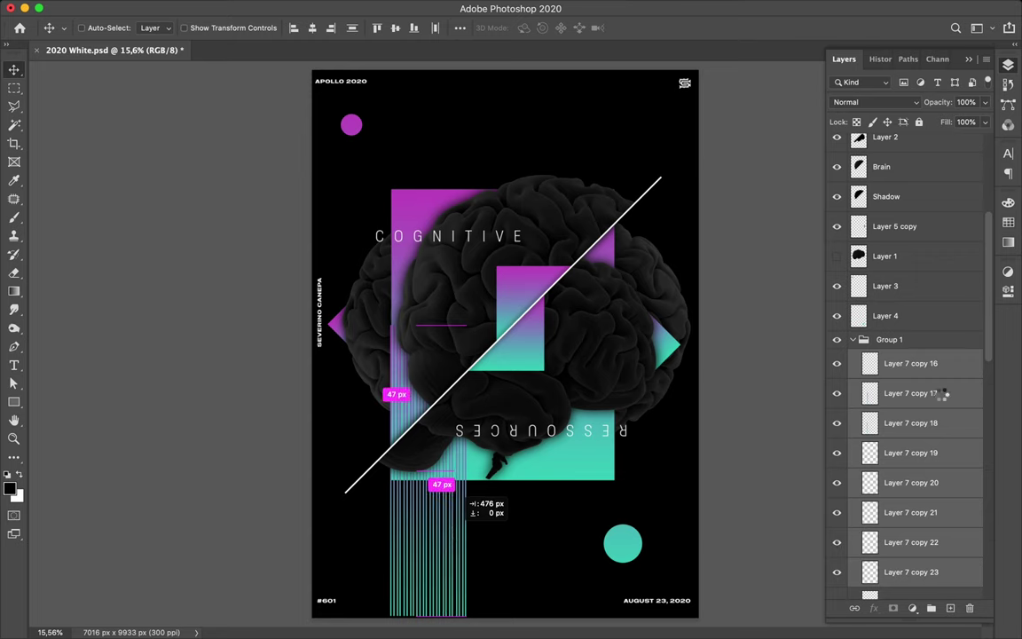
drag(916, 403, 912, 351)
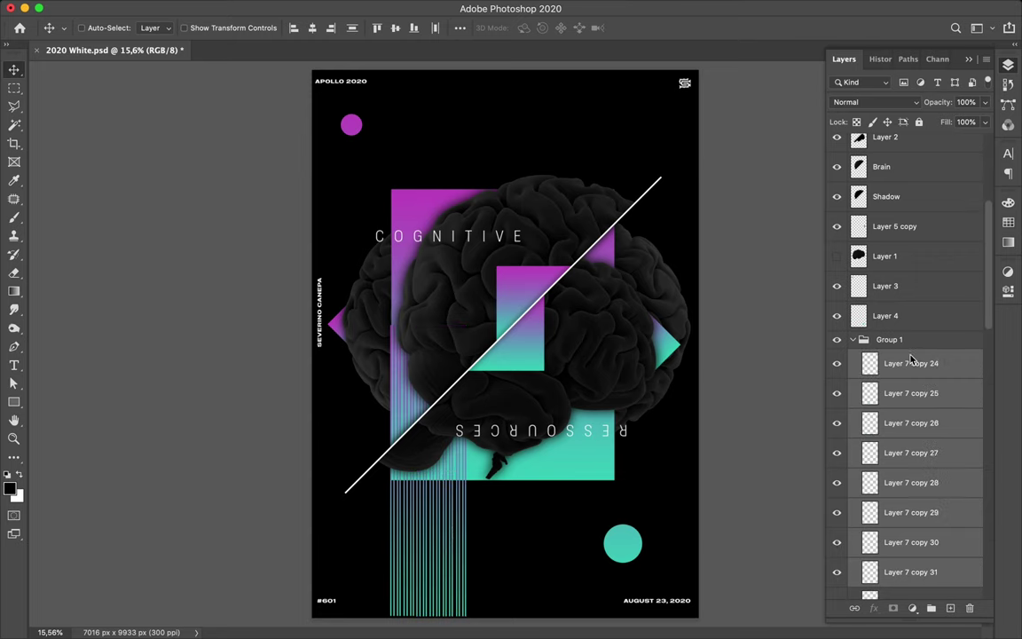
key(super)
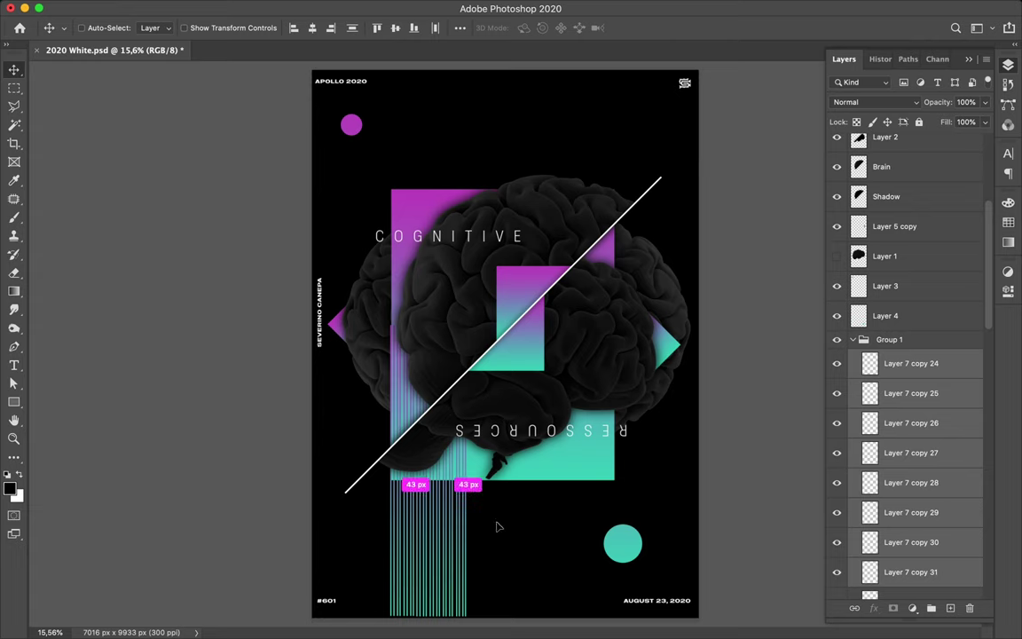
drag(498, 528, 482, 531)
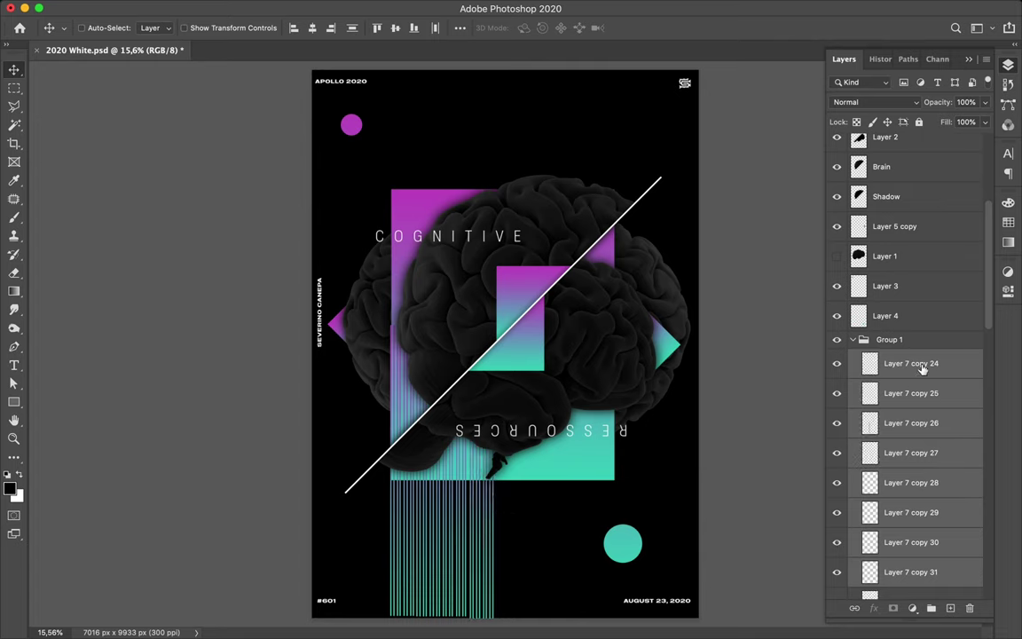
Duplicate the selected stripe layers rightward across the poster beneath the rectangle.
click(923, 368)
scroll(923, 368, down, 3)
scroll(923, 368, down, 4)
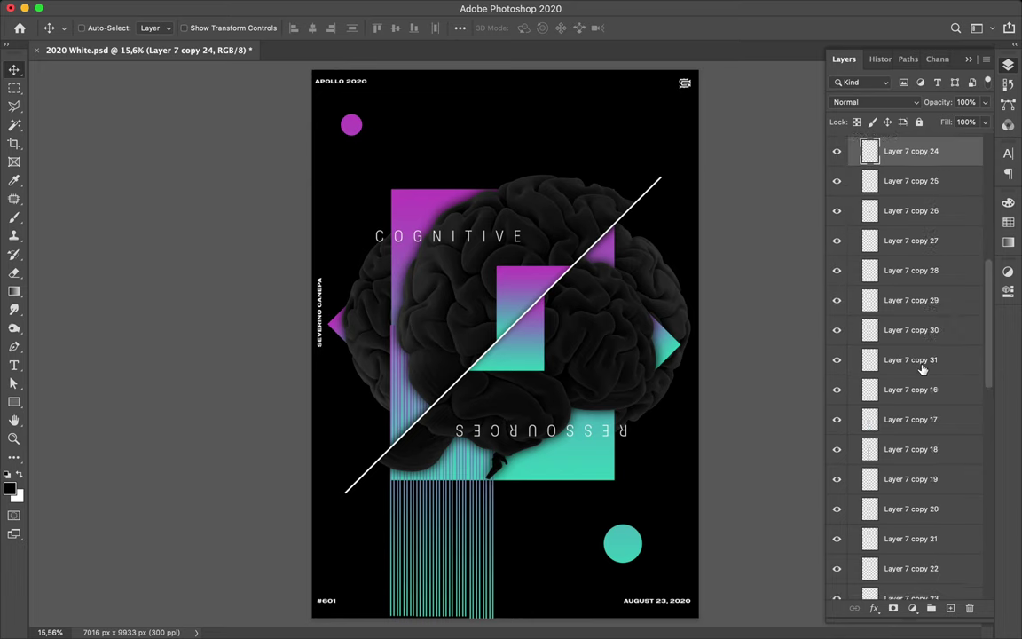
scroll(922, 369, down, 4)
scroll(922, 368, down, 4)
scroll(923, 368, down, 5)
scroll(923, 367, down, 1)
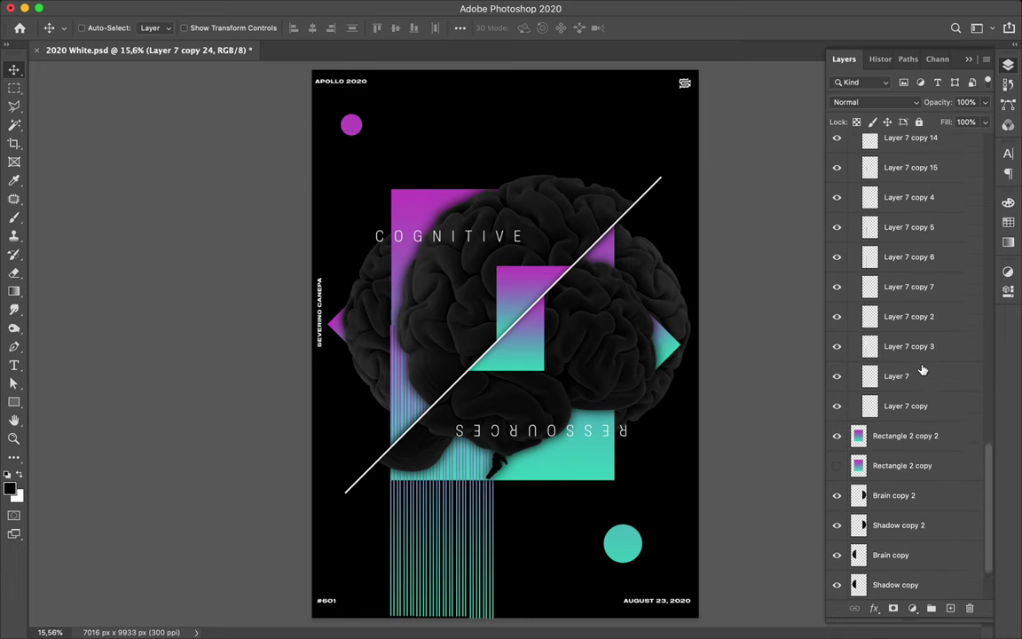
scroll(914, 355, down, 2)
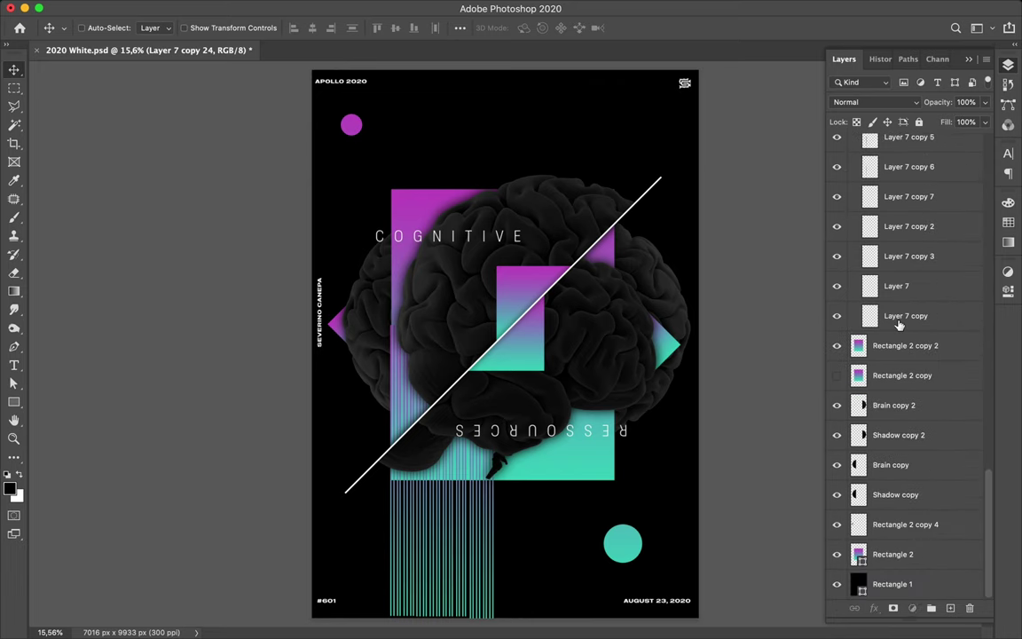
shift+click(899, 319)
drag(476, 529, 575, 528)
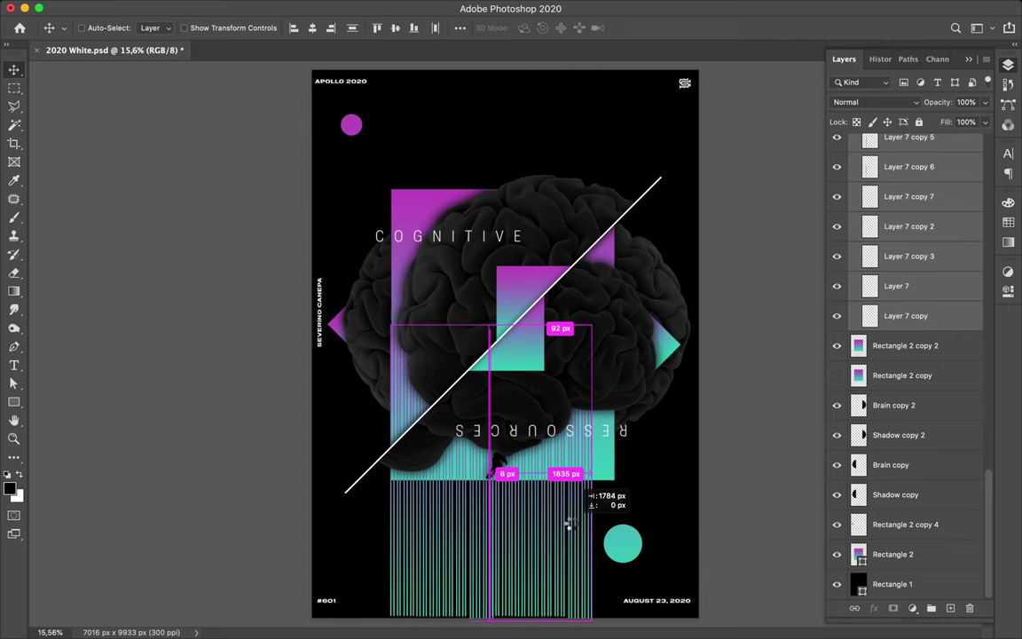
drag(574, 526, 572, 528)
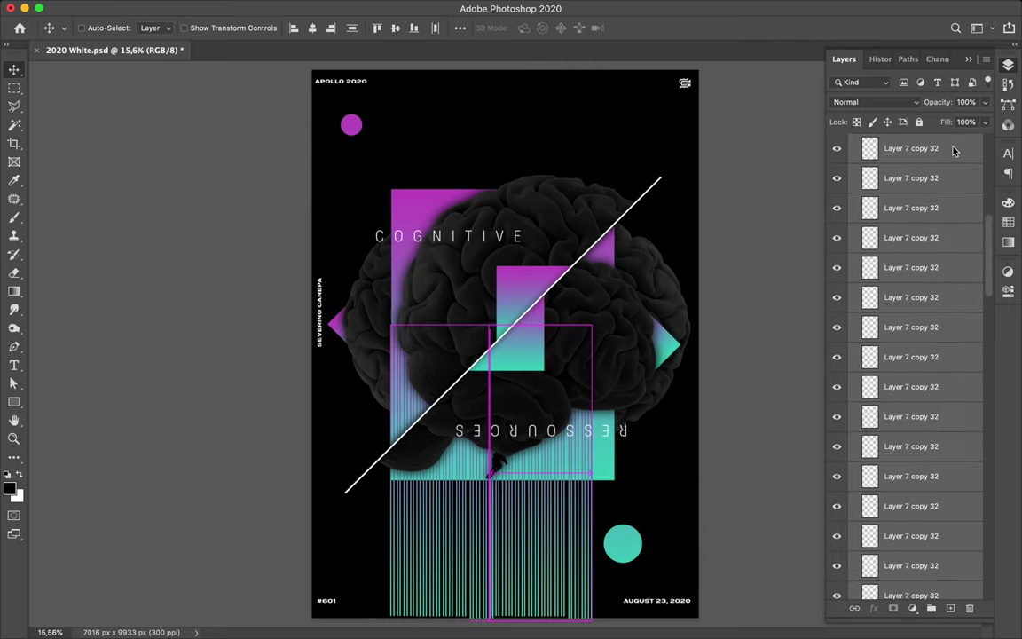
Select every stripe layer from the top copy down to the last.
scroll(935, 166, up, 10)
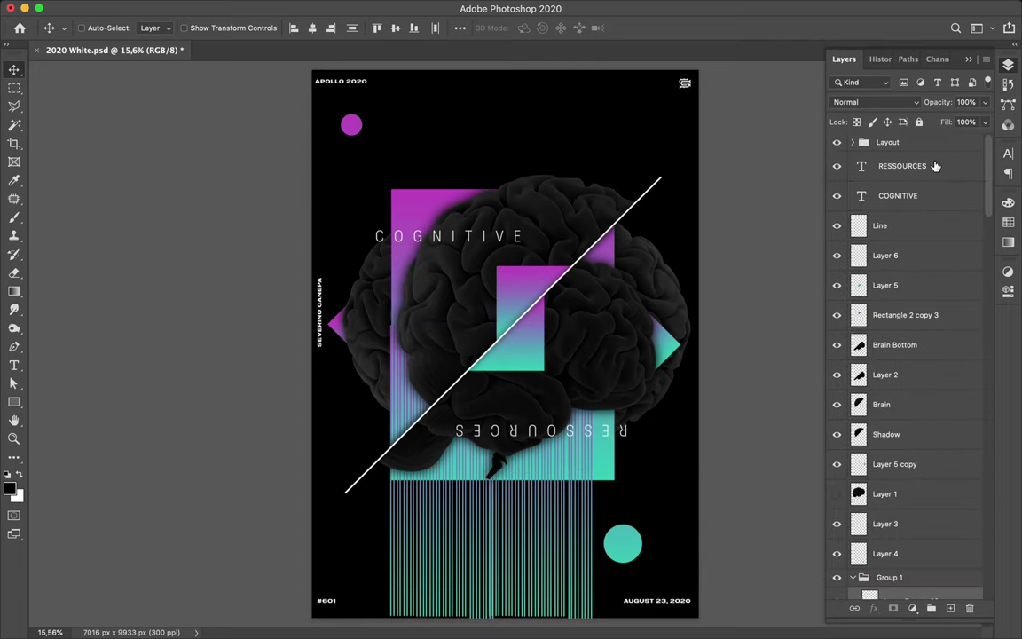
scroll(912, 359, down, 5)
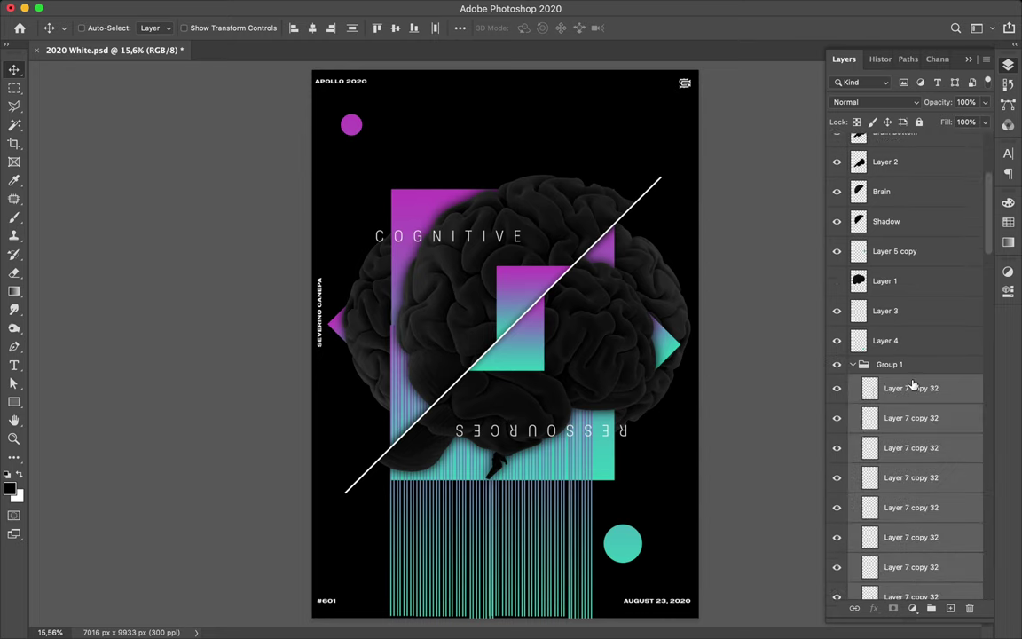
click(913, 389)
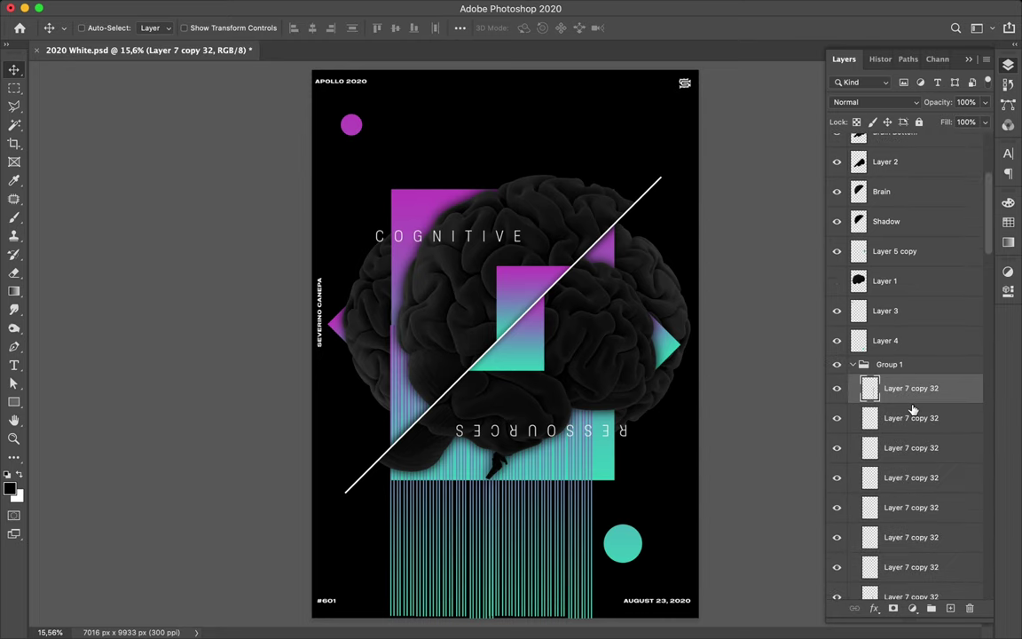
scroll(912, 409, down, 10)
scroll(912, 407, down, 10)
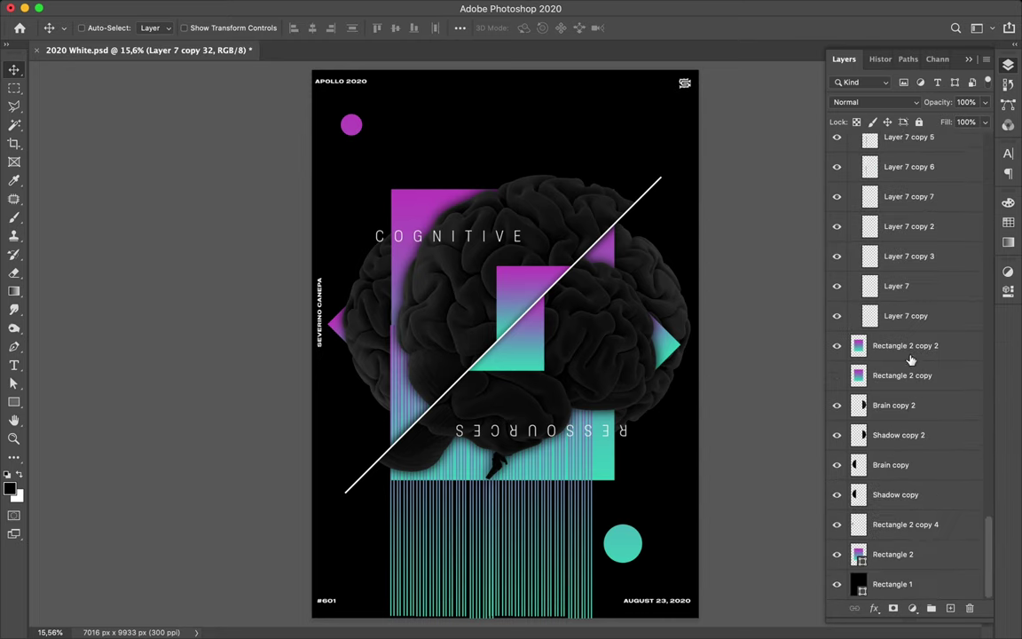
shift+click(904, 323)
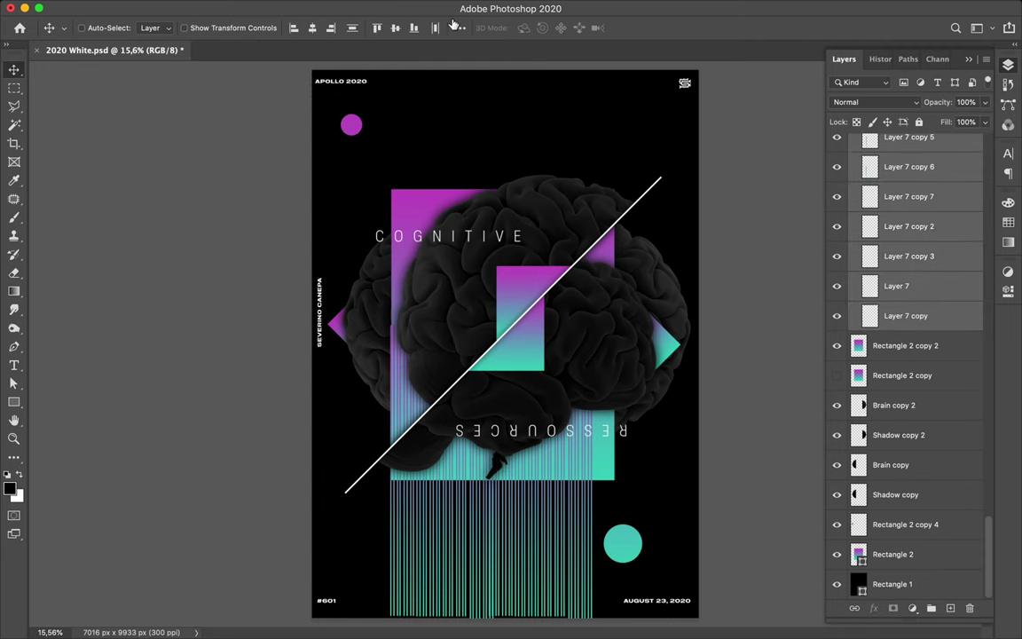
Distribute the stripes' horizontal spacing evenly and align their bottom edges.
click(458, 27)
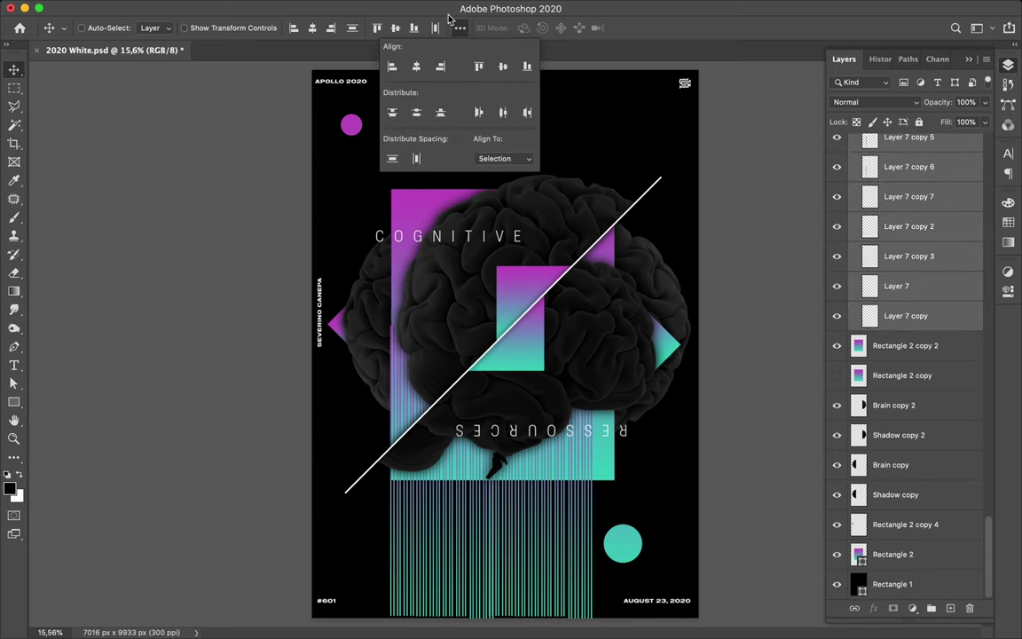
click(416, 160)
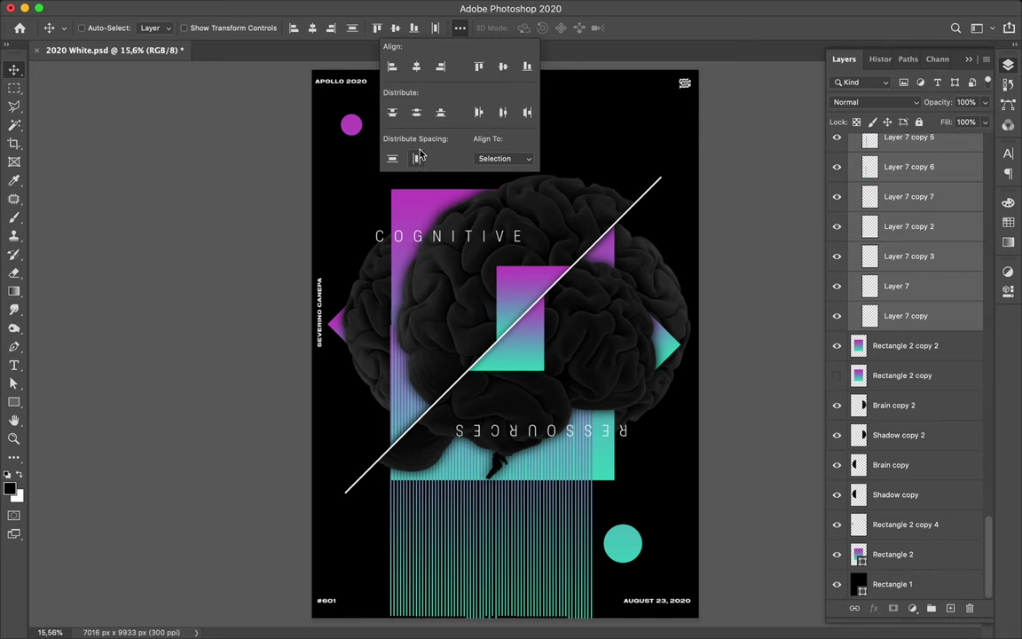
click(527, 68)
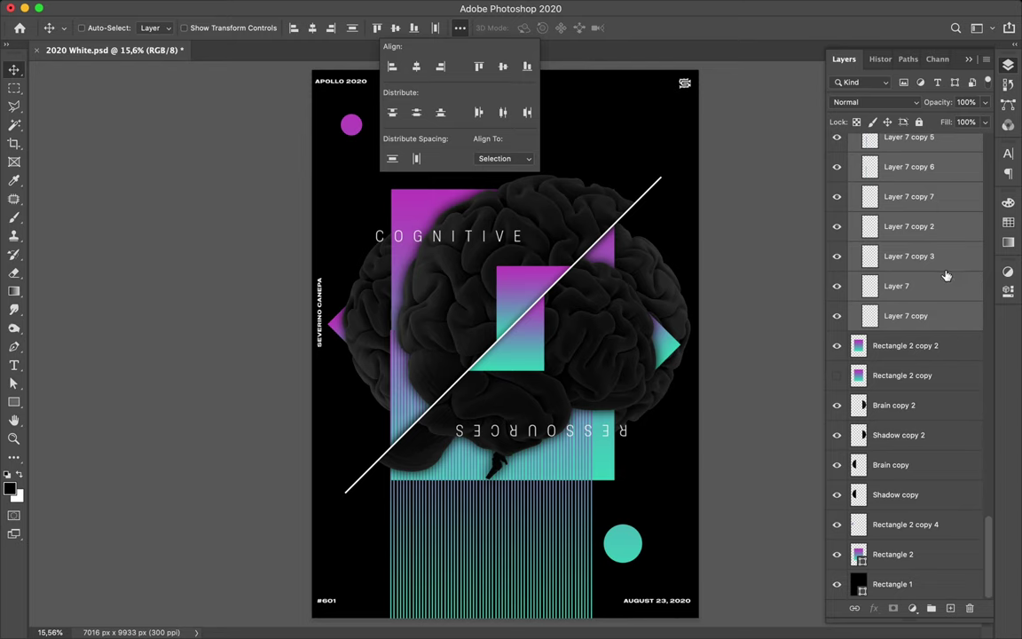
drag(585, 121, 942, 198)
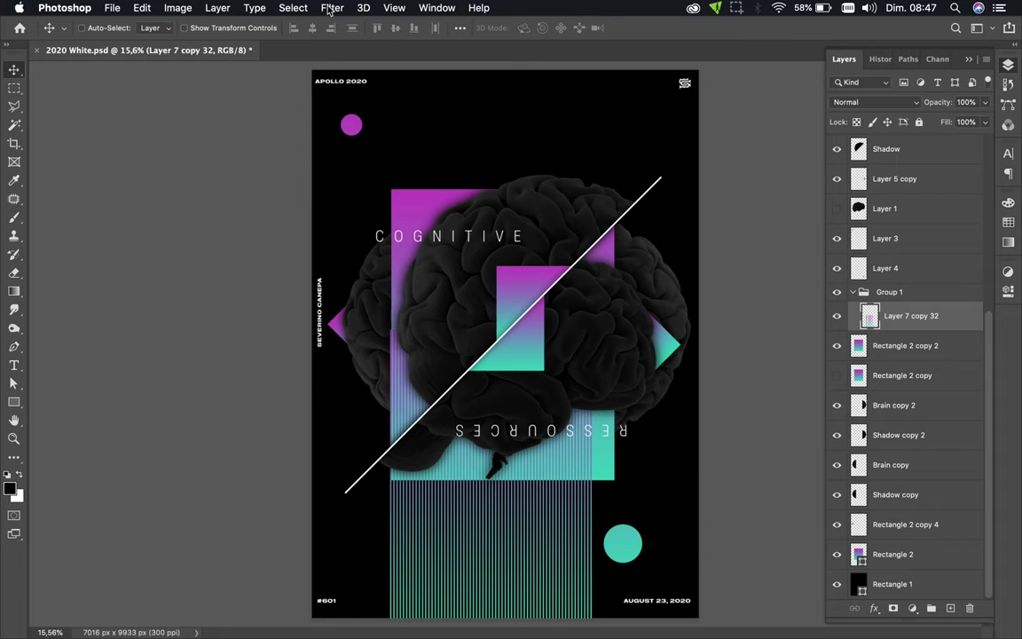
Duplicate the merged stripe layer as Layer 7 copy 33 over the original.
click(331, 8)
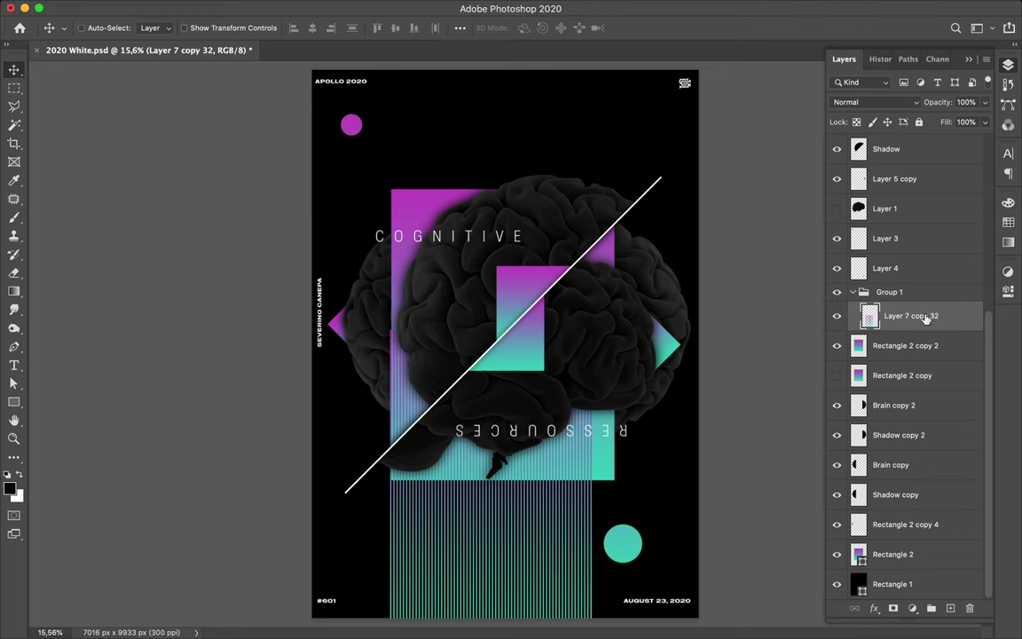
drag(909, 313, 923, 316)
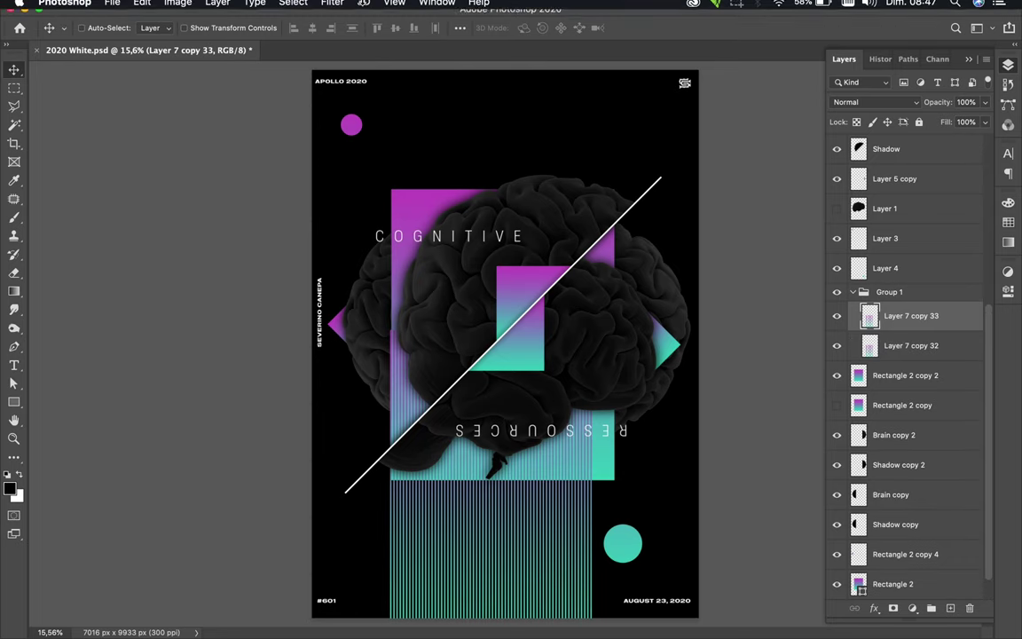
drag(514, 589, 495, 392)
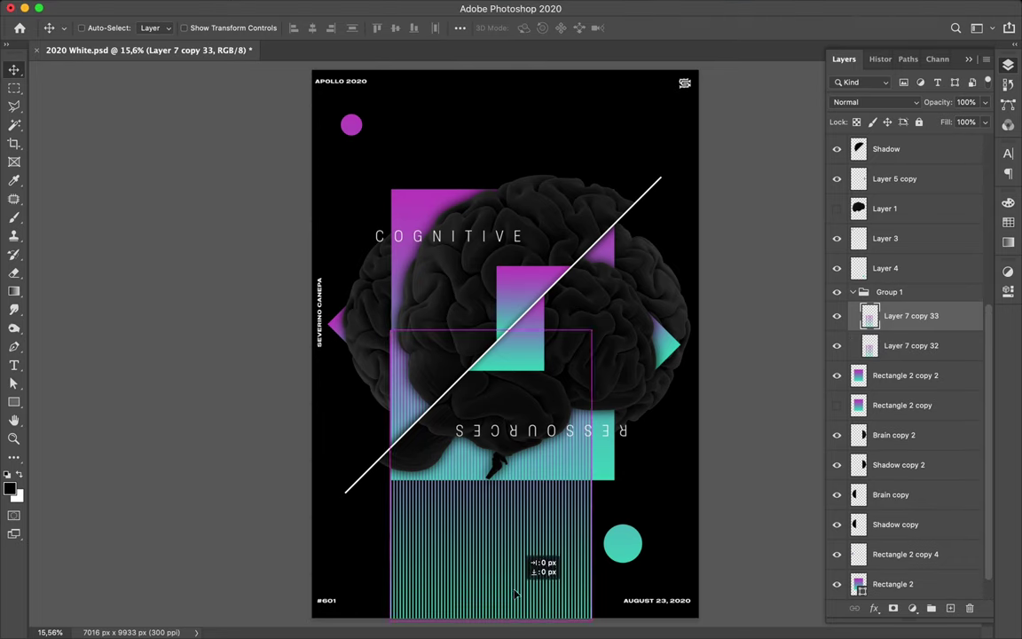
drag(495, 388, 498, 394)
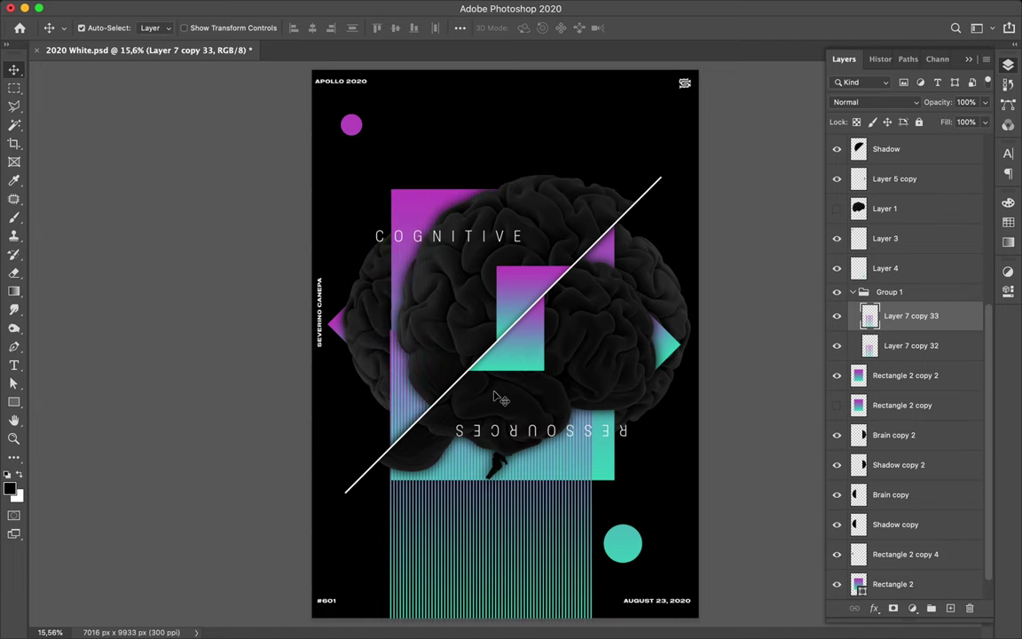
Warp Layer 7 copy 33 so its stripes fan across the bottom and curve up-right.
key(ctrl+t)
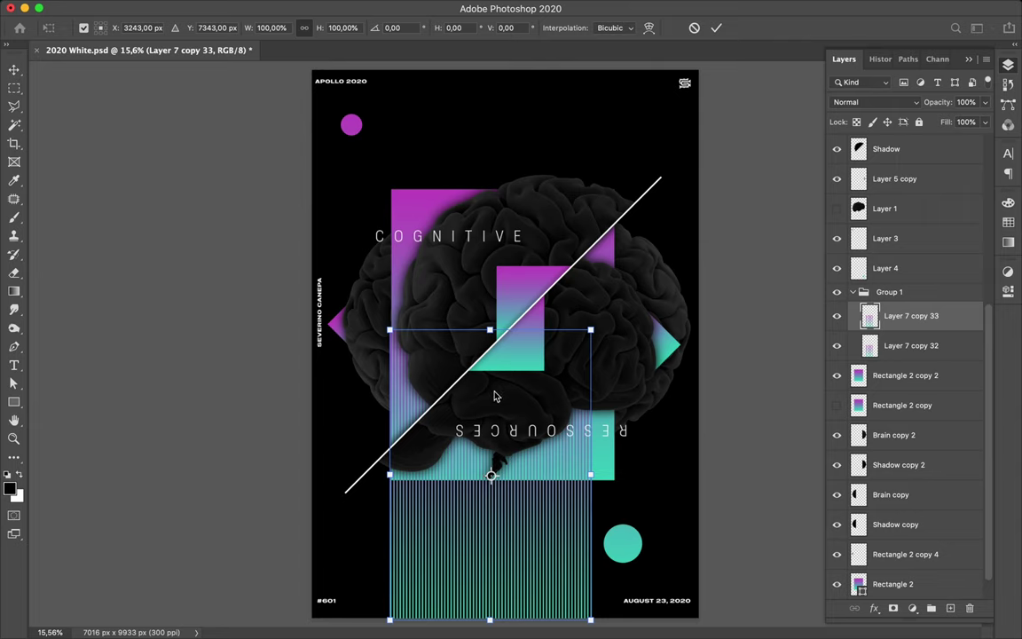
right_click(496, 395)
click(520, 468)
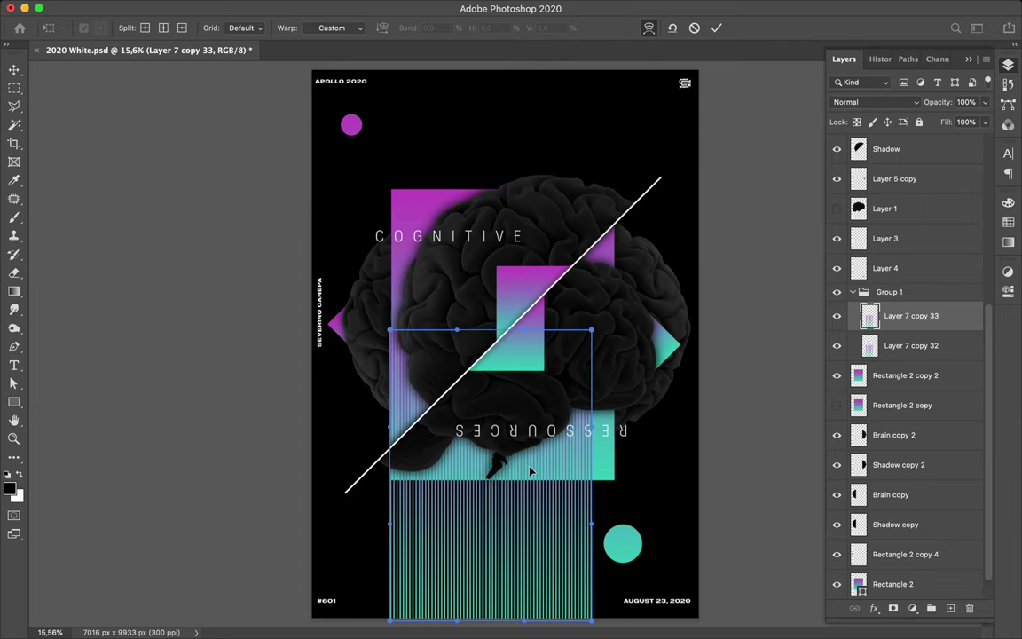
drag(383, 344, 383, 338)
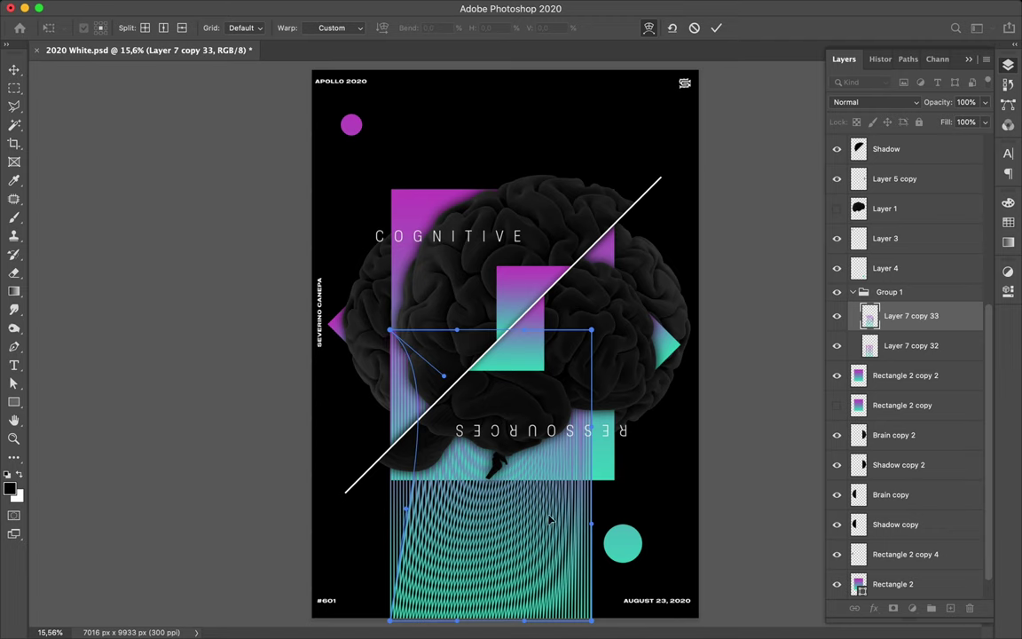
drag(511, 446, 621, 431)
drag(560, 391, 443, 525)
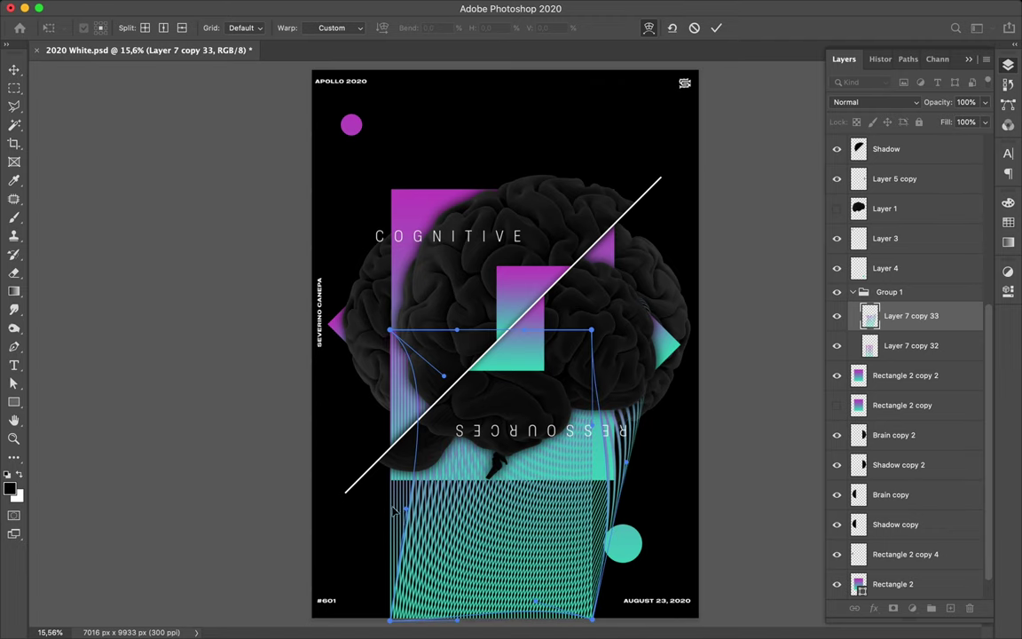
mouse_move(359, 465)
mouse_down()
mouse_move(379, 476)
mouse_move(367, 459)
mouse_up()
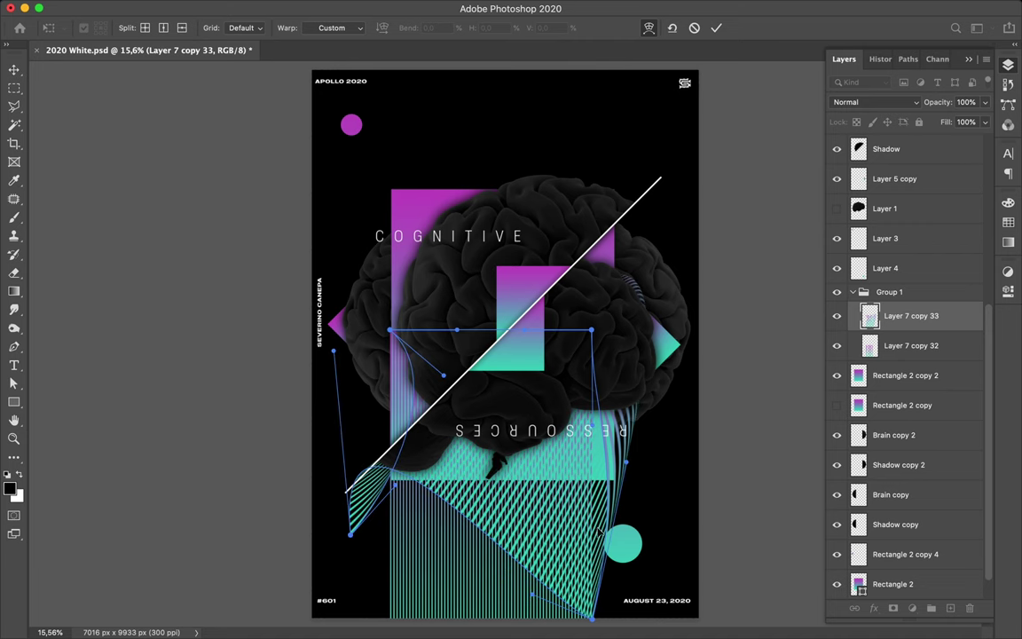
drag(591, 616, 448, 535)
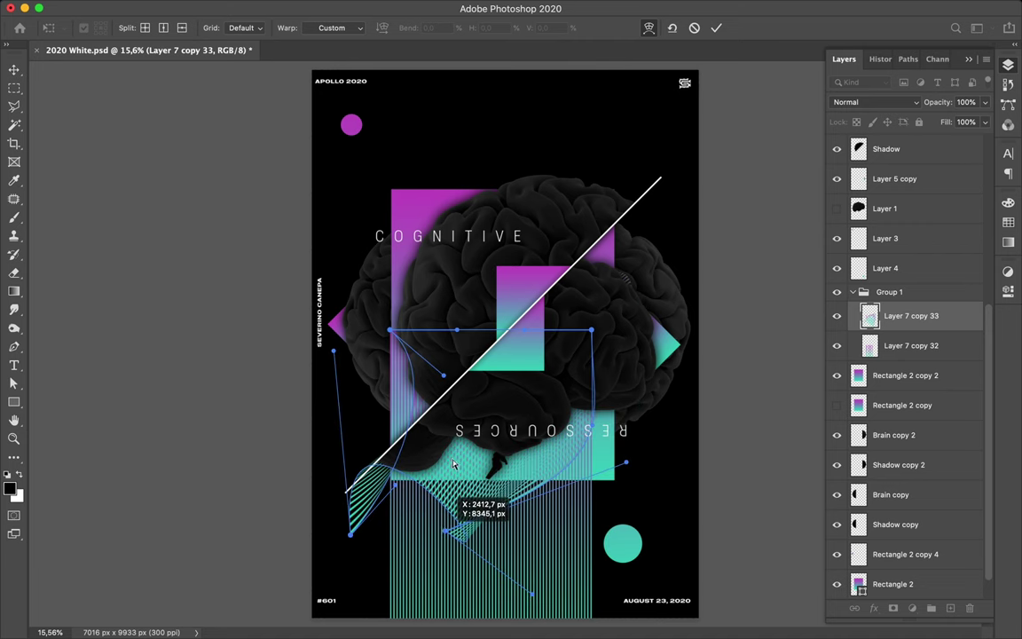
drag(447, 535, 446, 531)
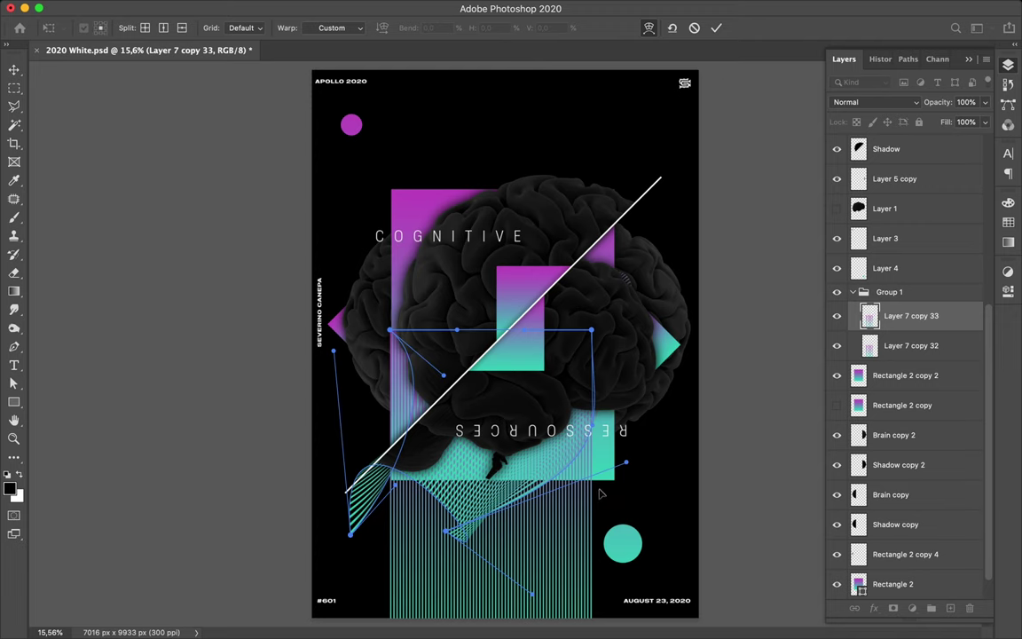
drag(590, 486, 601, 497)
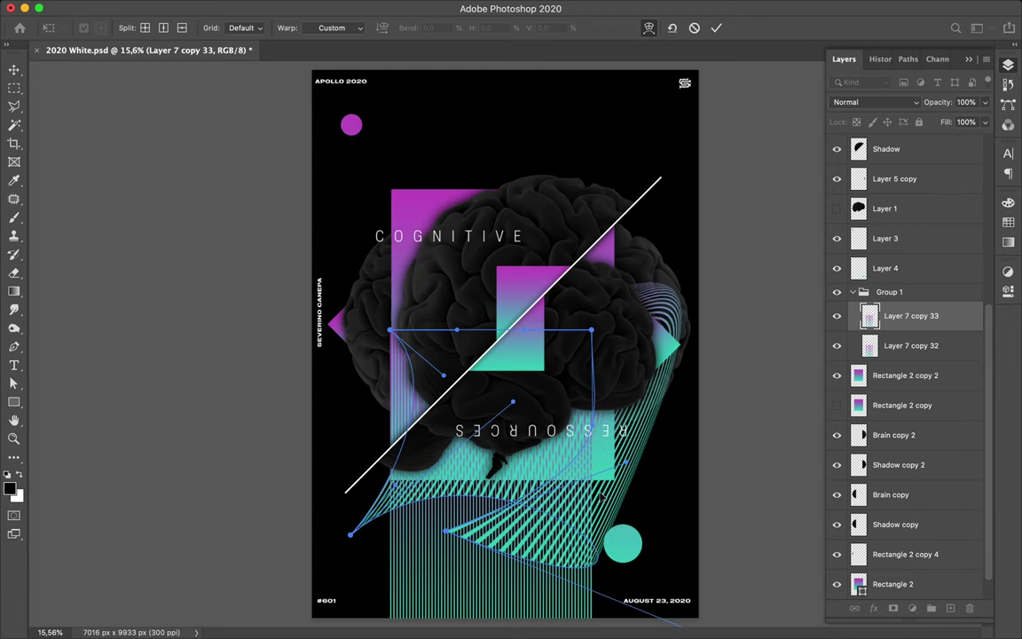
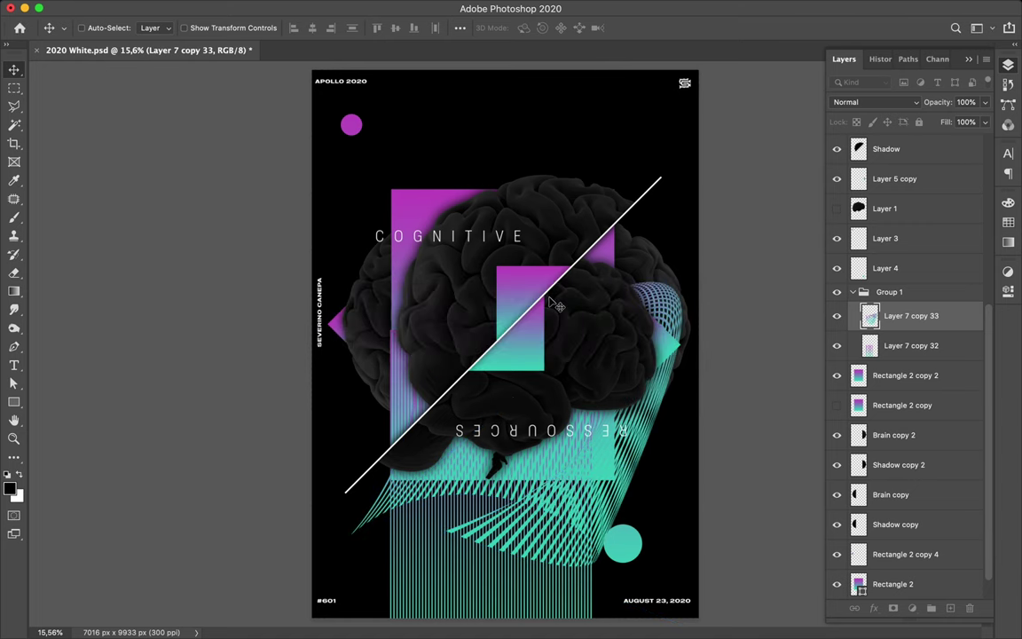
Move Layer 7 copy 33 up to just below Layer 6, above the brain layers.
drag(556, 305, 749, 215)
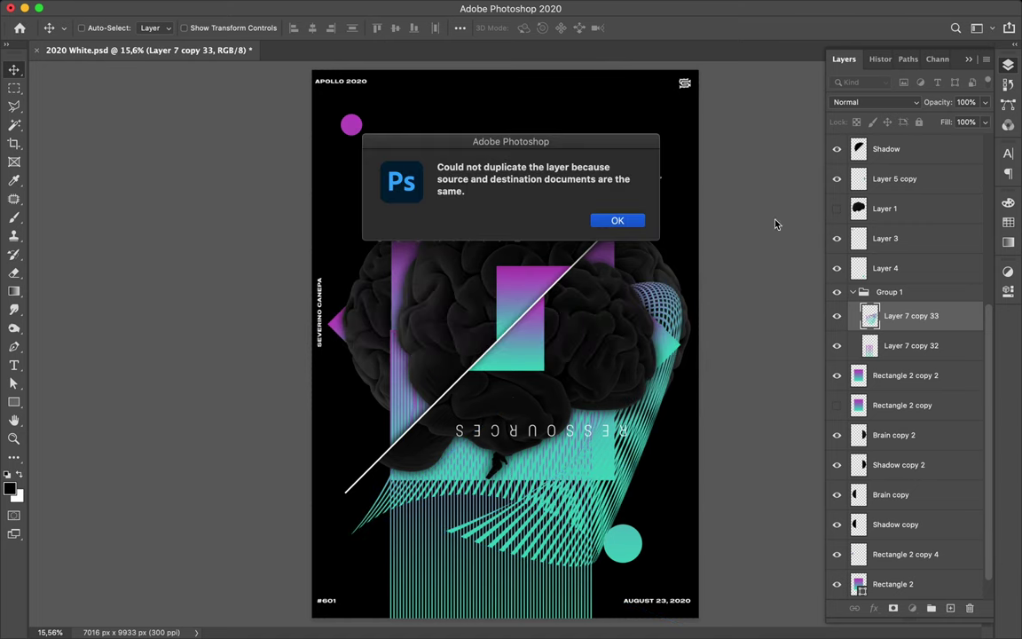
click(619, 220)
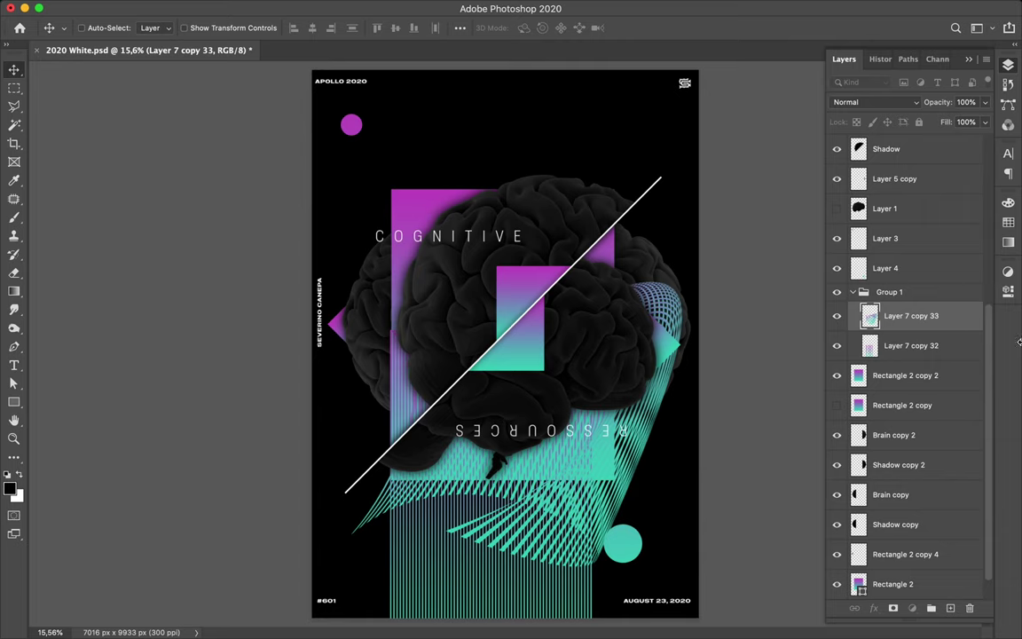
drag(964, 328, 879, 142)
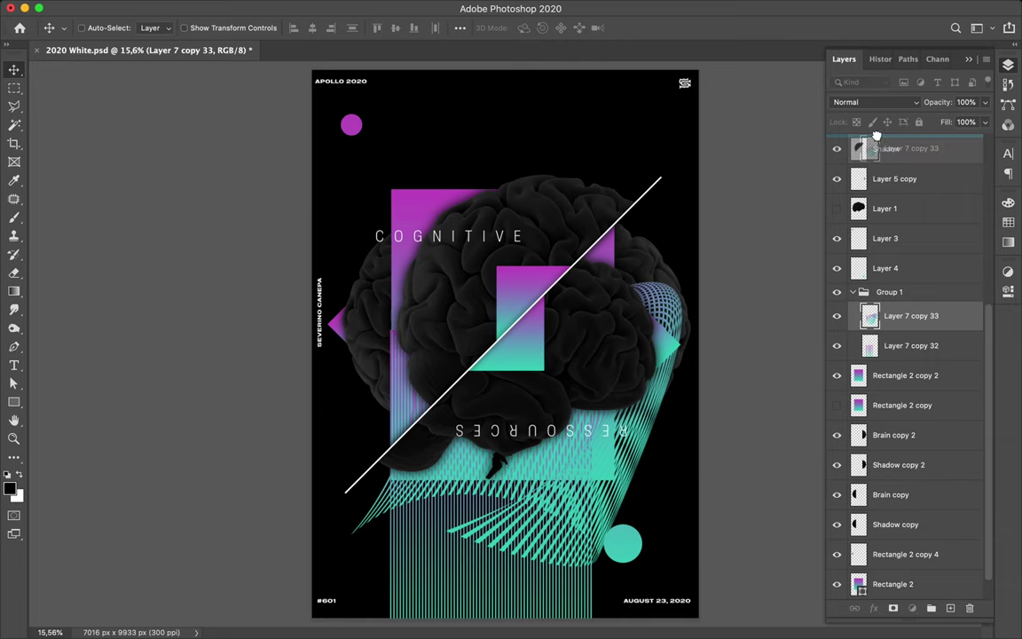
mouse_move(878, 142)
mouse_down()
mouse_move(878, 131)
mouse_move(901, 224)
mouse_up()
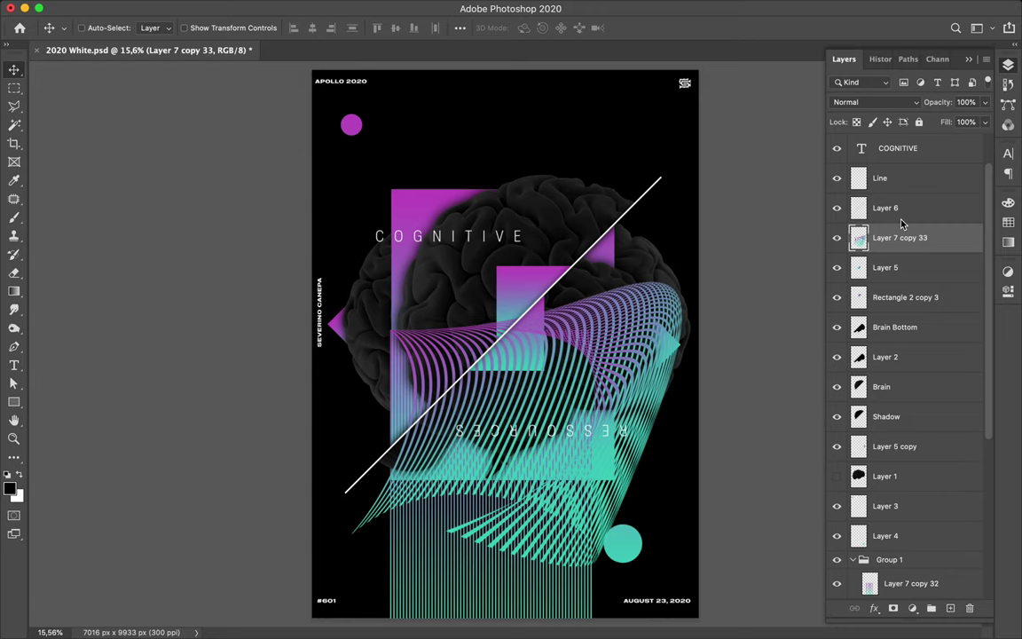
Warp Layer 7 copy 33's teal-magenta wave lines into a twisting arch across the brain.
key(ctrl+t)
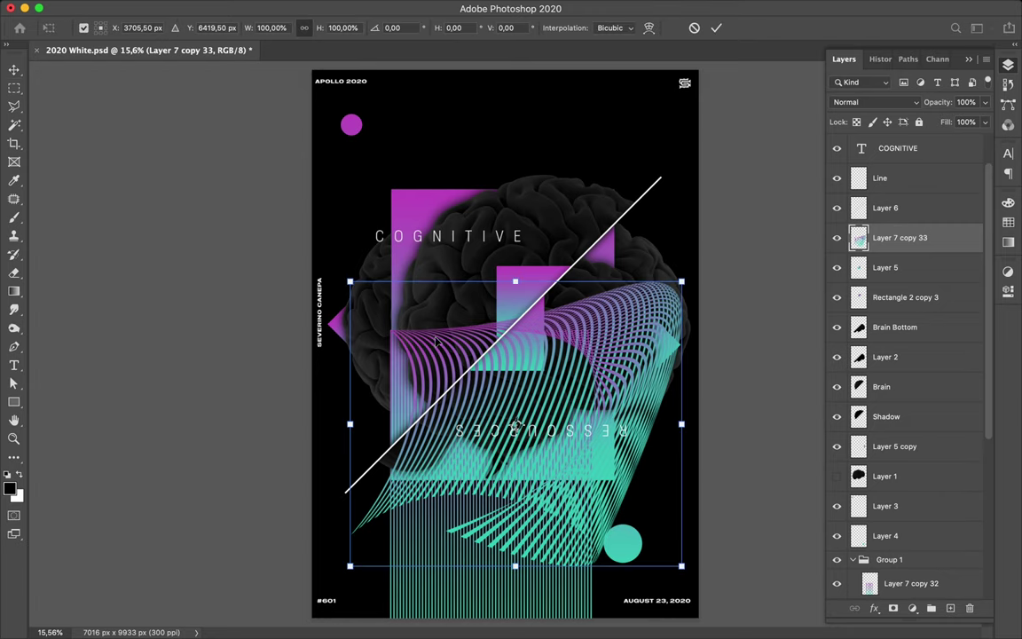
right_click(396, 322)
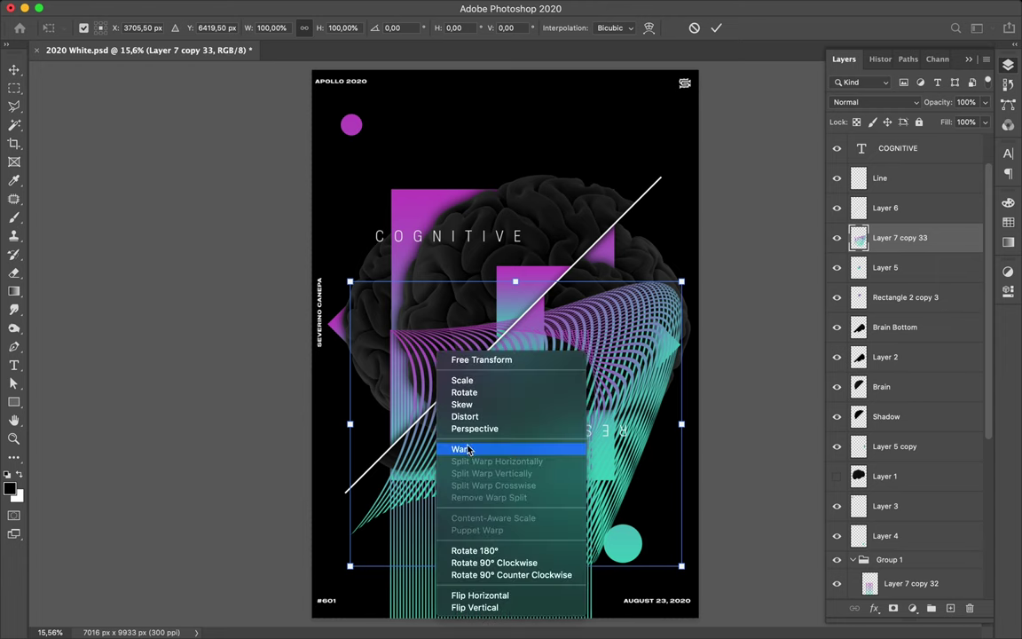
click(423, 406)
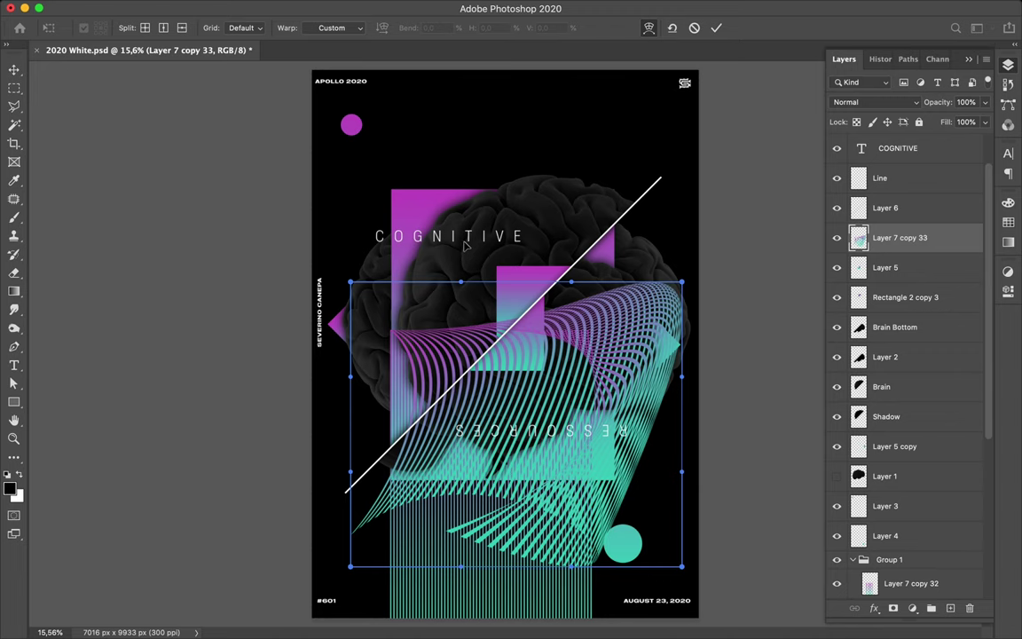
mouse_move(473, 284)
mouse_down()
mouse_move(464, 247)
mouse_move(421, 270)
mouse_up()
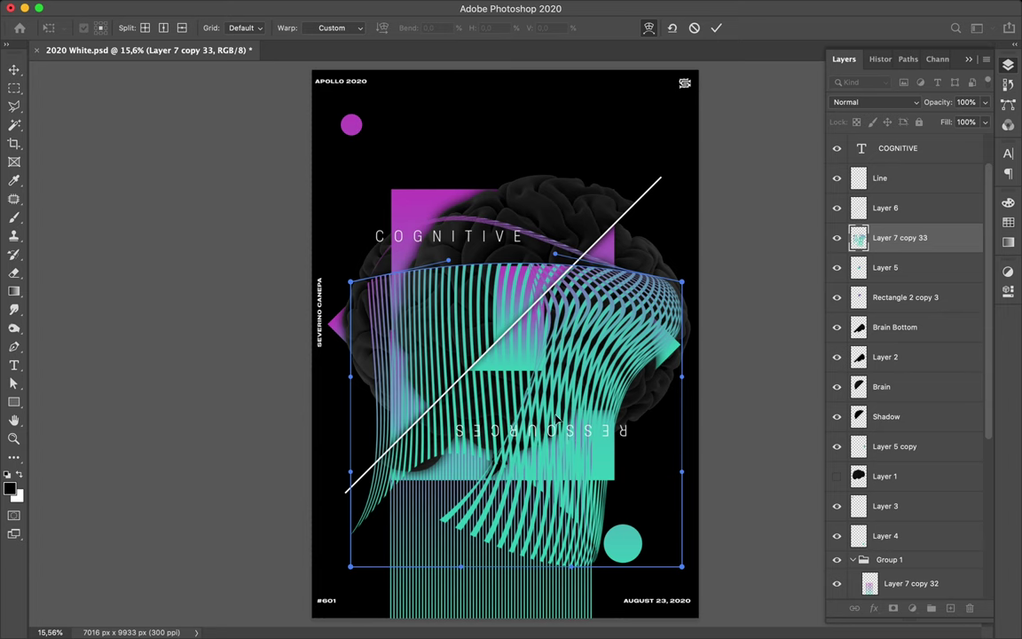
drag(501, 377, 526, 374)
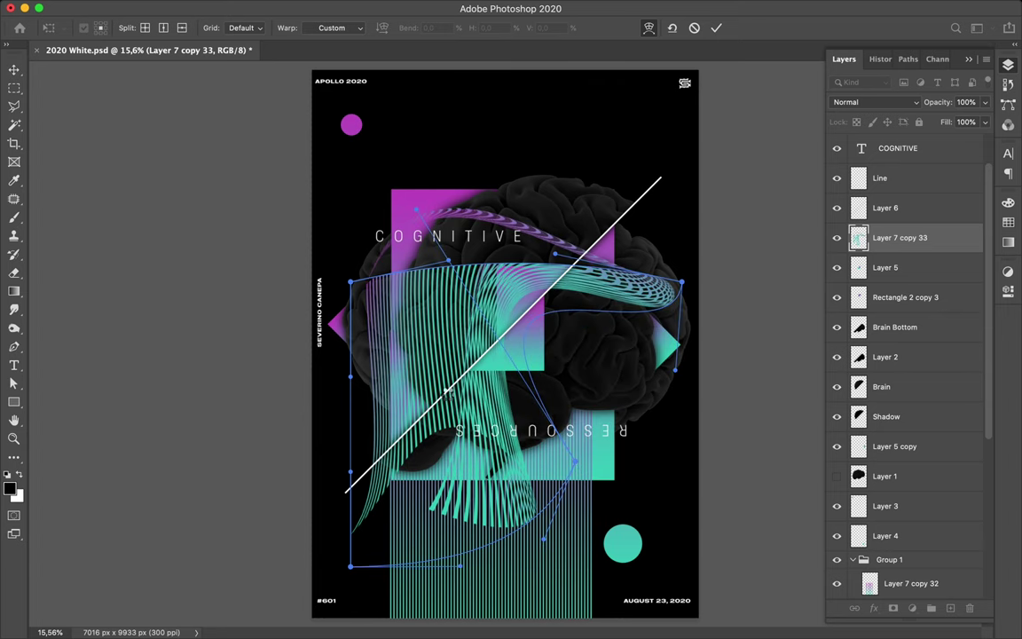
key(Return)
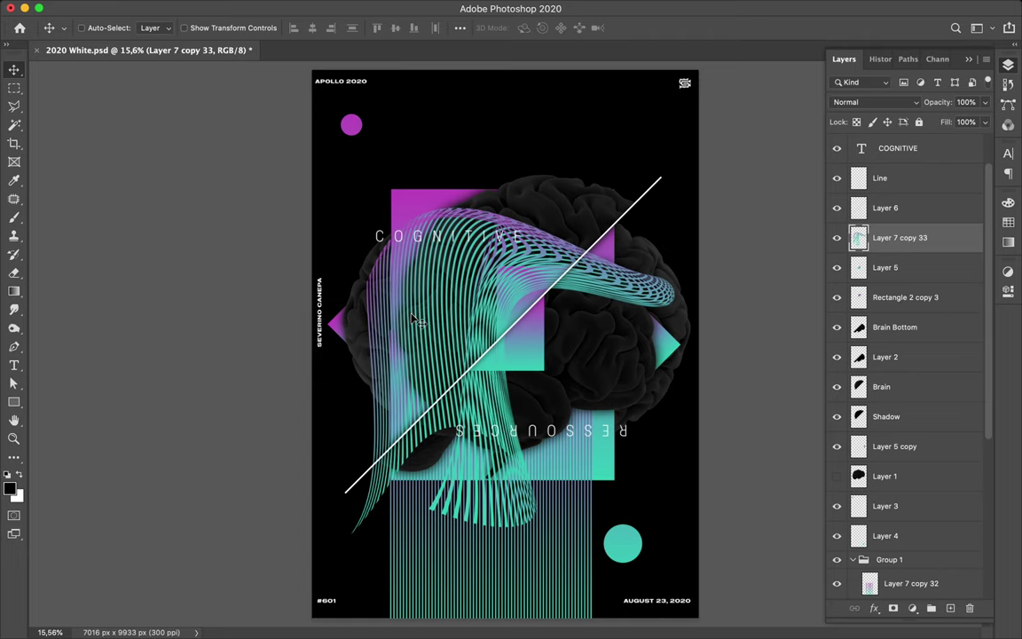
Copy a square wave-line patch to a new layer at the magenta square's top-left.
key(m)
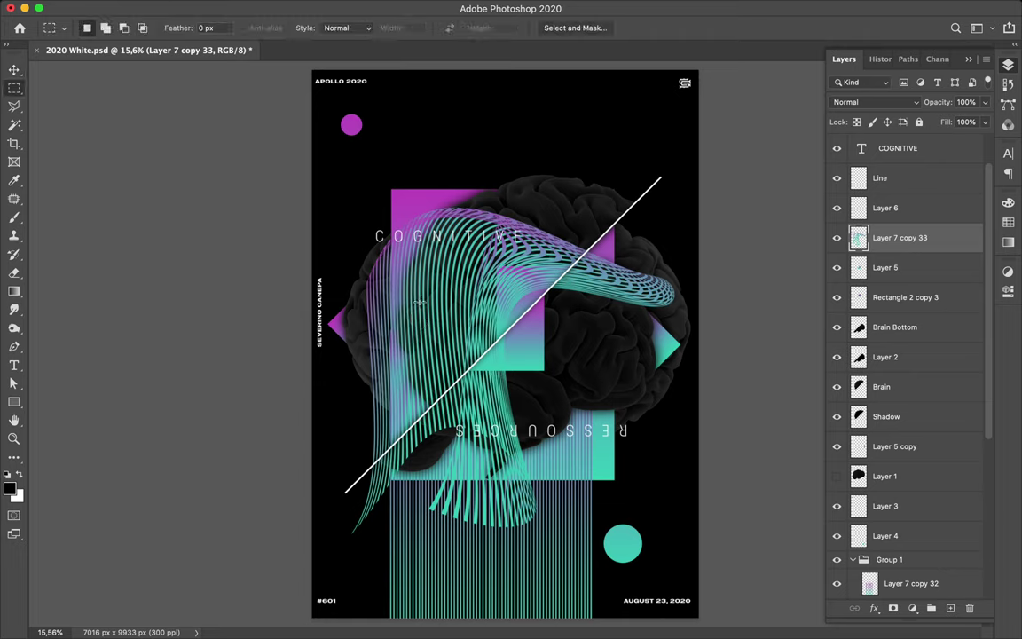
drag(378, 268, 427, 313)
click(427, 312)
key(ctrl+shift+alt+n)
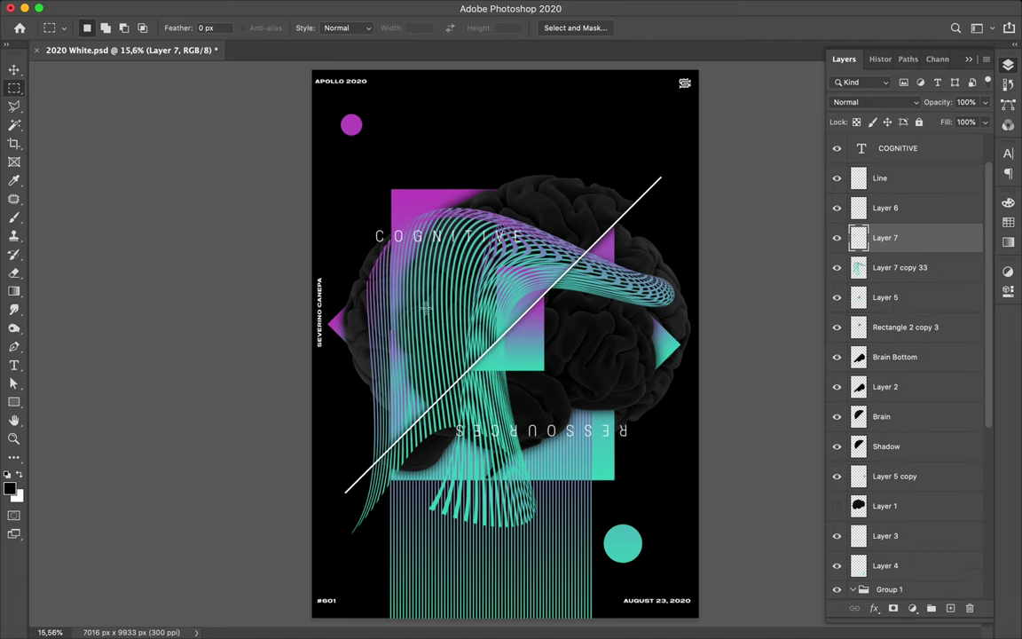
key(v)
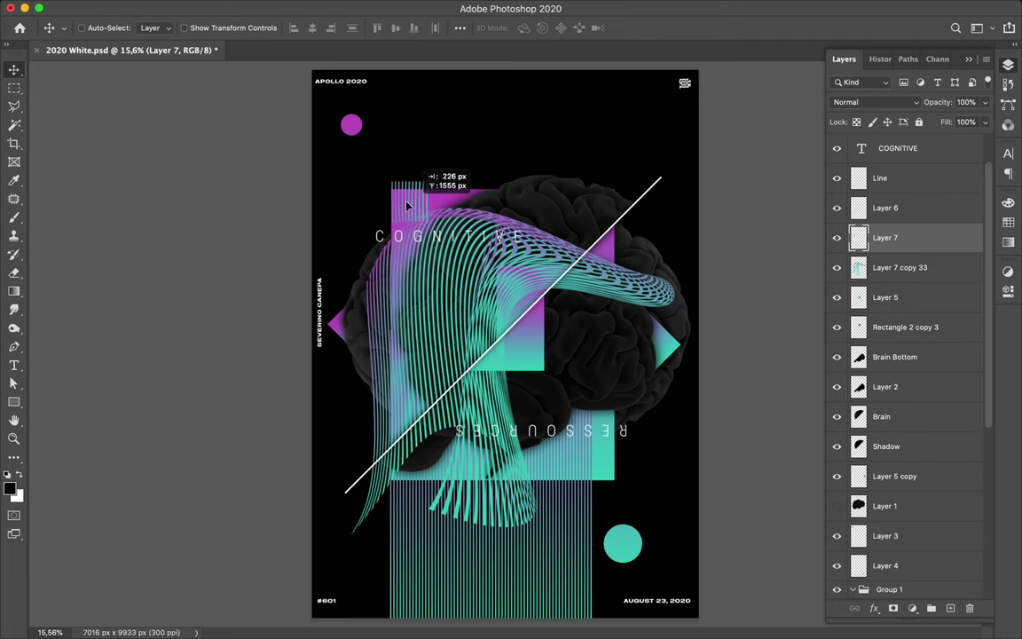
drag(409, 215, 364, 185)
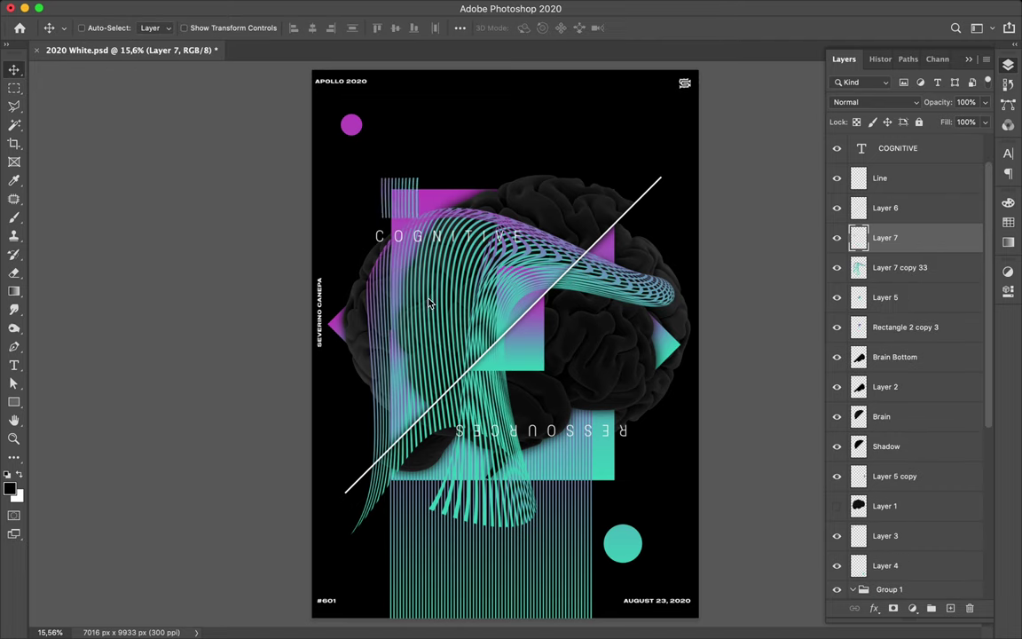
Paste a second wave-line patch right of the teal block, then delete Layer 7 copy 33.
key(m)
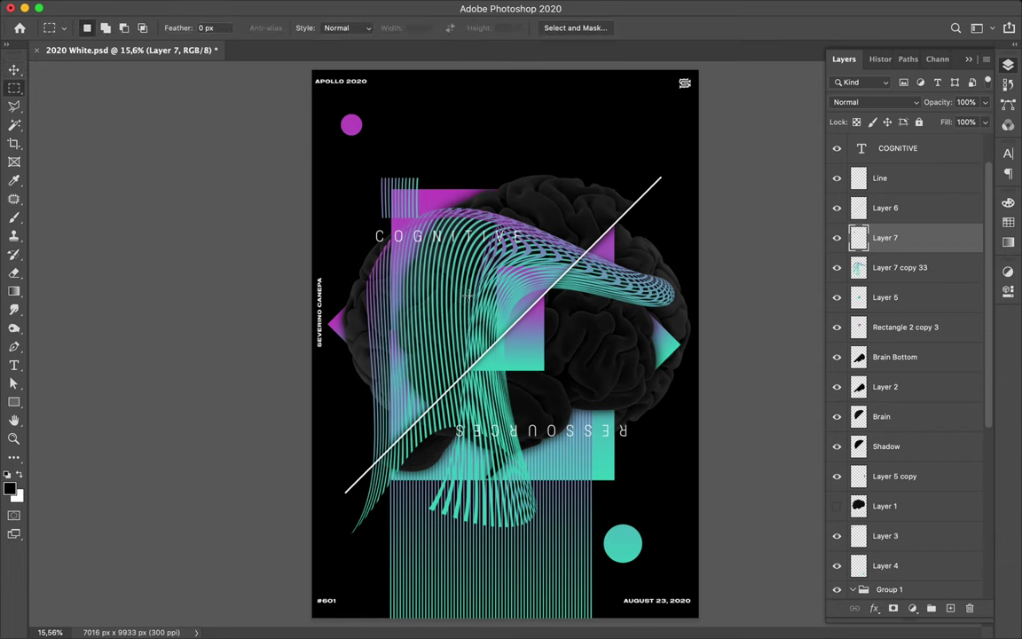
mouse_move(420, 256)
mouse_down()
mouse_move(470, 306)
mouse_move(440, 323)
mouse_up()
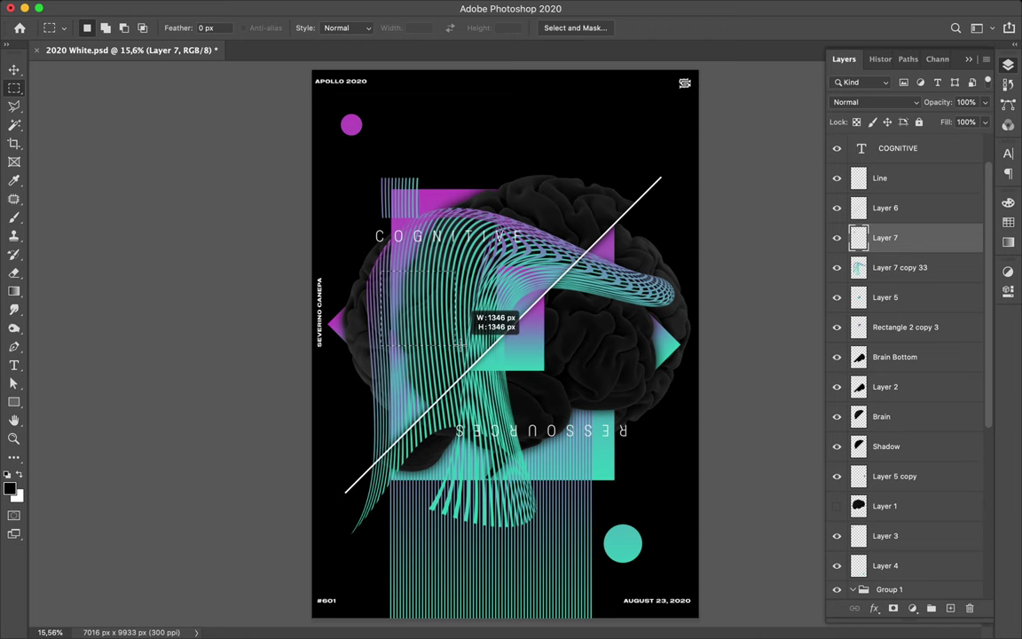
drag(439, 323, 459, 344)
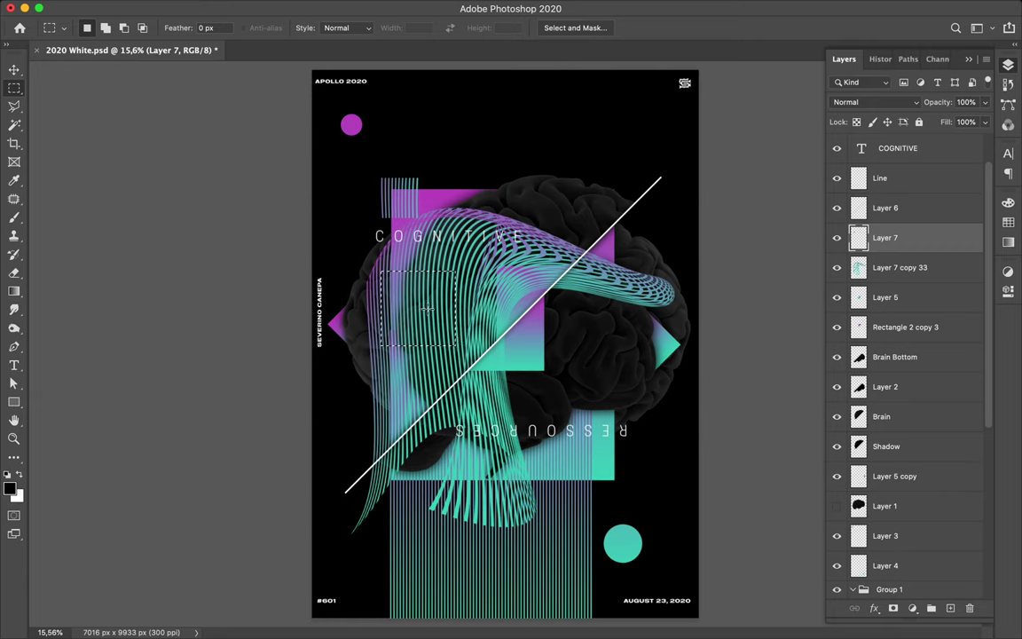
key(super+c)
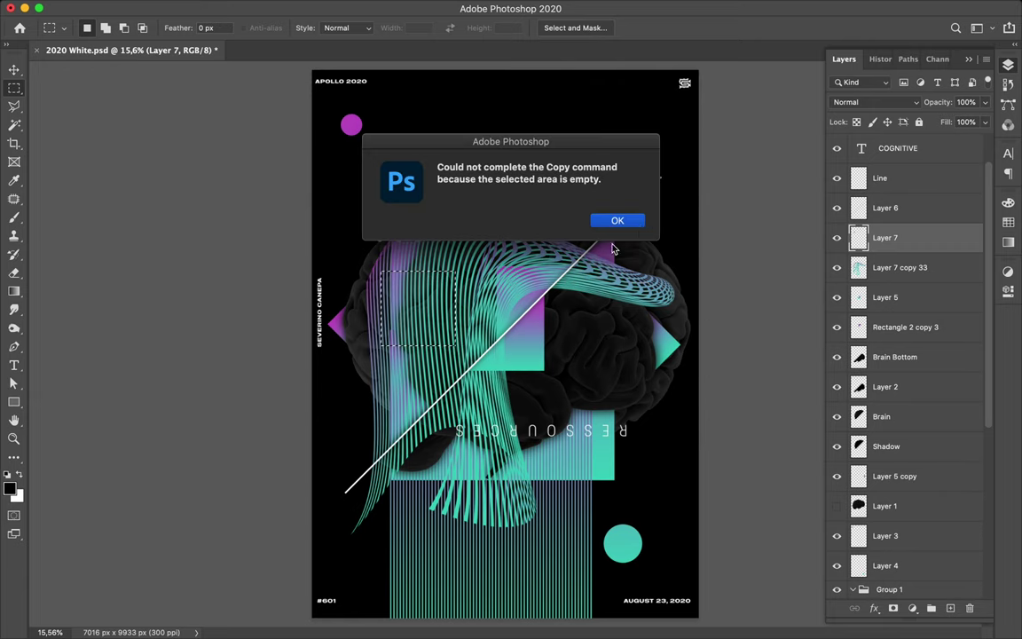
click(639, 226)
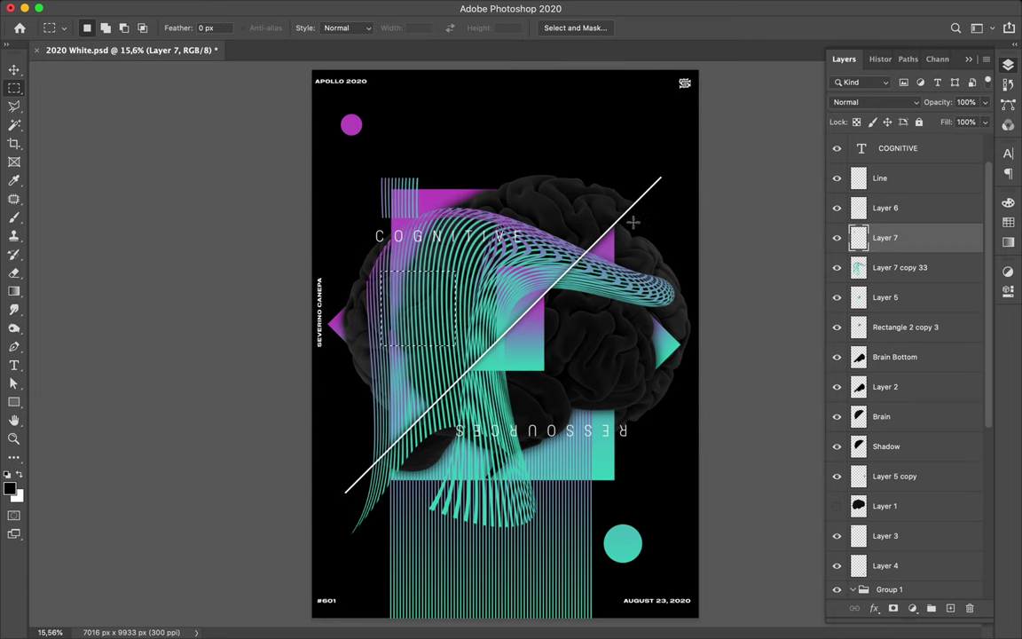
click(914, 270)
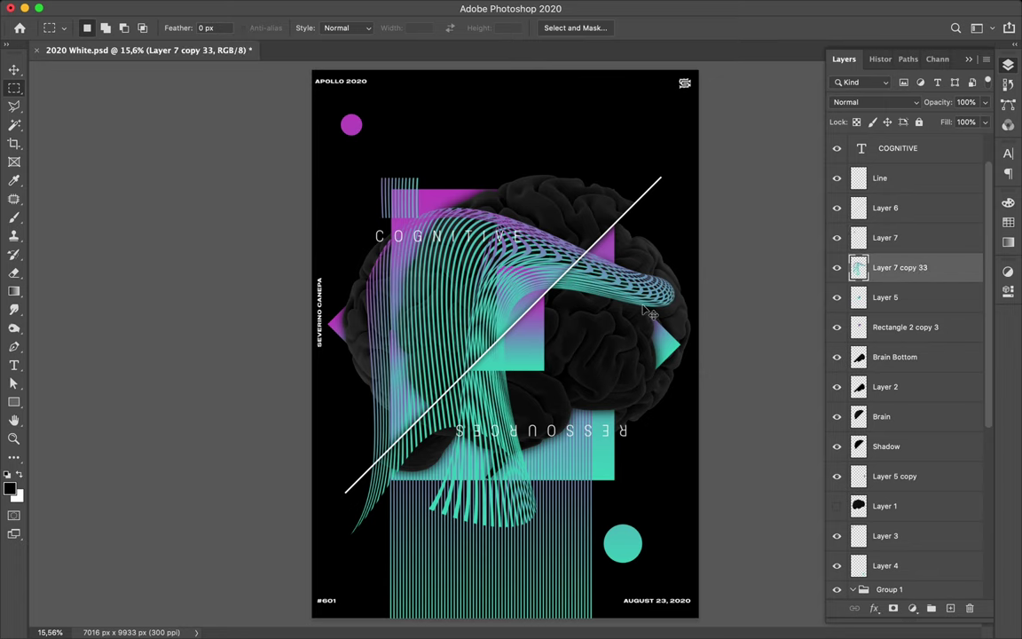
key(super+c)
key(super+v)
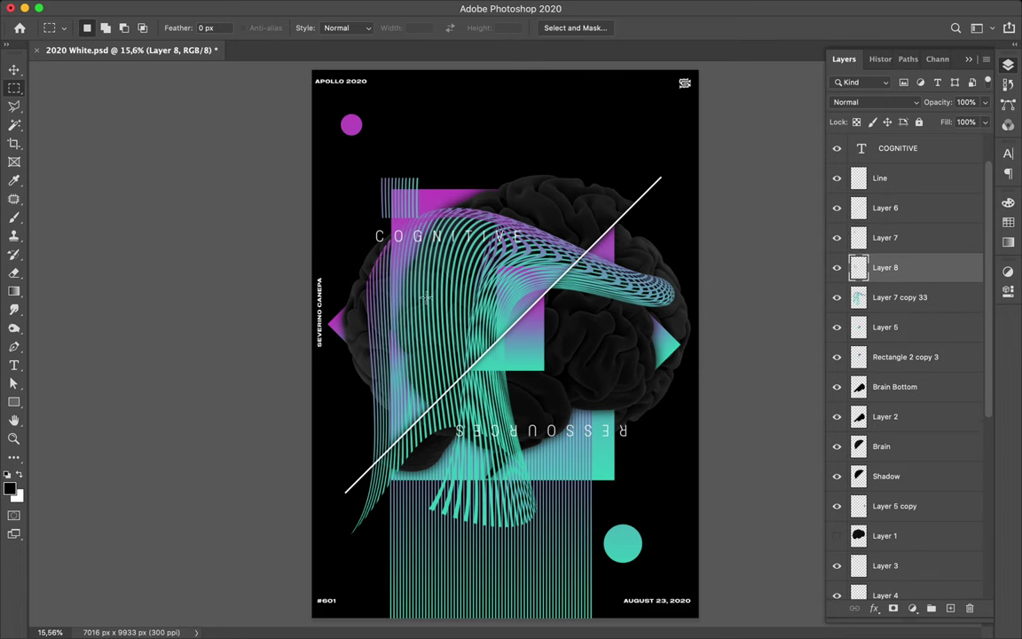
key(v)
mouse_move(412, 279)
mouse_down()
mouse_move(433, 308)
mouse_move(638, 472)
mouse_up()
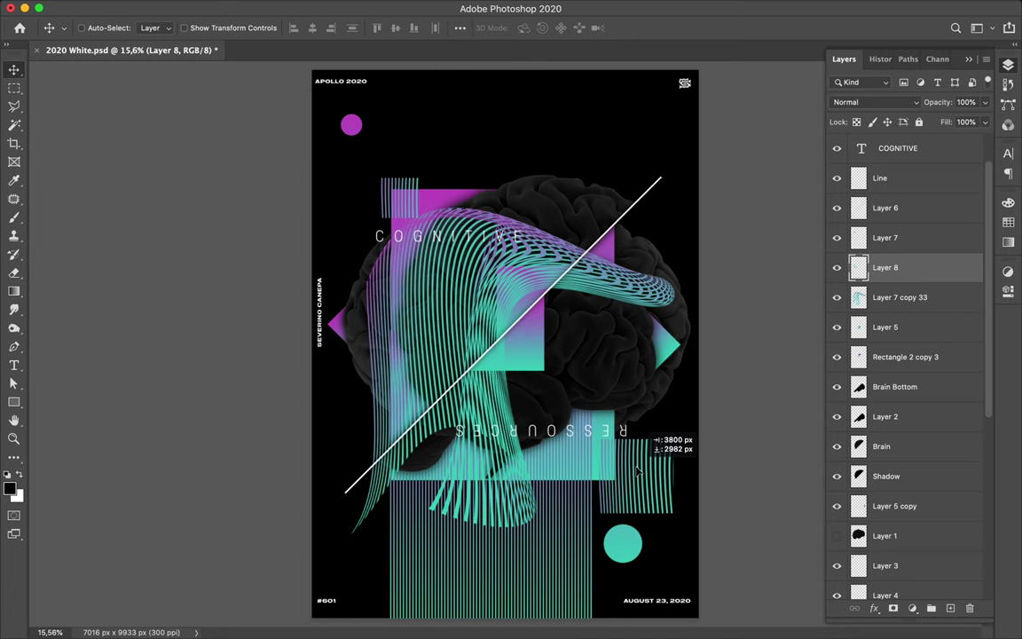
click(889, 306)
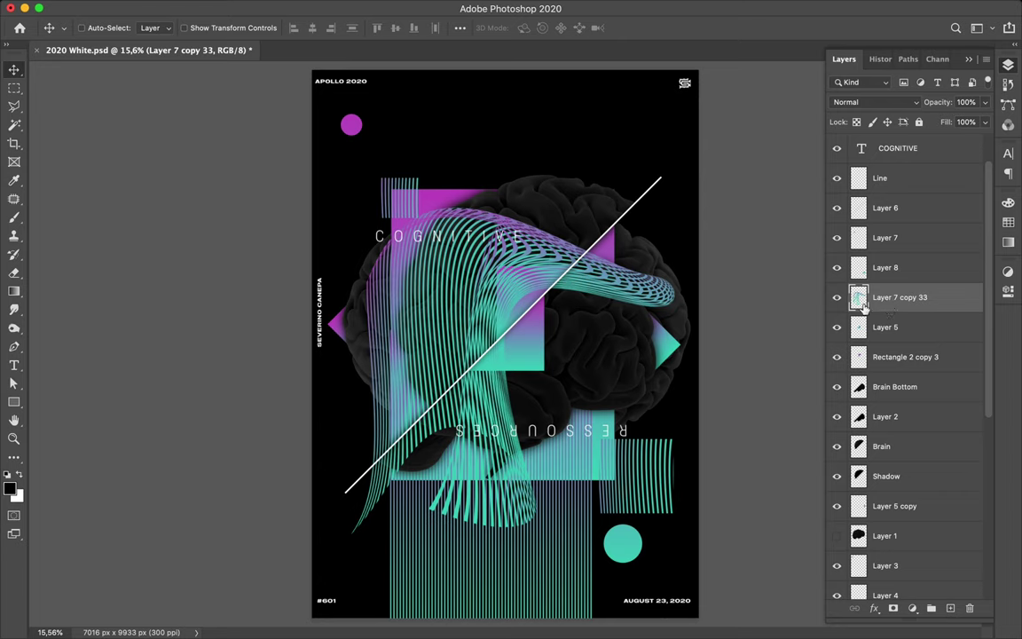
key(Delete)
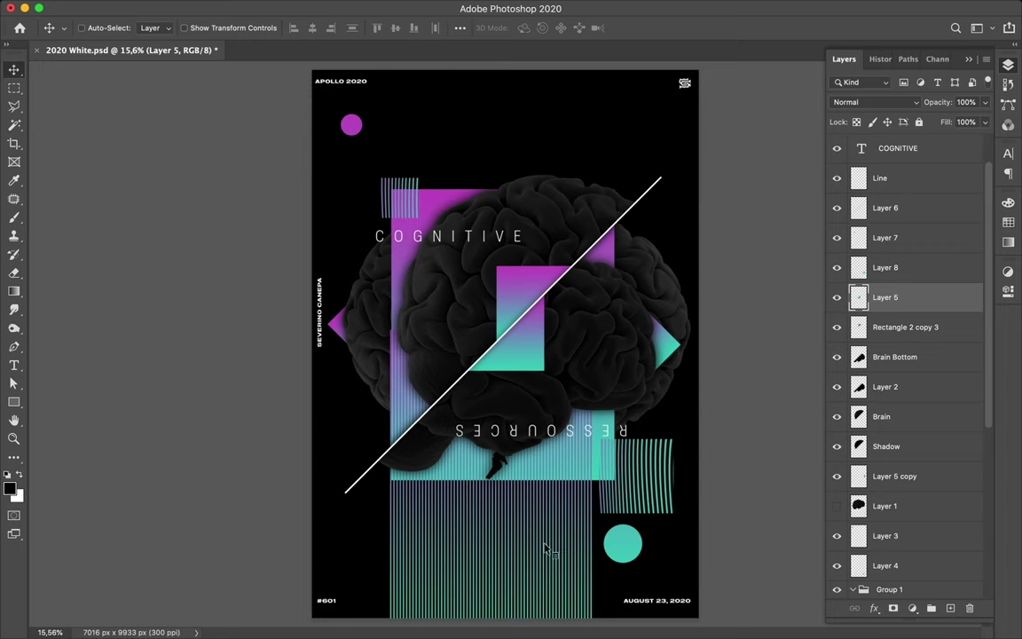
Reposition Layer 7 copy 32's vertical teal lines to end near the poster's bottom edge.
click(571, 556)
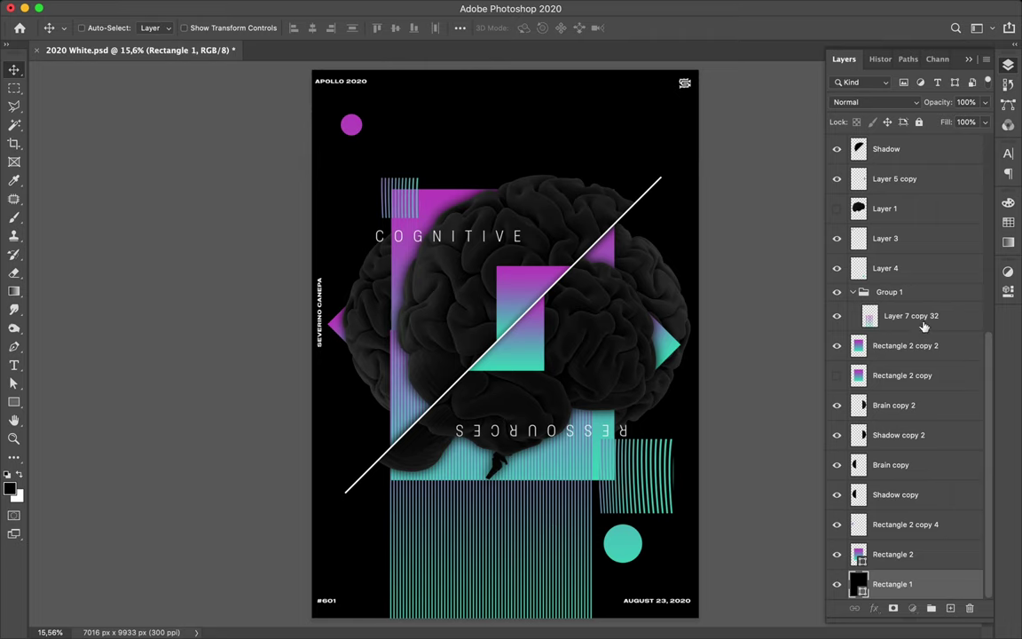
double_click(914, 316)
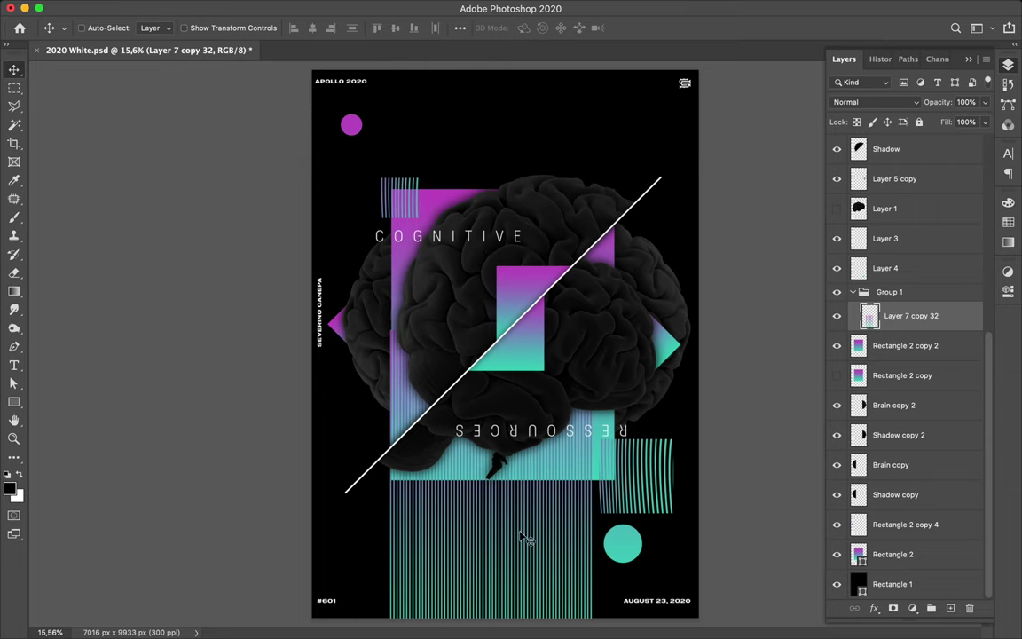
mouse_move(554, 511)
mouse_down()
mouse_move(549, 458)
mouse_move(506, 406)
mouse_move(510, 419)
mouse_up()
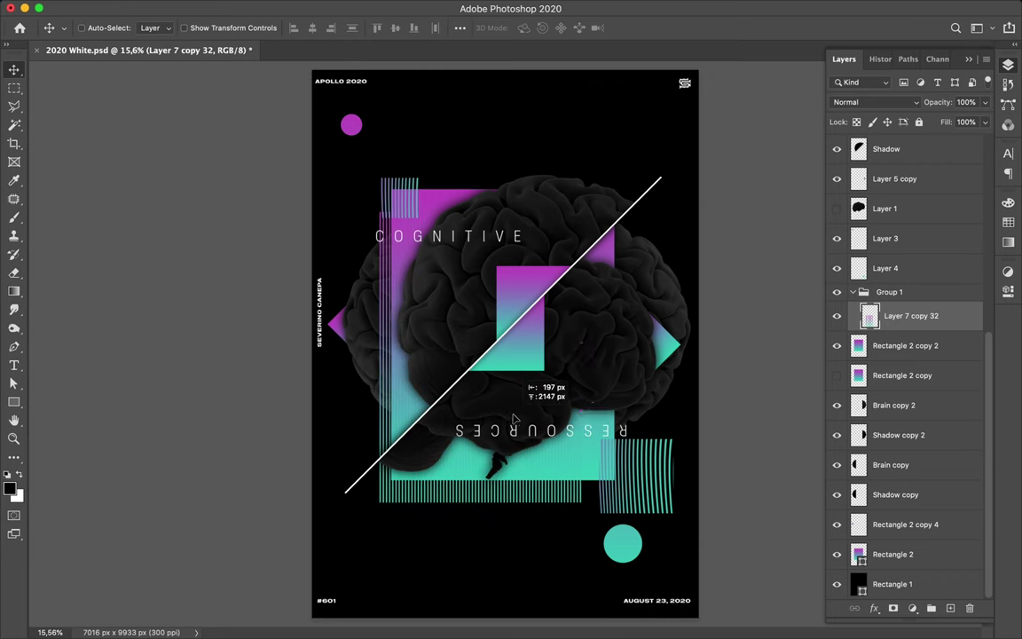
drag(510, 418, 506, 515)
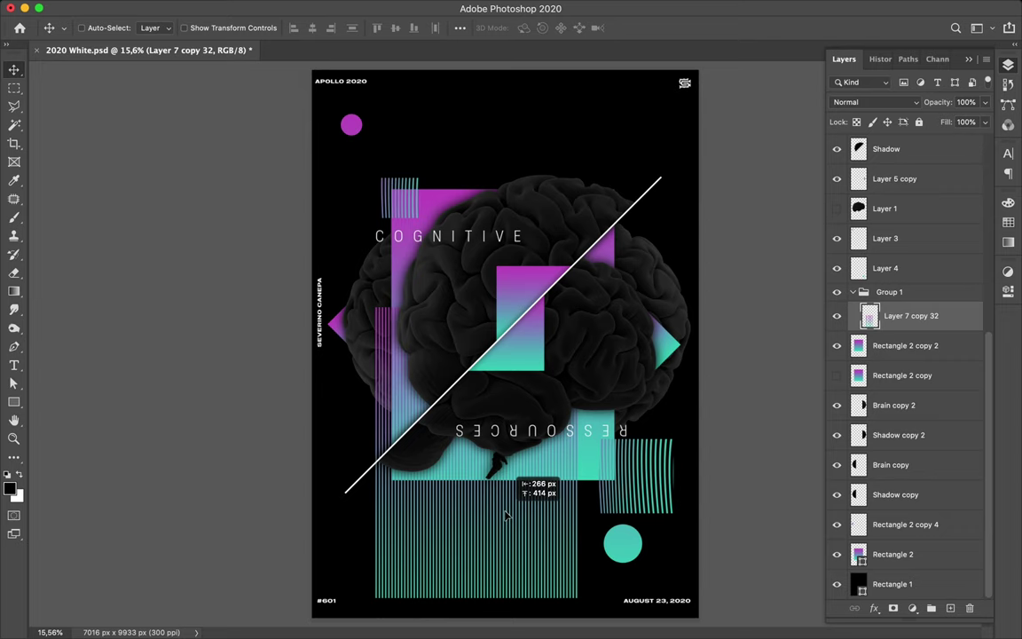
Duplicate a thin band of magenta stripes to Layer 9 and move it near the poster's top.
key(m)
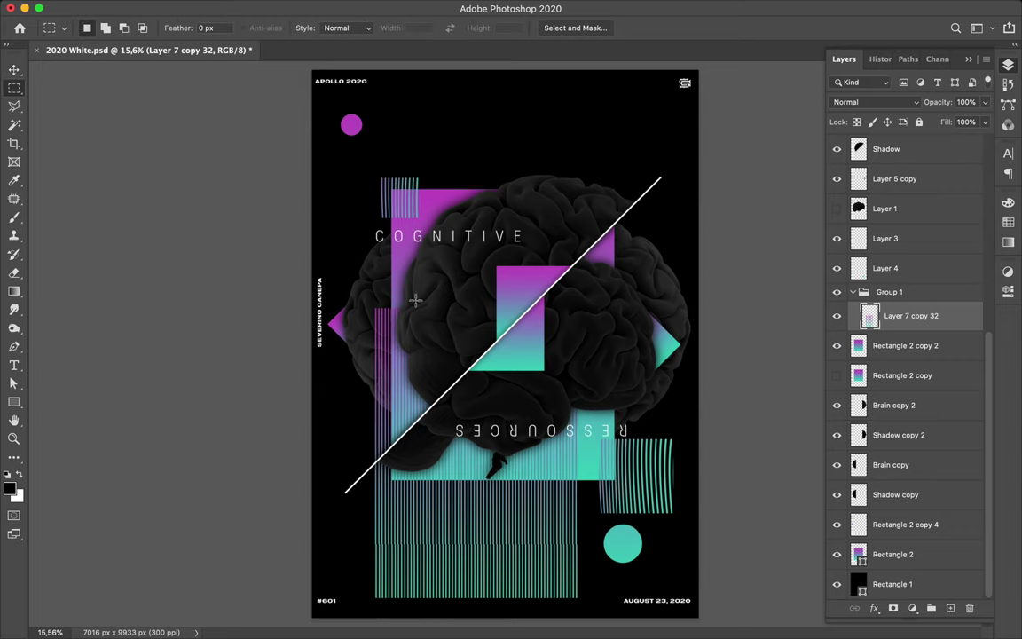
mouse_move(369, 302)
mouse_down()
mouse_move(603, 326)
mouse_move(603, 314)
mouse_up()
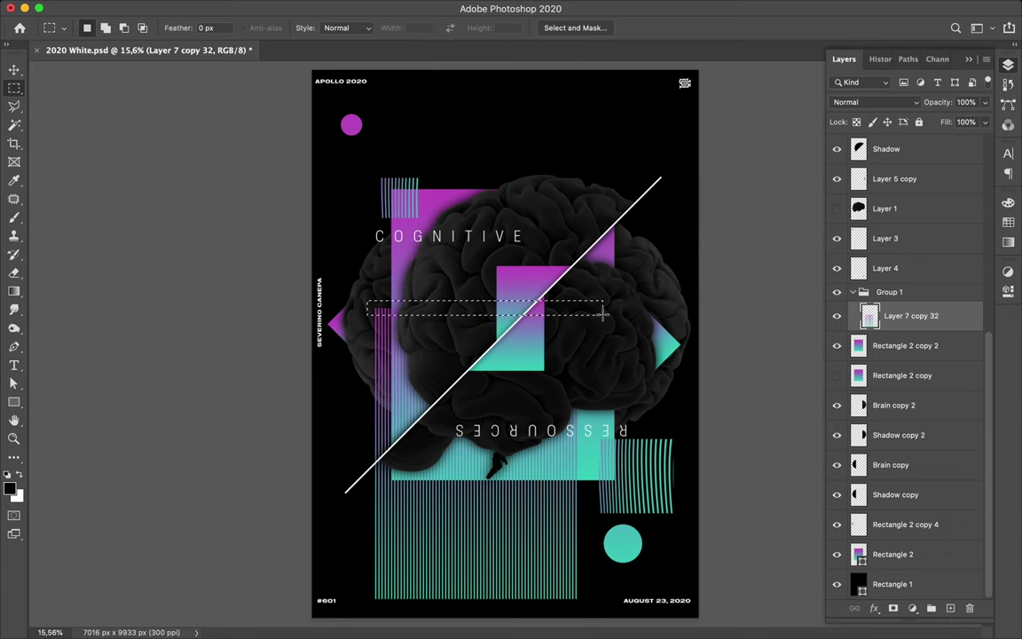
key(ctrl+j)
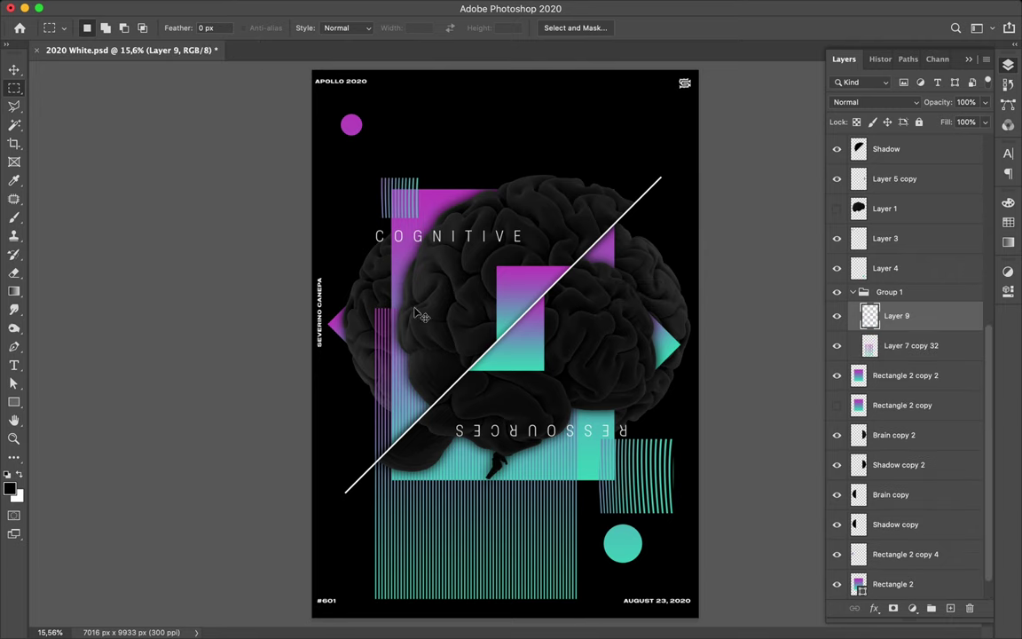
key(v)
drag(400, 318, 463, 157)
key(super)
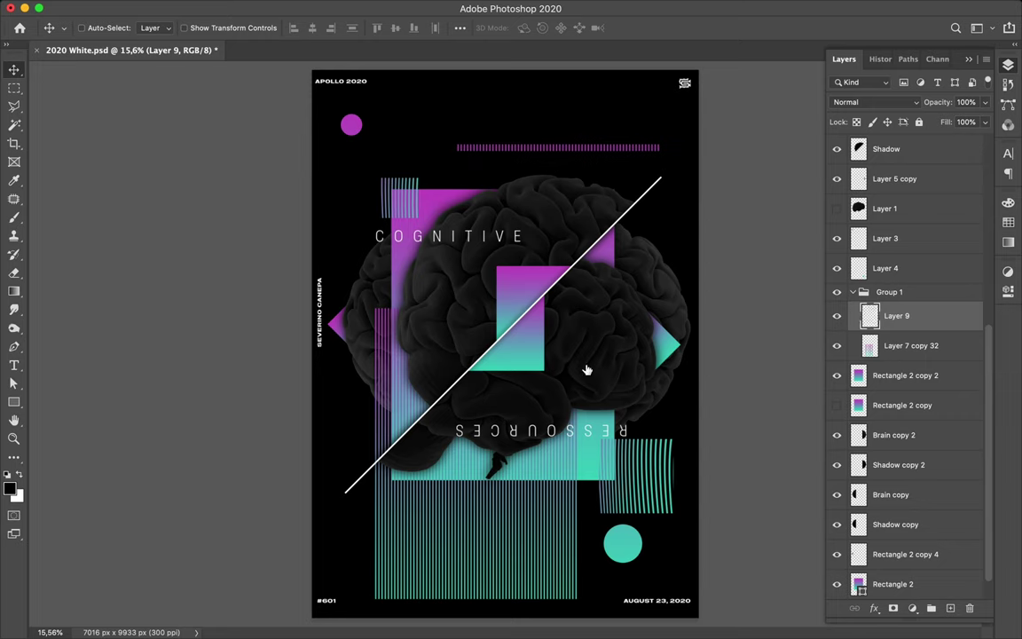
click(460, 459)
Copy a thin slice from the stripes' bottom onto its own Layer 10.
key(m)
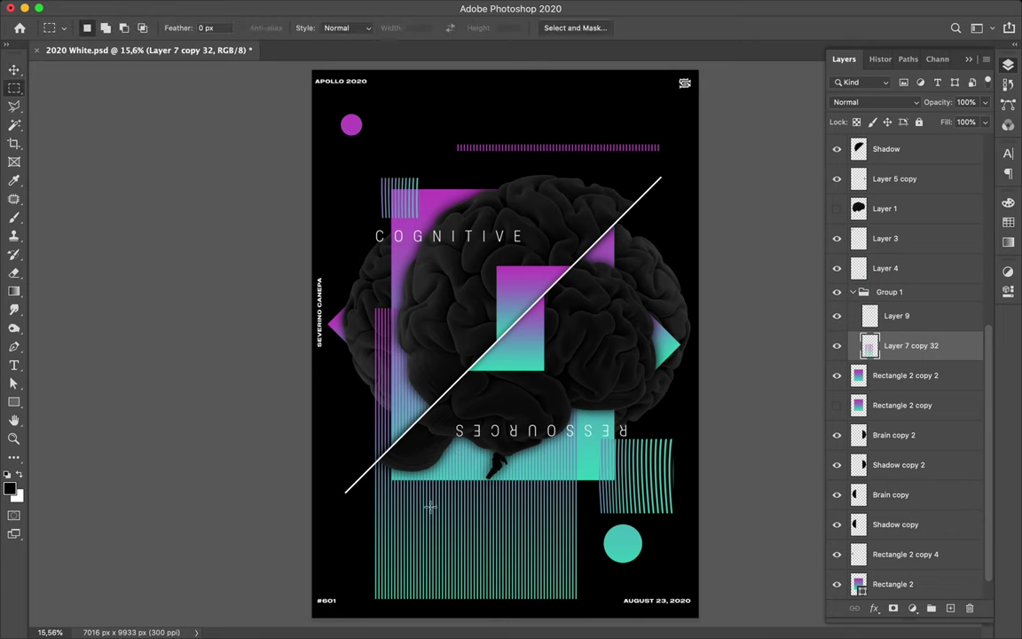
drag(367, 592, 587, 593)
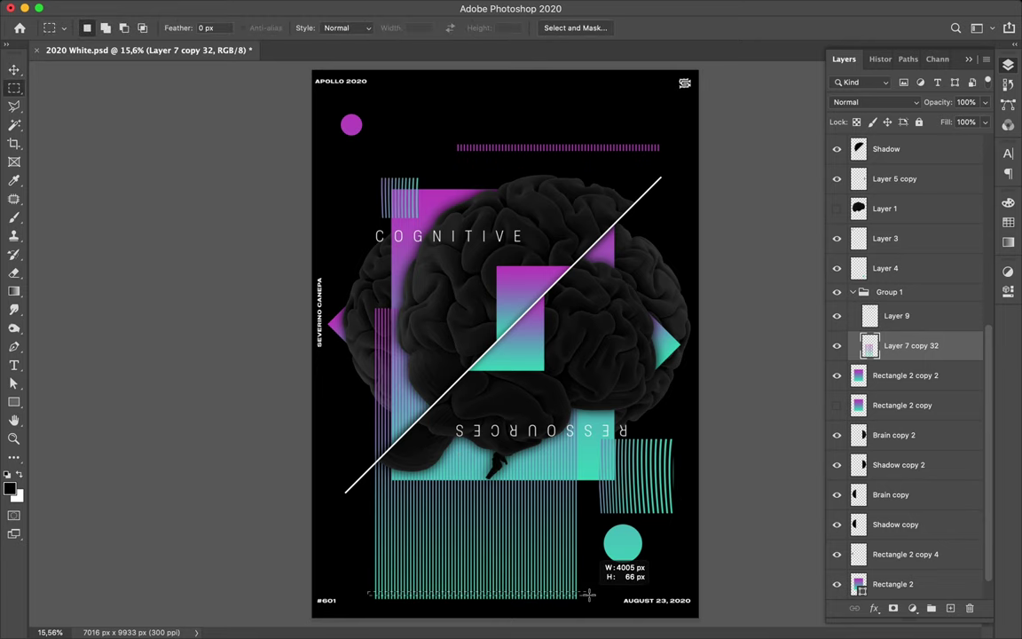
drag(587, 593, 589, 594)
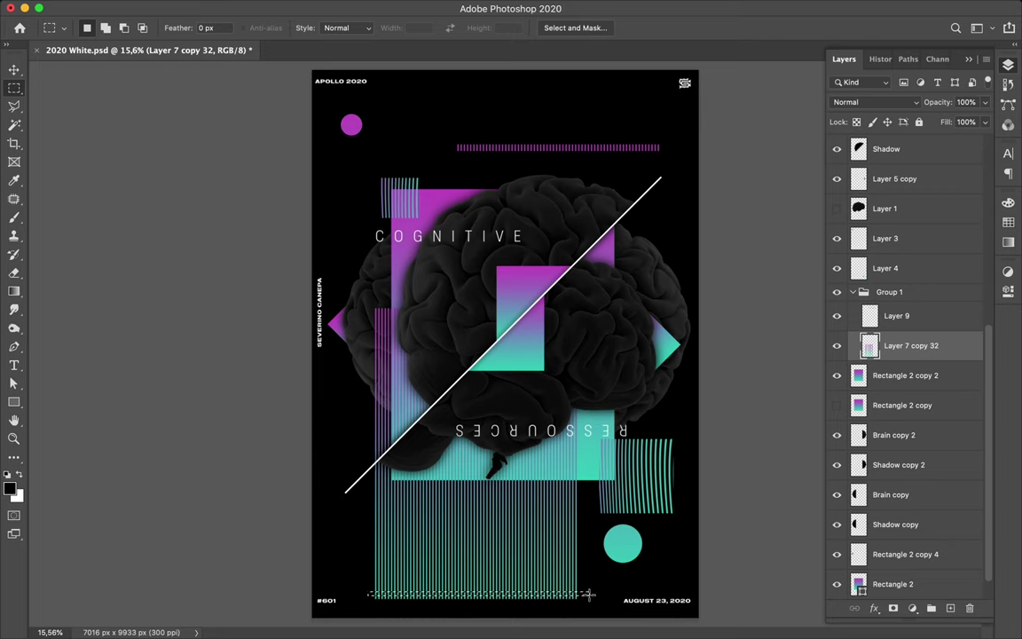
click(486, 596)
key(ctrl+j)
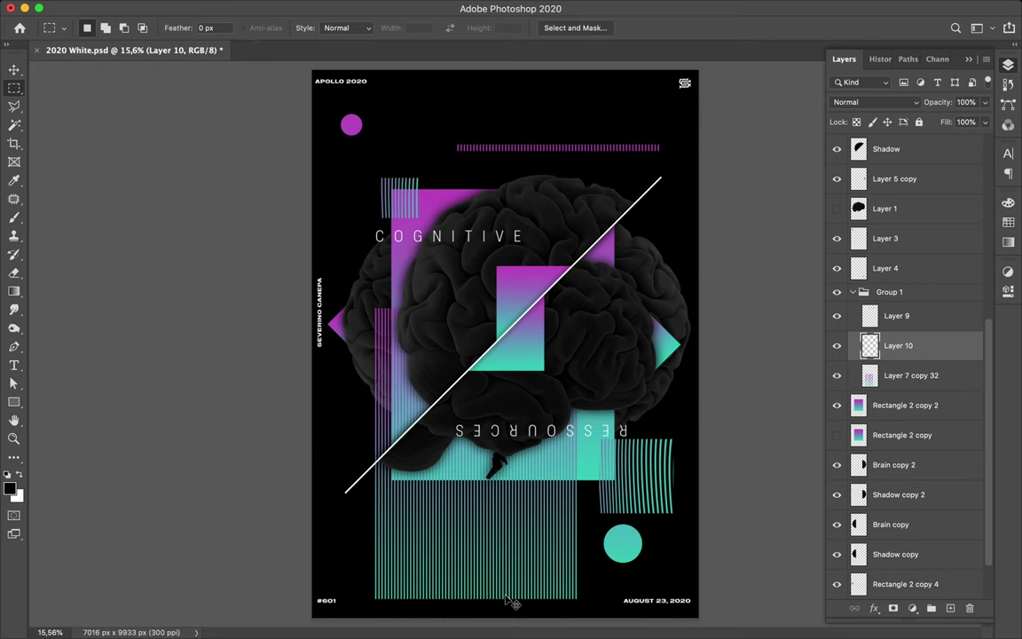
key(v)
drag(529, 539, 521, 539)
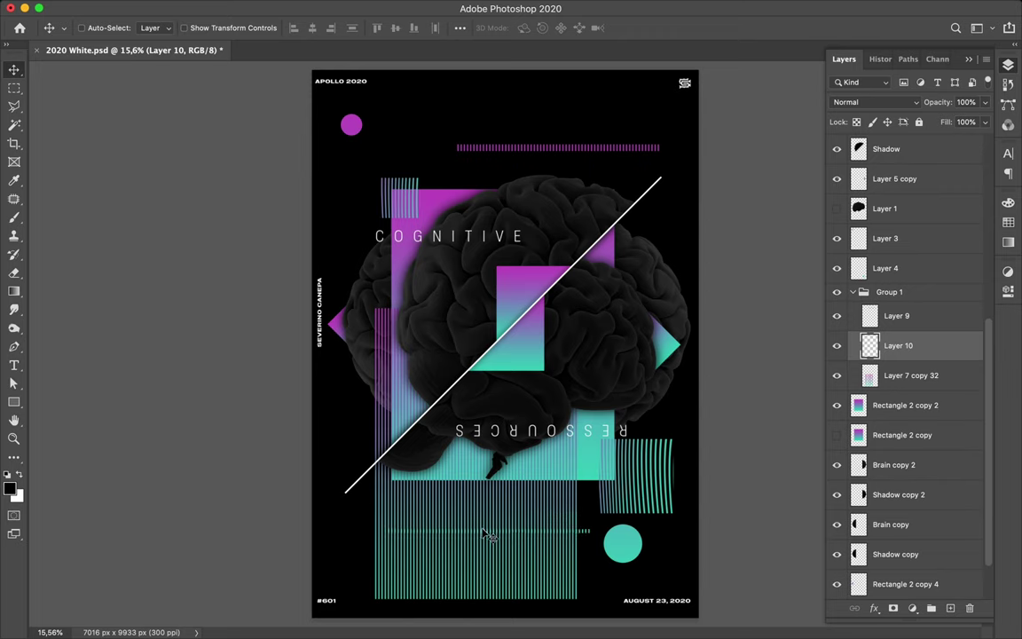
Rotate the Layer 10 slice 90° into a vertical dotted line and nudge it left.
key(ctrl+t)
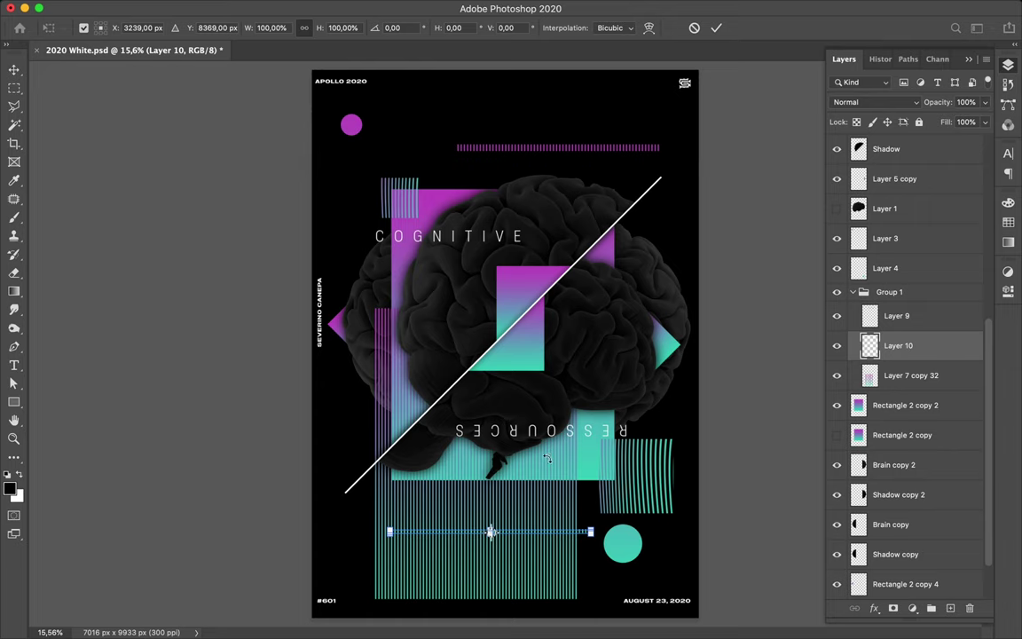
mouse_move(547, 457)
mouse_down()
mouse_move(511, 446)
mouse_move(490, 500)
mouse_up()
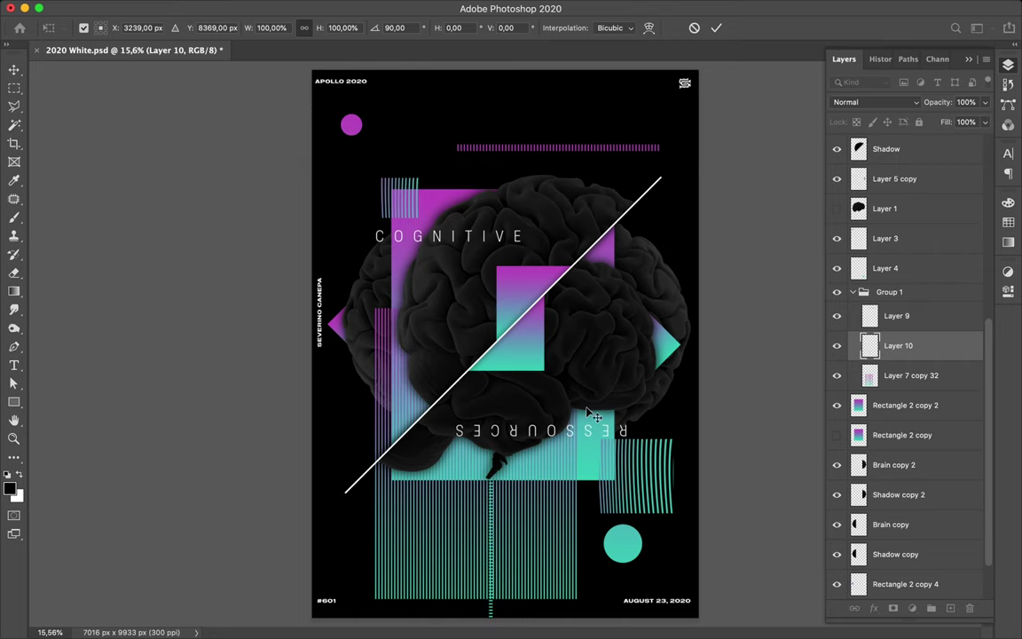
key(Return)
key(shift+Left)
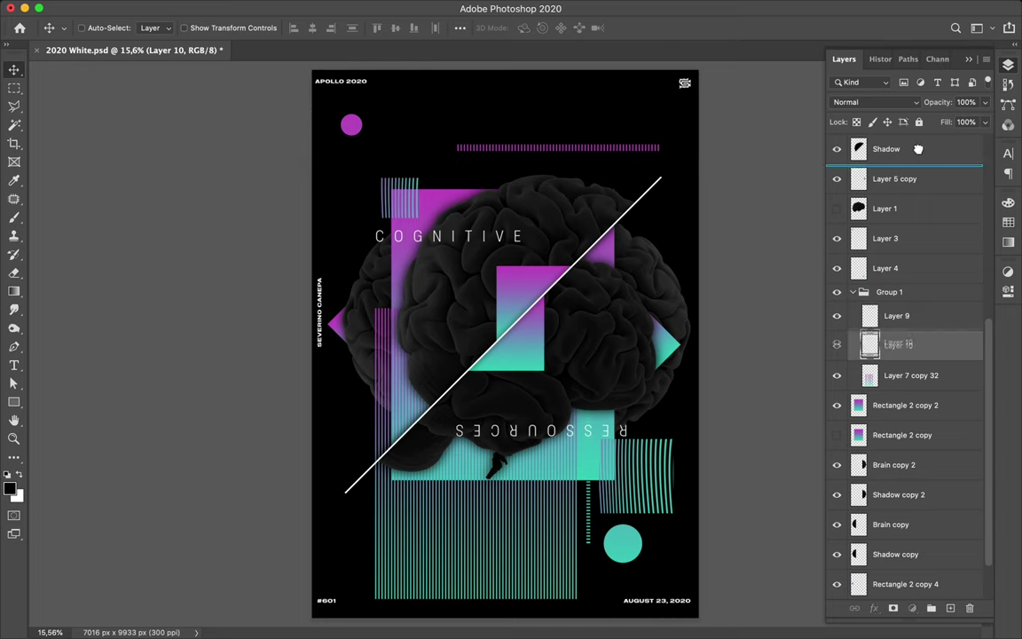
Move Layer 10 to the top of the stack and place its dotted line down the brain's right side.
drag(923, 153, 922, 137)
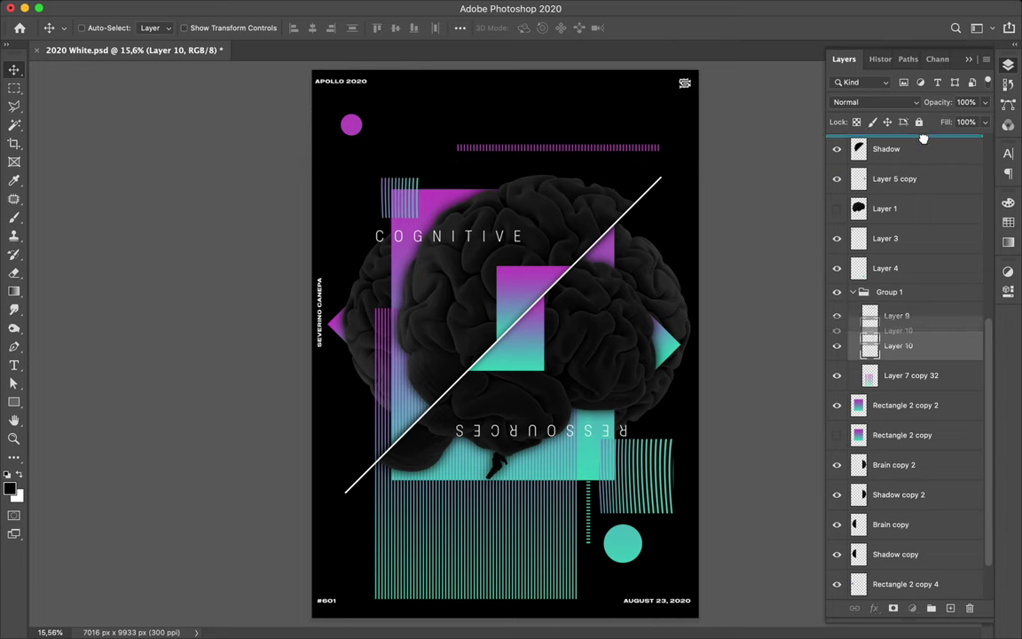
mouse_move(923, 137)
mouse_down()
mouse_move(912, 124)
mouse_move(911, 208)
mouse_up()
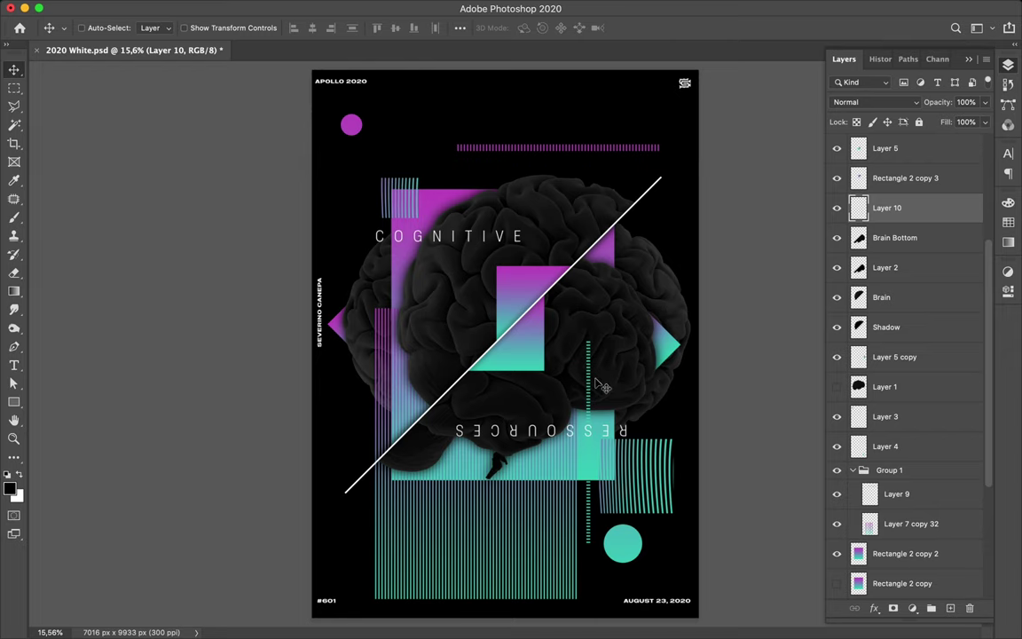
drag(597, 386, 594, 387)
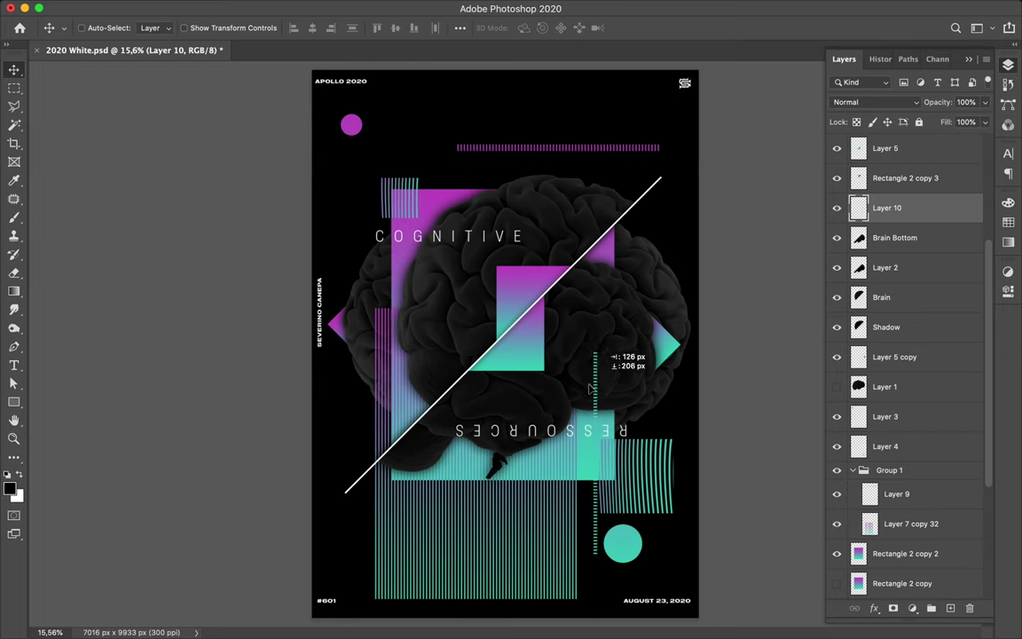
drag(591, 387, 546, 415)
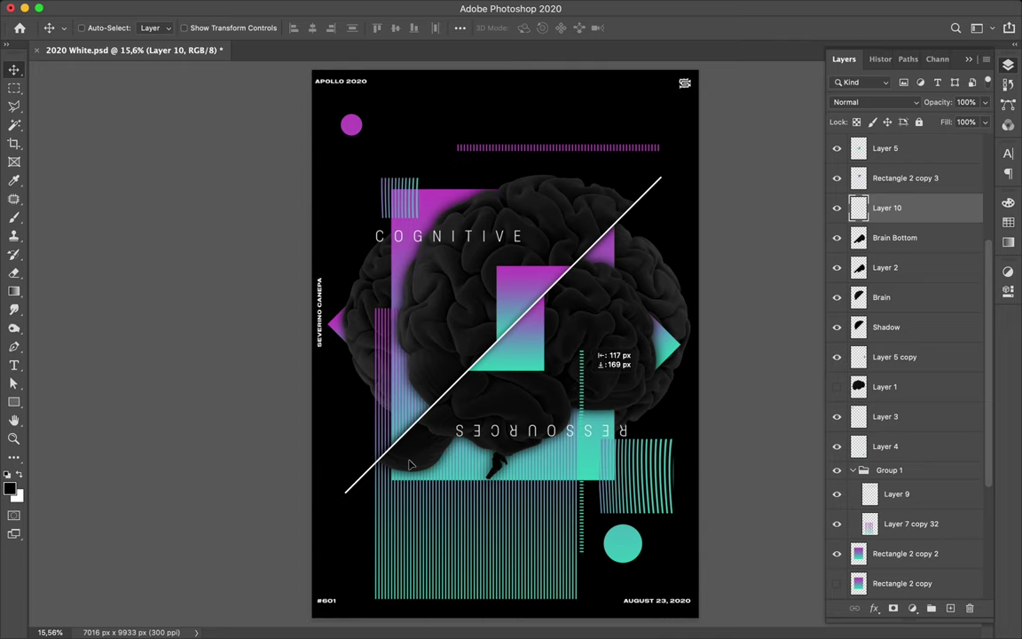
key(ctrl)
click(413, 533)
click(415, 536)
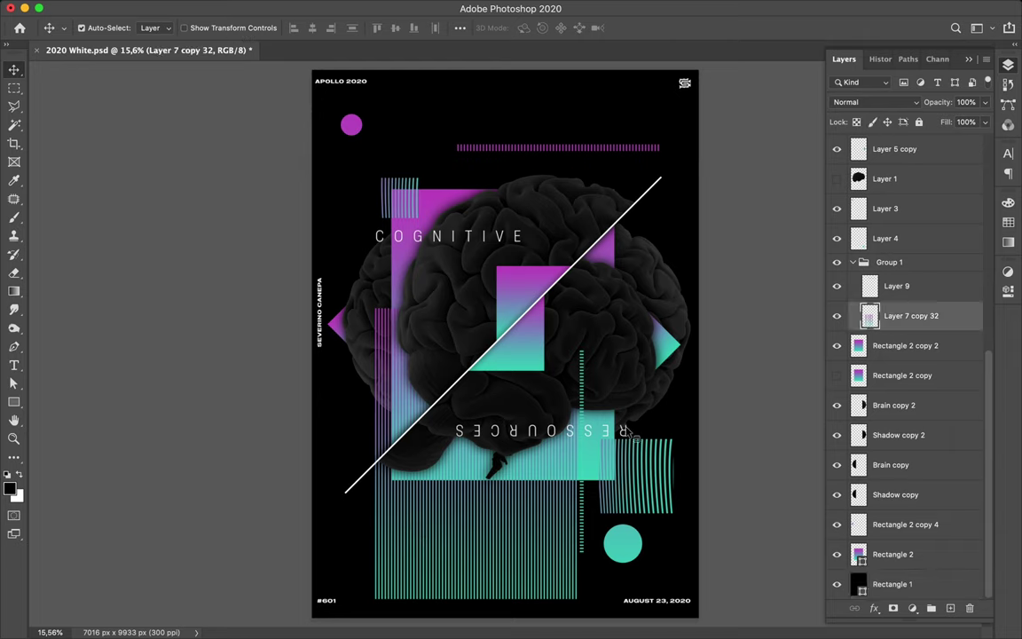
click(401, 448)
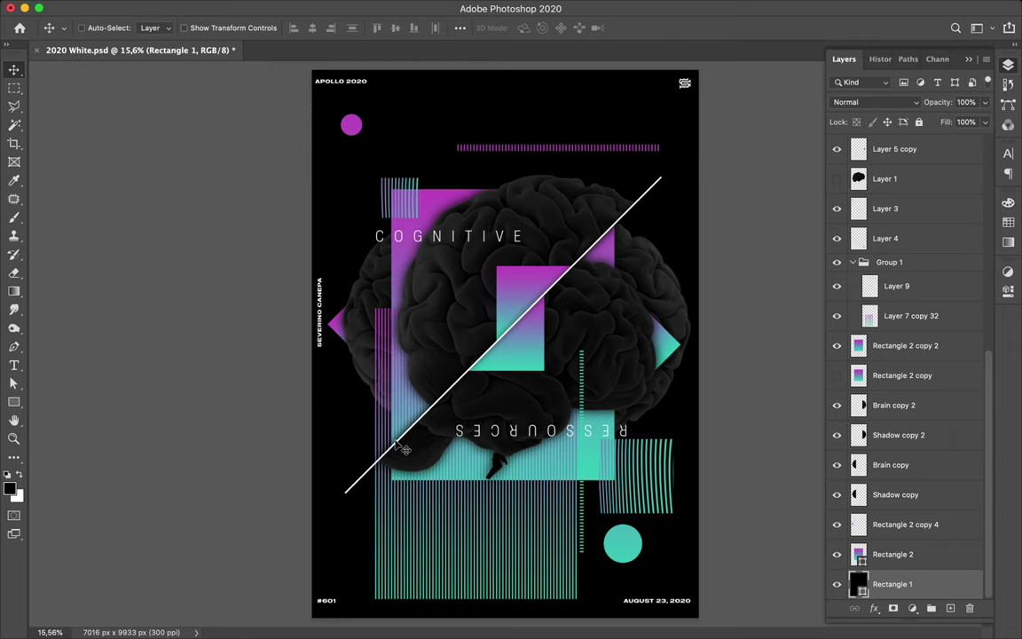
key(m)
drag(362, 300, 411, 371)
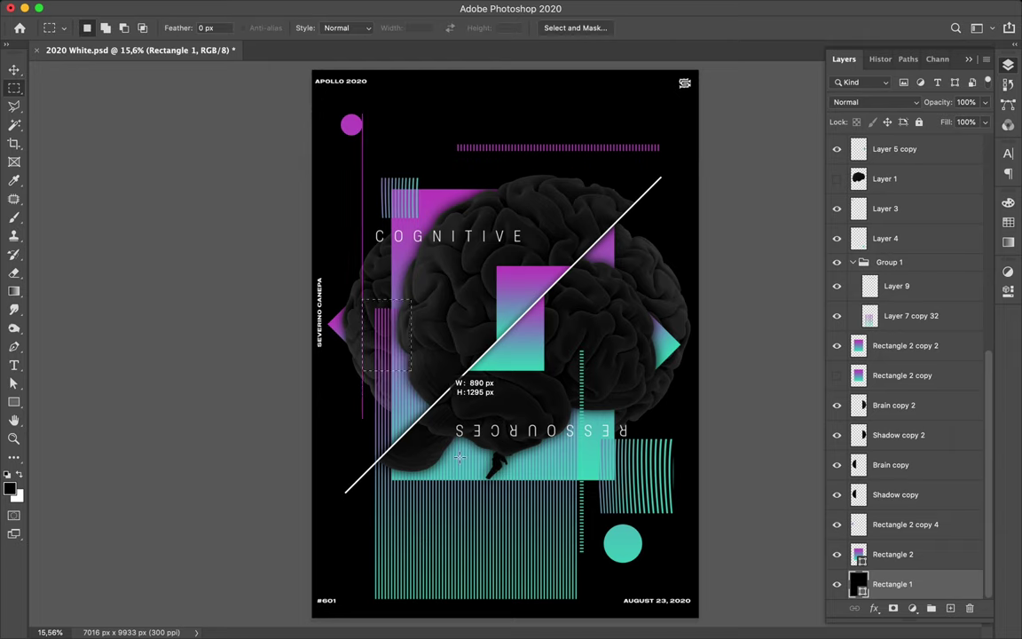
drag(459, 457, 479, 488)
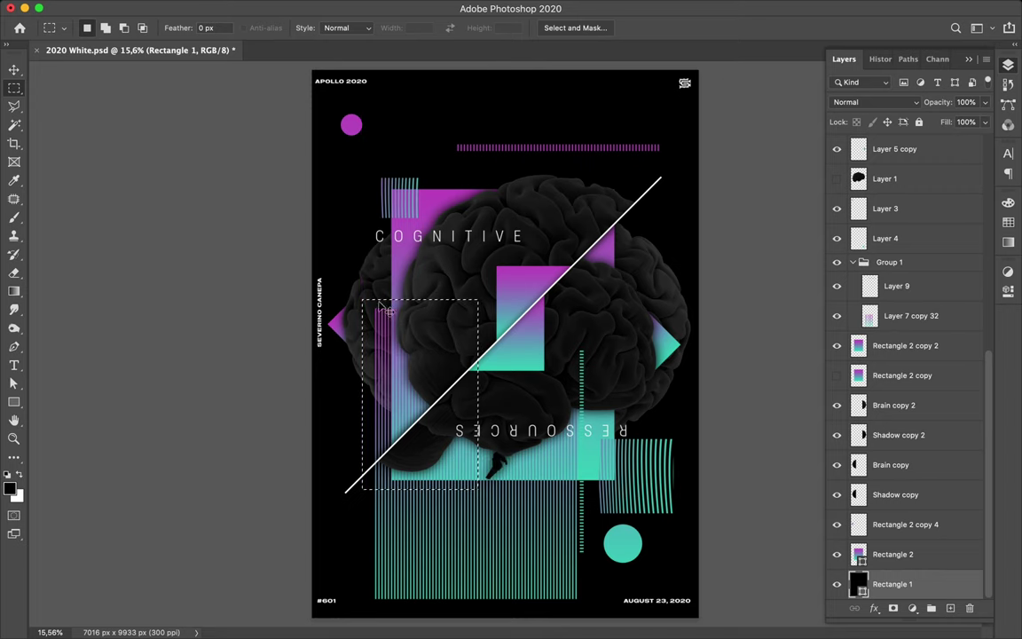
click(525, 568)
key(ctrl+shift+alt+n)
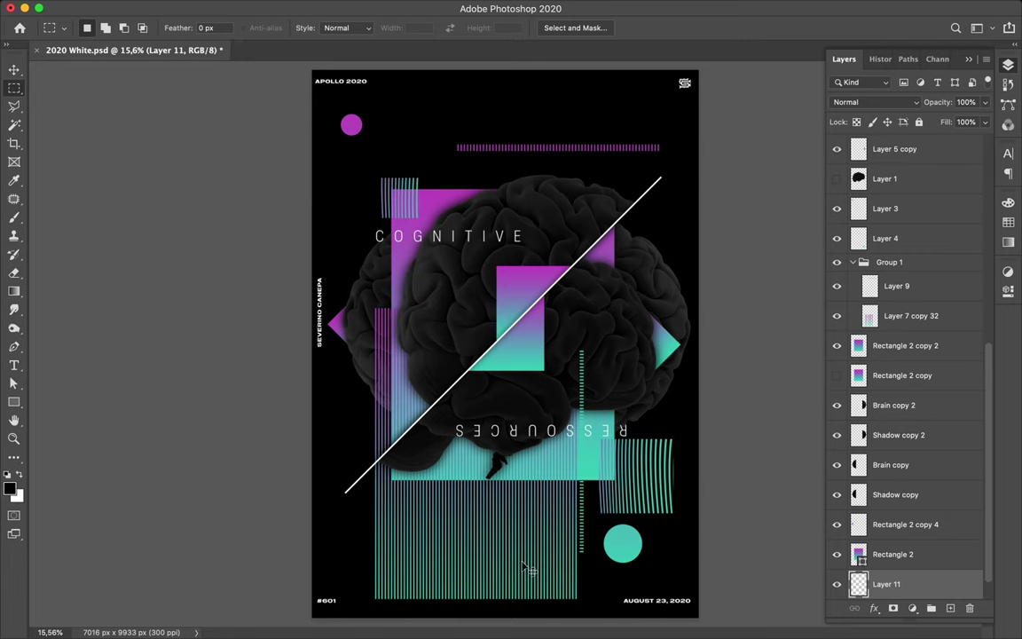
key(v)
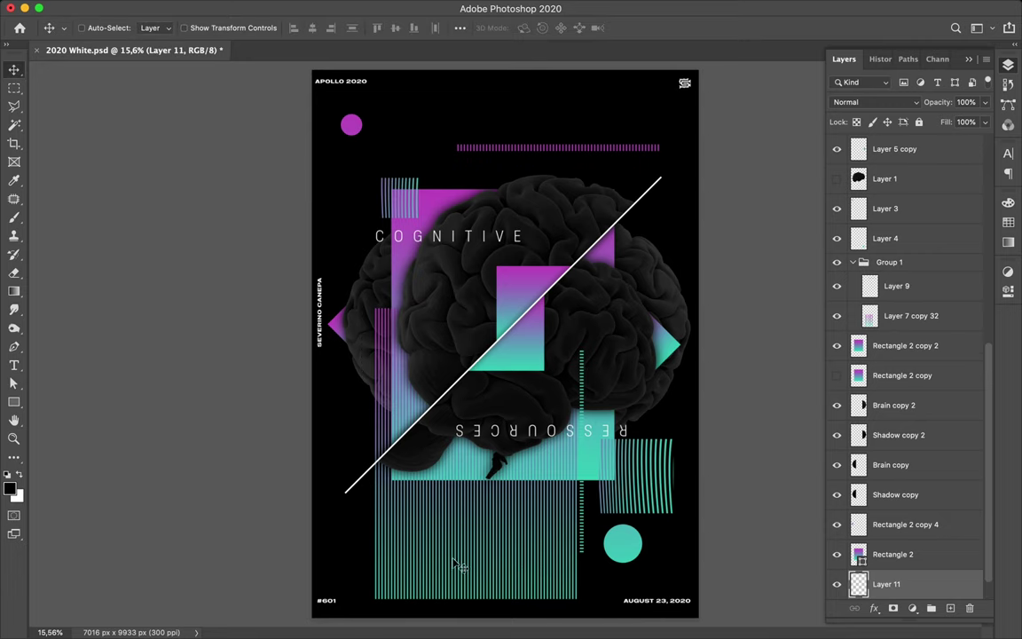
drag(486, 559, 472, 560)
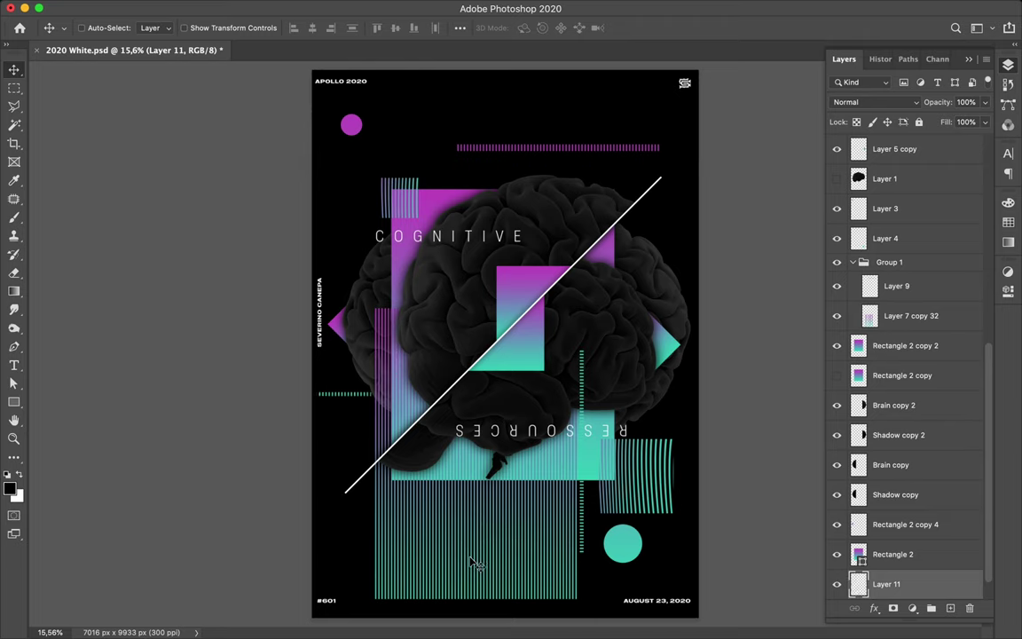
key(ctrl+z)
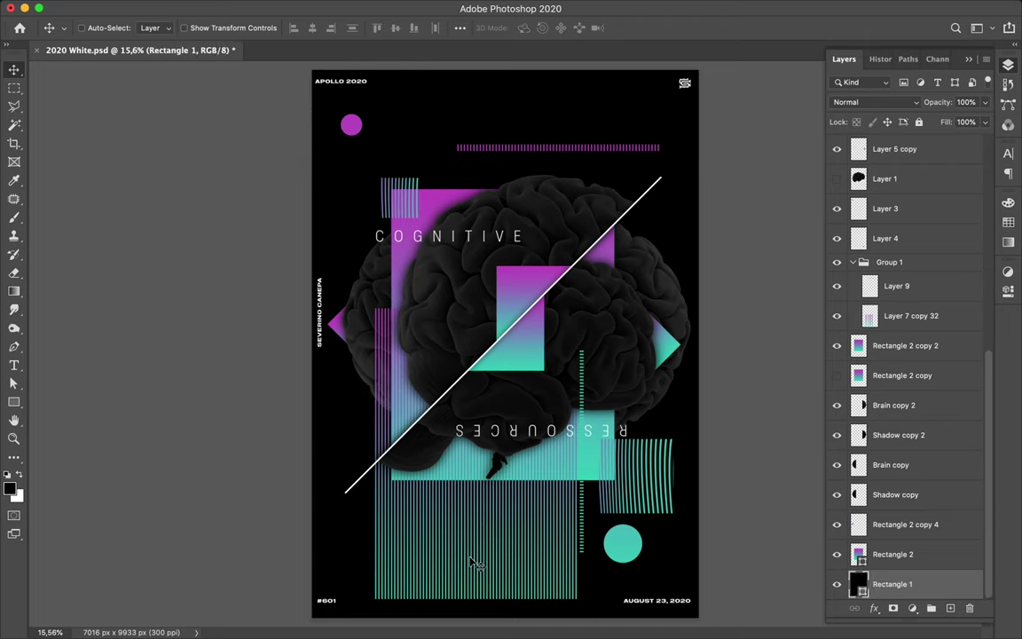
click(927, 324)
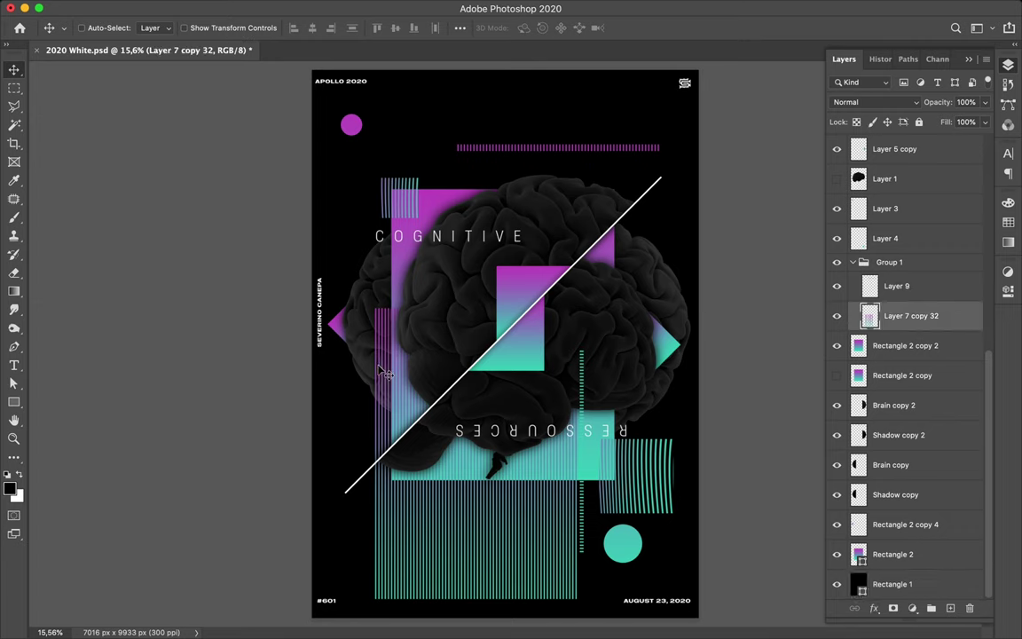
Copy the stripes around the brain's lower left to Layer 11 and hide Layer 7 copy 32.
key(m)
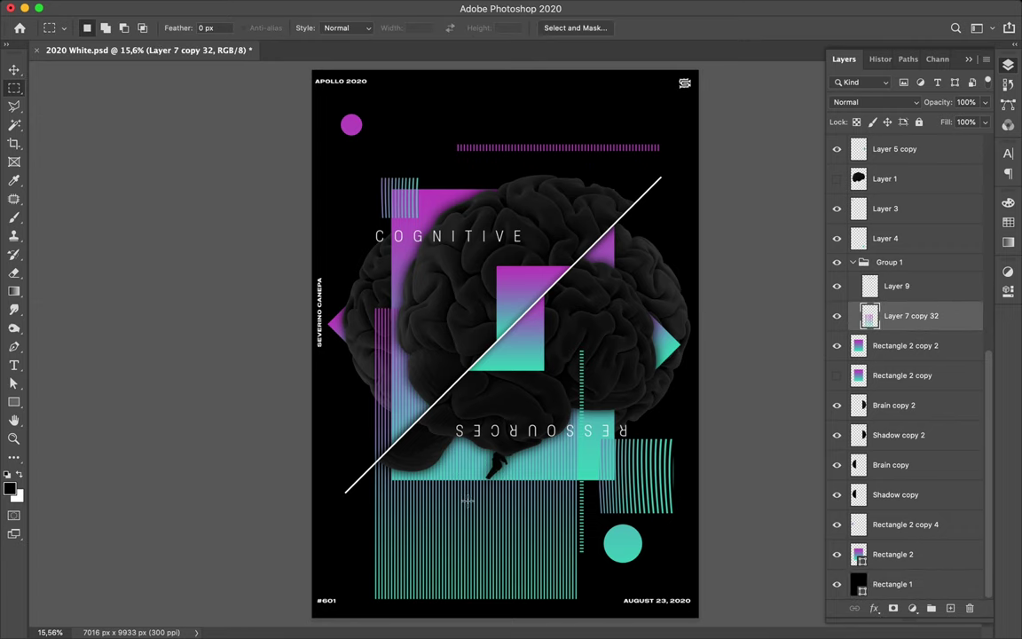
mouse_move(364, 302)
mouse_down()
mouse_move(475, 499)
mouse_move(512, 494)
mouse_up()
click(512, 495)
key(ctrl+v)
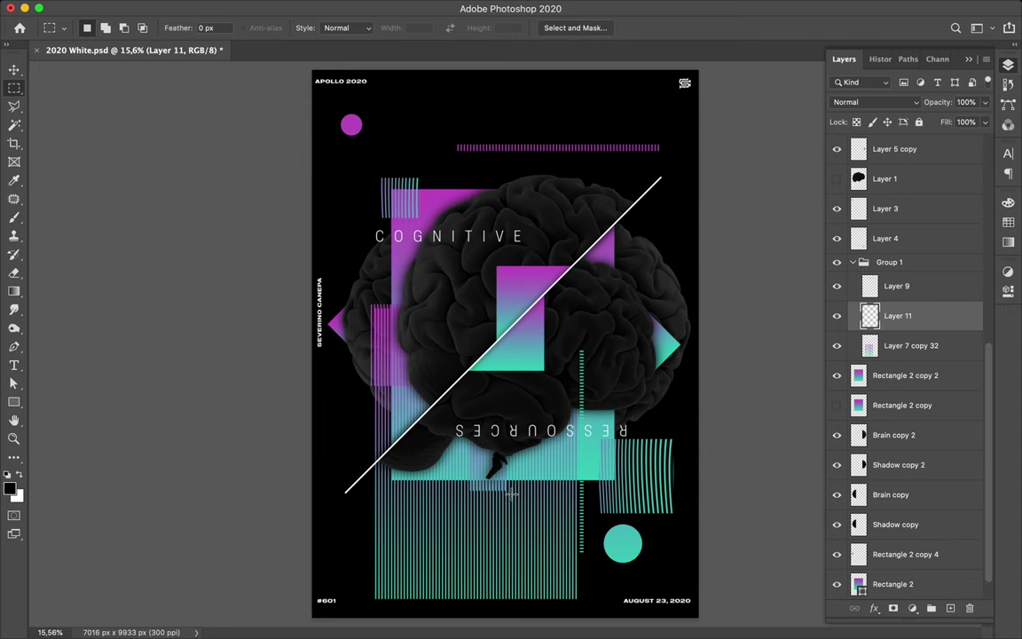
key(v)
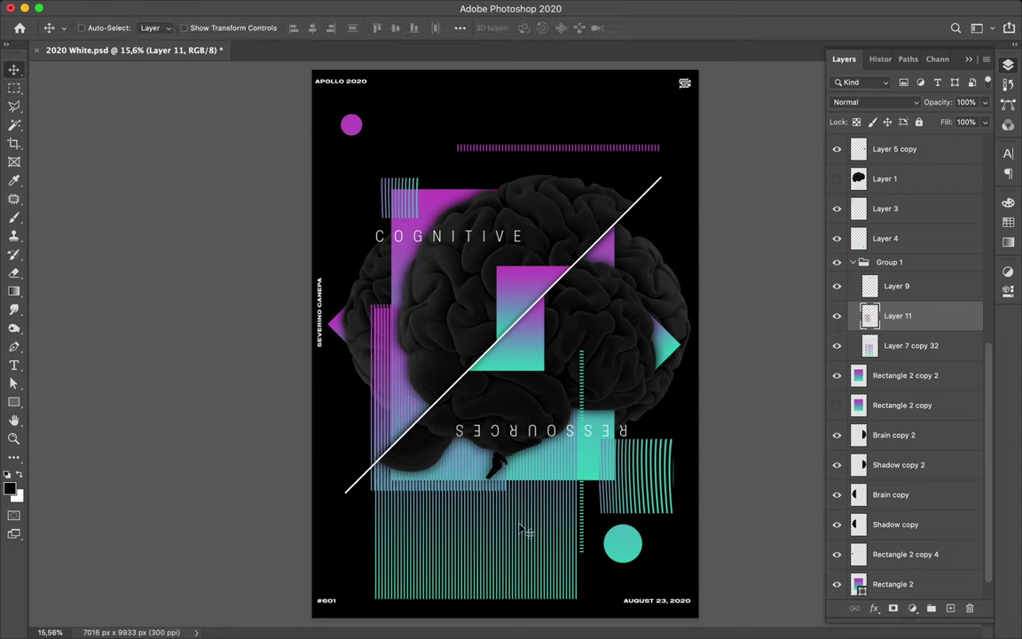
click(936, 347)
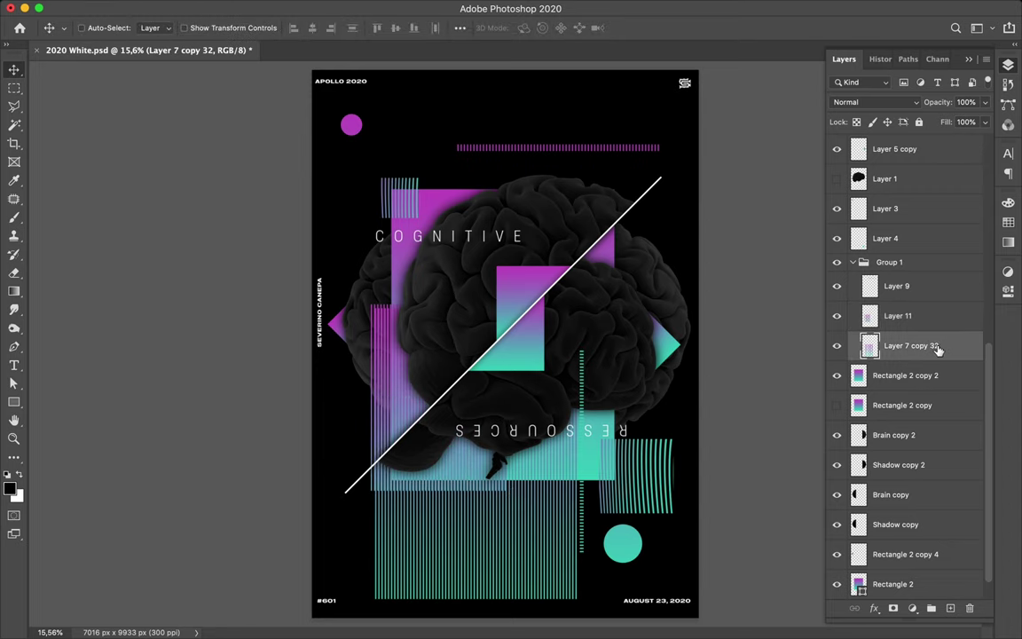
click(836, 349)
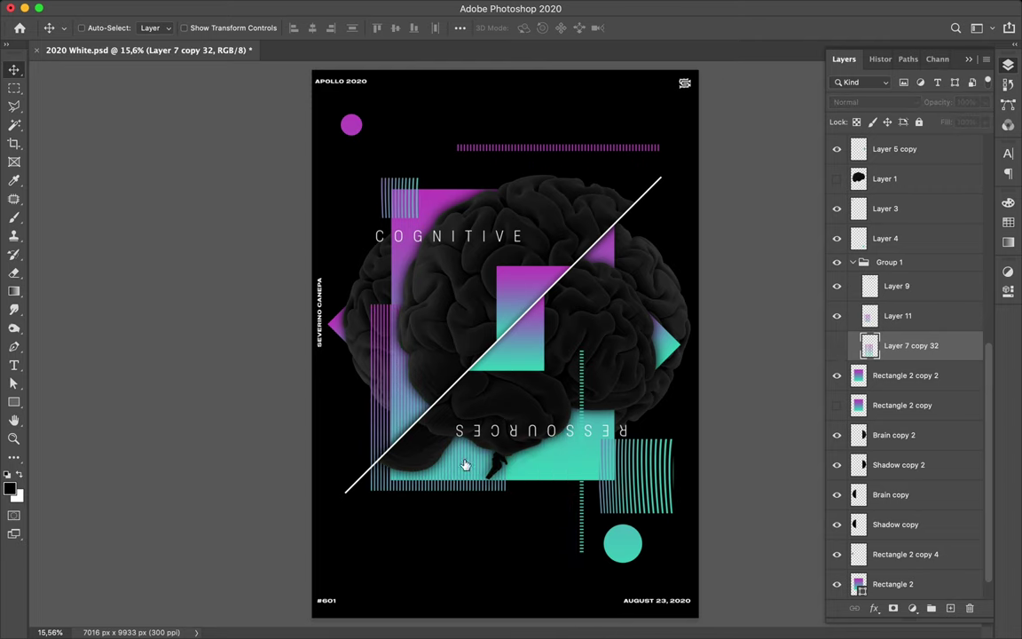
Reselect the top stripe bar's layer and reorder it within Group 1.
ctrl+click(513, 151)
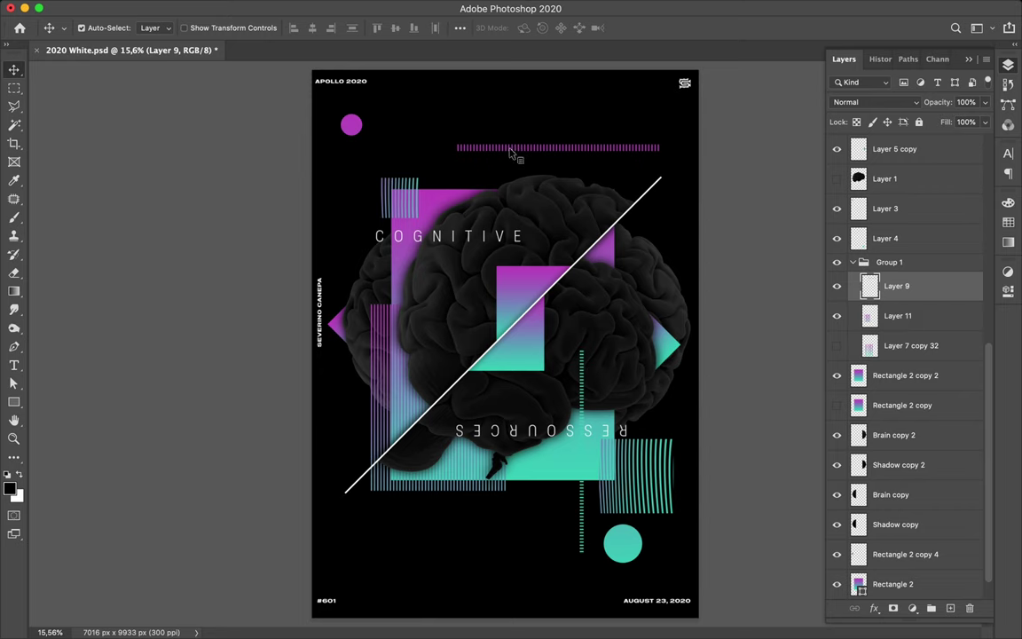
click(510, 153)
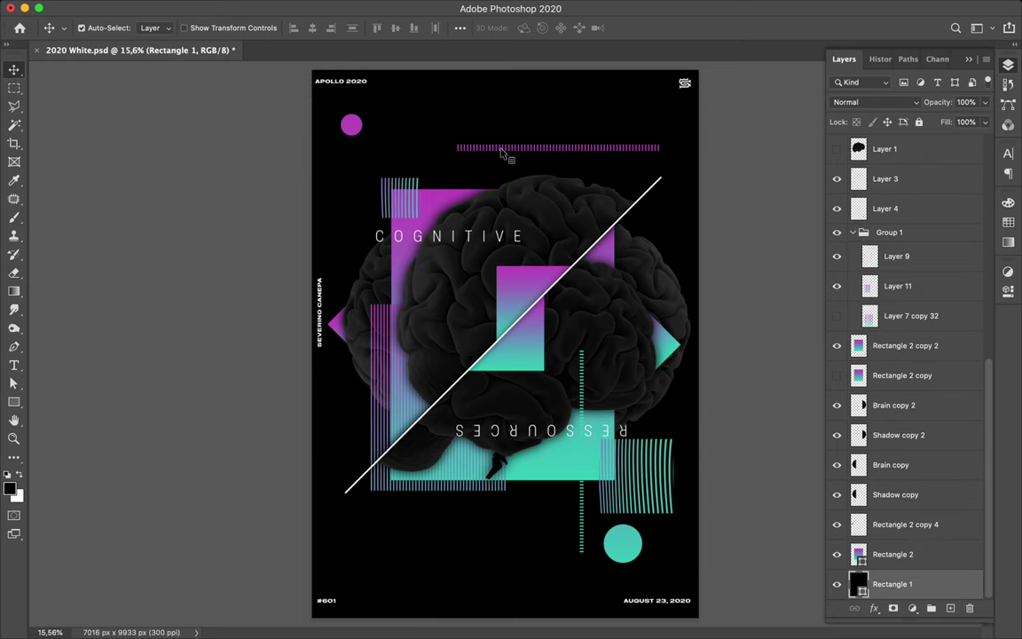
click(909, 268)
key(ctrl+z)
drag(909, 268, 850, 233)
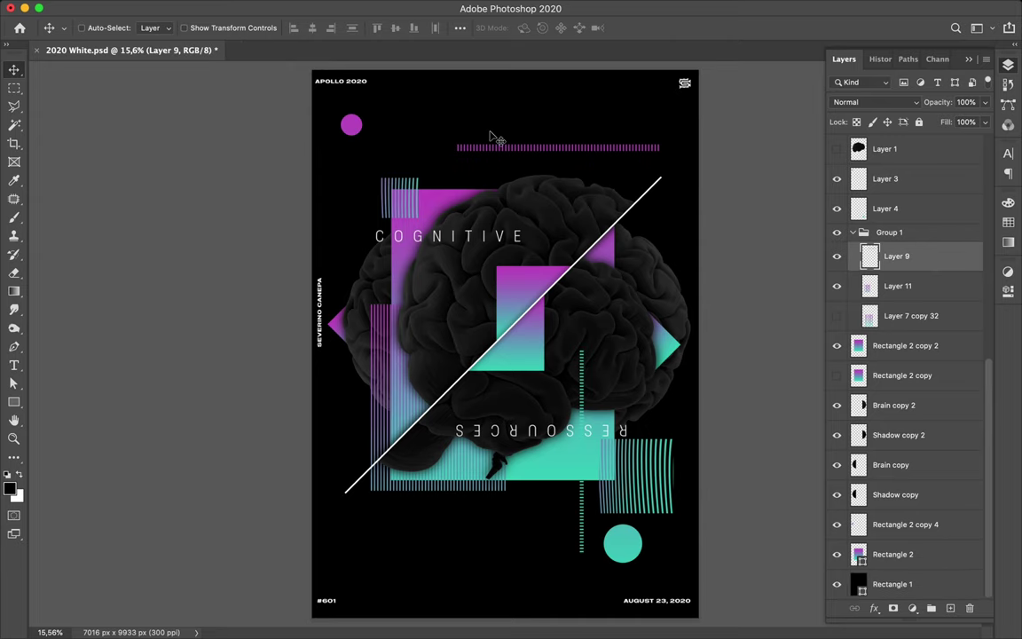
Copy the magenta bar's left end to Layer 12, nudge it left, and raise it in the stack.
key(m)
scroll(463, 133, up, 1)
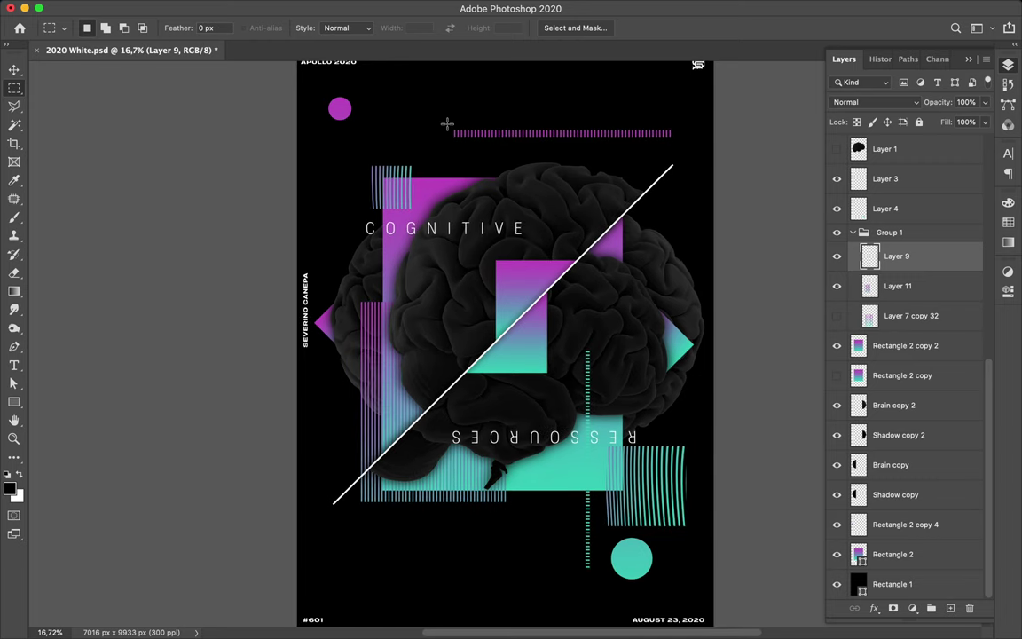
scroll(453, 124, up, 3)
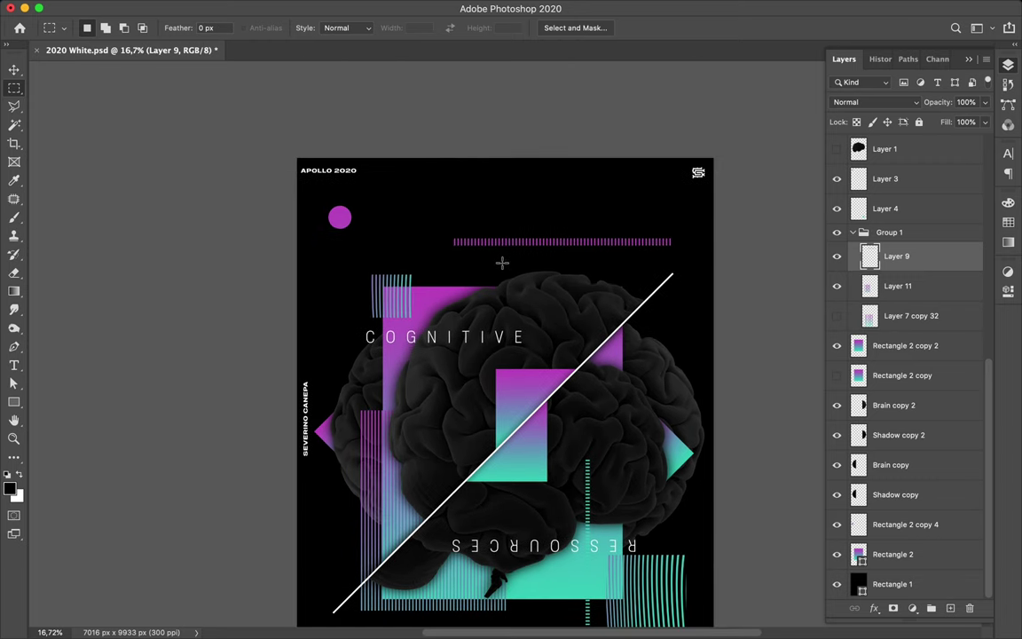
drag(440, 219, 498, 265)
key(ctrl+d)
key(ctrl+j)
key(v)
key(shift+Left)
key(shift+Left)
key(shift+Left)
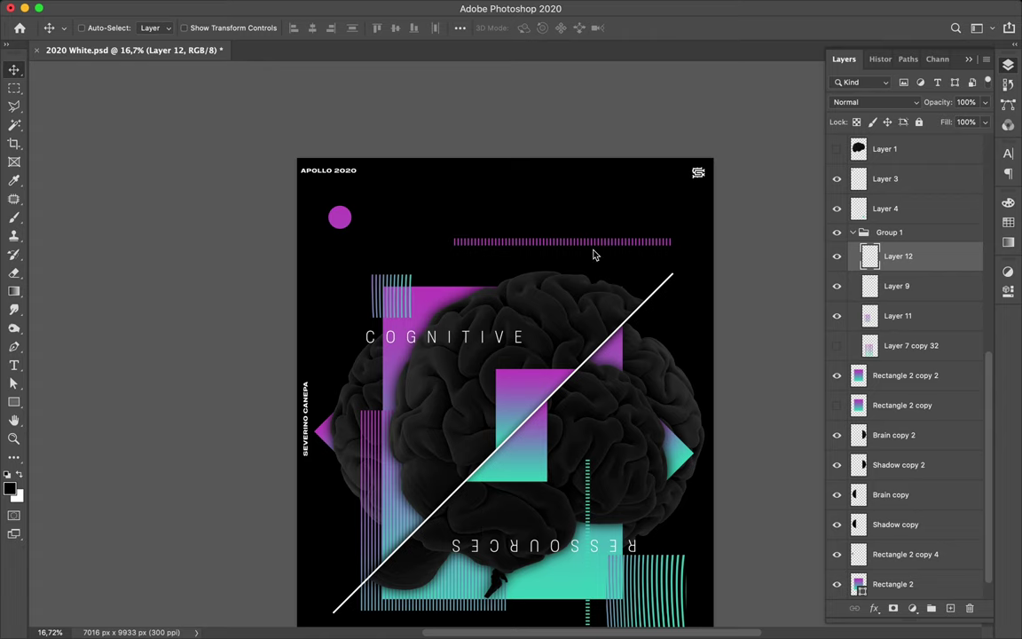
mouse_move(923, 256)
mouse_down()
mouse_move(935, 82)
mouse_move(915, 167)
mouse_up()
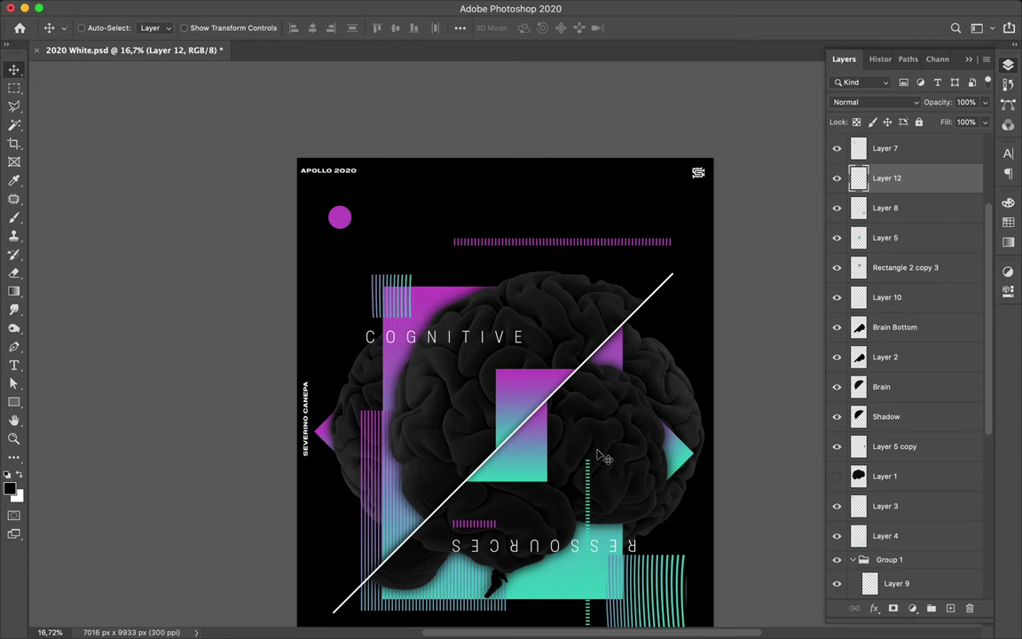
Shift Layer 12's short magenta stripe bar slightly left, just above the RESSOURCES lettering.
scroll(532, 529, down, 3)
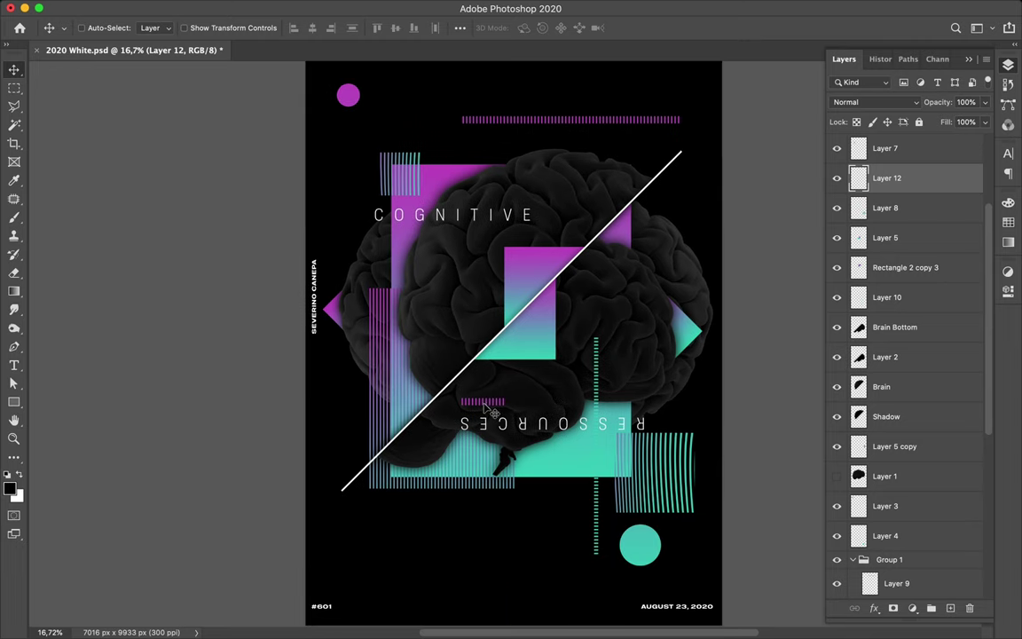
drag(494, 413, 481, 407)
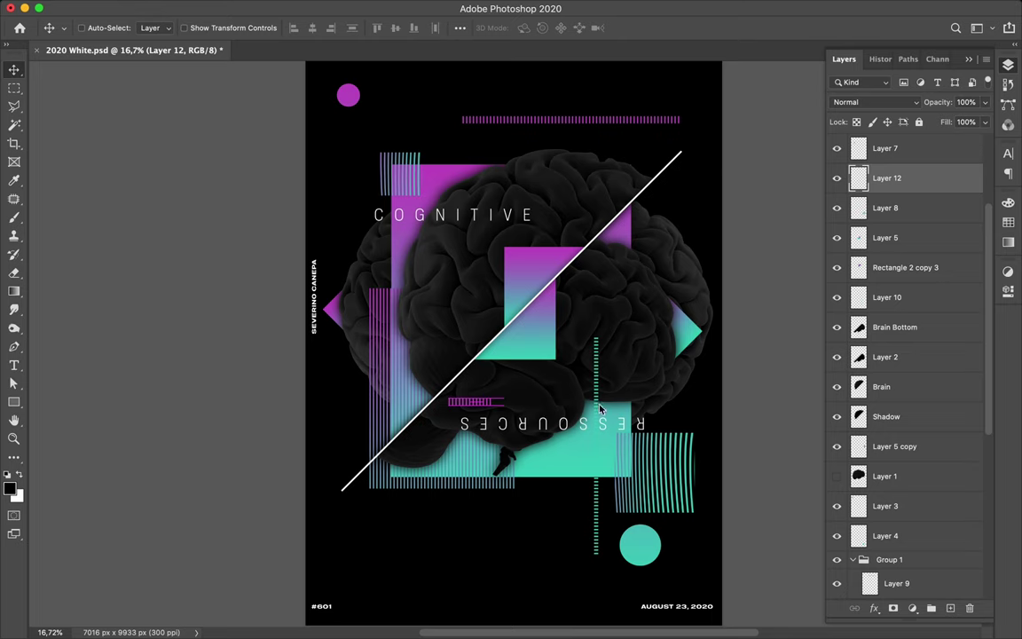
ctrl+click(603, 526)
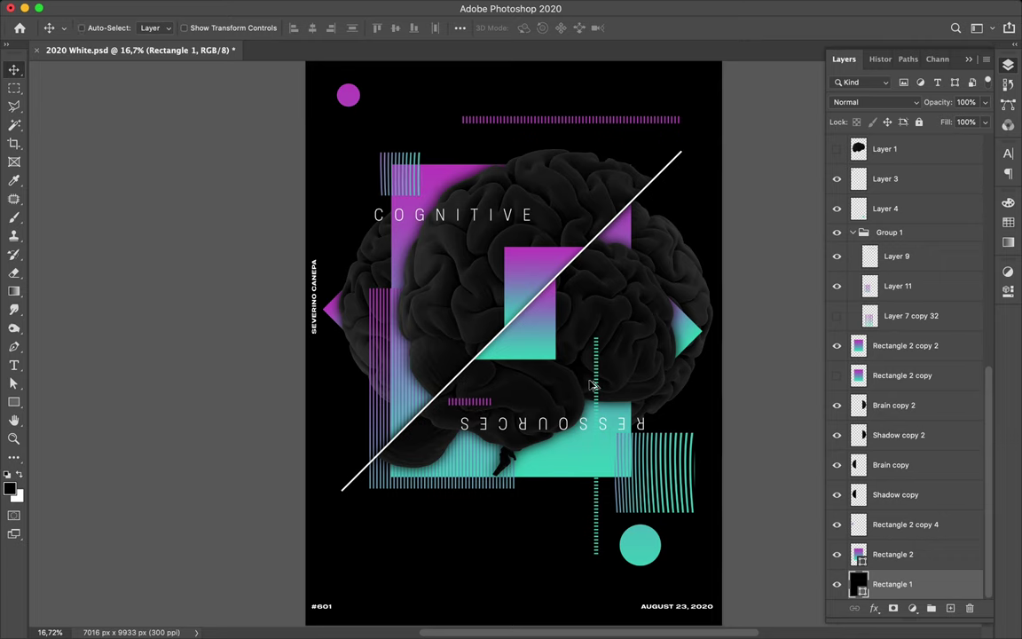
Copy a short stretch of the teal dotted line to a new layer and place it near COGNITIVE.
click(598, 364)
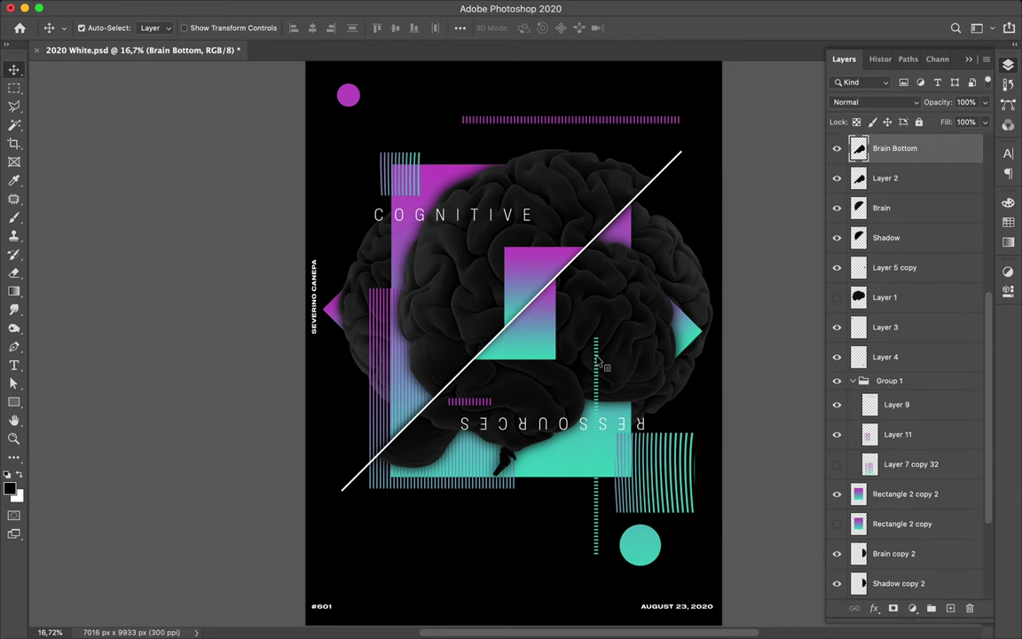
key(ctrl+shift+alt+n)
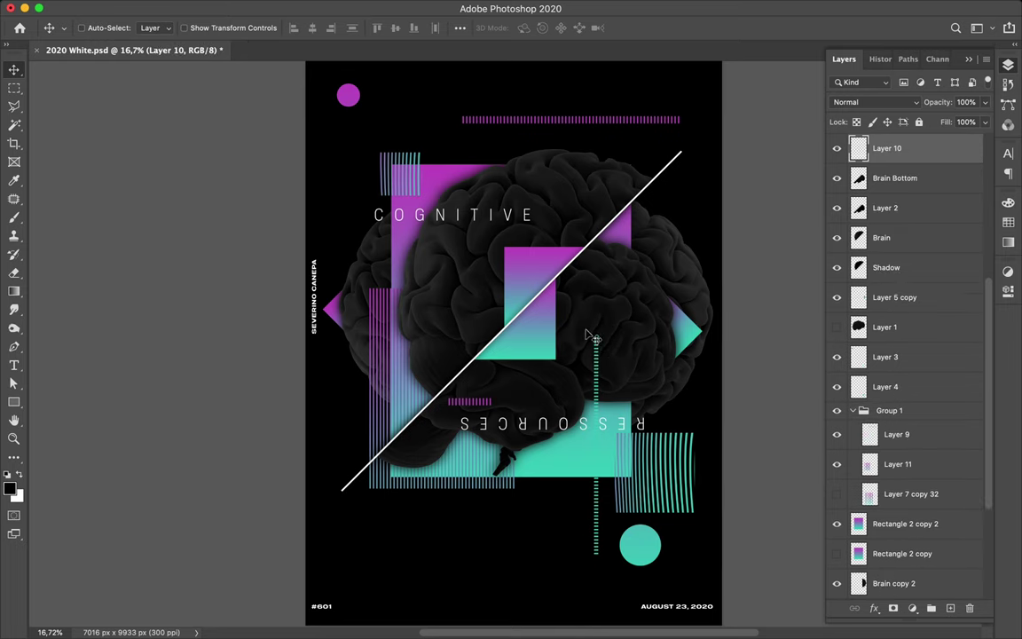
key(m)
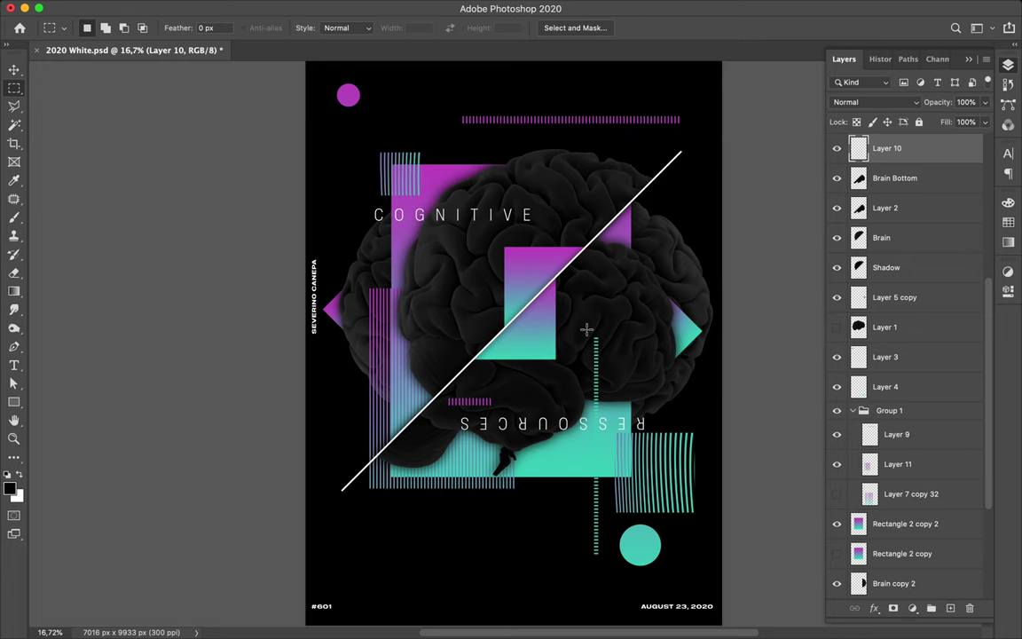
drag(587, 329, 610, 358)
key(ctrl+j)
key(v)
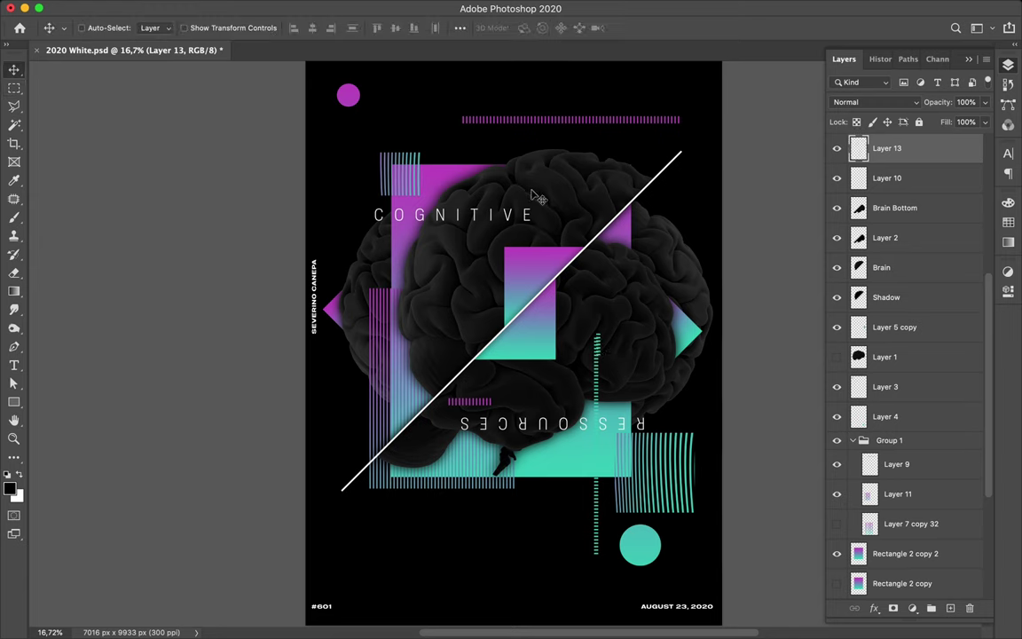
drag(533, 194, 539, 194)
Erase the part of Layer 10's dotted line that crosses the teal block.
scroll(603, 377, down, 5)
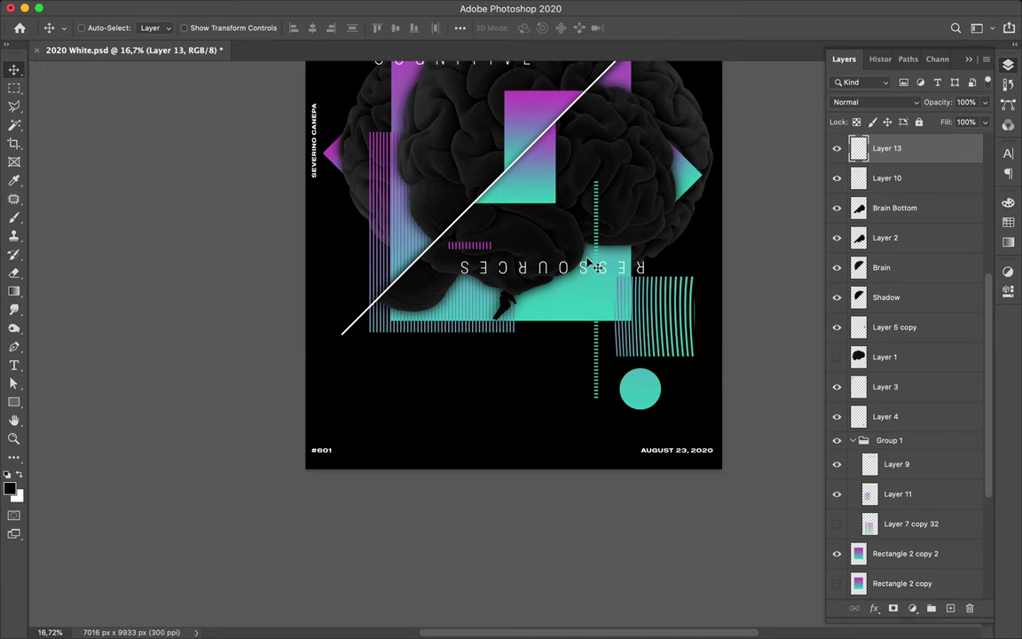
scroll(588, 265, up, 2)
scroll(588, 264, up, 2)
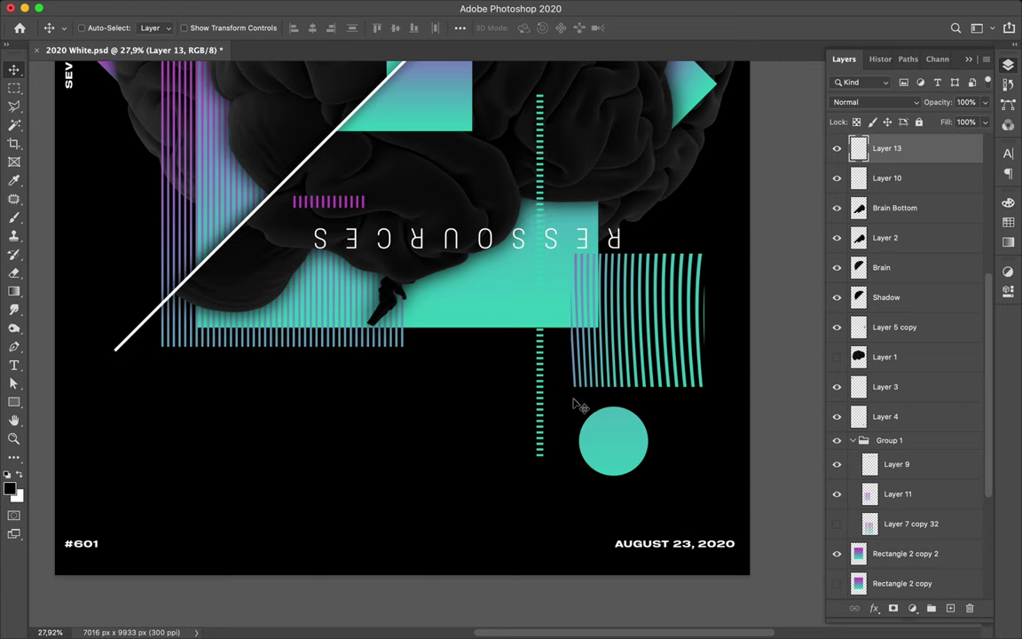
ctrl+click(544, 406)
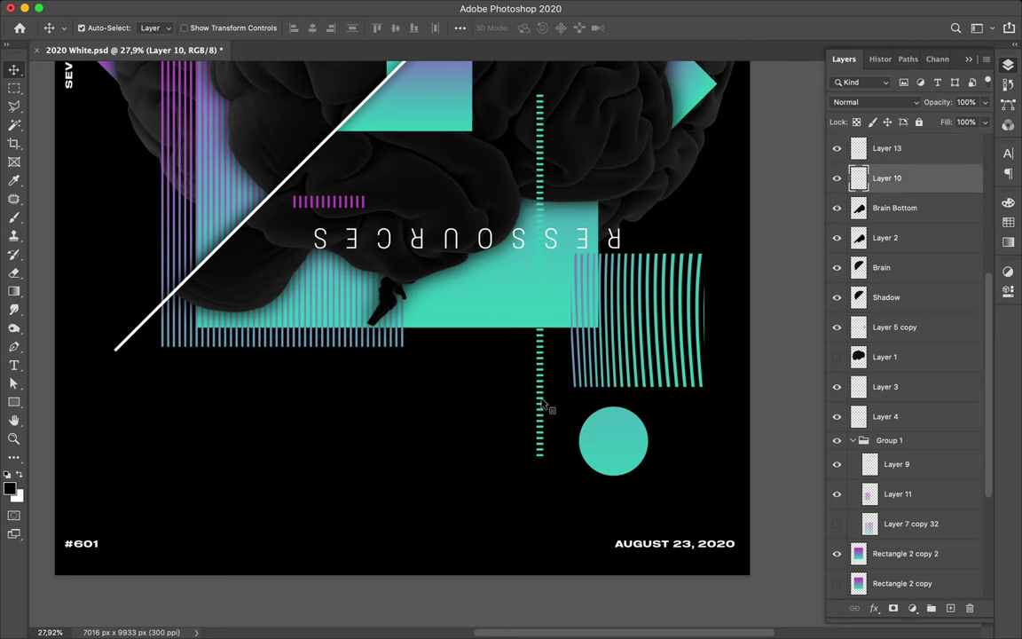
key(m)
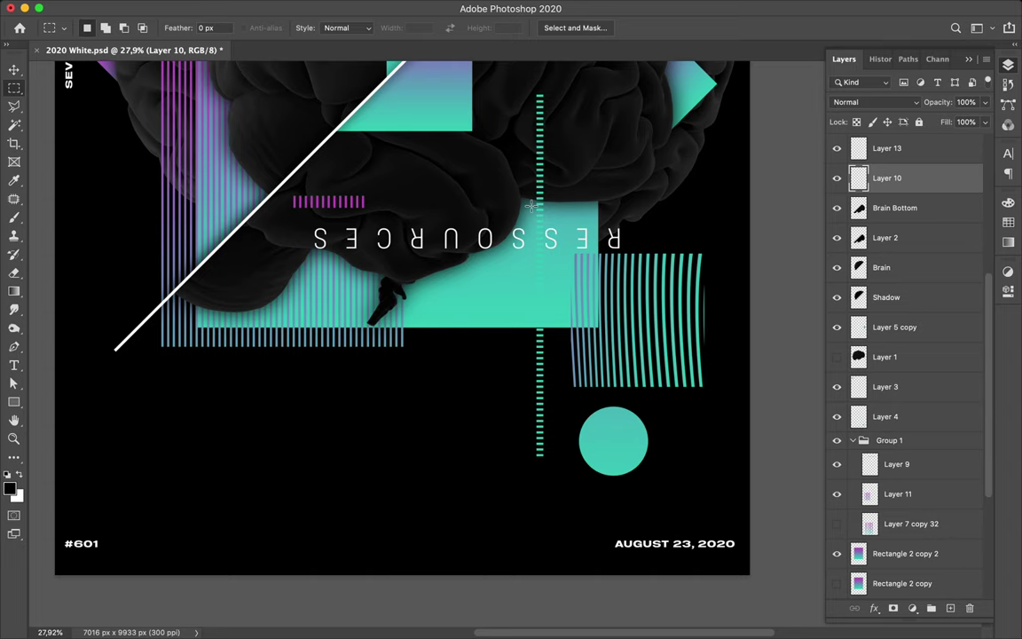
drag(532, 202, 558, 329)
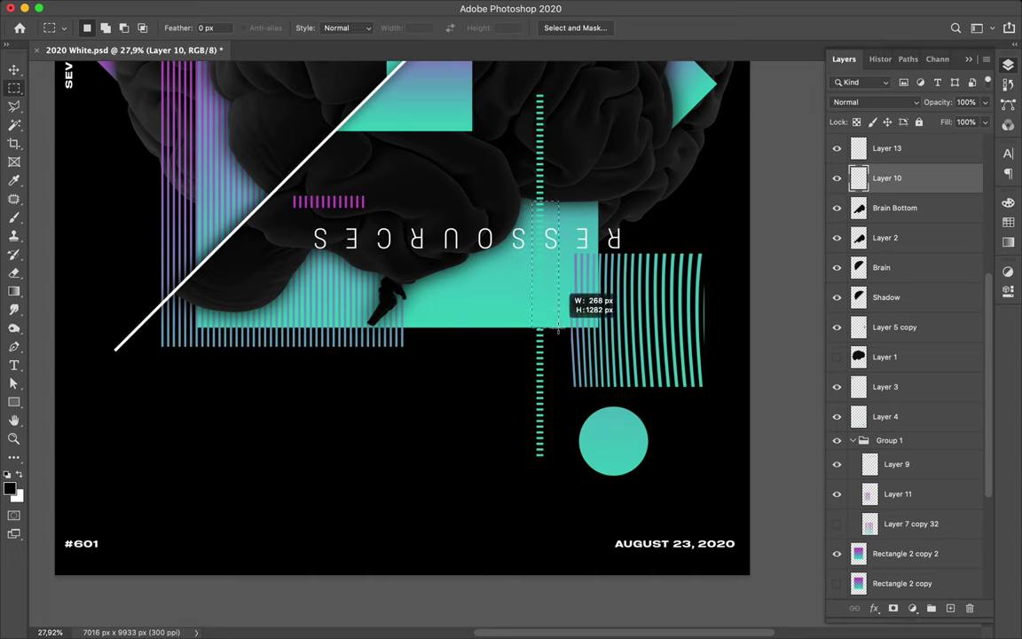
key(Delete)
key(ctrl+d)
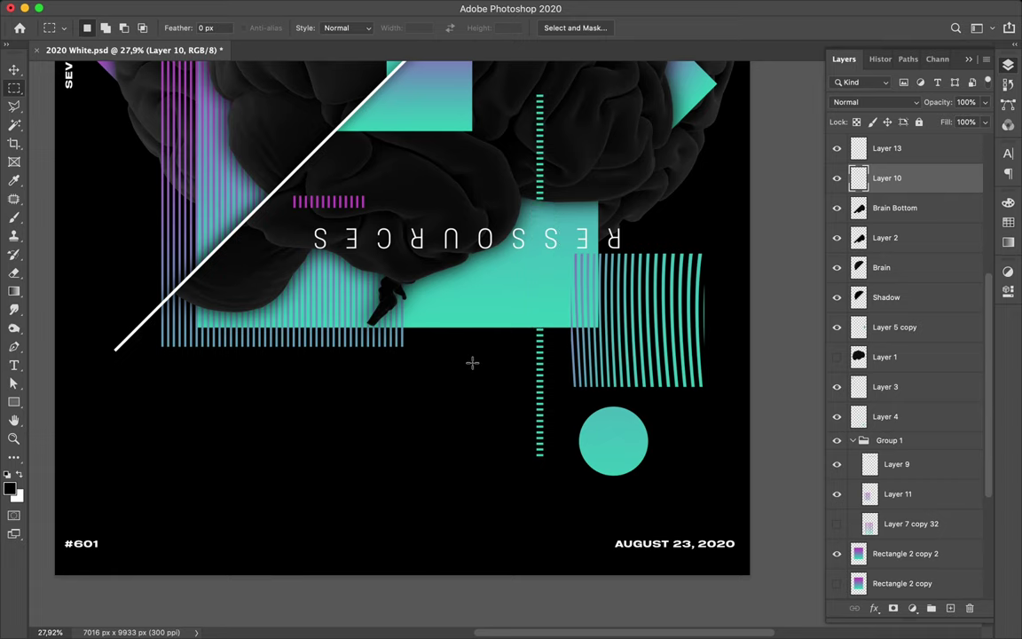
scroll(404, 296, up, 5)
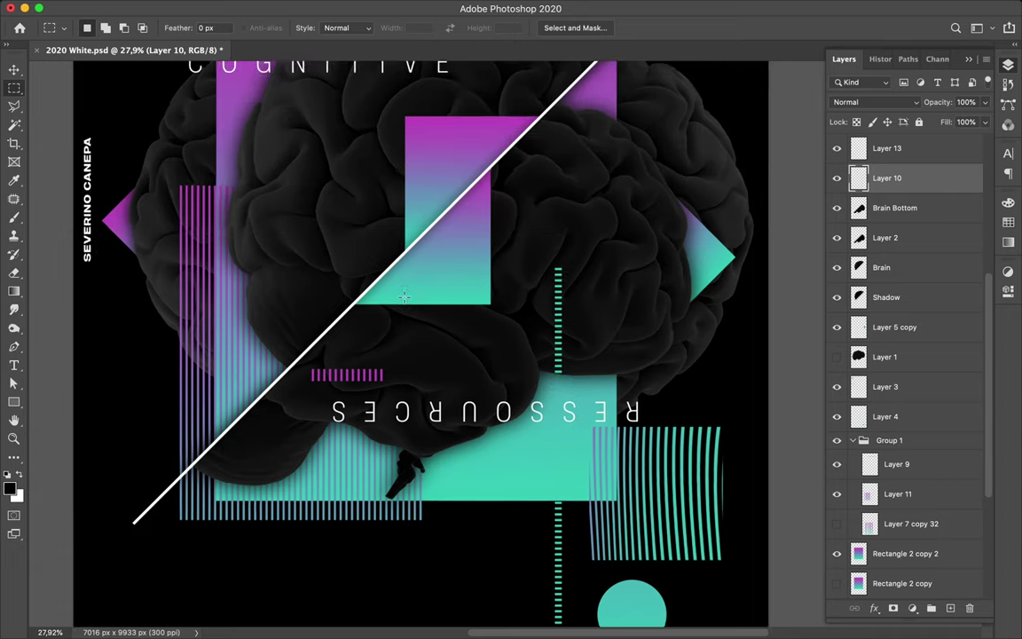
alt+scroll(404, 295, down, 2)
scroll(403, 295, up, 5)
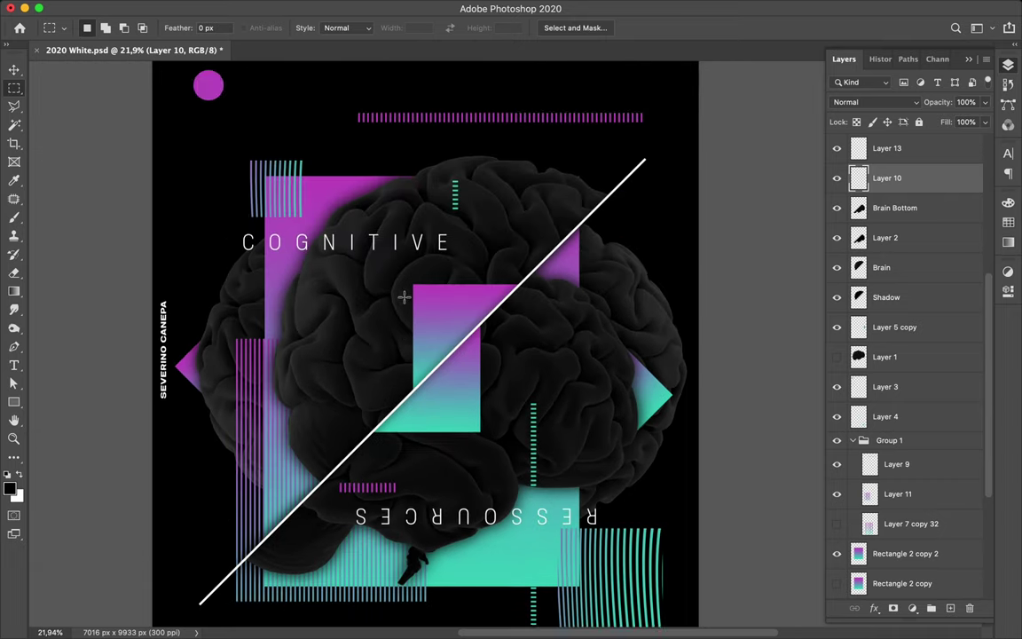
scroll(404, 296, down, 2)
scroll(403, 295, up, 2)
key(v)
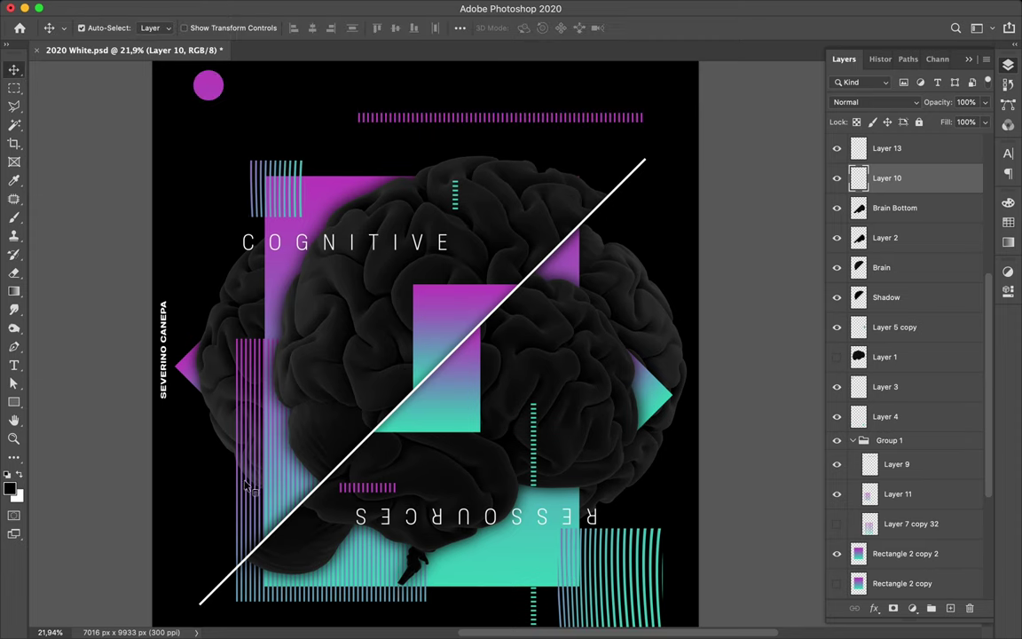
Duplicate the lower-left stripe patch to the brain's upper right and rotate the copy 180°.
click(238, 492)
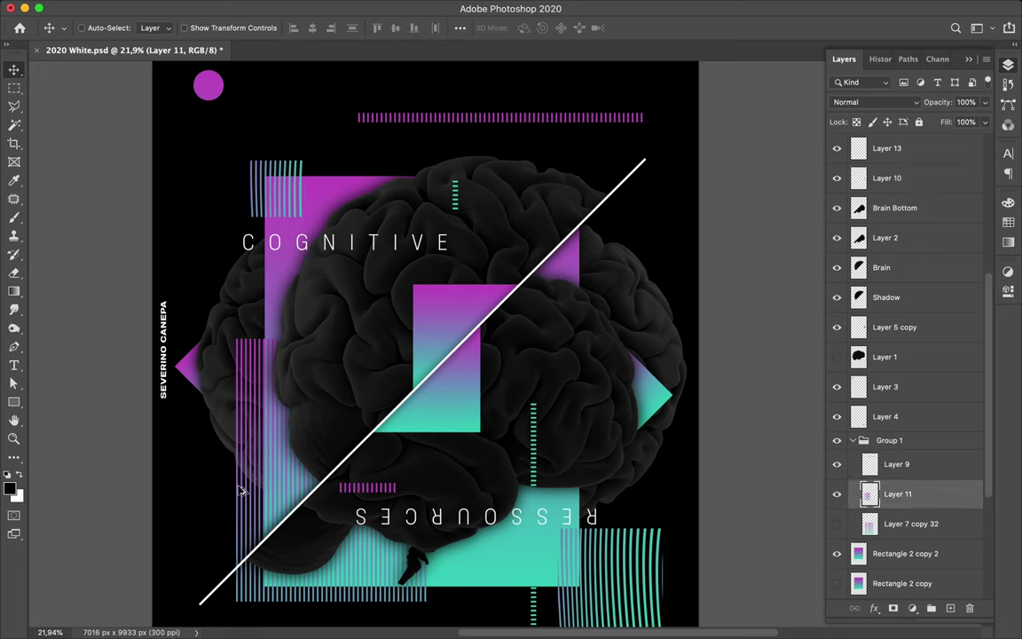
drag(251, 487, 512, 299)
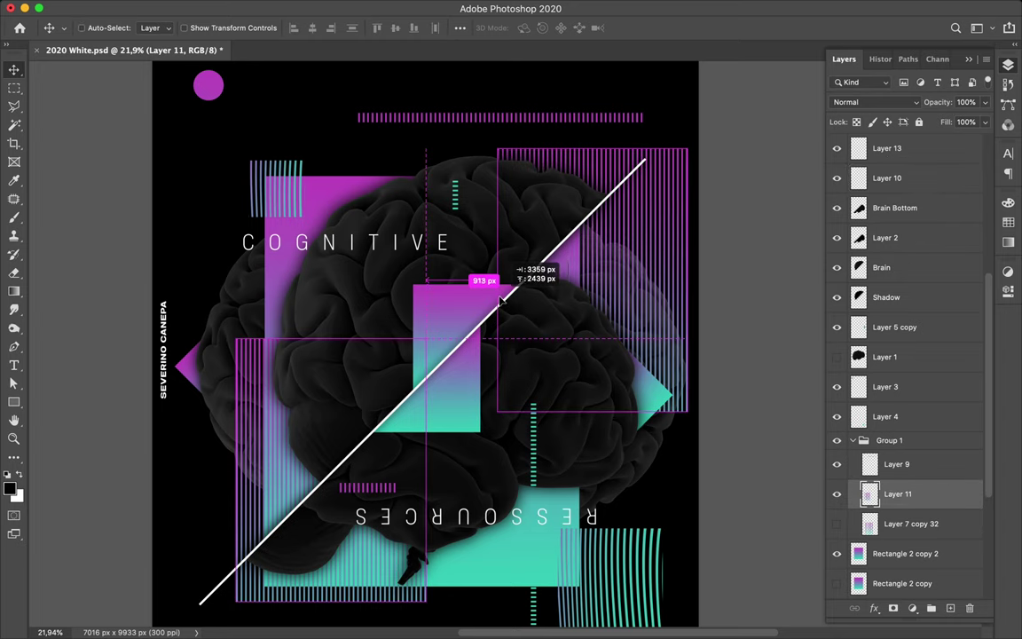
drag(511, 300, 455, 325)
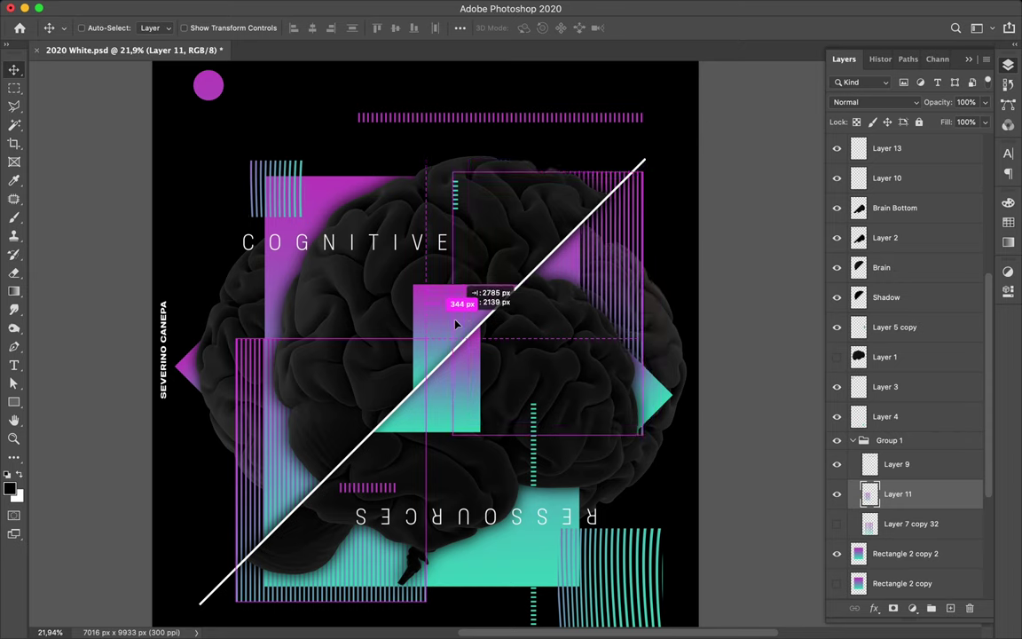
alt+drag(515, 320, 517, 321)
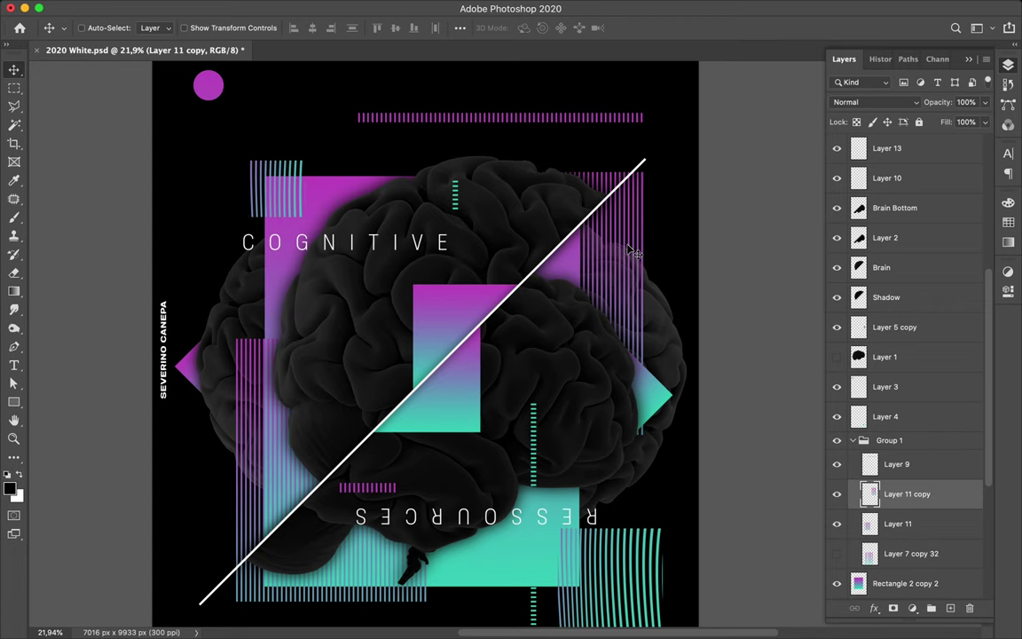
drag(561, 222, 627, 250)
key(ctrl+t)
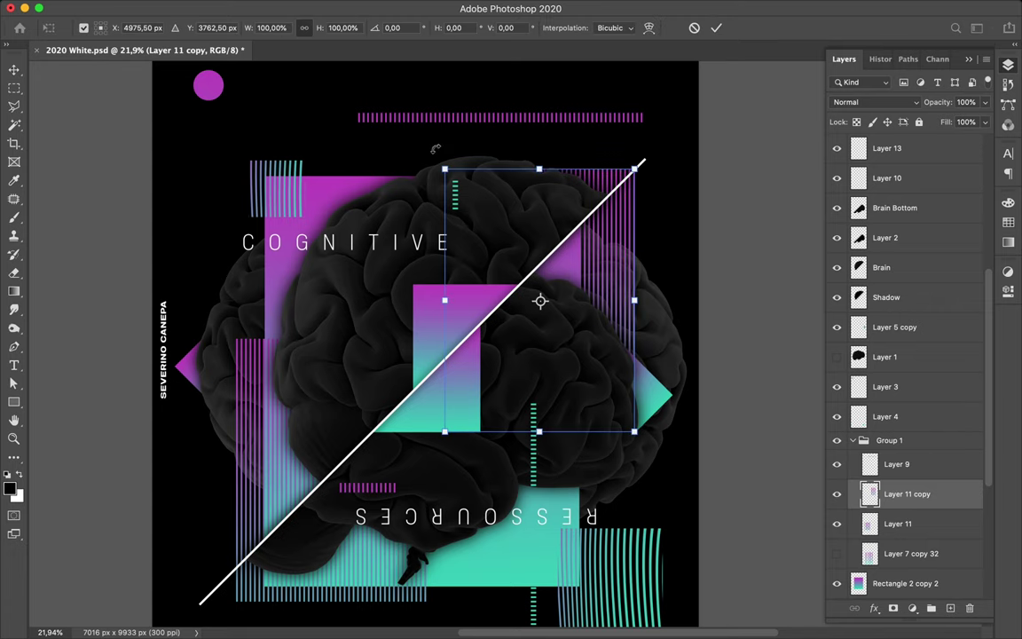
mouse_move(573, 146)
mouse_down()
mouse_move(689, 338)
mouse_move(582, 434)
mouse_move(606, 425)
mouse_up()
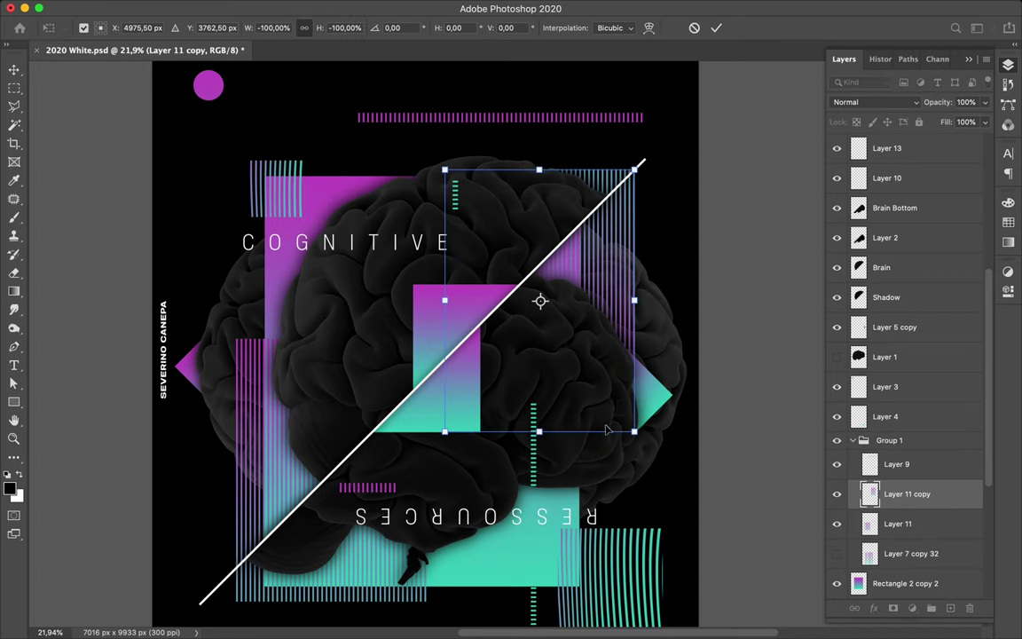
key(Return)
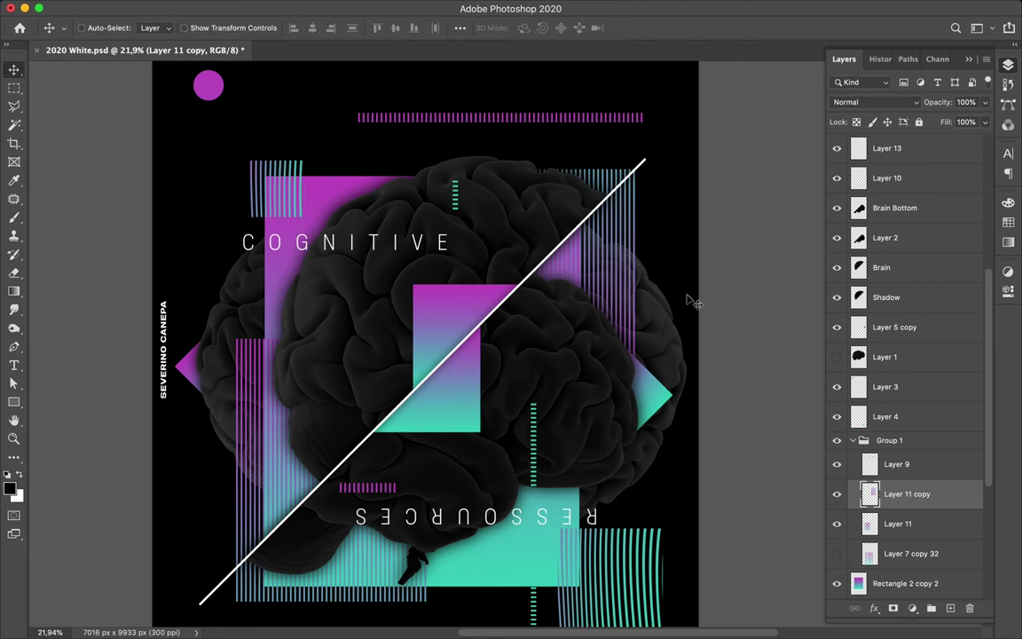
scroll(906, 400, down, 4)
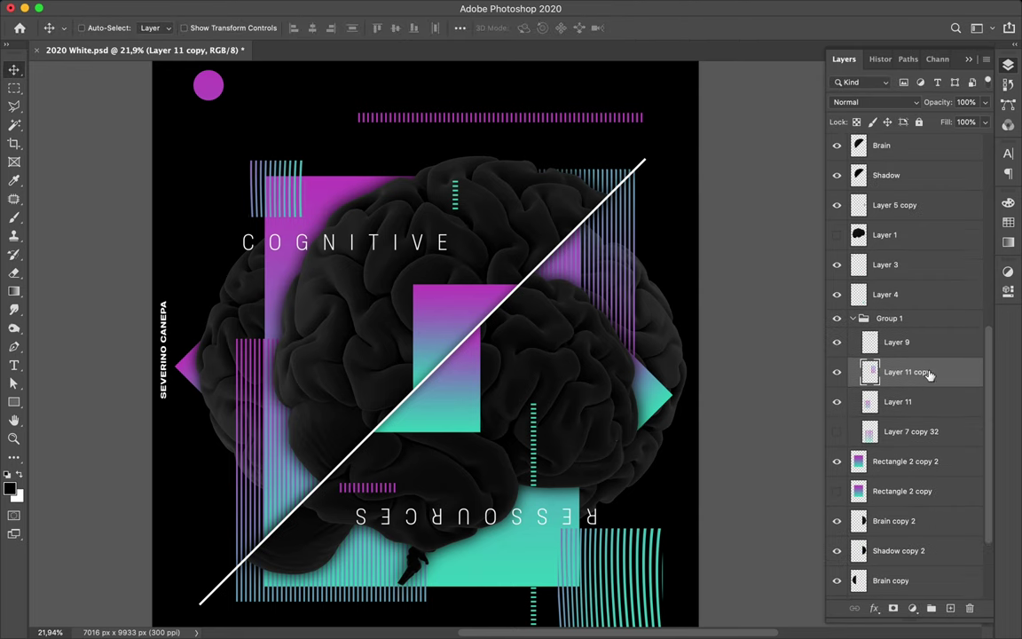
Place Layer 11 copy below Rectangle 2 copy, just above Brain copy 2.
drag(929, 374, 930, 509)
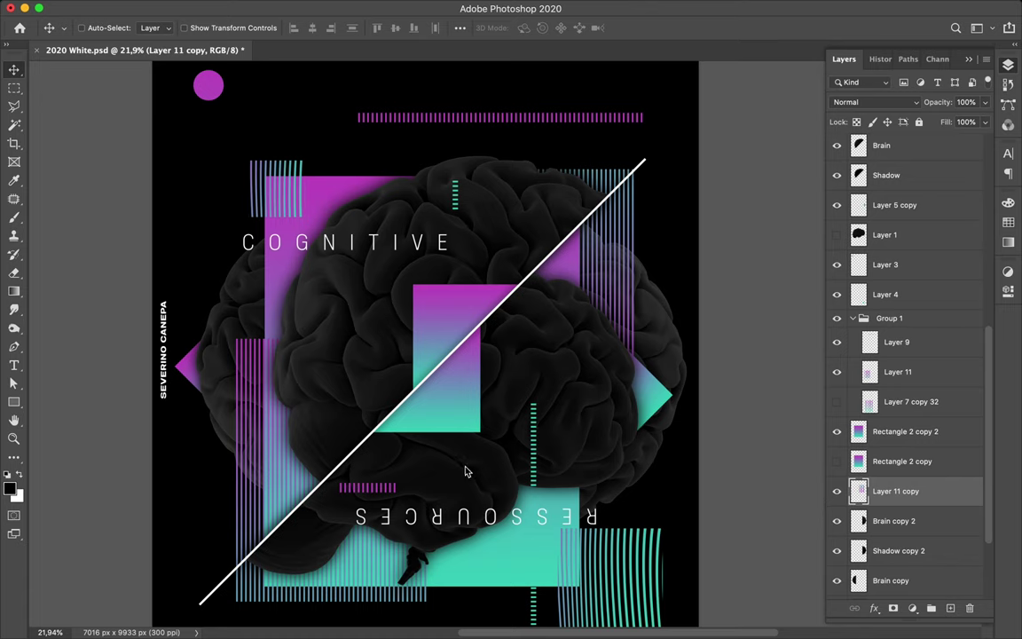
scroll(464, 472, down, 2)
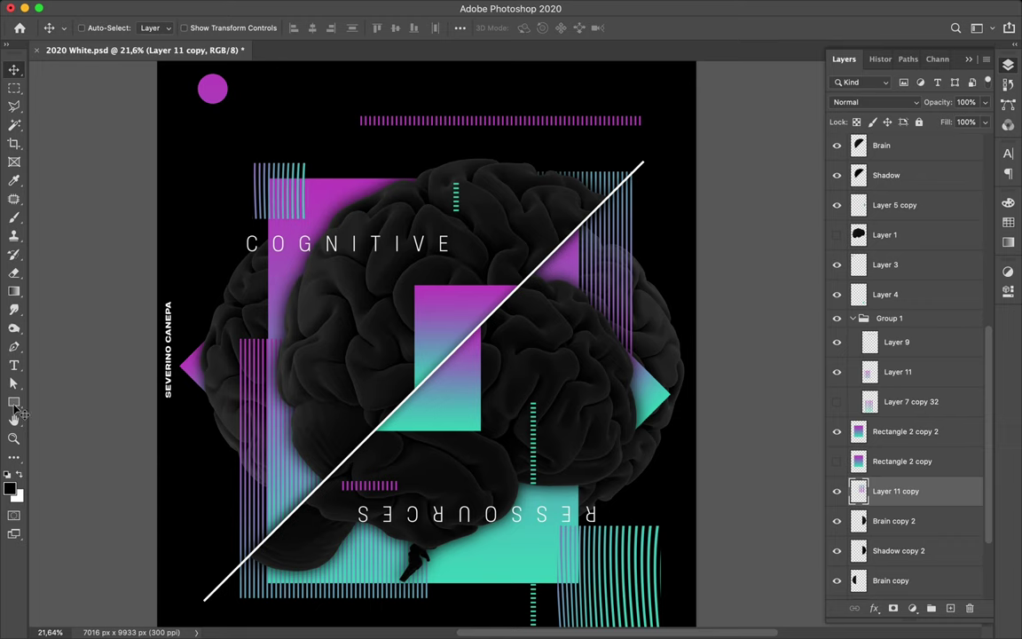
Draw a 37 px circle below COGNITIVE with no stroke and a white fill.
click(14, 404)
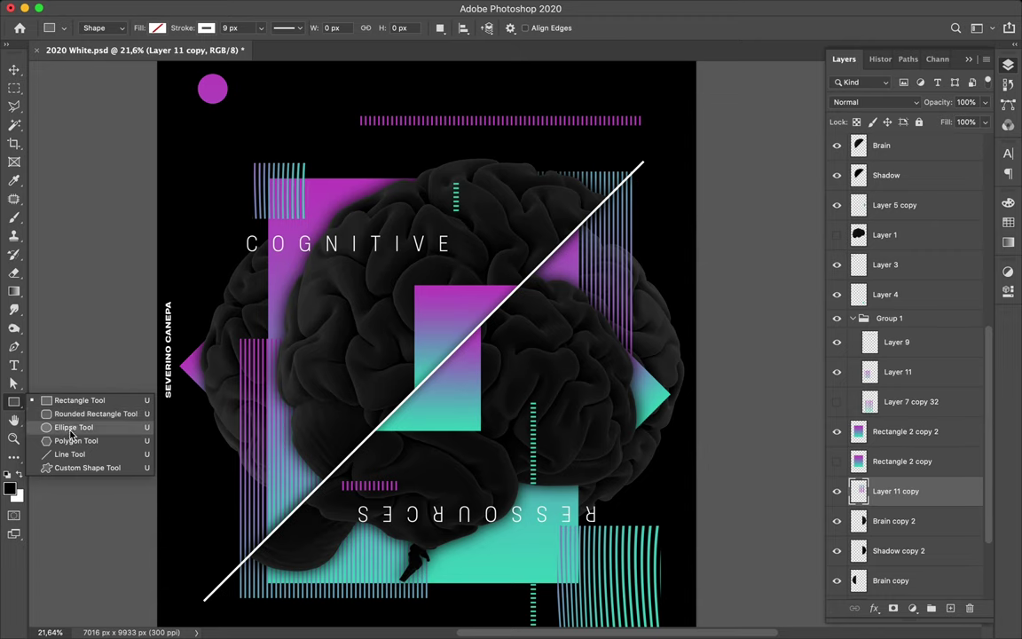
click(73, 428)
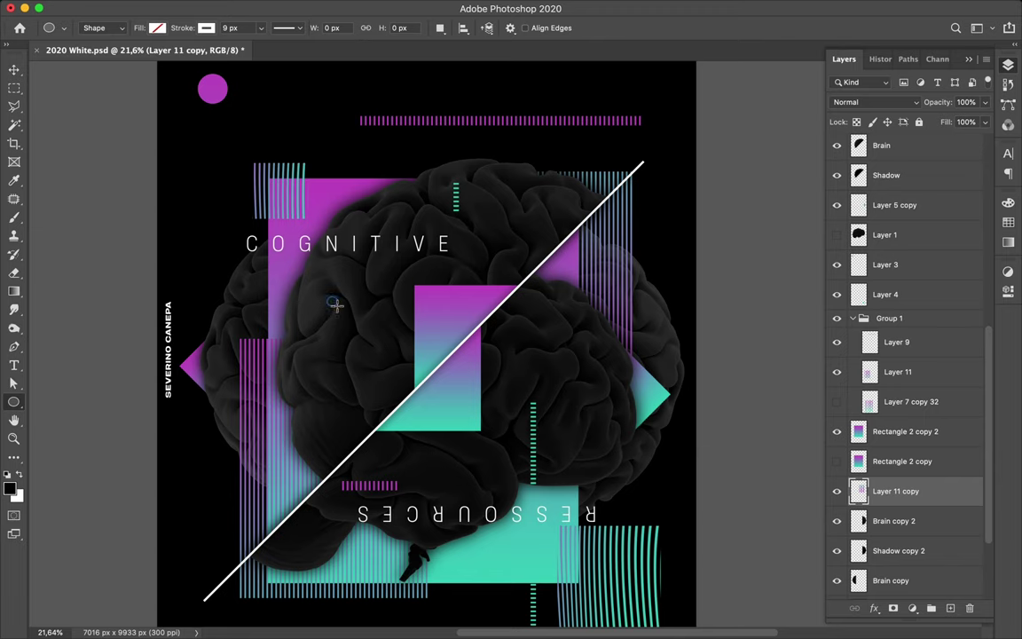
drag(333, 300, 328, 301)
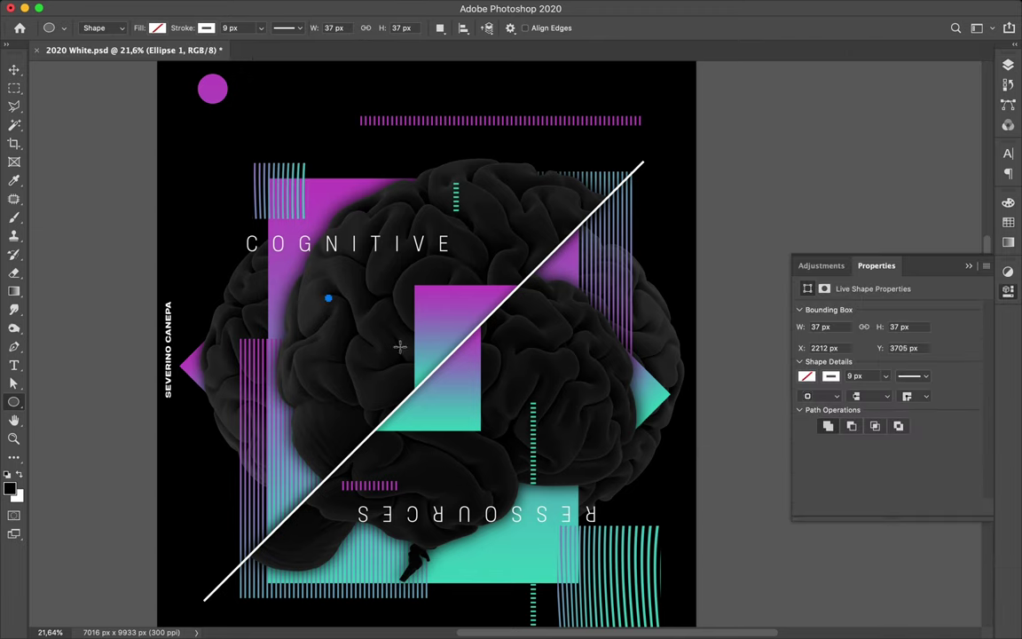
key(a)
click(212, 28)
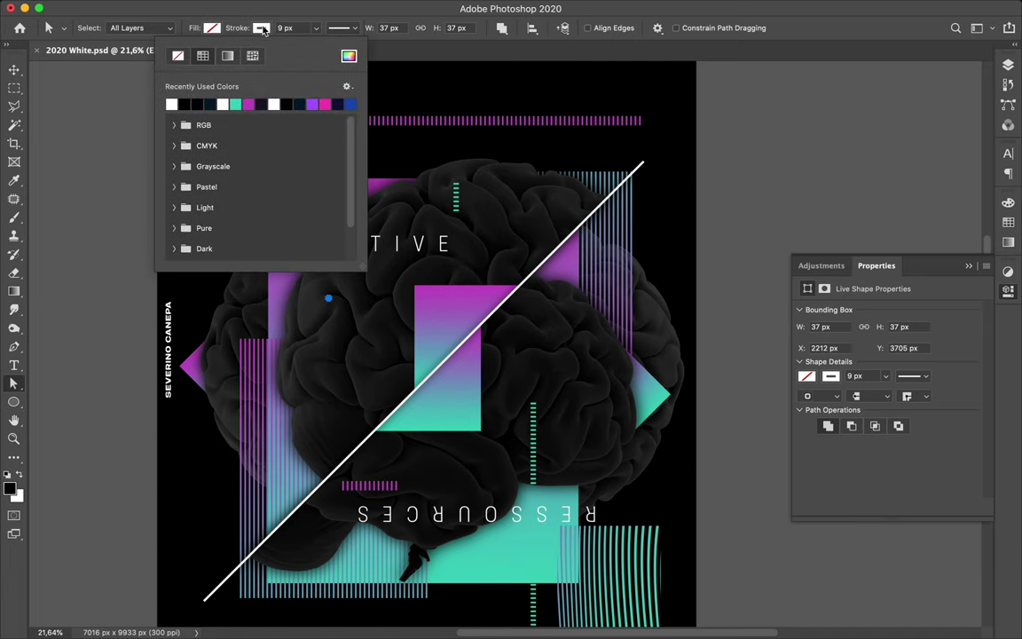
click(178, 57)
click(213, 29)
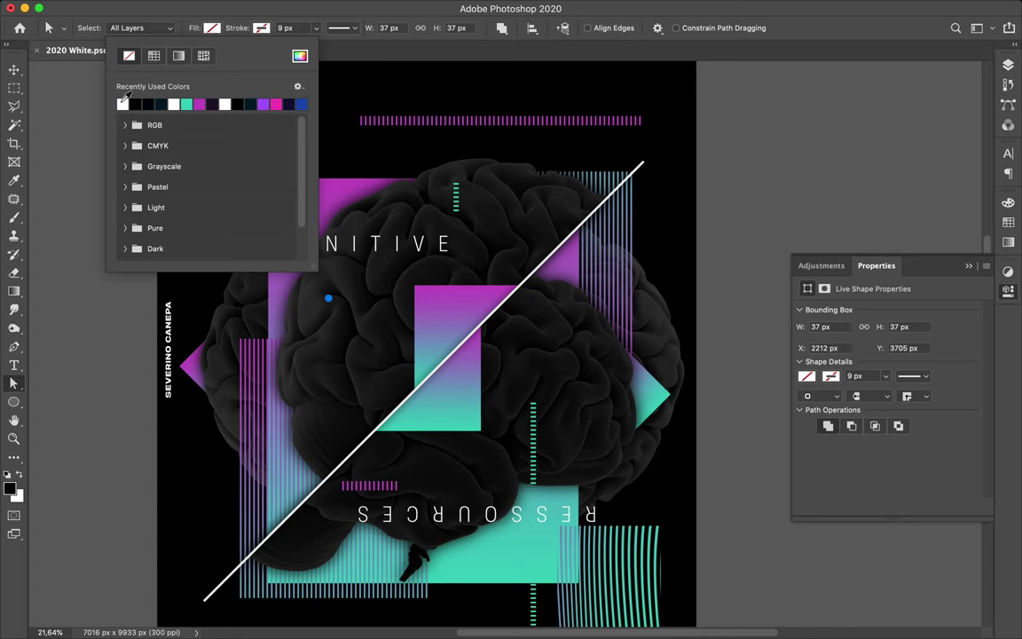
click(122, 104)
key(v)
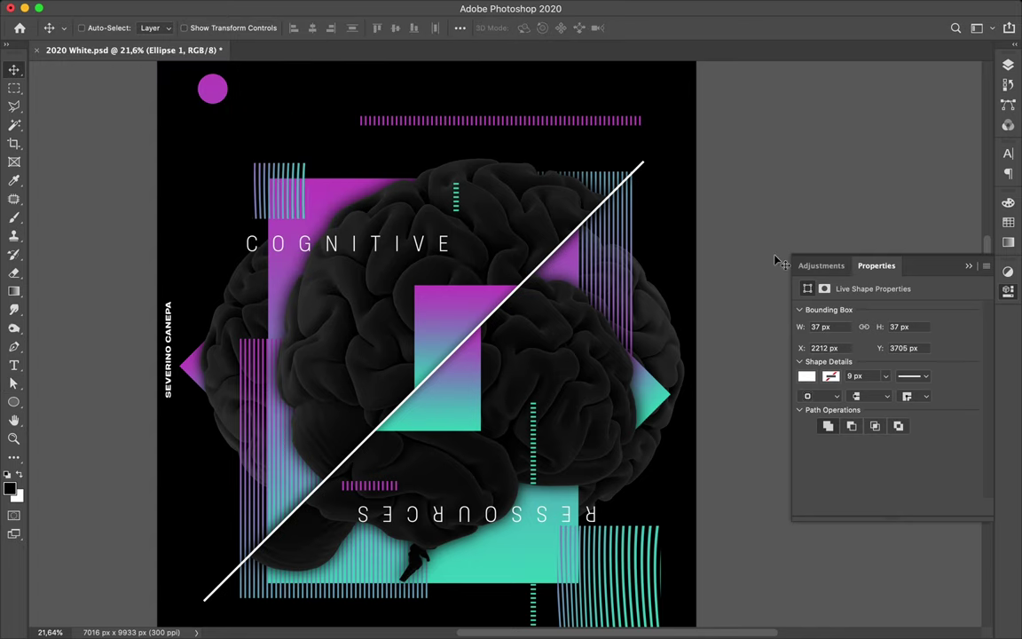
click(1008, 65)
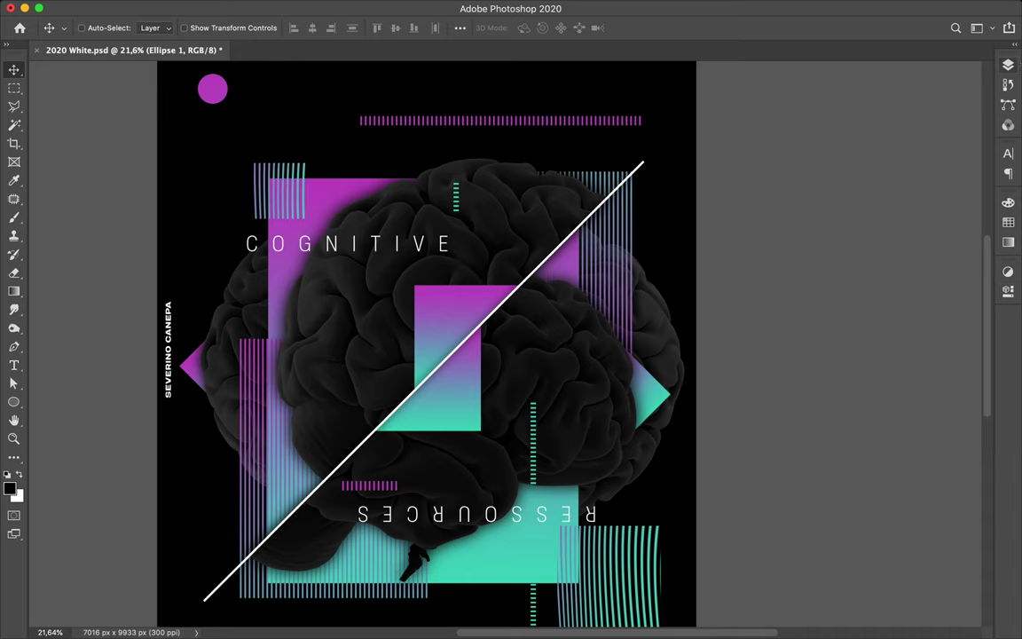
Move Ellipse 1 between Rectangle 2 copy 3 and Layer 13, then zoom in on the dot.
click(1008, 65)
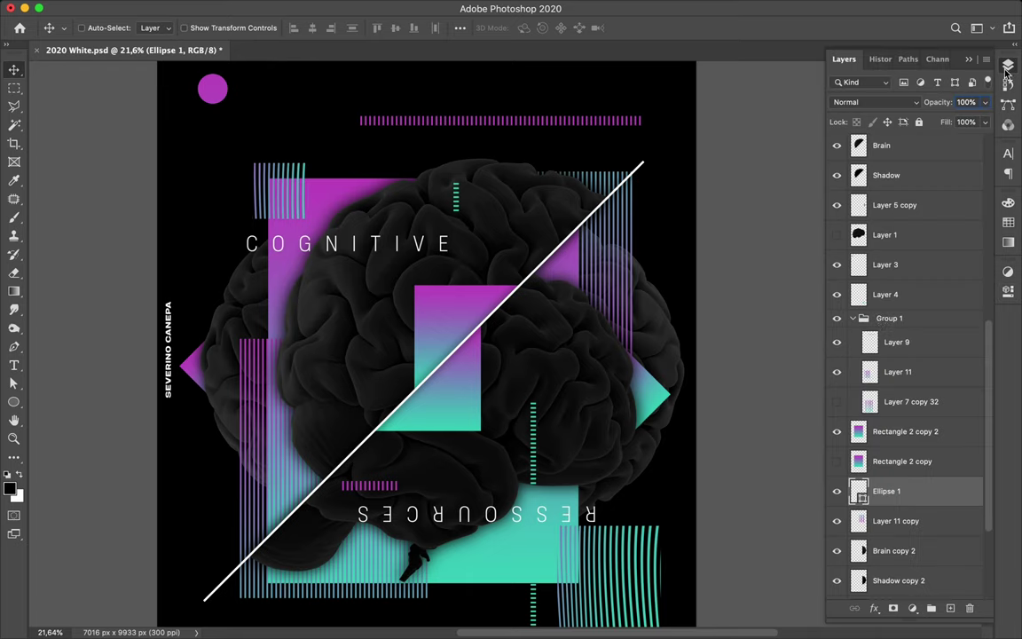
drag(898, 358, 890, 128)
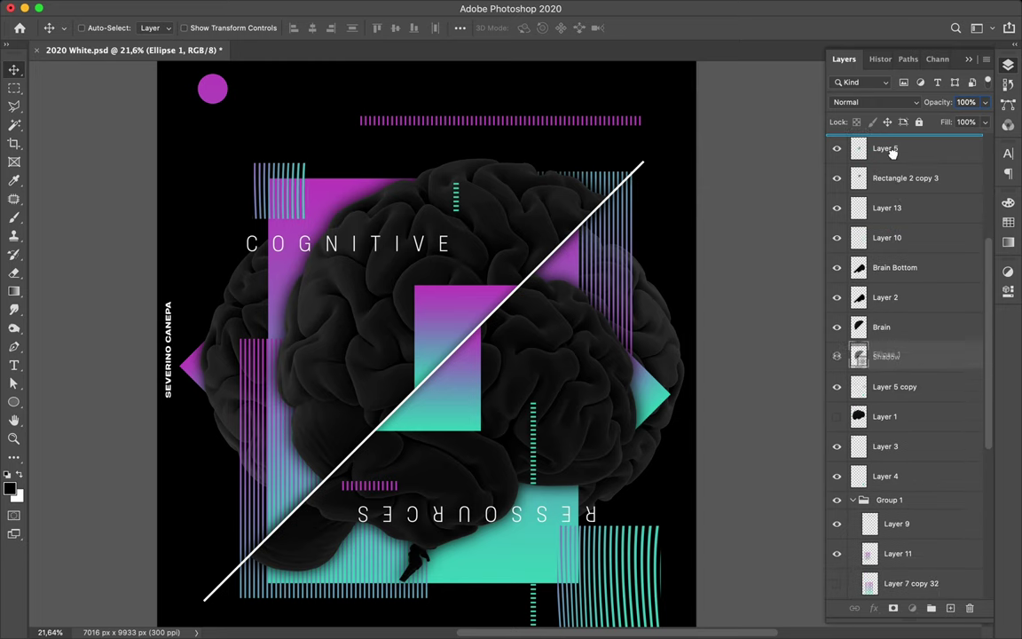
drag(890, 129, 897, 192)
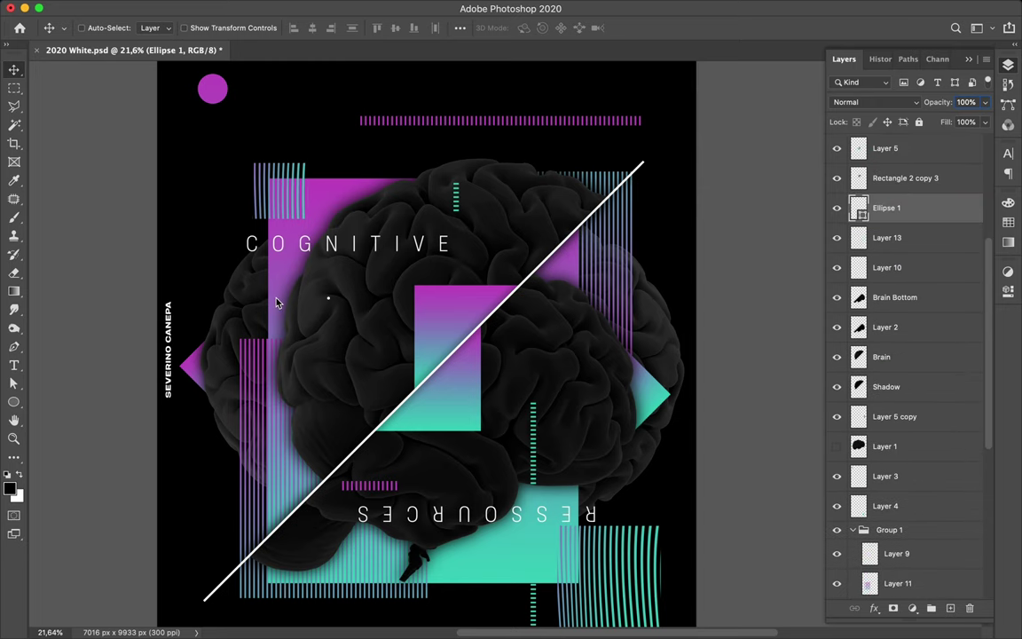
scroll(276, 303, up, 1)
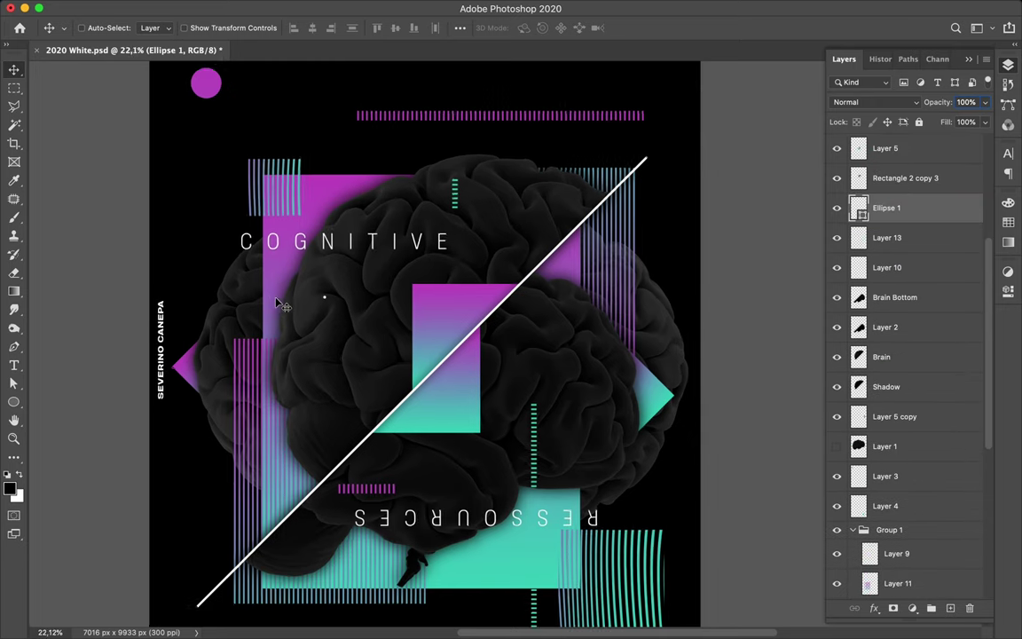
scroll(276, 303, up, 1)
scroll(276, 302, up, 1)
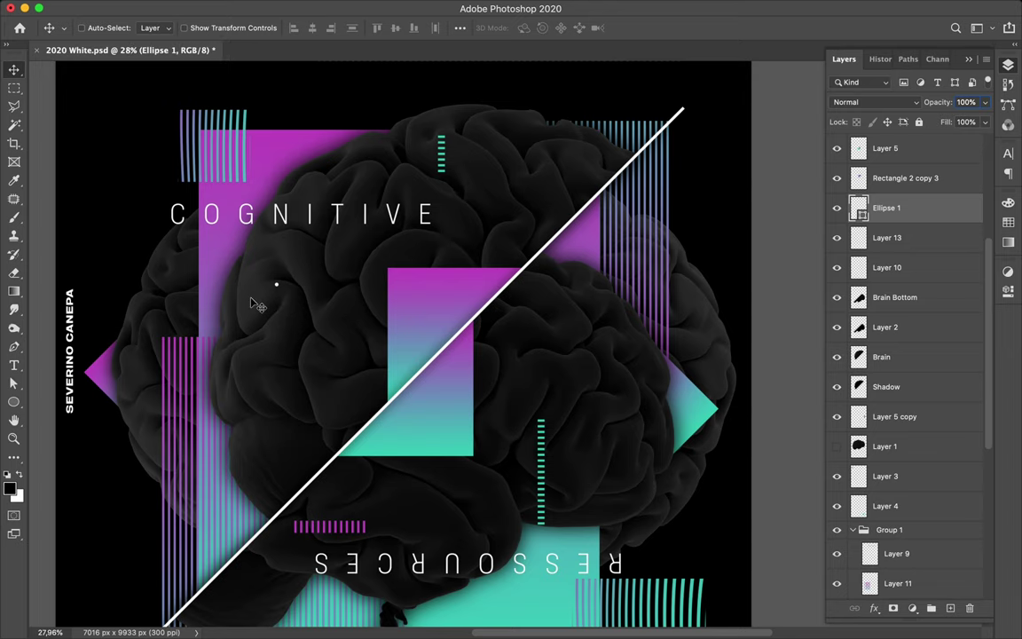
scroll(255, 305, left, 2)
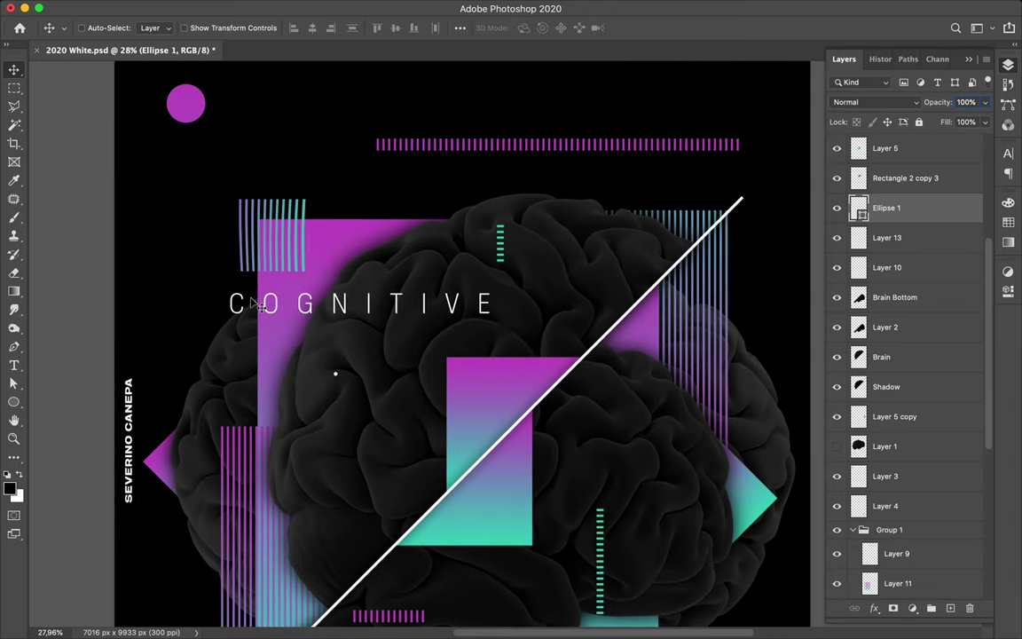
scroll(250, 297, up, 1)
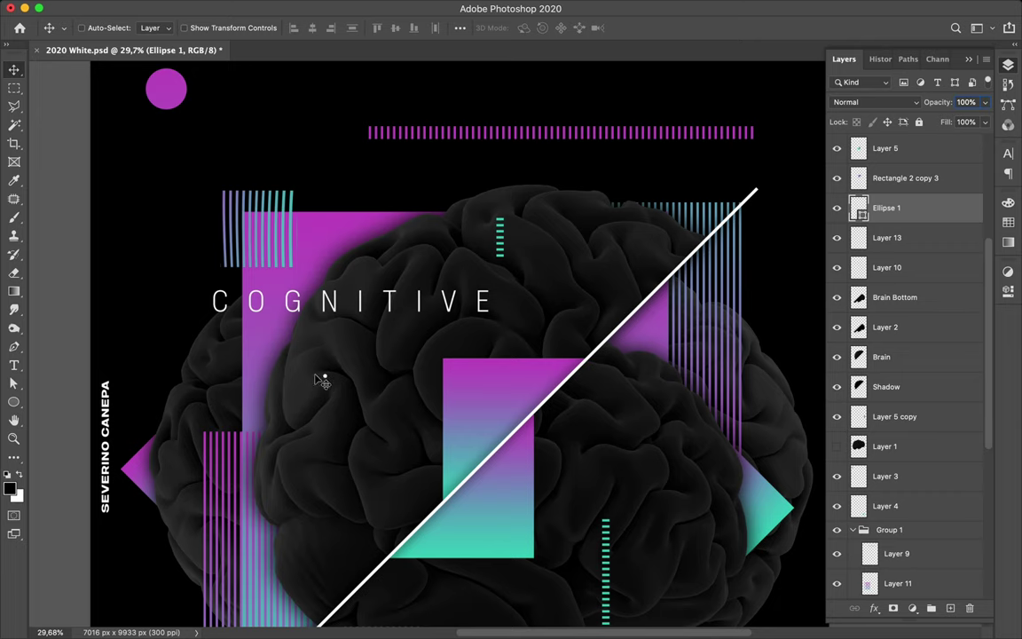
Duplicate the white dot to make a copy just to its right.
key(ctrl)
ctrl+click(325, 378)
ctrl+click(325, 379)
drag(326, 378, 338, 380)
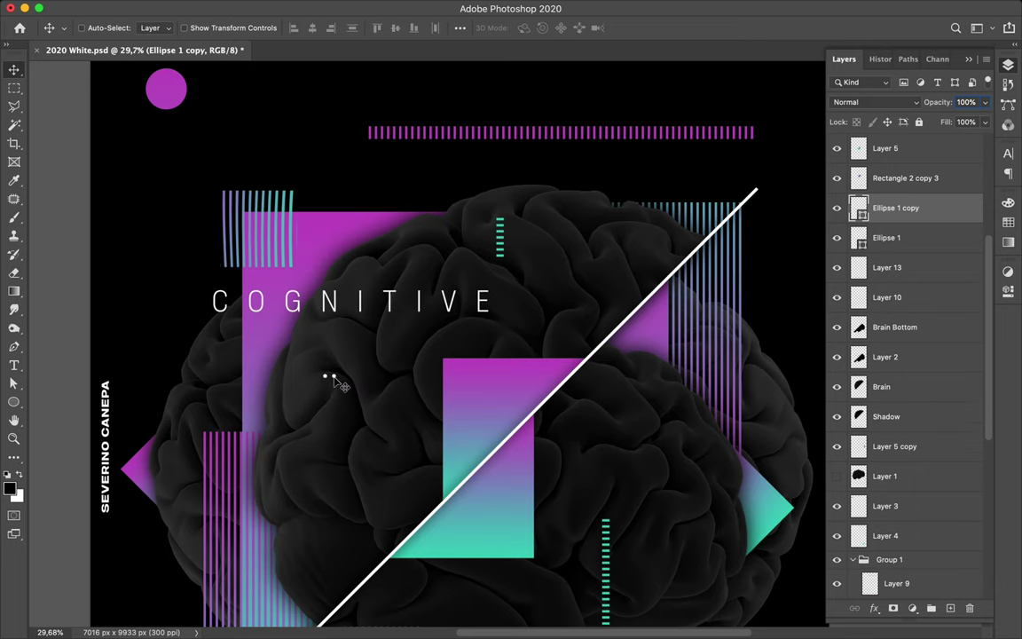
Duplicate the pair of dots into a row of four and select all four dot layers.
scroll(338, 382, up, 1)
scroll(339, 382, up, 1)
scroll(342, 382, up, 2)
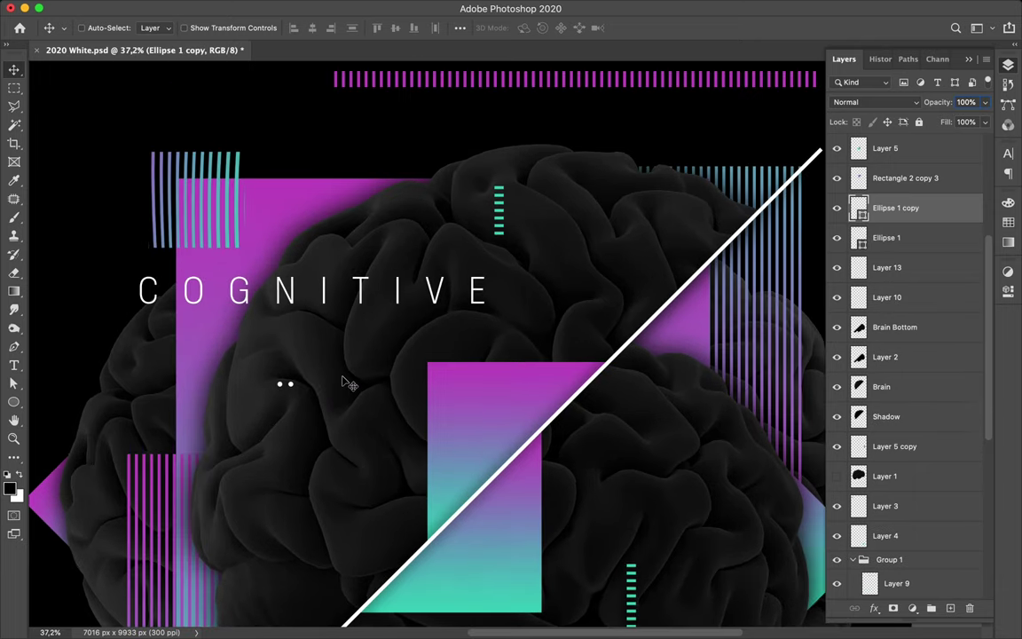
scroll(349, 383, left, 2)
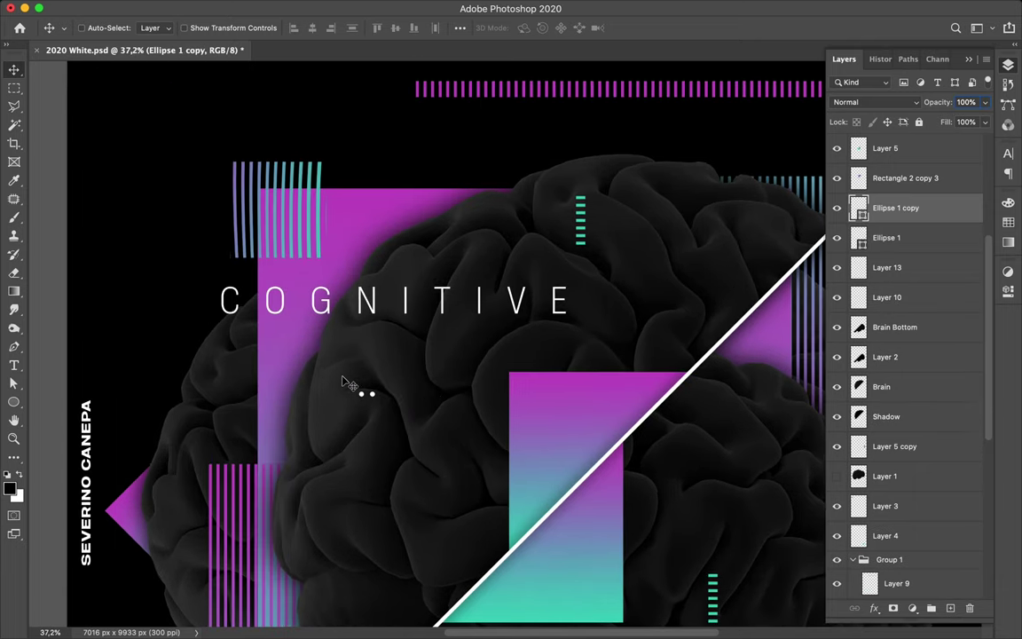
shift+click(926, 239)
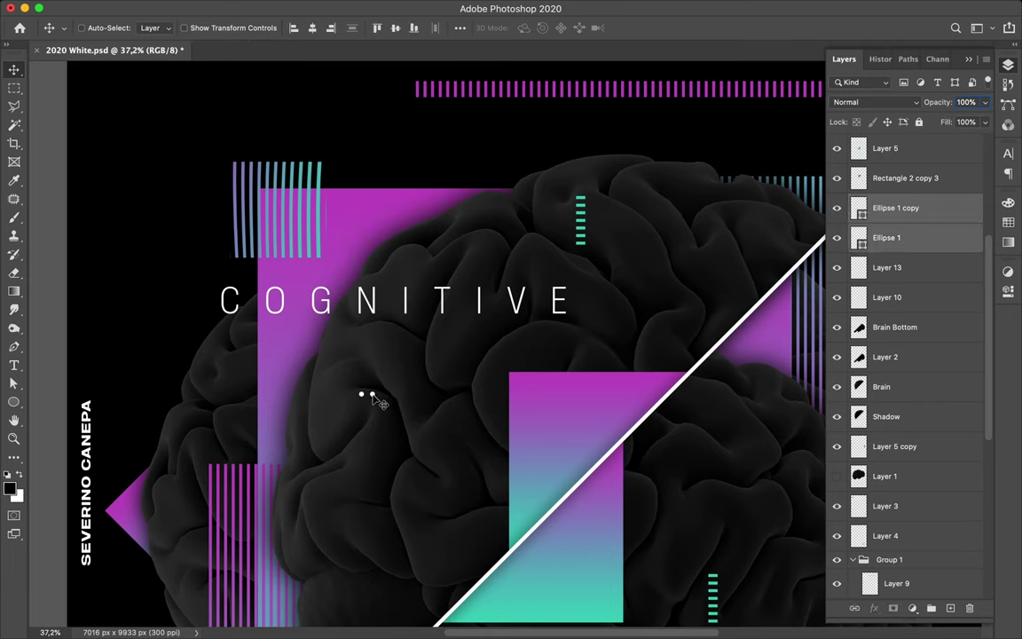
drag(377, 401, 397, 396)
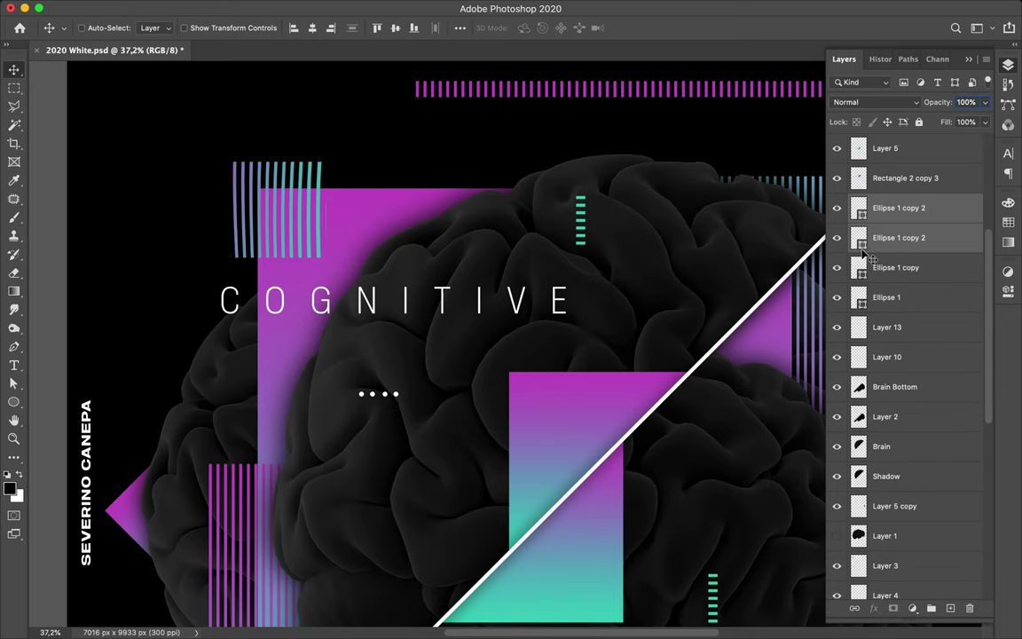
click(901, 298)
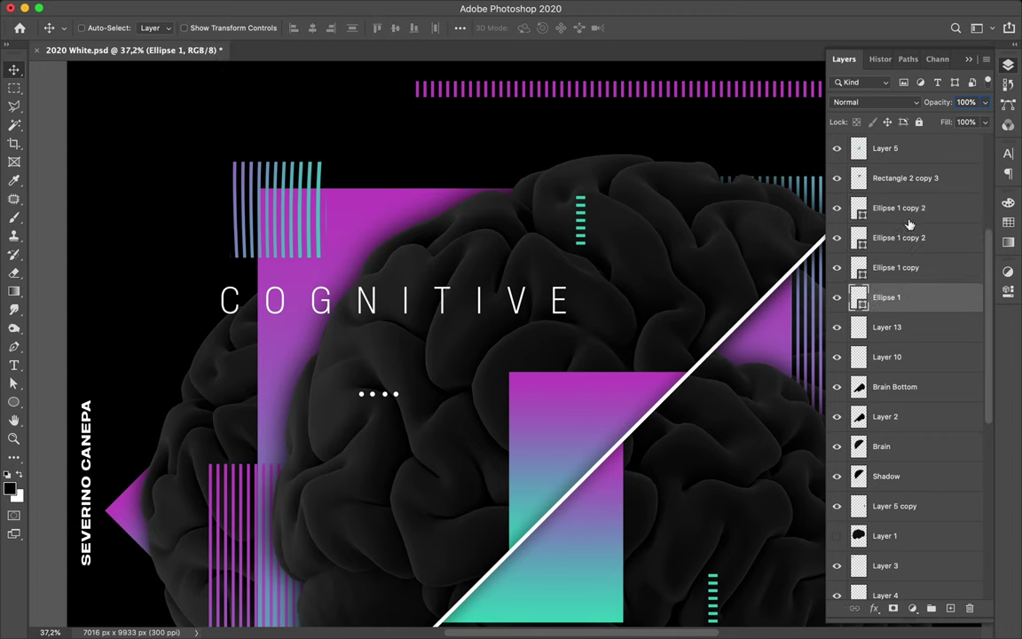
shift+click(900, 210)
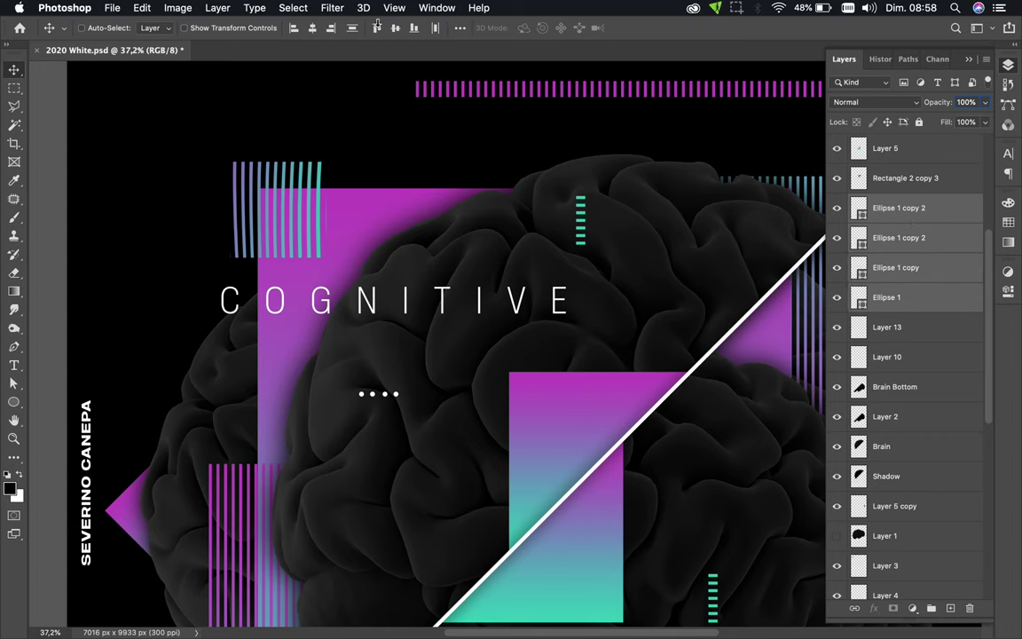
Distribute the four dots evenly horizontally and merge them into one layer.
click(460, 27)
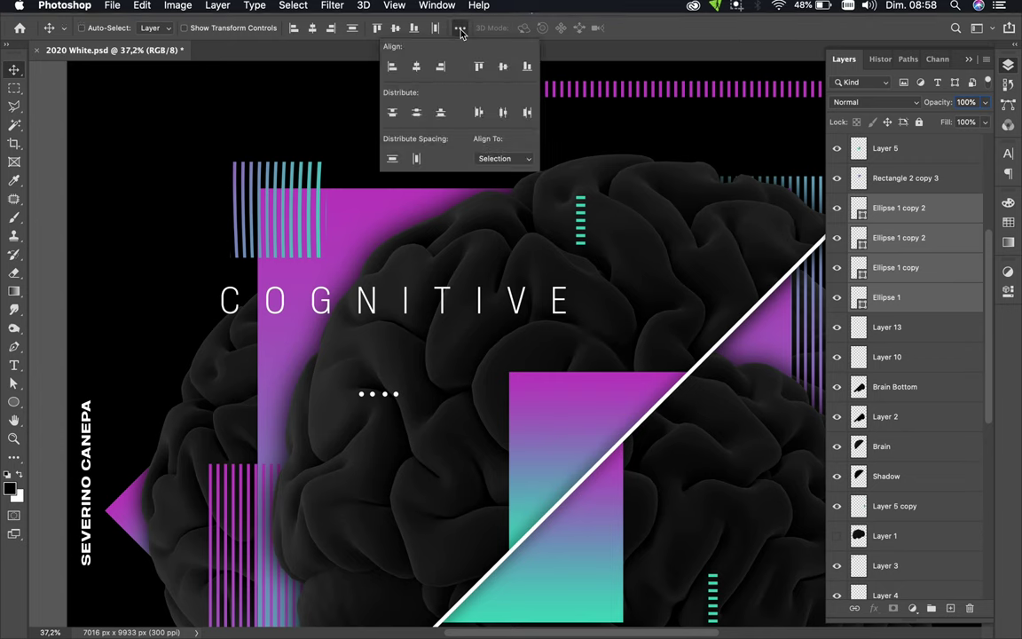
click(417, 159)
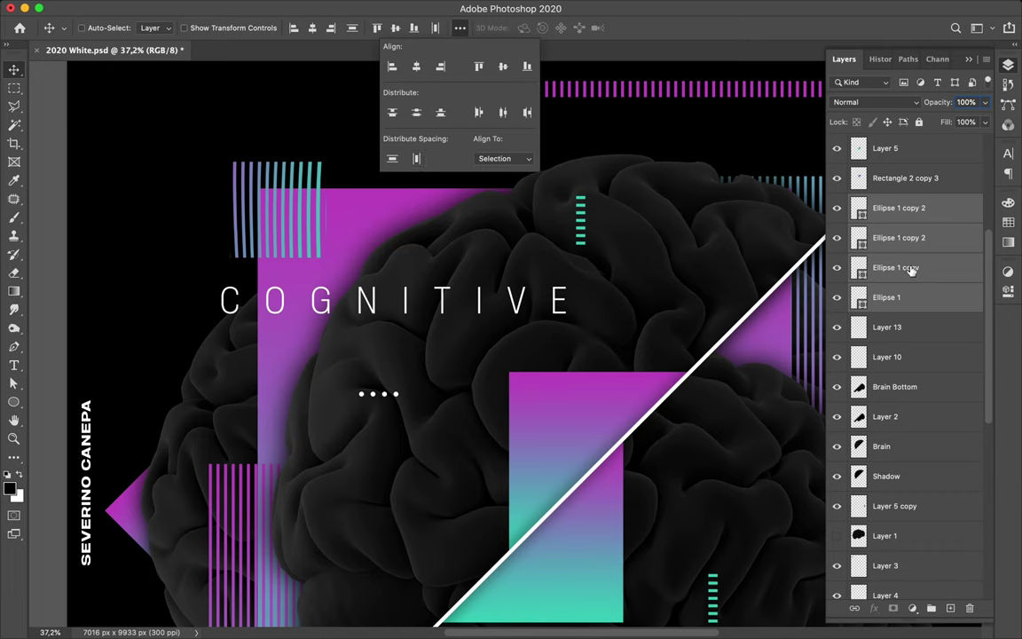
click(929, 245)
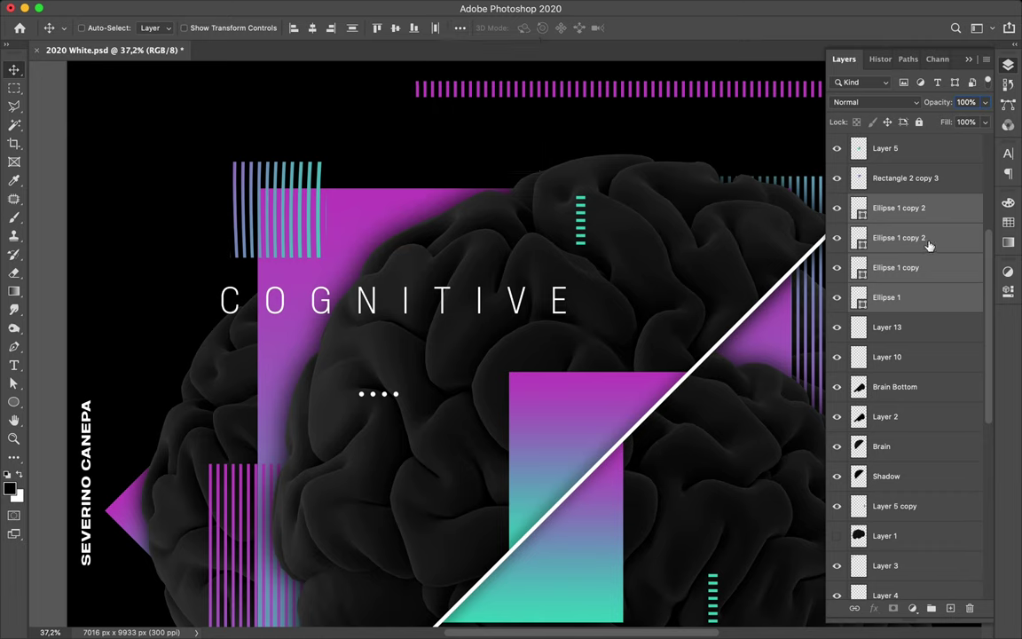
click(923, 207)
shift+click(902, 297)
key(ctrl+e)
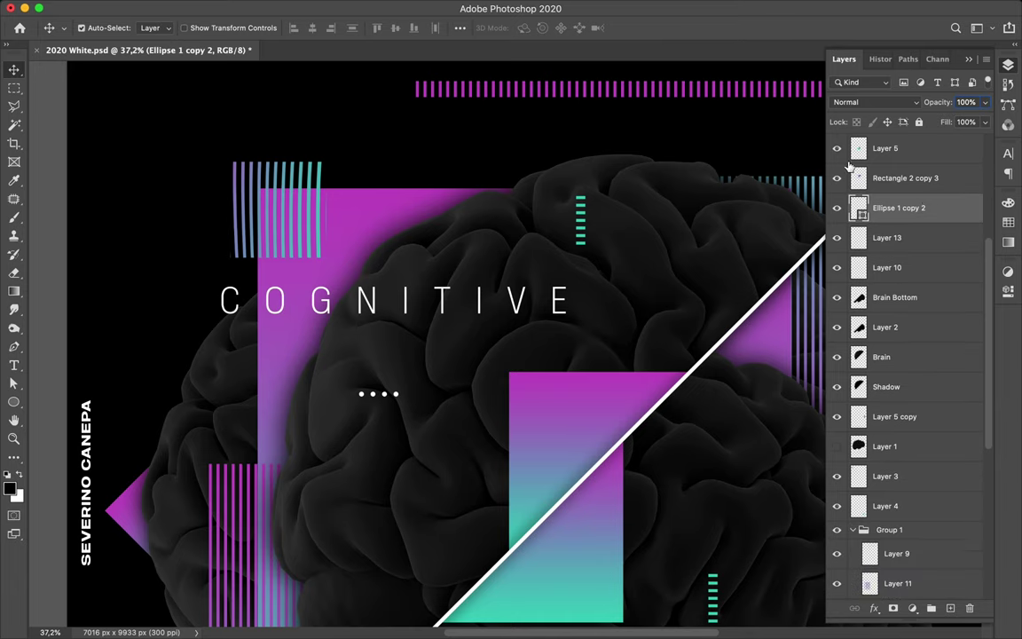
Add two staggered copies of the dot row and space the three rows evenly vertically.
key(ctrl)
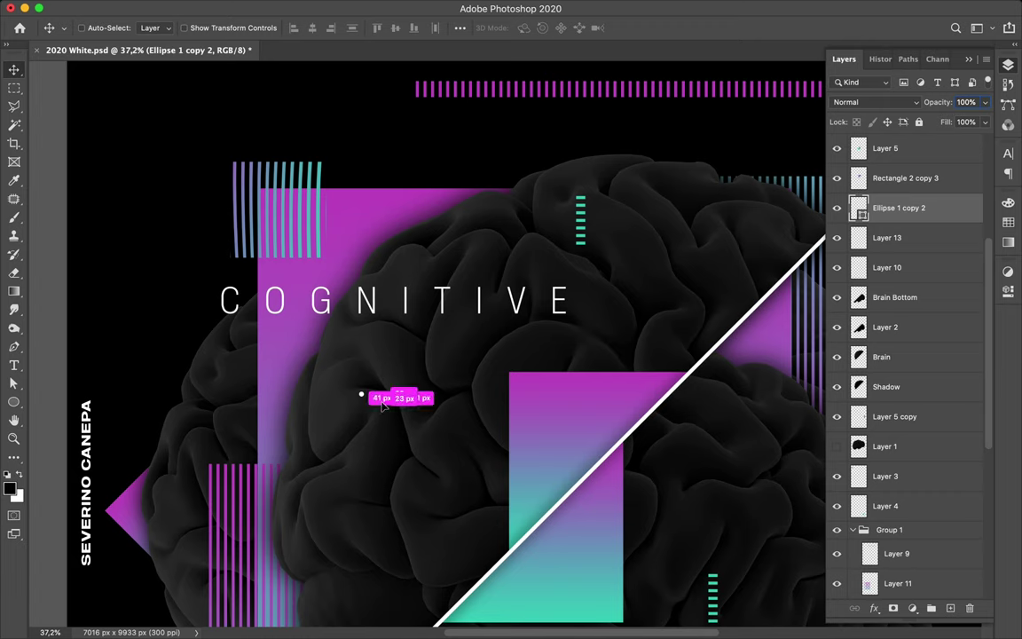
drag(383, 404, 384, 405)
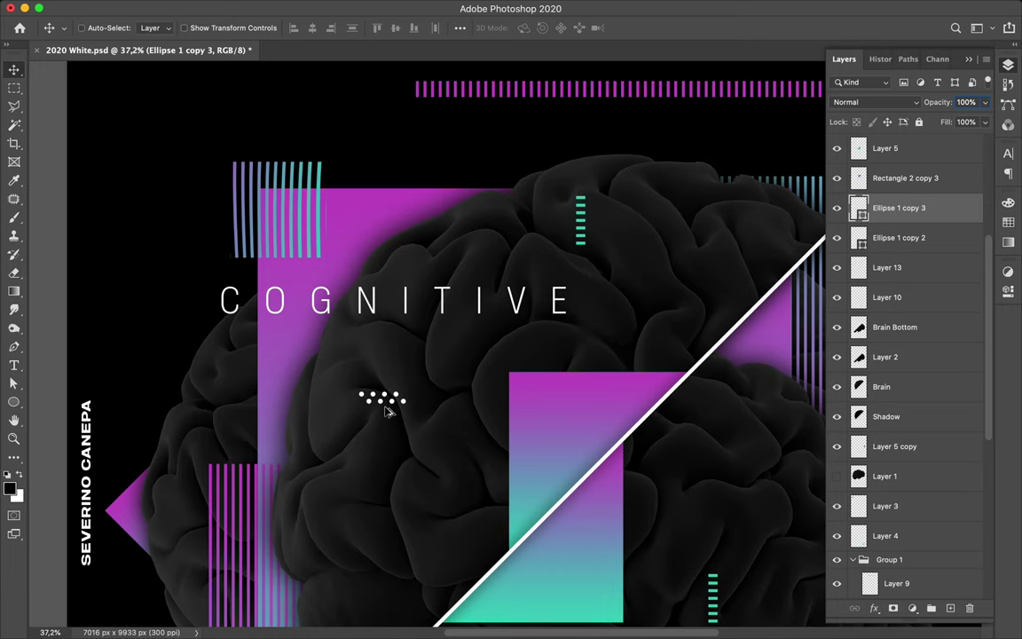
drag(375, 413, 376, 415)
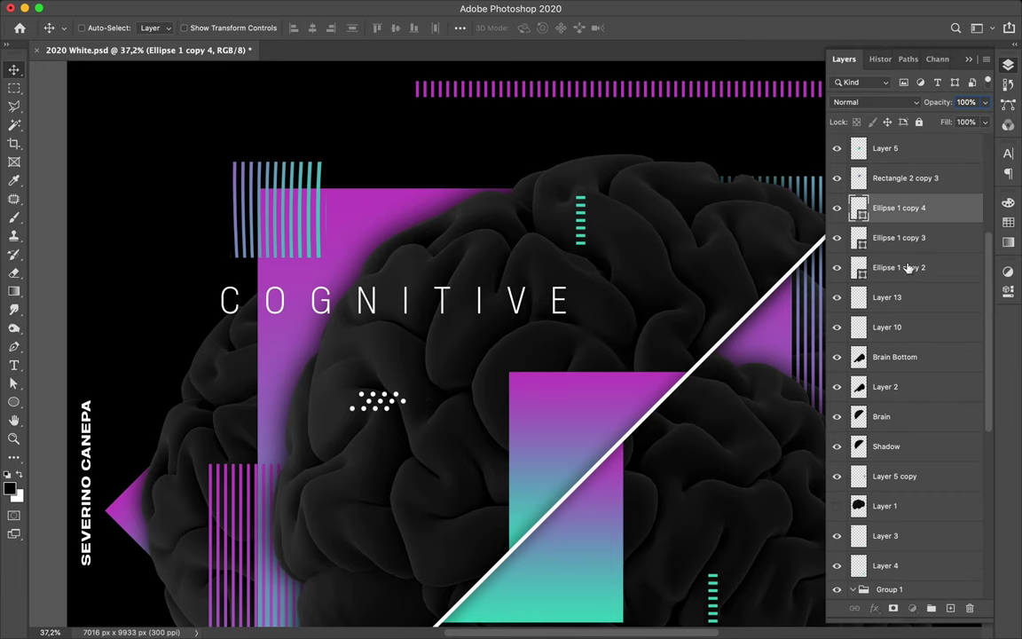
shift+click(908, 267)
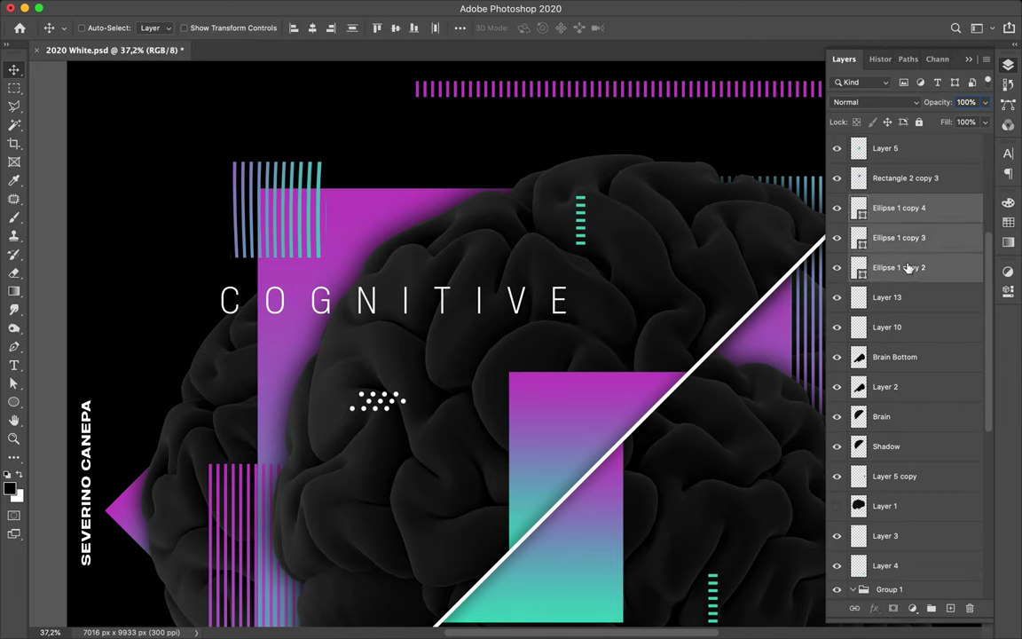
click(461, 30)
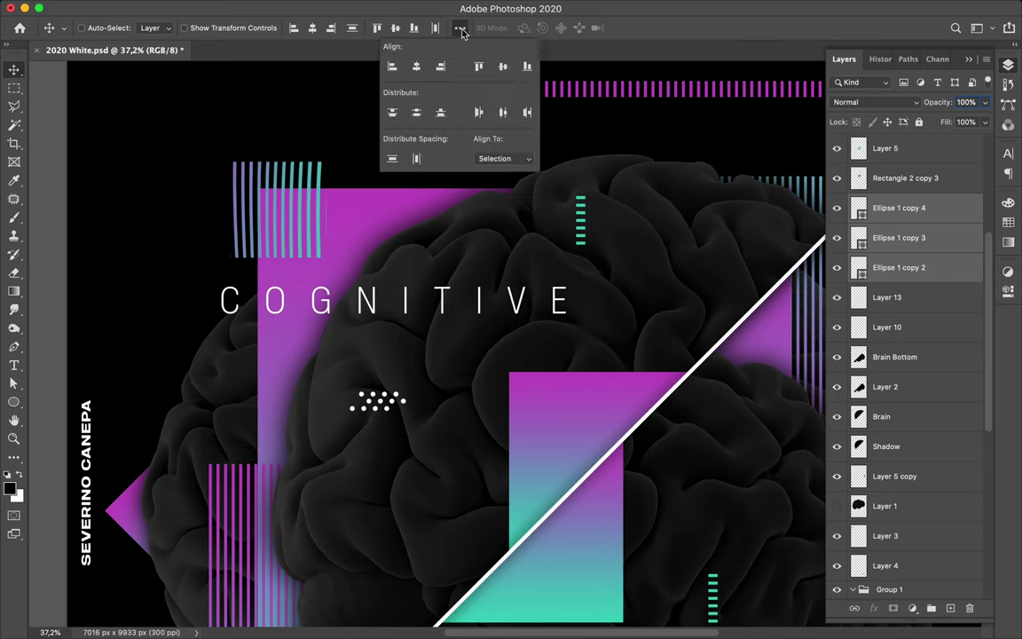
click(392, 161)
click(883, 250)
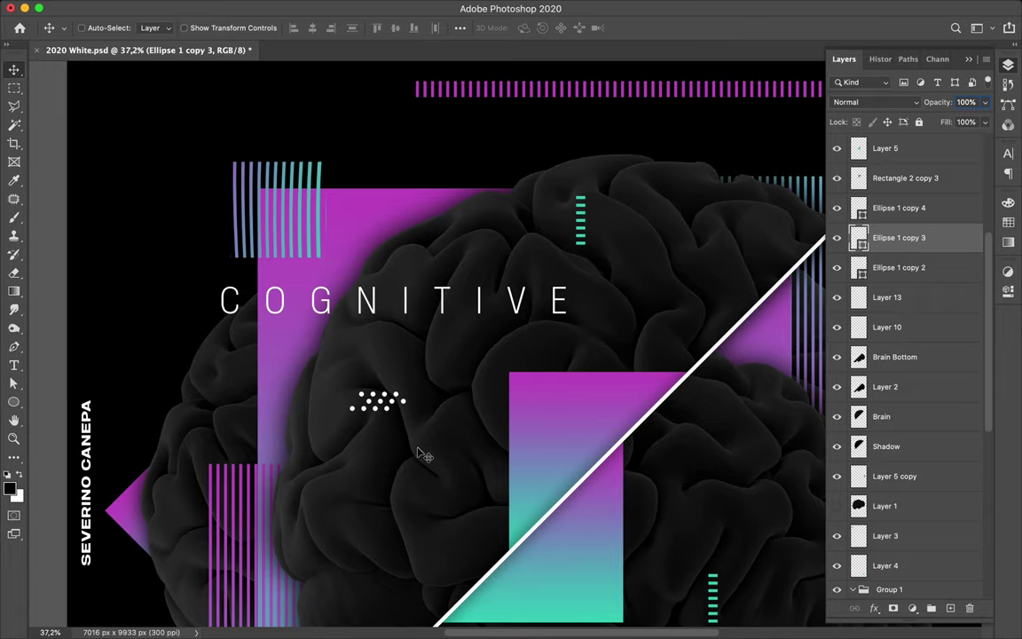
key(z)
mouse_move(386, 404)
mouse_down()
mouse_move(486, 349)
mouse_move(348, 434)
mouse_up()
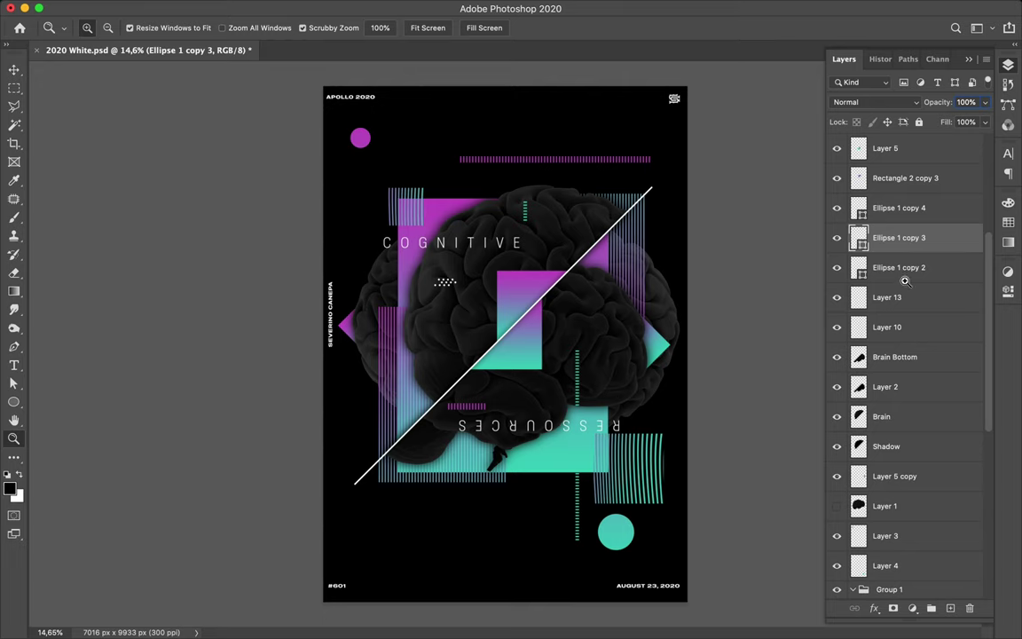
Copy the three dot-row layers to the brain's right side, rotate 90°, and merge them.
key(v)
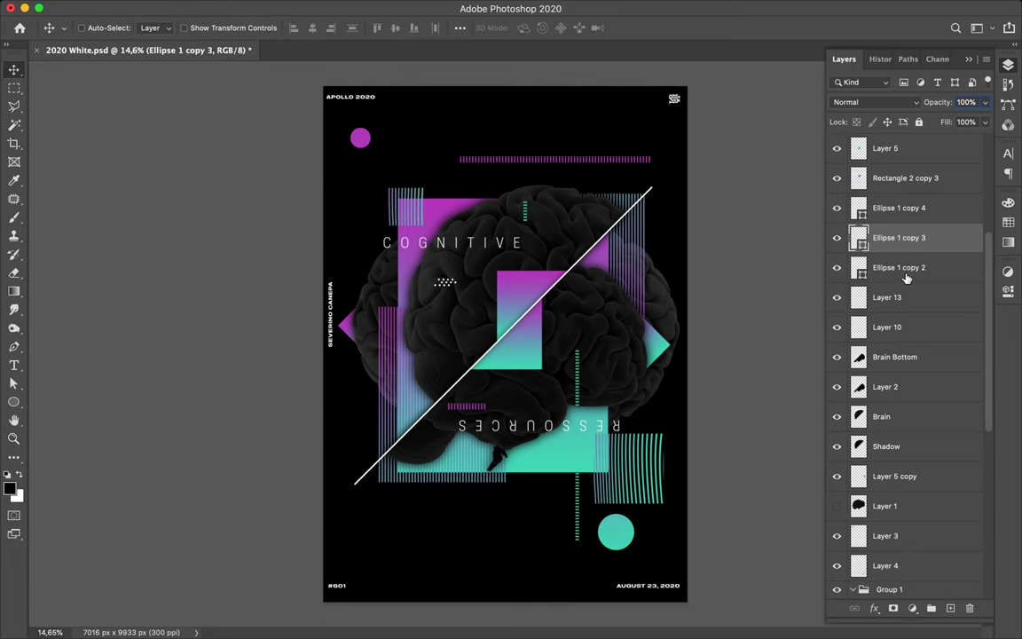
click(906, 278)
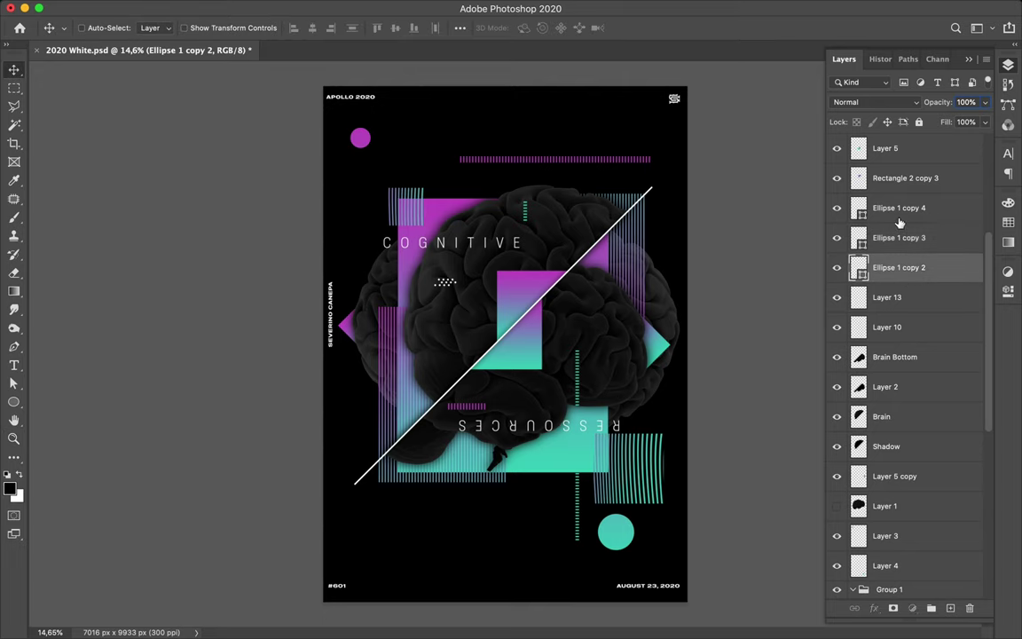
shift+click(900, 223)
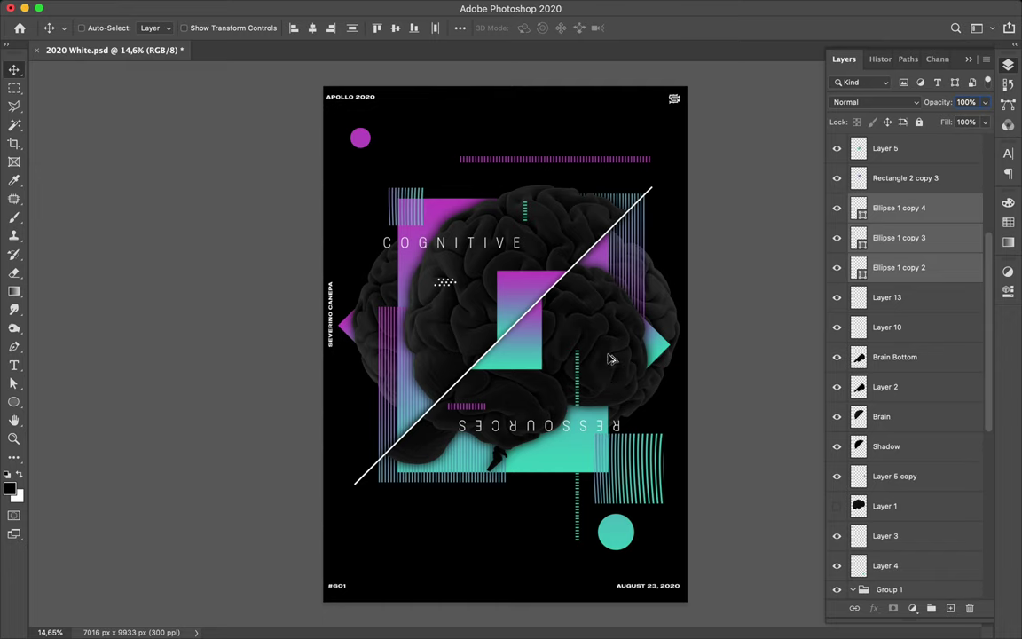
drag(448, 283, 609, 358)
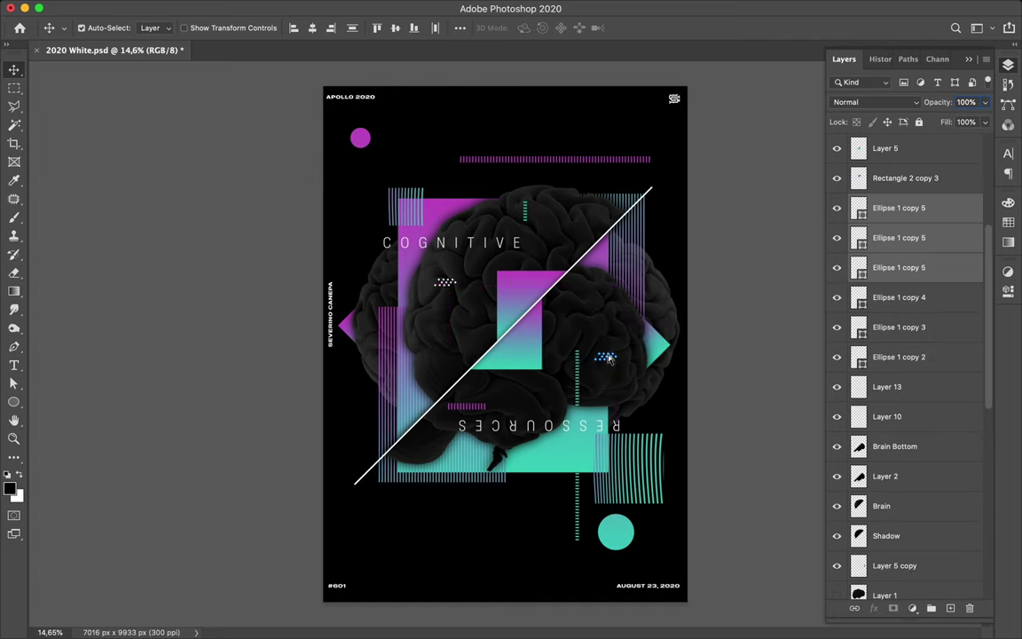
key(ctrl+t)
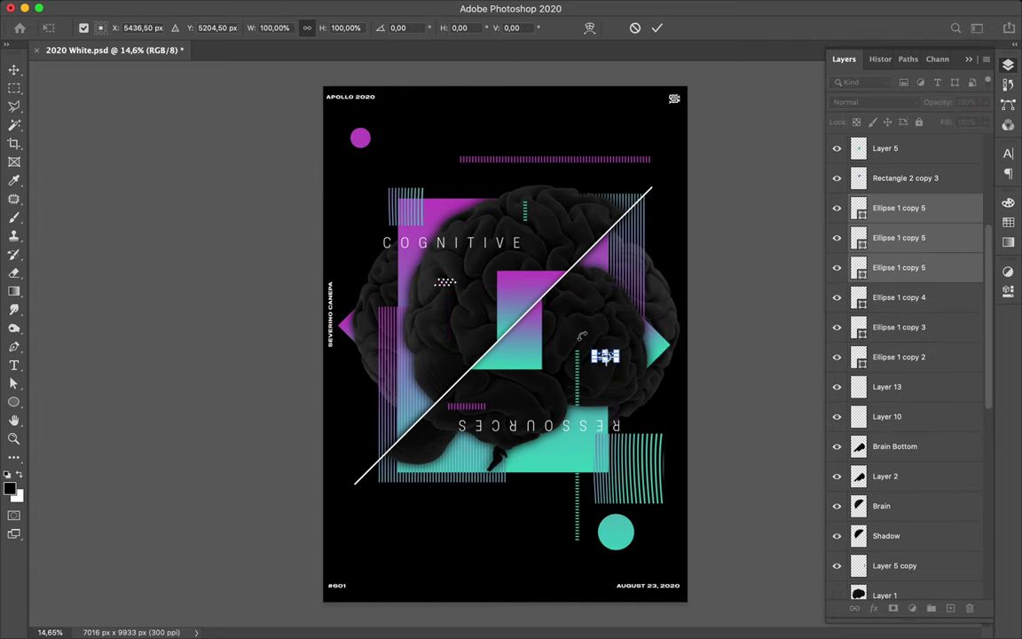
drag(616, 316, 622, 320)
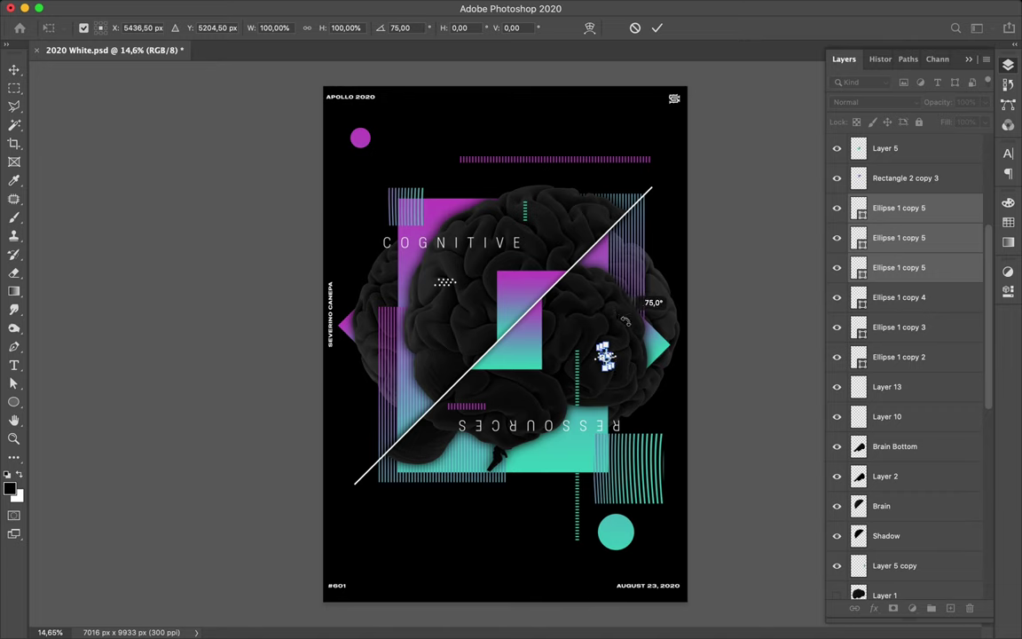
drag(622, 319, 630, 325)
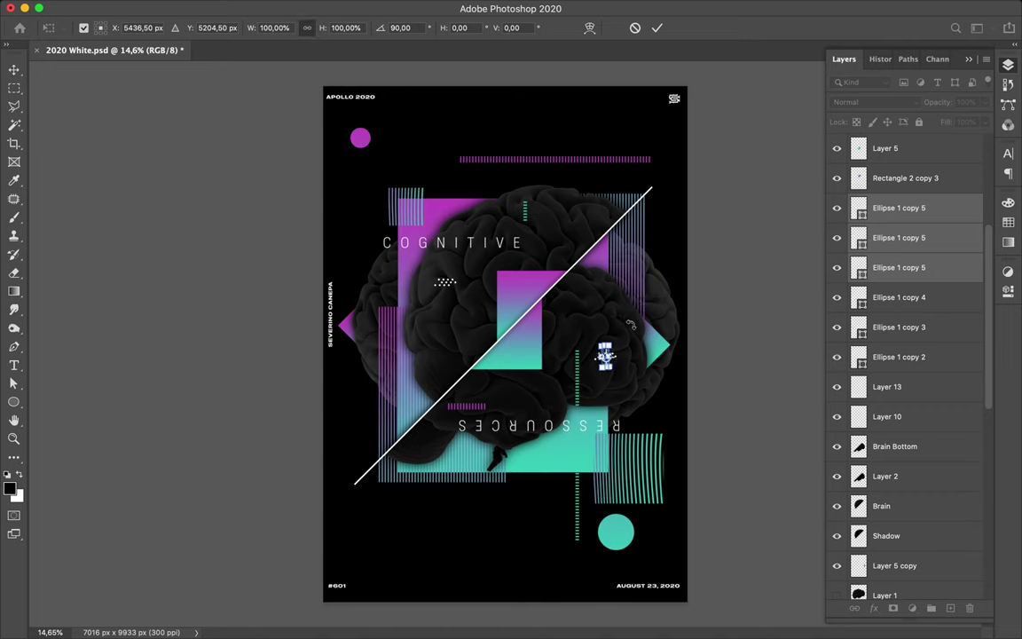
key(Return)
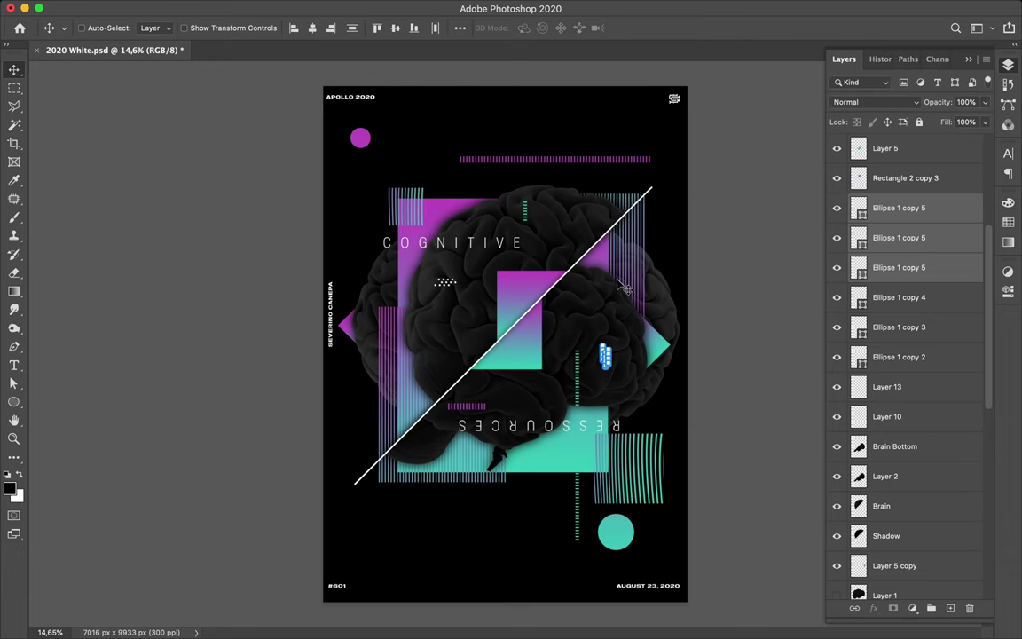
key(ctrl+e)
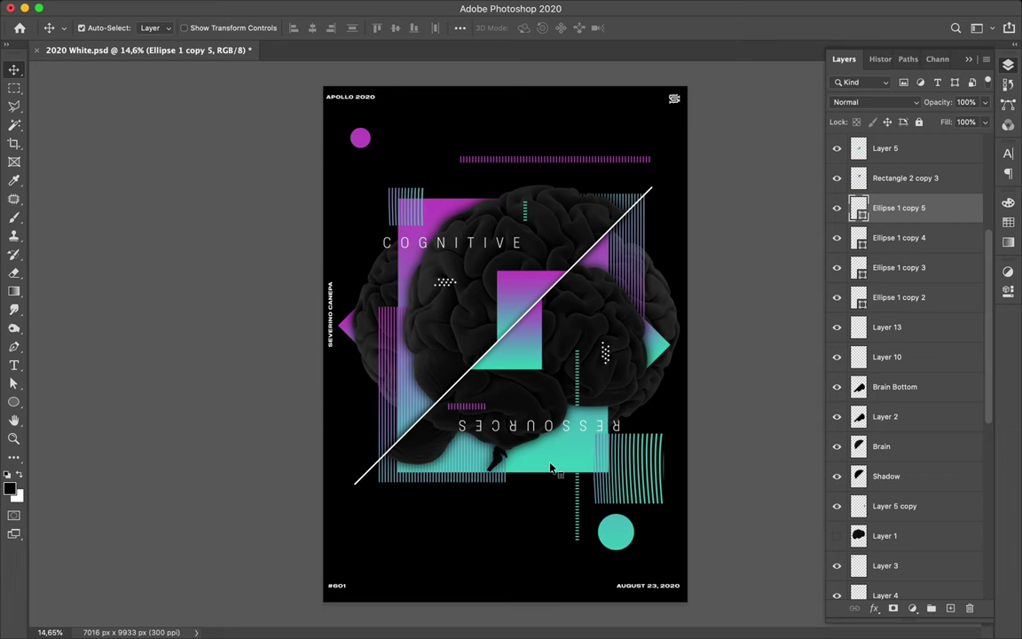
ctrl+click(550, 468)
key(ctrl+t)
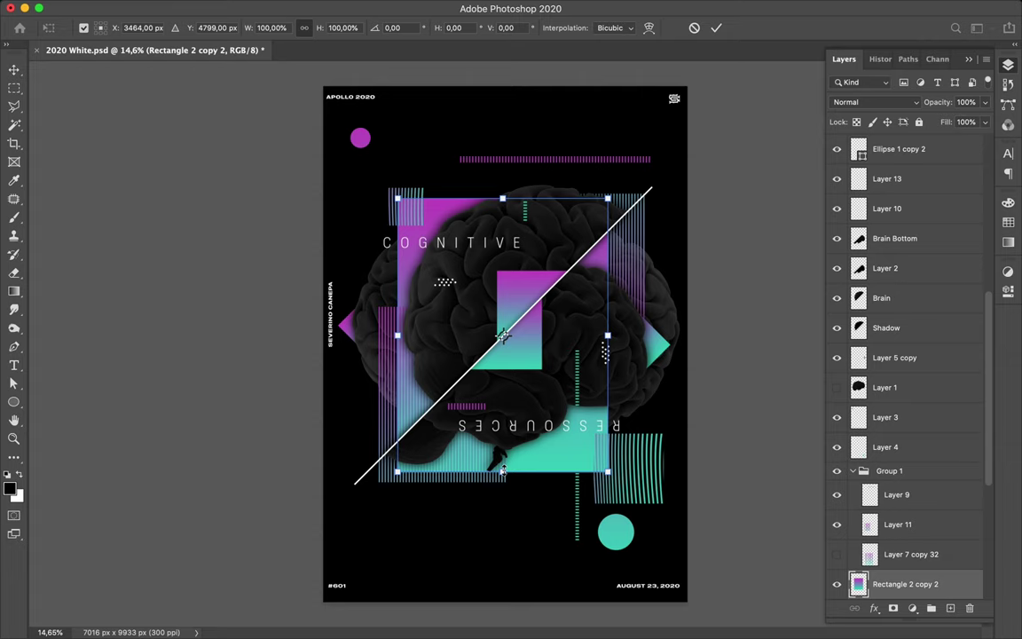
drag(502, 465, 502, 441)
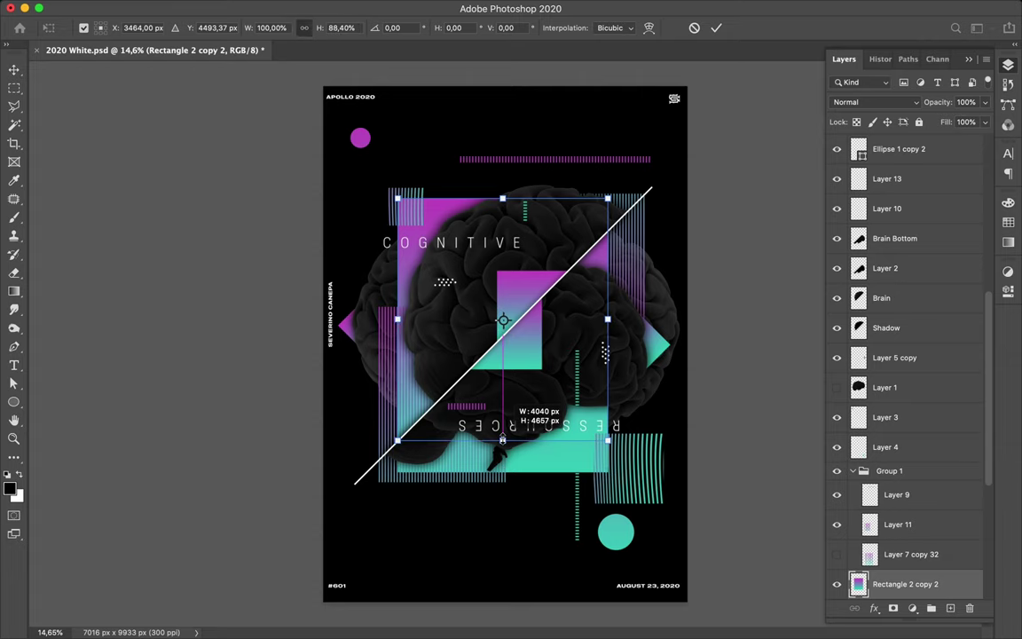
drag(502, 441, 502, 438)
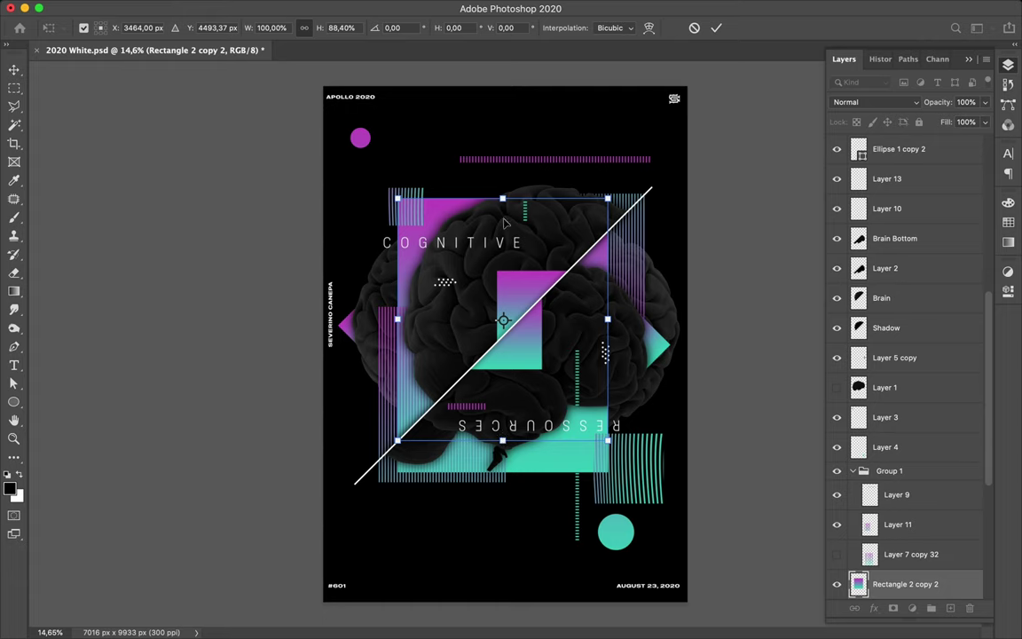
drag(502, 198, 503, 215)
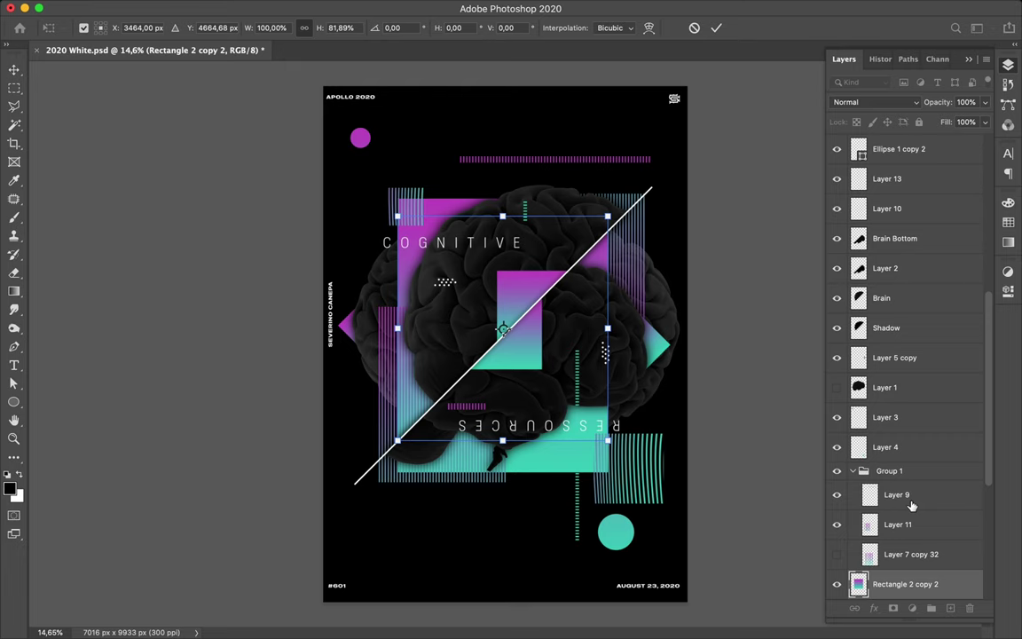
scroll(887, 502, down, 5)
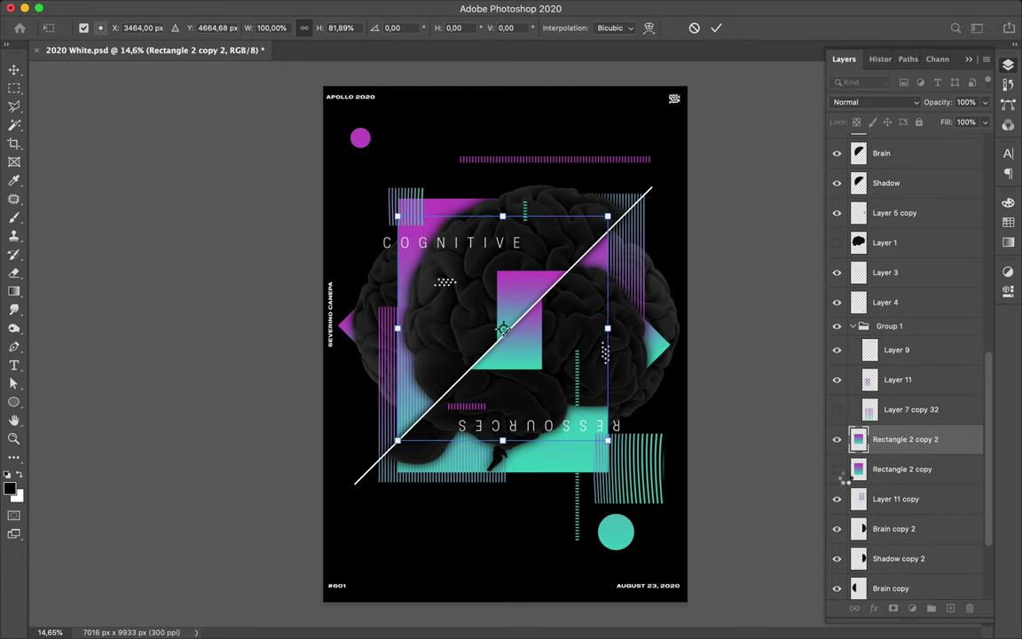
scroll(846, 480, down, 4)
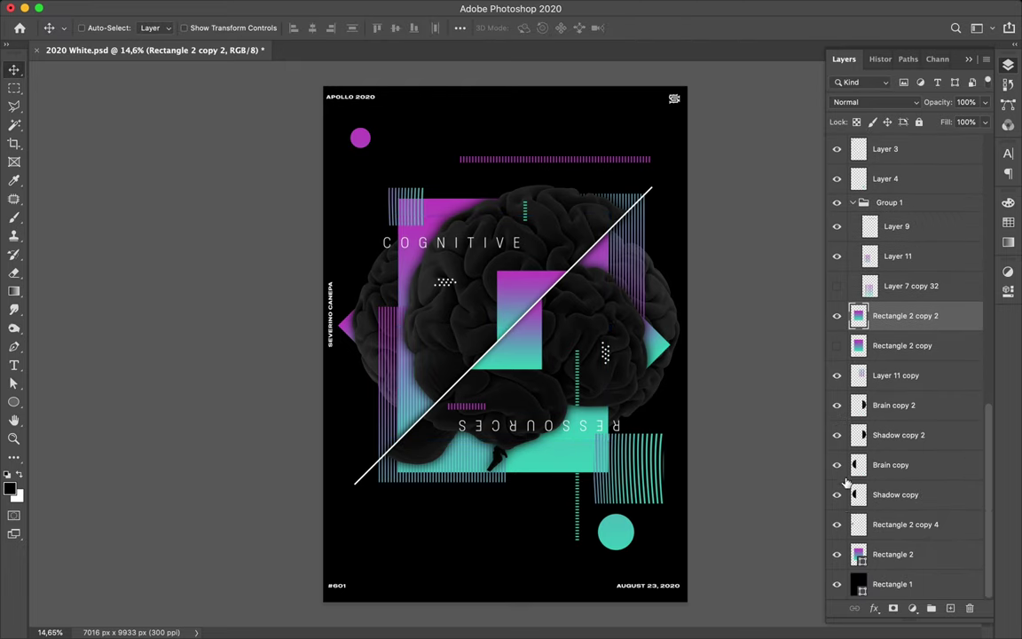
click(835, 559)
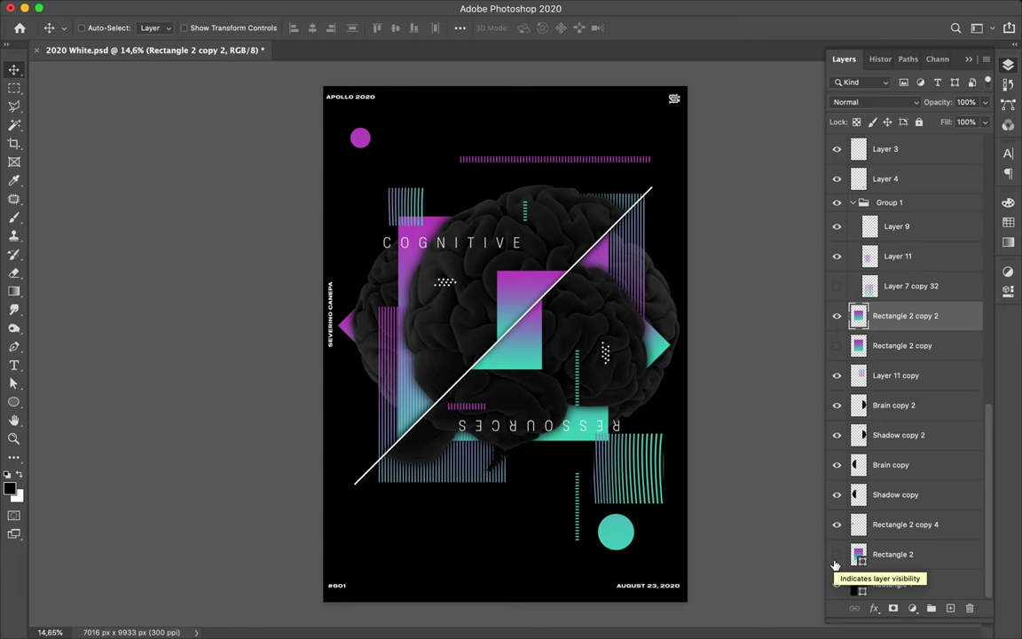
click(834, 562)
key(ctrl)
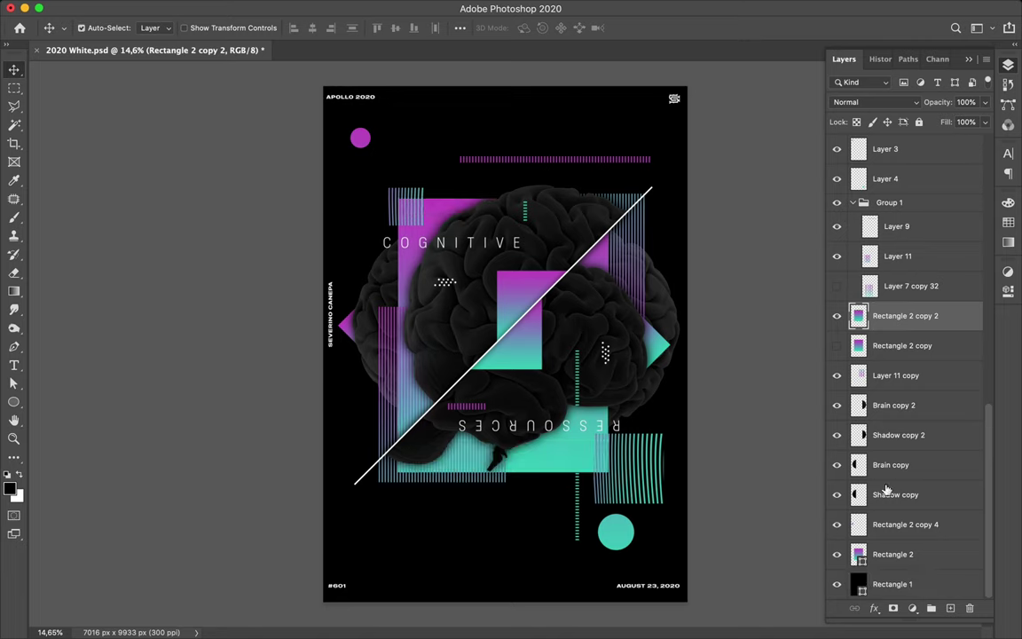
shift+click(917, 346)
key(Delete)
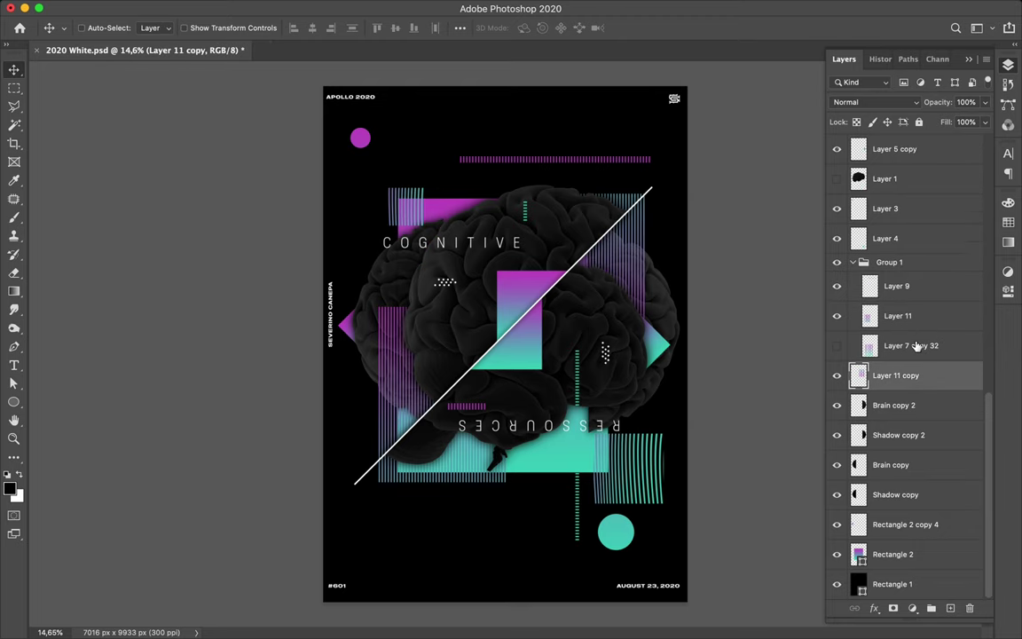
key(super)
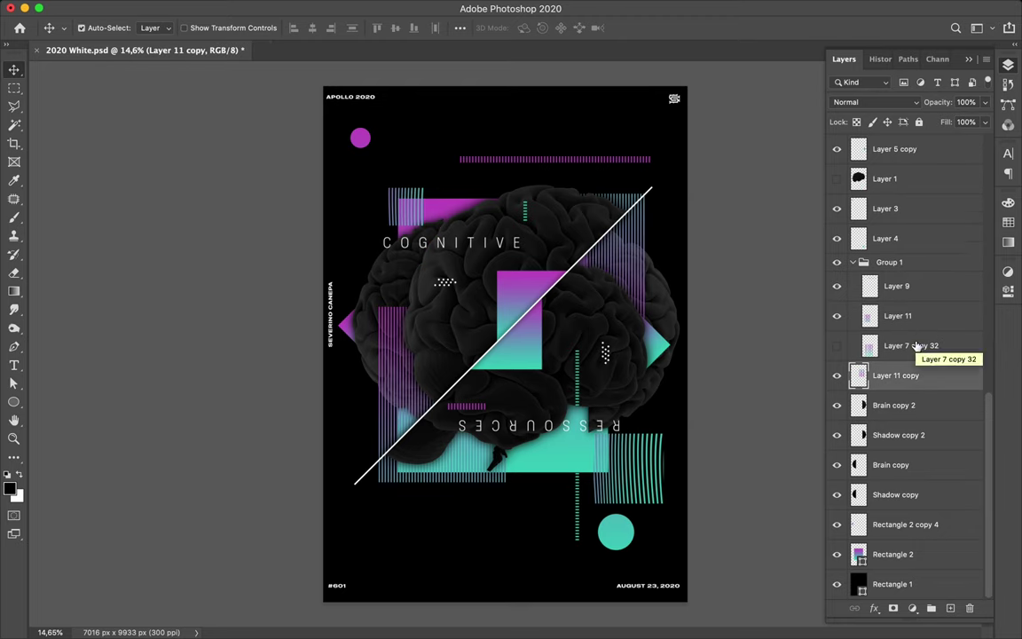
key(super+z)
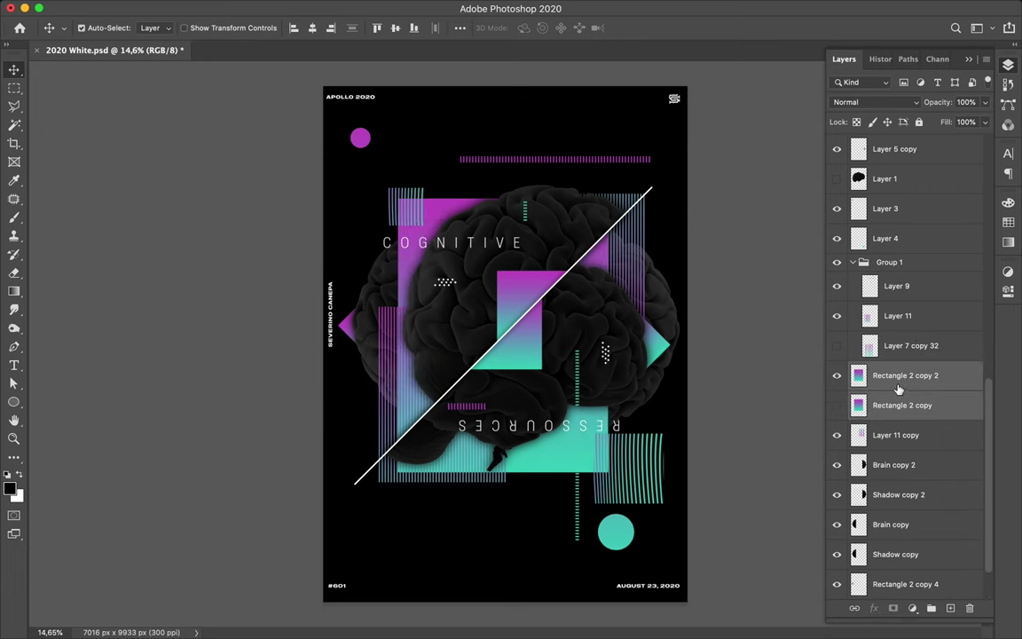
Resize both Rectangle 2 copies to about 50% height, spanning COGNITIVE to RESSOURCES.
key(super+t)
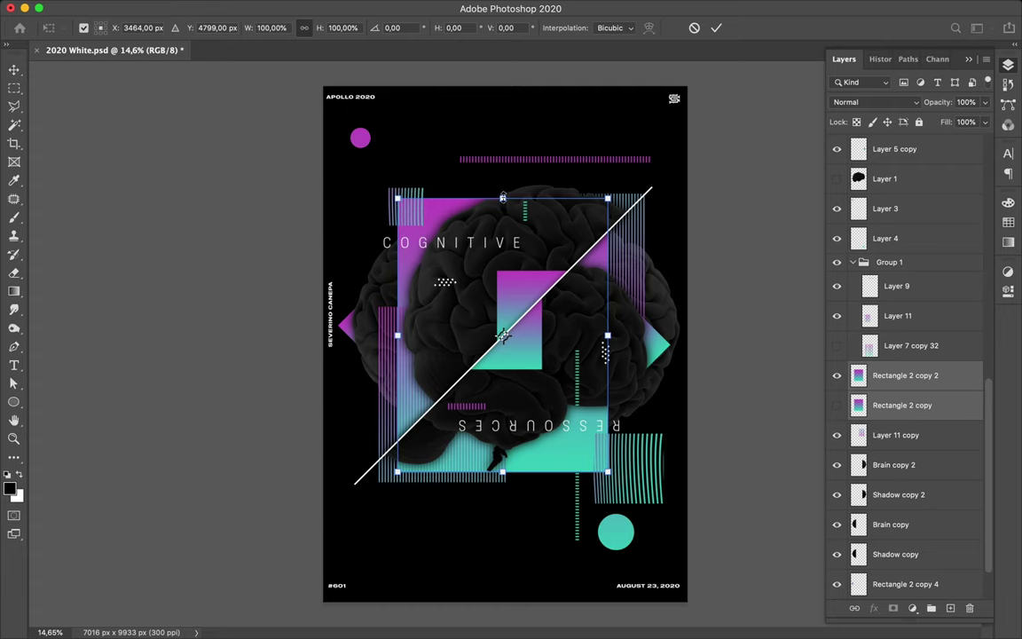
drag(503, 201, 506, 254)
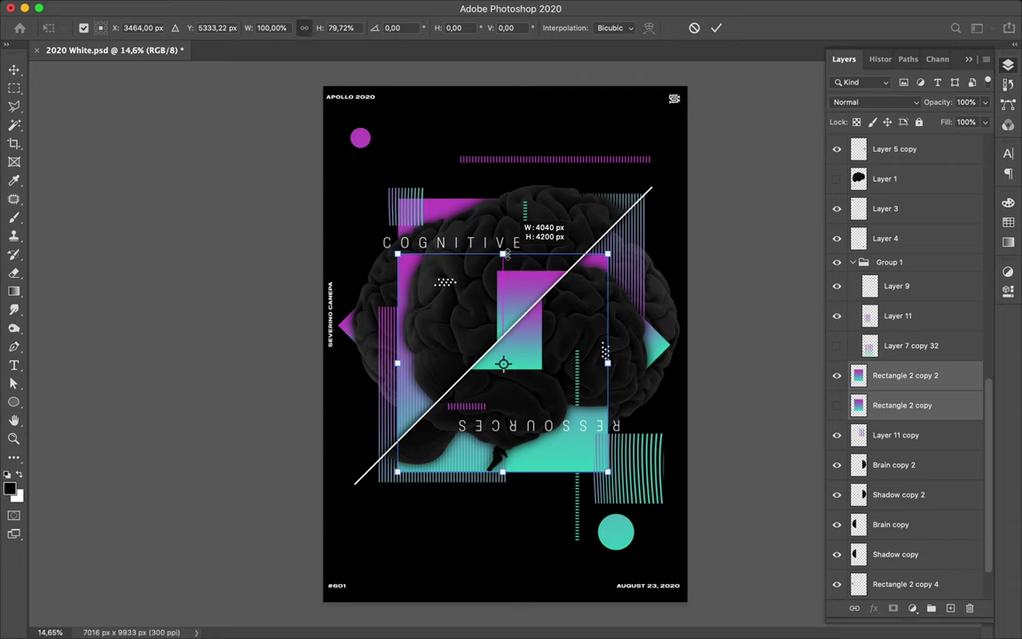
drag(507, 254, 508, 256)
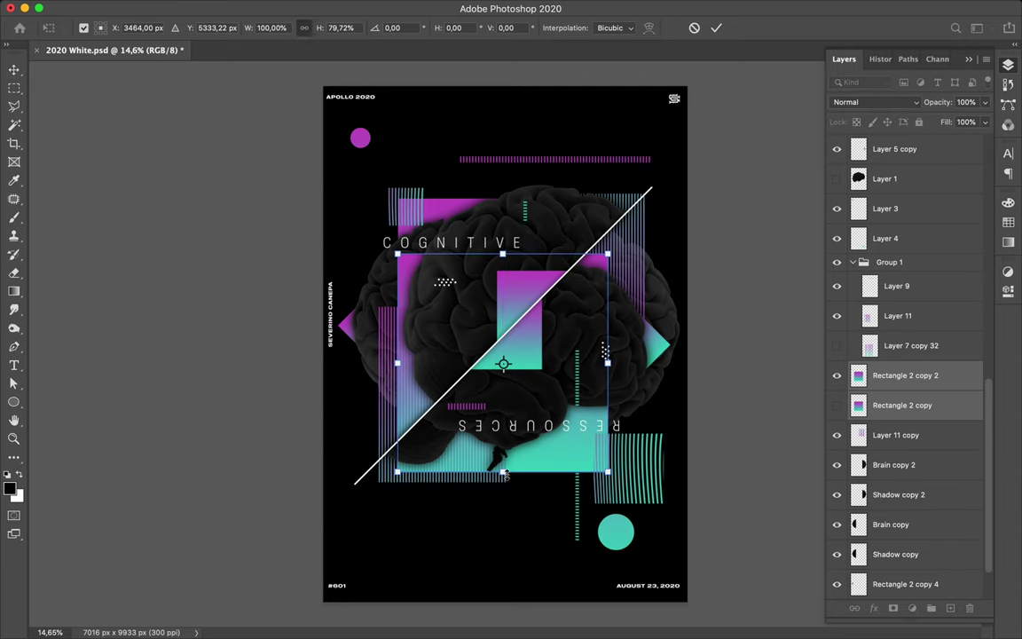
drag(516, 471, 507, 395)
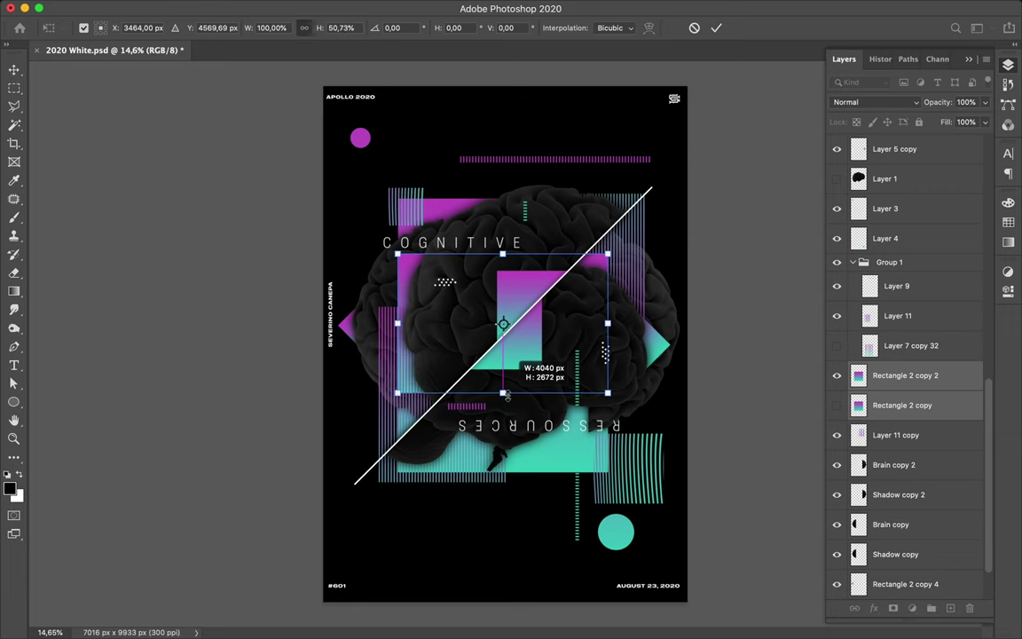
drag(507, 395, 506, 396)
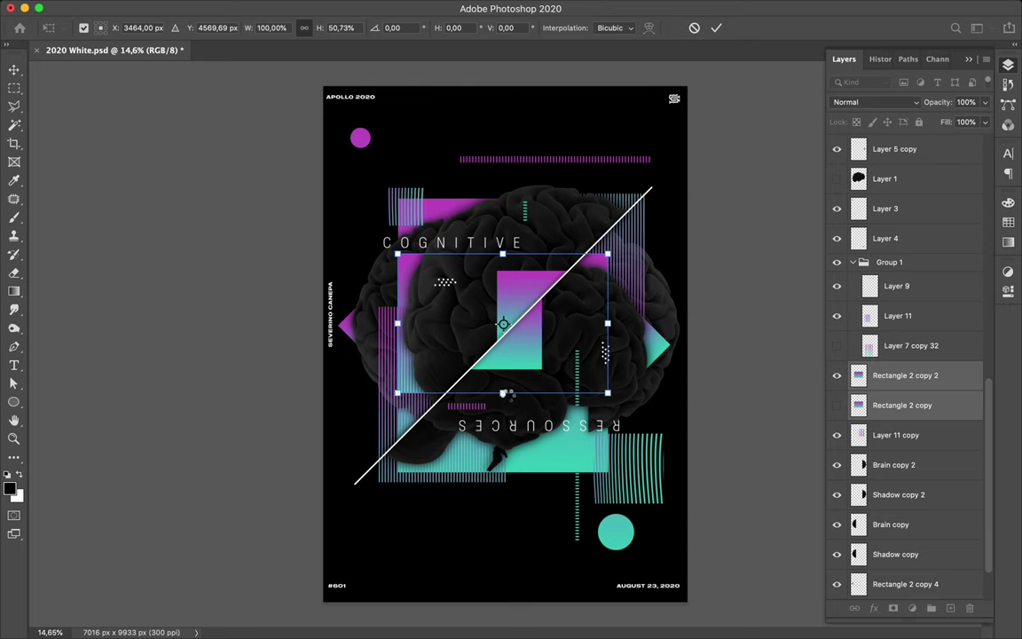
key(Return)
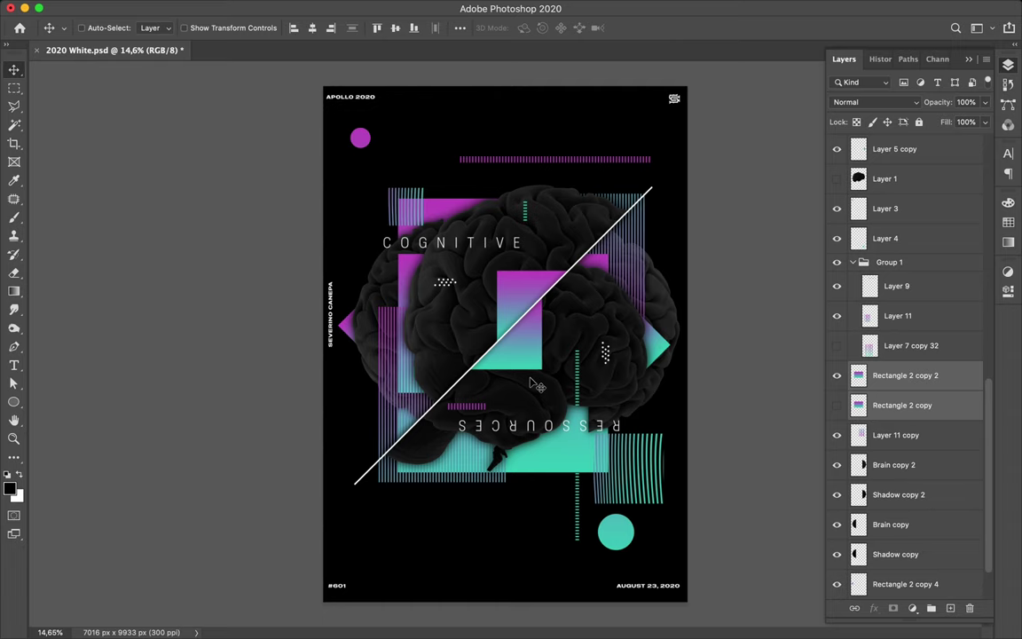
Delete the hidden Rectangle 2 copy layer and stop the screen recording.
click(912, 417)
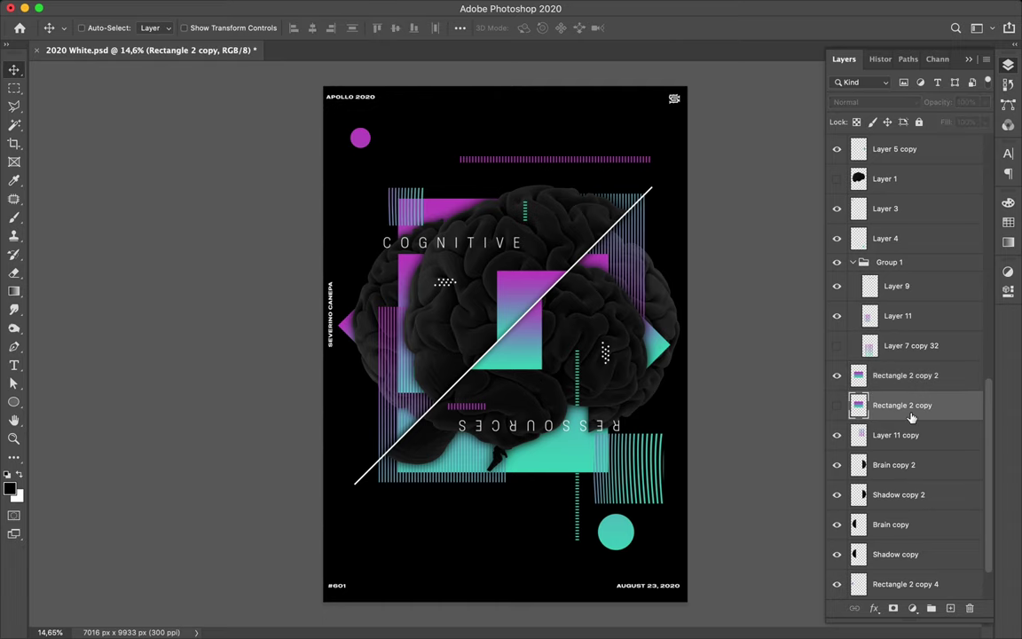
key(Delete)
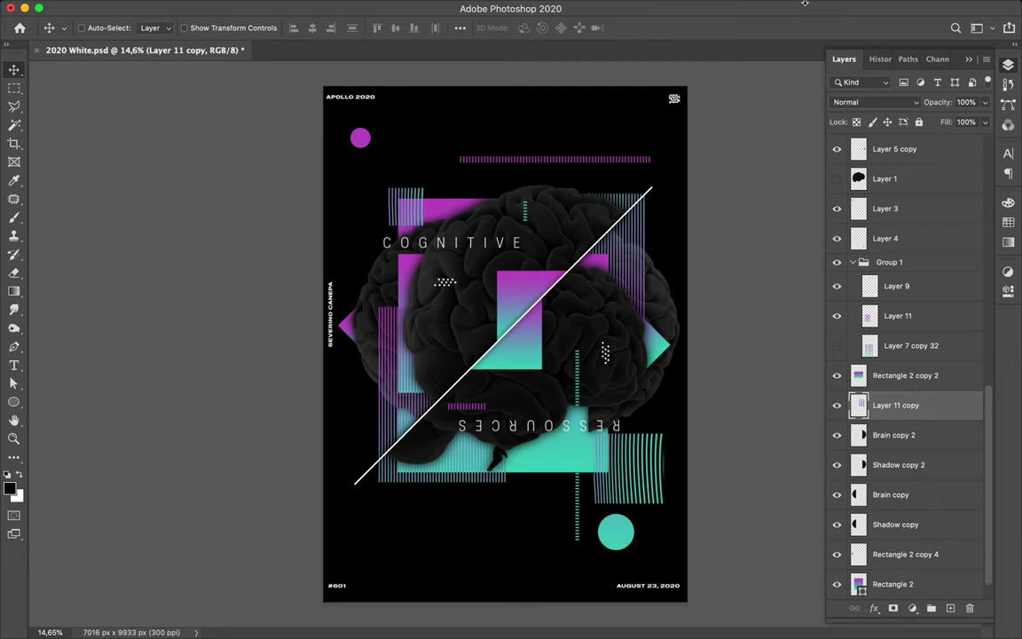
click(738, 8)
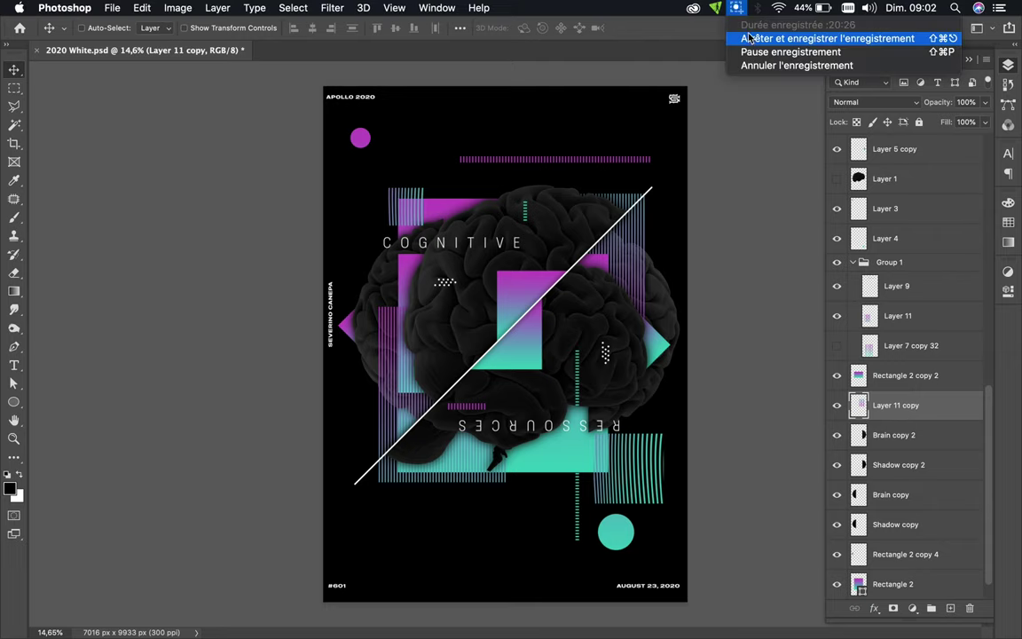
click(748, 38)
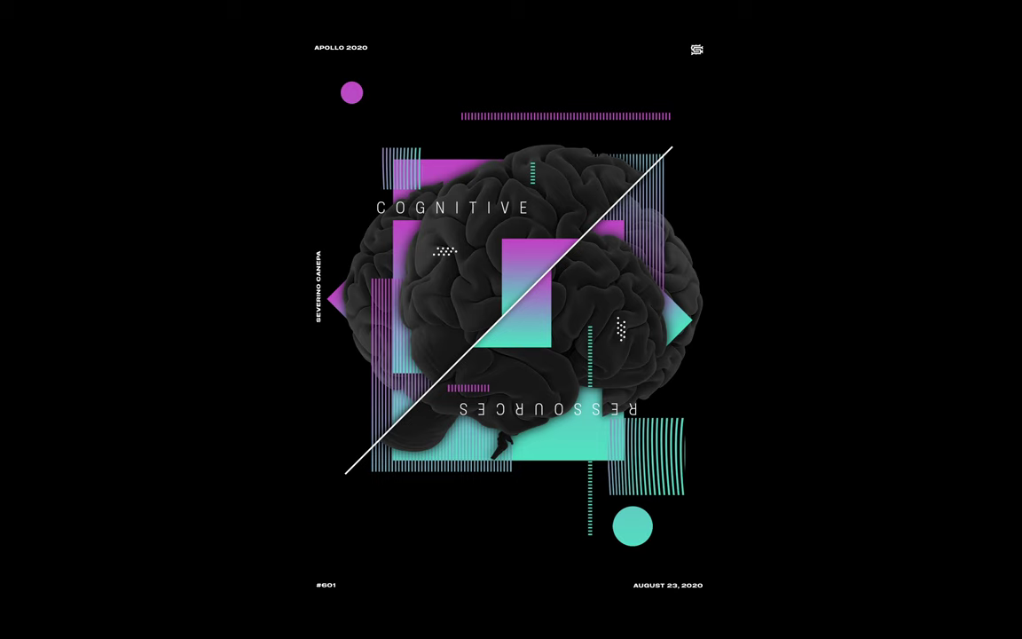